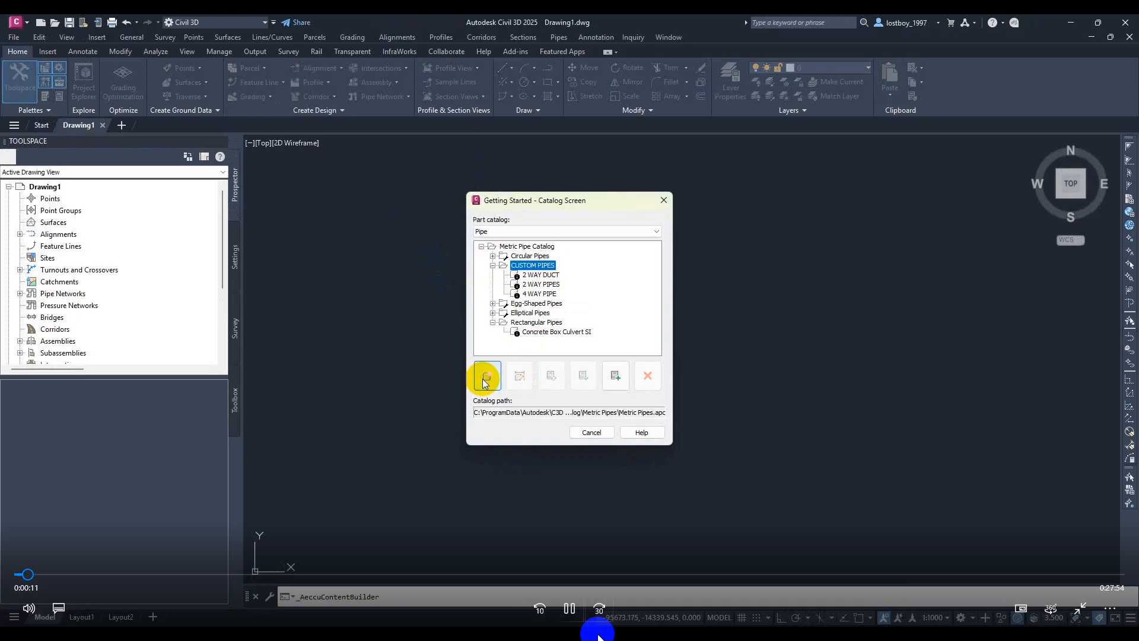
Create a new part named 6 WAY HDPE DUCT under CUSTOM PIPES and add a Top work plane to its modeling
{"action": "left_click", "coordinate": [486, 378]}
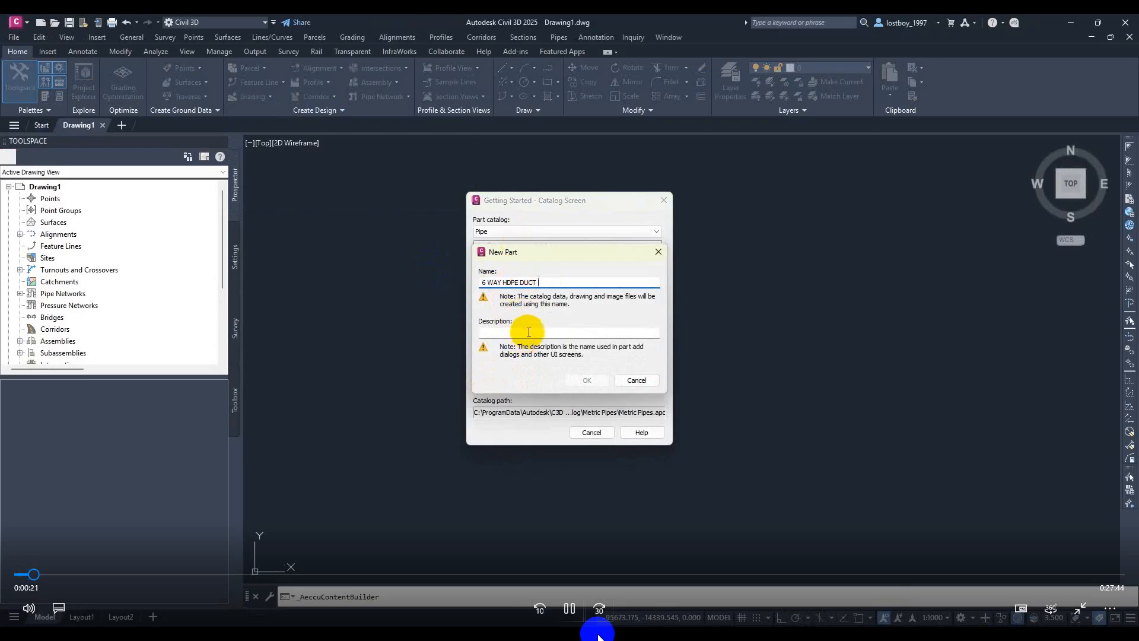
{"action": "left_click", "coordinate": [584, 380]}
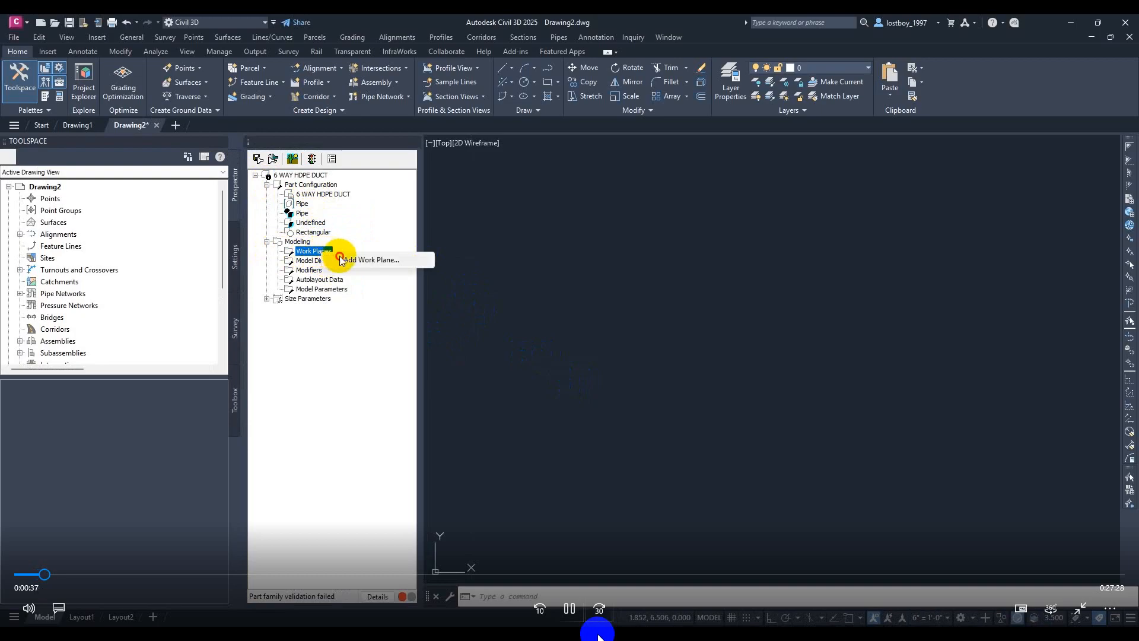
{"action": "left_click", "coordinate": [343, 259]}
{"action": "left_click", "coordinate": [637, 370]}
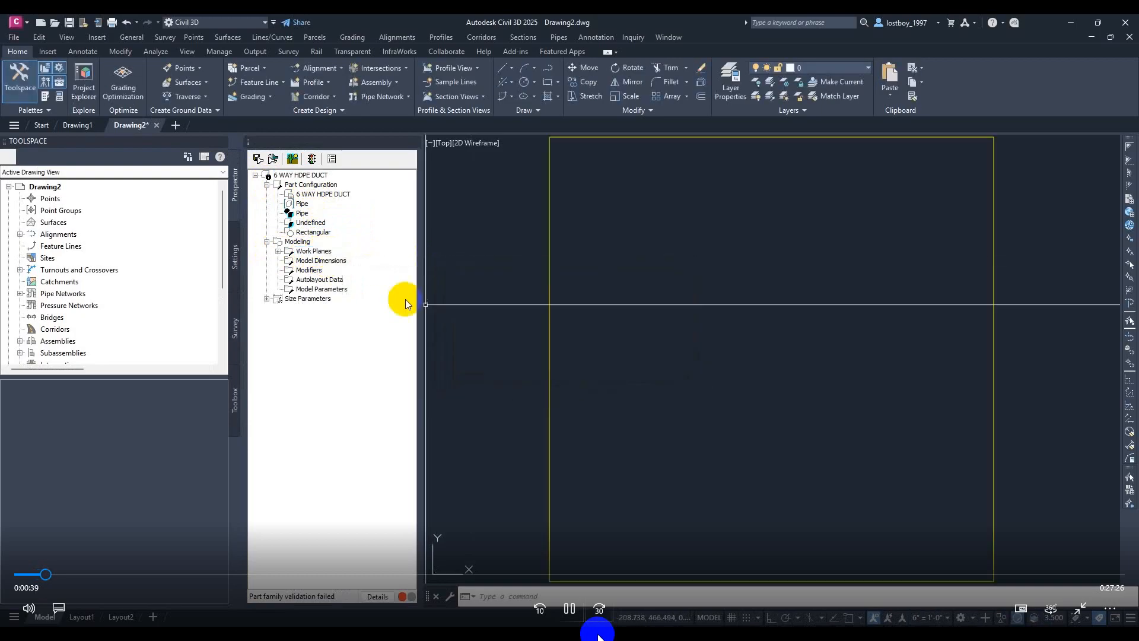
Draw a C-shaped outline of connected line segments on the Top Plane, starting near 132, 434, with intermediate points along its horizontal edges
{"action": "right_click", "coordinate": [319, 261]}
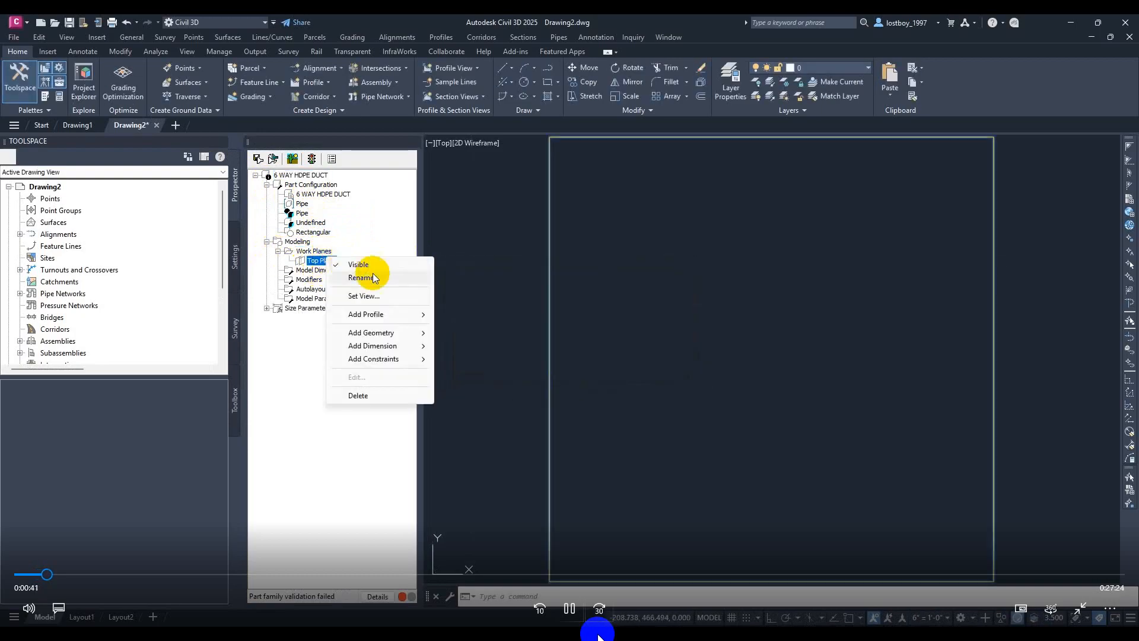
{"action": "mouse_move", "coordinate": [407, 337]}
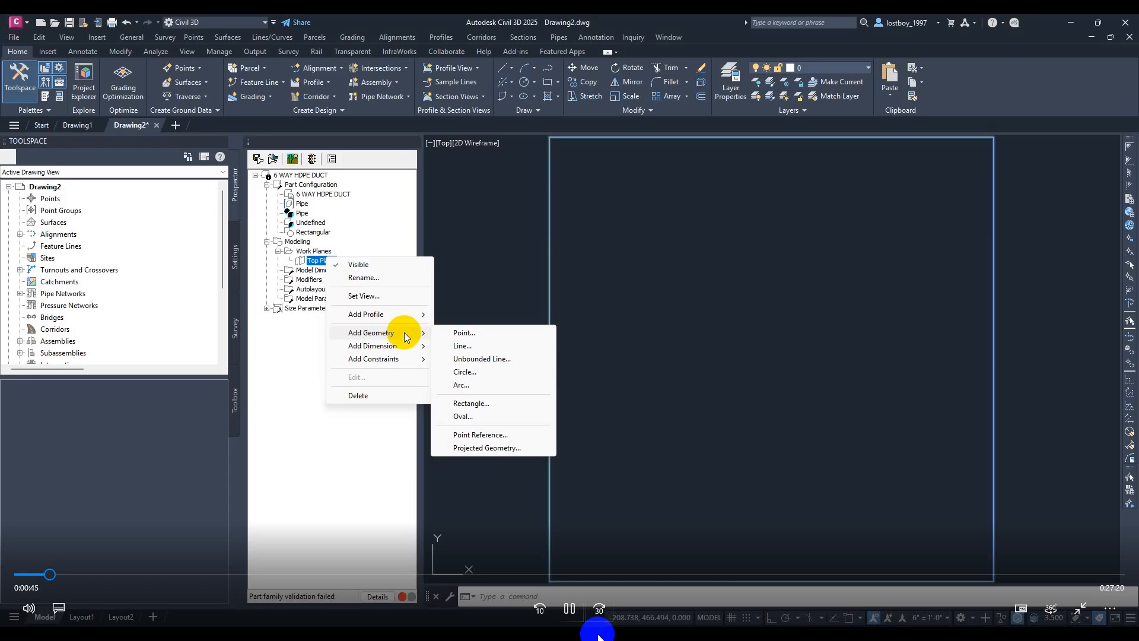
{"action": "left_click", "coordinate": [473, 347]}
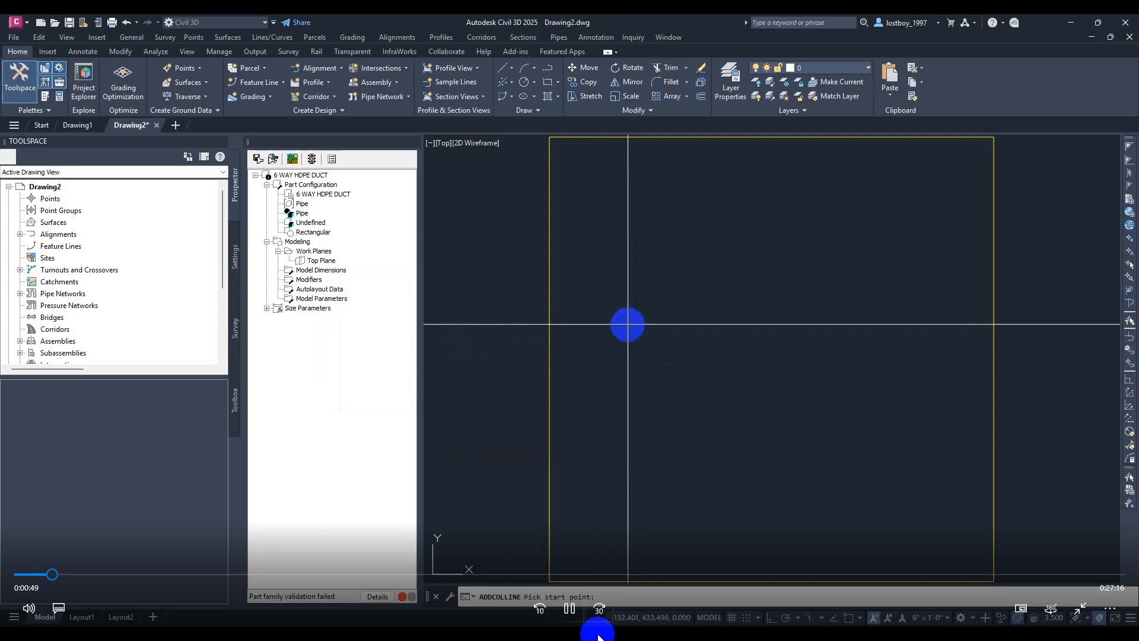
{"action": "left_click", "coordinate": [639, 325]}
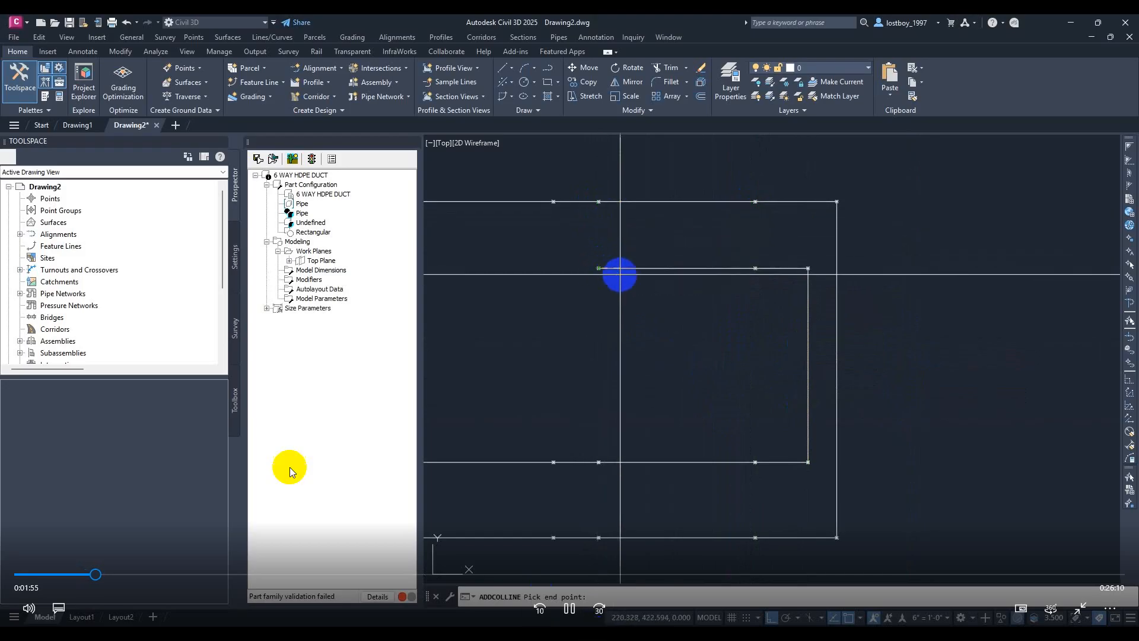
{"action": "left_click", "coordinate": [29, 618]}
{"action": "left_click_drag", "start_coordinate": [149, 568], "coordinate": [48, 569]}
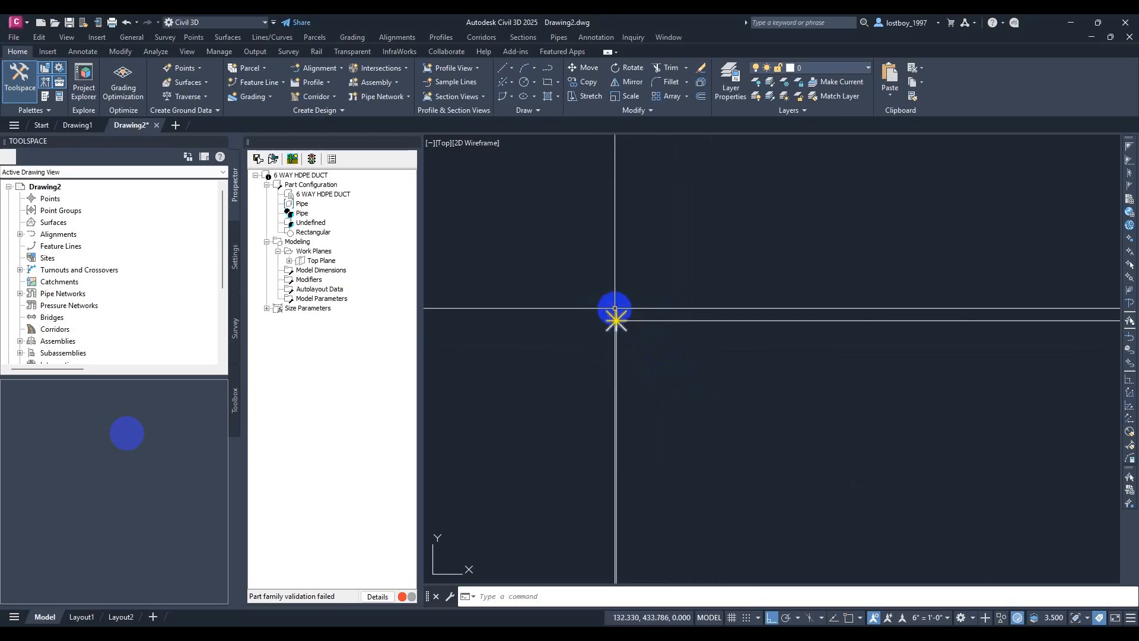
Examine the geometry points along the outer upper edge of the C-shaped outline, from its left end to the right corner
{"action": "scroll", "coordinate": [611, 316], "scroll_direction": "down", "scroll_amount": 5}
{"action": "middle_click_drag", "start_coordinate": [688, 331], "coordinate": [537, 333]}
{"action": "scroll", "coordinate": [704, 315], "scroll_direction": "up", "scroll_amount": 5}
{"action": "scroll", "coordinate": [679, 326], "scroll_direction": "down", "scroll_amount": 5}
{"action": "middle_click_drag", "start_coordinate": [897, 324], "coordinate": [788, 324]}
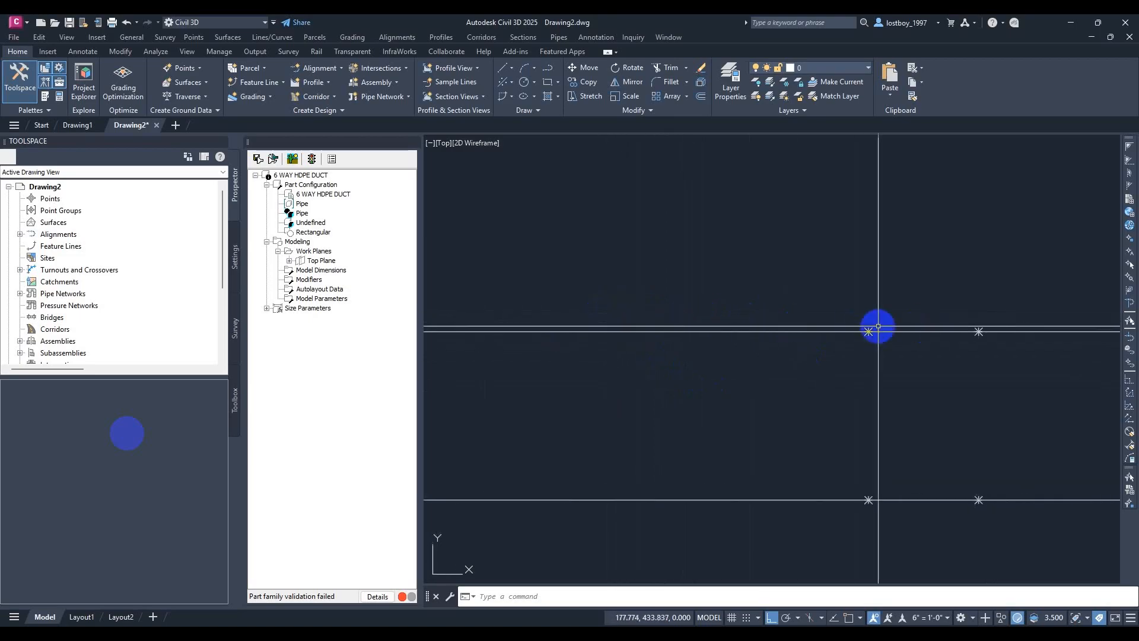
{"action": "scroll", "coordinate": [859, 328], "scroll_direction": "up", "scroll_amount": 4}
{"action": "middle_click_drag", "start_coordinate": [863, 329], "coordinate": [474, 326]}
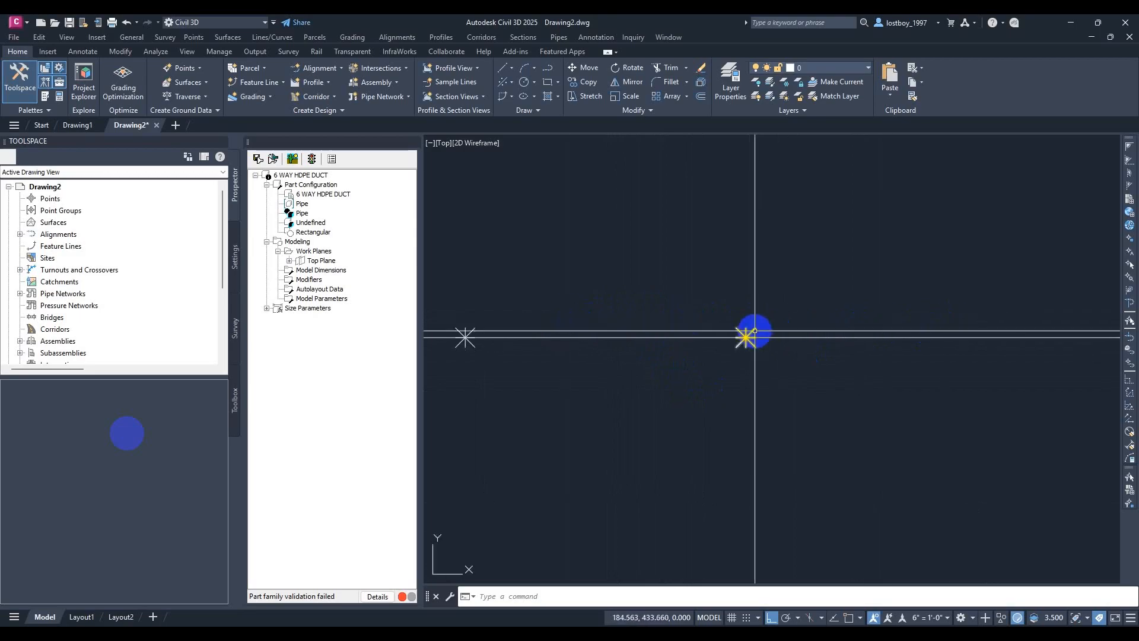
{"action": "scroll", "coordinate": [856, 318], "scroll_direction": "down", "scroll_amount": 4}
{"action": "middle_click_drag", "start_coordinate": [849, 318], "coordinate": [533, 328]}
{"action": "scroll", "coordinate": [890, 335], "scroll_direction": "up", "scroll_amount": 2}
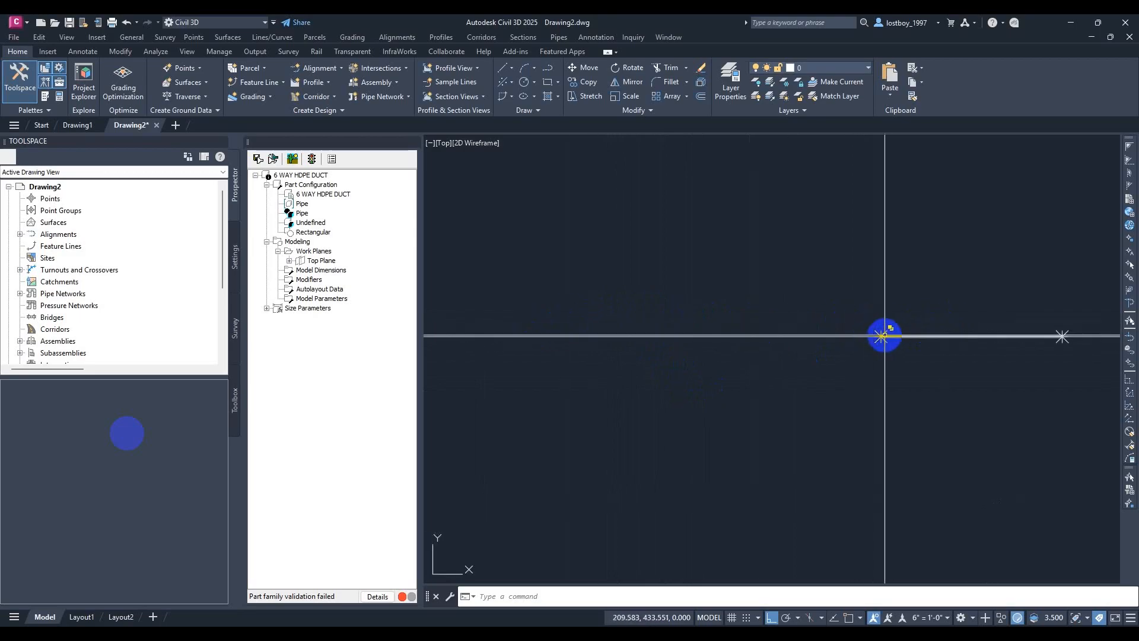
{"action": "middle_click_drag", "start_coordinate": [1060, 325], "coordinate": [806, 346]}
{"action": "middle_click_drag", "start_coordinate": [935, 351], "coordinate": [469, 351]}
{"action": "middle_click_drag", "start_coordinate": [1068, 348], "coordinate": [637, 349]}
{"action": "scroll", "coordinate": [808, 351], "scroll_direction": "down", "scroll_amount": 6}
{"action": "middle_click_drag", "start_coordinate": [876, 349], "coordinate": [697, 322]}
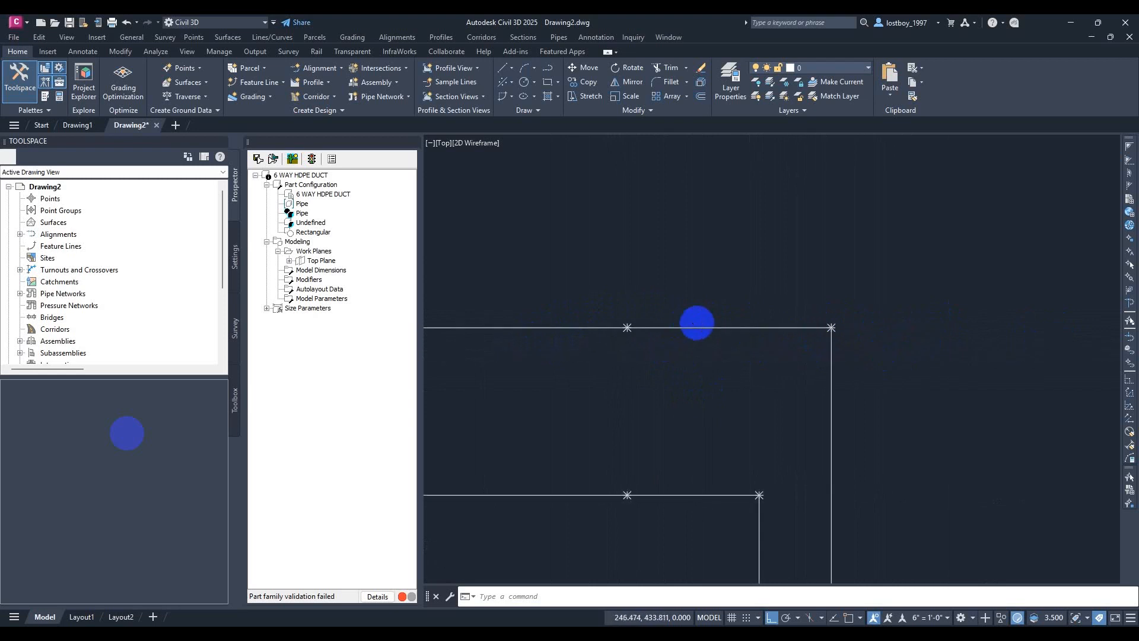
{"action": "scroll", "coordinate": [700, 324], "scroll_direction": "down", "scroll_amount": 2}
{"action": "scroll", "coordinate": [783, 327], "scroll_direction": "up", "scroll_amount": 6}
{"action": "scroll", "coordinate": [775, 334], "scroll_direction": "down", "scroll_amount": 8}
{"action": "middle_click_drag", "start_coordinate": [775, 334], "coordinate": [786, 251]}
{"action": "scroll", "coordinate": [796, 459], "scroll_direction": "up", "scroll_amount": 6}
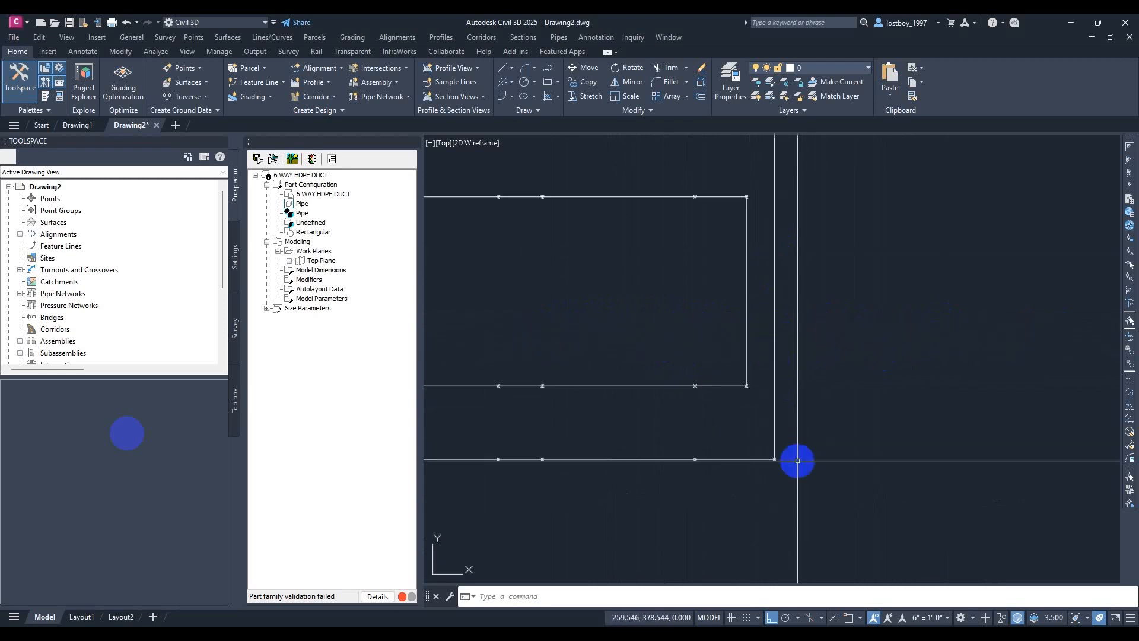
Examine the geometry points along the outer lower edge of the outline, from the right corner back to the left end
{"action": "scroll", "coordinate": [770, 464], "scroll_direction": "up", "scroll_amount": 2}
{"action": "middle_click_drag", "start_coordinate": [732, 450], "coordinate": [1096, 451]}
{"action": "scroll", "coordinate": [754, 478], "scroll_direction": "down", "scroll_amount": 5}
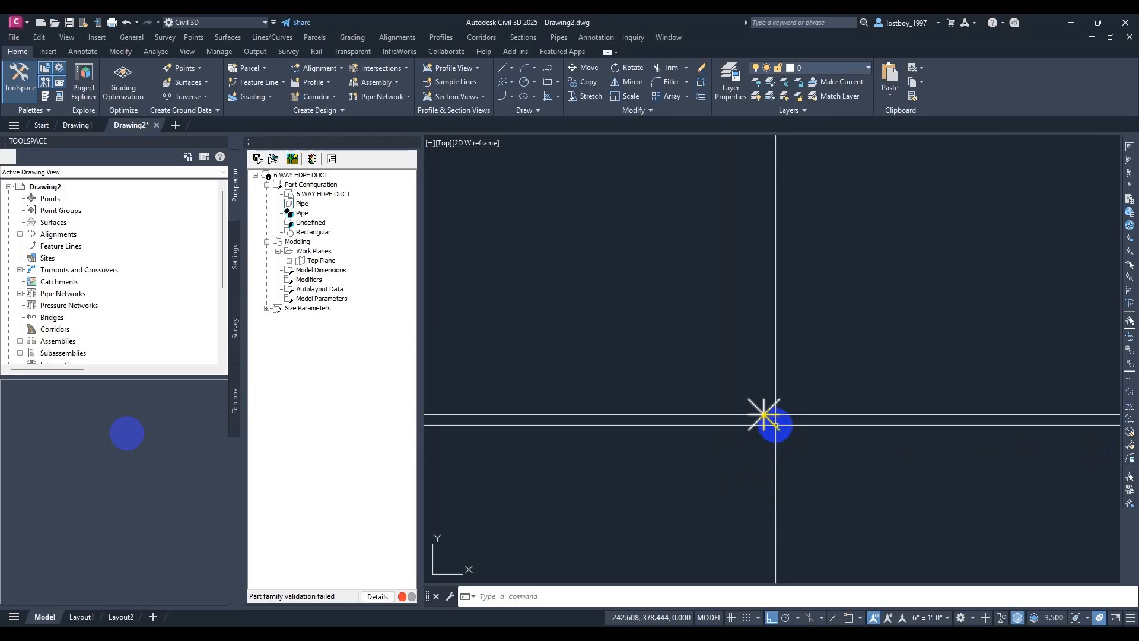
{"action": "scroll", "coordinate": [775, 425], "scroll_direction": "up", "scroll_amount": 5}
{"action": "scroll", "coordinate": [778, 424], "scroll_direction": "down", "scroll_amount": 6}
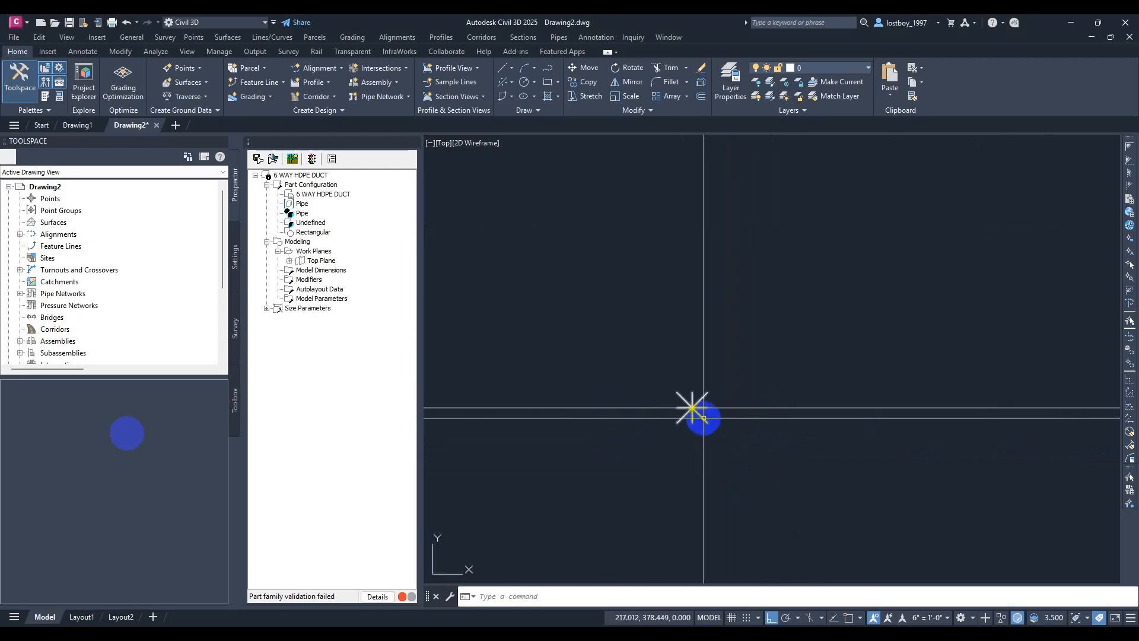
{"action": "scroll", "coordinate": [742, 419], "scroll_direction": "up", "scroll_amount": 5}
{"action": "scroll", "coordinate": [685, 412], "scroll_direction": "down", "scroll_amount": 4}
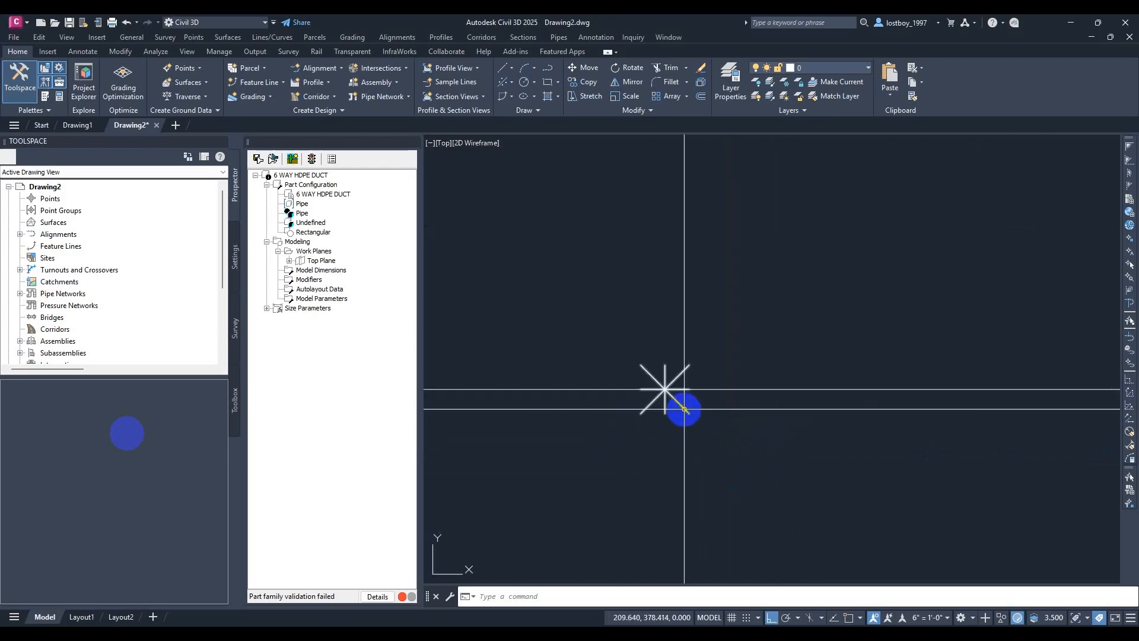
{"action": "scroll", "coordinate": [676, 395], "scroll_direction": "down", "scroll_amount": 5}
{"action": "scroll", "coordinate": [658, 397], "scroll_direction": "up", "scroll_amount": 5}
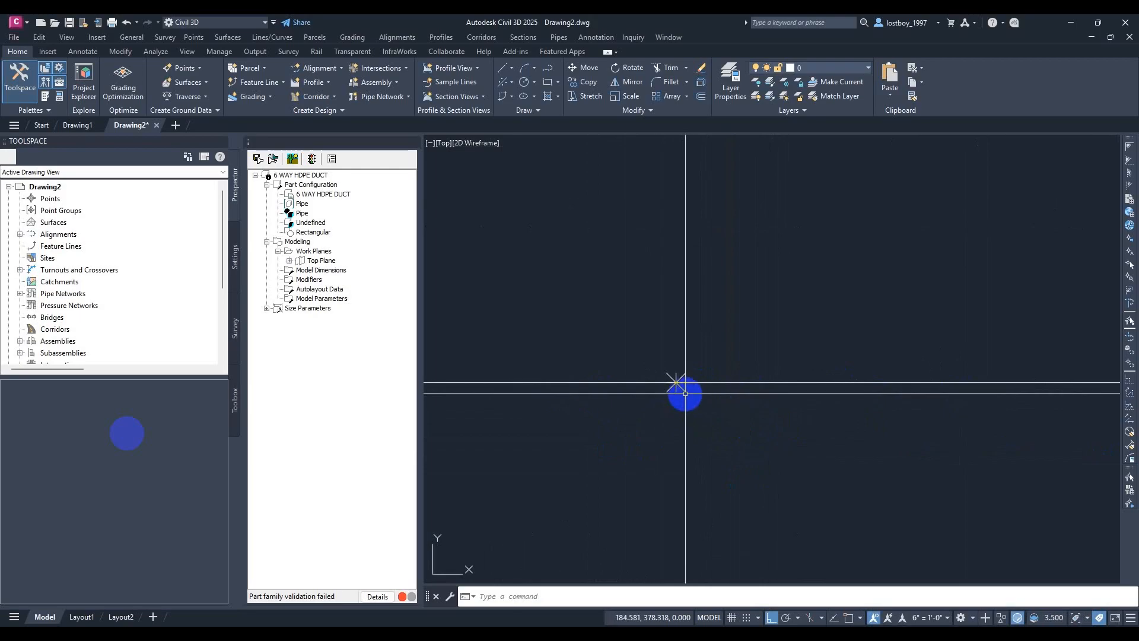
{"action": "middle_click_drag", "start_coordinate": [552, 389], "coordinate": [895, 424]}
{"action": "scroll", "coordinate": [747, 421], "scroll_direction": "up", "scroll_amount": 4}
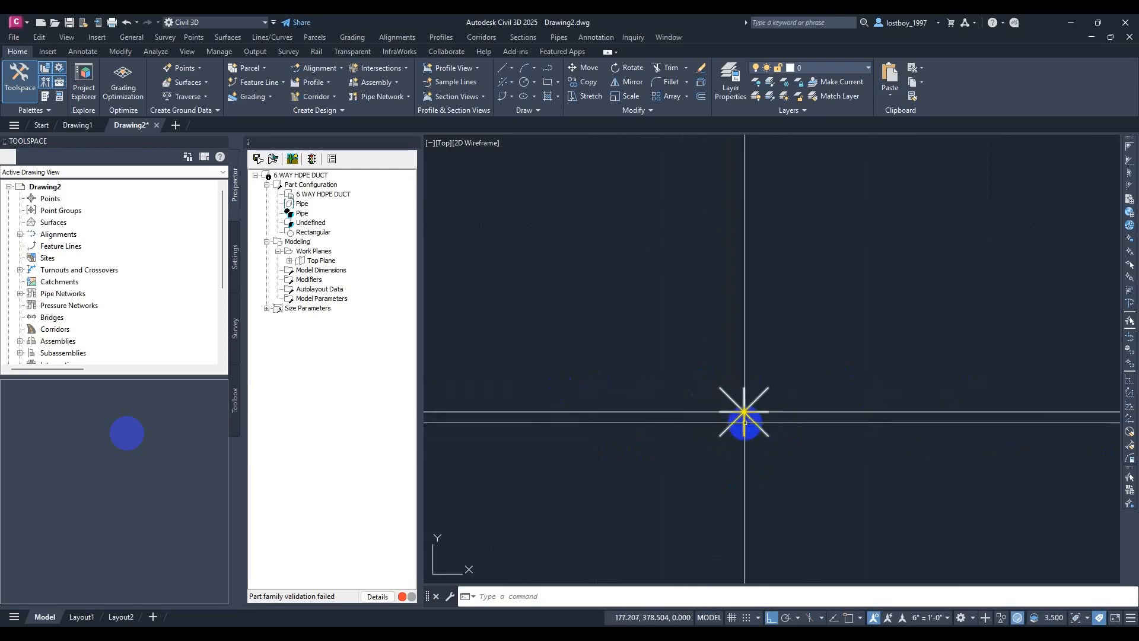
{"action": "middle_click_drag", "start_coordinate": [686, 418], "coordinate": [937, 423]}
{"action": "scroll", "coordinate": [906, 425], "scroll_direction": "down", "scroll_amount": 7}
{"action": "scroll", "coordinate": [755, 430], "scroll_direction": "up", "scroll_amount": 5}
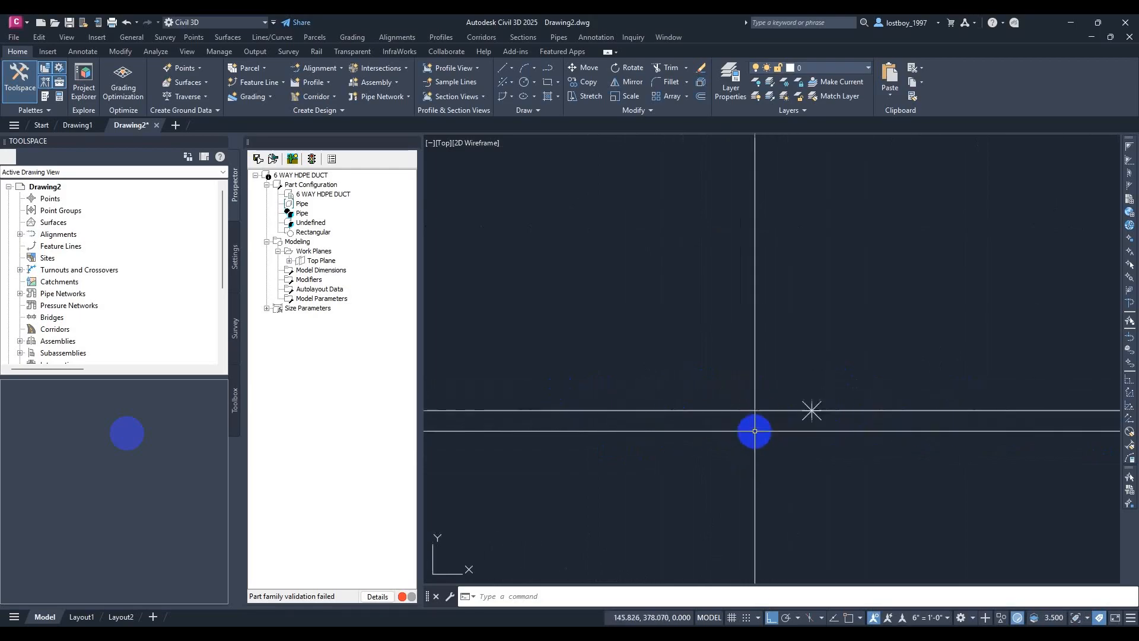
{"action": "scroll", "coordinate": [755, 431], "scroll_direction": "up", "scroll_amount": 2}
{"action": "scroll", "coordinate": [951, 458], "scroll_direction": "down", "scroll_amount": 3}
{"action": "scroll", "coordinate": [783, 452], "scroll_direction": "up", "scroll_amount": 4}
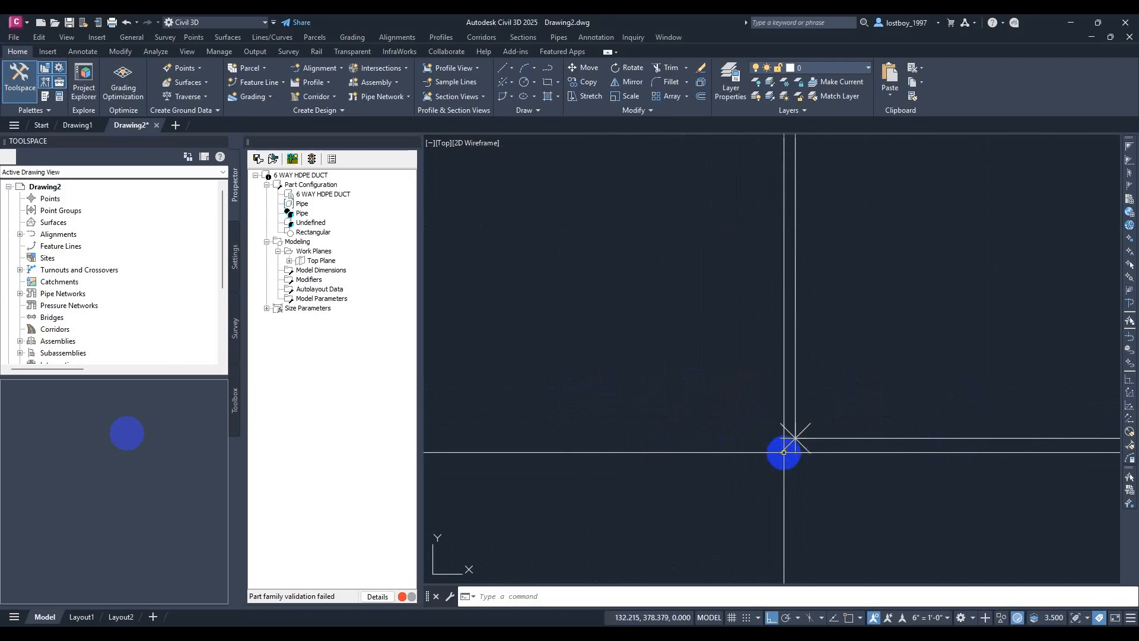
Inspect the lower arm's left end and the points along its inner edge towards the inner right corner
{"action": "middle_click_drag", "start_coordinate": [793, 448], "coordinate": [805, 529]}
{"action": "middle_click_drag", "start_coordinate": [803, 270], "coordinate": [811, 510]}
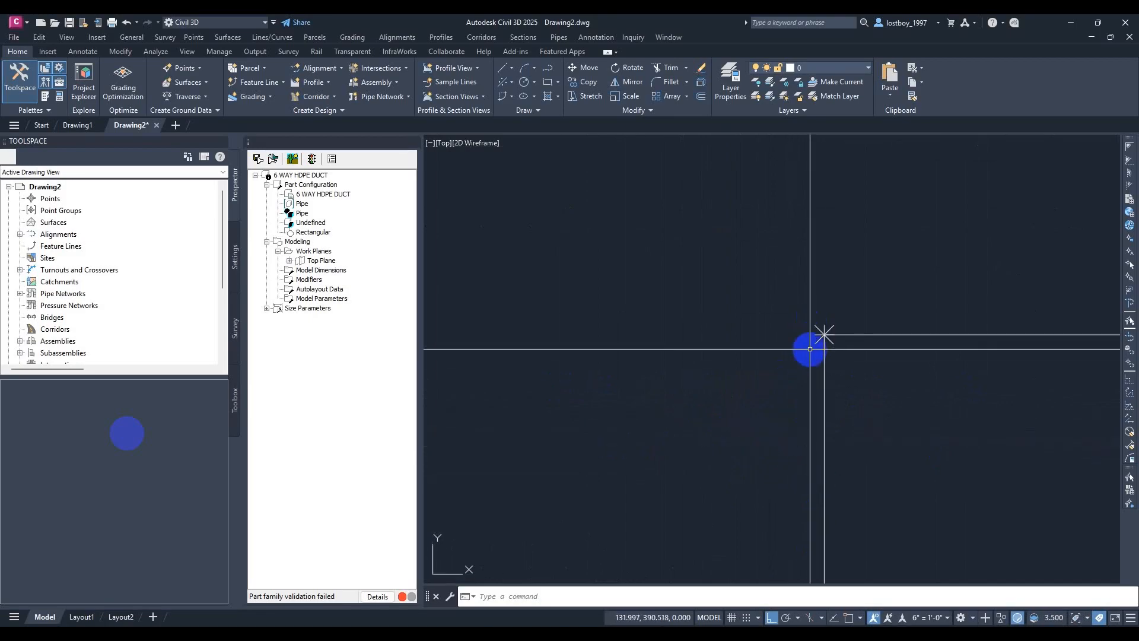
{"action": "scroll", "coordinate": [813, 342], "scroll_direction": "down", "scroll_amount": 5}
{"action": "mouse_move", "coordinate": [833, 354]}
{"action": "middle_mouse_down"}
{"action": "mouse_move", "coordinate": [748, 381]}
{"action": "mouse_move", "coordinate": [602, 381]}
{"action": "middle_mouse_up"}
{"action": "scroll", "coordinate": [722, 375], "scroll_direction": "up", "scroll_amount": 5}
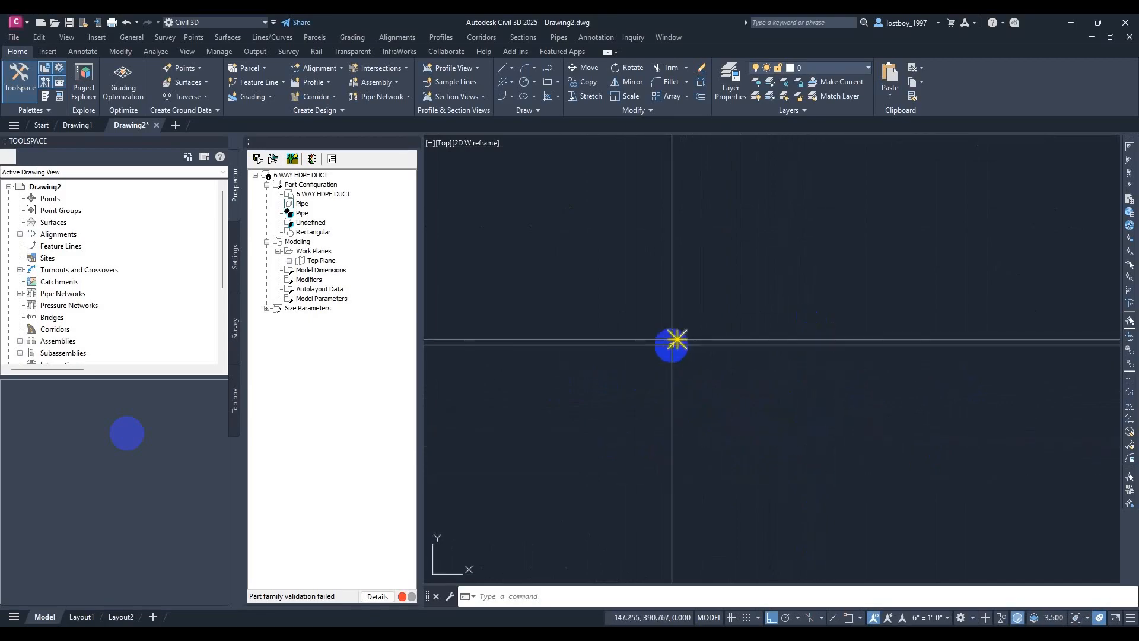
{"action": "scroll", "coordinate": [855, 381], "scroll_direction": "down", "scroll_amount": 5}
{"action": "middle_click_drag", "start_coordinate": [860, 380], "coordinate": [665, 381]}
{"action": "scroll", "coordinate": [880, 374], "scroll_direction": "up", "scroll_amount": 6}
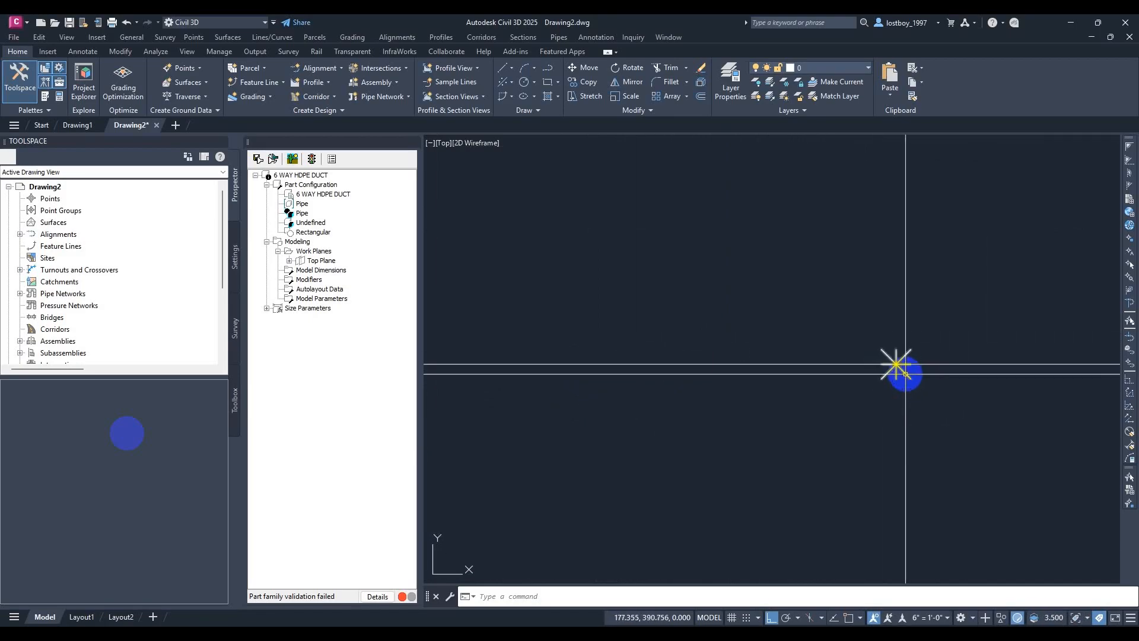
{"action": "scroll", "coordinate": [905, 376], "scroll_direction": "down", "scroll_amount": 4}
{"action": "middle_click_drag", "start_coordinate": [910, 379], "coordinate": [674, 387]}
{"action": "middle_click_drag", "start_coordinate": [956, 401], "coordinate": [483, 379]}
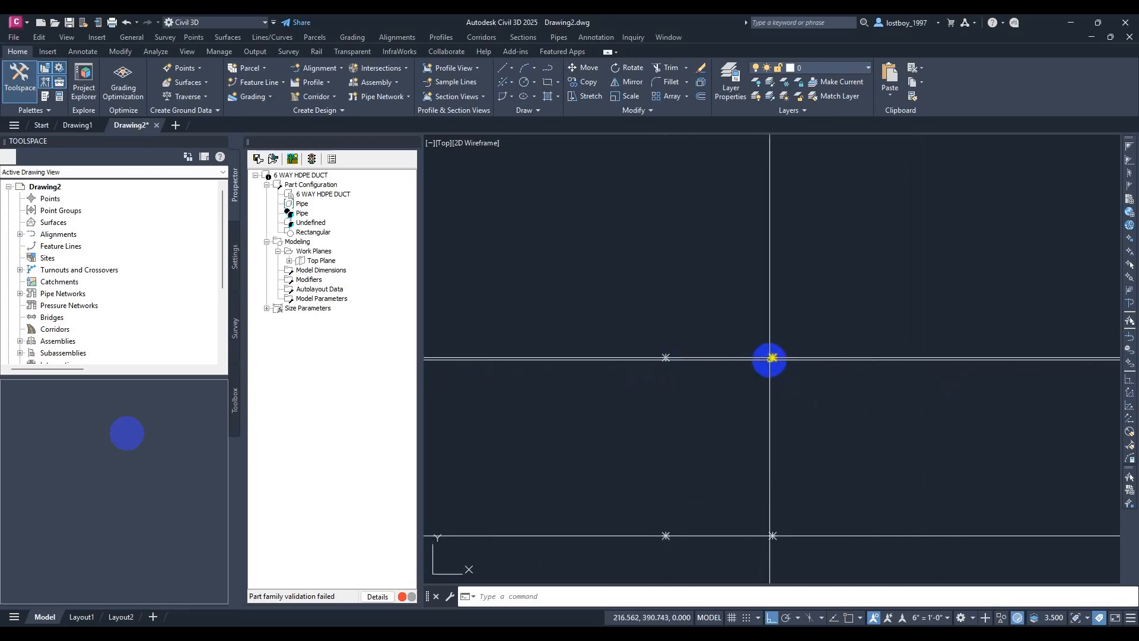
{"action": "middle_click_drag", "start_coordinate": [895, 379], "coordinate": [610, 359]}
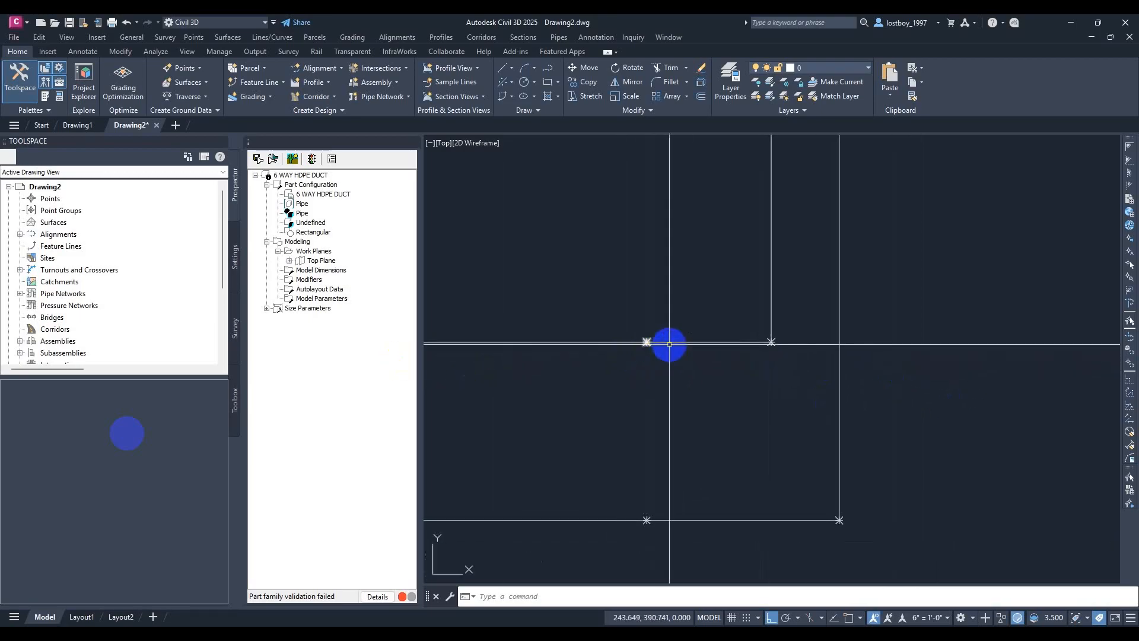
Inspect the outline's upper right corners and the points along the upper arm's inner edge back to the left end
{"action": "scroll", "coordinate": [775, 346], "scroll_direction": "down", "scroll_amount": 2}
{"action": "middle_click_drag", "start_coordinate": [747, 288], "coordinate": [725, 561]}
{"action": "scroll", "coordinate": [725, 560], "scroll_direction": "down", "scroll_amount": 4}
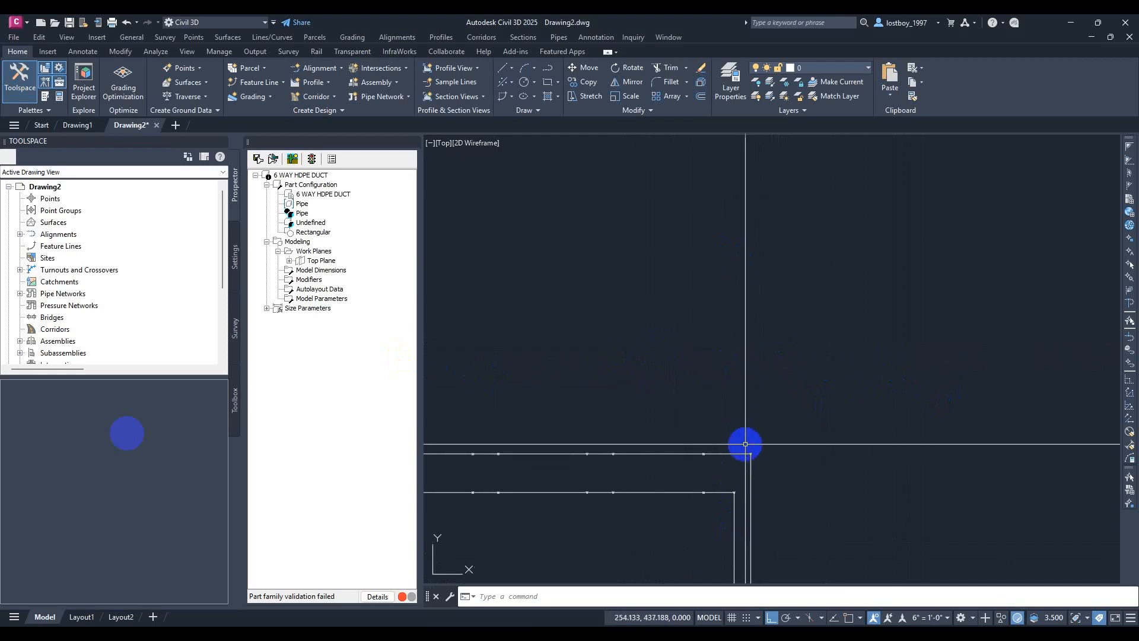
{"action": "scroll", "coordinate": [745, 445], "scroll_direction": "up", "scroll_amount": 2}
{"action": "middle_click_drag", "start_coordinate": [717, 516], "coordinate": [717, 461]}
{"action": "scroll", "coordinate": [722, 460], "scroll_direction": "up", "scroll_amount": 6}
{"action": "scroll", "coordinate": [796, 425], "scroll_direction": "down", "scroll_amount": 4}
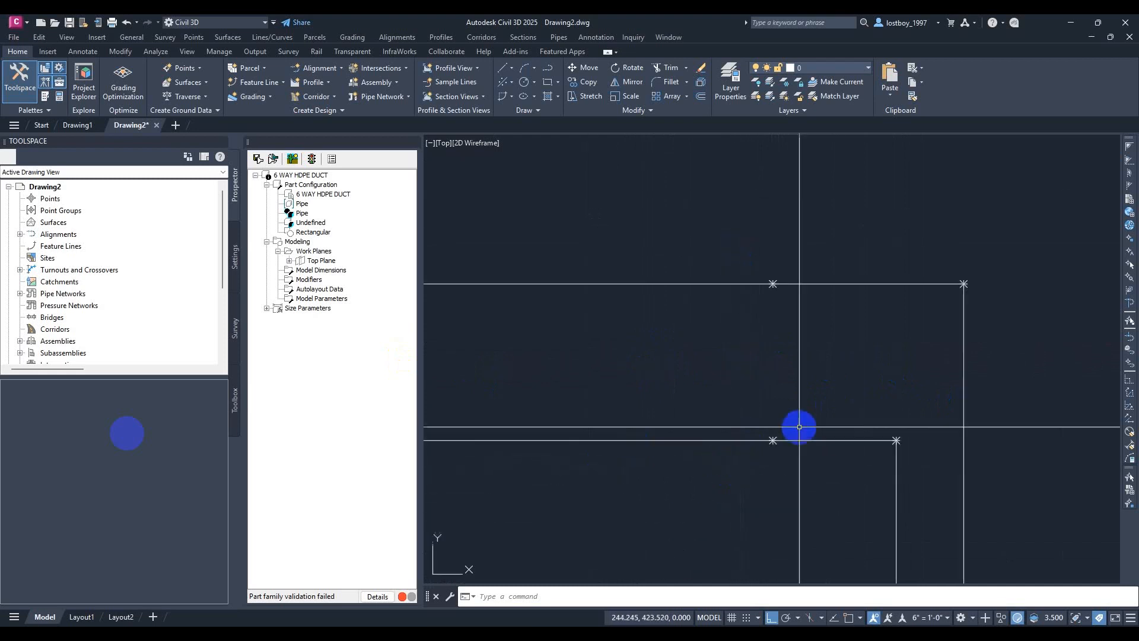
{"action": "scroll", "coordinate": [786, 434], "scroll_direction": "up", "scroll_amount": 7}
{"action": "scroll", "coordinate": [758, 440], "scroll_direction": "down", "scroll_amount": 7}
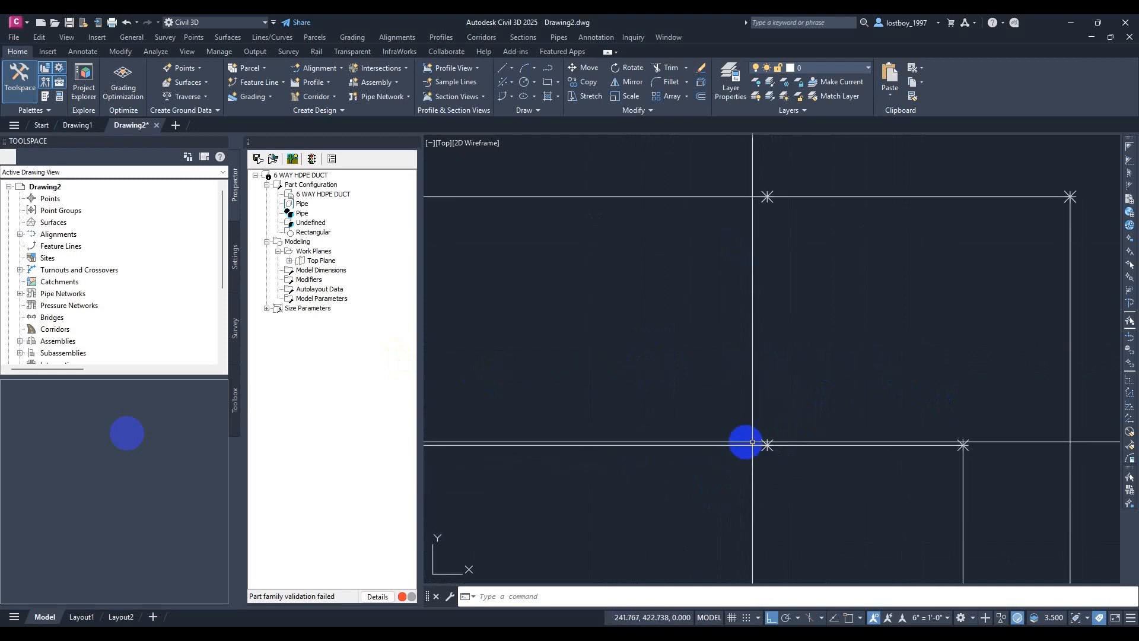
{"action": "middle_click_drag", "start_coordinate": [567, 439], "coordinate": [722, 410]}
{"action": "scroll", "coordinate": [671, 410], "scroll_direction": "up", "scroll_amount": 7}
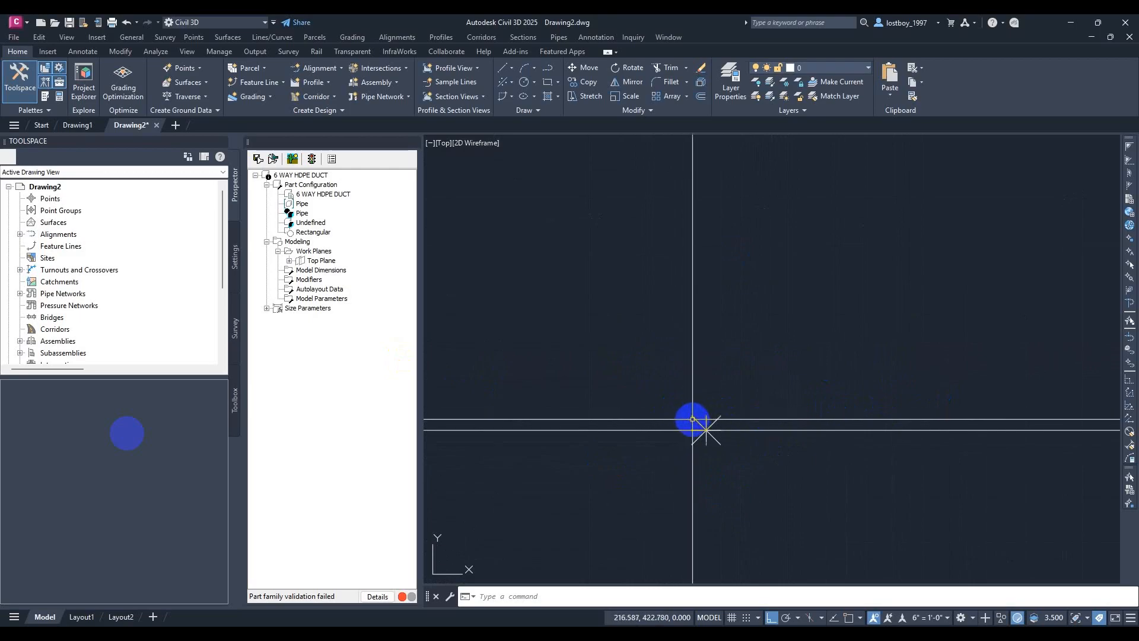
{"action": "scroll", "coordinate": [693, 419], "scroll_direction": "down", "scroll_amount": 6}
{"action": "middle_click_drag", "start_coordinate": [618, 419], "coordinate": [755, 417]}
{"action": "scroll", "coordinate": [748, 417], "scroll_direction": "up", "scroll_amount": 6}
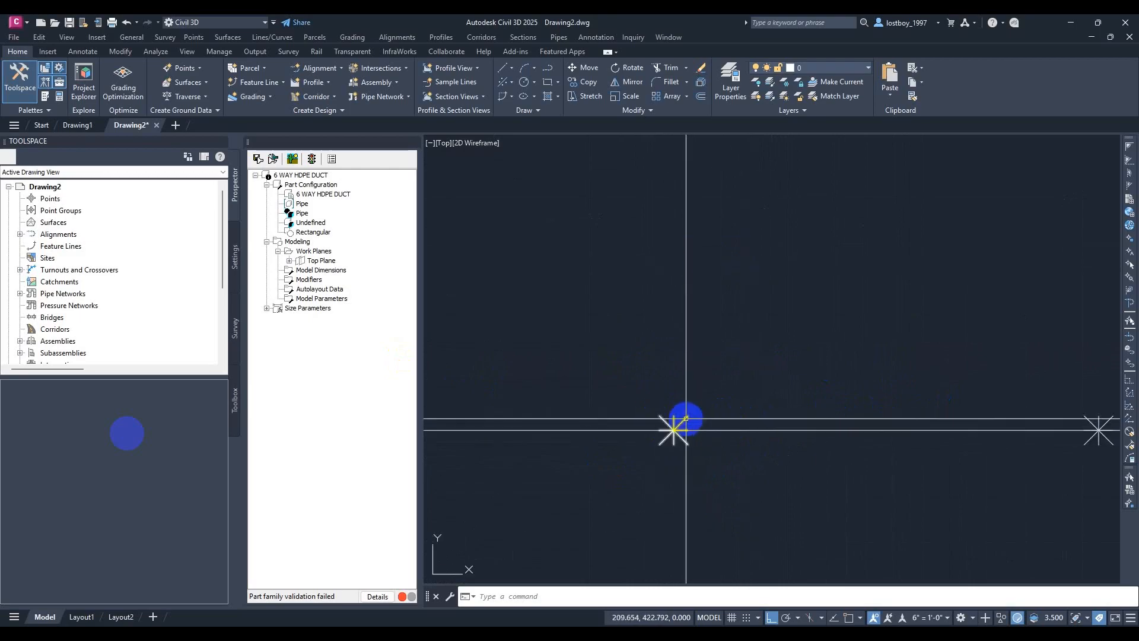
{"action": "scroll", "coordinate": [686, 418], "scroll_direction": "down", "scroll_amount": 8}
{"action": "middle_click_drag", "start_coordinate": [658, 408], "coordinate": [800, 398]}
{"action": "scroll", "coordinate": [603, 404], "scroll_direction": "up", "scroll_amount": 6}
{"action": "scroll", "coordinate": [604, 416], "scroll_direction": "up", "scroll_amount": 2}
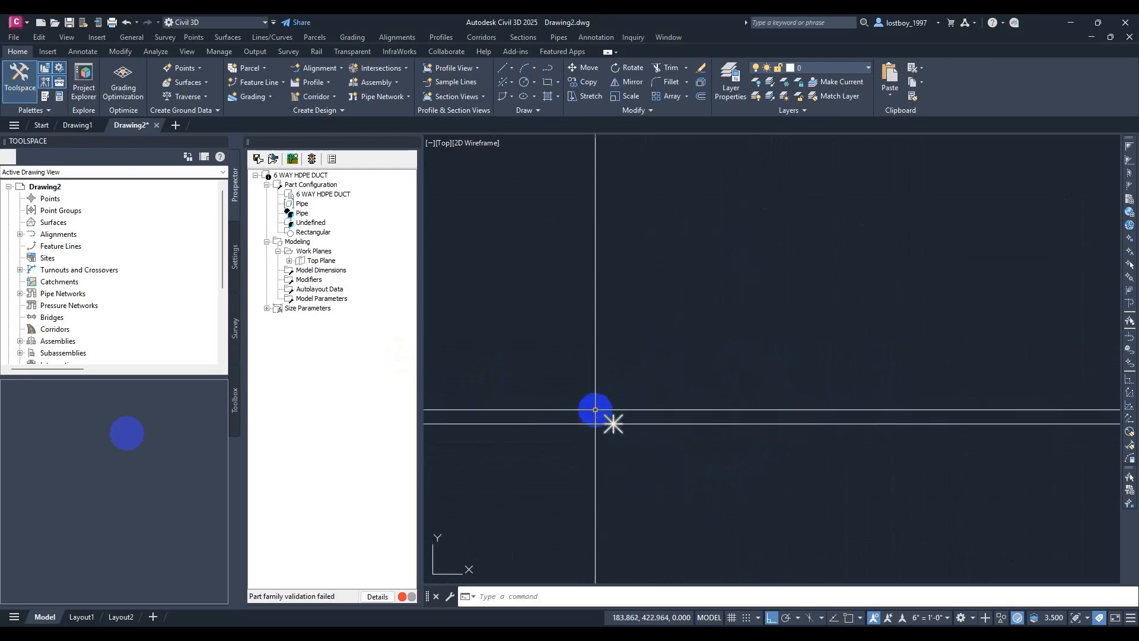
{"action": "scroll", "coordinate": [595, 409], "scroll_direction": "down", "scroll_amount": 3}
{"action": "middle_click_drag", "start_coordinate": [595, 409], "coordinate": [763, 404]}
{"action": "scroll", "coordinate": [771, 410], "scroll_direction": "up", "scroll_amount": 2}
{"action": "scroll", "coordinate": [784, 391], "scroll_direction": "down", "scroll_amount": 5}
{"action": "scroll", "coordinate": [676, 391], "scroll_direction": "up", "scroll_amount": 2}
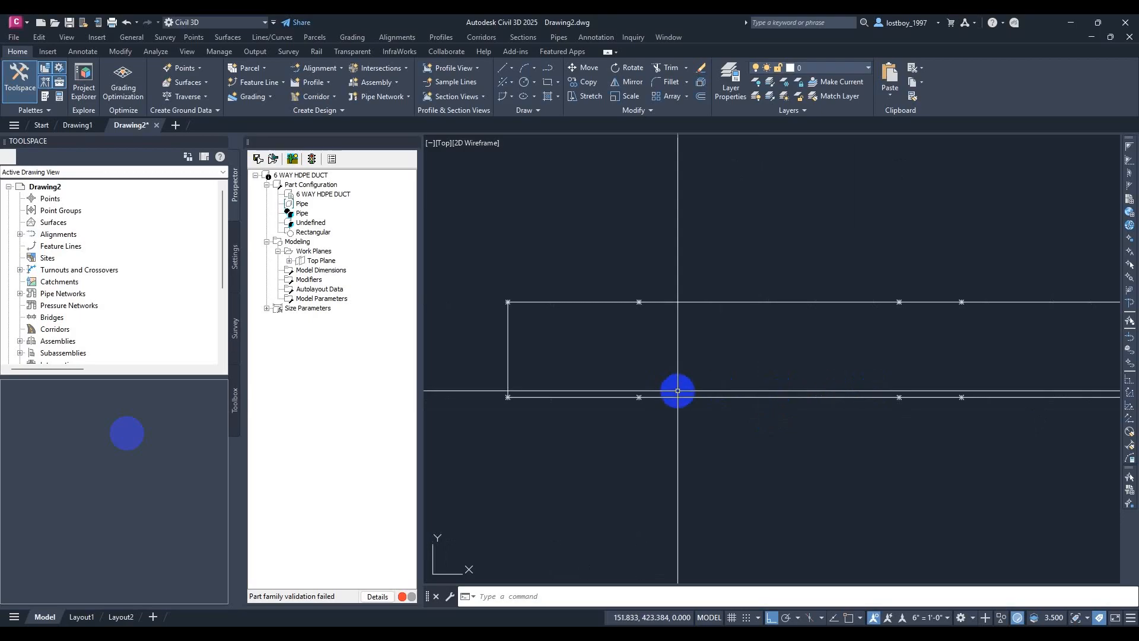
{"action": "scroll", "coordinate": [629, 398], "scroll_direction": "up", "scroll_amount": 5}
{"action": "scroll", "coordinate": [596, 389], "scroll_direction": "down", "scroll_amount": 6}
{"action": "middle_click_drag", "start_coordinate": [595, 390], "coordinate": [772, 380]}
{"action": "scroll", "coordinate": [750, 379], "scroll_direction": "up", "scroll_amount": 10}
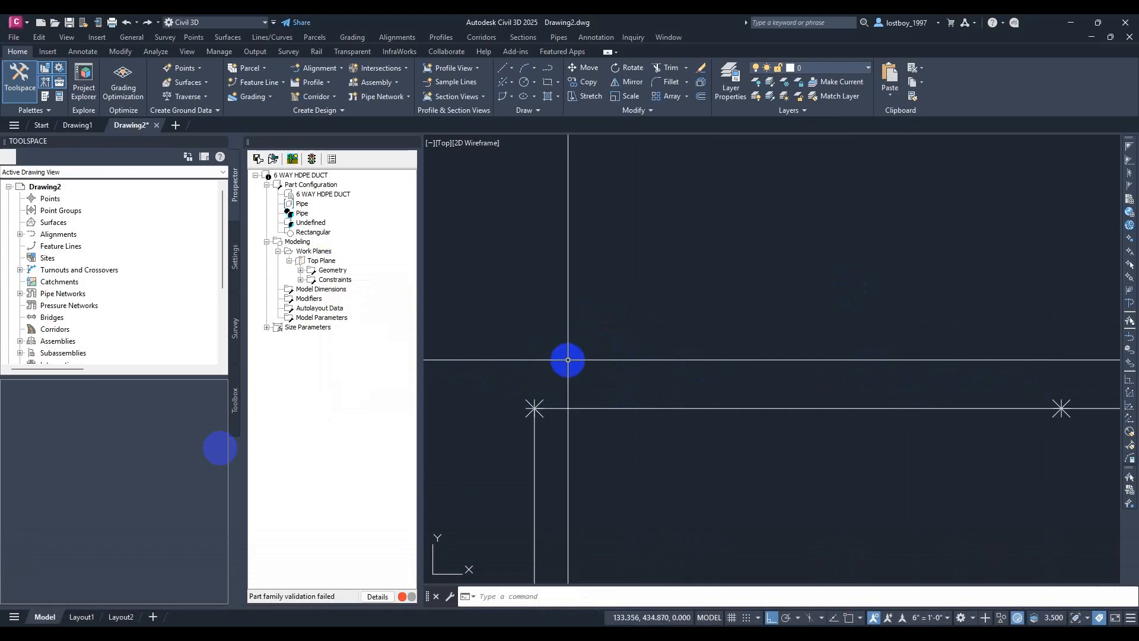
Delete the Parallel constraint from the Top Plane's constraints
{"action": "left_click", "coordinate": [301, 279]}
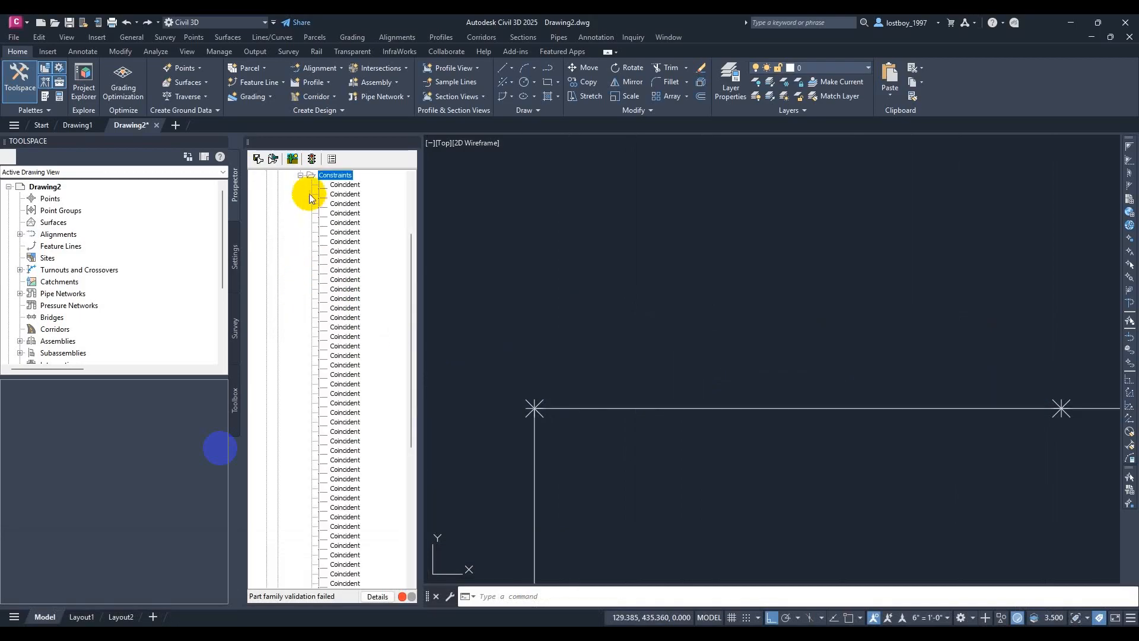
{"action": "scroll", "coordinate": [356, 394], "scroll_direction": "down", "scroll_amount": 3}
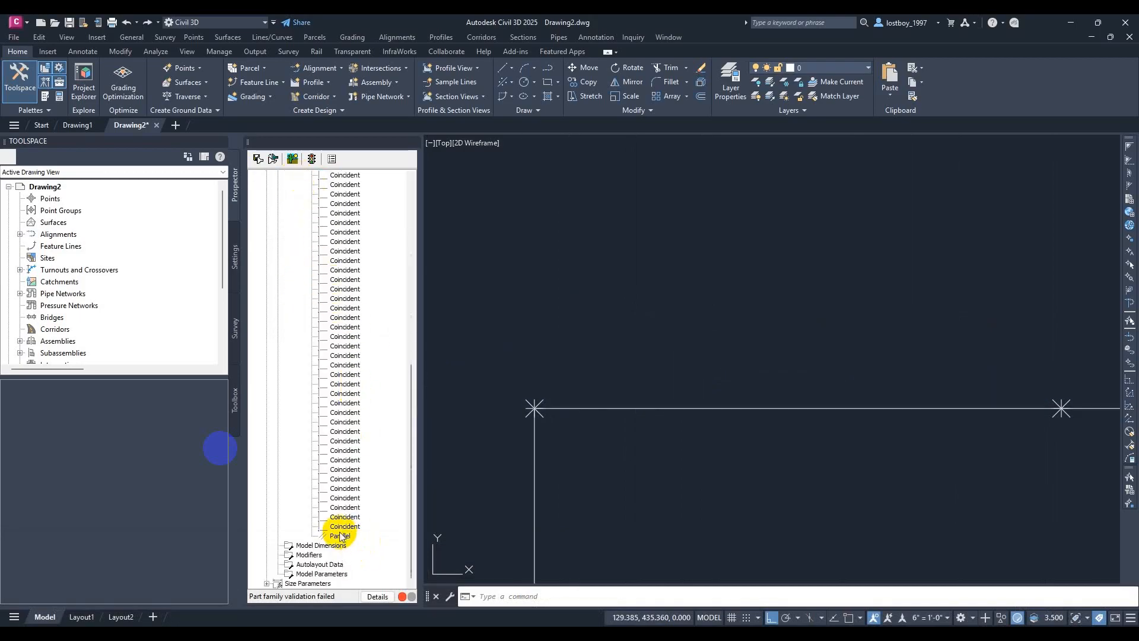
{"action": "left_click", "coordinate": [374, 560]}
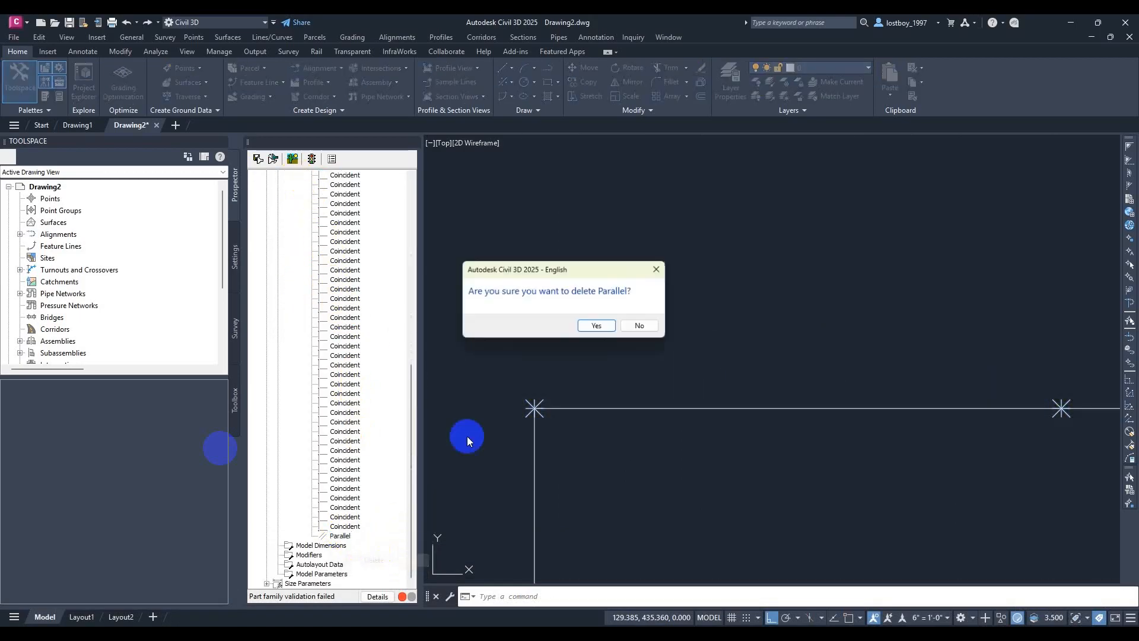
{"action": "left_click", "coordinate": [592, 328]}
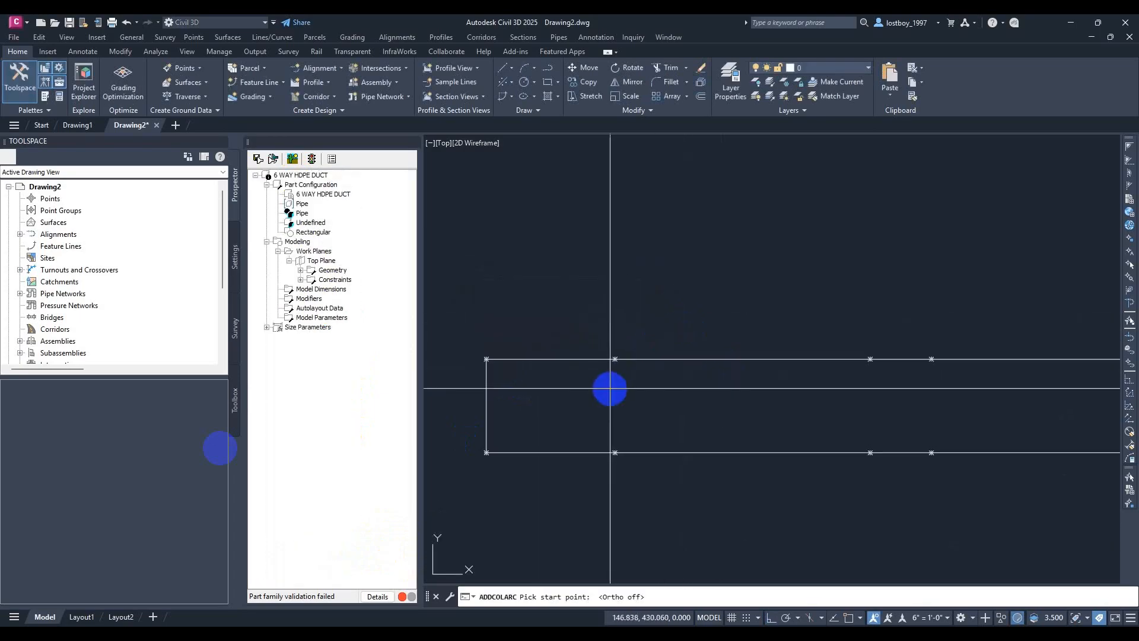
Add an upward-bulging arc on the Top Plane between the second and third points of the upper arm's outer edge, counted from the left end
{"action": "key", "text": "Escape"}
{"action": "right_click", "coordinate": [314, 262]}
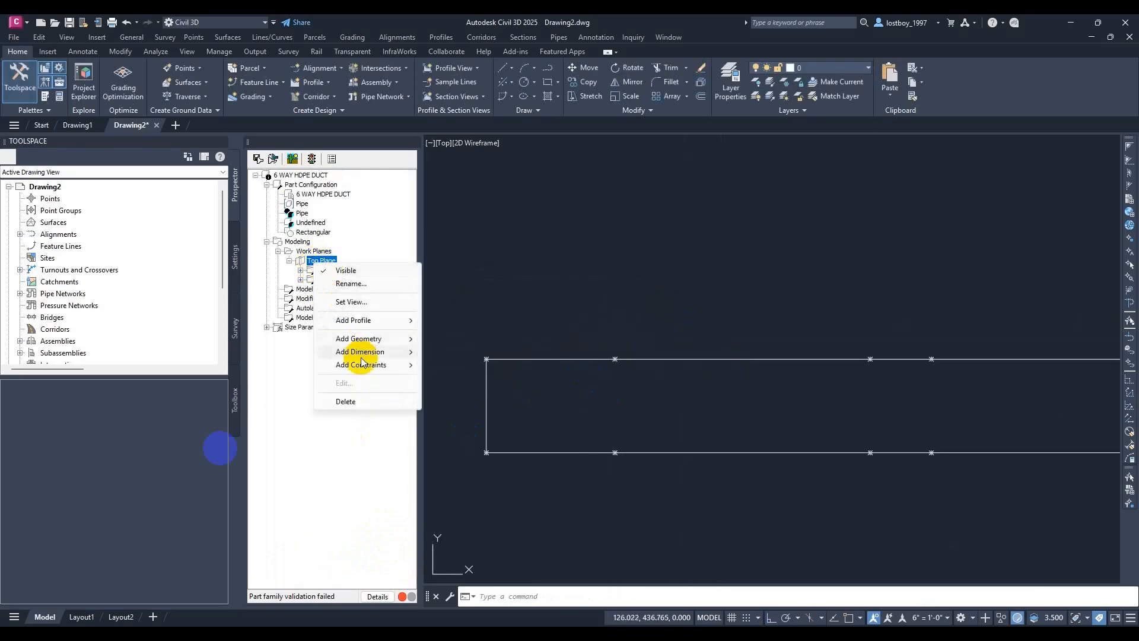
{"action": "mouse_move", "coordinate": [372, 342]}
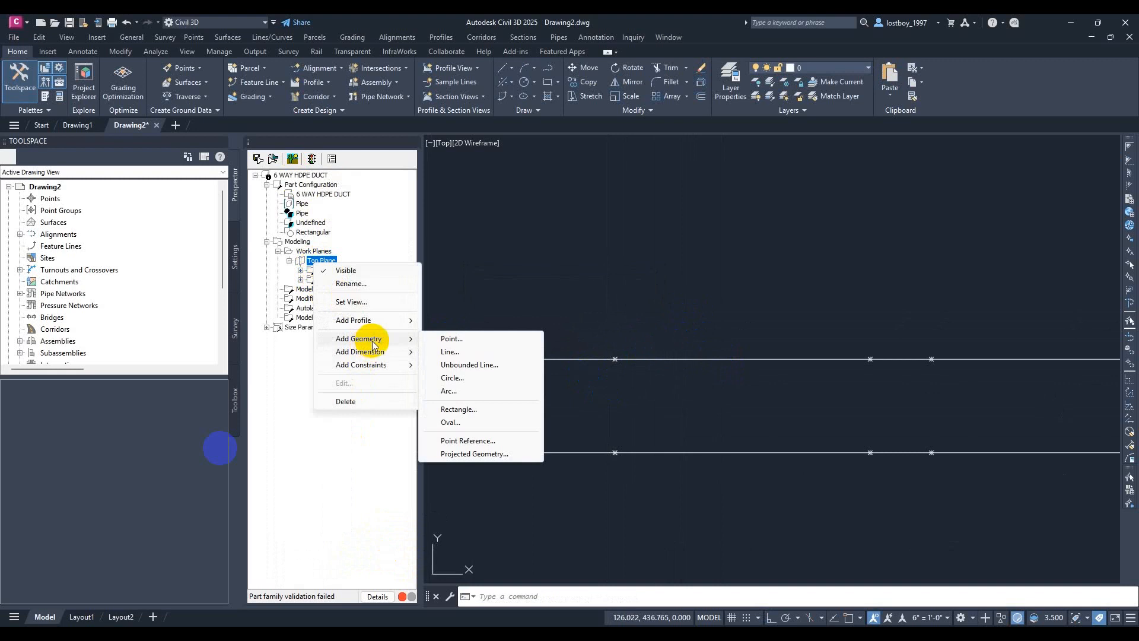
{"action": "left_click", "coordinate": [456, 391]}
{"action": "left_click", "coordinate": [615, 359]}
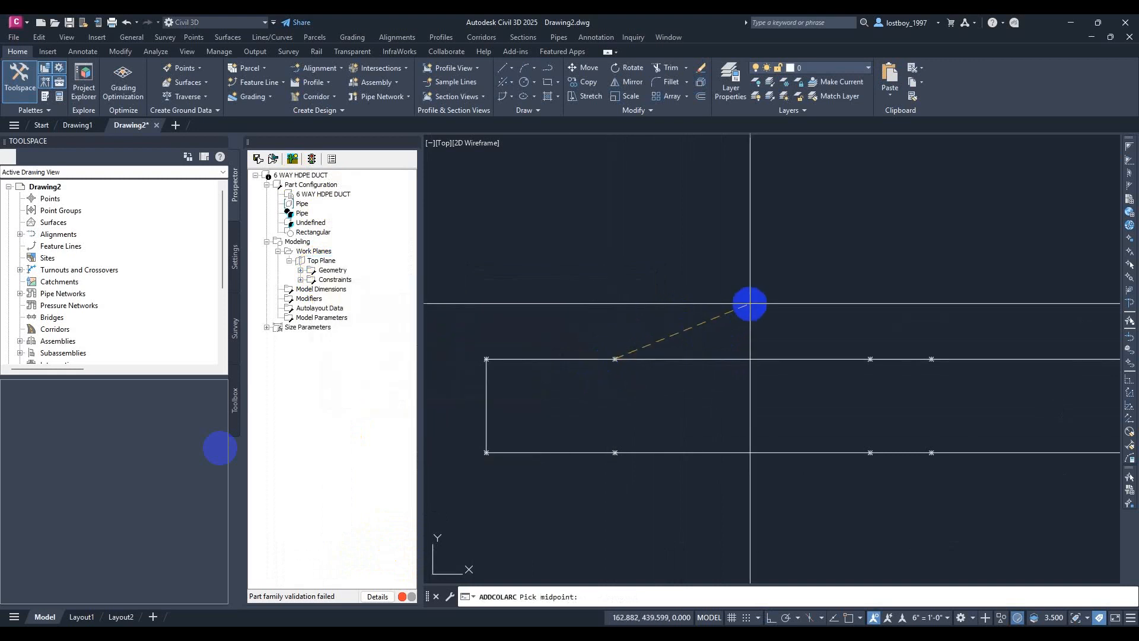
{"action": "left_click", "coordinate": [745, 270]}
{"action": "left_click", "coordinate": [870, 359]}
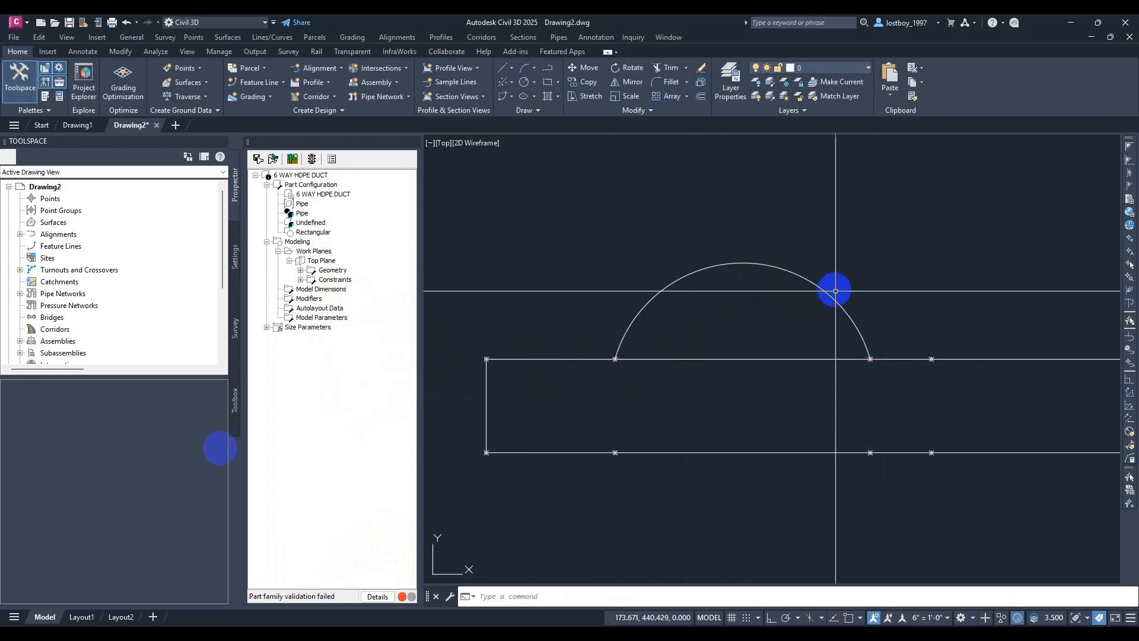
Add a second upward-bulging arc between the middle pair of points on the upper arm's outer edge
{"action": "mouse_move", "coordinate": [968, 280]}
{"action": "middle_mouse_down"}
{"action": "mouse_move", "coordinate": [620, 281]}
{"action": "mouse_move", "coordinate": [688, 303]}
{"action": "middle_mouse_up"}
{"action": "scroll", "coordinate": [634, 282], "scroll_direction": "down", "scroll_amount": 8}
{"action": "key", "text": "Return"}
{"action": "scroll", "coordinate": [560, 287], "scroll_direction": "down", "scroll_amount": 2}
{"action": "left_click", "coordinate": [582, 298]}
{"action": "scroll", "coordinate": [740, 300], "scroll_direction": "up", "scroll_amount": 7}
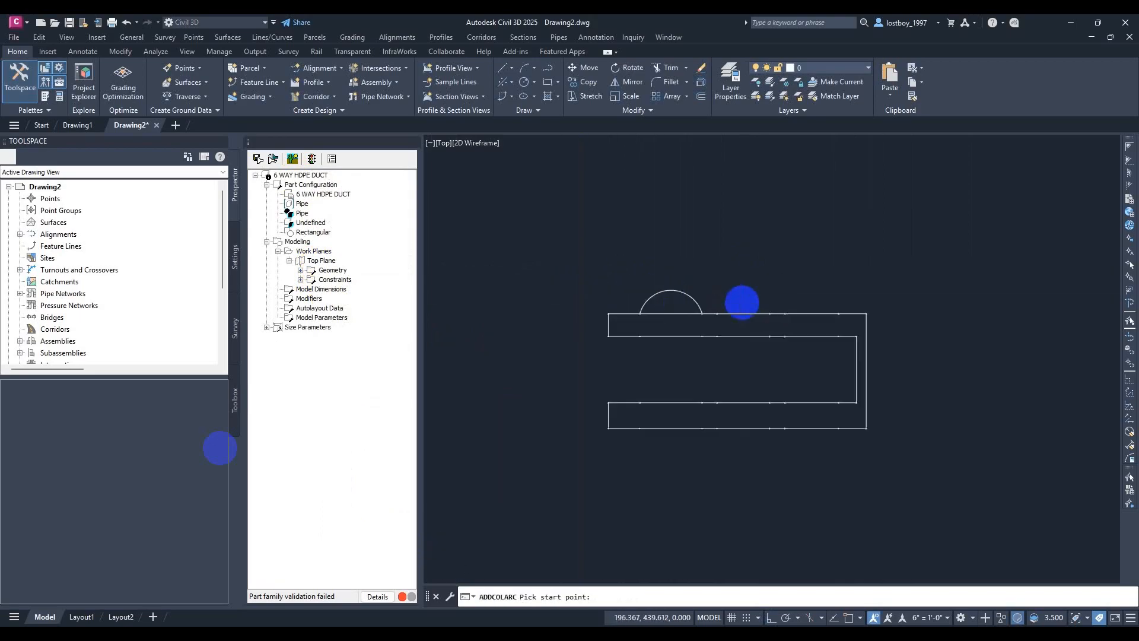
{"action": "left_click", "coordinate": [744, 270]}
{"action": "left_click", "coordinate": [811, 328]}
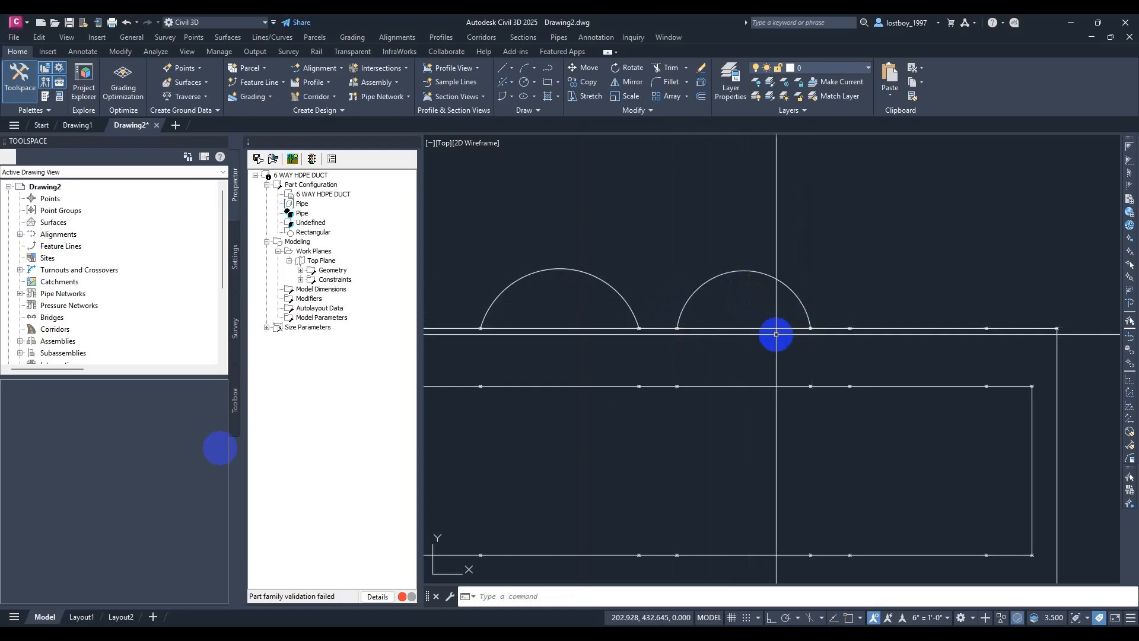
Add a third upward-bulging arc between the pair of points nearest the right corner on the upper arm's outer edge
{"action": "scroll", "coordinate": [775, 325], "scroll_direction": "down", "scroll_amount": 2}
{"action": "middle_click_drag", "start_coordinate": [775, 325], "coordinate": [773, 302]}
{"action": "scroll", "coordinate": [801, 315], "scroll_direction": "down", "scroll_amount": 6}
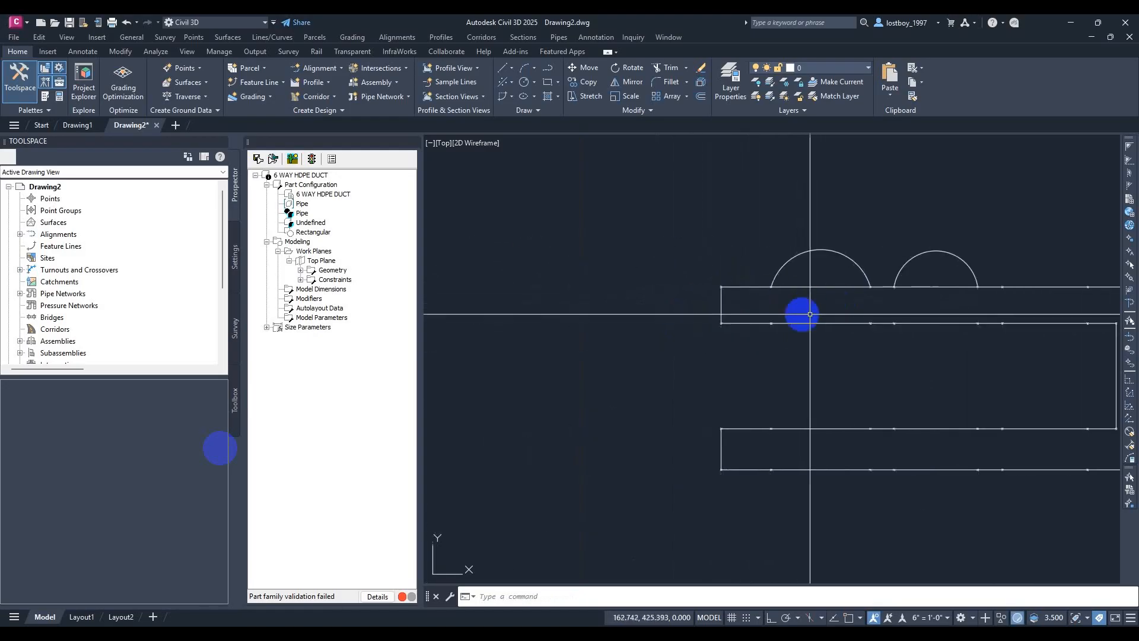
{"action": "key", "text": "Return"}
{"action": "scroll", "coordinate": [872, 331], "scroll_direction": "up", "scroll_amount": 5}
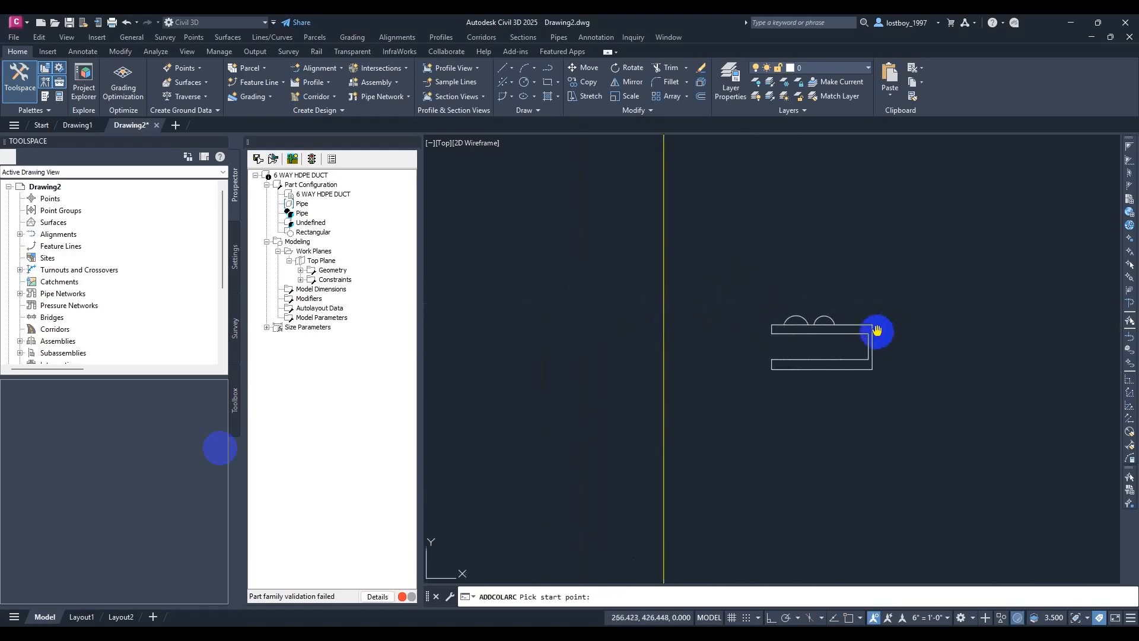
{"action": "scroll", "coordinate": [779, 330], "scroll_direction": "up", "scroll_amount": 4}
{"action": "left_click", "coordinate": [748, 365]}
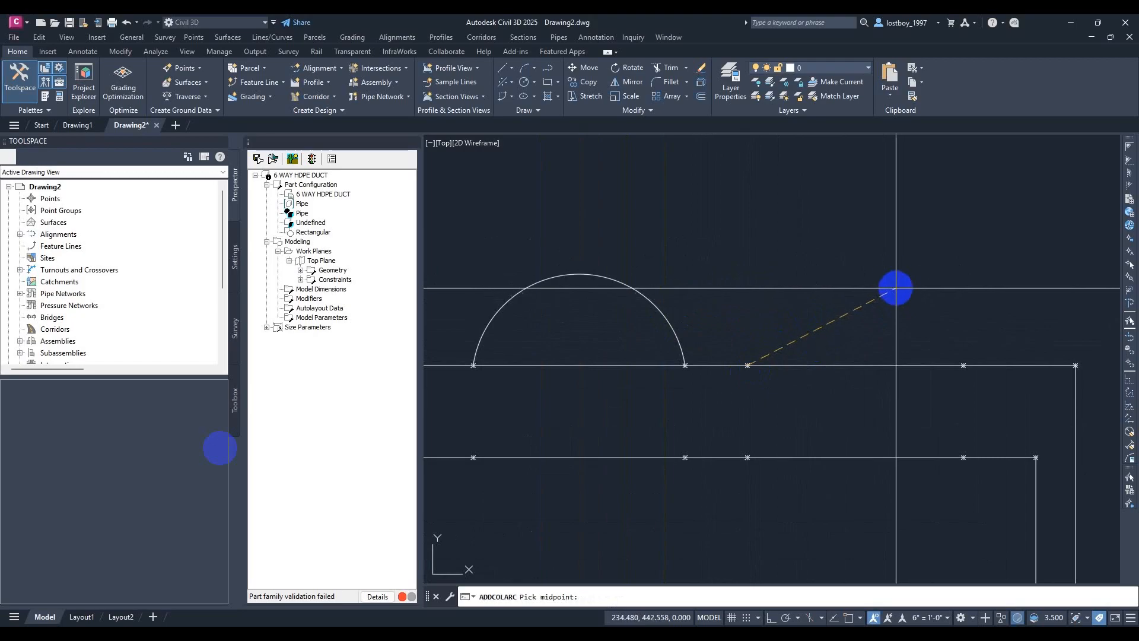
{"action": "left_click", "coordinate": [895, 277]}
{"action": "left_click", "coordinate": [963, 365]}
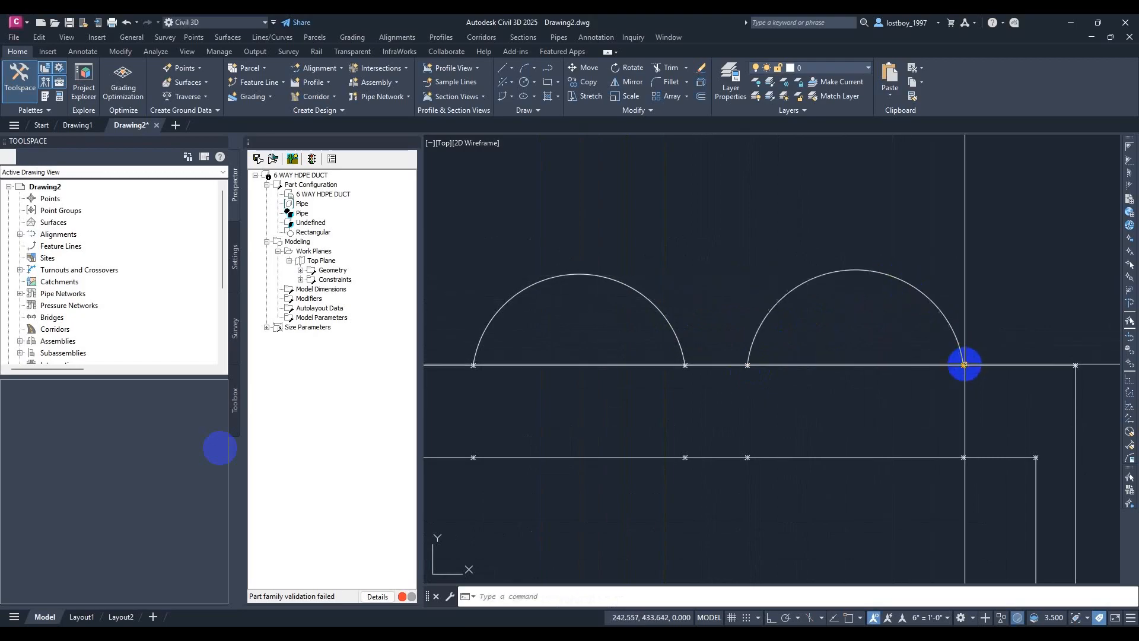
Add a downward-bulging arc between the rightmost pair of arc points on the upper arm's inner edge
{"action": "scroll", "coordinate": [872, 273], "scroll_direction": "down", "scroll_amount": 4}
{"action": "scroll", "coordinate": [872, 279], "scroll_direction": "down", "scroll_amount": 2}
{"action": "key", "text": "Return"}
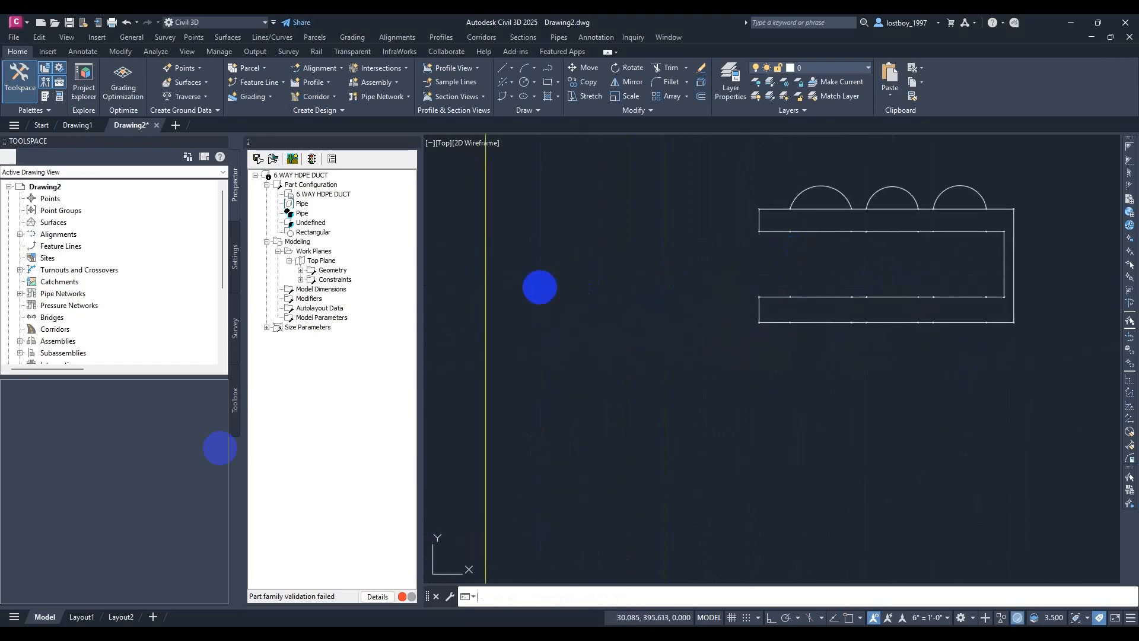
{"action": "left_click", "coordinate": [486, 284]}
{"action": "scroll", "coordinate": [926, 249], "scroll_direction": "up", "scroll_amount": 3}
{"action": "left_click", "coordinate": [964, 210]}
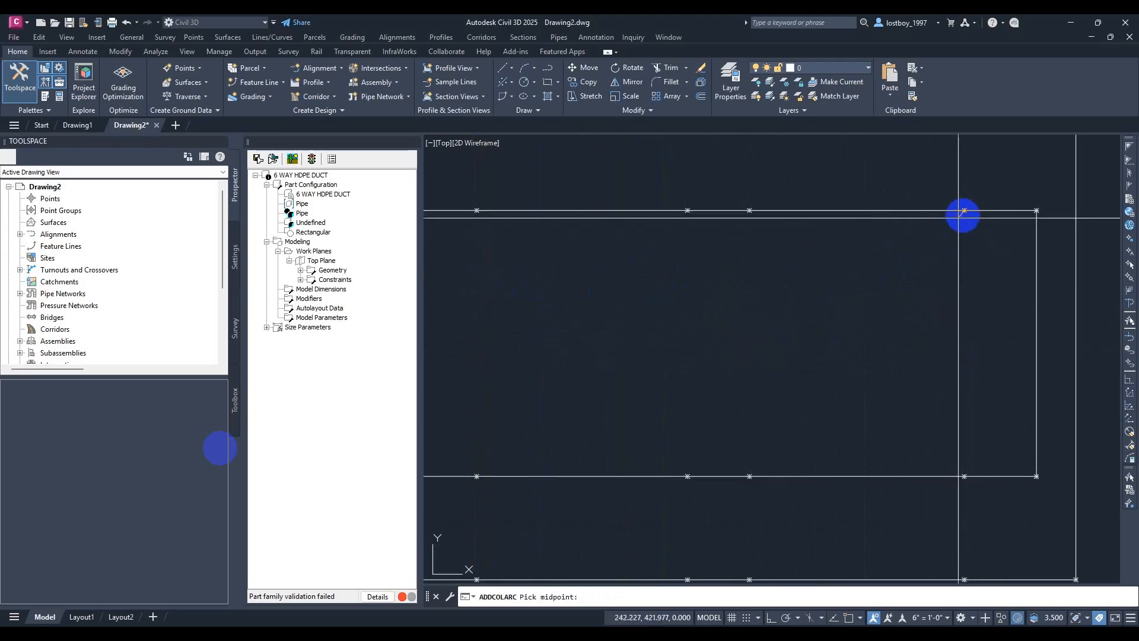
{"action": "left_click", "coordinate": [867, 278]}
{"action": "left_click", "coordinate": [749, 211]}
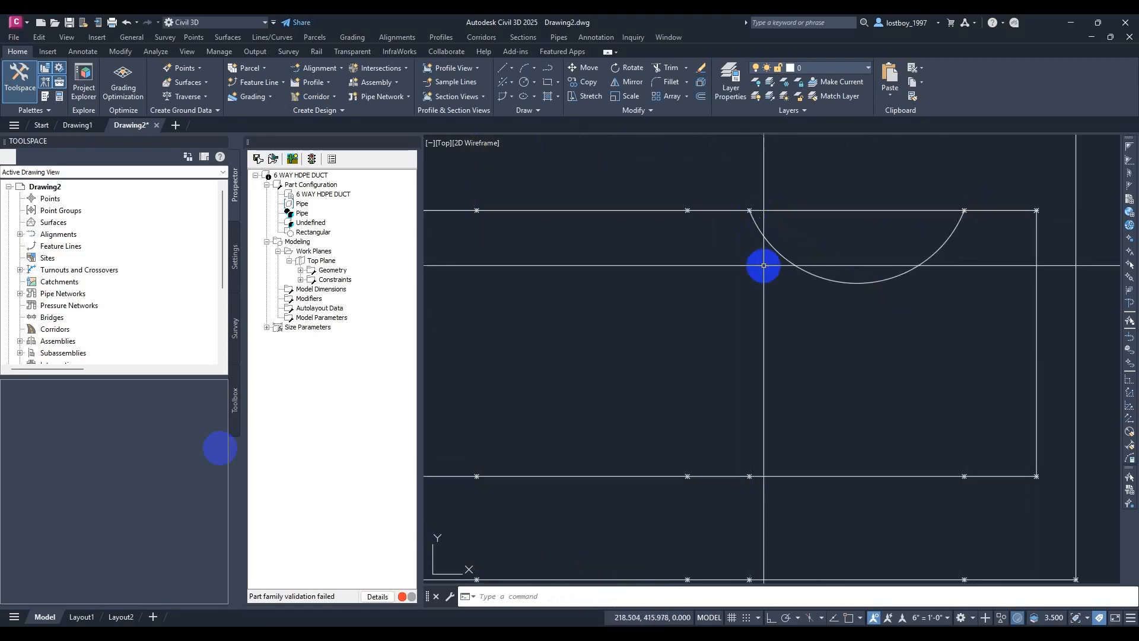
Add a downward-bulging arc between the middle pair of points on the upper arm's inner edge
{"action": "scroll", "coordinate": [764, 265], "scroll_direction": "down", "scroll_amount": 4}
{"action": "key", "text": "Return"}
{"action": "left_click", "coordinate": [634, 259]}
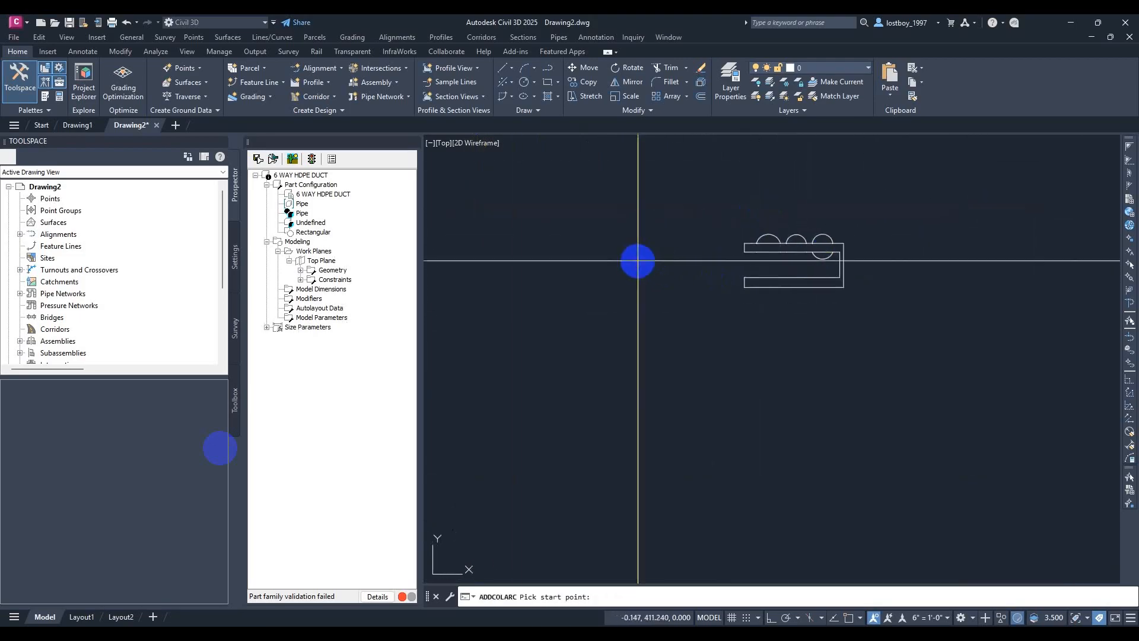
{"action": "scroll", "coordinate": [803, 247], "scroll_direction": "up", "scroll_amount": 5}
{"action": "left_click", "coordinate": [810, 256]}
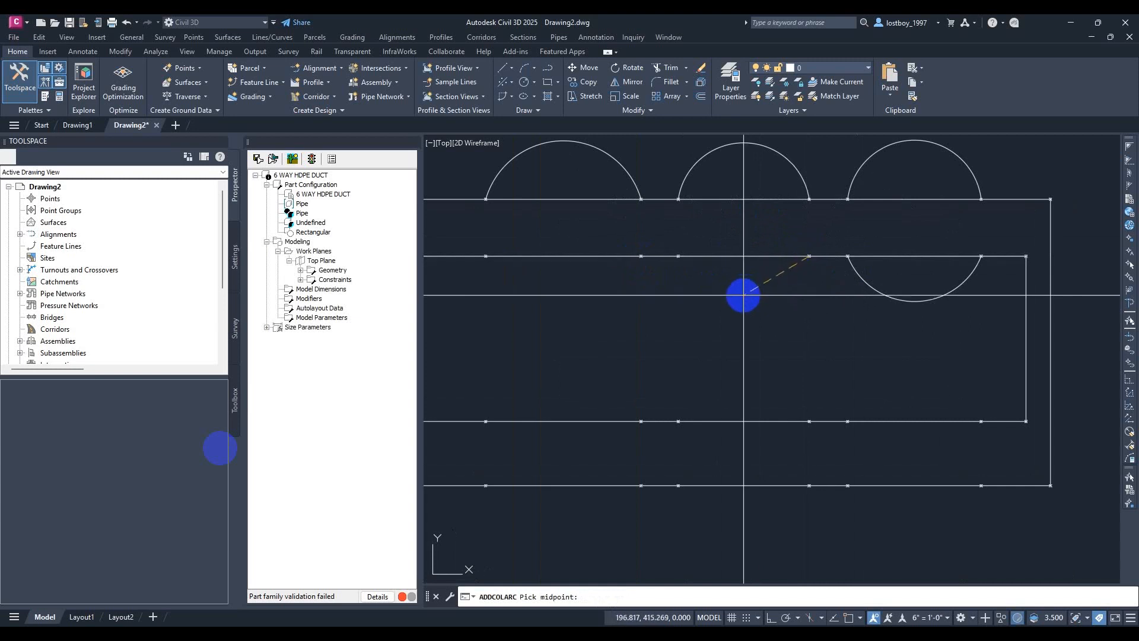
{"action": "left_click", "coordinate": [743, 301]}
{"action": "left_click", "coordinate": [679, 258]}
Add a downward-bulging arc between the leftmost pair of arc points on the upper arm's inner edge
{"action": "scroll", "coordinate": [722, 302], "scroll_direction": "down", "scroll_amount": 4}
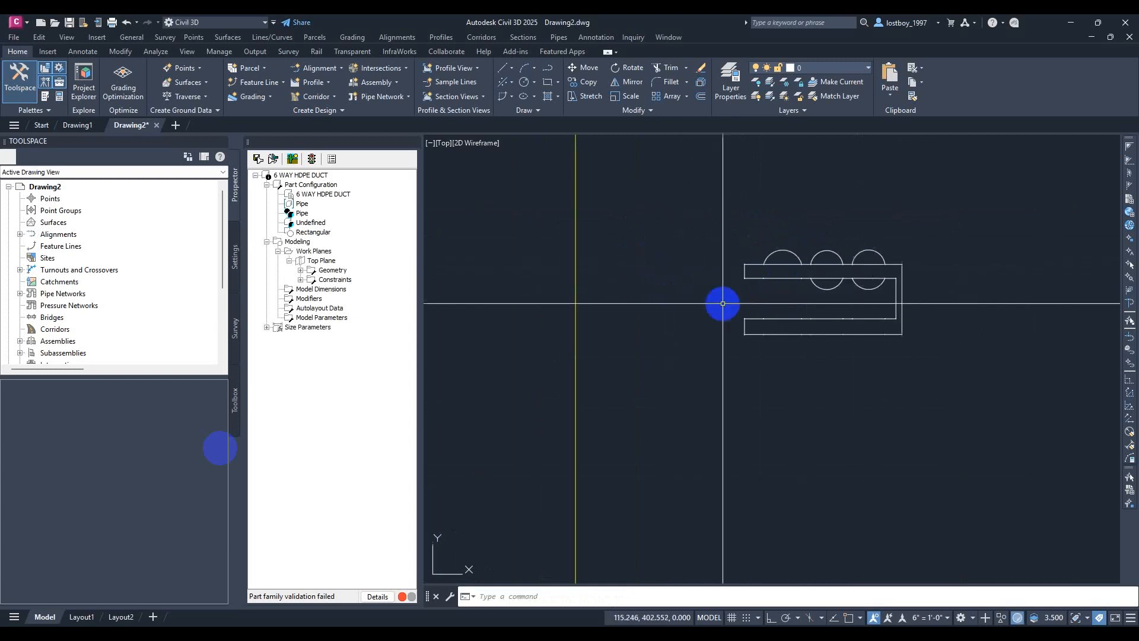
{"action": "key", "text": "Return"}
{"action": "left_click", "coordinate": [577, 300]}
{"action": "scroll", "coordinate": [778, 279], "scroll_direction": "up", "scroll_amount": 5}
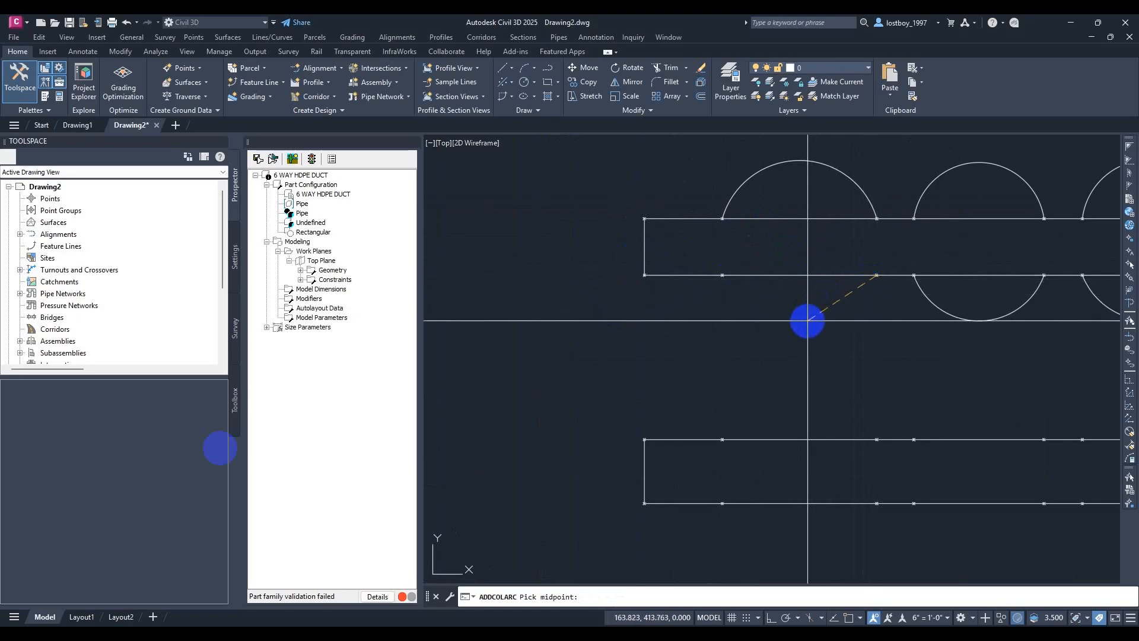
{"action": "left_click", "coordinate": [807, 321]}
{"action": "left_click", "coordinate": [724, 279]}
Add an upward-bulging arc between the leftmost pair of arc points on the lower arm's inner edge
{"action": "scroll", "coordinate": [743, 306], "scroll_direction": "down", "scroll_amount": 3}
{"action": "middle_click_drag", "start_coordinate": [743, 306], "coordinate": [907, 269]}
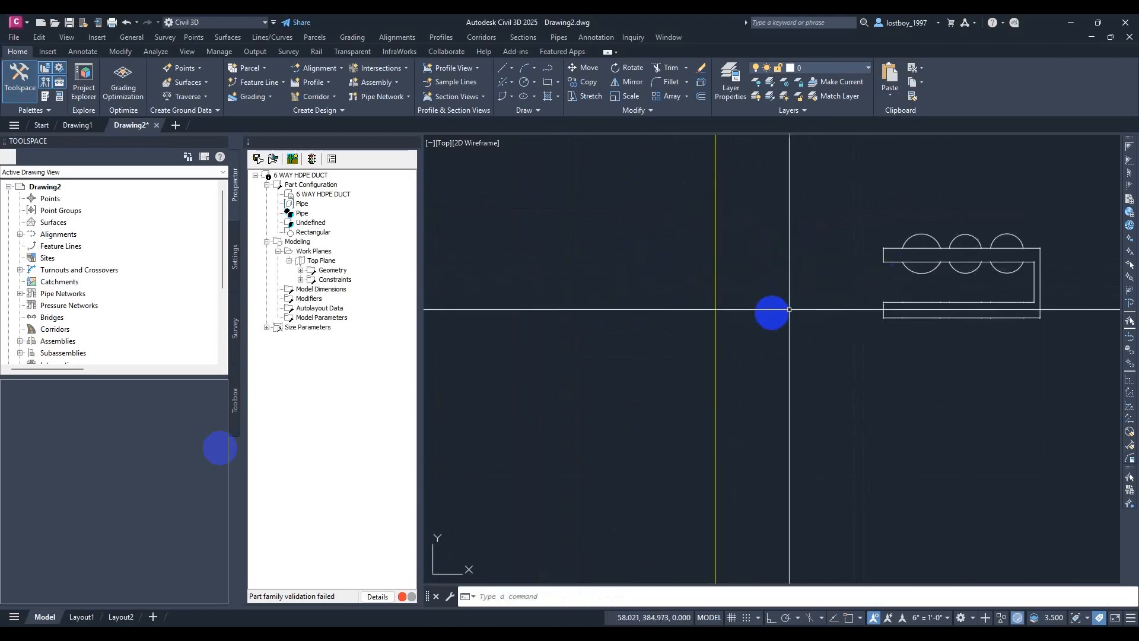
{"action": "key", "text": "Return"}
{"action": "left_click", "coordinate": [714, 311]}
{"action": "scroll", "coordinate": [918, 305], "scroll_direction": "up", "scroll_amount": 7}
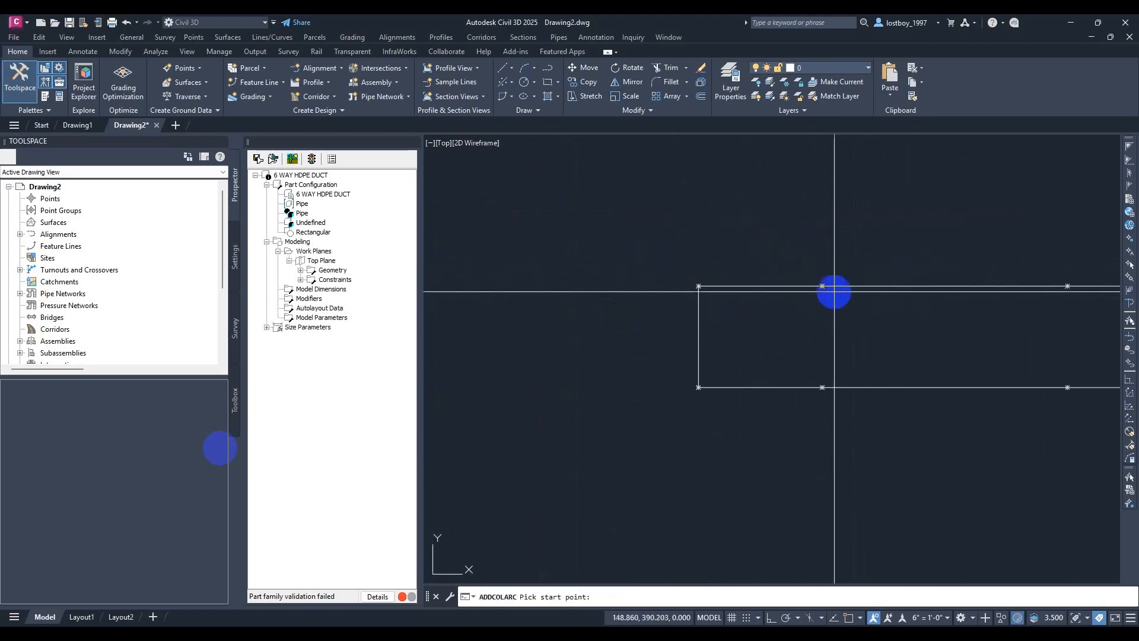
{"action": "left_click", "coordinate": [823, 286]}
{"action": "left_click", "coordinate": [949, 188]}
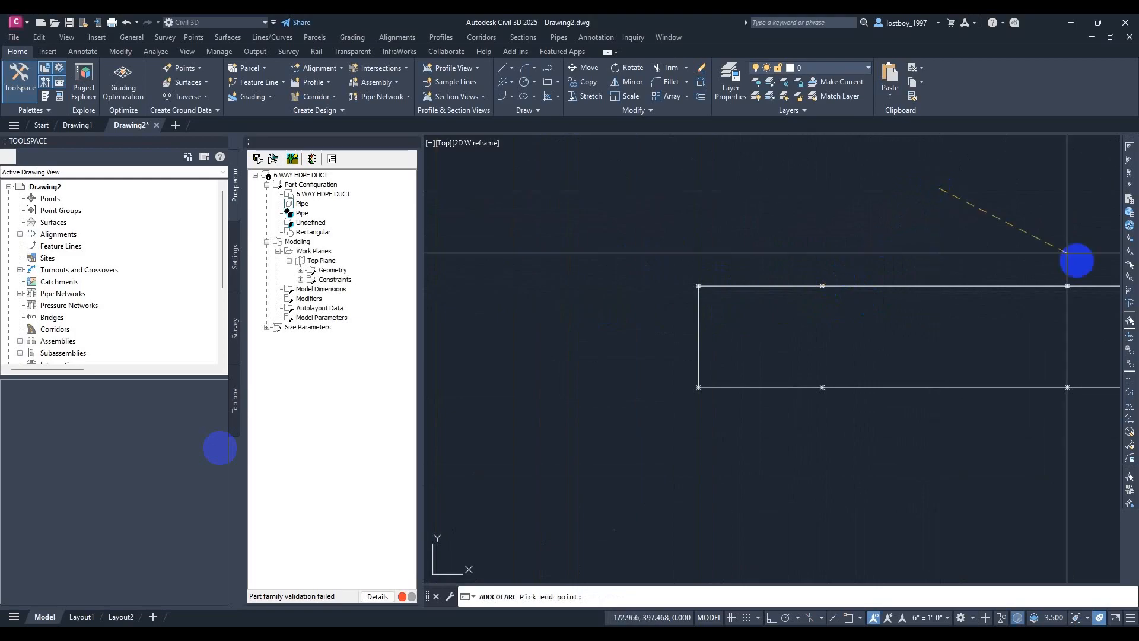
{"action": "left_click", "coordinate": [1059, 286]}
{"action": "scroll", "coordinate": [860, 282], "scroll_direction": "down", "scroll_amount": 6}
{"action": "middle_click_drag", "start_coordinate": [865, 283], "coordinate": [942, 282]}
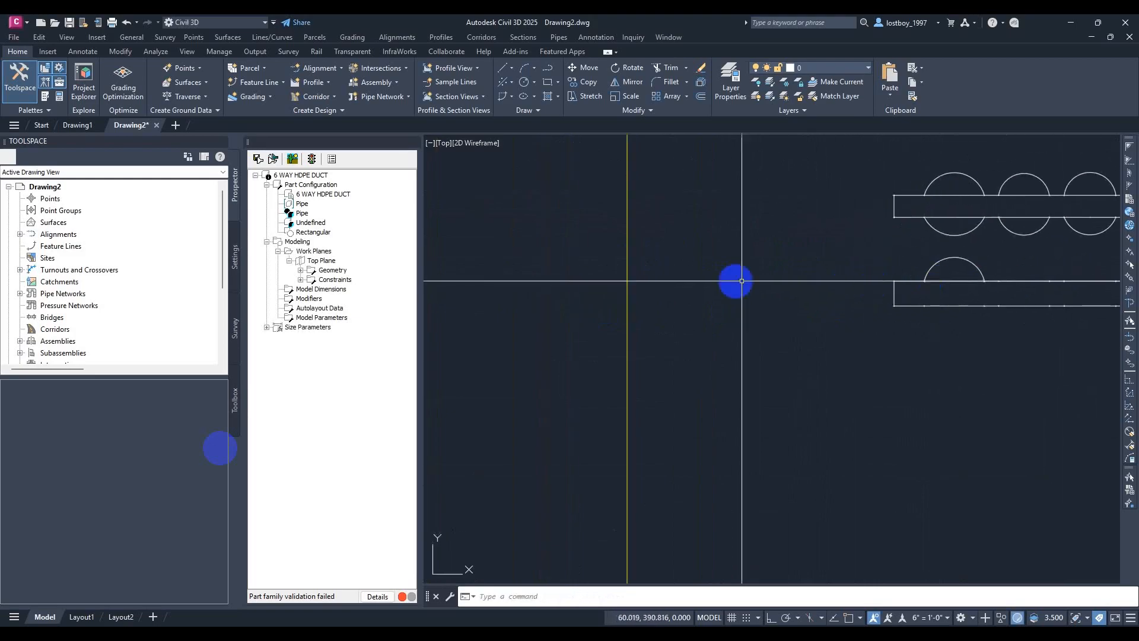
{"action": "key", "text": "Return"}
{"action": "left_click", "coordinate": [628, 279]}
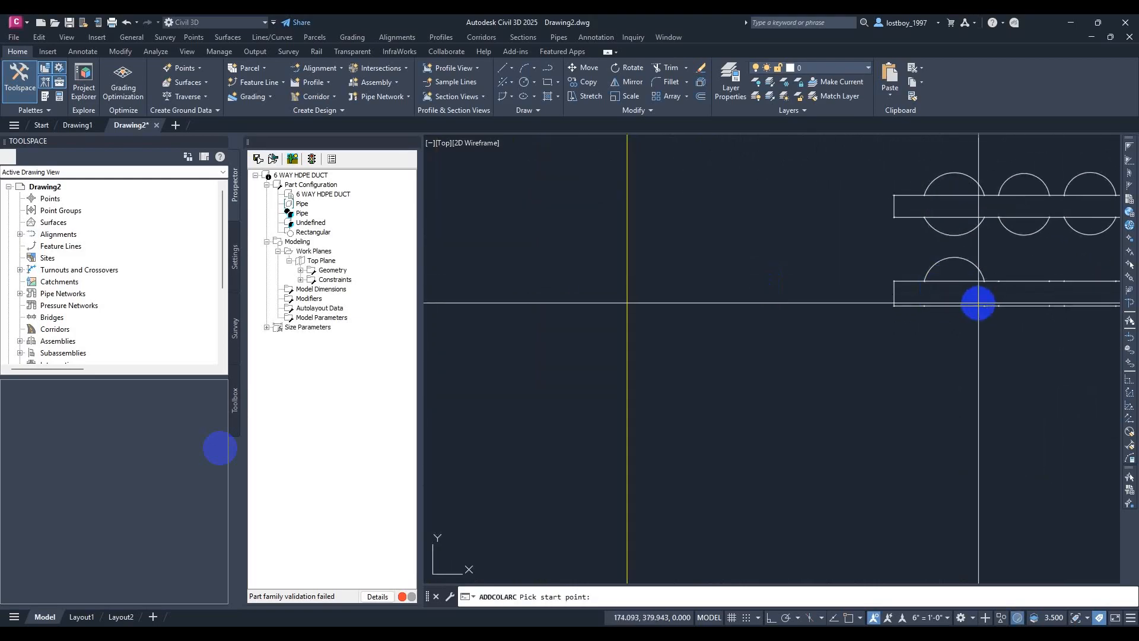
{"action": "left_click", "coordinate": [998, 281]}
{"action": "scroll", "coordinate": [1036, 267], "scroll_direction": "up", "scroll_amount": 6}
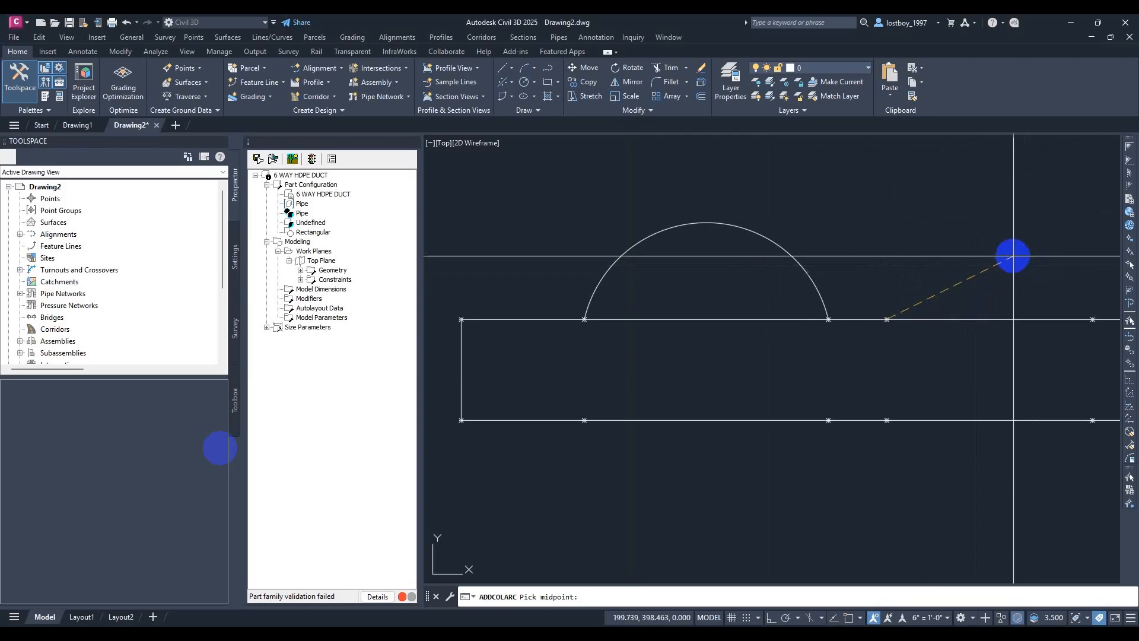
{"action": "key", "text": "Escape"}
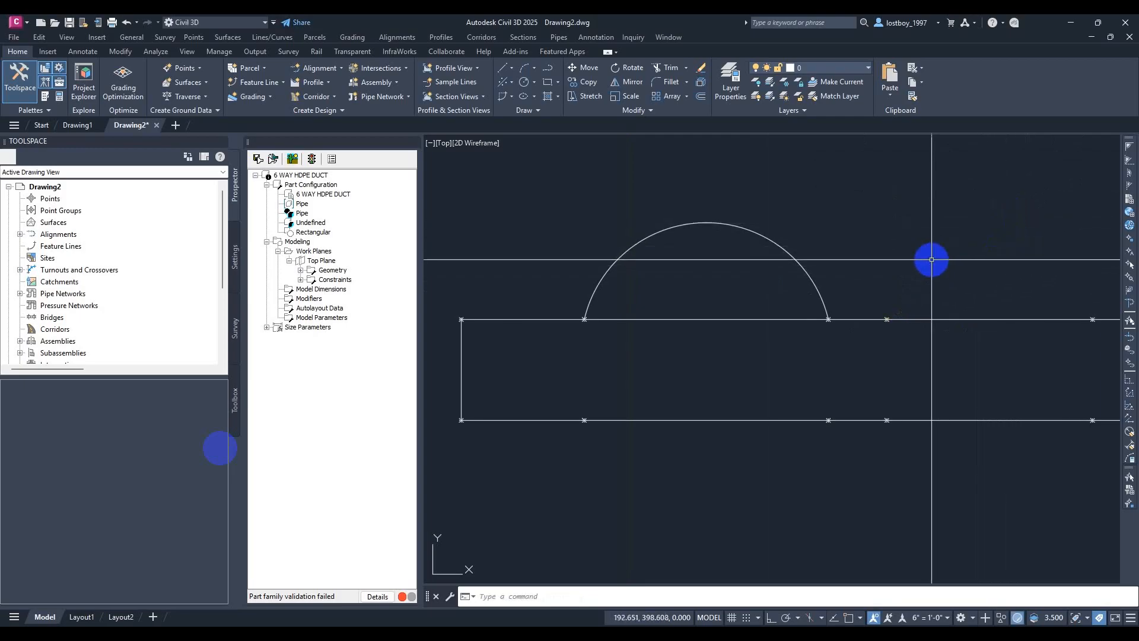
Add an upward-bulging arc between the middle pair of points on the lower arm's inner edge
{"action": "scroll", "coordinate": [881, 233], "scroll_direction": "down", "scroll_amount": 4}
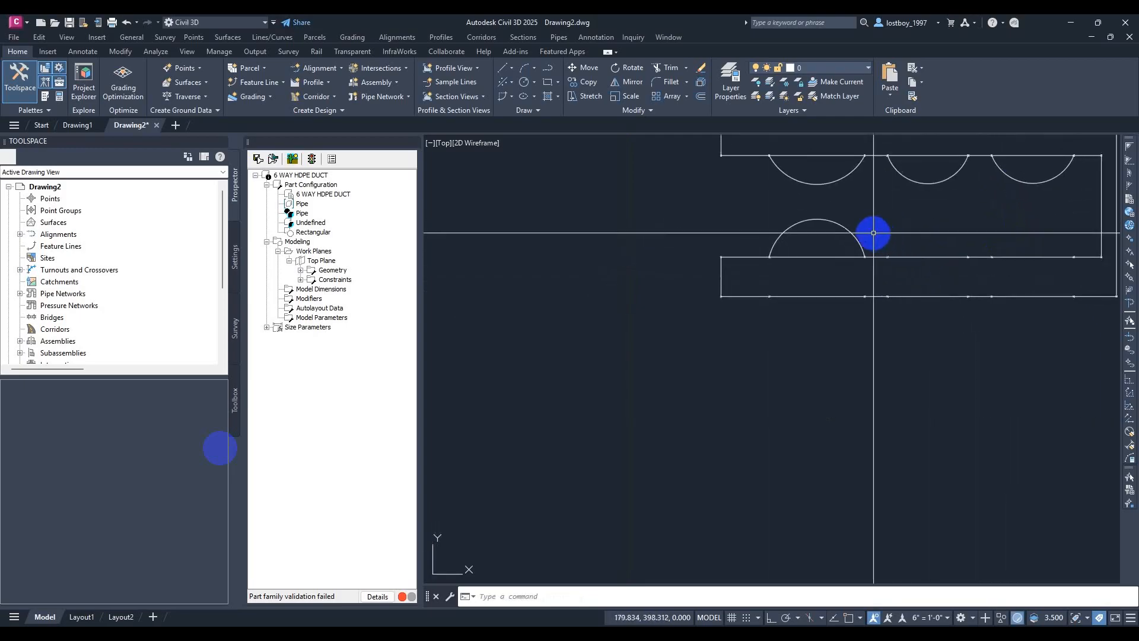
{"action": "scroll", "coordinate": [793, 237], "scroll_direction": "down", "scroll_amount": 2}
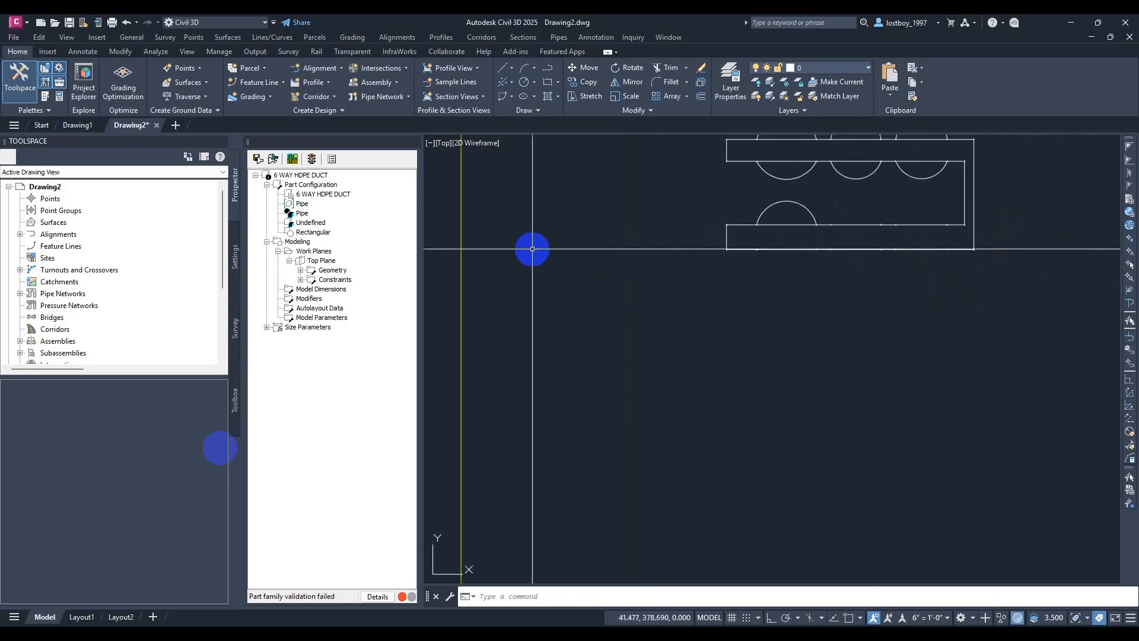
{"action": "key", "text": "Return"}
{"action": "left_click", "coordinate": [466, 248]}
{"action": "scroll", "coordinate": [846, 217], "scroll_direction": "up", "scroll_amount": 6}
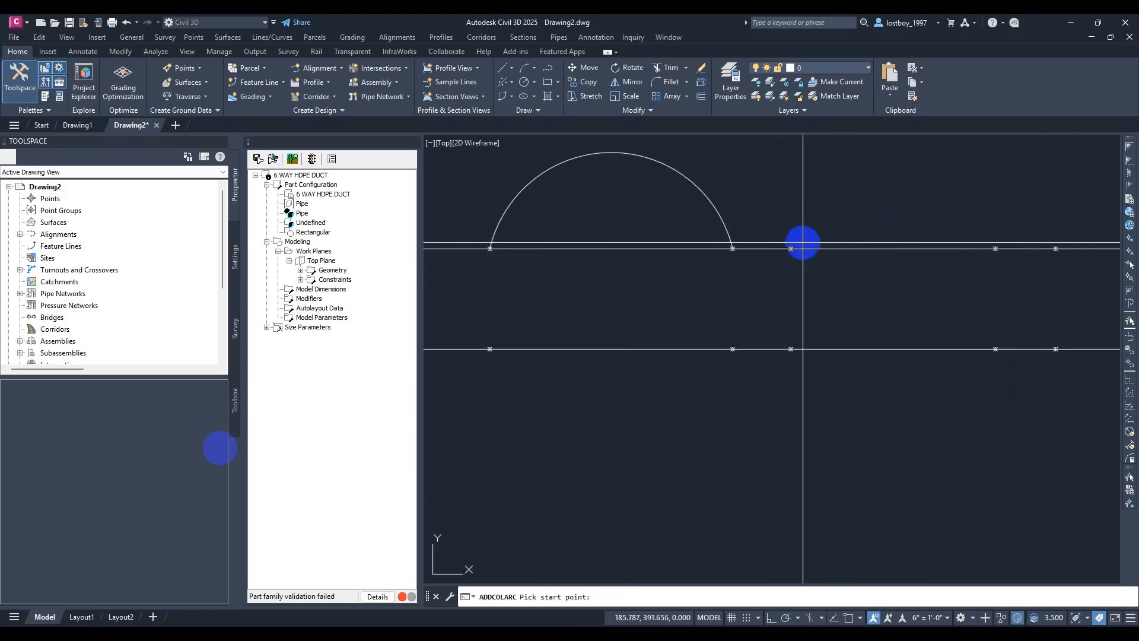
{"action": "left_click", "coordinate": [798, 248]}
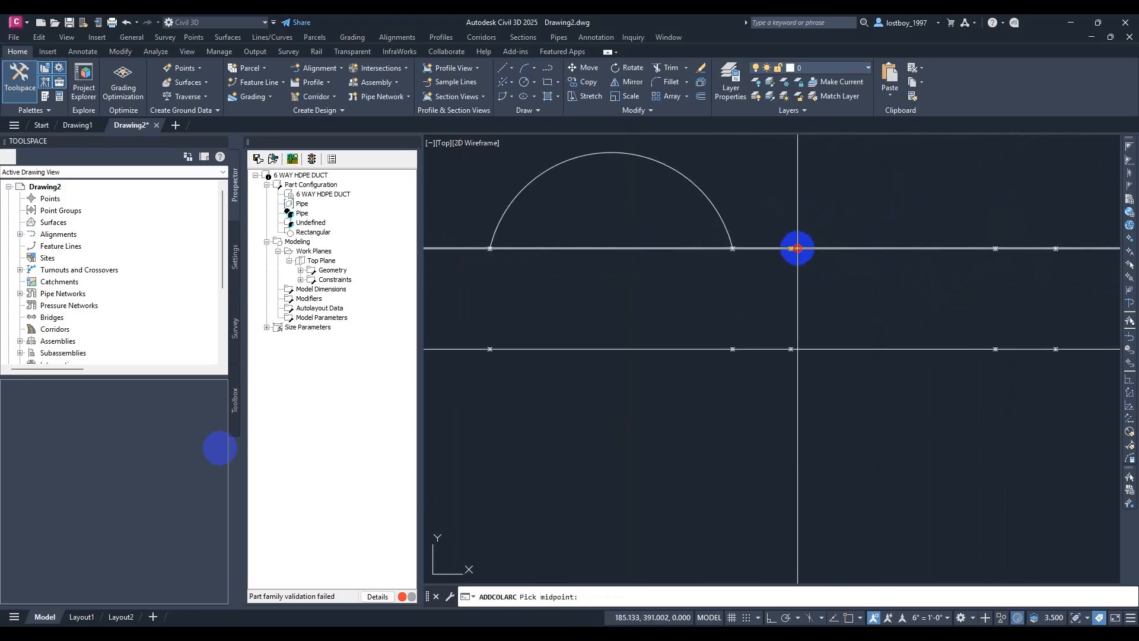
{"action": "left_click", "coordinate": [876, 153]}
{"action": "left_click", "coordinate": [954, 248]}
Add an upward-bulging arc between the rightmost pair of arc points on the lower arm's inner edge
{"action": "scroll", "coordinate": [788, 295], "scroll_direction": "down", "scroll_amount": 8}
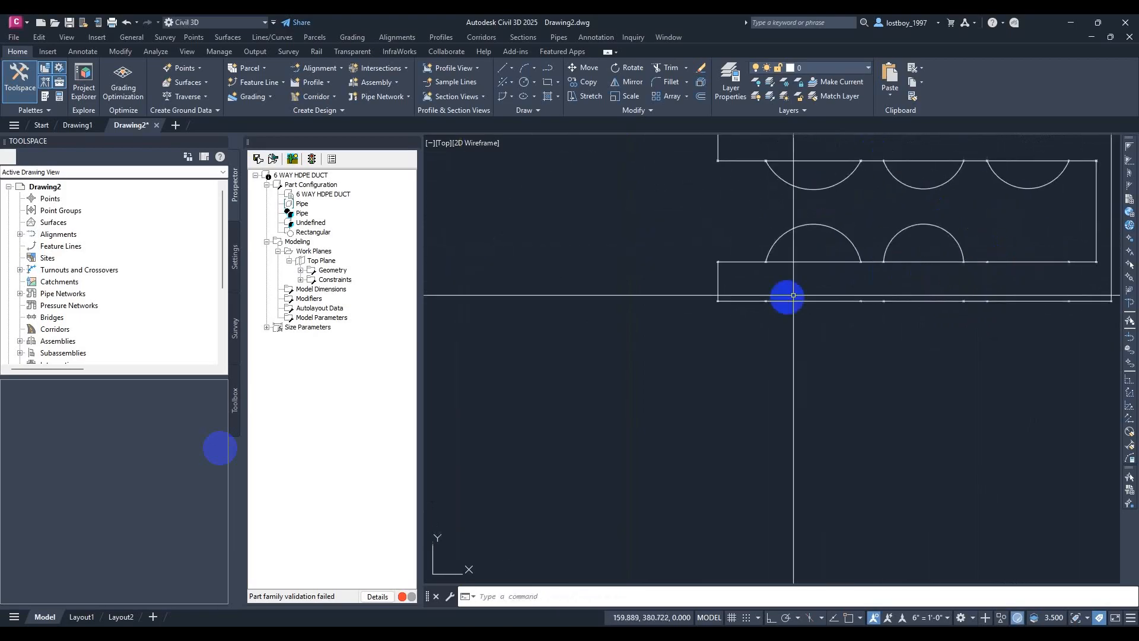
{"action": "key", "text": "Return"}
{"action": "middle_click_drag", "start_coordinate": [763, 280], "coordinate": [871, 270]}
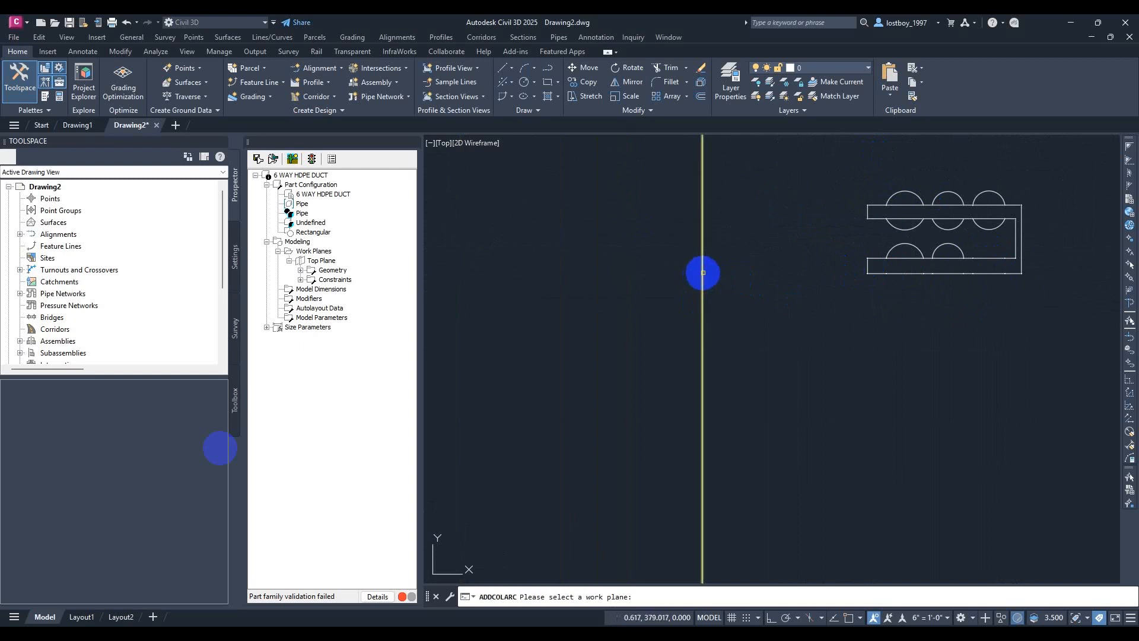
{"action": "left_click", "coordinate": [702, 272]}
{"action": "scroll", "coordinate": [941, 258], "scroll_direction": "up", "scroll_amount": 8}
{"action": "left_click", "coordinate": [942, 293]}
{"action": "scroll", "coordinate": [942, 293], "scroll_direction": "down", "scroll_amount": 4}
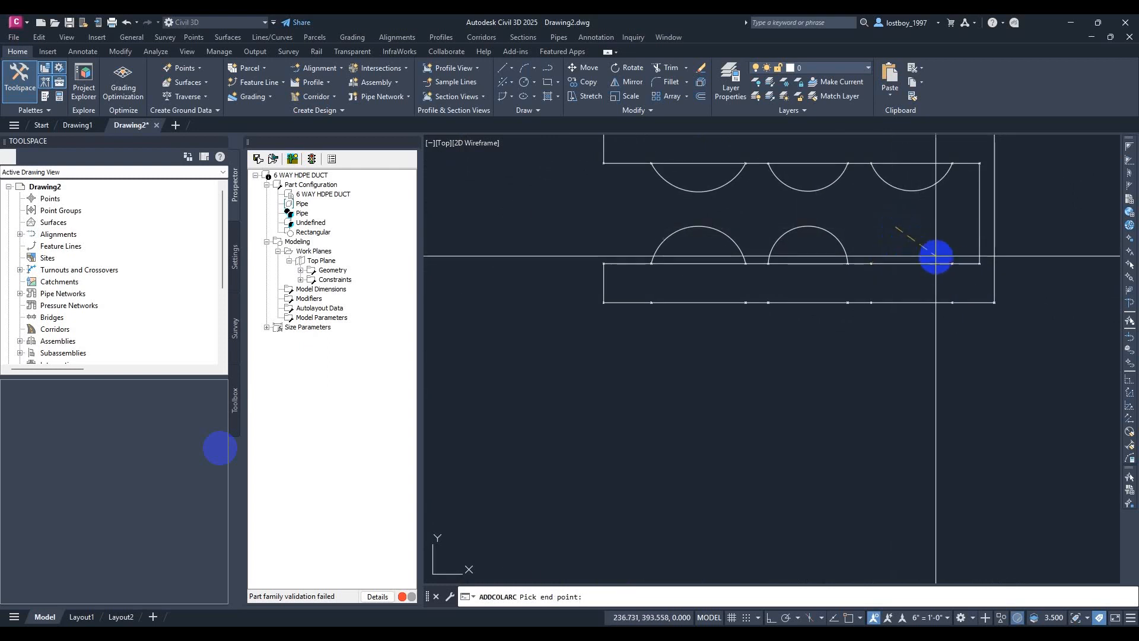
{"action": "key", "text": "Escape"}
{"action": "scroll", "coordinate": [847, 242], "scroll_direction": "down", "scroll_amount": 6}
Add a downward-bulging arc between the rightmost pair of arc points on the lower arm's outer edge
{"action": "key", "text": "Return"}
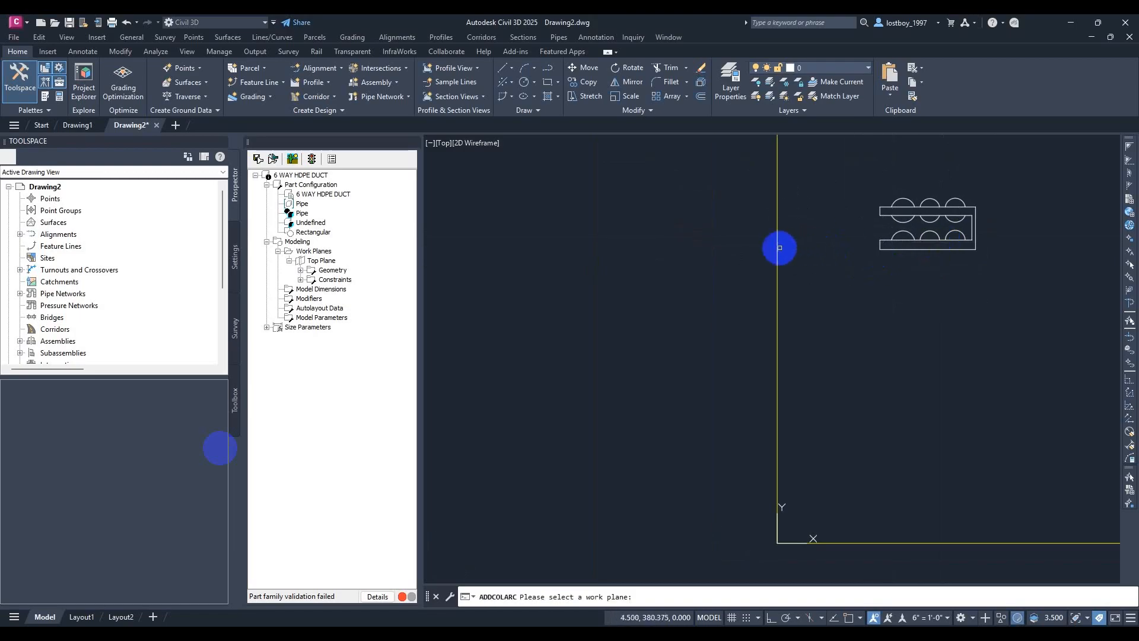
{"action": "left_click", "coordinate": [777, 247]}
{"action": "scroll", "coordinate": [945, 241], "scroll_direction": "up", "scroll_amount": 6}
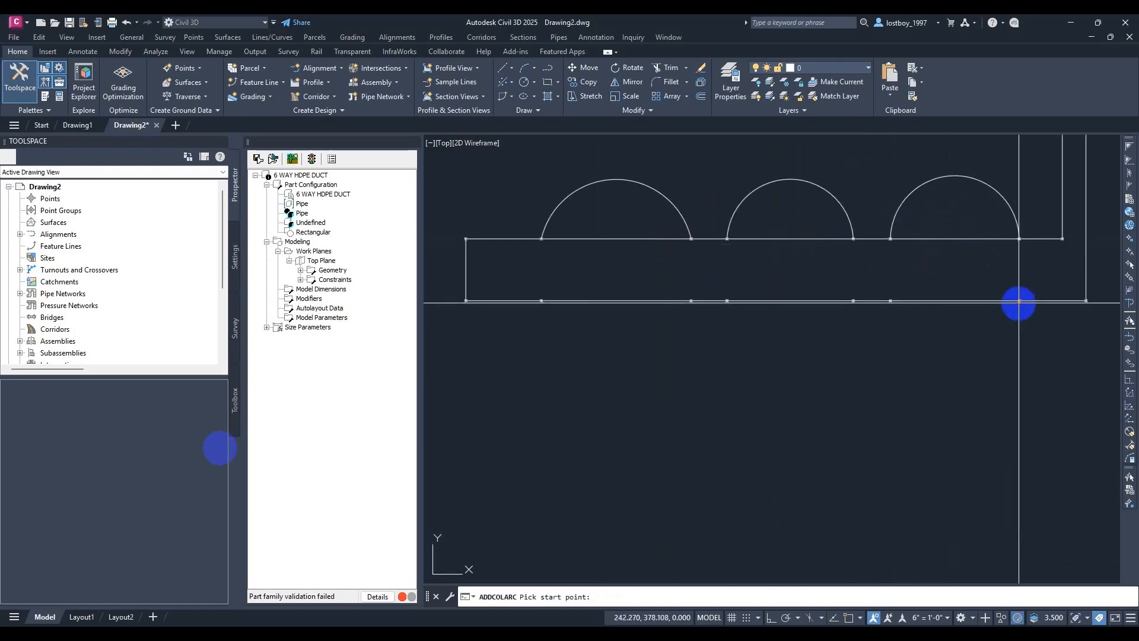
{"action": "left_click", "coordinate": [1018, 301]}
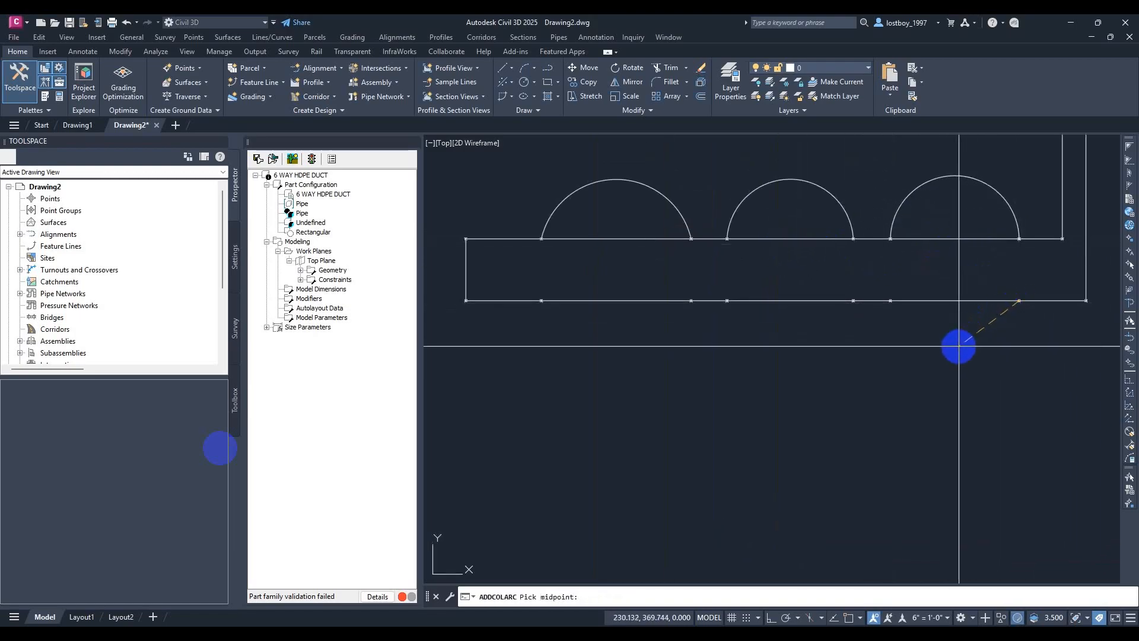
{"action": "left_click", "coordinate": [957, 348]}
{"action": "left_click", "coordinate": [896, 295]}
Add a downward-bulging arc between the middle pair of arc points on the lower arm's outer edge
{"action": "scroll", "coordinate": [989, 295], "scroll_direction": "down", "scroll_amount": 6}
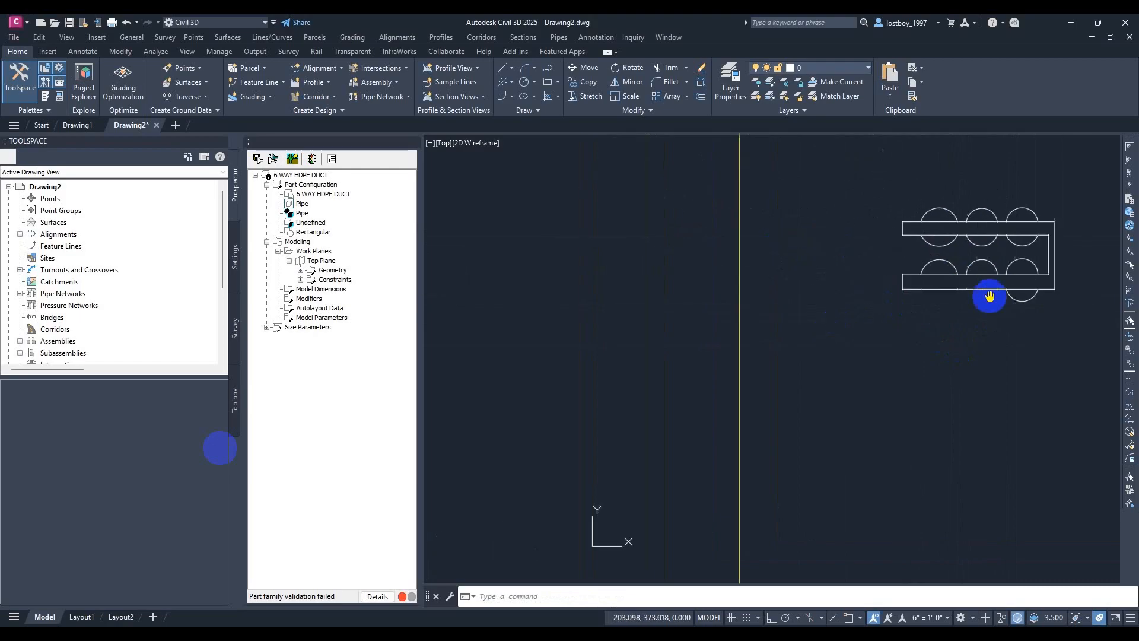
{"action": "key", "text": "Return"}
{"action": "left_click", "coordinate": [745, 316]}
{"action": "scroll", "coordinate": [999, 288], "scroll_direction": "up", "scroll_amount": 6}
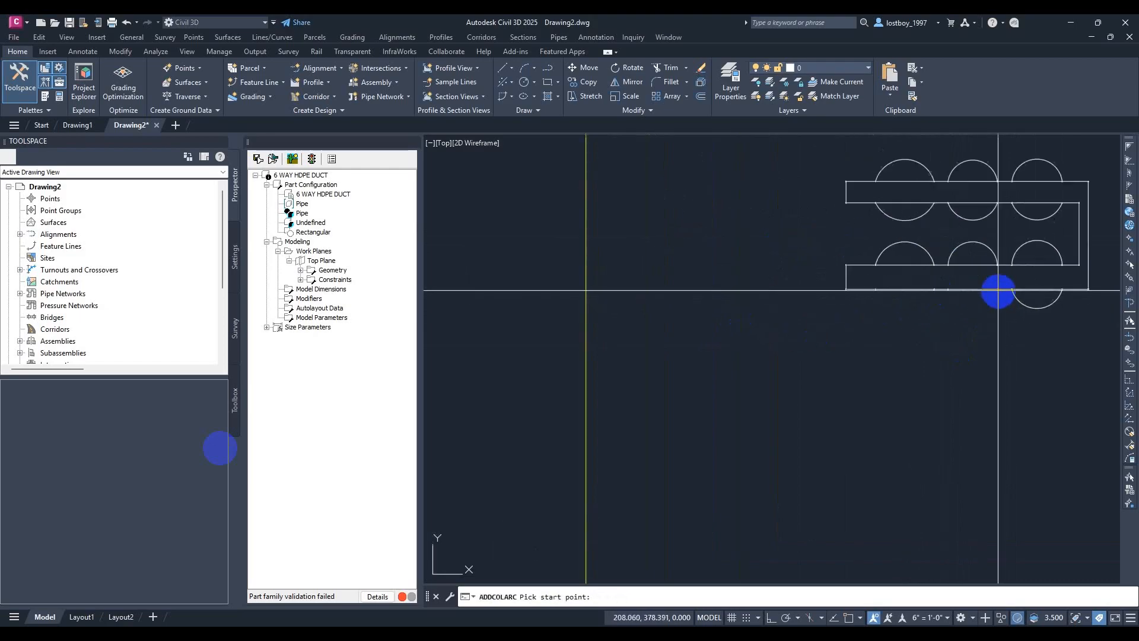
{"action": "left_click", "coordinate": [993, 282]}
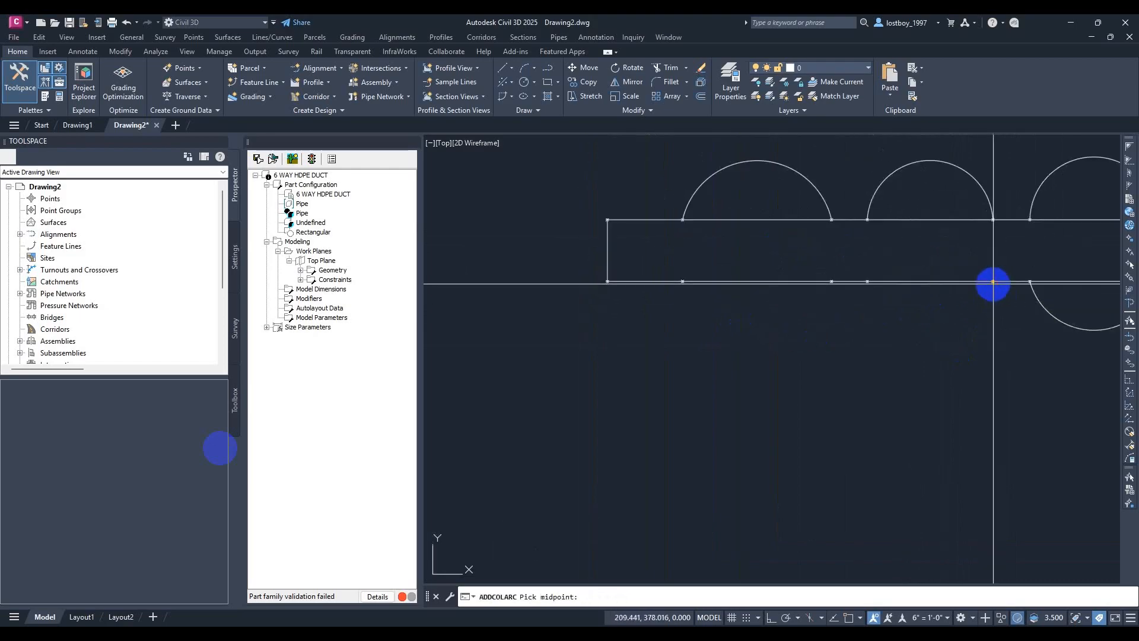
{"action": "left_click", "coordinate": [941, 330]}
{"action": "left_click", "coordinate": [859, 287]}
Add a downward-bulging arc between the leftmost pair of arc points on the lower arm's outer edge
{"action": "scroll", "coordinate": [902, 300], "scroll_direction": "down", "scroll_amount": 6}
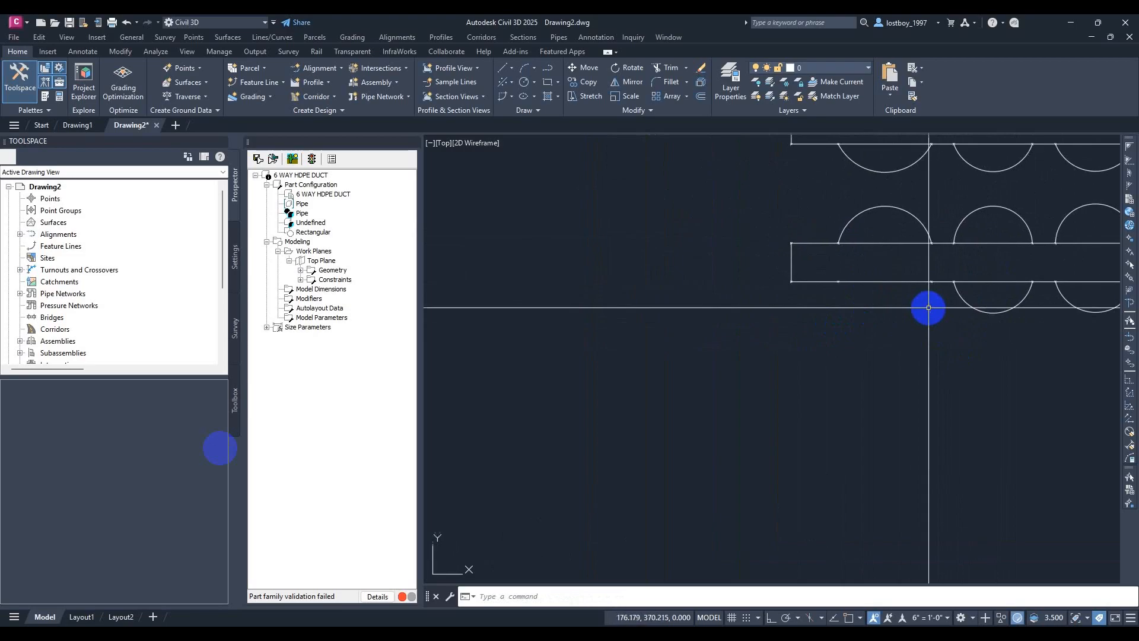
{"action": "key", "text": "Return"}
{"action": "left_click", "coordinate": [700, 300]}
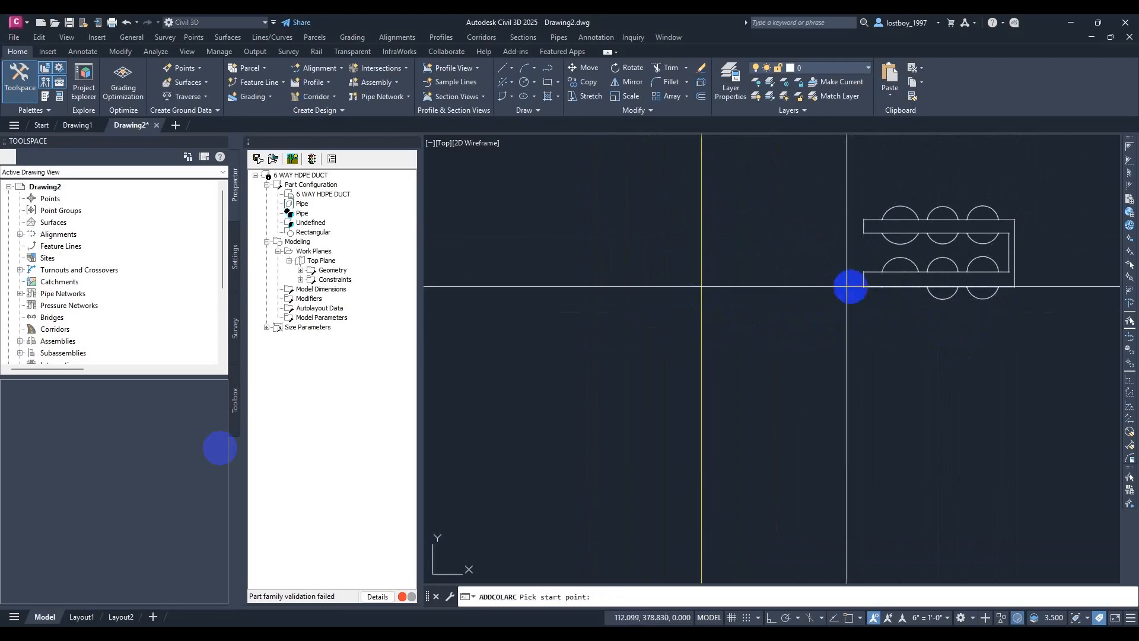
{"action": "scroll", "coordinate": [962, 221], "scroll_direction": "up", "scroll_amount": 6}
{"action": "left_click", "coordinate": [785, 280]}
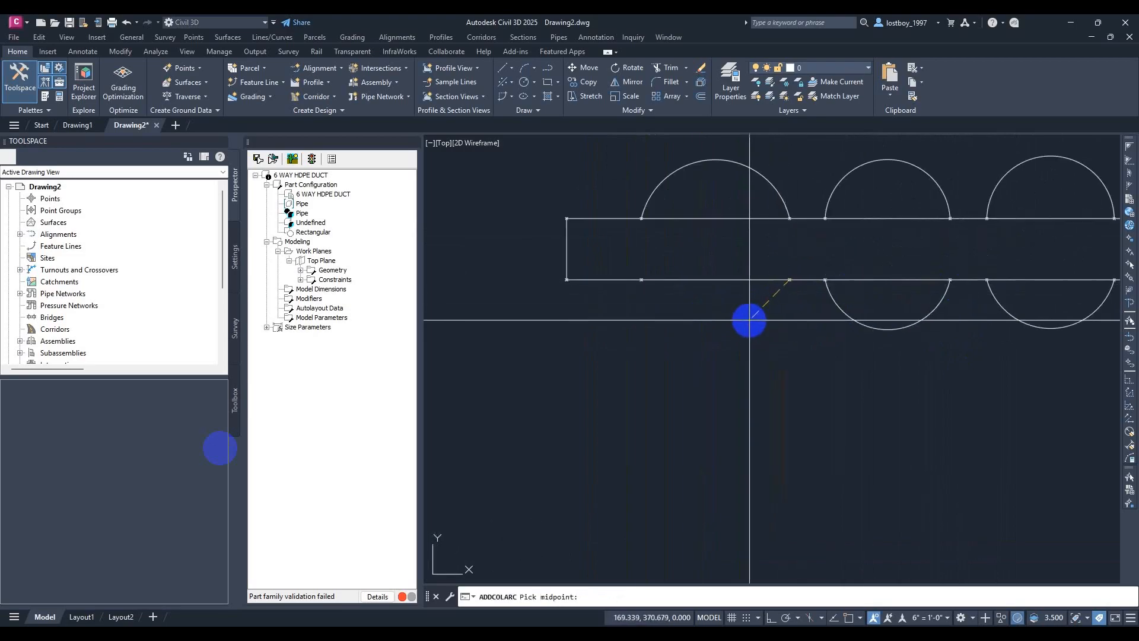
{"action": "left_click", "coordinate": [721, 331]}
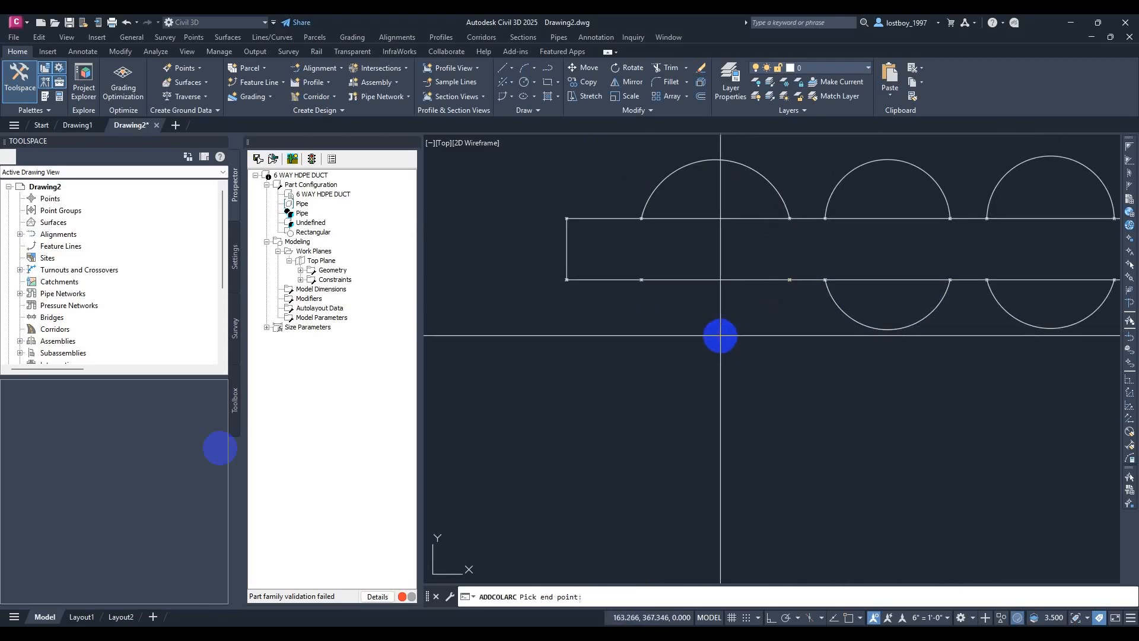
{"action": "left_click", "coordinate": [640, 283]}
{"action": "scroll", "coordinate": [778, 315], "scroll_direction": "down", "scroll_amount": 5}
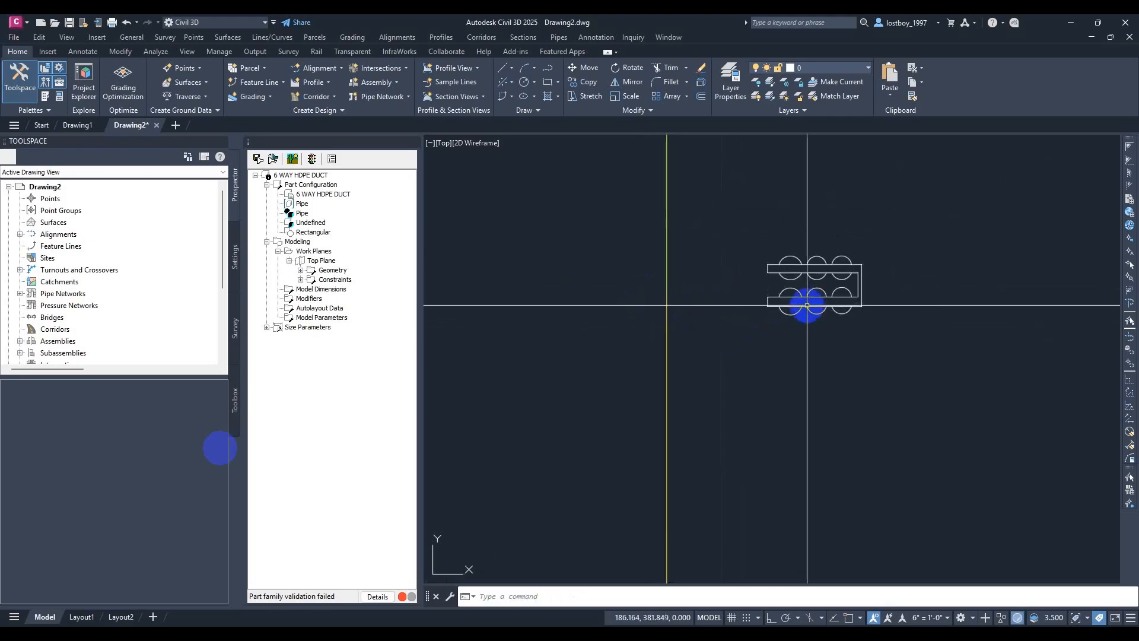
Add a Parallel constraint on the Top Plane between the outer and inner edge segments at the upper arm's left end
{"action": "scroll", "coordinate": [776, 290], "scroll_direction": "up", "scroll_amount": 5}
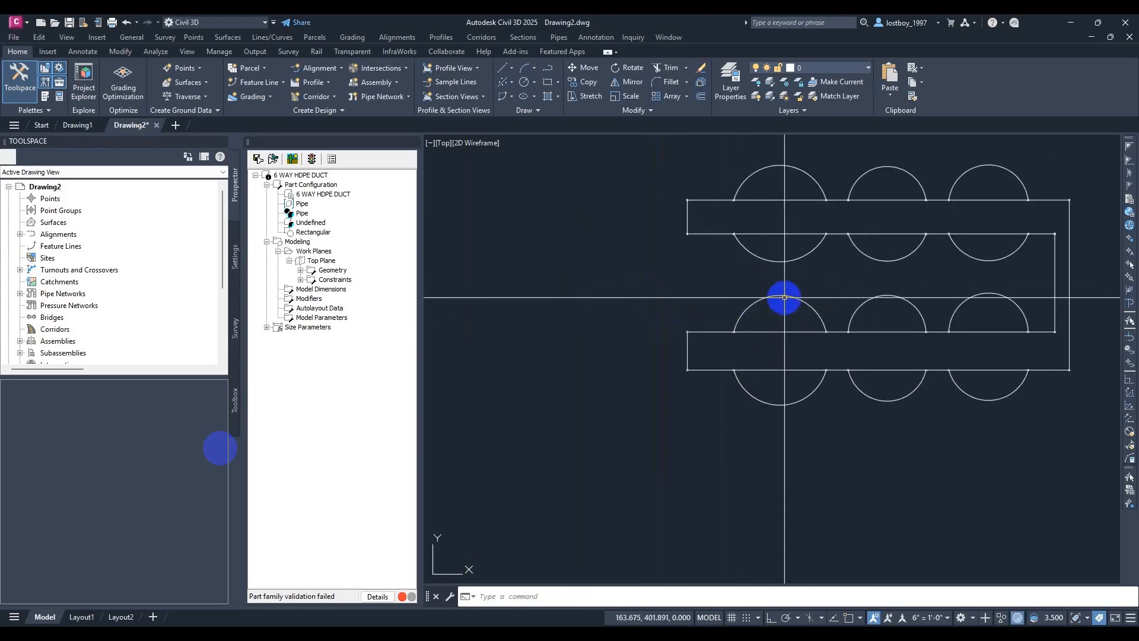
{"action": "scroll", "coordinate": [785, 297], "scroll_direction": "up", "scroll_amount": 3}
{"action": "left_click", "coordinate": [324, 270]}
{"action": "right_click", "coordinate": [324, 265]}
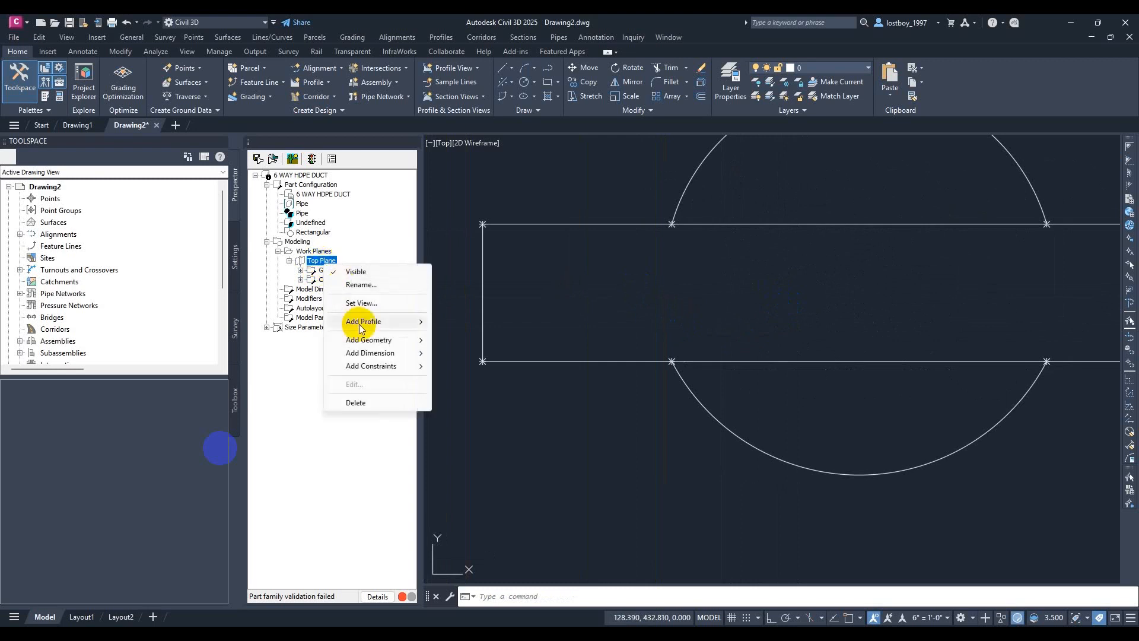
{"action": "mouse_move", "coordinate": [390, 355]}
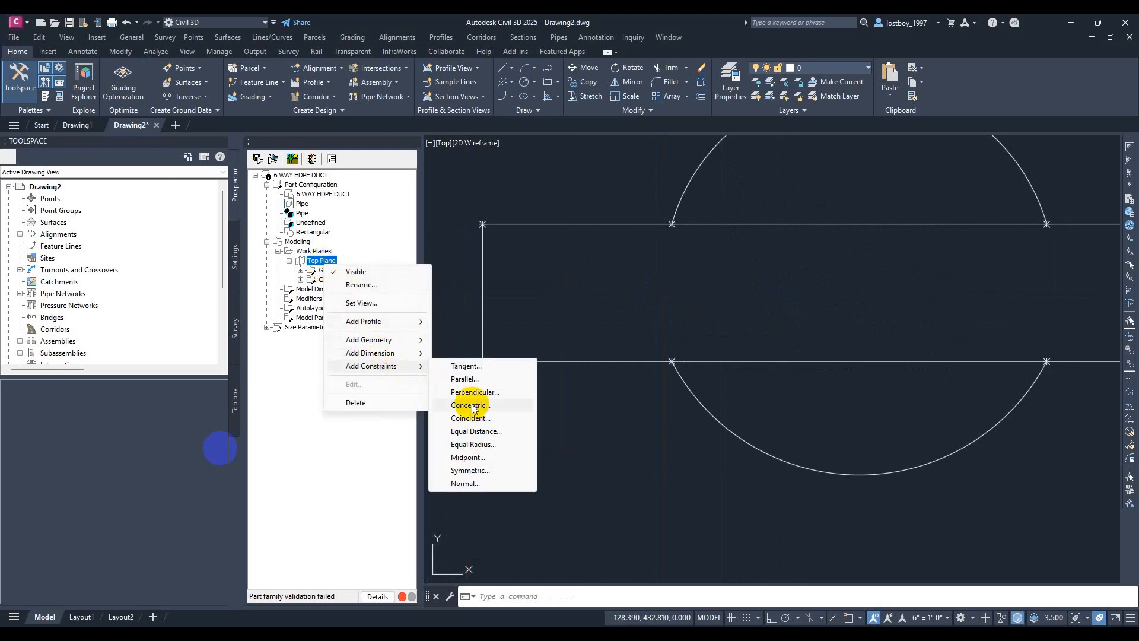
{"action": "left_click", "coordinate": [466, 379]}
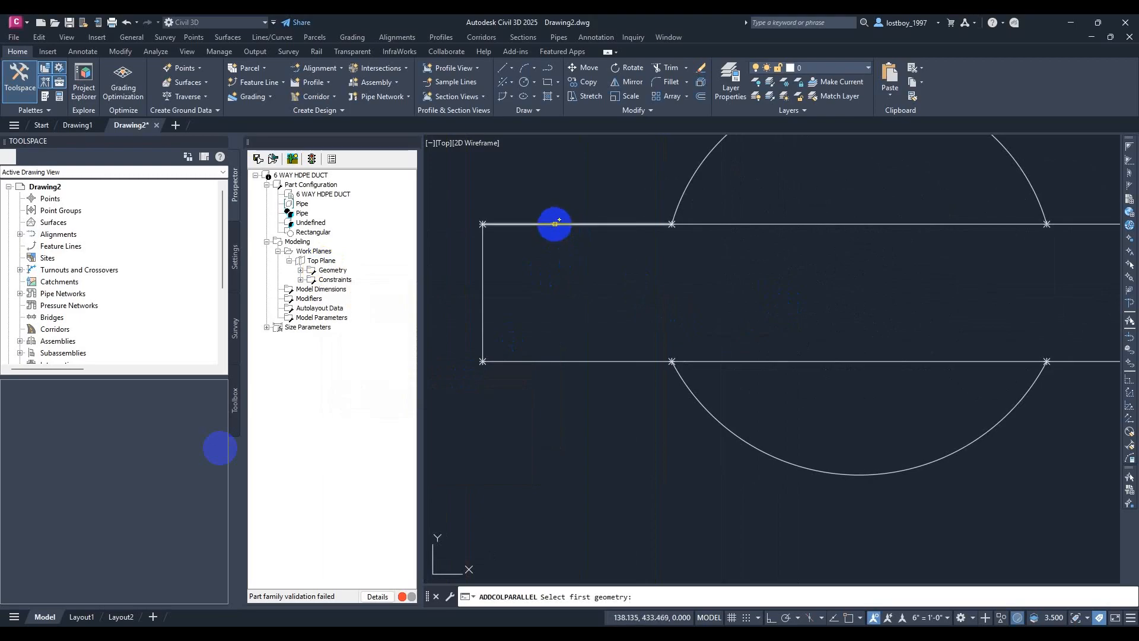
{"action": "left_click", "coordinate": [571, 361]}
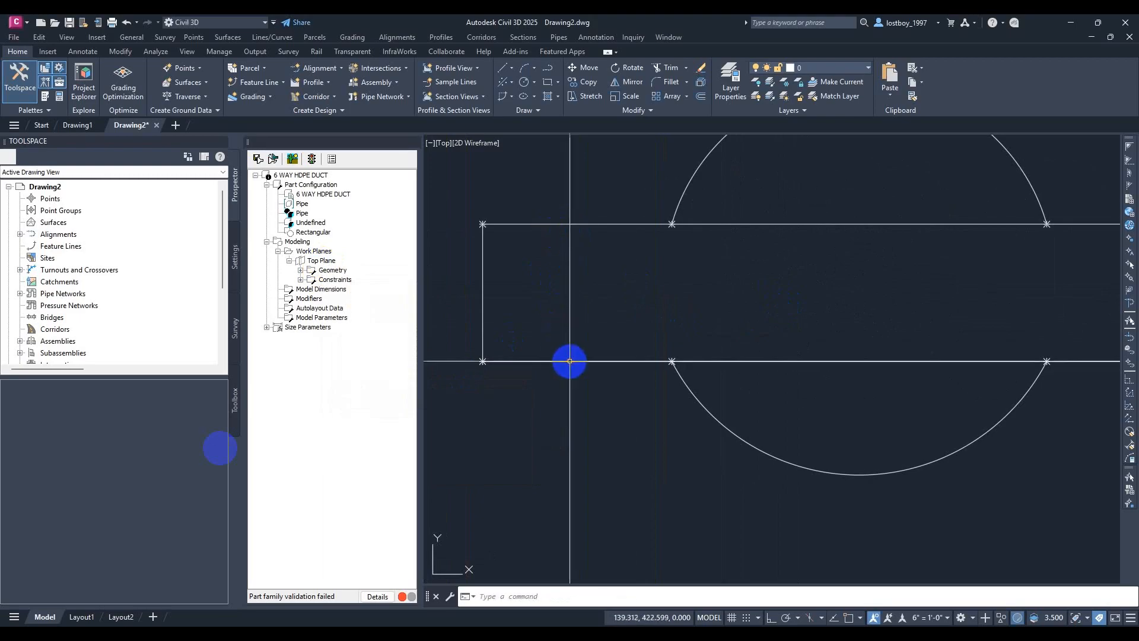
Constrain the upper arm's outer and inner edge segments parallel at the leftmost duct and in the gap before the middle duct
{"action": "left_click", "coordinate": [522, 351]}
{"action": "left_click", "coordinate": [646, 341]}
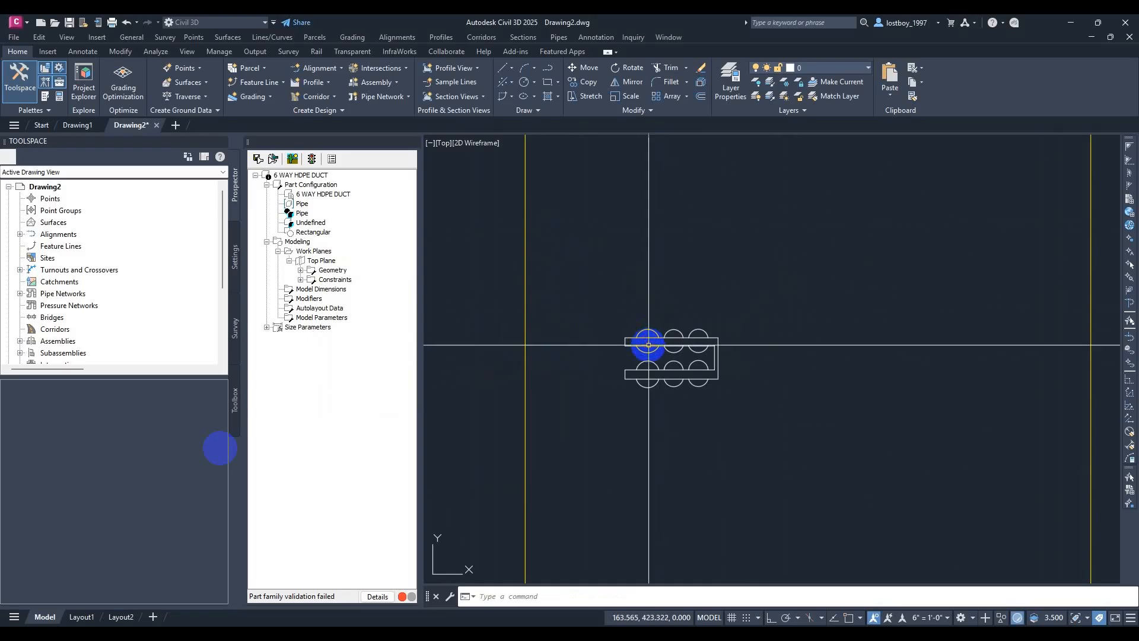
{"action": "left_click", "coordinate": [523, 346]}
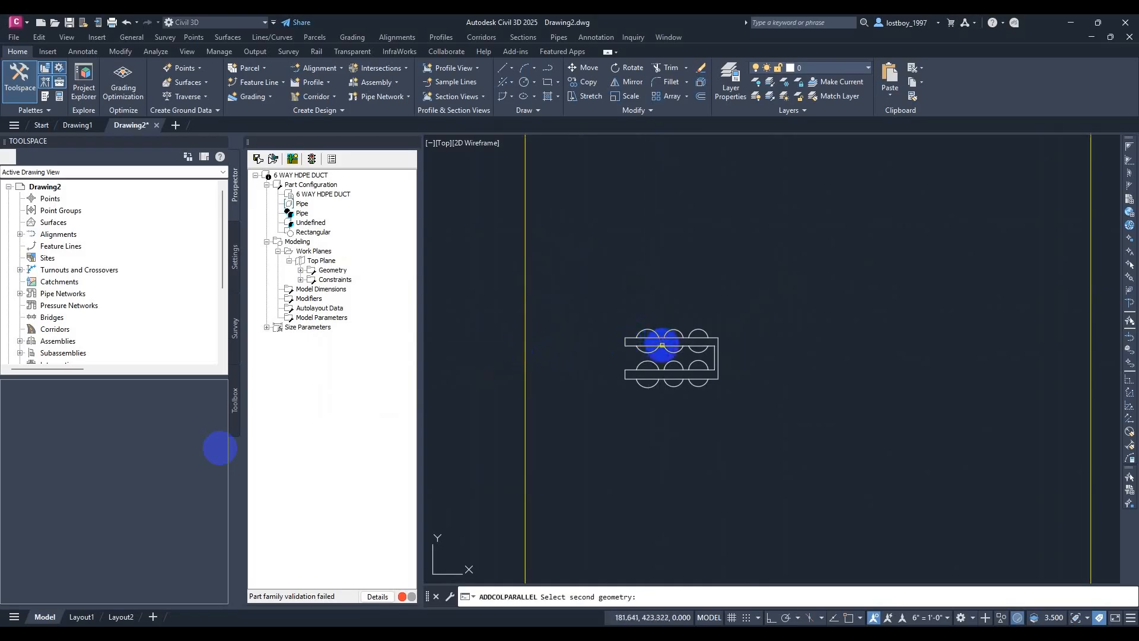
{"action": "left_click", "coordinate": [660, 344]}
Constrain the upper arm's outer and inner edge segments parallel at the middle duct and in the gap before the rightmost duct
{"action": "key", "text": "Return"}
{"action": "left_click", "coordinate": [524, 335]}
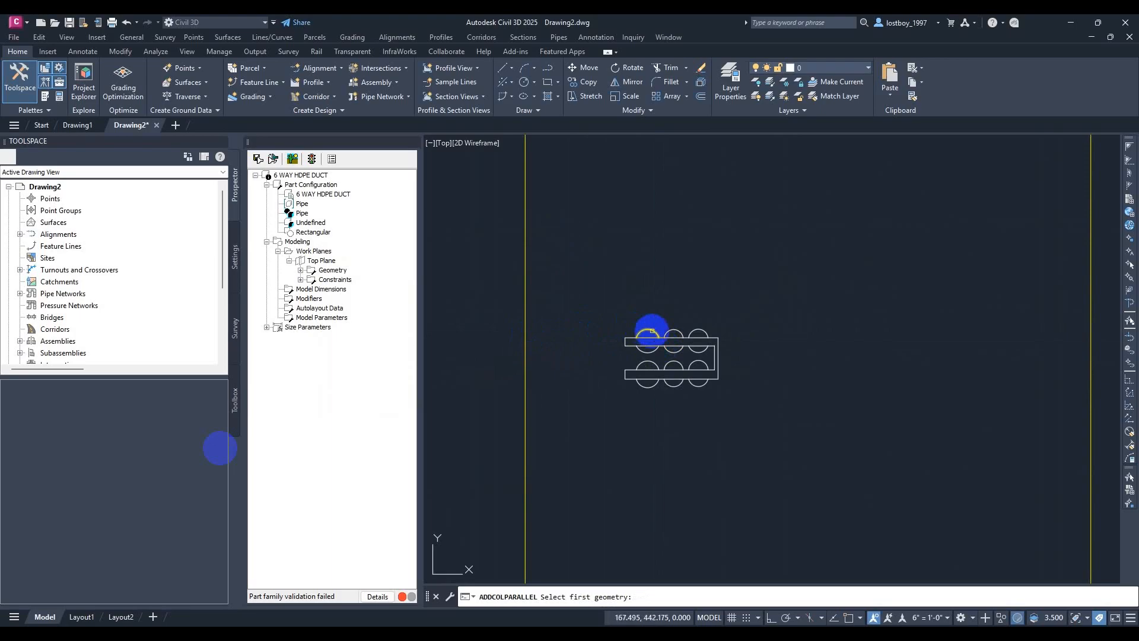
{"action": "left_click", "coordinate": [675, 345]}
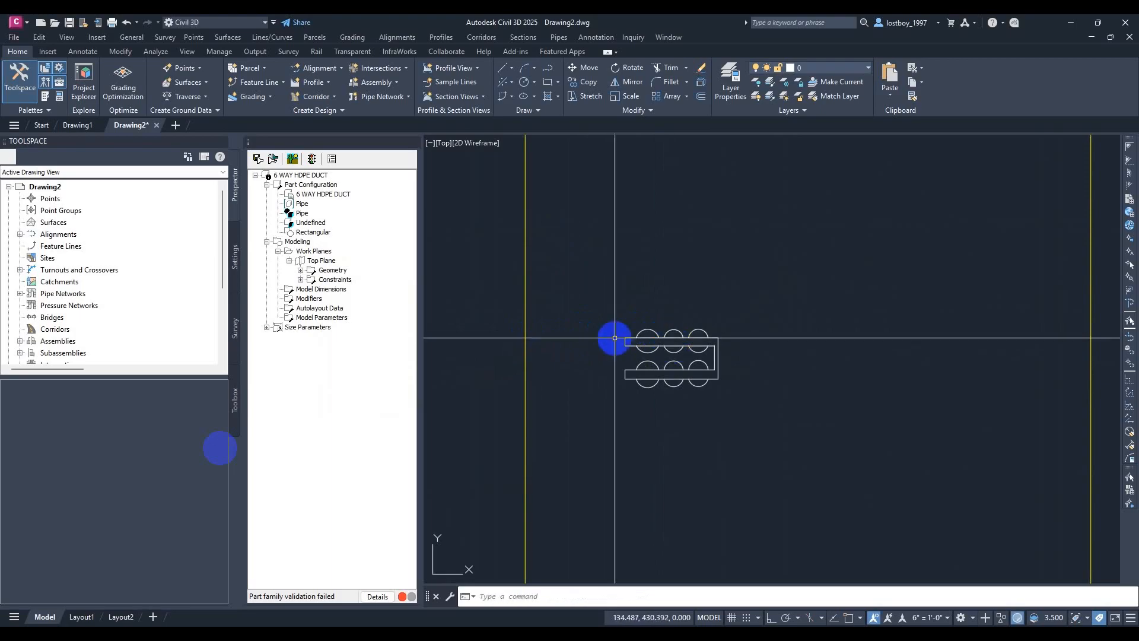
{"action": "key", "text": "Return"}
{"action": "left_click", "coordinate": [524, 334]}
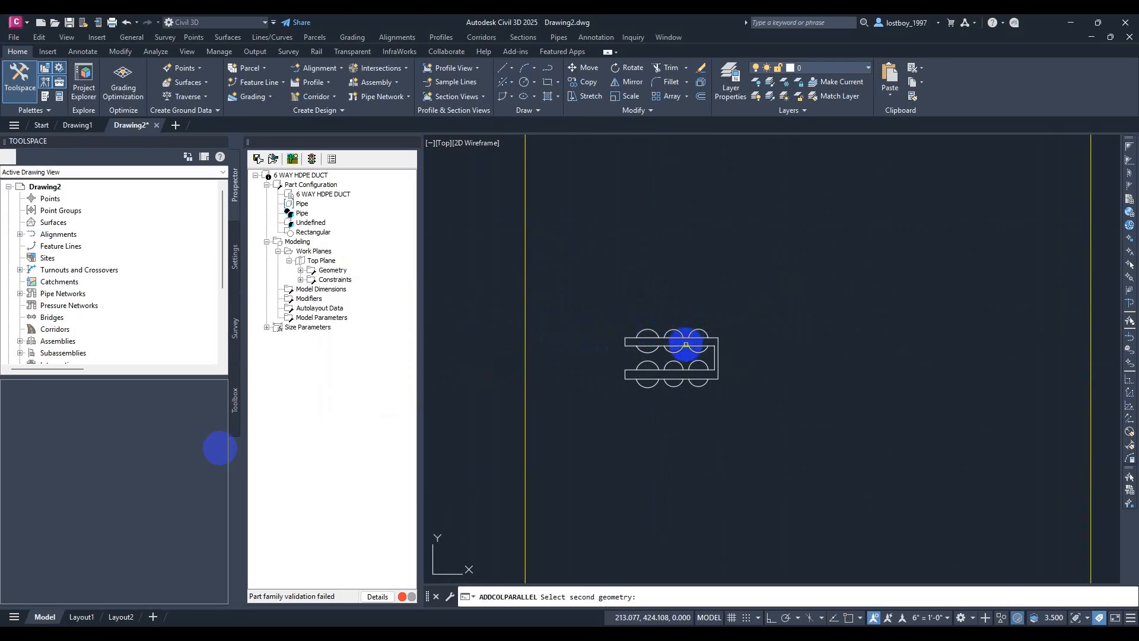
{"action": "left_click", "coordinate": [686, 344]}
Constrain the upper arm's outer and inner edge segments parallel at the rightmost duct and at the arm's right end
{"action": "key", "text": "Return"}
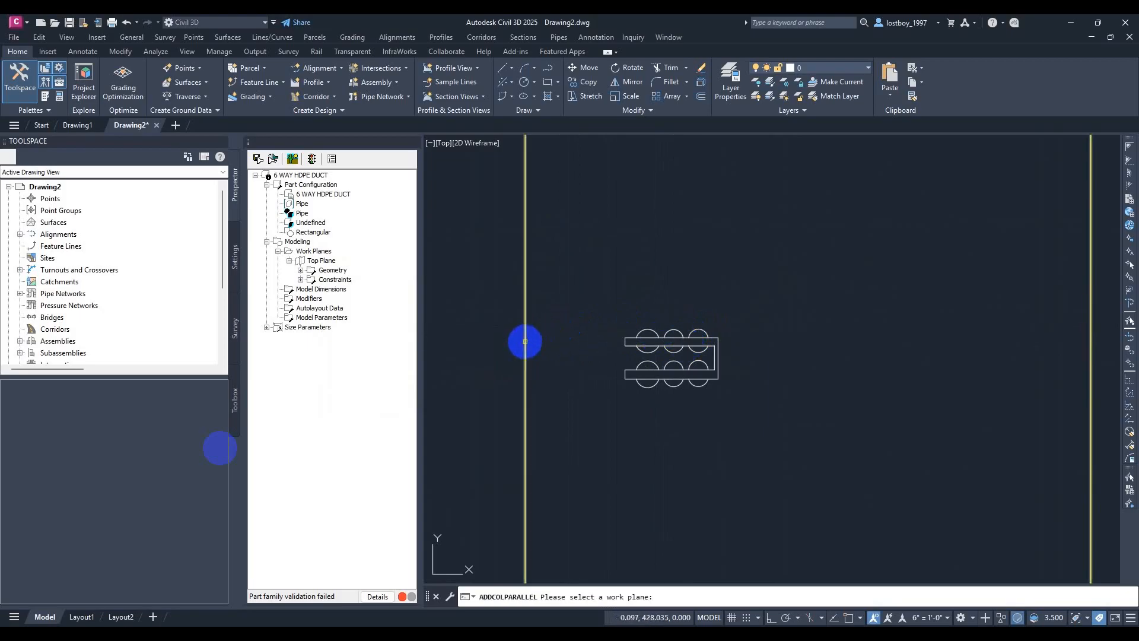
{"action": "left_click", "coordinate": [523, 341]}
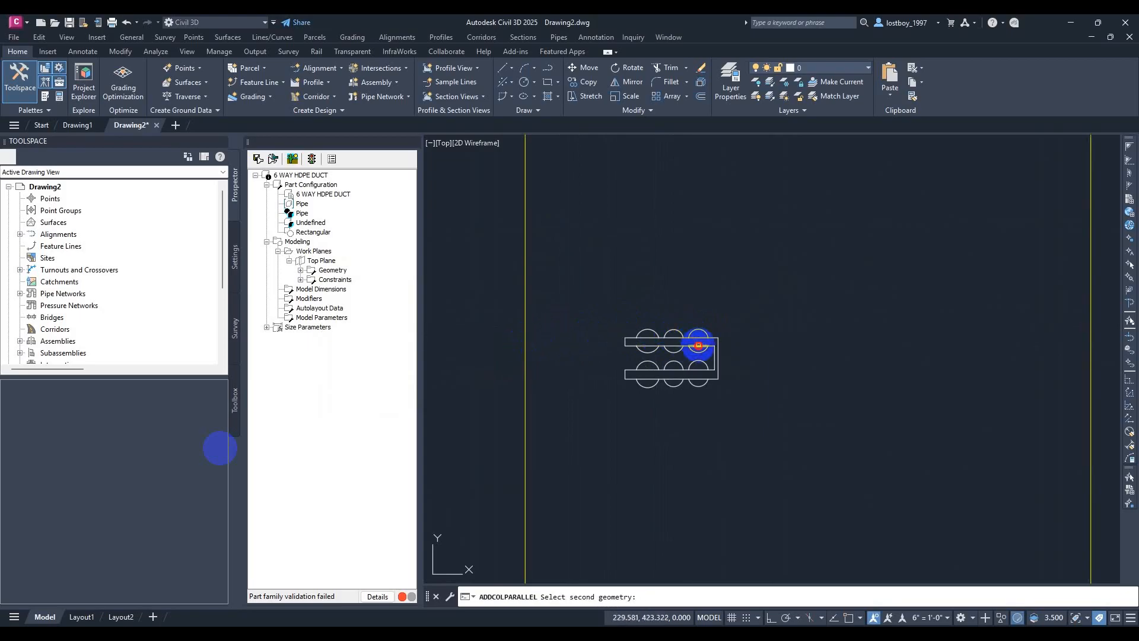
{"action": "left_click", "coordinate": [698, 344]}
{"action": "key", "text": "Return"}
{"action": "left_click", "coordinate": [523, 330]}
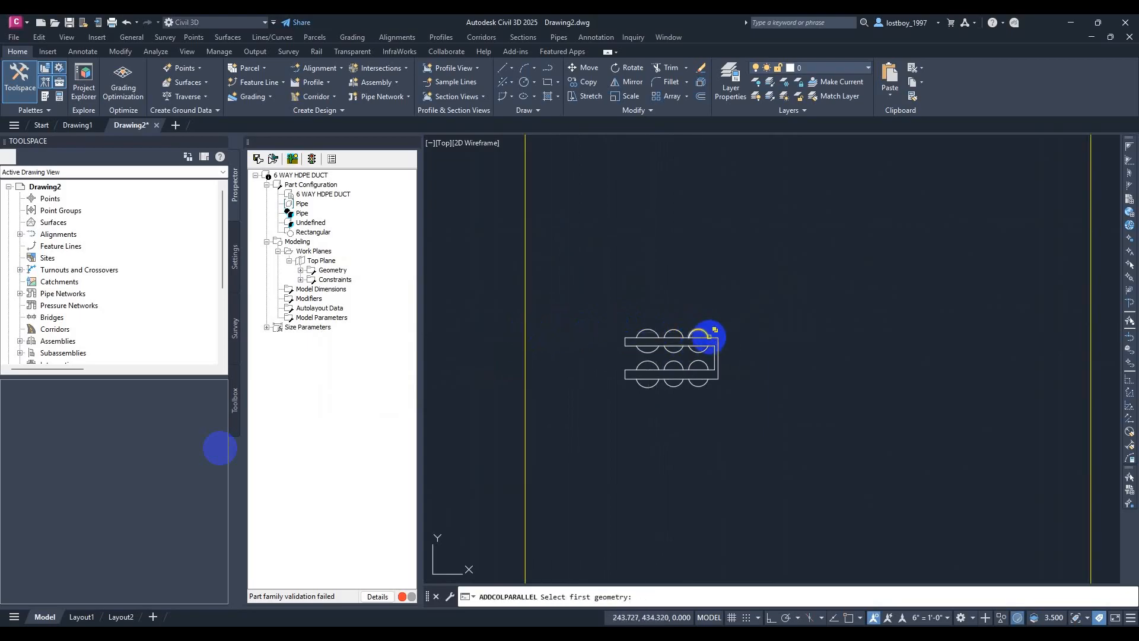
{"action": "left_click", "coordinate": [712, 344]}
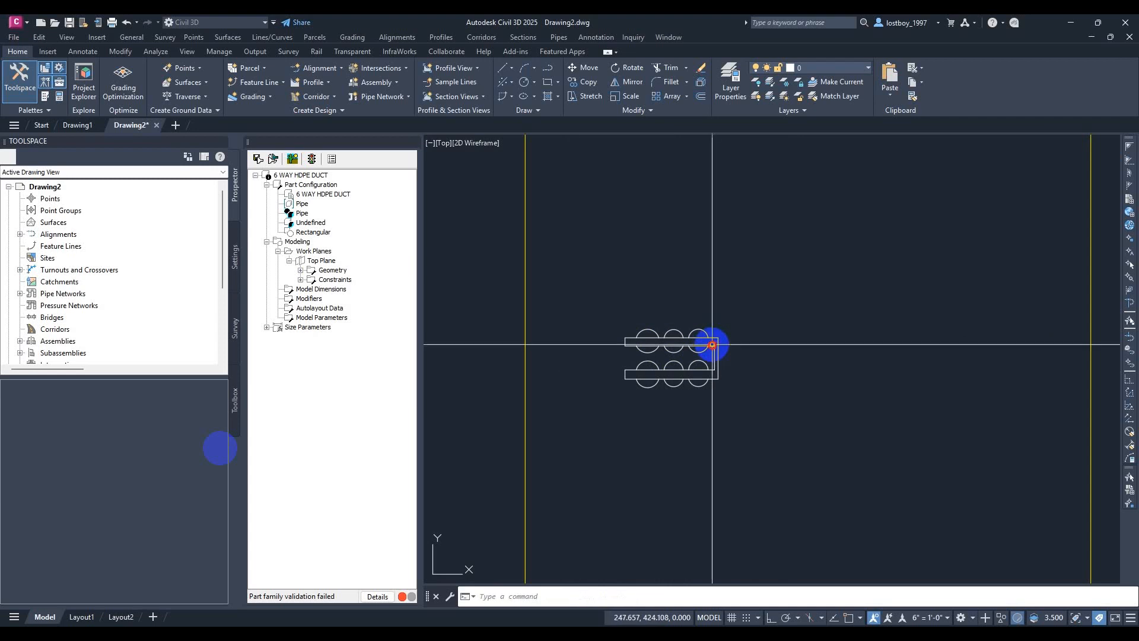
Constrain the lower arm's inner and outer edge segments parallel at its left end and at the leftmost duct
{"action": "key", "text": "Return"}
{"action": "left_click", "coordinate": [522, 353]}
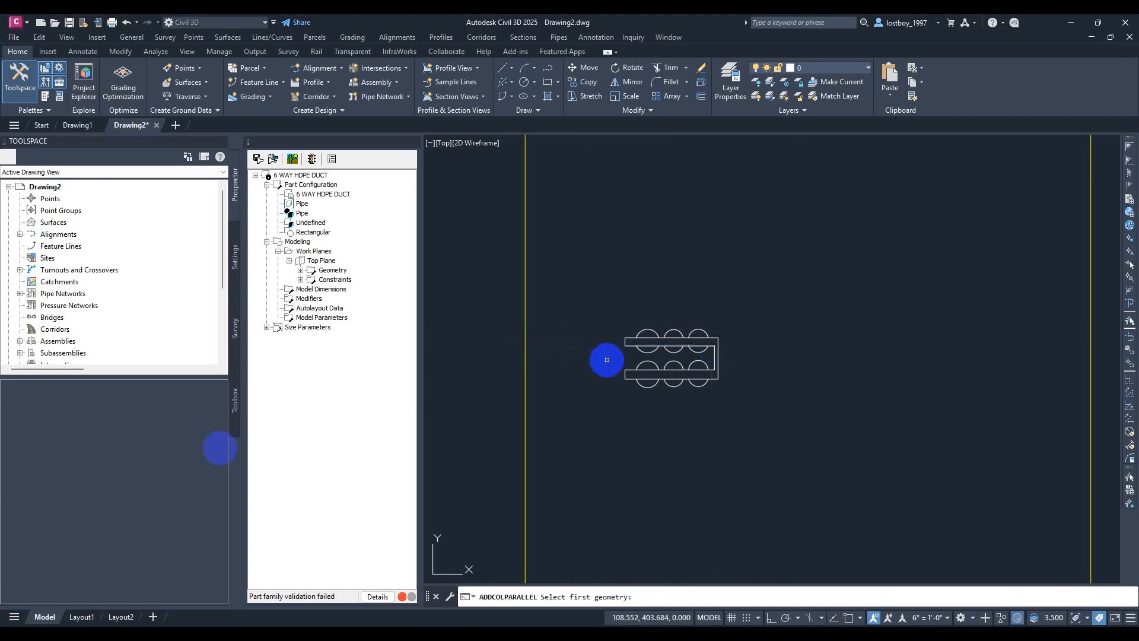
{"action": "left_click", "coordinate": [631, 378]}
{"action": "key", "text": "Return"}
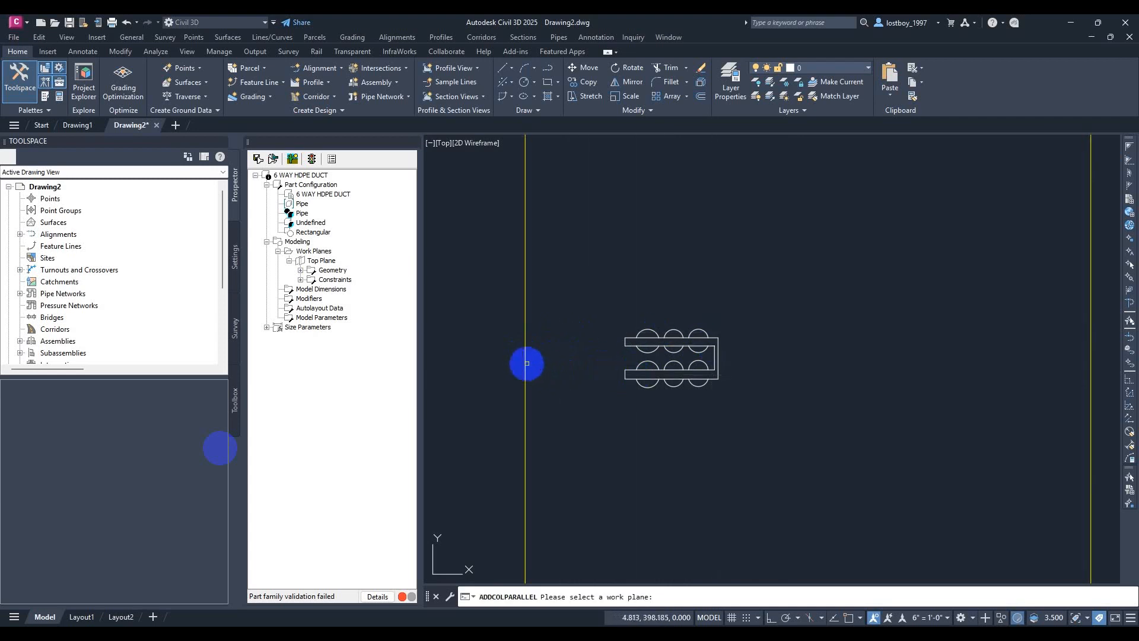
{"action": "left_click", "coordinate": [526, 361]}
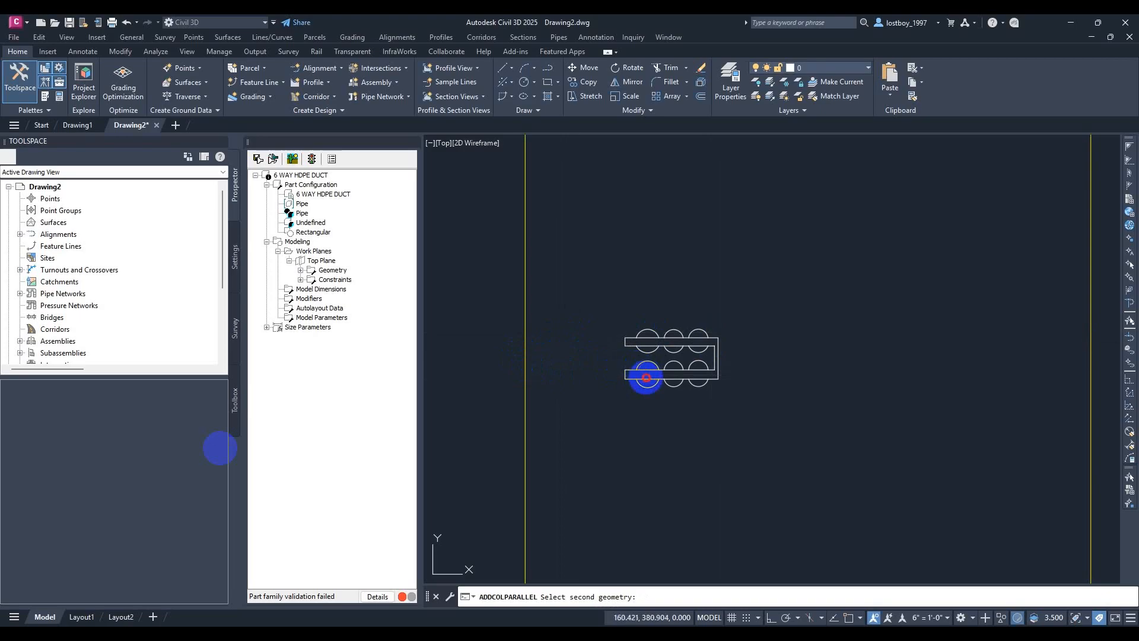
{"action": "left_click", "coordinate": [646, 377]}
Constrain the lower arm's inner and outer edge segments parallel in the gap before the middle duct and at the middle duct
{"action": "left_click", "coordinate": [527, 354]}
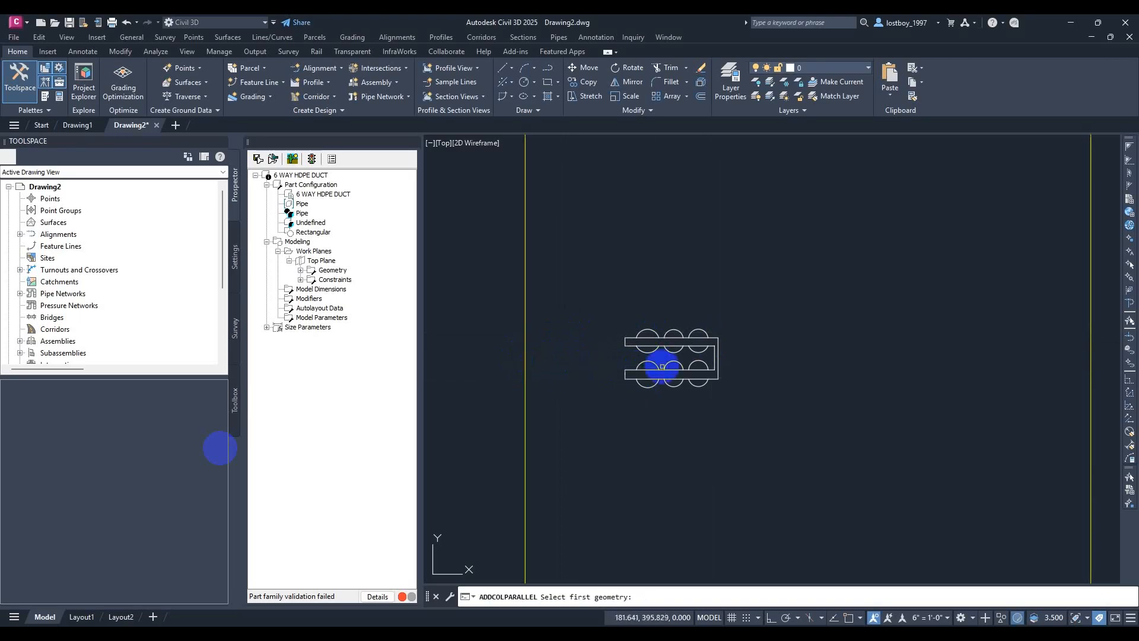
{"action": "left_click", "coordinate": [660, 378]}
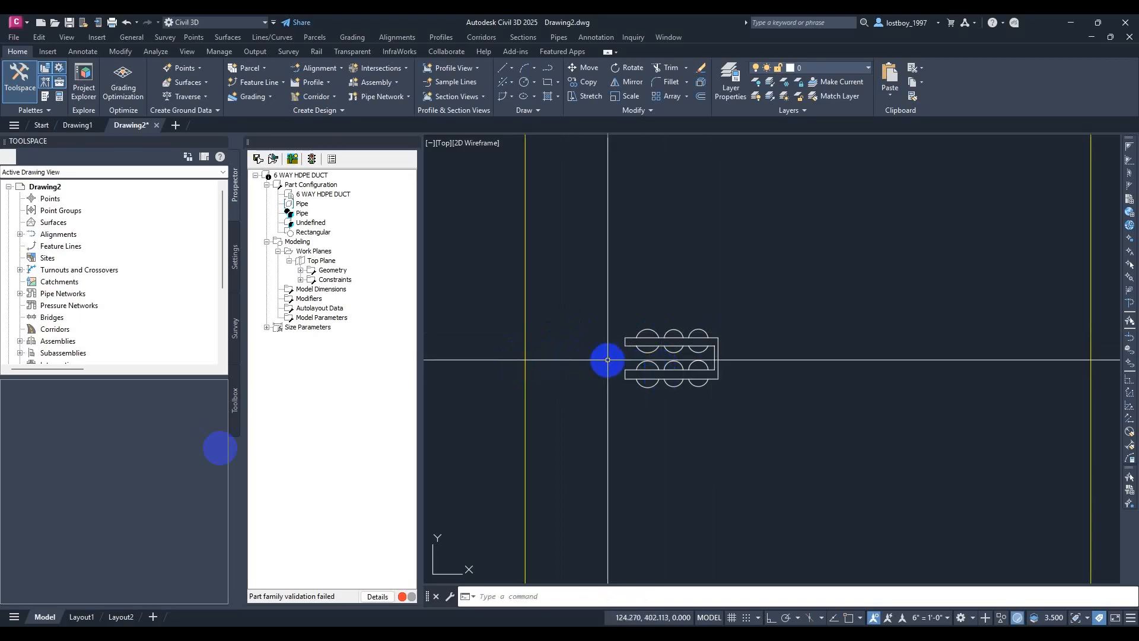
{"action": "key", "text": "Return"}
{"action": "left_click", "coordinate": [526, 345]}
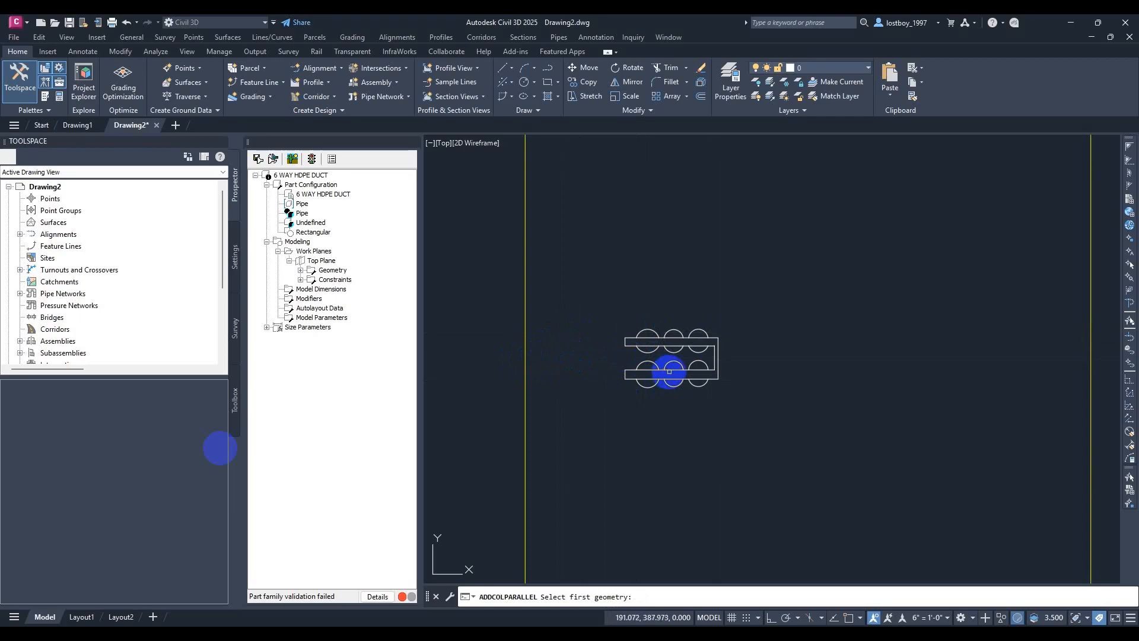
{"action": "left_click", "coordinate": [673, 377]}
{"action": "key", "text": "Return"}
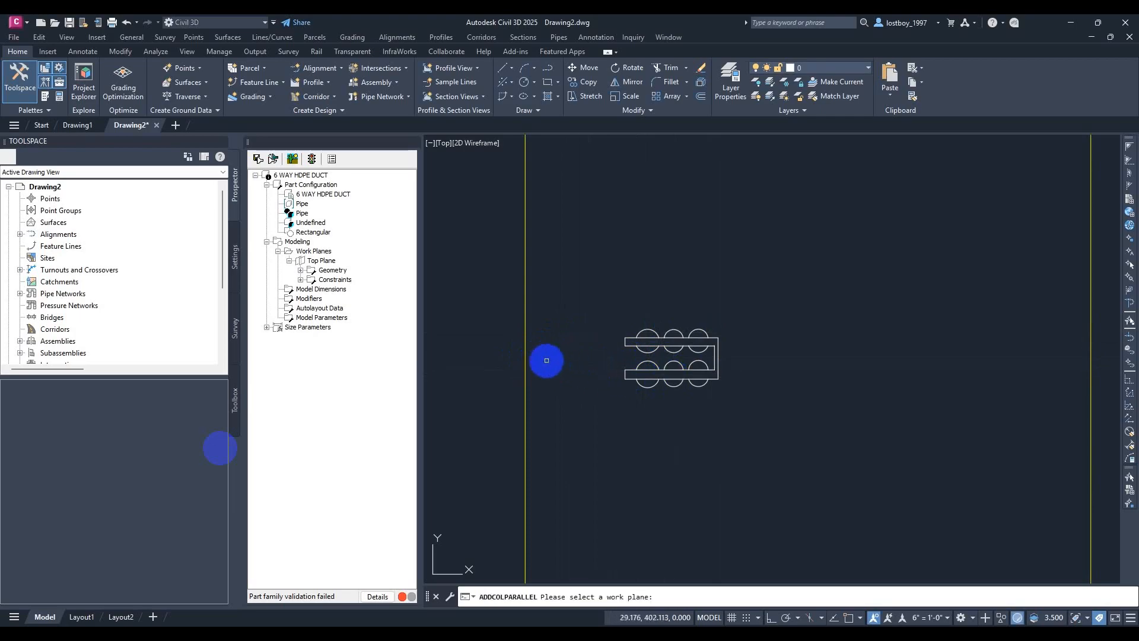
Constrain the lower arm's inner and outer edge segments parallel in the gap before the rightmost duct and at the rightmost duct
{"action": "left_click", "coordinate": [526, 351]}
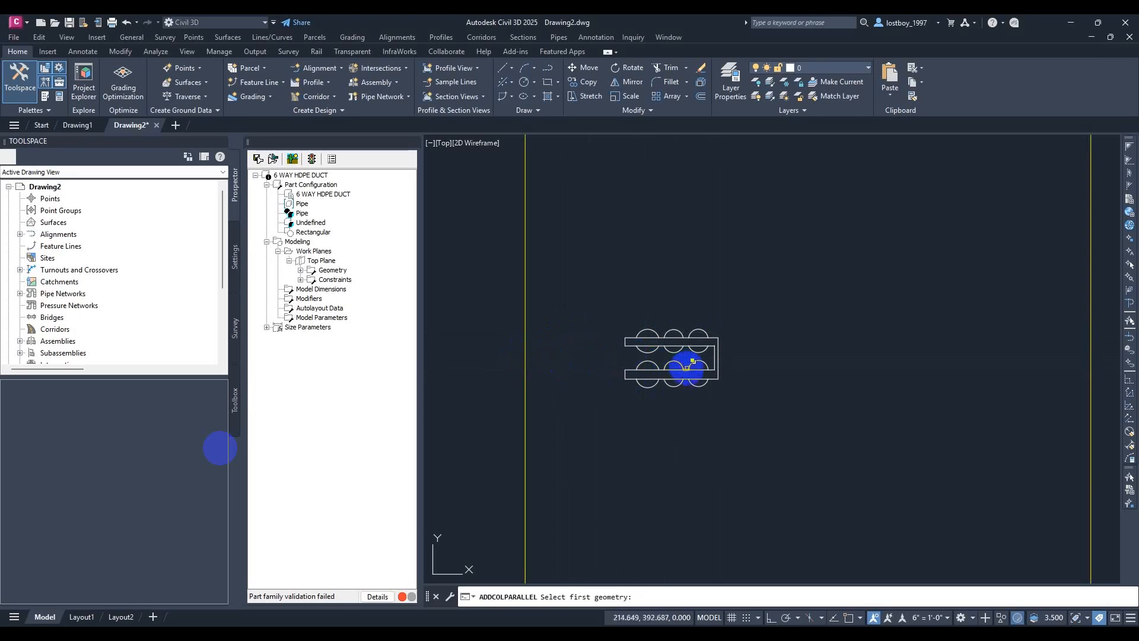
{"action": "left_click", "coordinate": [693, 378]}
{"action": "left_click", "coordinate": [737, 413]}
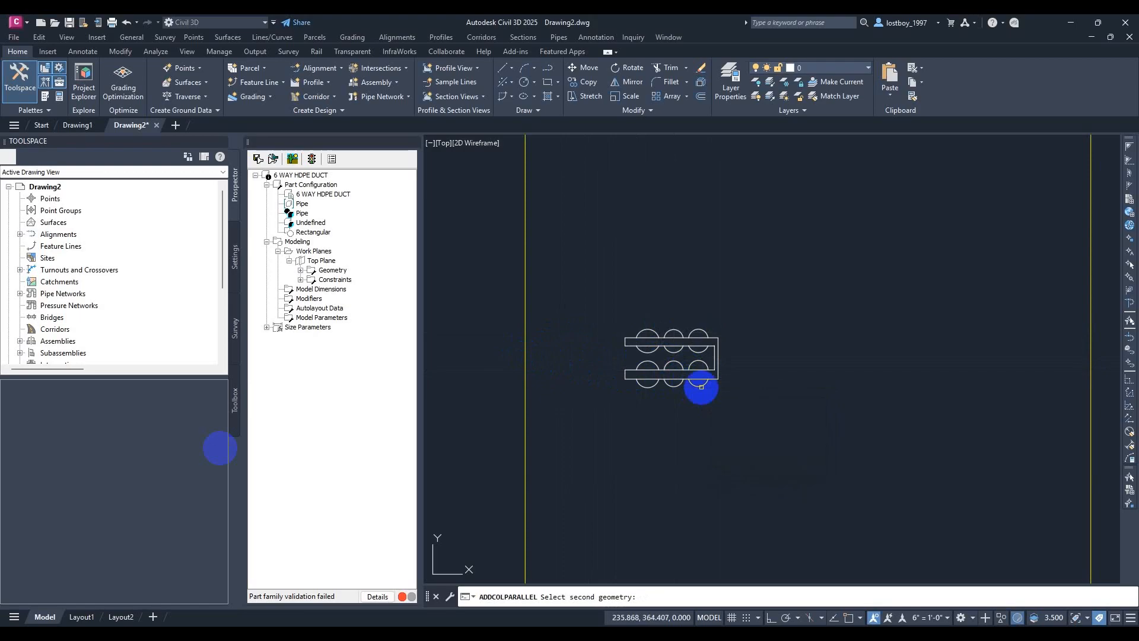
{"action": "left_click", "coordinate": [686, 379]}
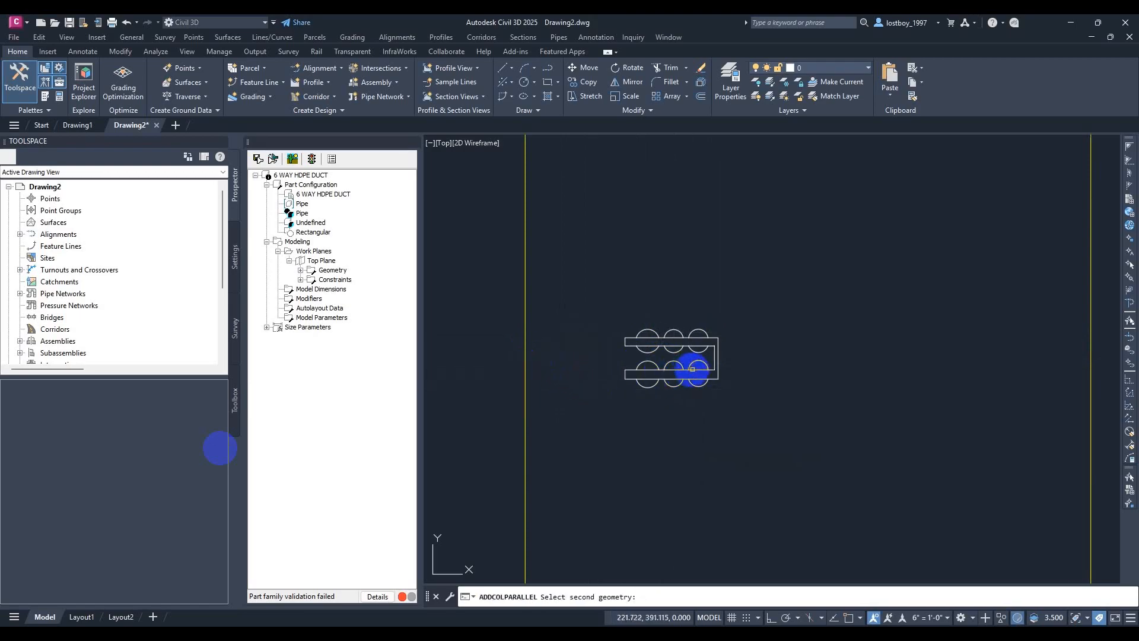
{"action": "left_click", "coordinate": [702, 379]}
Constrain the lower arm's inner and outer edge segments parallel at the arm's right end
{"action": "left_click", "coordinate": [525, 354]}
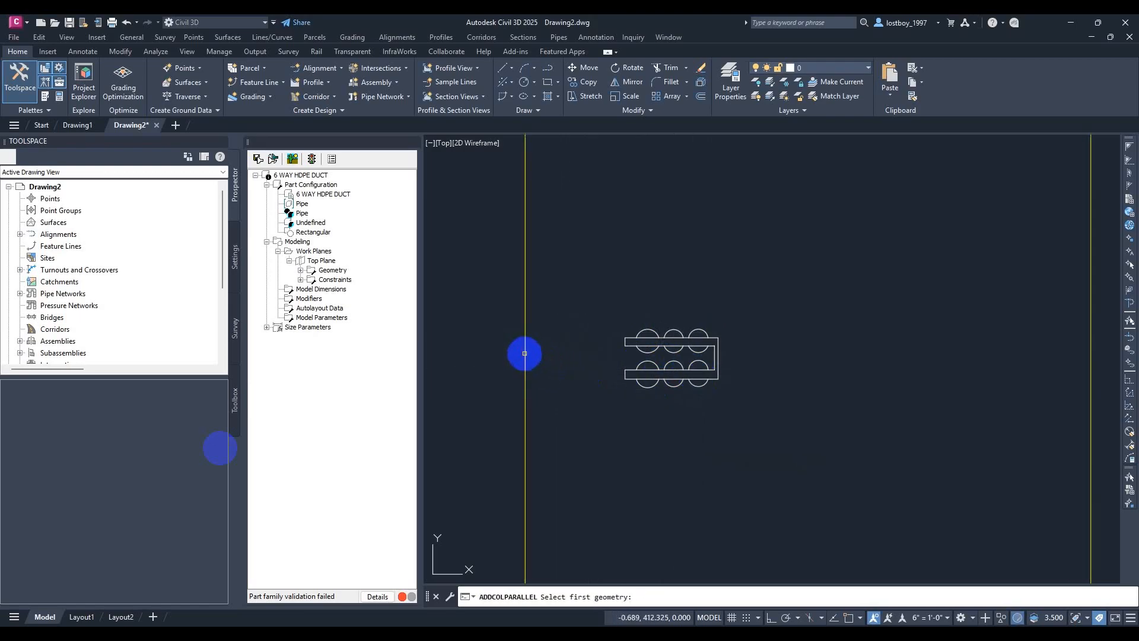
{"action": "scroll", "coordinate": [713, 369], "scroll_direction": "up", "scroll_amount": 5}
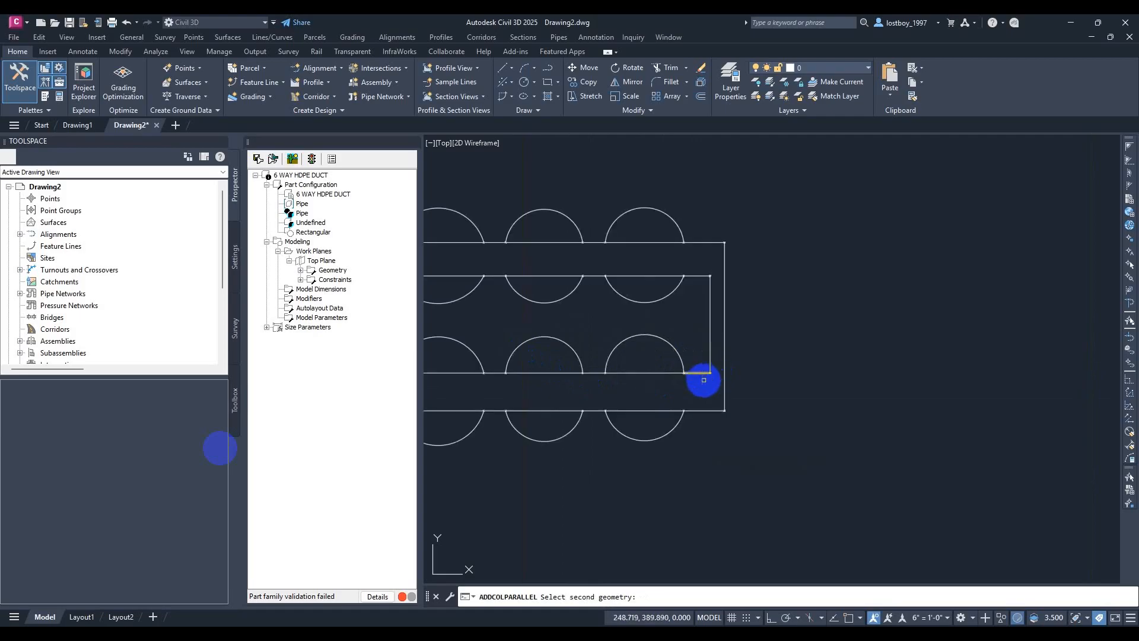
{"action": "left_click", "coordinate": [706, 409]}
Constrain the upper arm's left end edge parallel to the inner and outer right vertical edges and to the lower arm's left end edge
{"action": "scroll", "coordinate": [732, 342], "scroll_direction": "up", "scroll_amount": 3}
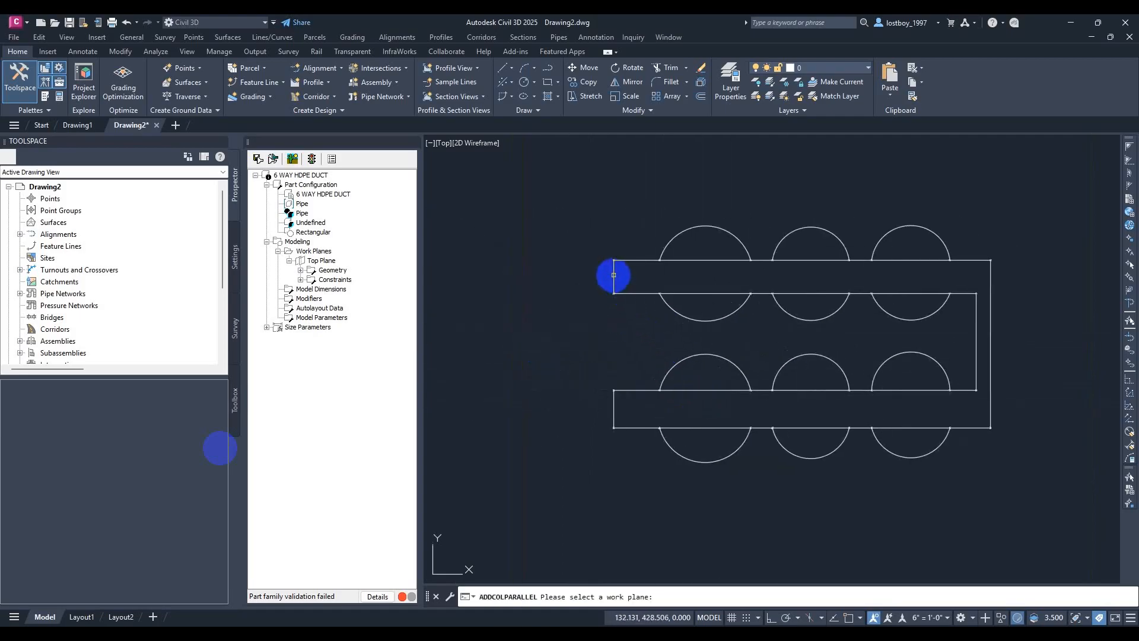
{"action": "scroll", "coordinate": [644, 285], "scroll_direction": "down", "scroll_amount": 4}
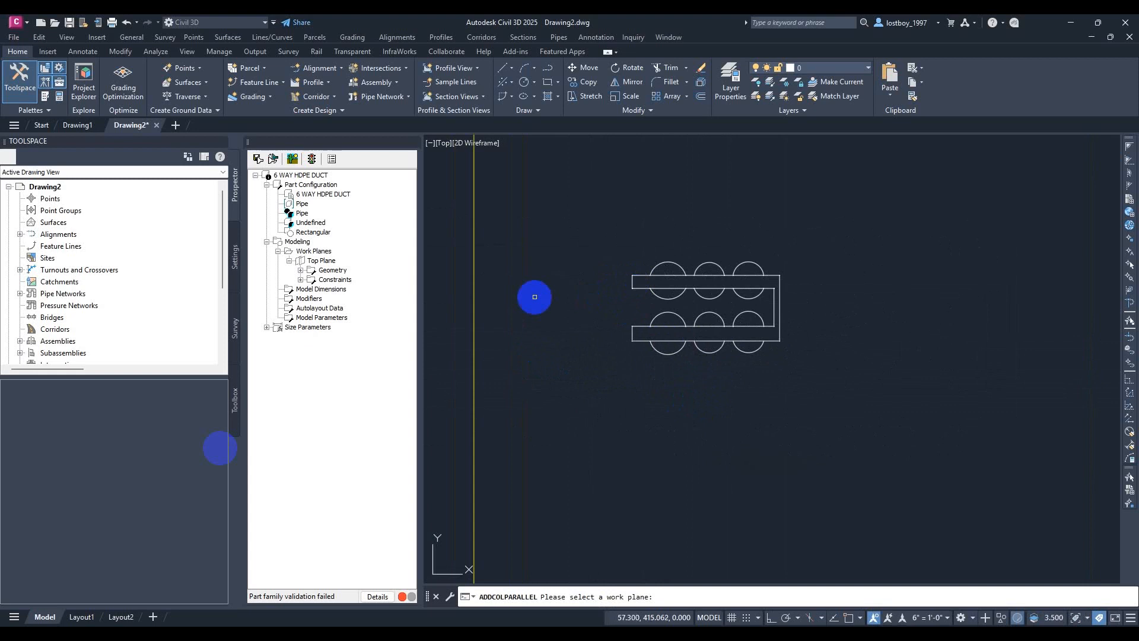
{"action": "left_click", "coordinate": [475, 267]}
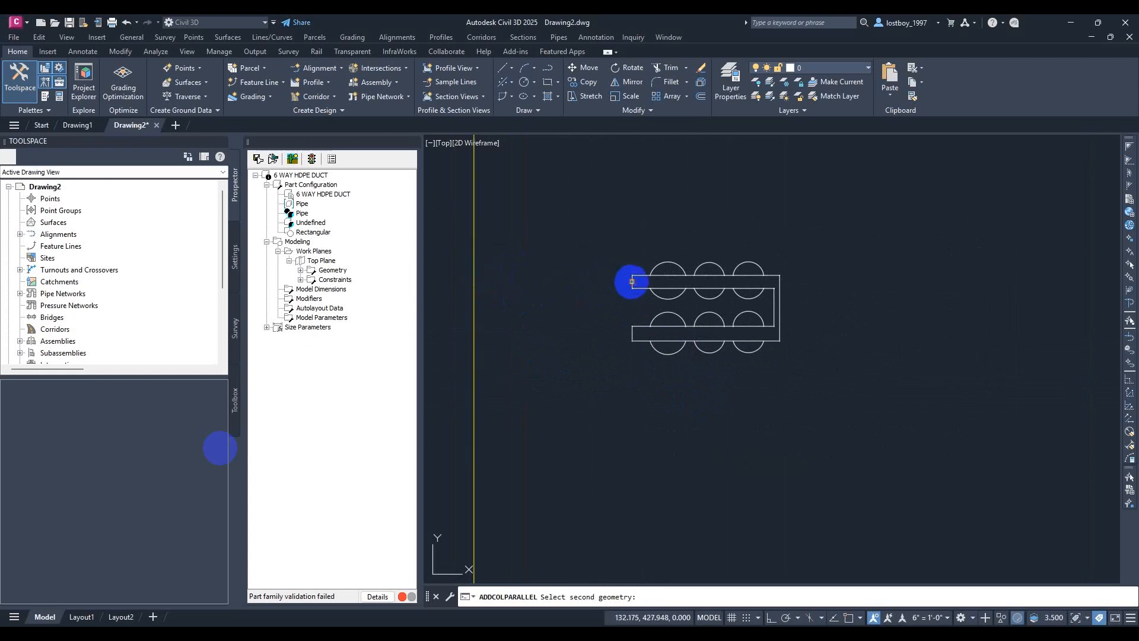
{"action": "left_click", "coordinate": [773, 308]}
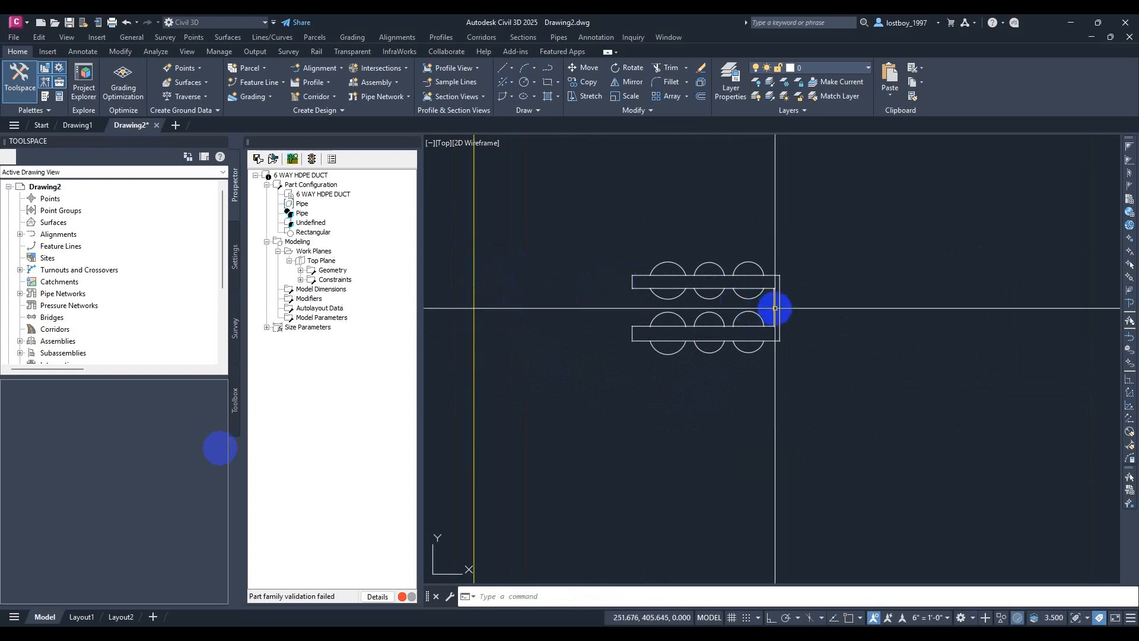
{"action": "left_click", "coordinate": [475, 274]}
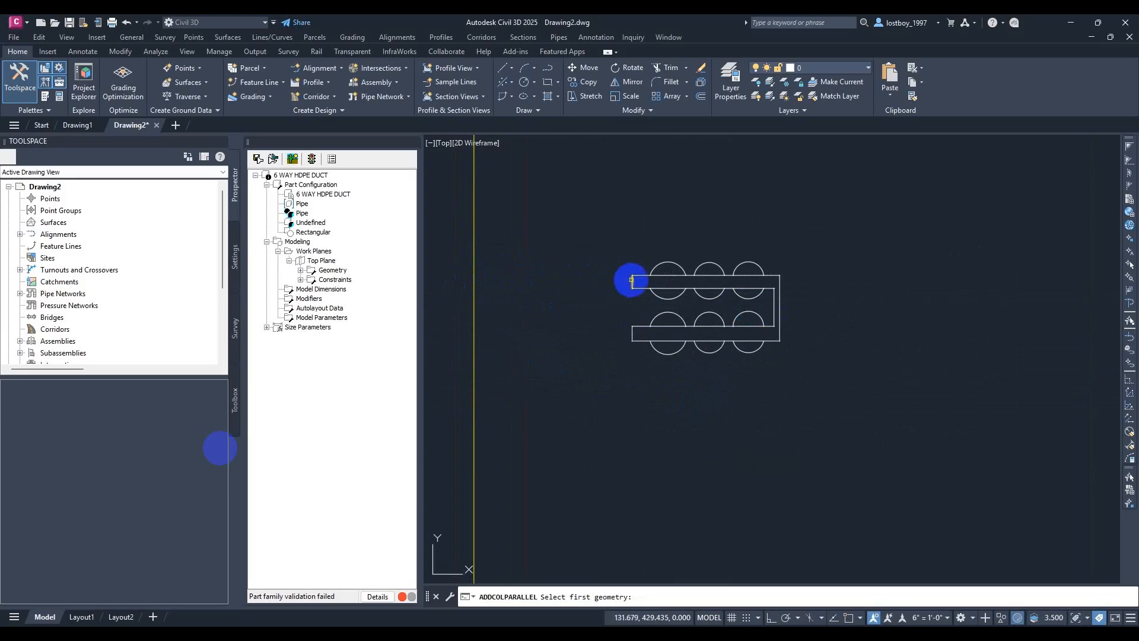
{"action": "left_click", "coordinate": [631, 280]}
{"action": "left_click", "coordinate": [776, 307]}
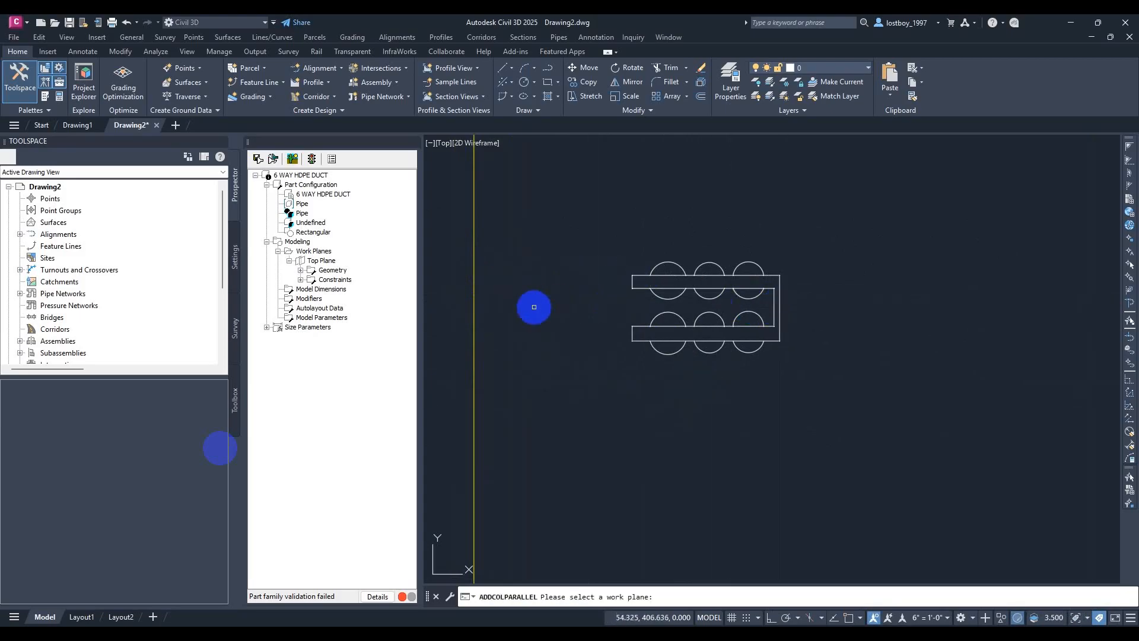
{"action": "left_click", "coordinate": [470, 307]}
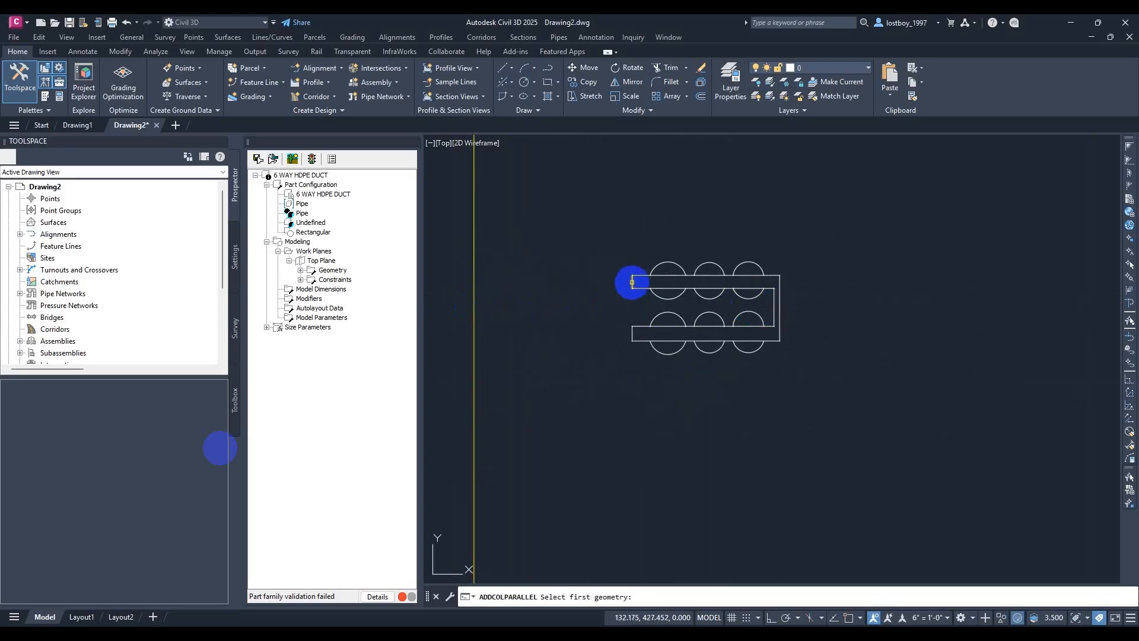
{"action": "left_click", "coordinate": [634, 332]}
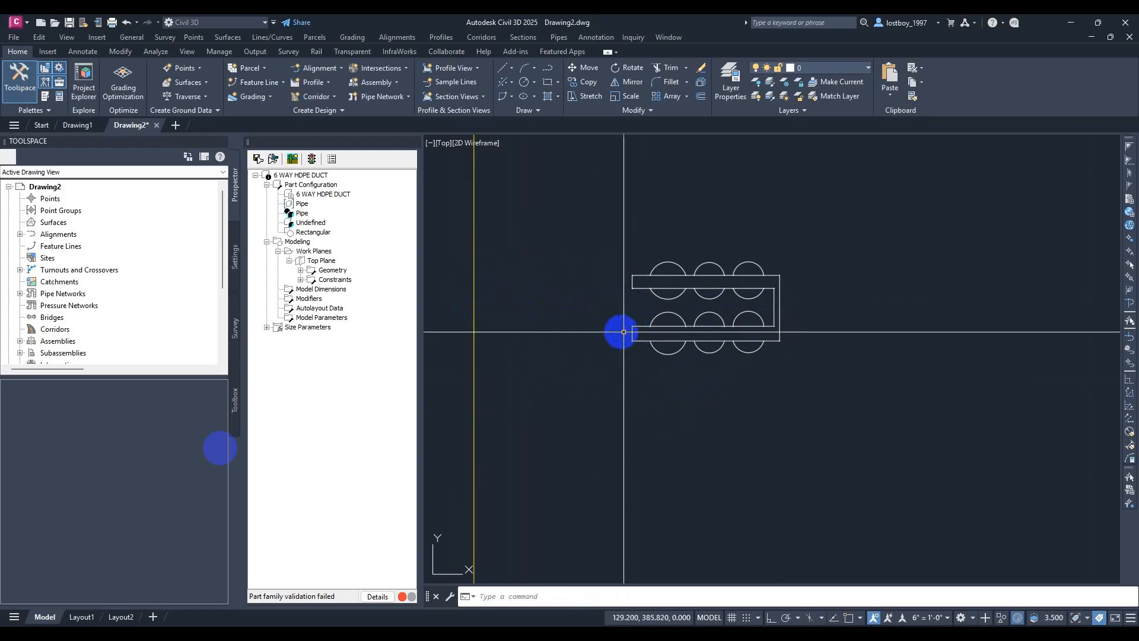
Review the Parallel constraints listed for the Top Plane to check which outline edges each one links
{"action": "middle_click_drag", "start_coordinate": [655, 317], "coordinate": [635, 310]}
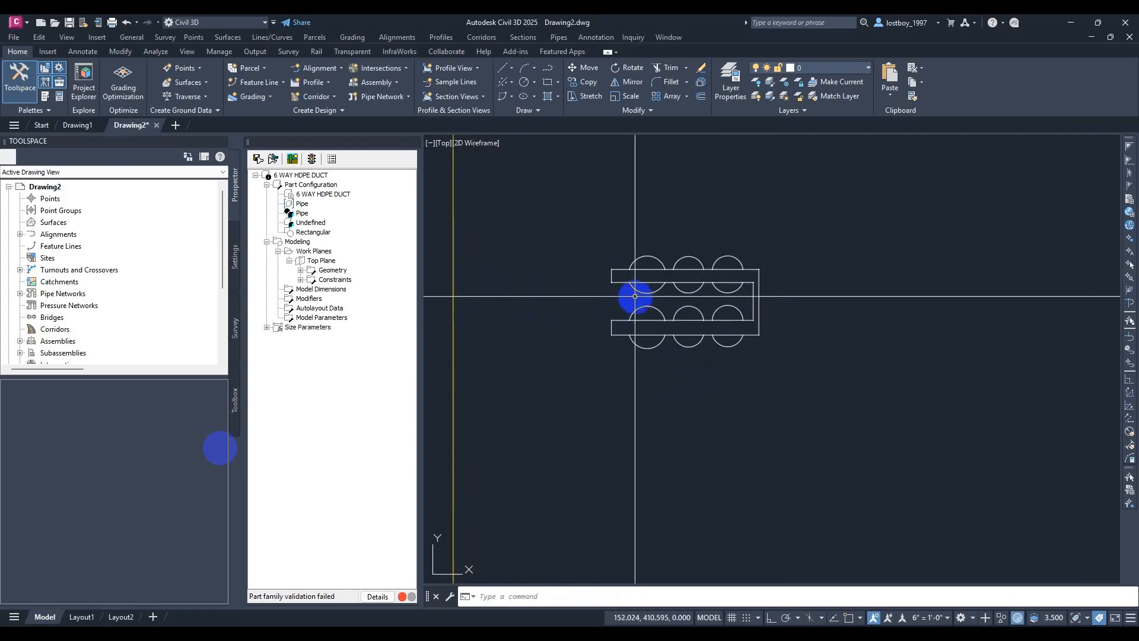
{"action": "double_click", "coordinate": [308, 284]}
{"action": "scroll", "coordinate": [330, 324], "scroll_direction": "down", "scroll_amount": 5}
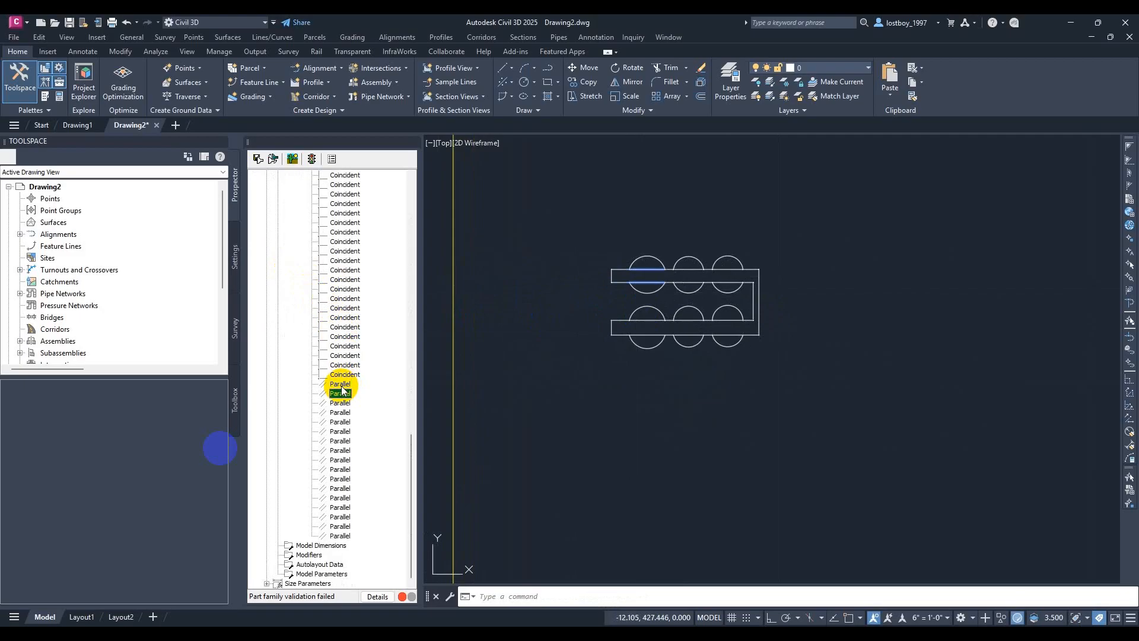
{"action": "key", "text": "Down"}
{"action": "key", "text": "Down"}
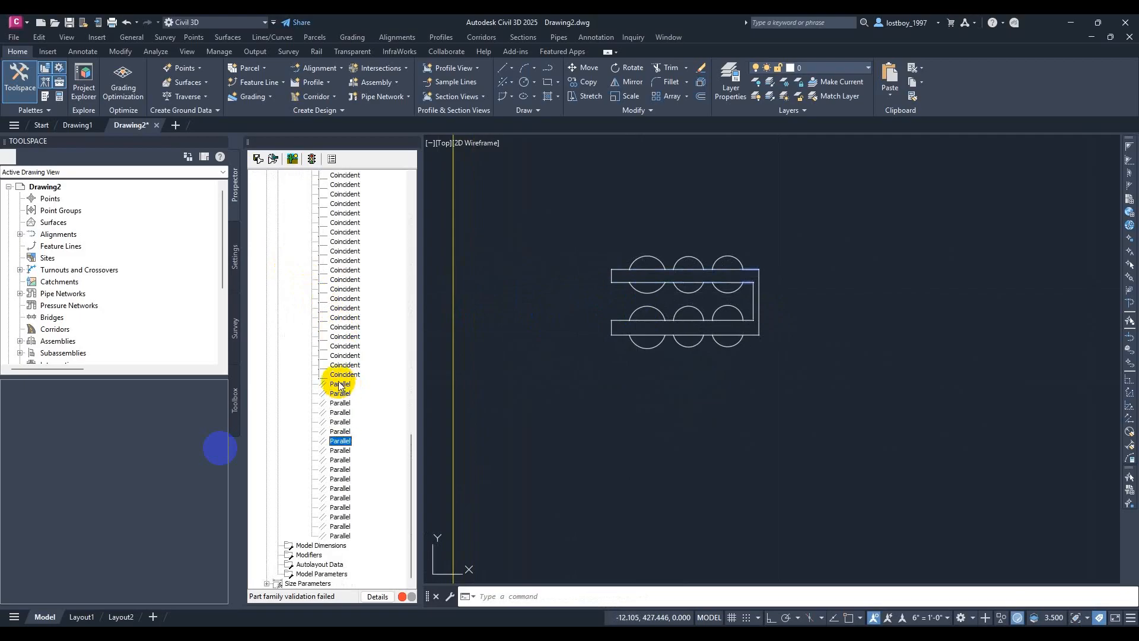
{"action": "key", "text": "Down"}
{"action": "key", "text": "Down"}
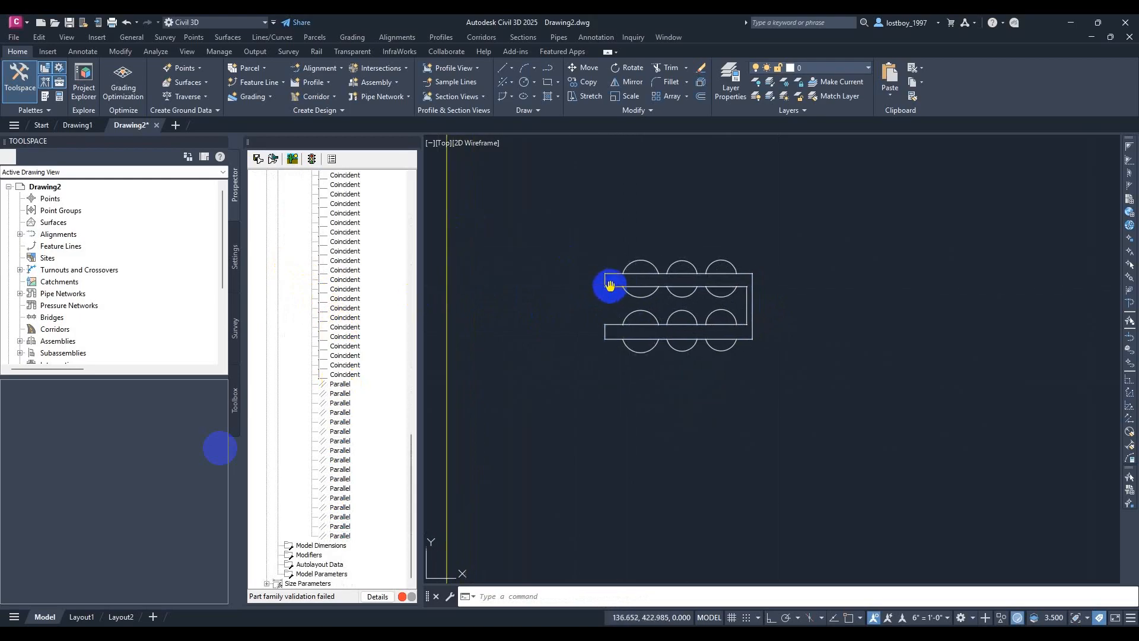
{"action": "scroll", "coordinate": [615, 313], "scroll_direction": "up", "scroll_amount": 4}
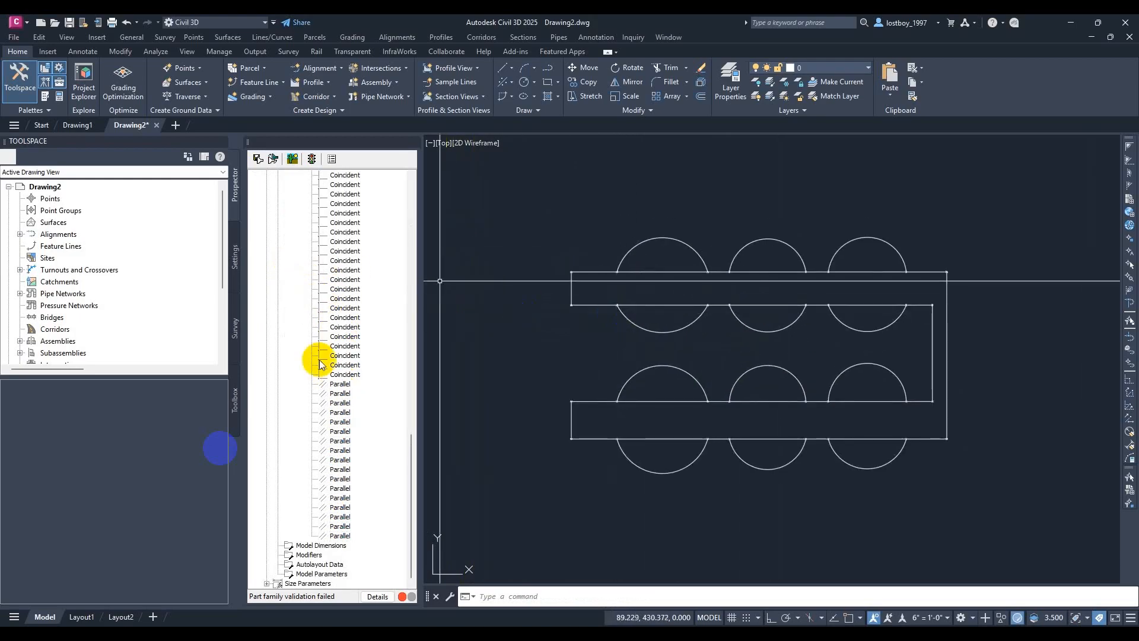
{"action": "scroll", "coordinate": [331, 305], "scroll_direction": "up", "scroll_amount": 5}
{"action": "left_click_drag", "start_coordinate": [408, 322], "coordinate": [341, 263]}
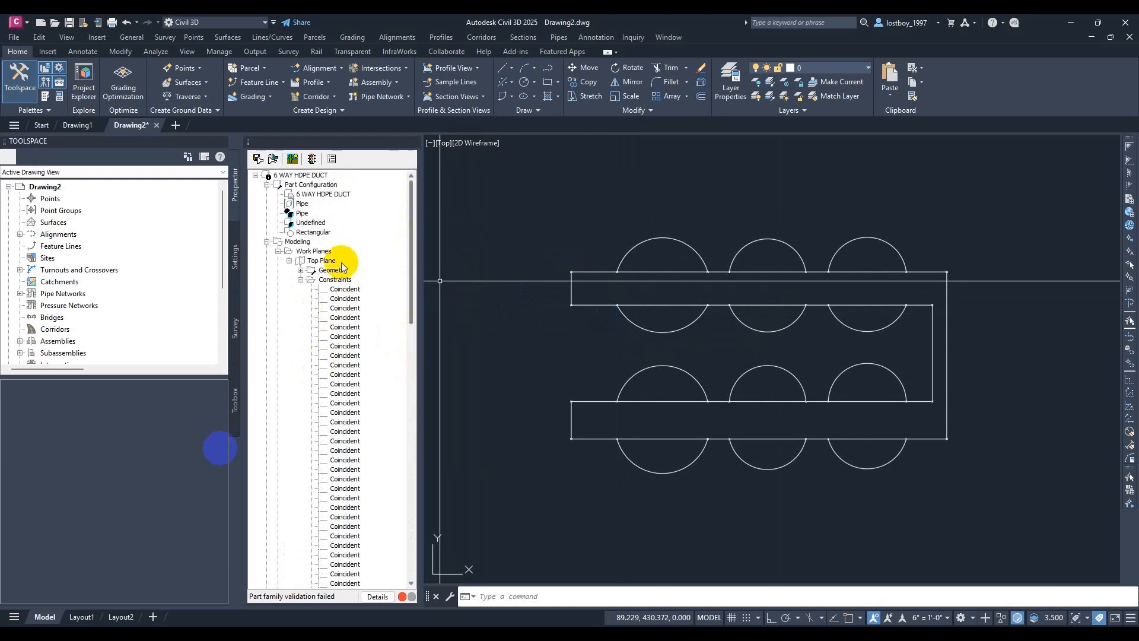
{"action": "left_click", "coordinate": [301, 280]}
Constrain the upper arm's left end edge perpendicular to its outer edge segments before the leftmost duct and at the leftmost duct
{"action": "right_click", "coordinate": [321, 261]}
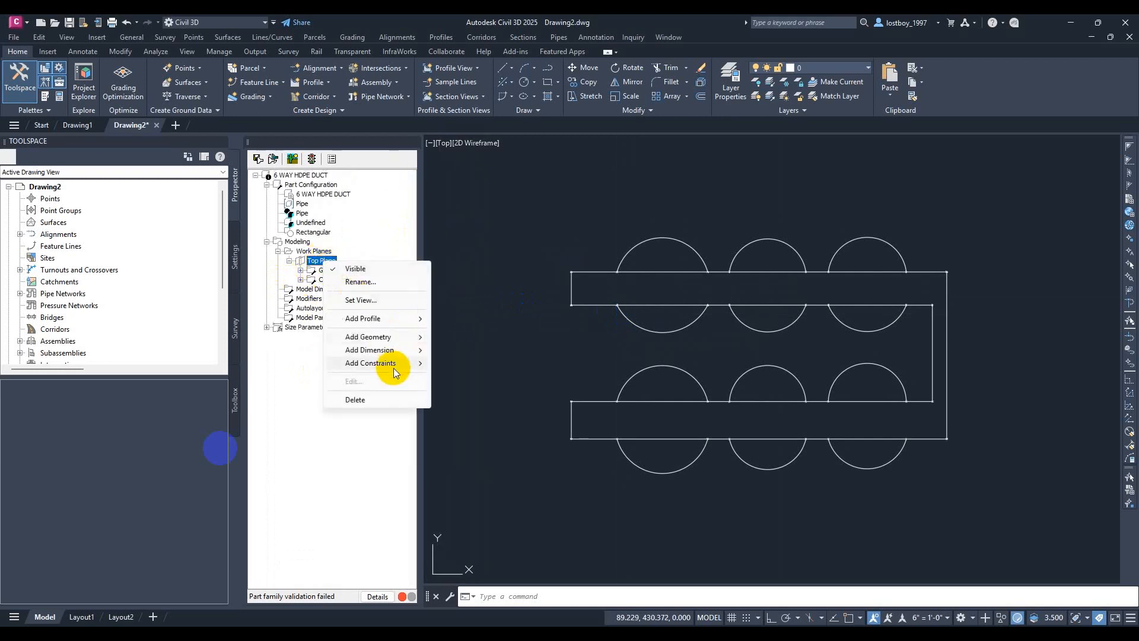
{"action": "mouse_move", "coordinate": [395, 362]}
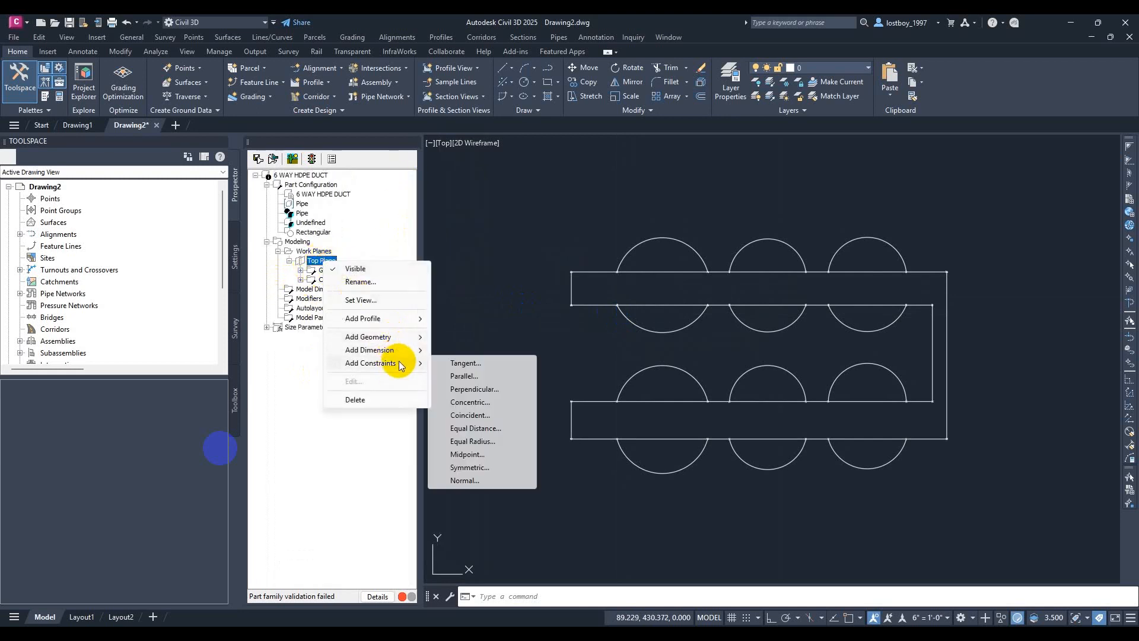
{"action": "left_click", "coordinate": [467, 390]}
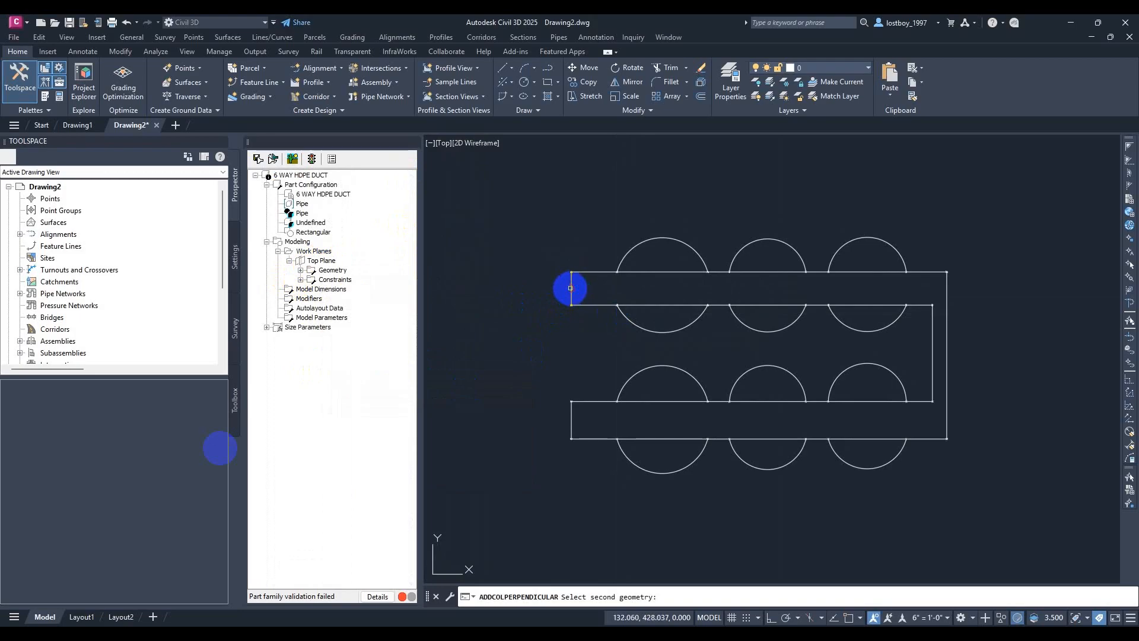
{"action": "left_click", "coordinate": [598, 271]}
{"action": "scroll", "coordinate": [598, 271], "scroll_direction": "down", "scroll_amount": 5}
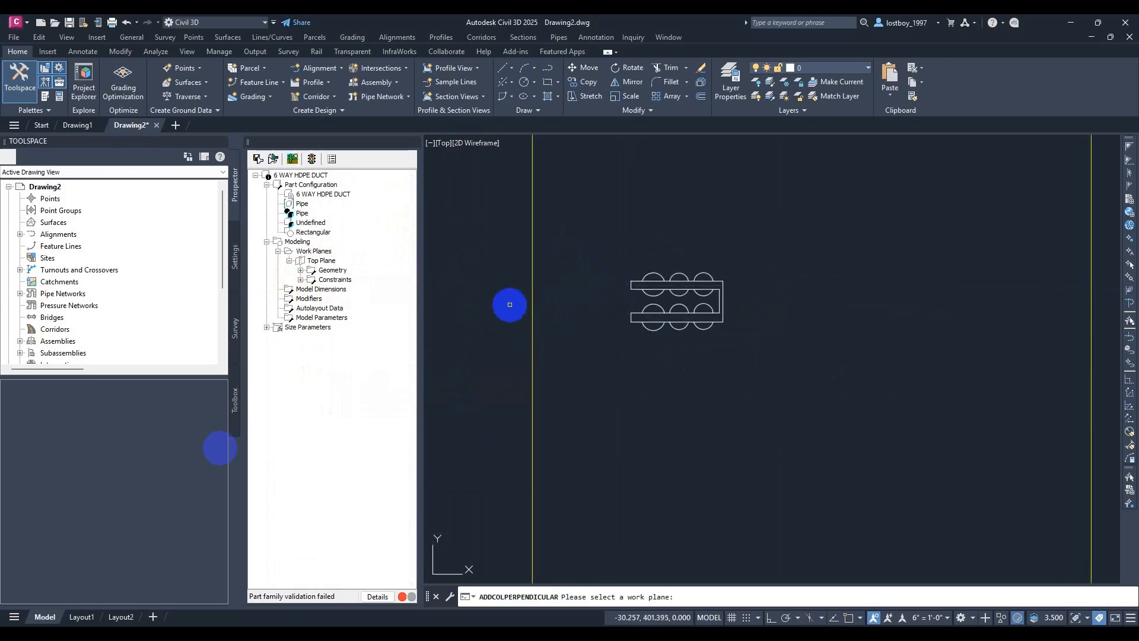
{"action": "left_click", "coordinate": [531, 300]}
{"action": "scroll", "coordinate": [611, 283], "scroll_direction": "up", "scroll_amount": 3}
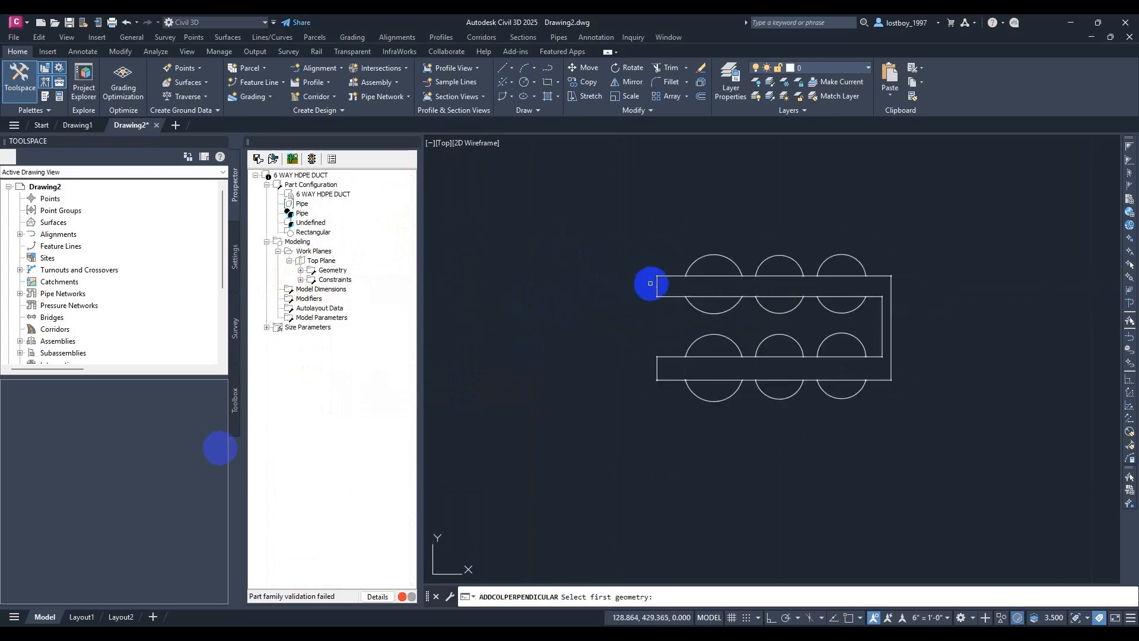
{"action": "left_click", "coordinate": [656, 284]}
{"action": "left_click", "coordinate": [710, 275]}
Constrain the upper arm's left end edge perpendicular to its outer edge segments in the gap before the middle duct and at the middle duct
{"action": "scroll", "coordinate": [638, 277], "scroll_direction": "down", "scroll_amount": 4}
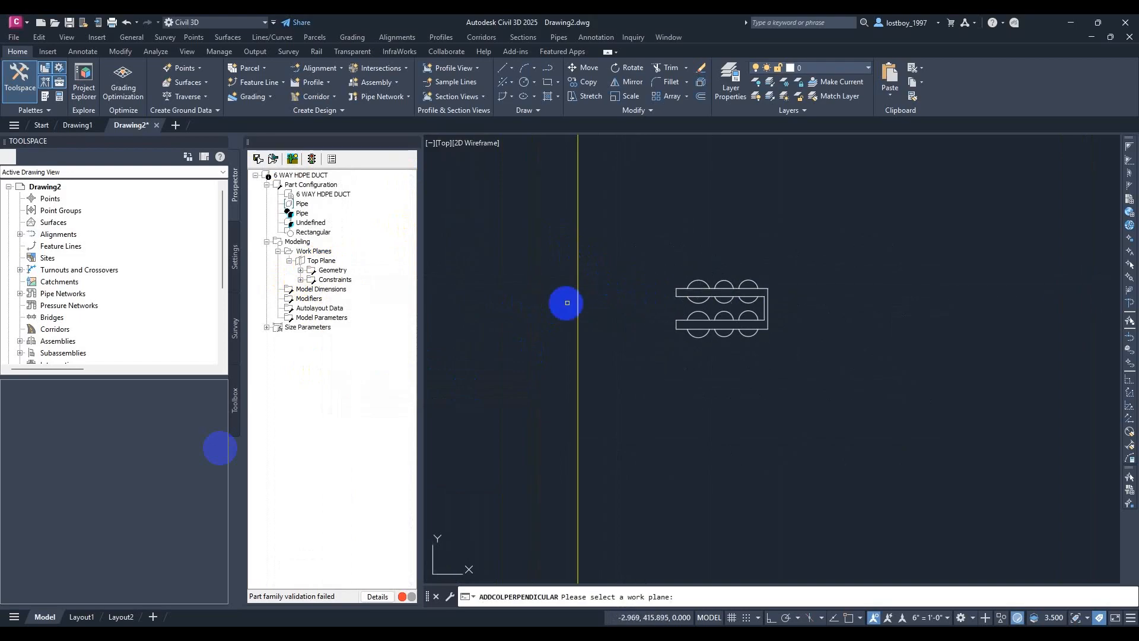
{"action": "left_click", "coordinate": [578, 300]}
{"action": "scroll", "coordinate": [693, 288], "scroll_direction": "up", "scroll_amount": 3}
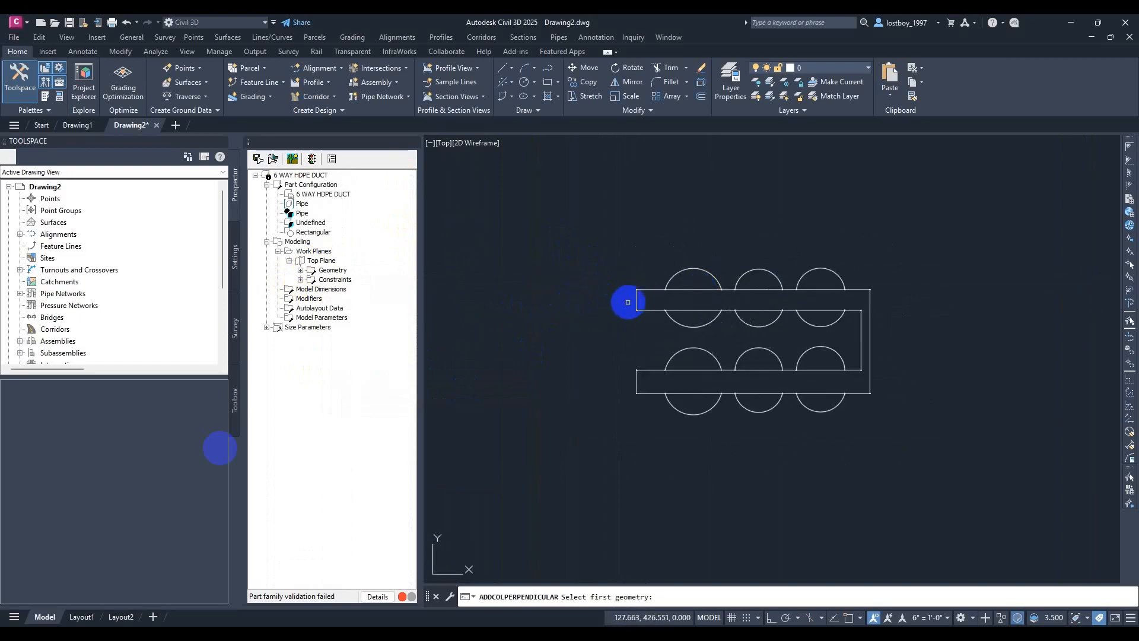
{"action": "left_click", "coordinate": [635, 301]}
{"action": "left_click", "coordinate": [729, 289]}
{"action": "scroll", "coordinate": [729, 288], "scroll_direction": "down", "scroll_amount": 4}
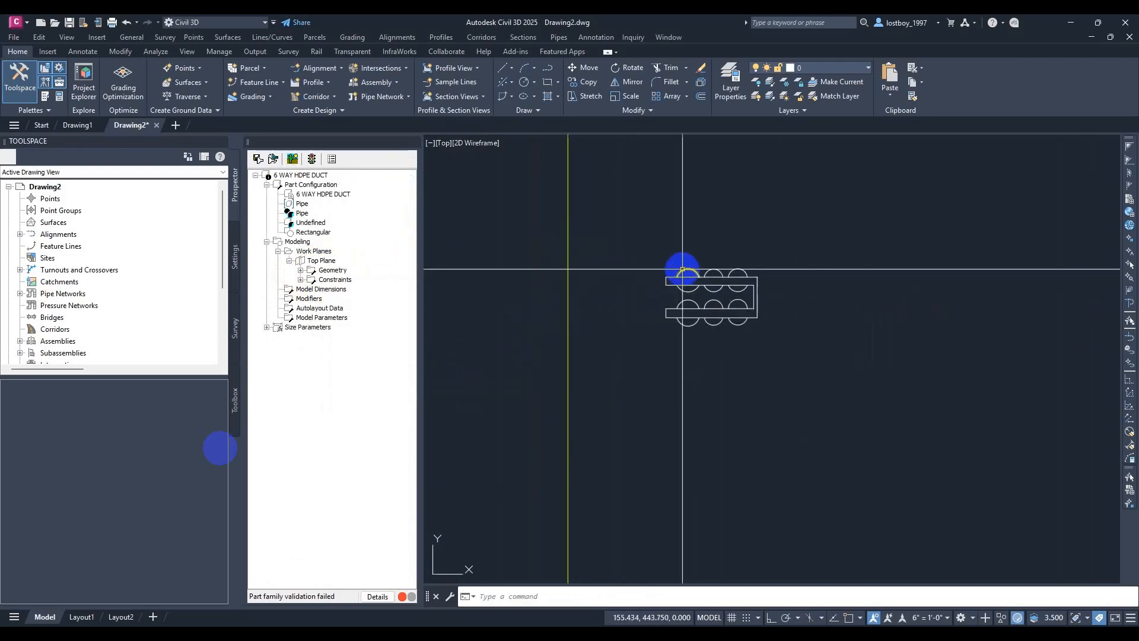
{"action": "left_click", "coordinate": [604, 300]}
{"action": "scroll", "coordinate": [703, 307], "scroll_direction": "up", "scroll_amount": 2}
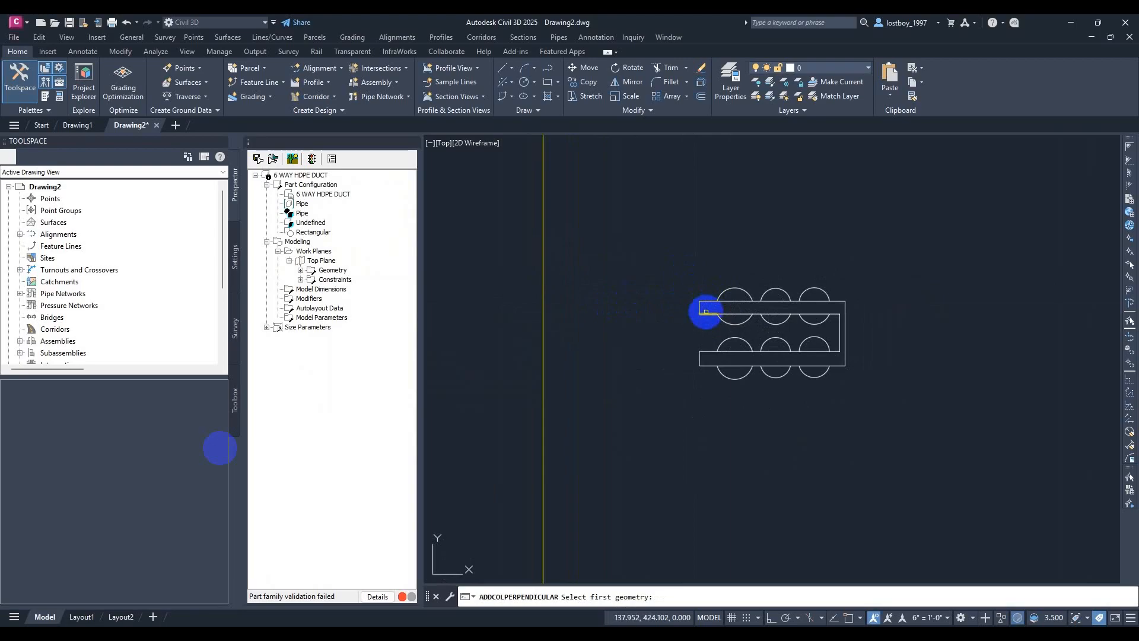
{"action": "scroll", "coordinate": [700, 308], "scroll_direction": "up", "scroll_amount": 5}
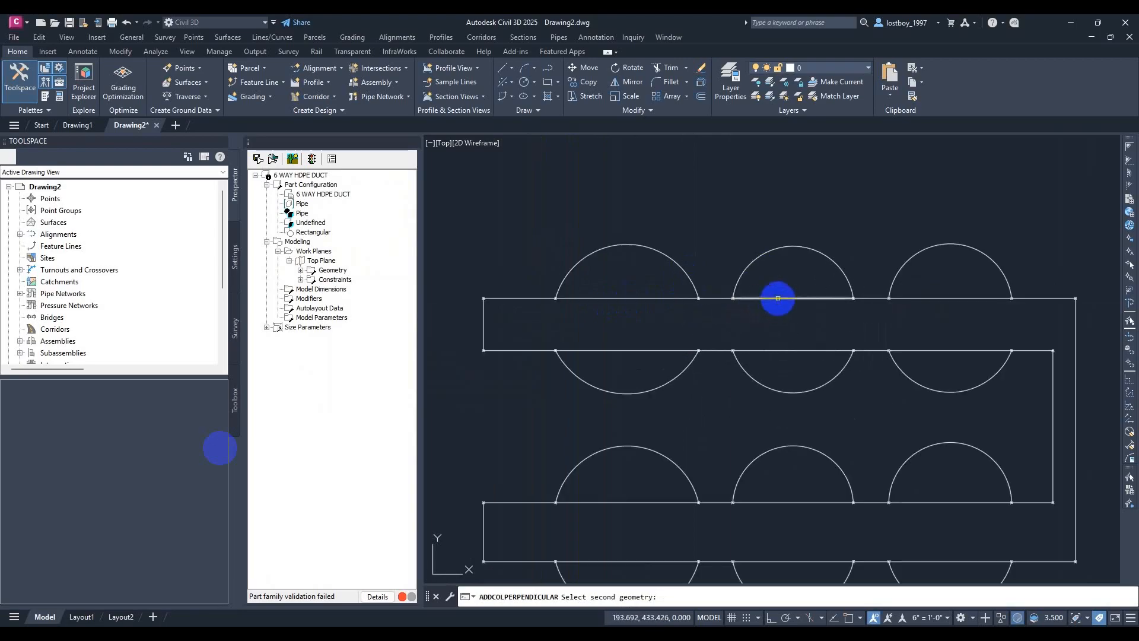
{"action": "left_click", "coordinate": [760, 305]}
Constrain the upper arm's left end edge perpendicular to its outer edge segment in the gap before the rightmost duct
{"action": "scroll", "coordinate": [695, 328], "scroll_direction": "down", "scroll_amount": 5}
{"action": "key", "text": "Return"}
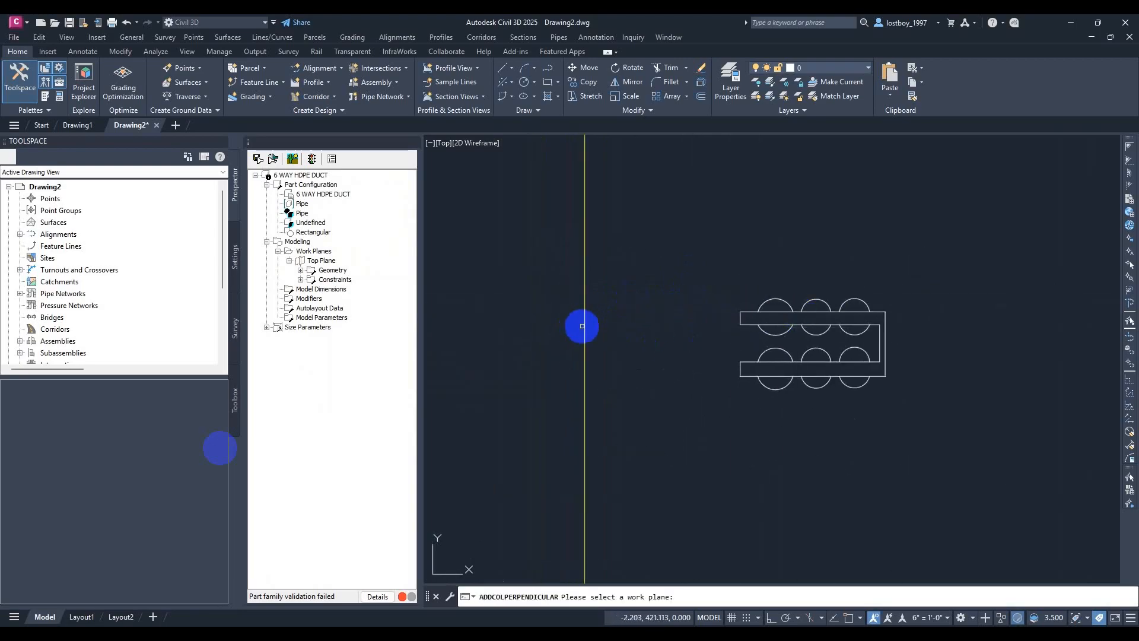
{"action": "left_click", "coordinate": [582, 325]}
{"action": "scroll", "coordinate": [706, 322], "scroll_direction": "up", "scroll_amount": 4}
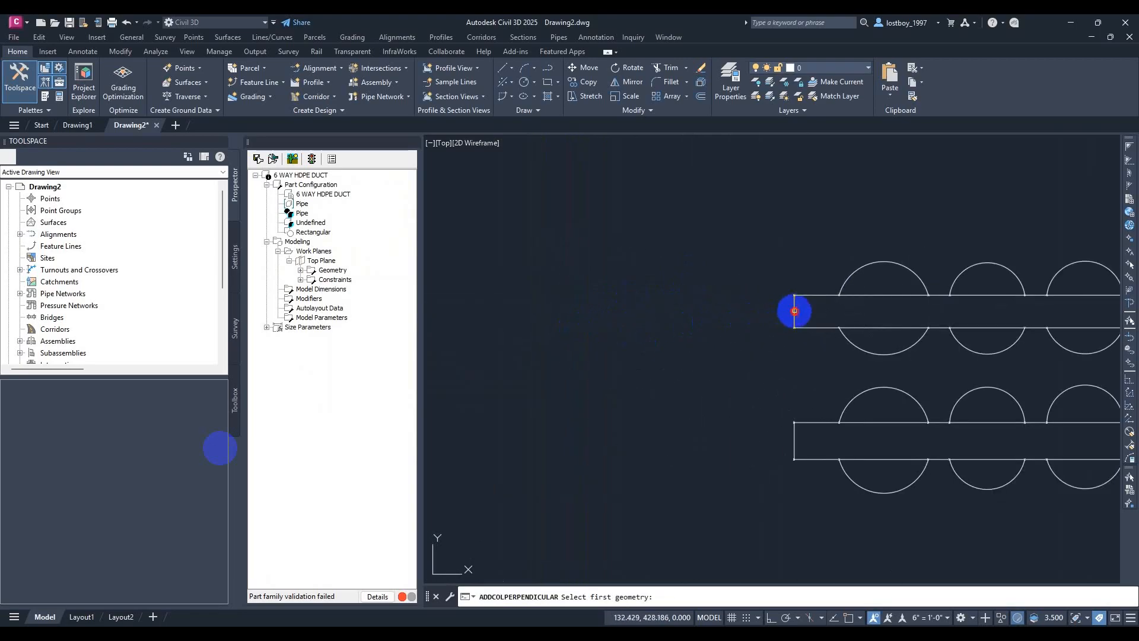
{"action": "left_click", "coordinate": [795, 311]}
{"action": "scroll", "coordinate": [767, 315], "scroll_direction": "down", "scroll_amount": 2}
{"action": "scroll", "coordinate": [860, 317], "scroll_direction": "up", "scroll_amount": 4}
{"action": "left_click", "coordinate": [871, 333]}
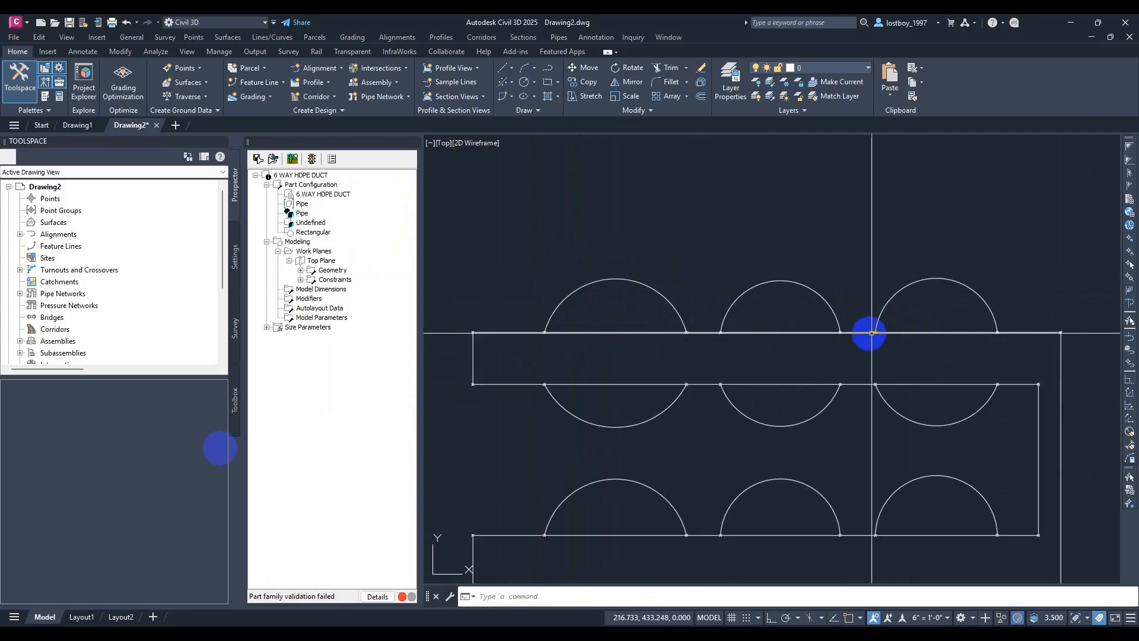
Constrain the upper arm's left end edge perpendicular to its outer edge segment at the rightmost duct
{"action": "key", "text": "Return"}
{"action": "scroll", "coordinate": [772, 350], "scroll_direction": "down", "scroll_amount": 3}
{"action": "left_click", "coordinate": [762, 347]}
{"action": "scroll", "coordinate": [861, 308], "scroll_direction": "up", "scroll_amount": 3}
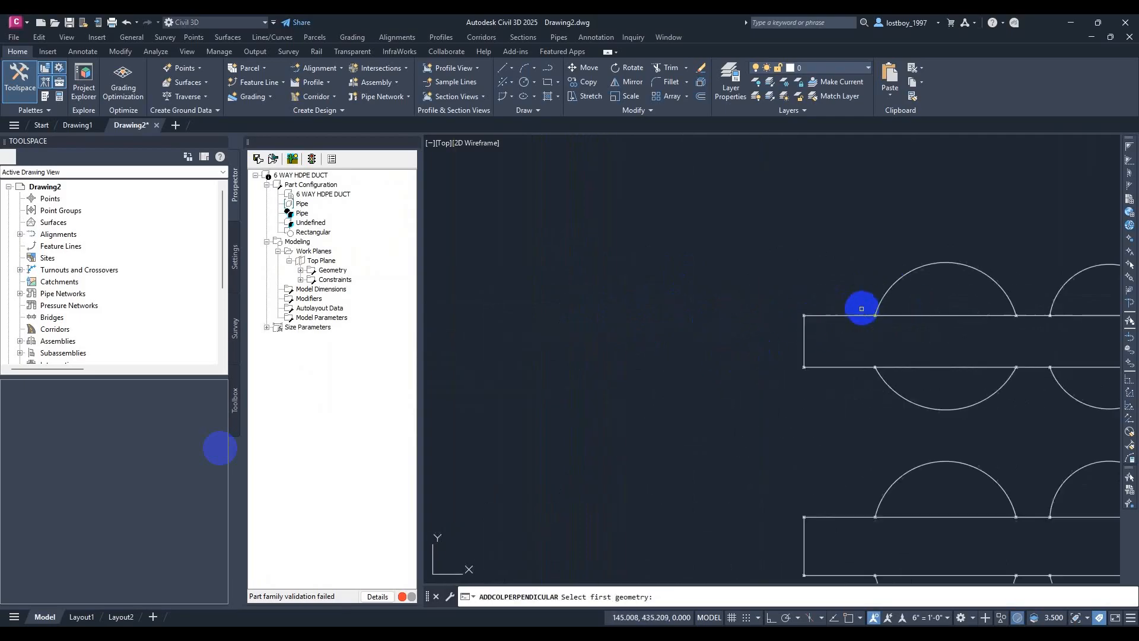
{"action": "left_click", "coordinate": [804, 332]}
{"action": "scroll", "coordinate": [854, 332], "scroll_direction": "down", "scroll_amount": 3}
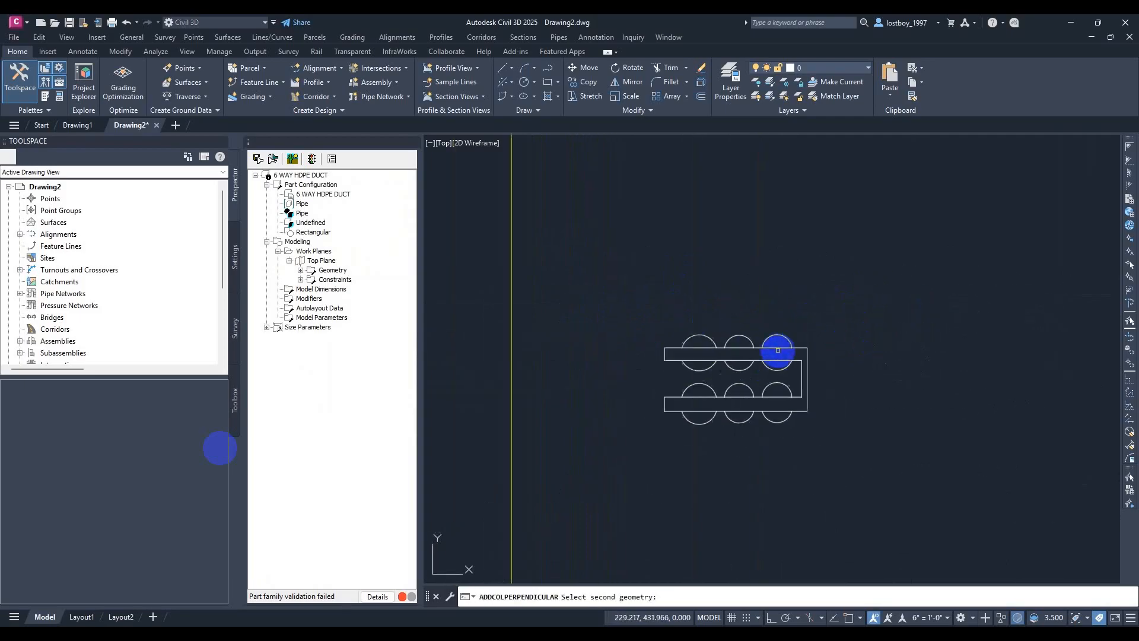
{"action": "left_click", "coordinate": [805, 344]}
Constrain the lower arm's left end edge perpendicular to its outer edge segment before the leftmost duct
{"action": "scroll", "coordinate": [771, 341], "scroll_direction": "down", "scroll_amount": 3}
{"action": "key", "text": "Return"}
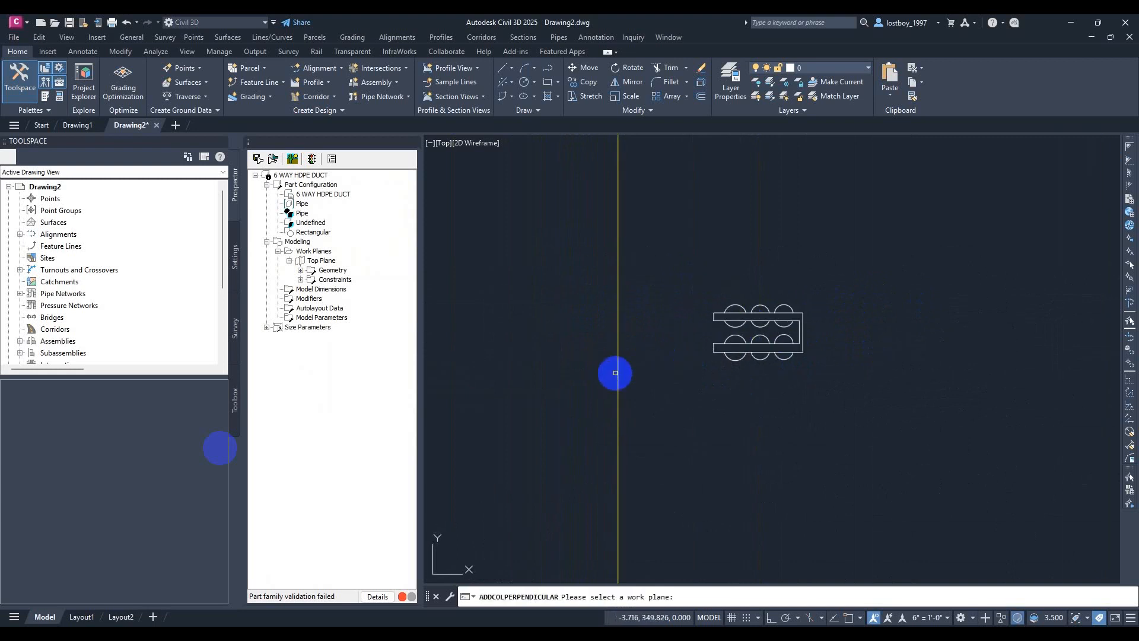
{"action": "left_click", "coordinate": [618, 371]}
{"action": "scroll", "coordinate": [687, 353], "scroll_direction": "up", "scroll_amount": 5}
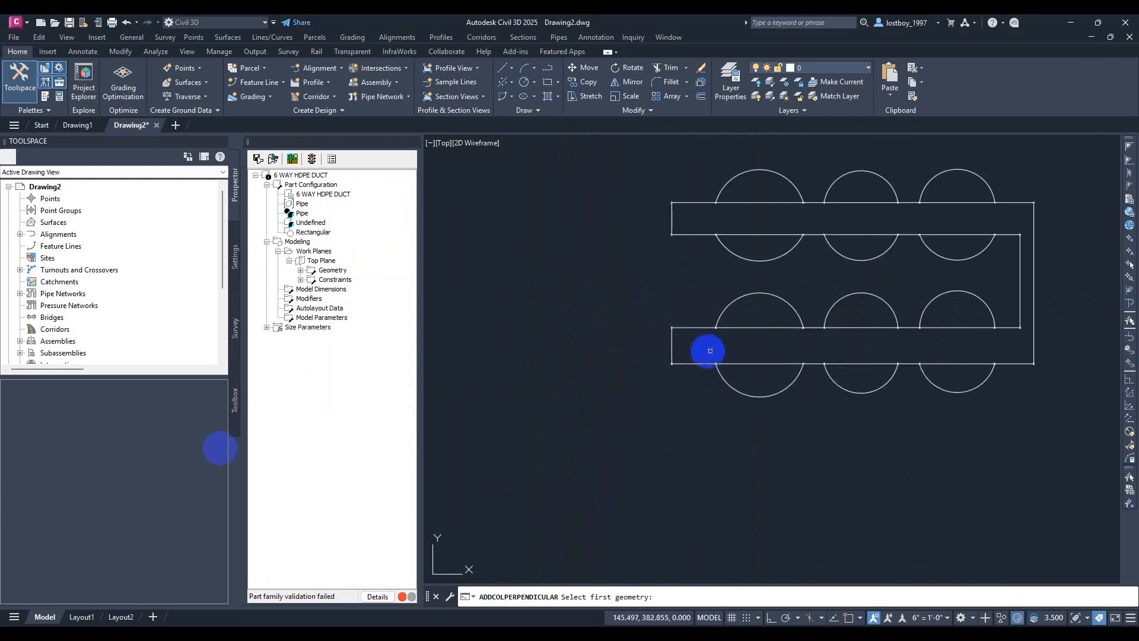
{"action": "left_click", "coordinate": [672, 342]}
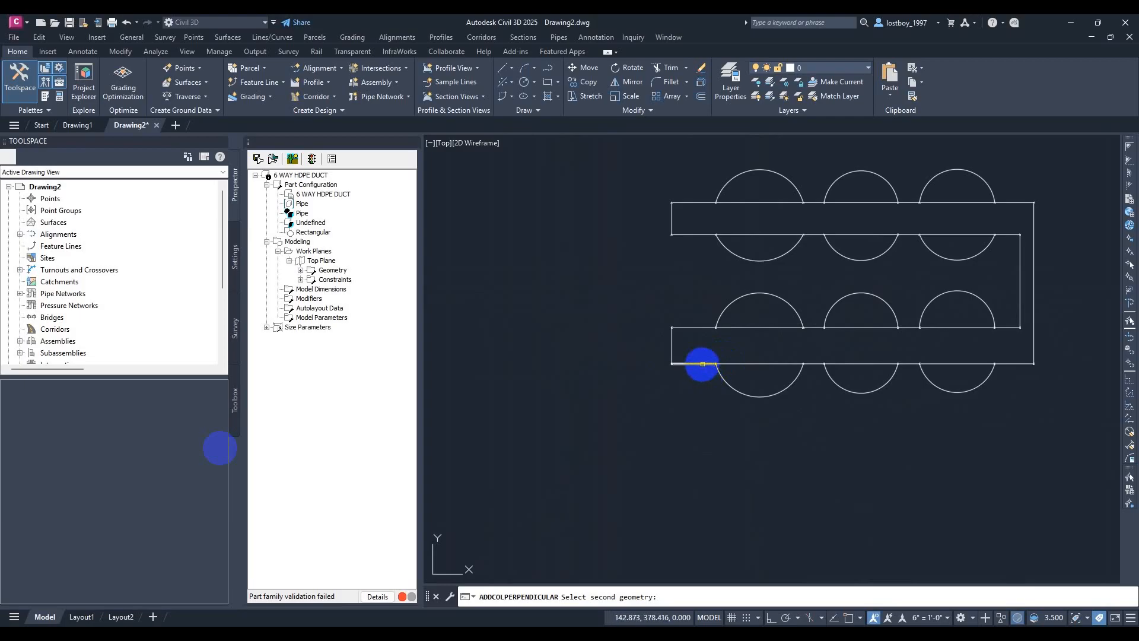
{"action": "left_click", "coordinate": [702, 364]}
Constrain the lower arm's left end edge perpendicular to its outer edge segment at the leftmost duct
{"action": "scroll", "coordinate": [703, 363], "scroll_direction": "down", "scroll_amount": 5}
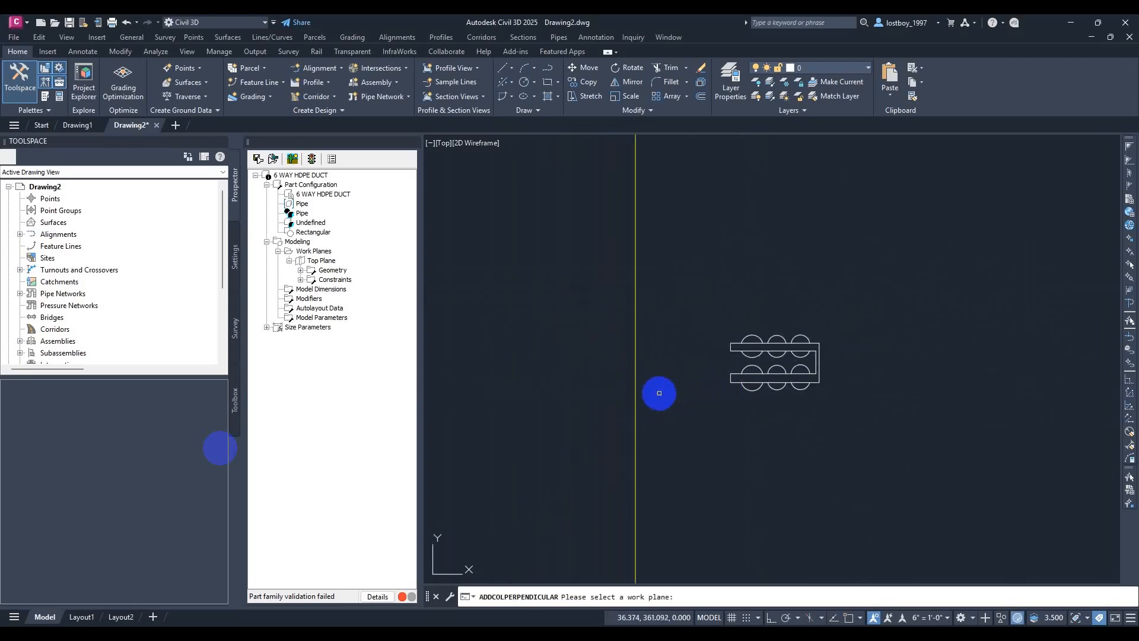
{"action": "left_click", "coordinate": [634, 378]}
{"action": "scroll", "coordinate": [744, 379], "scroll_direction": "up", "scroll_amount": 4}
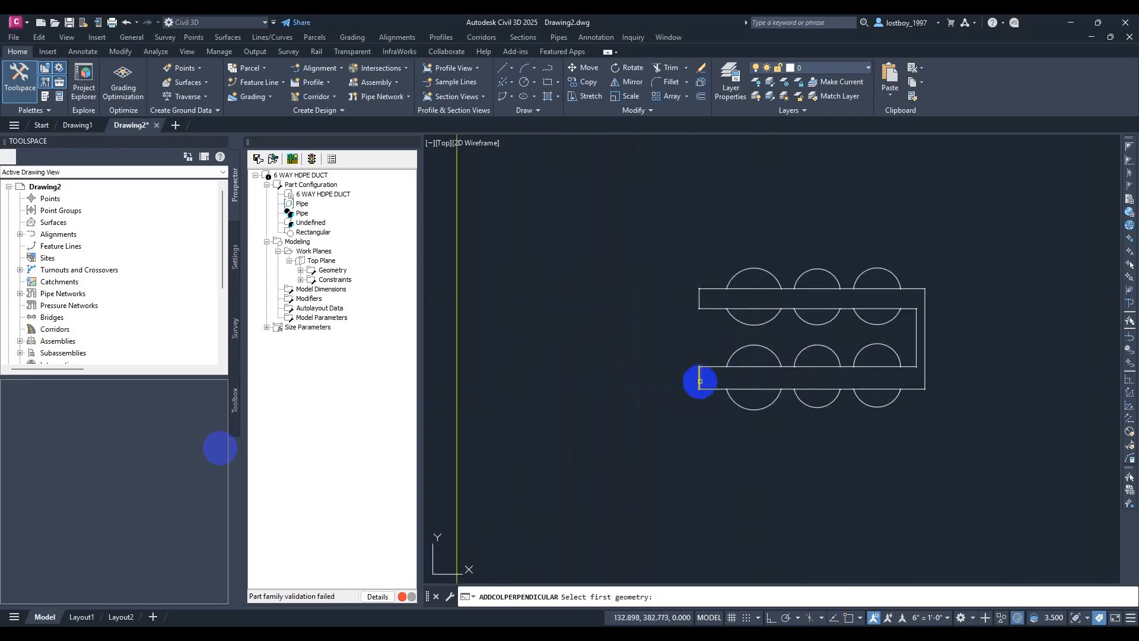
{"action": "left_click", "coordinate": [700, 381]}
{"action": "left_click", "coordinate": [758, 388]}
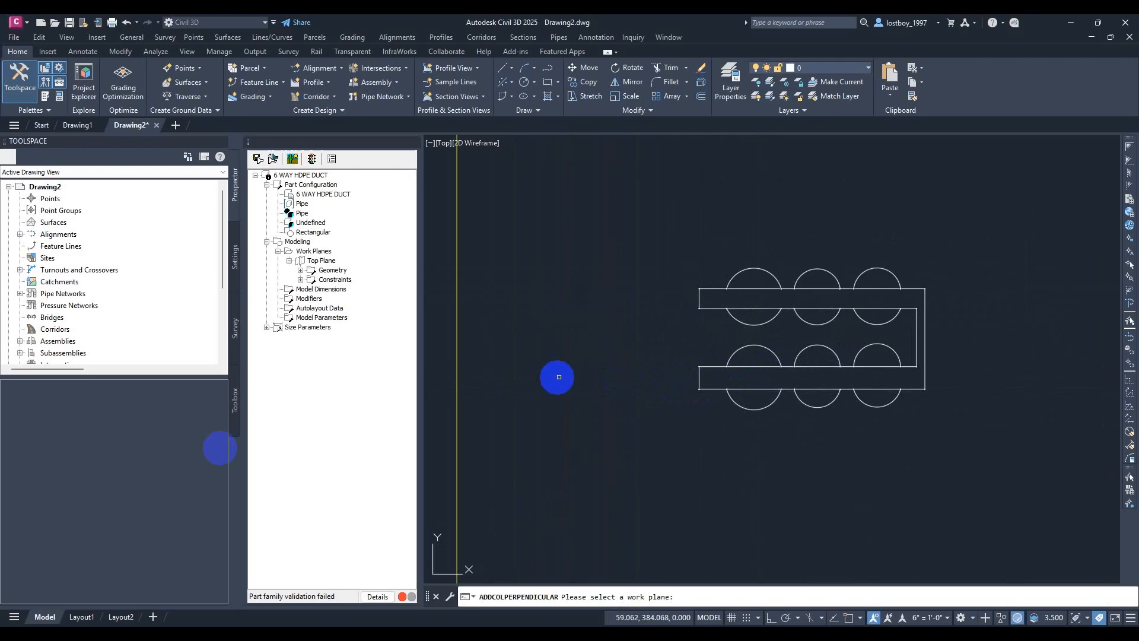
Constrain the lower arm's left end edge perpendicular to its outer edge segments in the gap before the middle duct and at the middle duct
{"action": "left_click", "coordinate": [457, 358]}
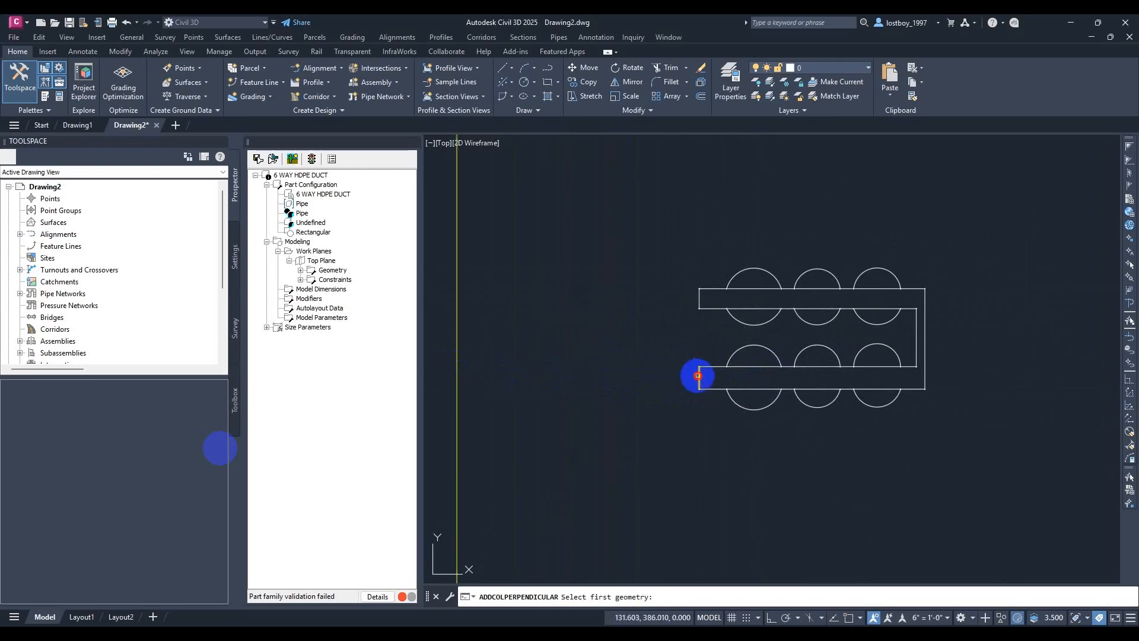
{"action": "left_click", "coordinate": [698, 375]}
{"action": "left_click", "coordinate": [789, 388]}
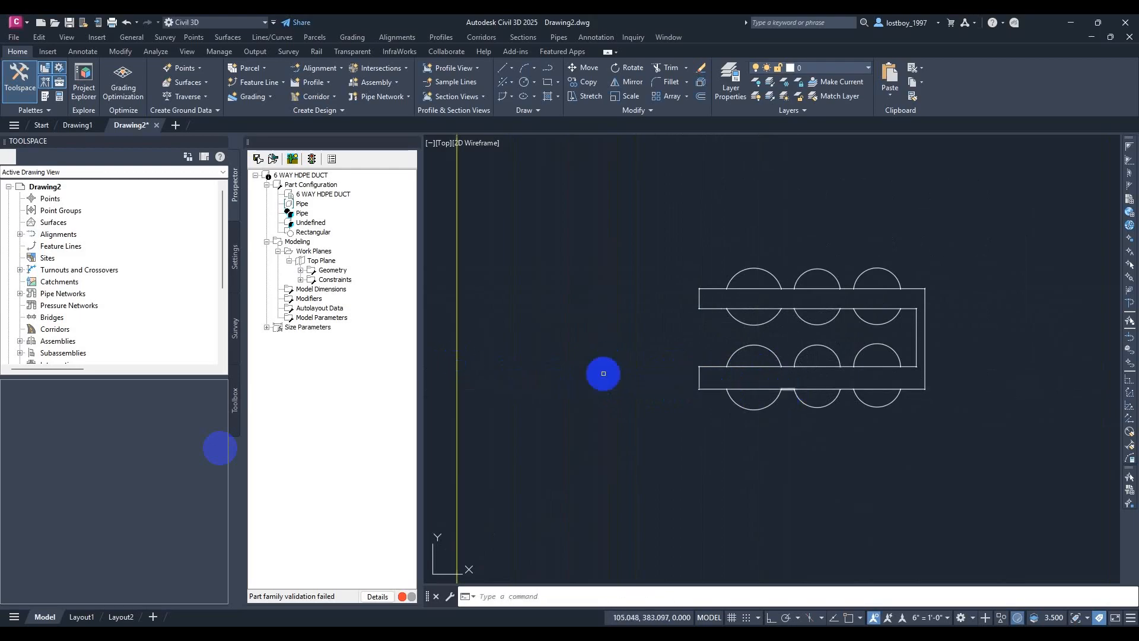
{"action": "left_click", "coordinate": [458, 358]}
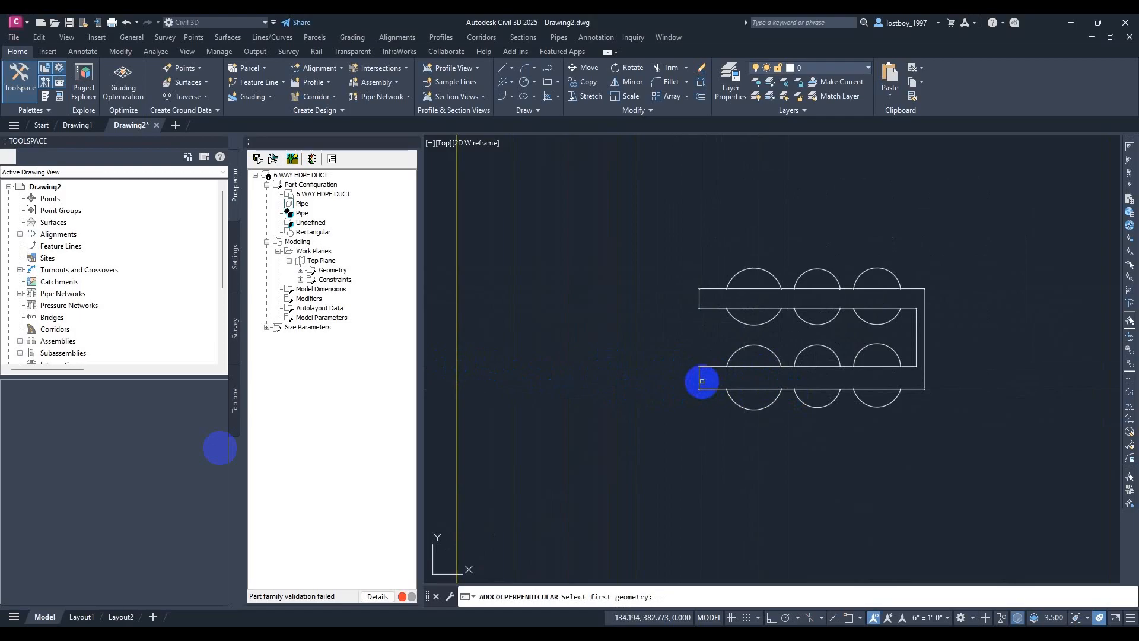
{"action": "left_click", "coordinate": [700, 380]}
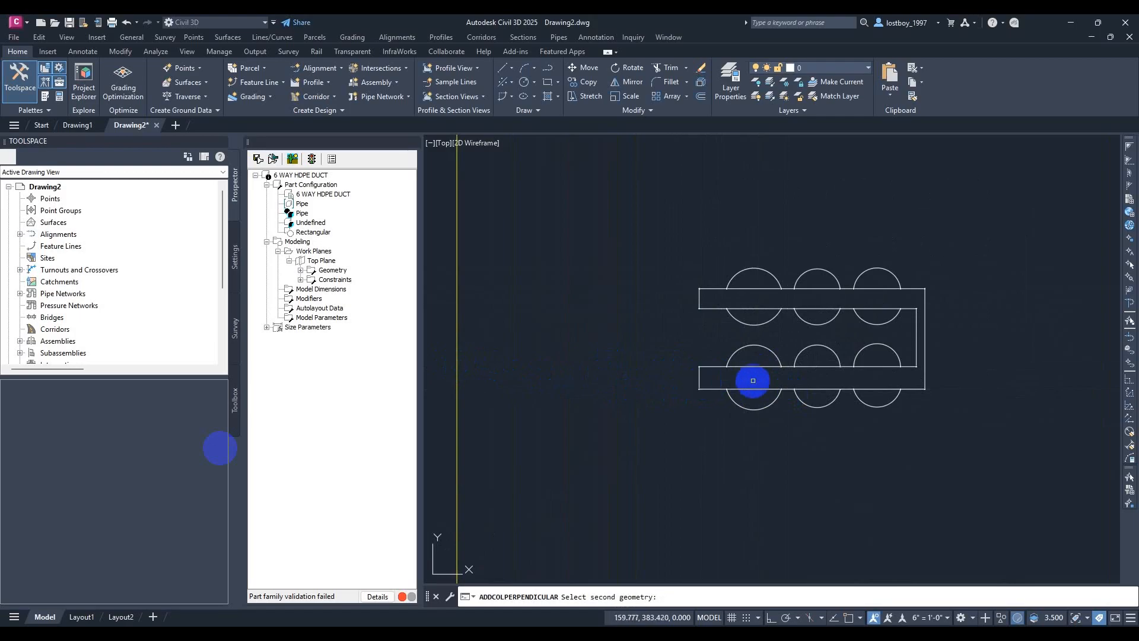
{"action": "left_click", "coordinate": [810, 389]}
Constrain the lower arm's left end edge perpendicular to its outer edge segments in the gap before the rightmost duct and at the rightmost duct
{"action": "left_click", "coordinate": [458, 358]}
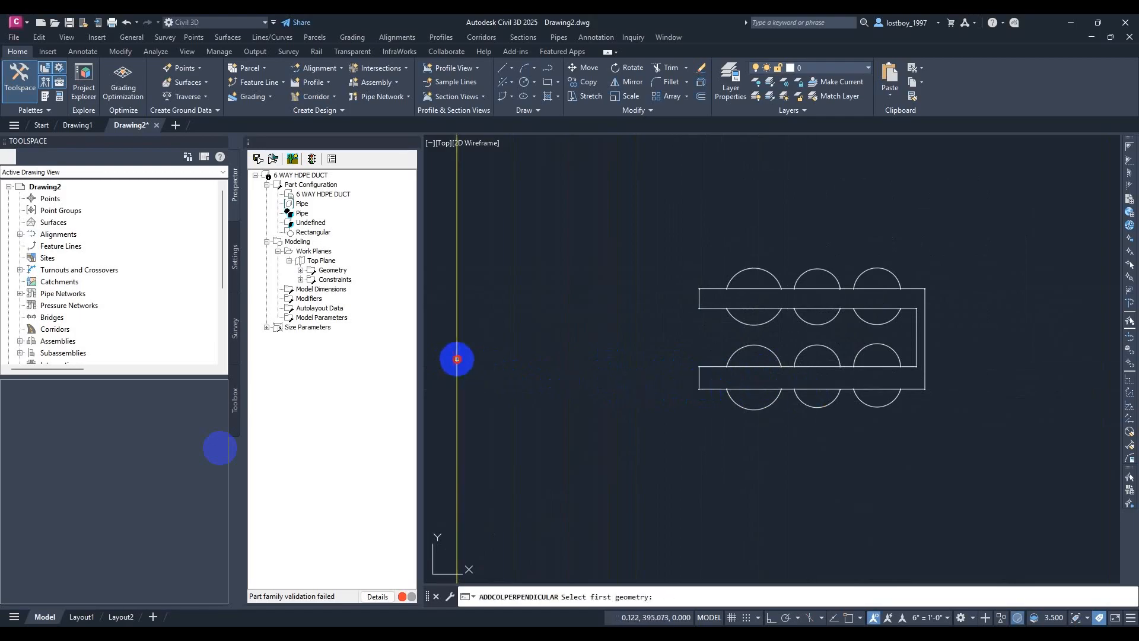
{"action": "left_click", "coordinate": [699, 377]}
{"action": "left_click", "coordinate": [846, 388]}
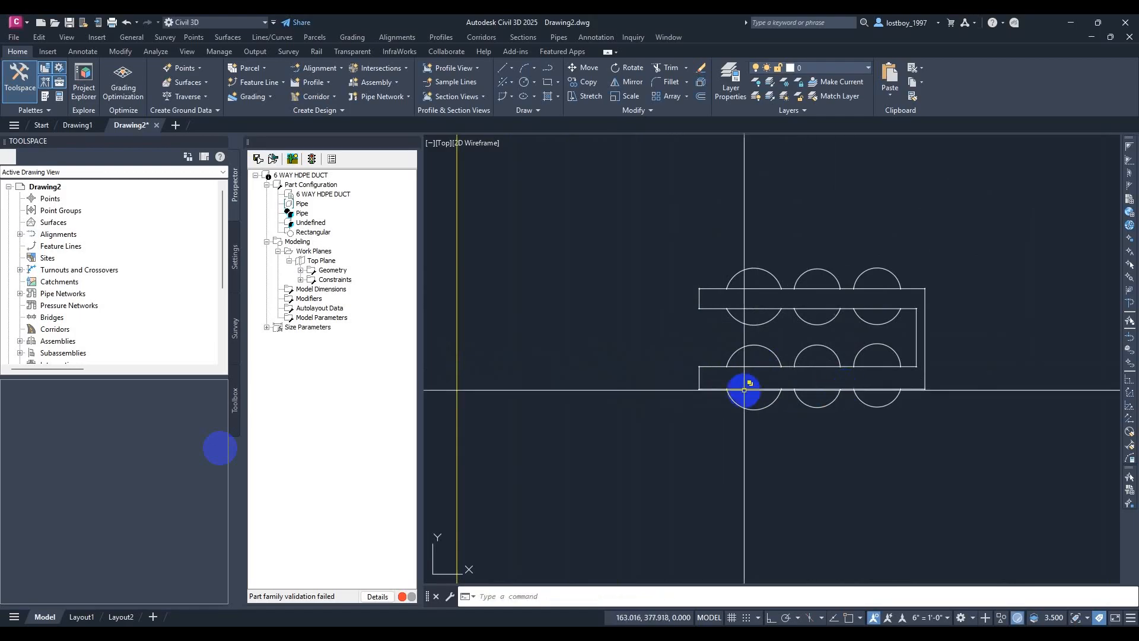
{"action": "key", "text": "Return"}
{"action": "left_click", "coordinate": [457, 373]}
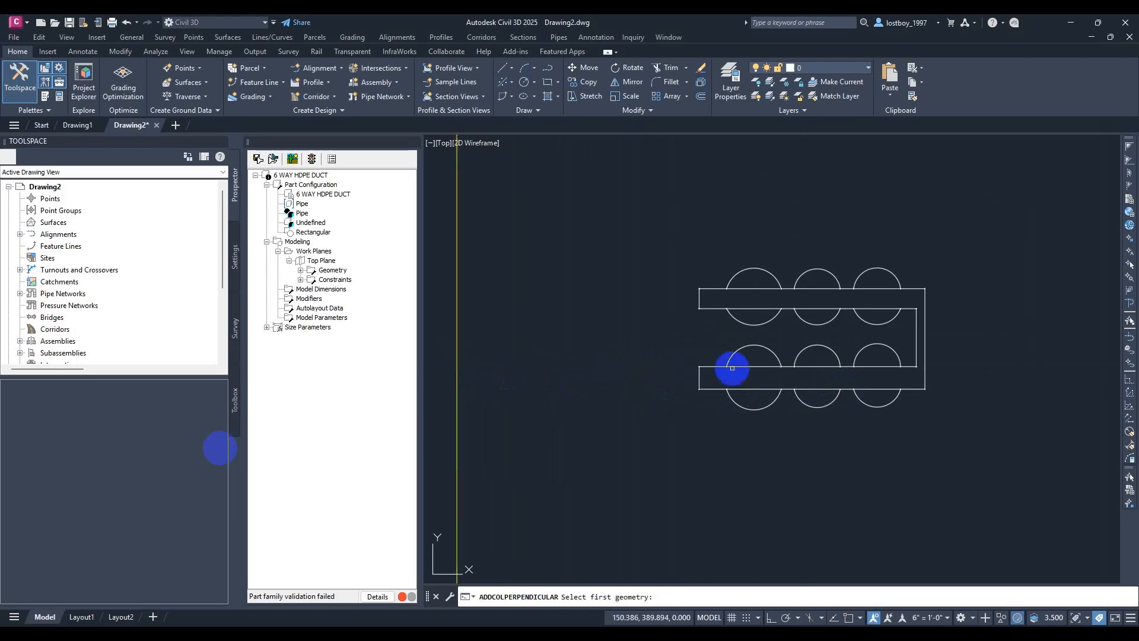
{"action": "left_click", "coordinate": [699, 374]}
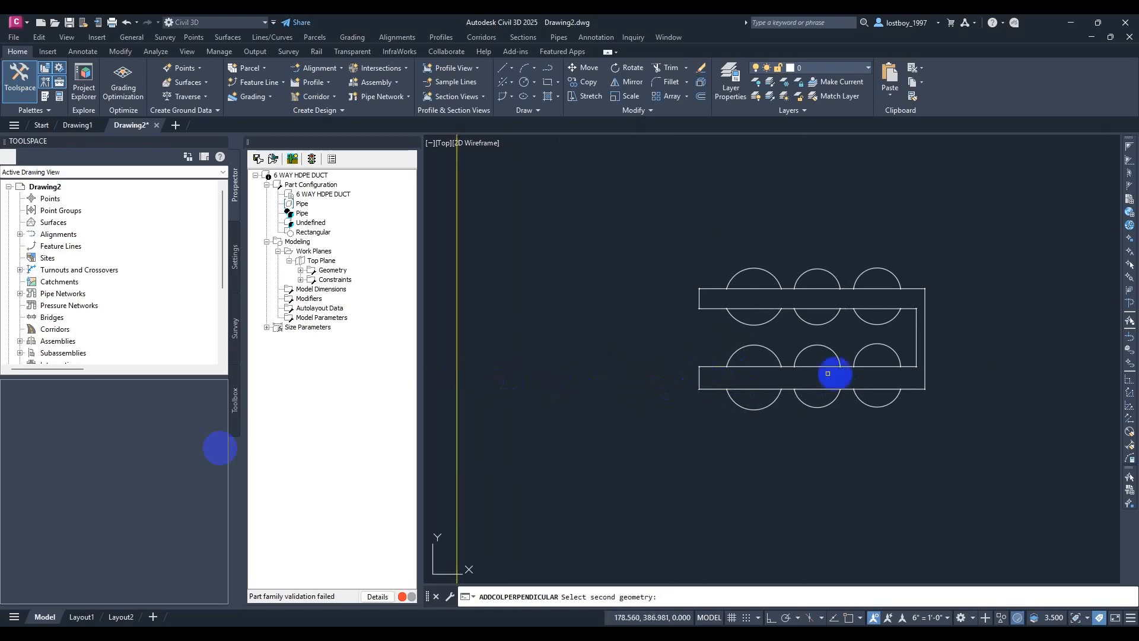
{"action": "left_click", "coordinate": [875, 388]}
Constrain the lower arm's left end edge perpendicular to its outer edge segment after the rightmost duct
{"action": "key", "text": "Return"}
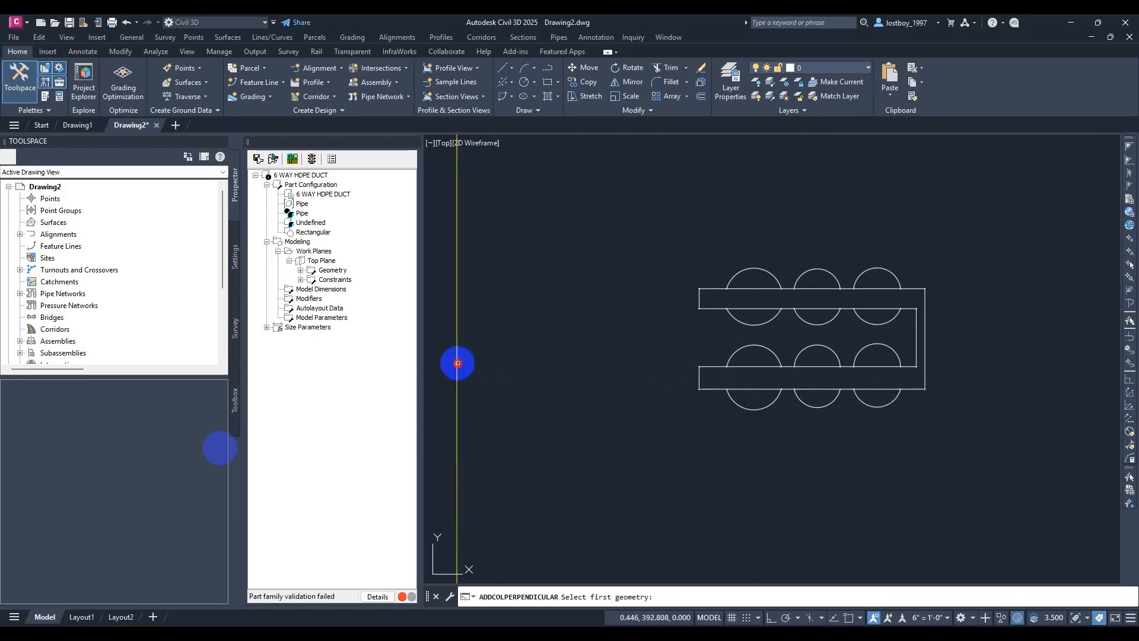
{"action": "left_click", "coordinate": [700, 376]}
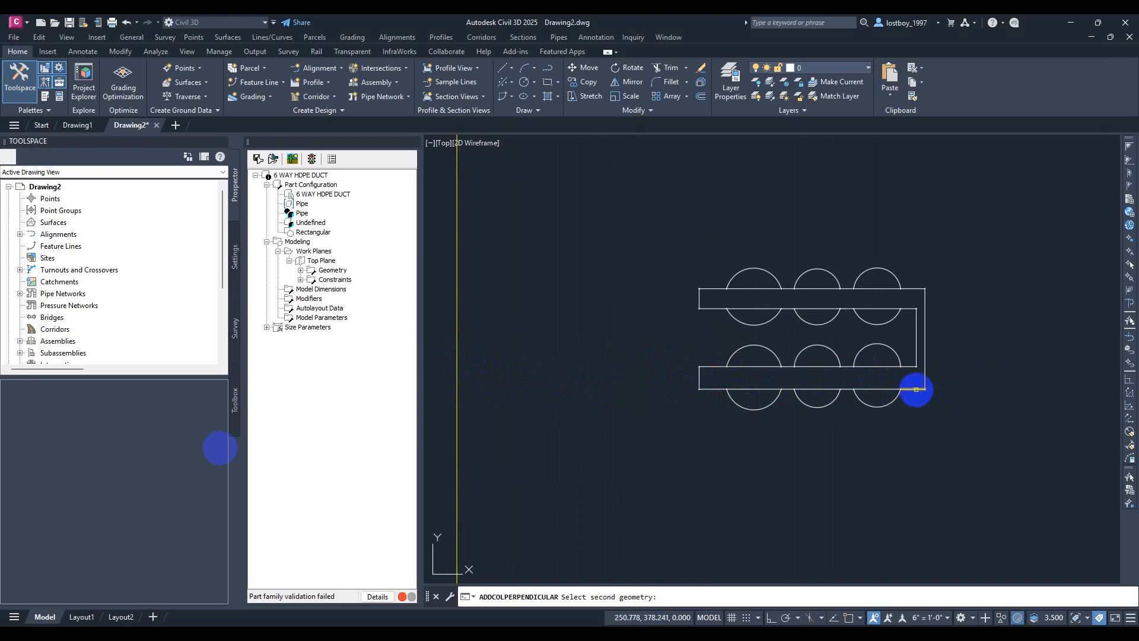
{"action": "left_click", "coordinate": [916, 390]}
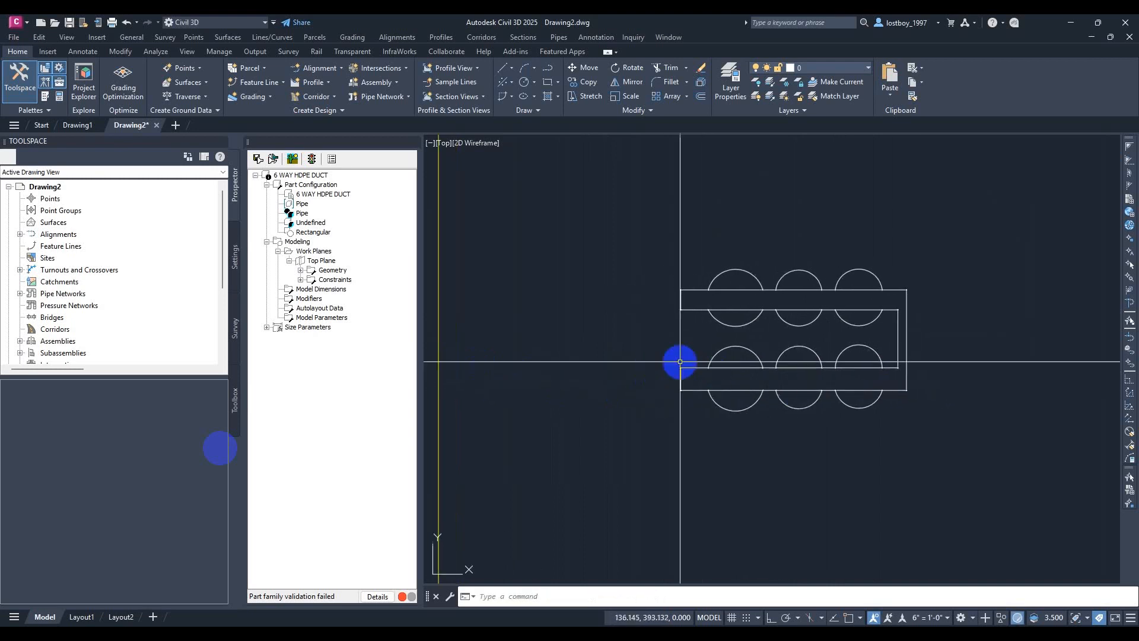
{"action": "right_click", "coordinate": [315, 266]}
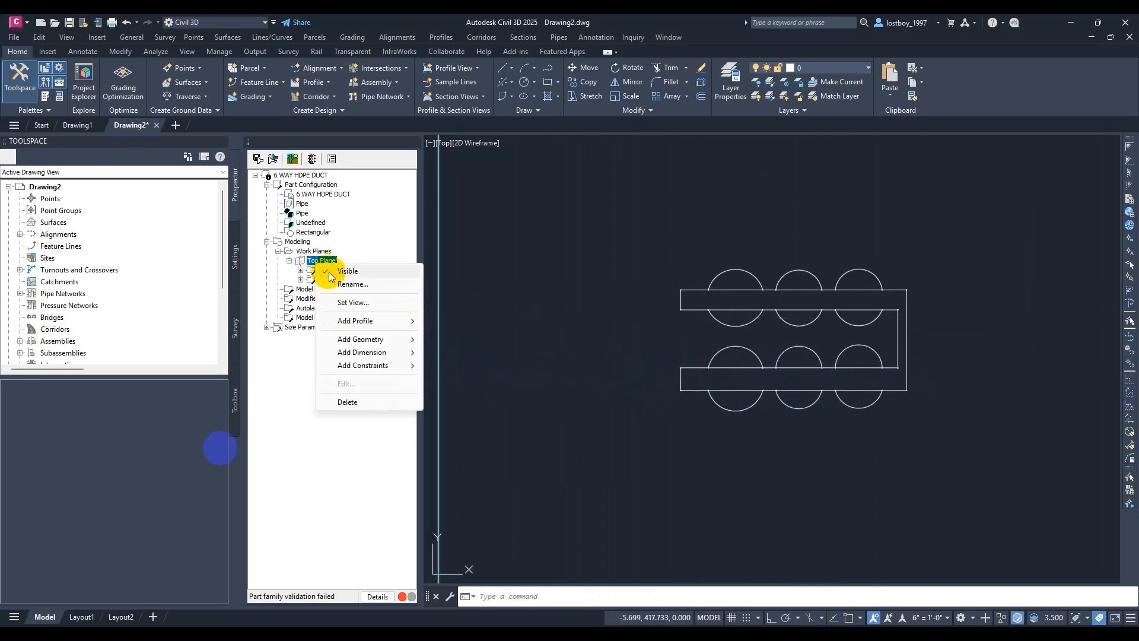
{"action": "mouse_move", "coordinate": [384, 366]}
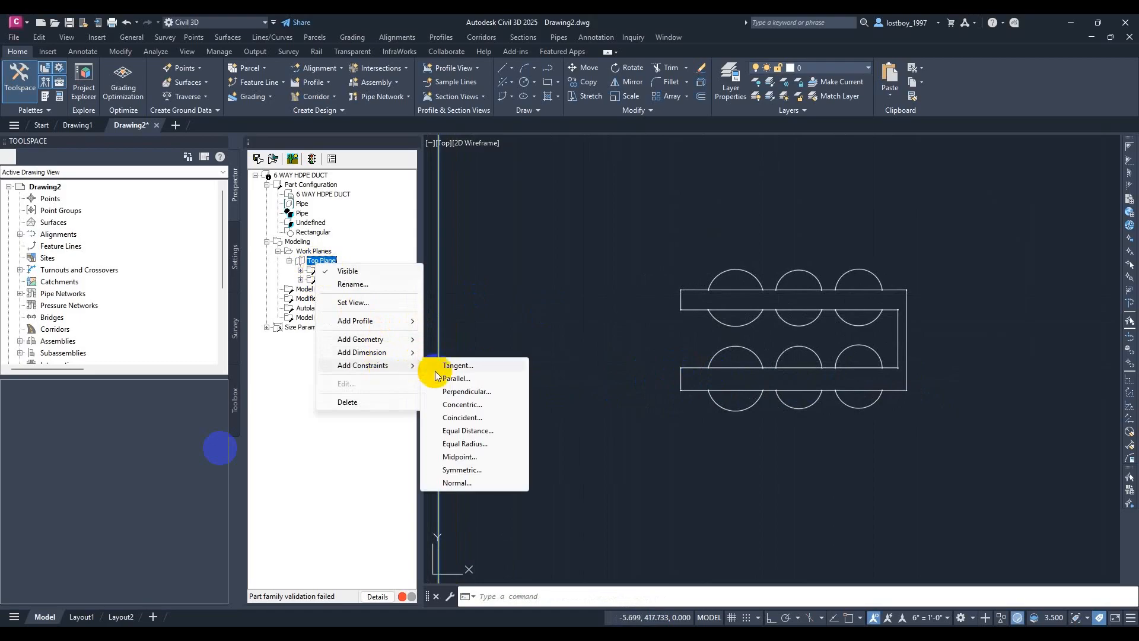
{"action": "left_click", "coordinate": [456, 379]}
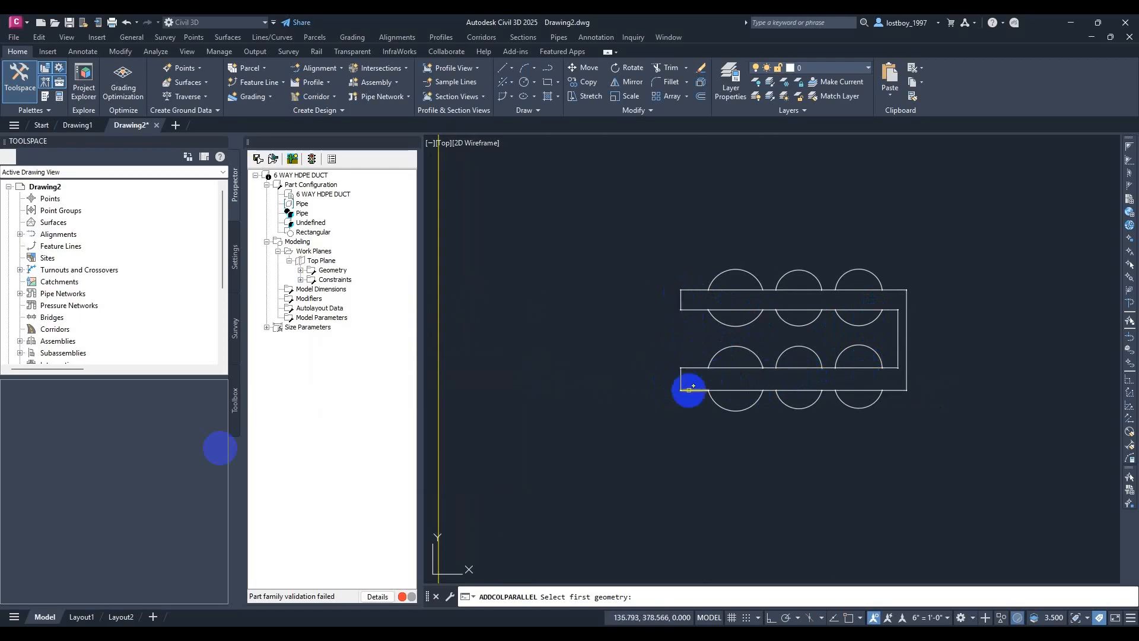
{"action": "key", "text": "Escape"}
Go through the Top Plane's perpendicular constraints one by one and check which outline segments each one links
{"action": "scroll", "coordinate": [747, 339], "scroll_direction": "up", "scroll_amount": 4}
{"action": "scroll", "coordinate": [751, 340], "scroll_direction": "down", "scroll_amount": 5}
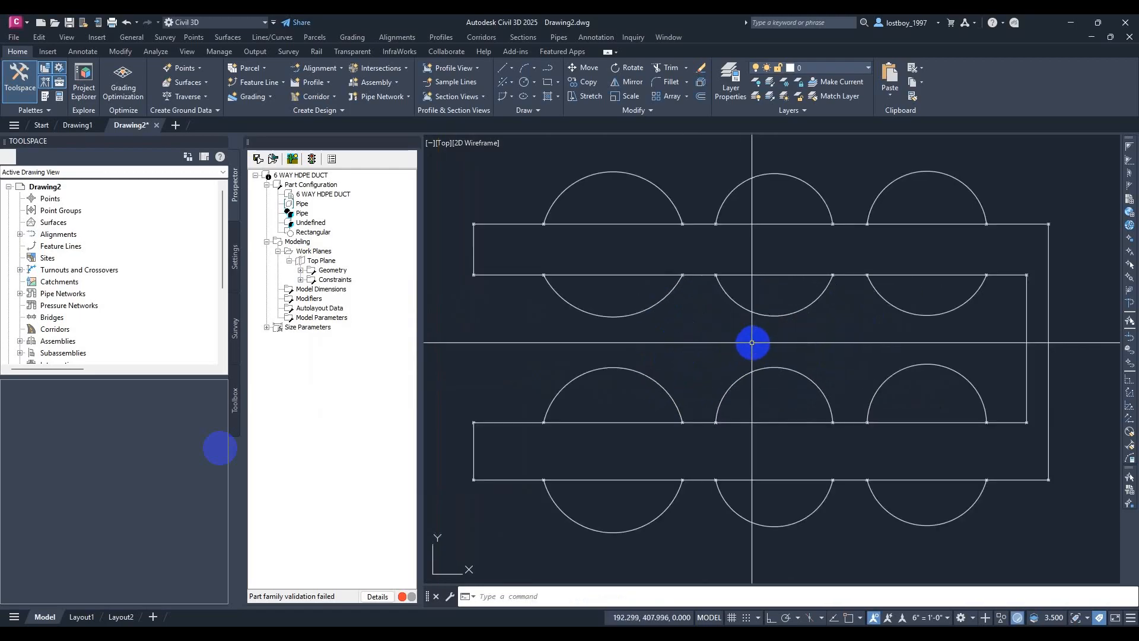
{"action": "scroll", "coordinate": [817, 364], "scroll_direction": "up", "scroll_amount": 3}
{"action": "middle_click_drag", "start_coordinate": [817, 364], "coordinate": [829, 371]}
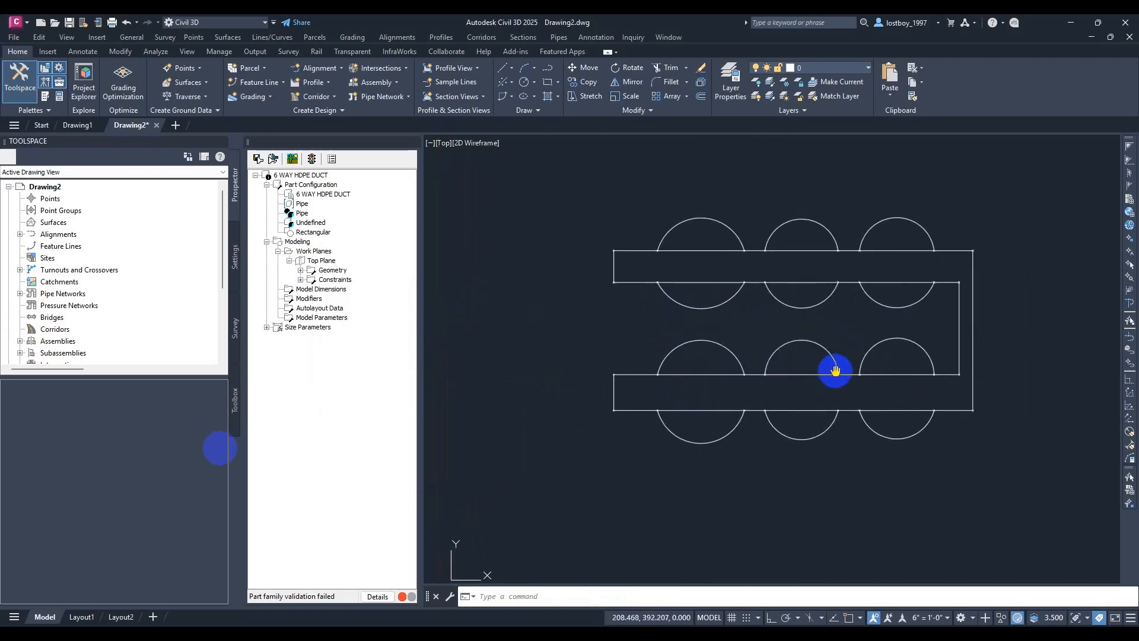
{"action": "left_click", "coordinate": [302, 280]}
{"action": "scroll", "coordinate": [389, 389], "scroll_direction": "down", "scroll_amount": 15}
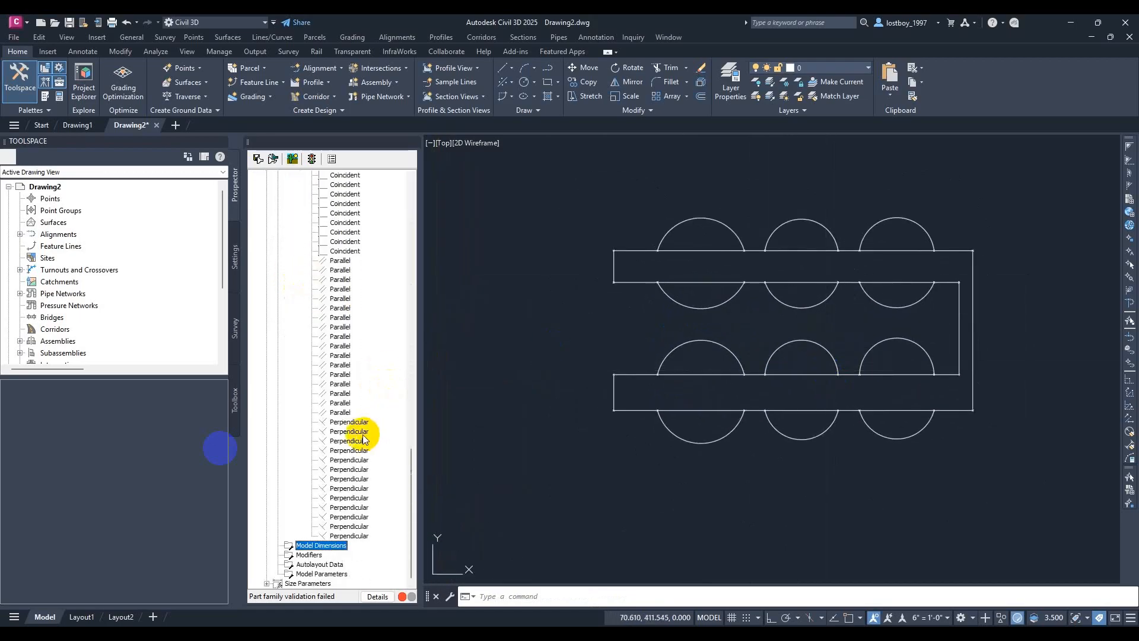
{"action": "left_click", "coordinate": [355, 431]}
{"action": "key", "text": "Down"}
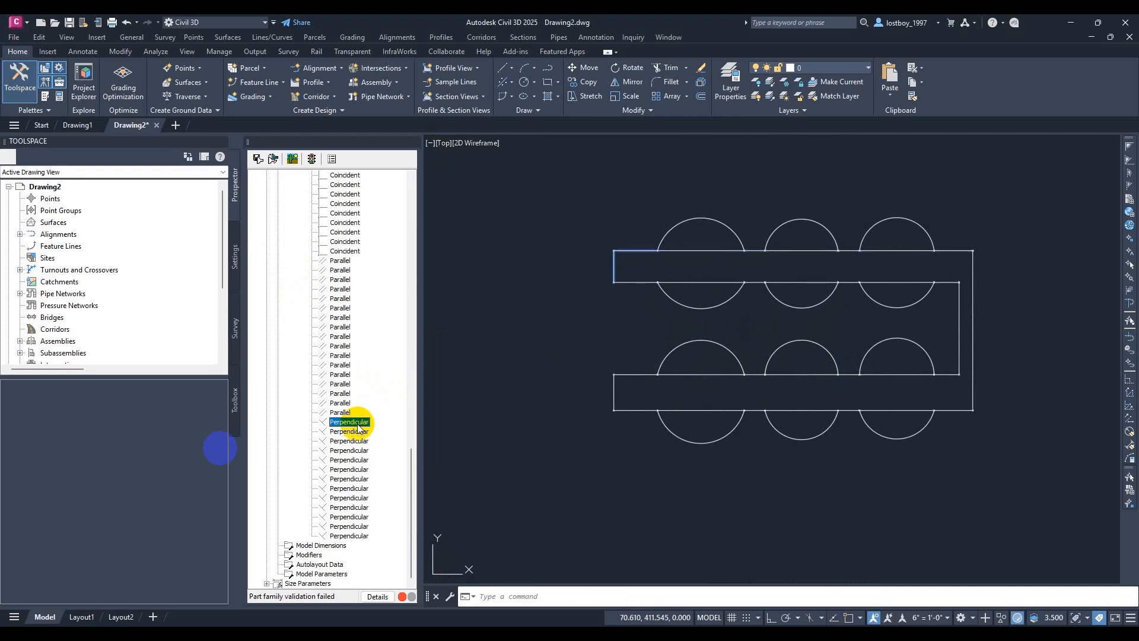
{"action": "key", "text": "Down"}
{"action": "key", "text": "Down"}
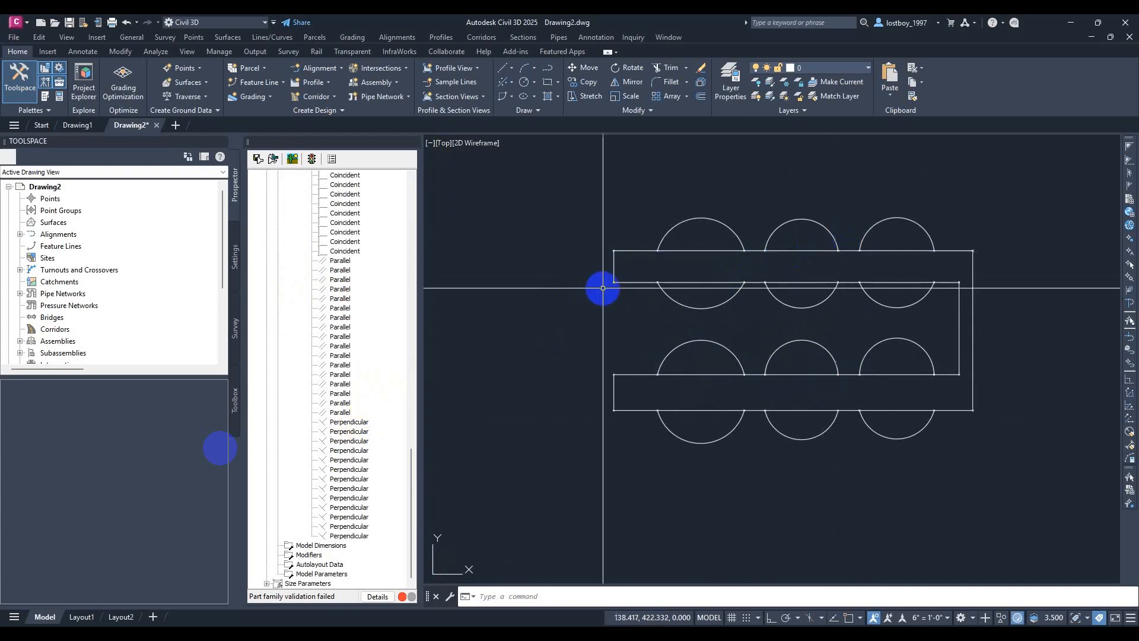
{"action": "left_click", "coordinate": [350, 431]}
{"action": "key", "text": "Down"}
{"action": "key", "text": "Down"}
{"action": "key", "text": "Down"}
{"action": "key", "text": "Down"}
{"action": "key", "text": "Down"}
{"action": "key", "text": "Down"}
{"action": "key", "text": "Down"}
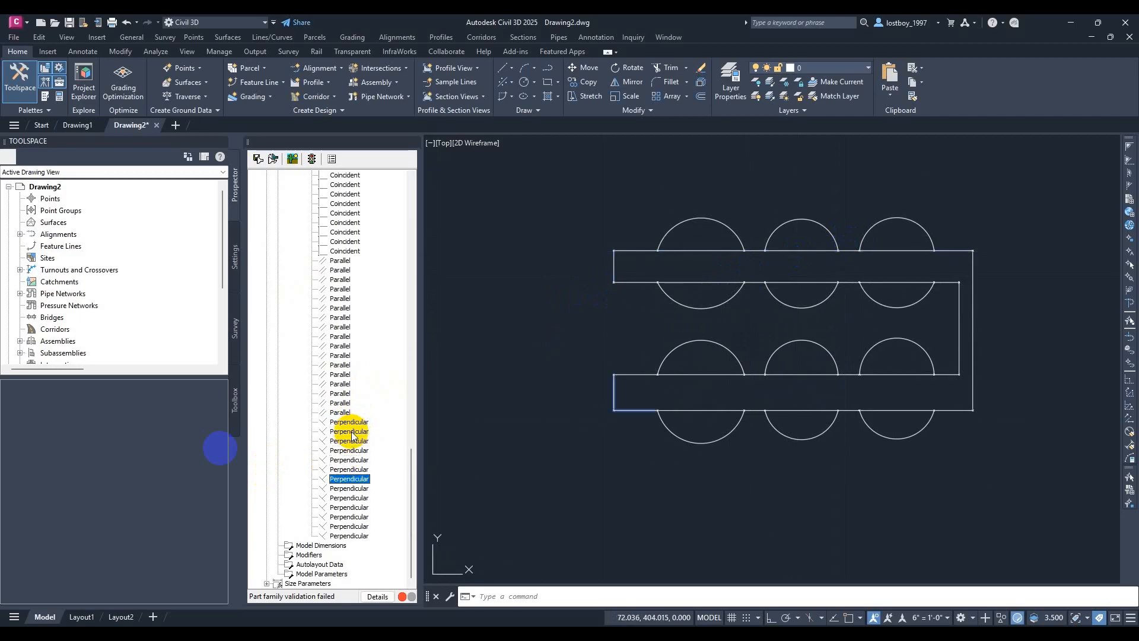
{"action": "key", "text": "Down"}
{"action": "key", "text": "Down"}
{"action": "key", "text": "Down"}
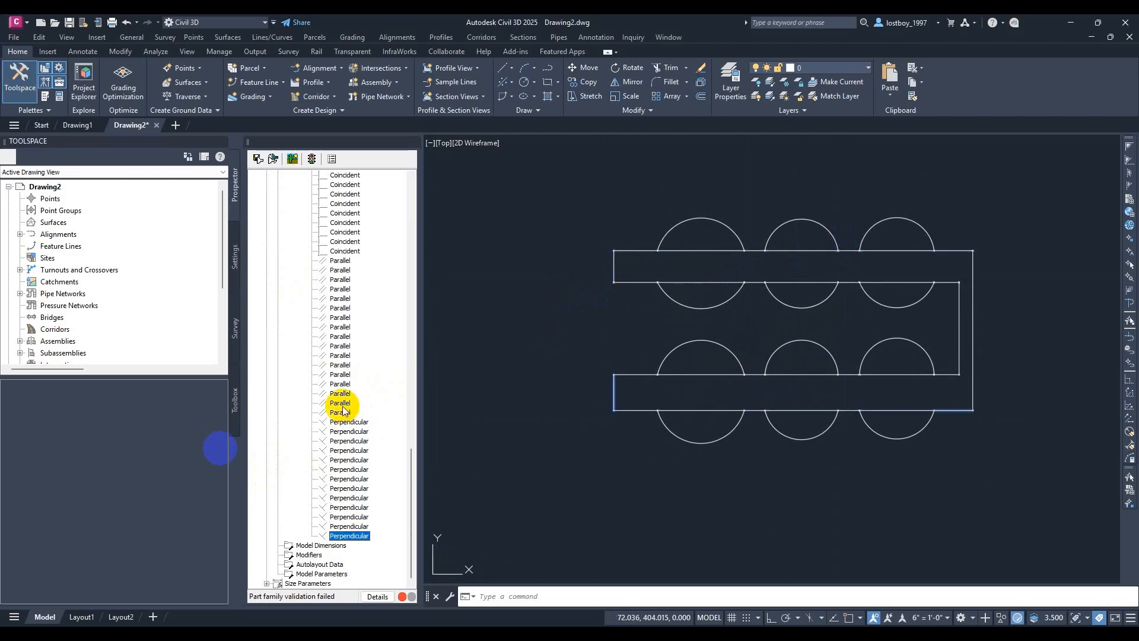
Add a perpendicular constraint between the upper arm's left end edge and its outer edge segment next to the rightmost duct
{"action": "scroll", "coordinate": [336, 292], "scroll_direction": "up", "scroll_amount": 17}
{"action": "scroll", "coordinate": [336, 293], "scroll_direction": "up", "scroll_amount": 5}
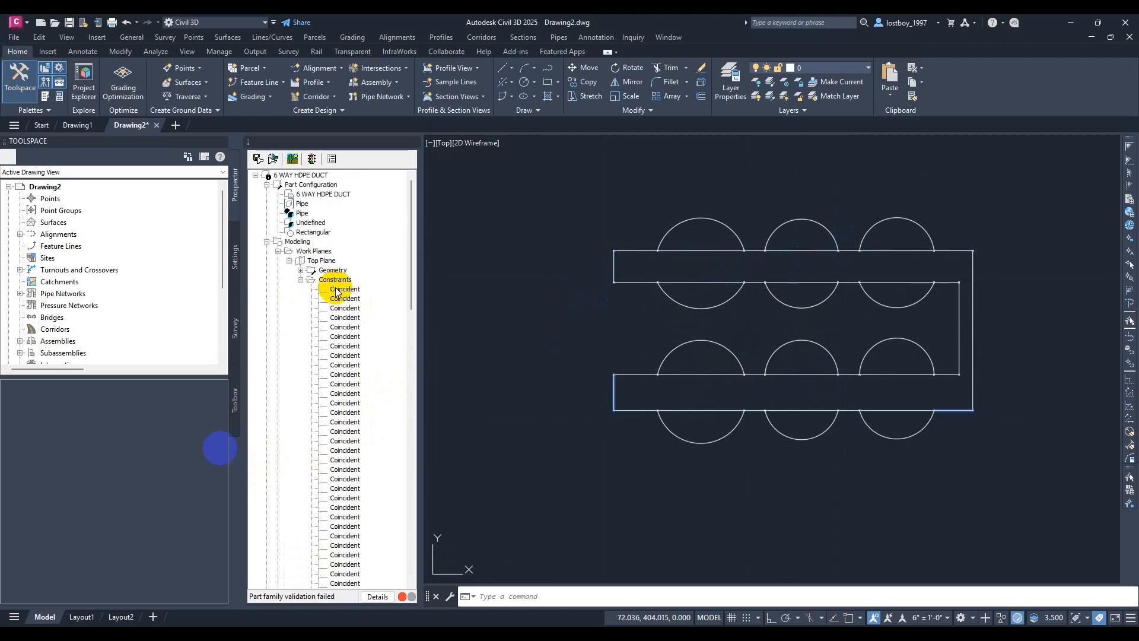
{"action": "left_click", "coordinate": [322, 261]}
{"action": "right_click", "coordinate": [323, 261]}
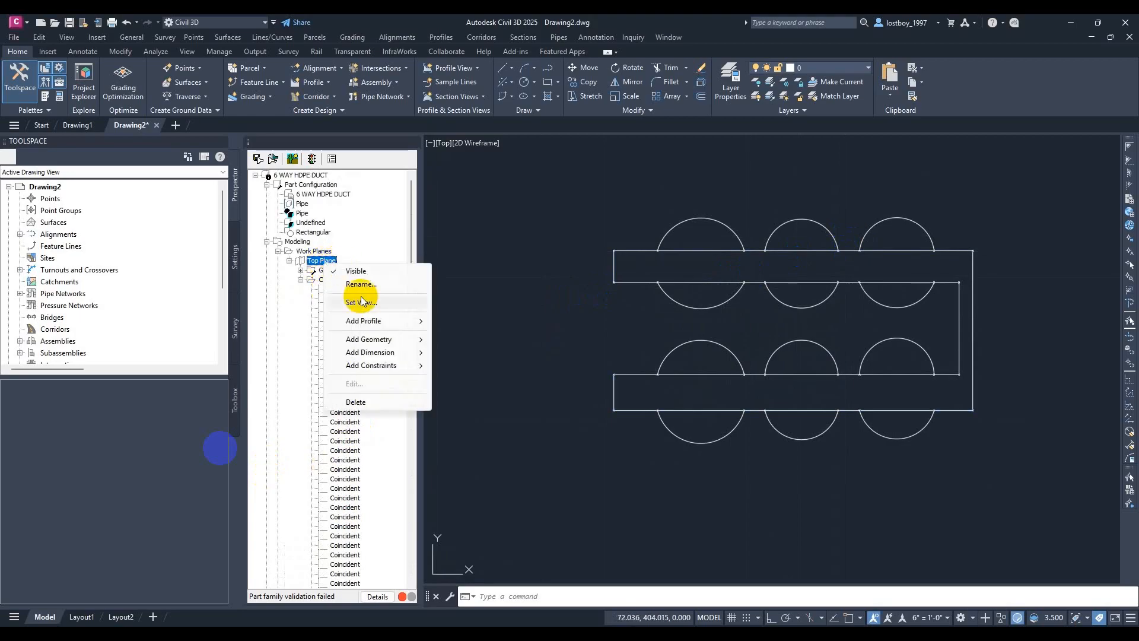
{"action": "mouse_move", "coordinate": [392, 369]}
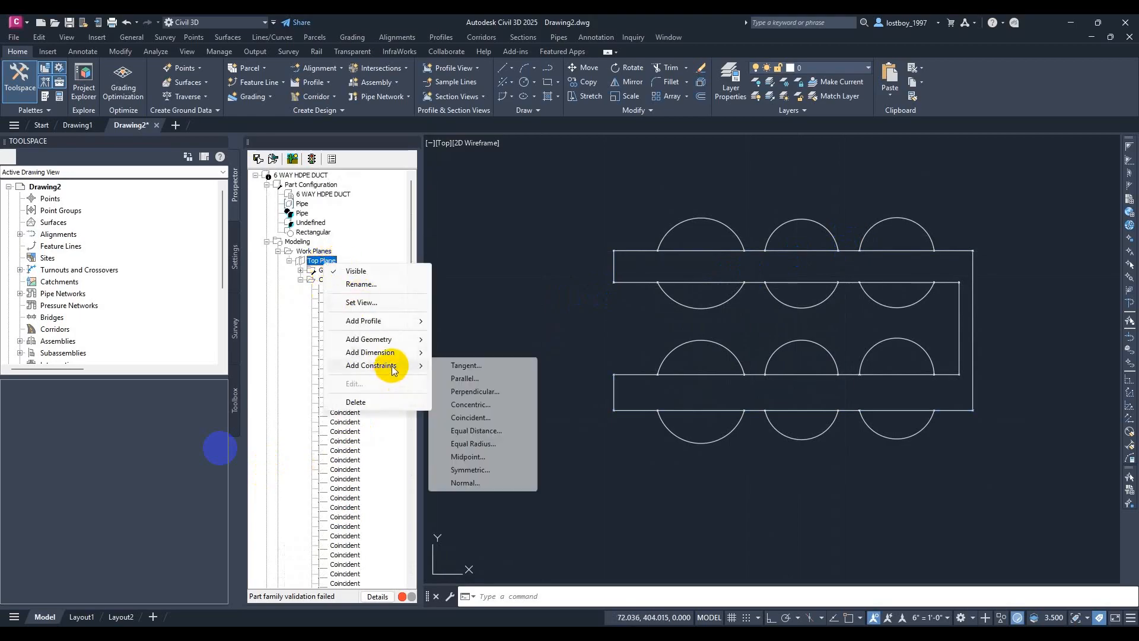
{"action": "left_click", "coordinate": [475, 392]}
{"action": "left_click", "coordinate": [615, 261]}
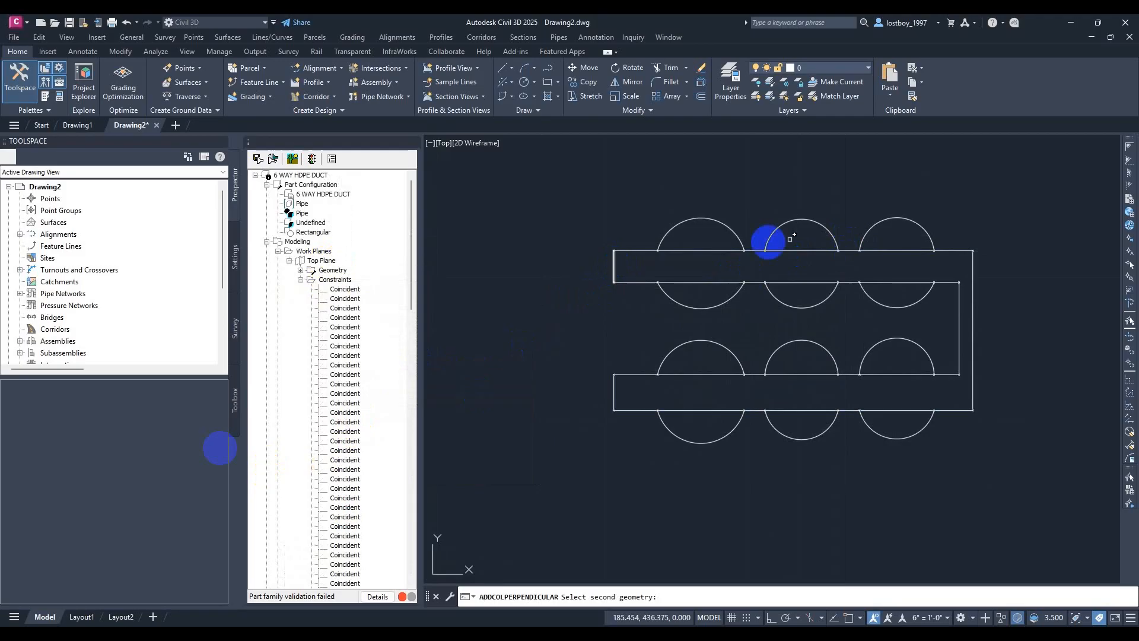
{"action": "left_click", "coordinate": [856, 245]}
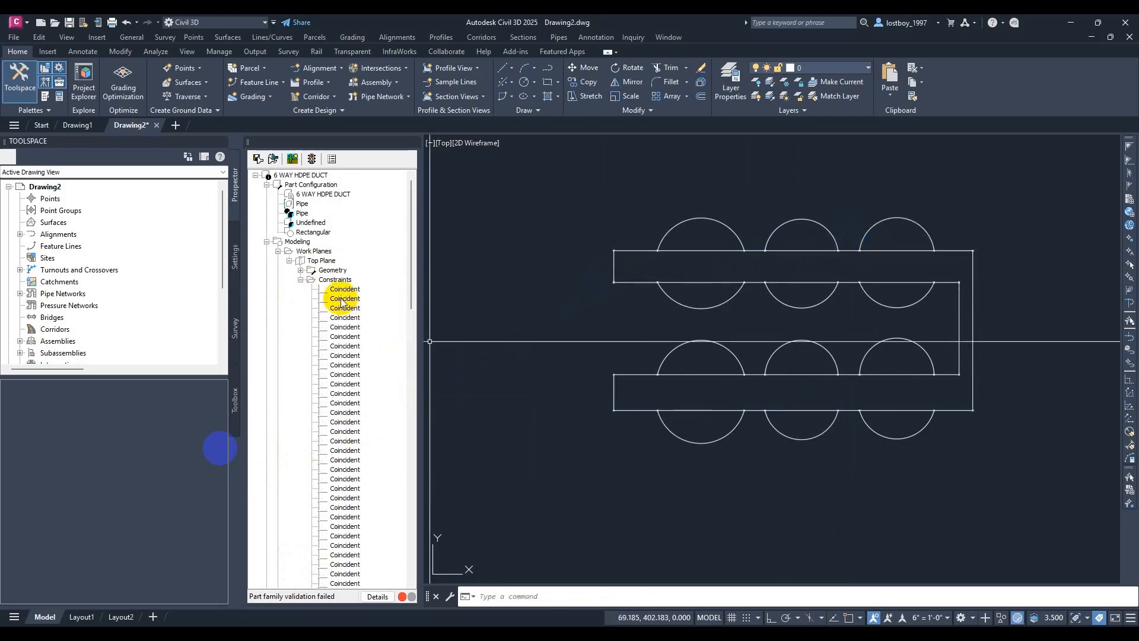
Review the perpendicular constraints again from the last one upward, checking the linked segments on both arms
{"action": "scroll", "coordinate": [344, 297], "scroll_direction": "down", "scroll_amount": 5}
{"action": "left_click_drag", "start_coordinate": [409, 332], "coordinate": [397, 559]}
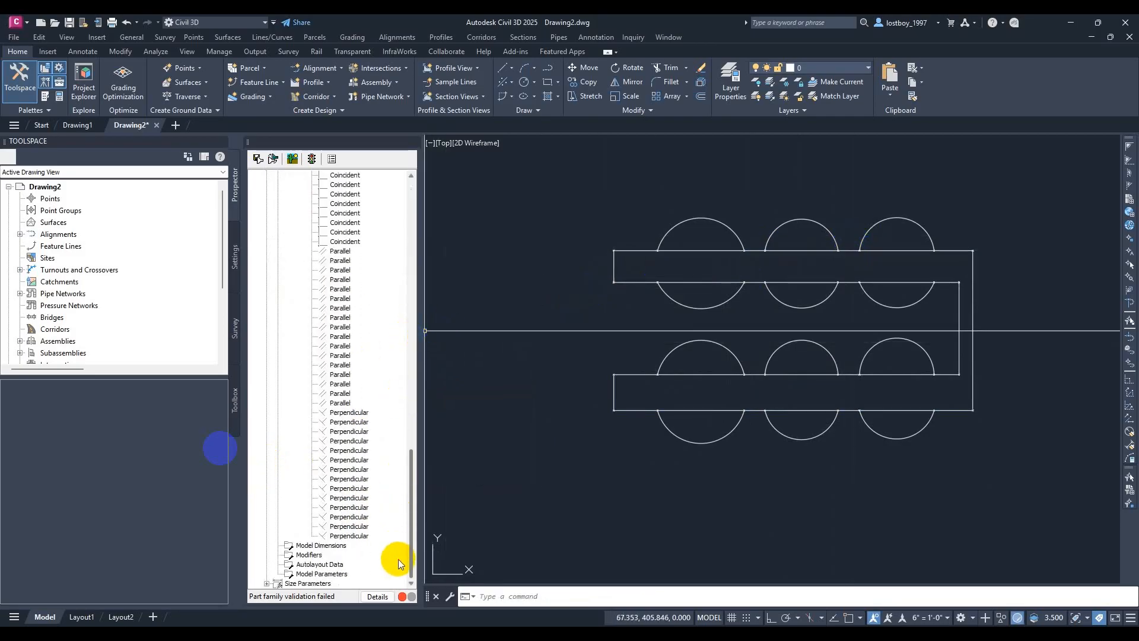
{"action": "left_click", "coordinate": [351, 536]}
{"action": "key", "text": "Up"}
{"action": "key", "text": "Up"}
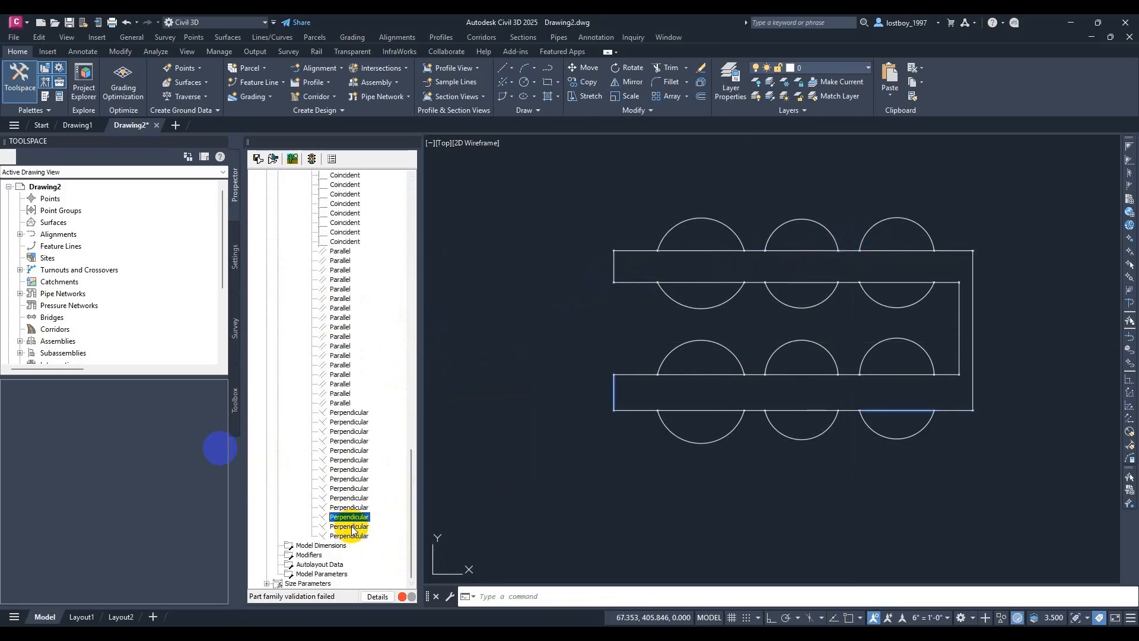
{"action": "key", "text": "Up"}
{"action": "key", "text": "Up"}
{"action": "key", "text": "Up"}
{"action": "key", "text": "Up"}
{"action": "key", "text": "Up"}
{"action": "key", "text": "Up"}
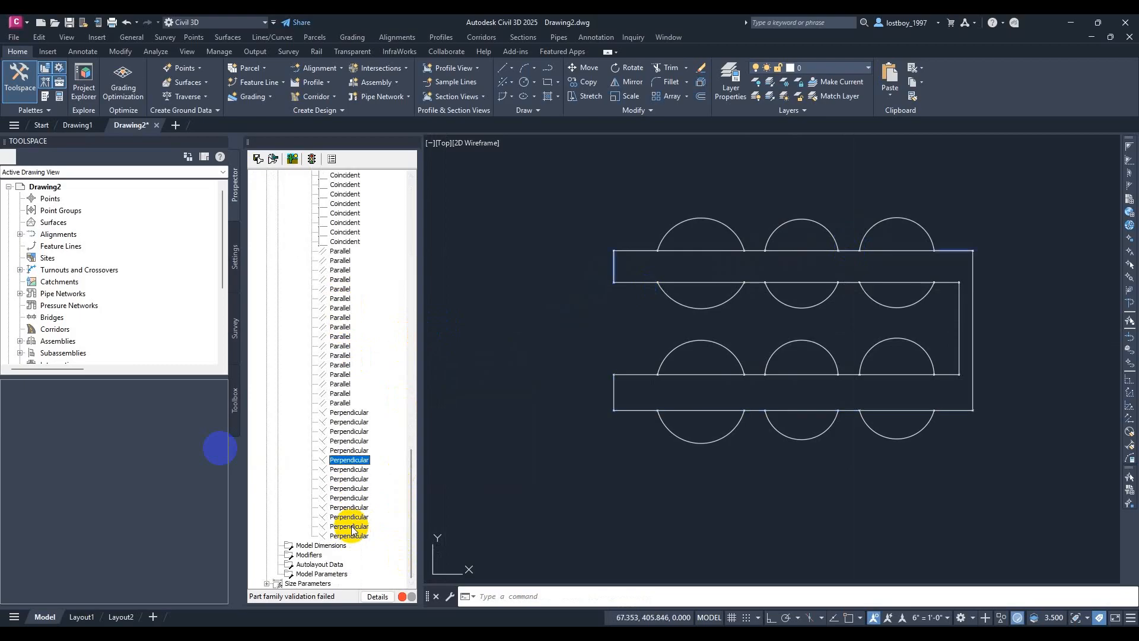
Check the remaining perpendicular constraints upward to the last parallel constraint, noting which outline segments each one links
{"action": "key", "text": "Up"}
{"action": "key", "text": "Up"}
{"action": "key", "text": "Up"}
{"action": "key", "text": "Up"}
{"action": "key", "text": "Up"}
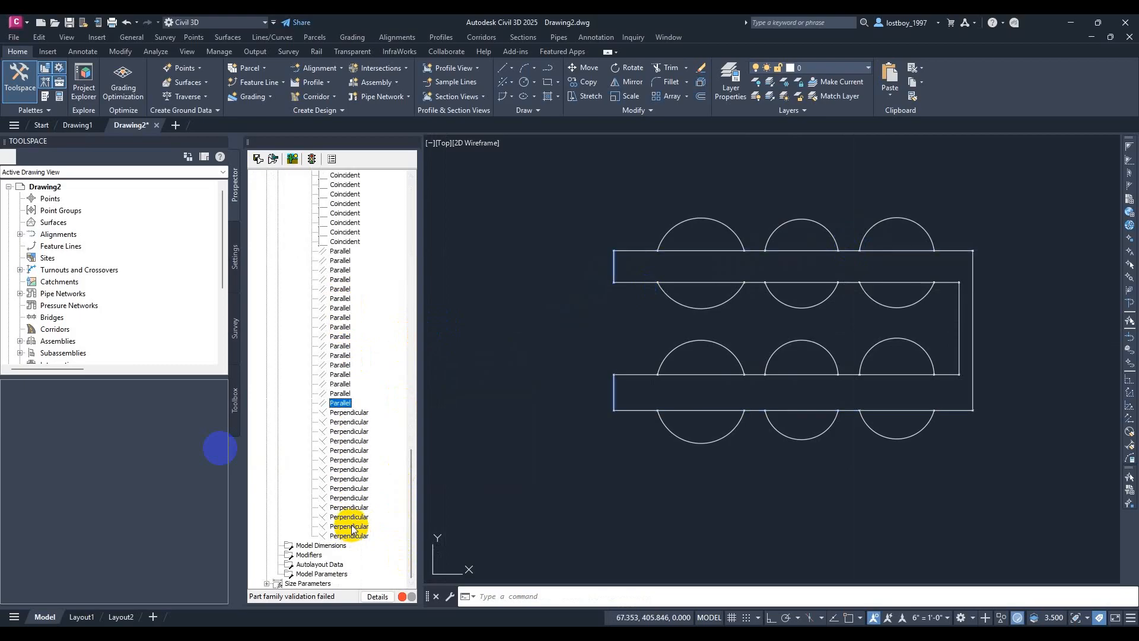
Try to add an equal radius constraint on the Top Plane between the upper and lower arcs of the upper arm's leftmost duct
{"action": "scroll", "coordinate": [314, 319], "scroll_direction": "up", "scroll_amount": 15}
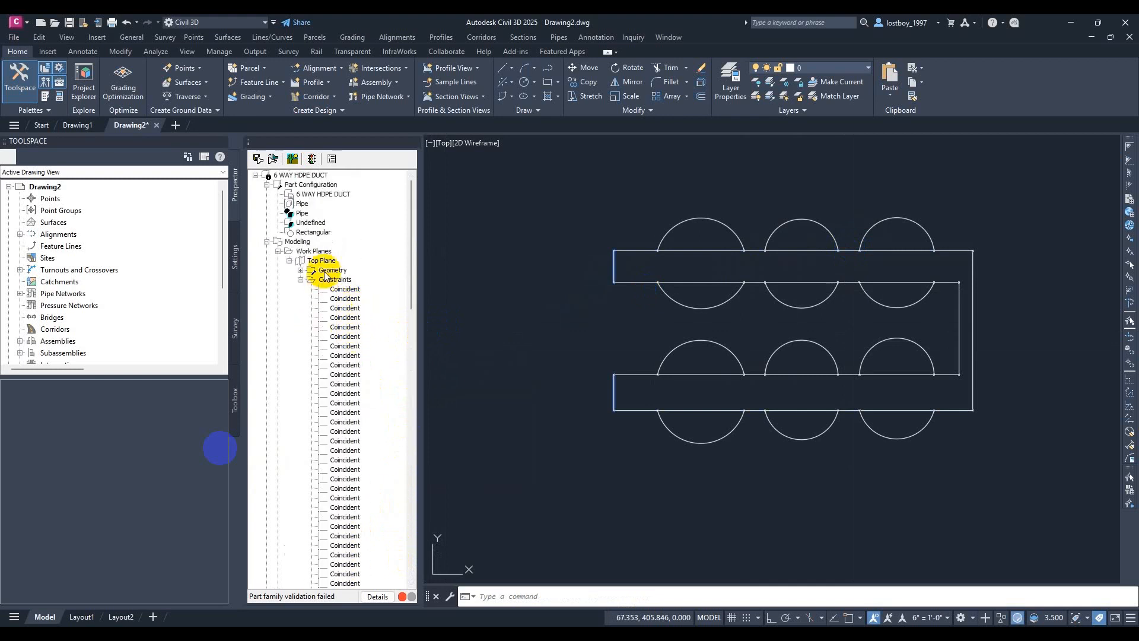
{"action": "right_click", "coordinate": [323, 264]}
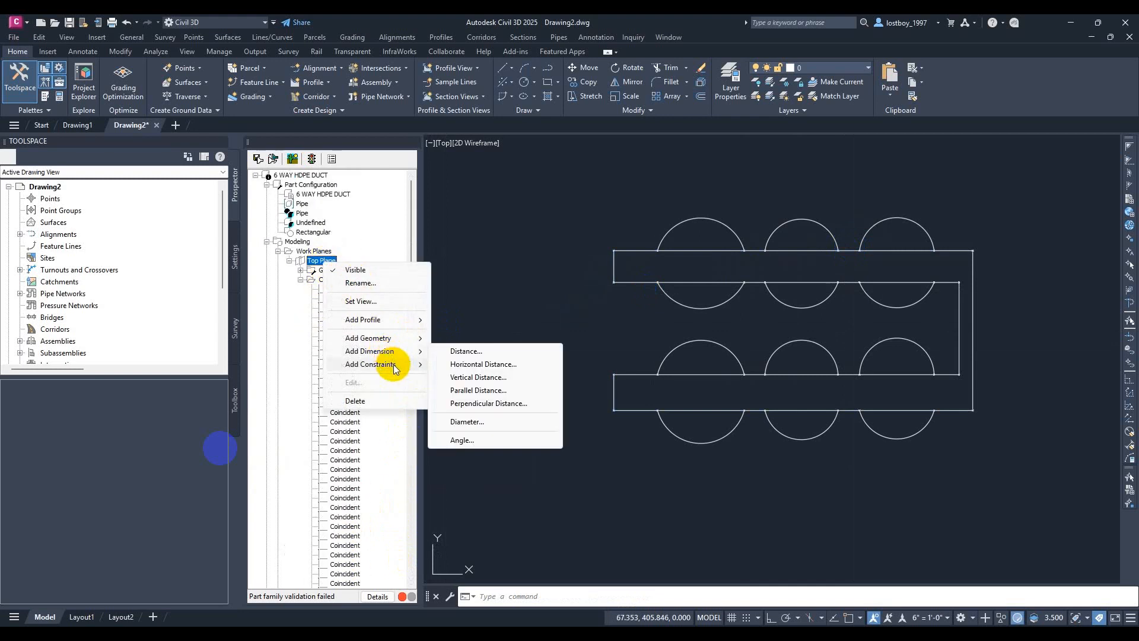
{"action": "mouse_move", "coordinate": [395, 366]}
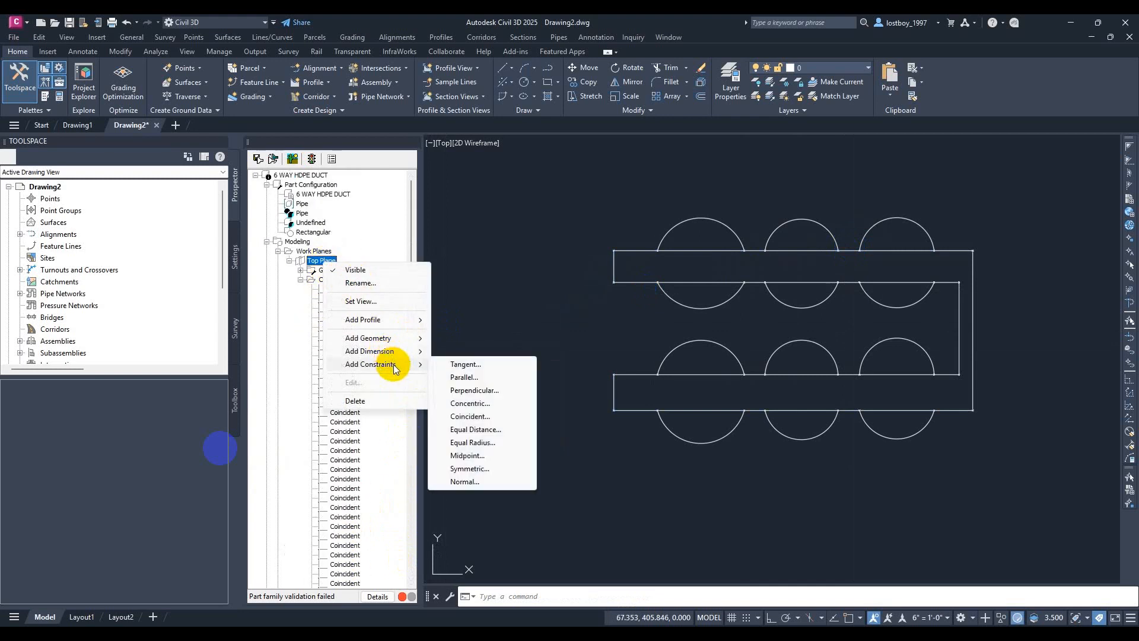
{"action": "left_click", "coordinate": [475, 445]}
{"action": "left_click", "coordinate": [736, 235]}
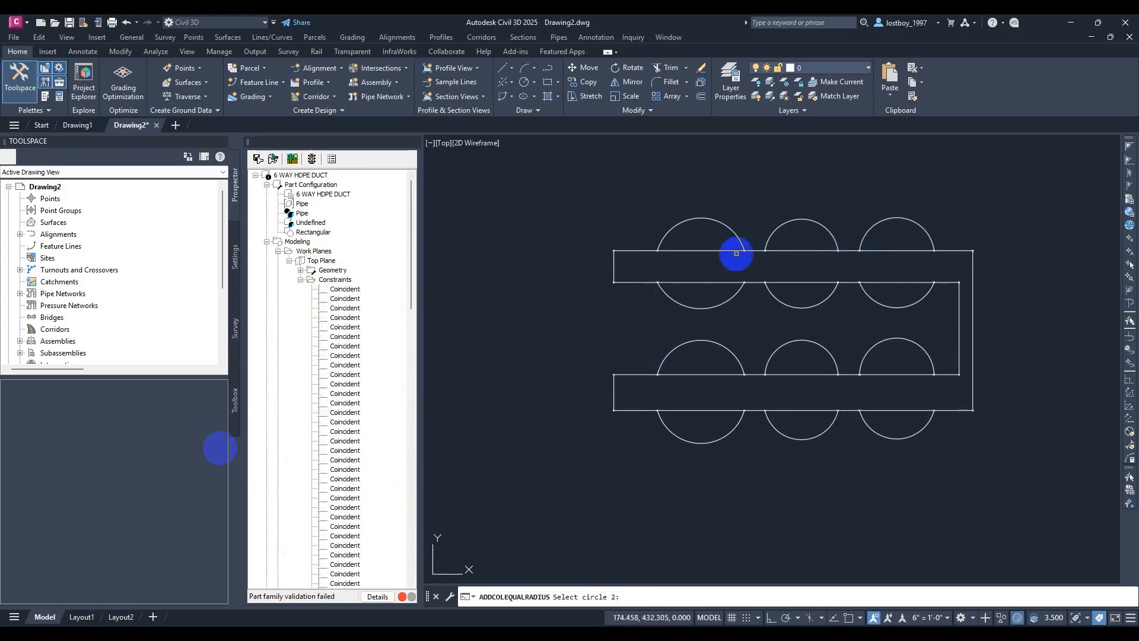
{"action": "left_click", "coordinate": [736, 293]}
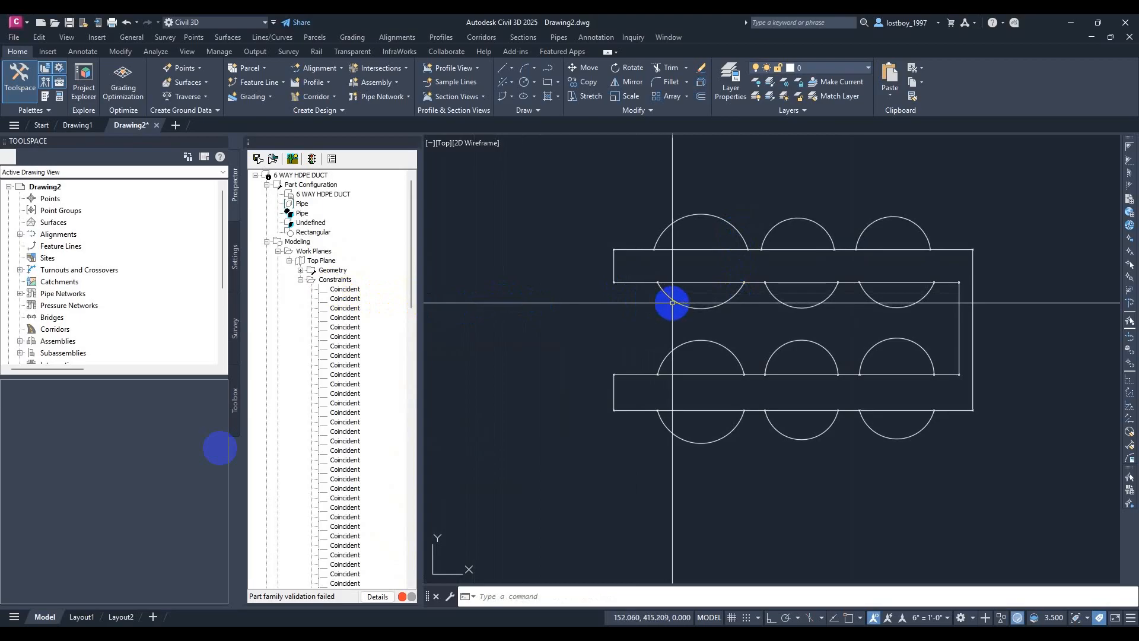
Add an equal distance constraint matching the corner-to-first-duct segments on the upper arm's top and bottom edges
{"action": "scroll", "coordinate": [667, 270], "scroll_direction": "up", "scroll_amount": 2}
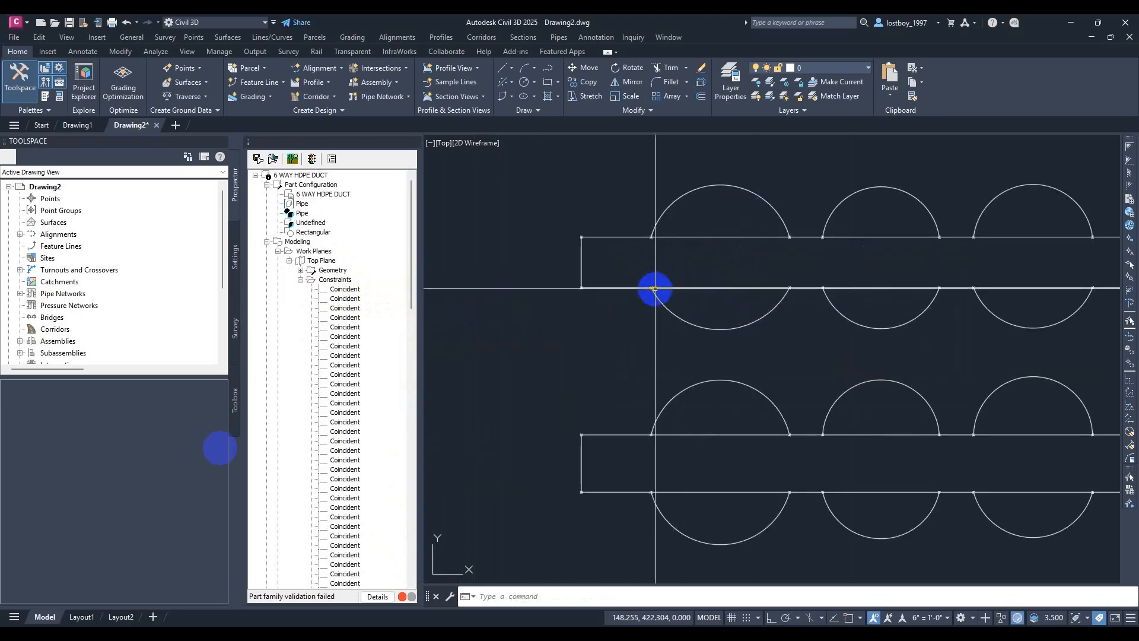
{"action": "middle_click_drag", "start_coordinate": [655, 289], "coordinate": [768, 297]}
{"action": "left_click", "coordinate": [333, 275]}
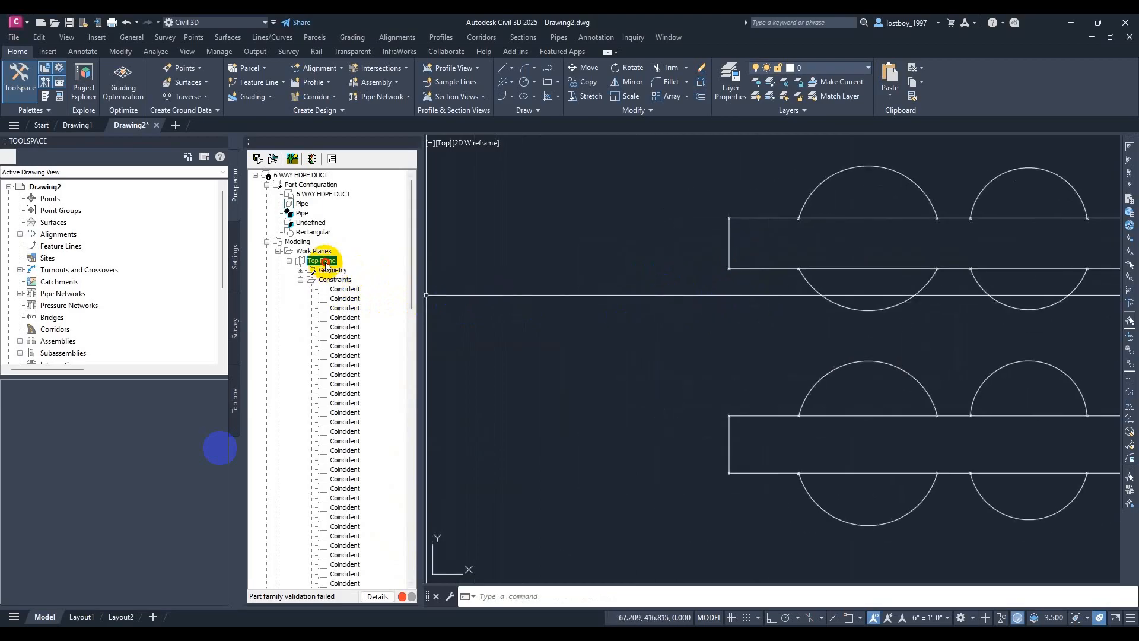
{"action": "left_click", "coordinate": [331, 271]}
{"action": "right_click", "coordinate": [323, 261]}
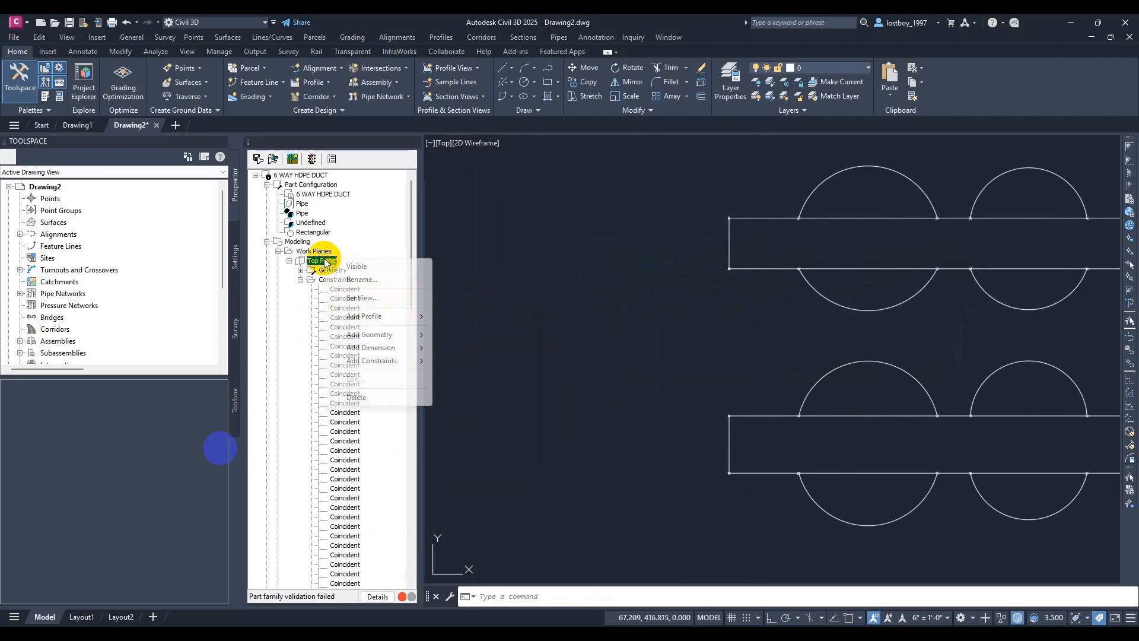
{"action": "mouse_move", "coordinate": [398, 363]}
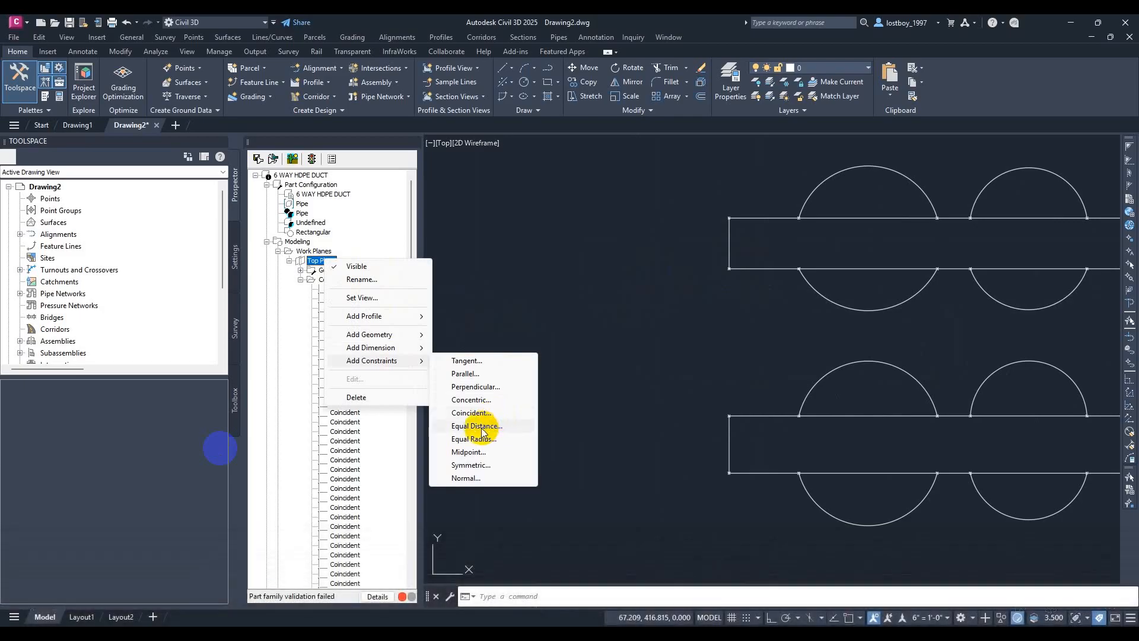
{"action": "left_click", "coordinate": [482, 426]}
{"action": "scroll", "coordinate": [776, 293], "scroll_direction": "up", "scroll_amount": 5}
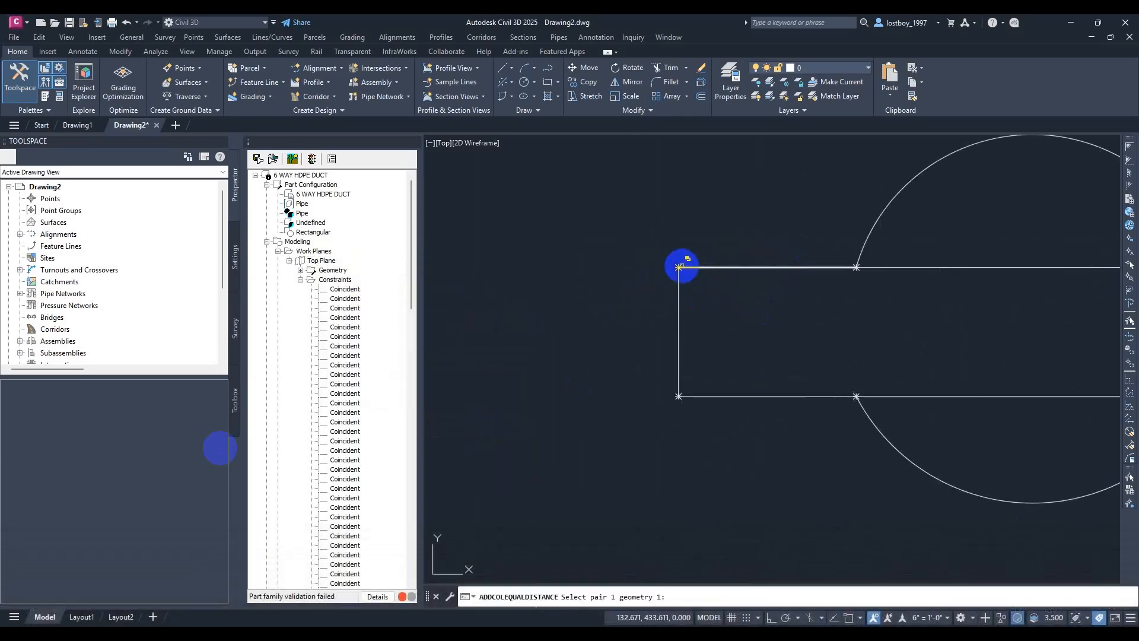
{"action": "scroll", "coordinate": [682, 261], "scroll_direction": "up", "scroll_amount": 2}
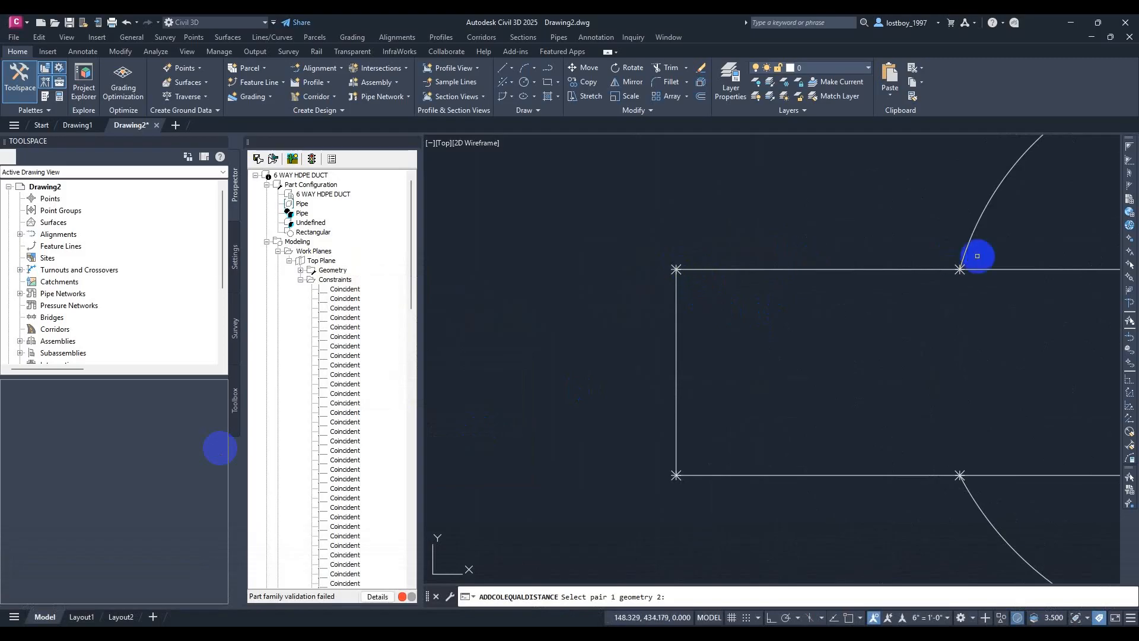
{"action": "scroll", "coordinate": [694, 481], "scroll_direction": "up", "scroll_amount": 2}
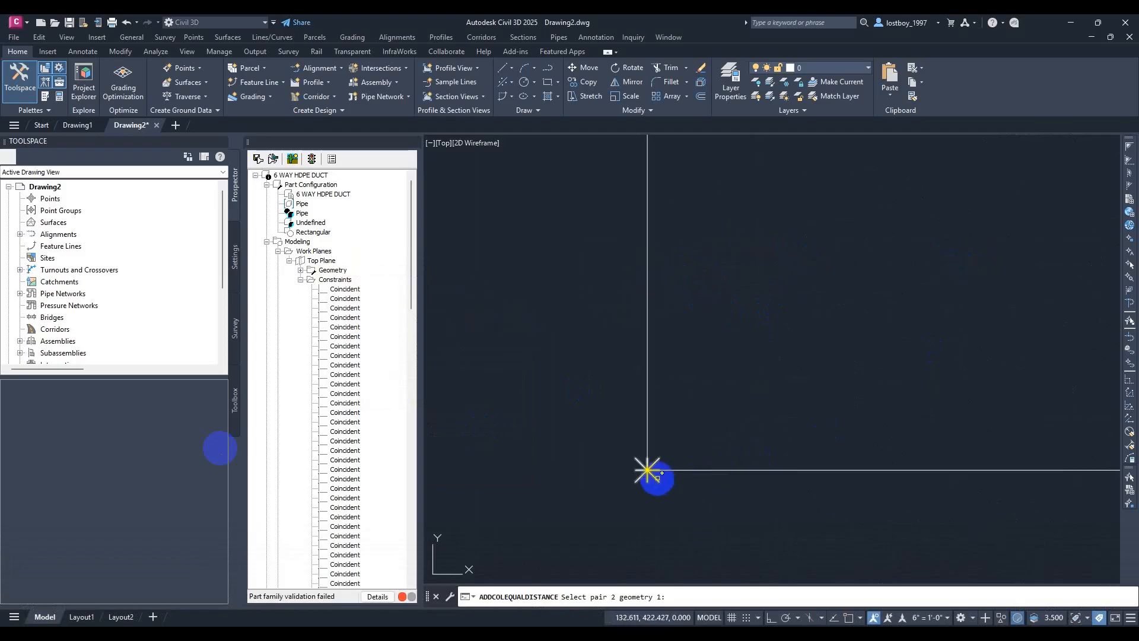
{"action": "left_click", "coordinate": [657, 478]}
{"action": "scroll", "coordinate": [865, 483], "scroll_direction": "down", "scroll_amount": 3}
{"action": "scroll", "coordinate": [789, 435], "scroll_direction": "up", "scroll_amount": 3}
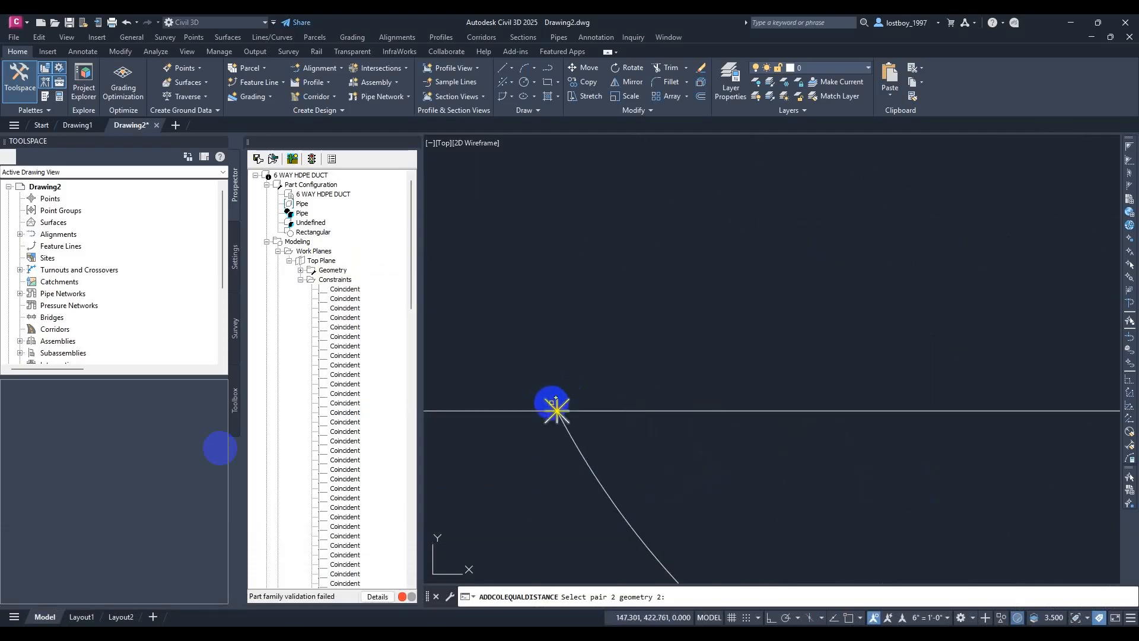
{"action": "left_click", "coordinate": [553, 405]}
{"action": "scroll", "coordinate": [574, 339], "scroll_direction": "down", "scroll_amount": 5}
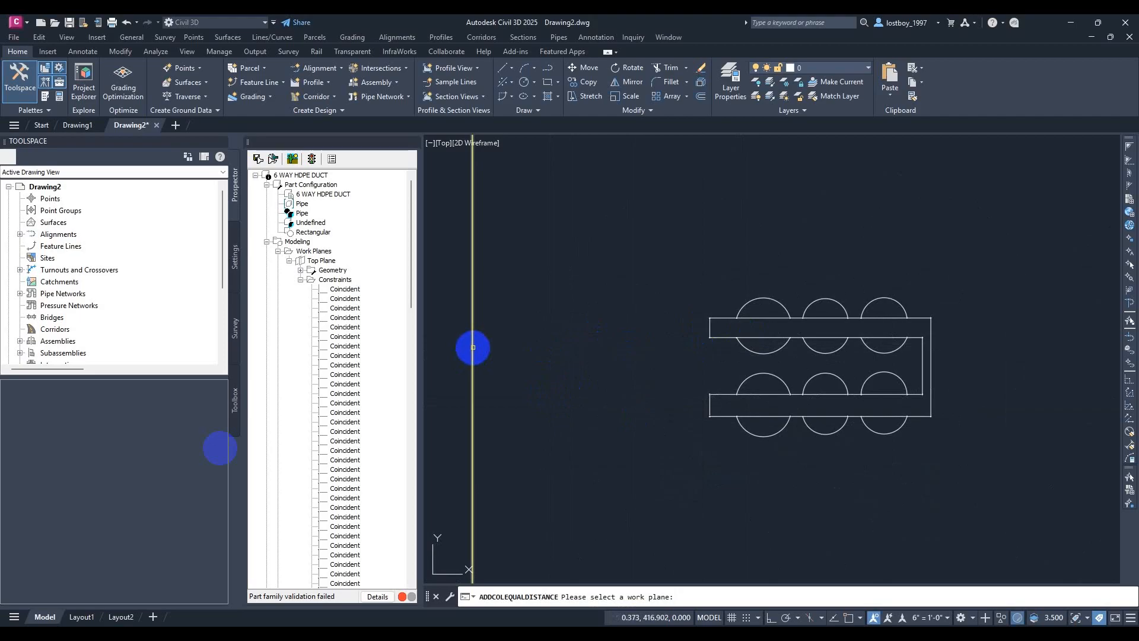
Constrain the endpoint spacing of the leftmost duct's two arcs to equal distance on the upper arm's top and bottom edges
{"action": "left_click", "coordinate": [473, 347]}
{"action": "scroll", "coordinate": [737, 322], "scroll_direction": "up", "scroll_amount": 5}
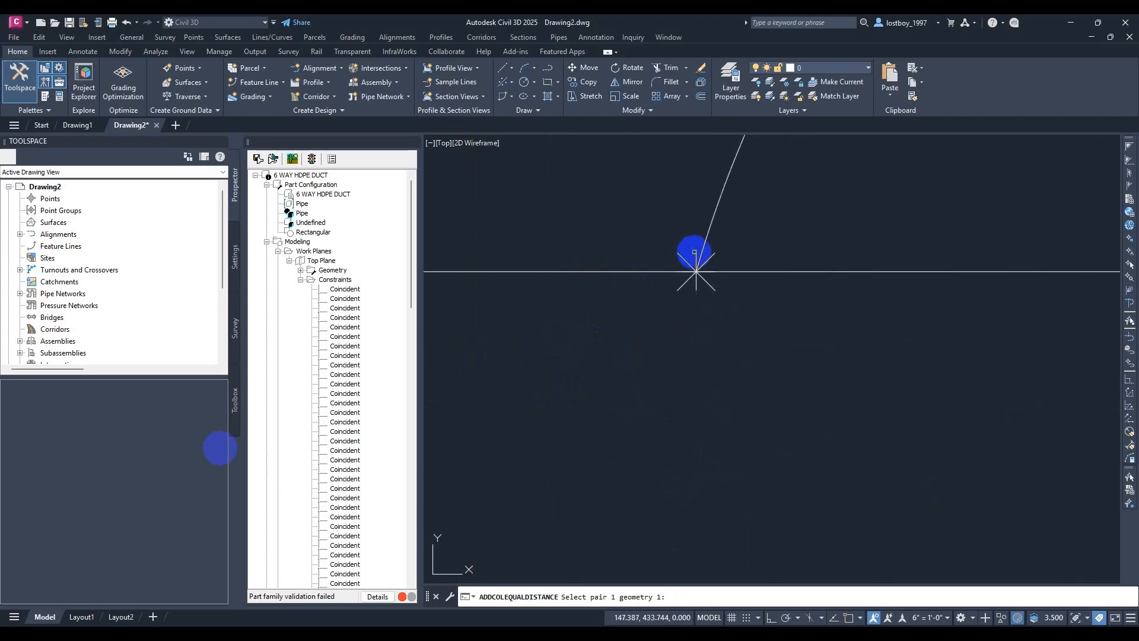
{"action": "left_click", "coordinate": [684, 257]}
{"action": "scroll", "coordinate": [768, 283], "scroll_direction": "down", "scroll_amount": 3}
{"action": "scroll", "coordinate": [722, 313], "scroll_direction": "up", "scroll_amount": 4}
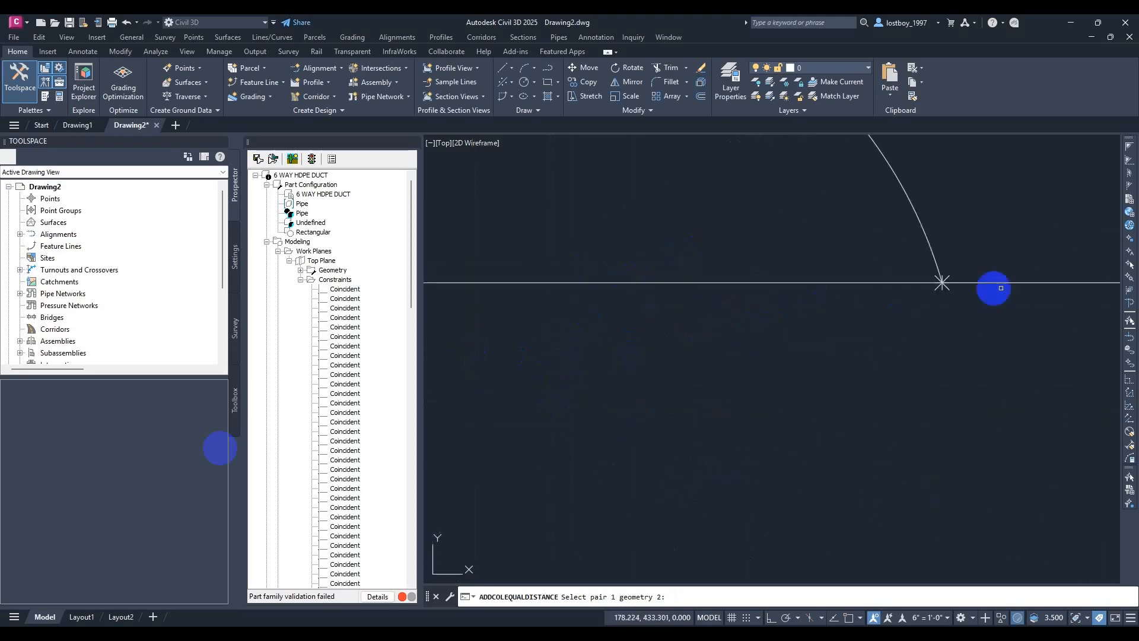
{"action": "left_click", "coordinate": [942, 283]}
{"action": "scroll", "coordinate": [872, 310], "scroll_direction": "down", "scroll_amount": 3}
{"action": "scroll", "coordinate": [682, 359], "scroll_direction": "up", "scroll_amount": 4}
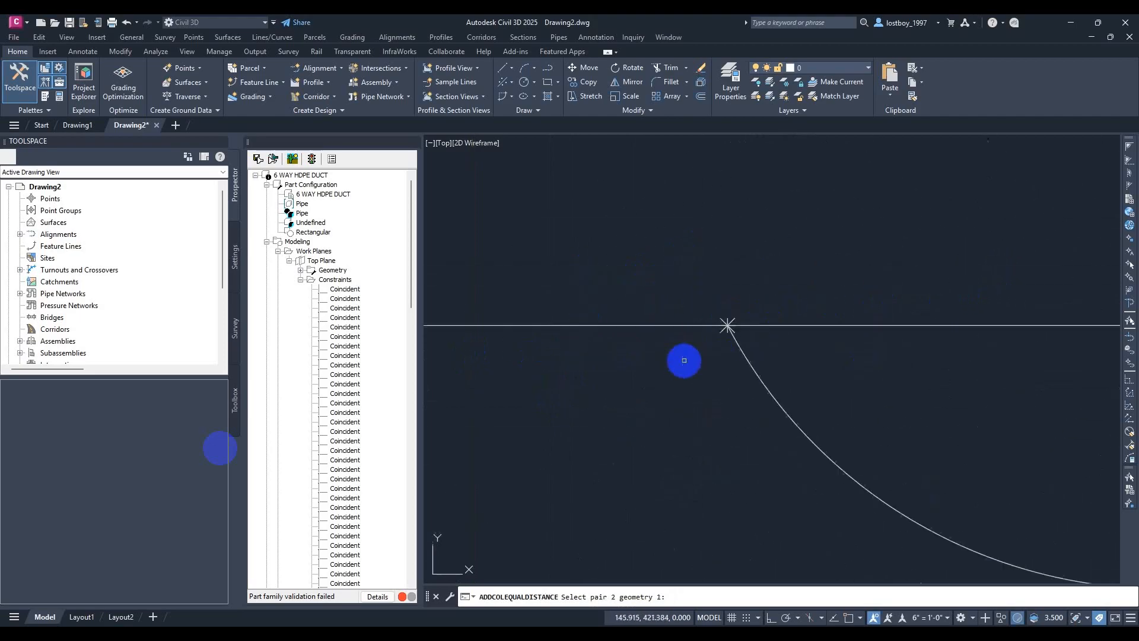
{"action": "left_click", "coordinate": [751, 305]}
{"action": "scroll", "coordinate": [877, 295], "scroll_direction": "down", "scroll_amount": 3}
{"action": "scroll", "coordinate": [852, 326], "scroll_direction": "up", "scroll_amount": 4}
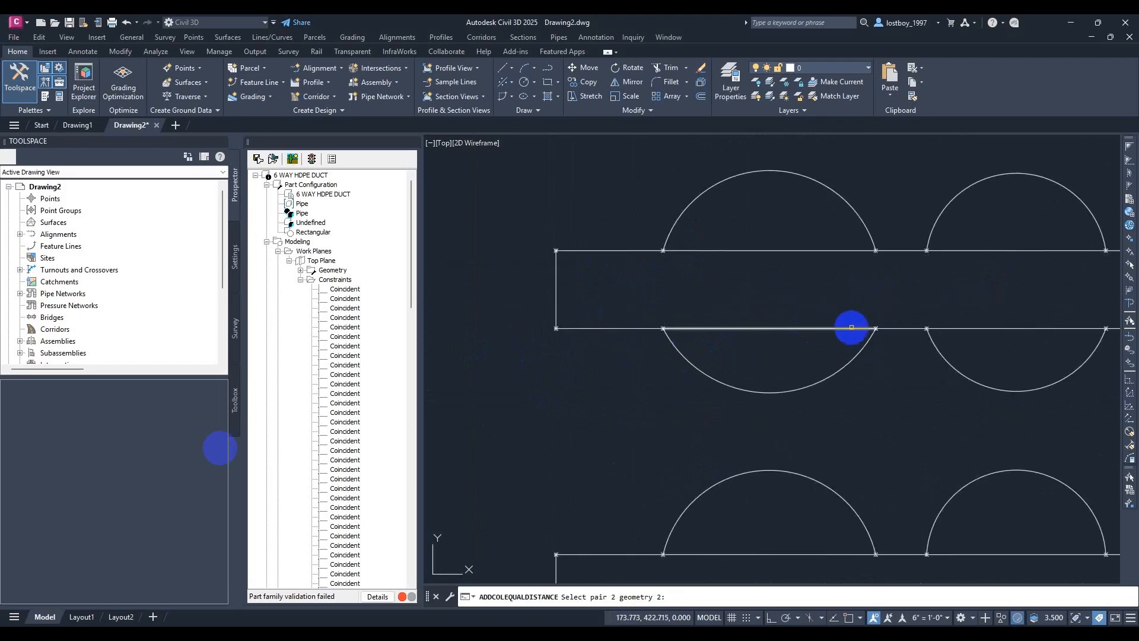
{"action": "left_click", "coordinate": [902, 328]}
{"action": "scroll", "coordinate": [908, 326], "scroll_direction": "down", "scroll_amount": 4}
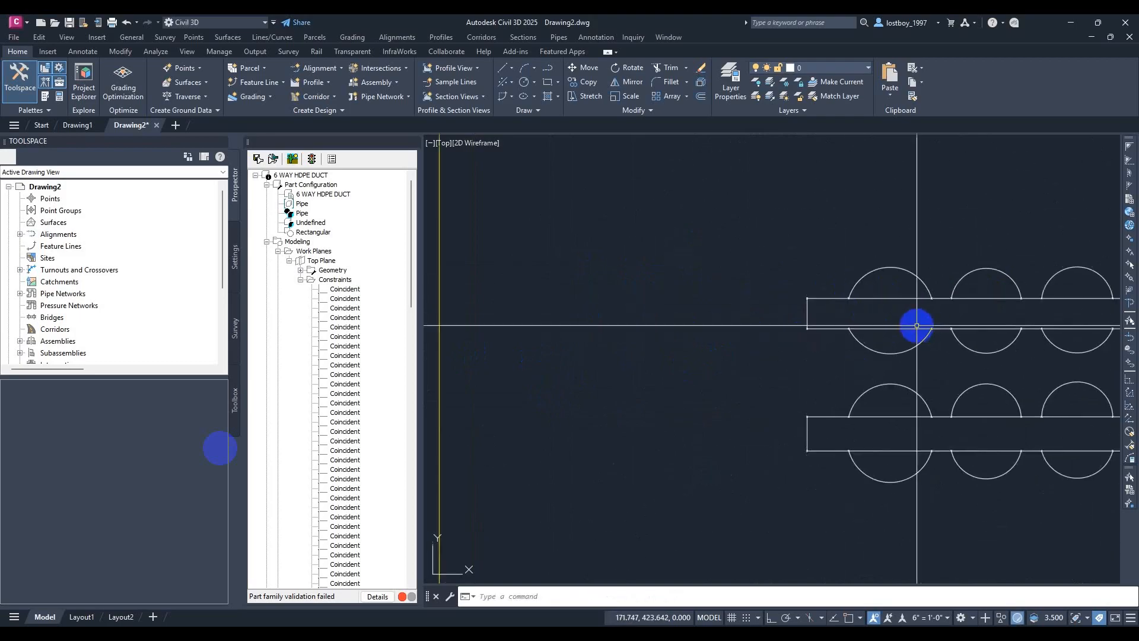
Add an equal distance constraint matching the gaps between the first and second ducts on the upper arm's top and bottom edges
{"action": "left_click", "coordinate": [646, 328]}
{"action": "scroll", "coordinate": [966, 310], "scroll_direction": "up", "scroll_amount": 5}
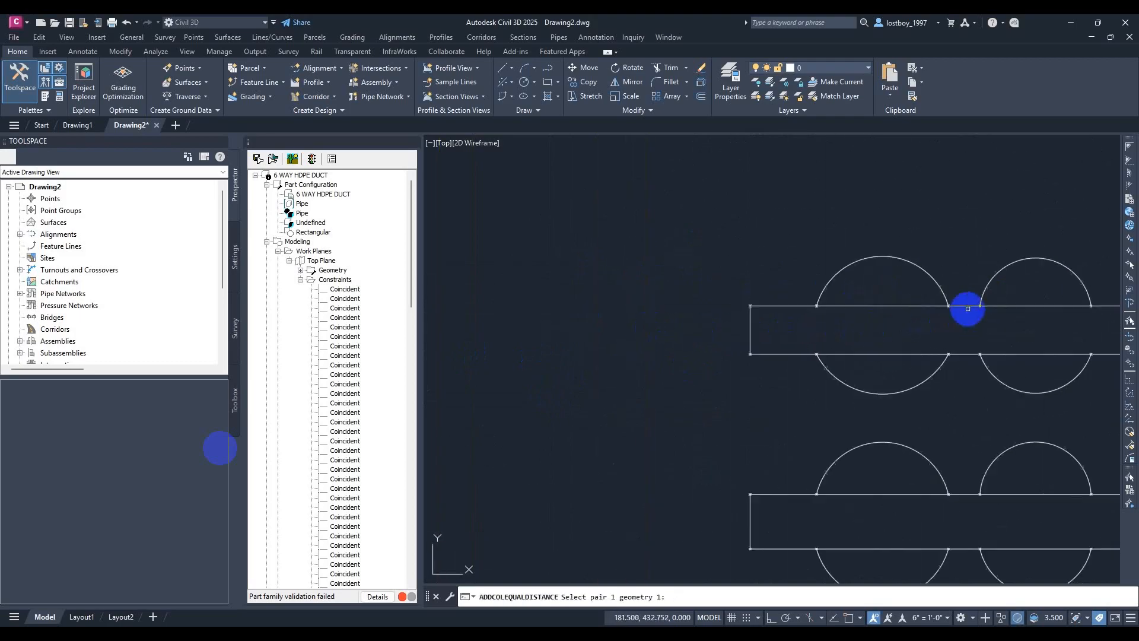
{"action": "left_click", "coordinate": [682, 333]}
{"action": "scroll", "coordinate": [816, 382], "scroll_direction": "down", "scroll_amount": 3}
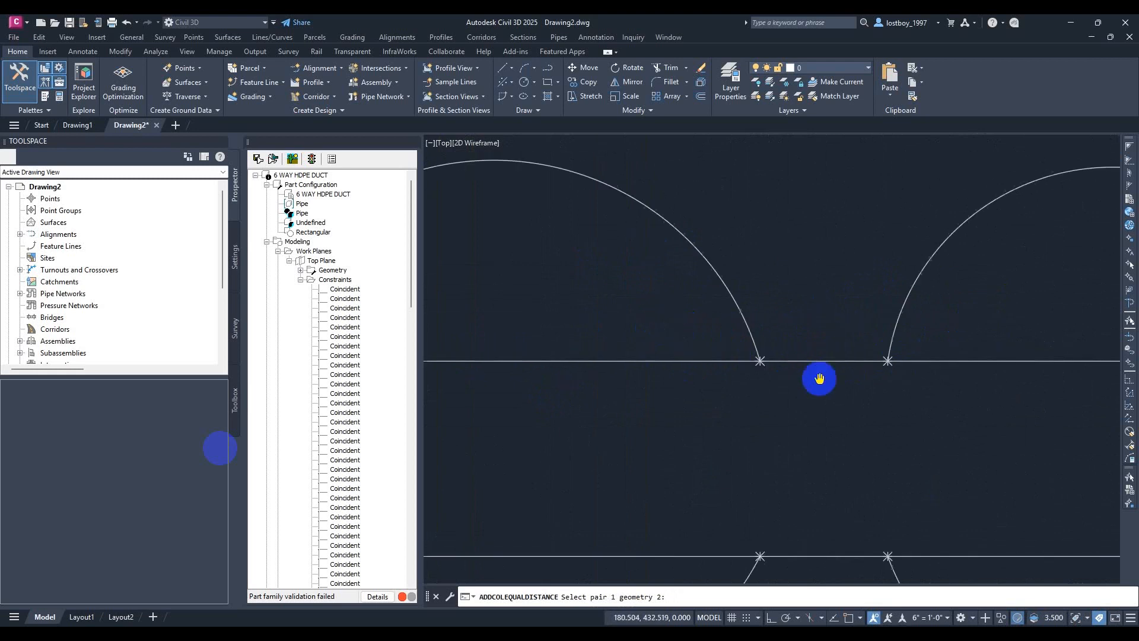
{"action": "scroll", "coordinate": [759, 365], "scroll_direction": "up", "scroll_amount": 3}
{"action": "left_click", "coordinate": [680, 369]}
{"action": "scroll", "coordinate": [663, 381], "scroll_direction": "down", "scroll_amount": 3}
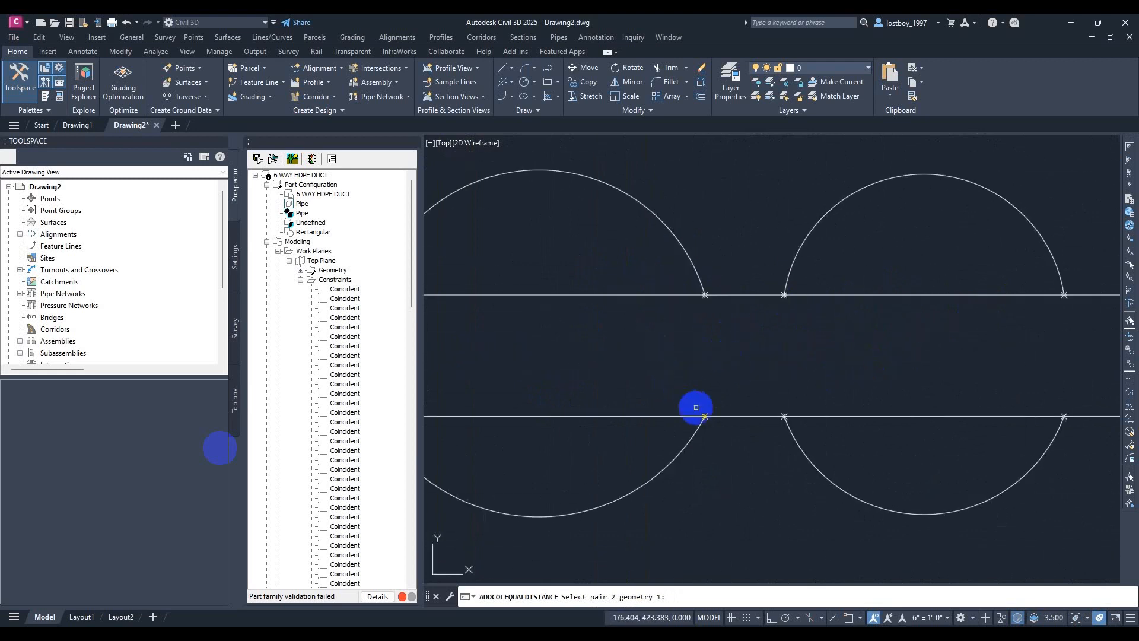
{"action": "scroll", "coordinate": [694, 407], "scroll_direction": "up", "scroll_amount": 3}
{"action": "left_click", "coordinate": [715, 376]}
{"action": "scroll", "coordinate": [809, 361], "scroll_direction": "down", "scroll_amount": 3}
{"action": "scroll", "coordinate": [710, 374], "scroll_direction": "up", "scroll_amount": 3}
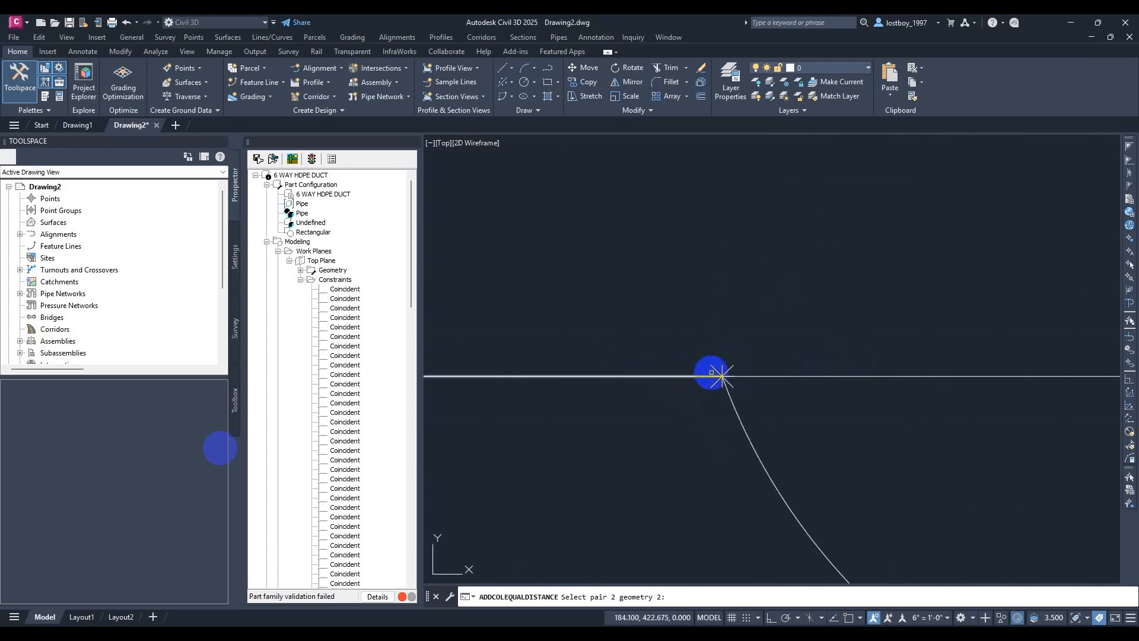
{"action": "left_click", "coordinate": [716, 368]}
{"action": "scroll", "coordinate": [781, 326], "scroll_direction": "down", "scroll_amount": 3}
{"action": "scroll", "coordinate": [873, 333], "scroll_direction": "up", "scroll_amount": 2}
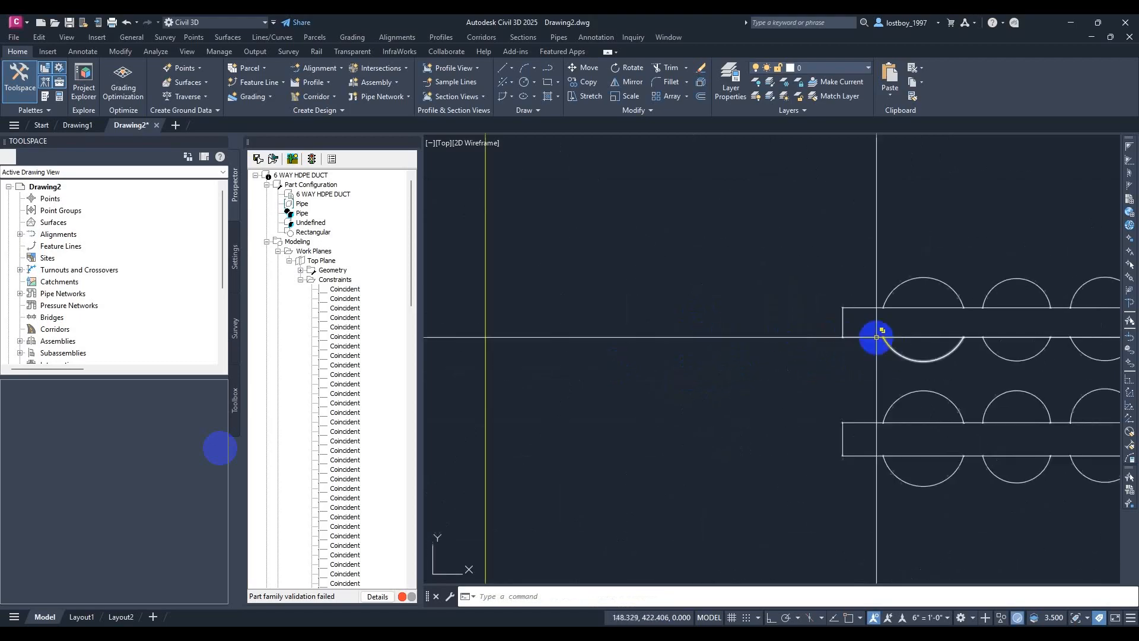
Constrain the endpoint spacing of the middle duct's two arcs to equal distance on the upper arm's top and bottom edges
{"action": "key", "text": "Return"}
{"action": "left_click", "coordinate": [485, 337]}
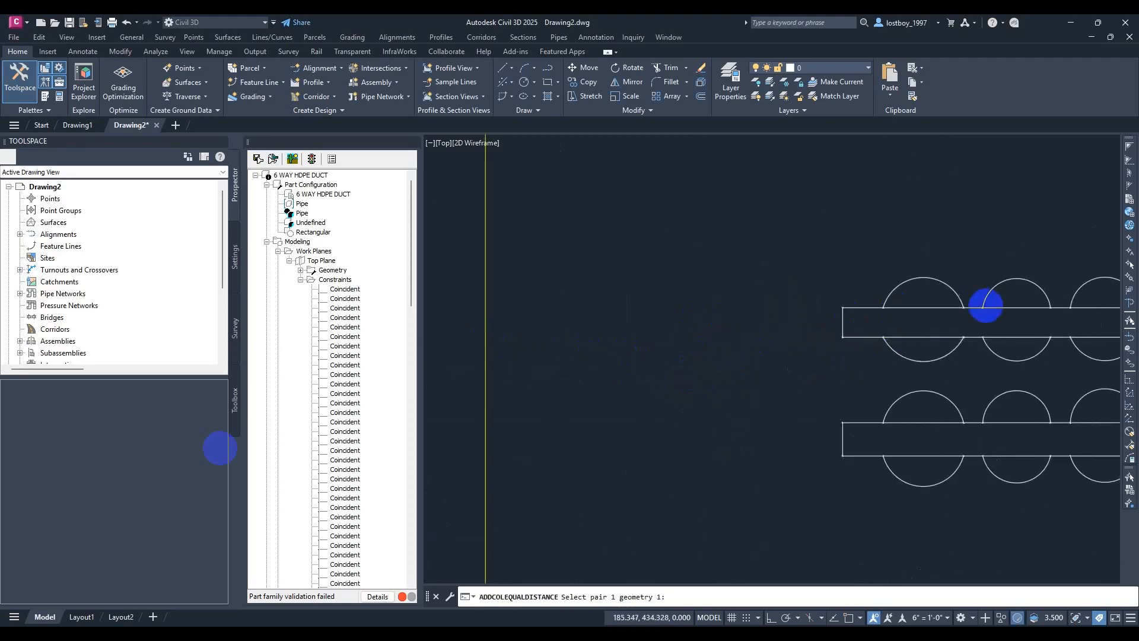
{"action": "scroll", "coordinate": [985, 305], "scroll_direction": "up", "scroll_amount": 5}
{"action": "scroll", "coordinate": [742, 356], "scroll_direction": "down", "scroll_amount": 3}
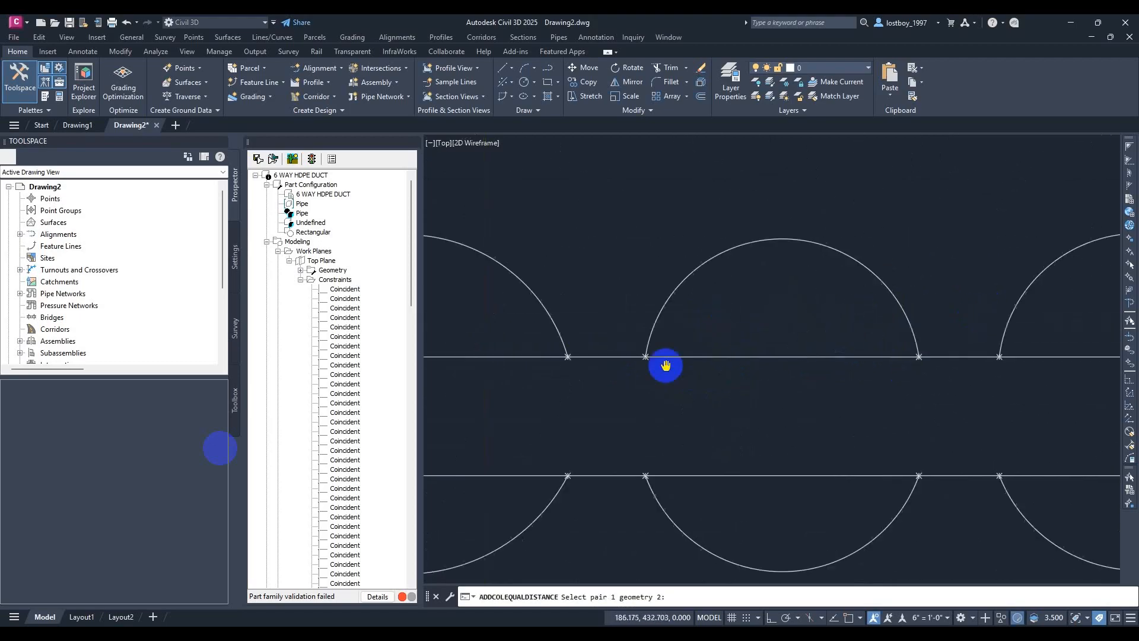
{"action": "scroll", "coordinate": [911, 363], "scroll_direction": "up", "scroll_amount": 4}
{"action": "scroll", "coordinate": [934, 349], "scroll_direction": "down", "scroll_amount": 3}
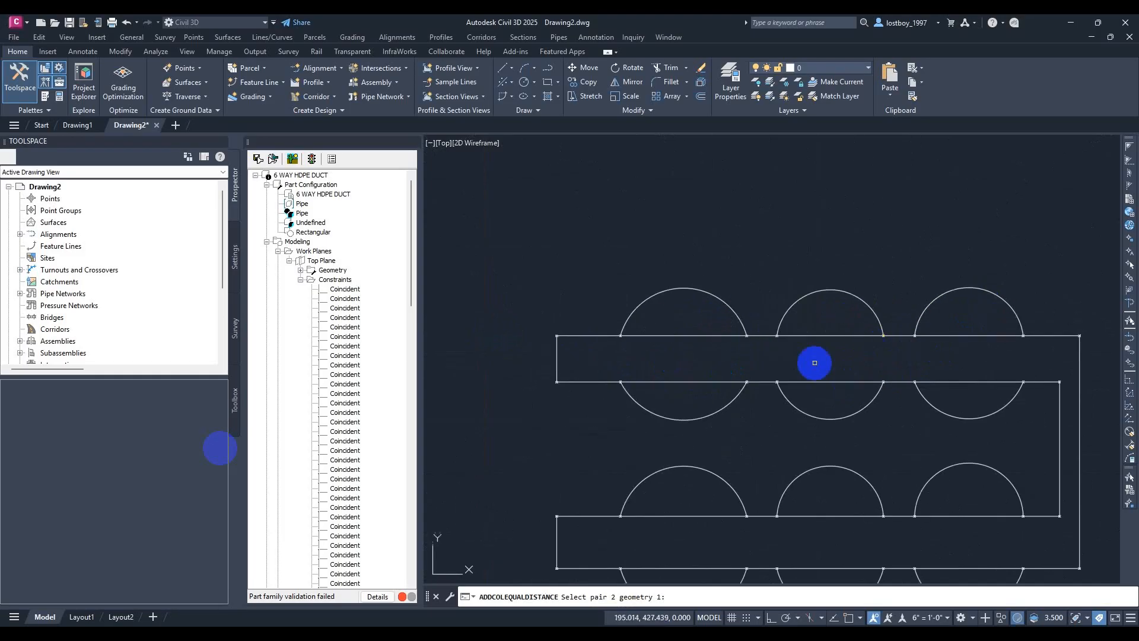
{"action": "scroll", "coordinate": [813, 364], "scroll_direction": "up", "scroll_amount": 4}
{"action": "scroll", "coordinate": [772, 385], "scroll_direction": "down", "scroll_amount": 3}
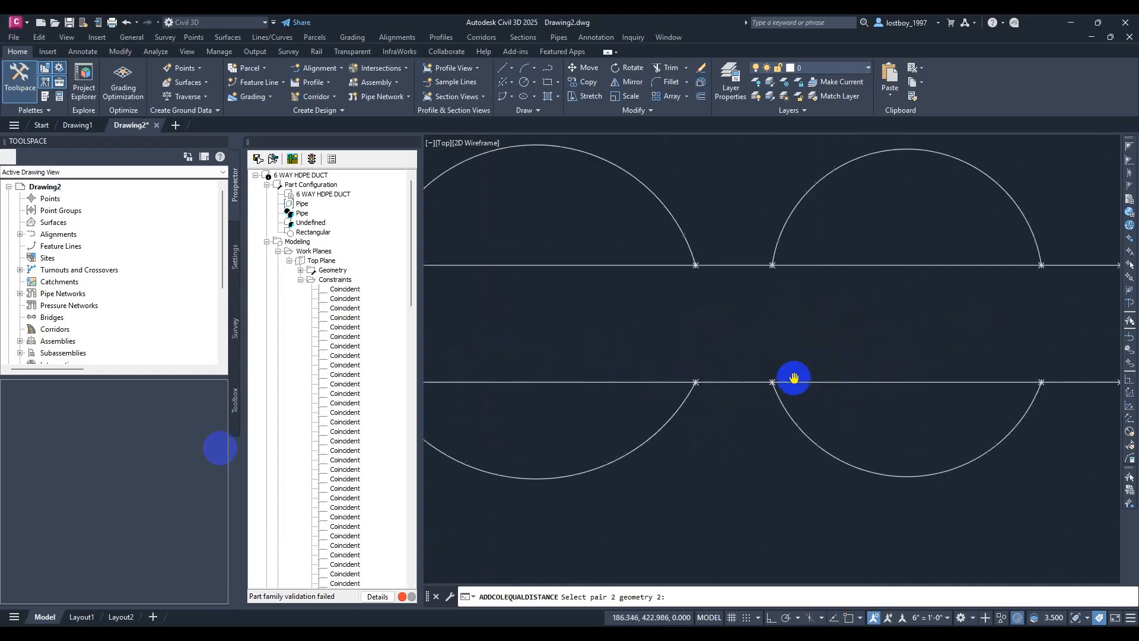
{"action": "scroll", "coordinate": [704, 366], "scroll_direction": "up", "scroll_amount": 4}
{"action": "left_click", "coordinate": [711, 365]}
{"action": "scroll", "coordinate": [711, 365], "scroll_direction": "down", "scroll_amount": 5}
{"action": "middle_click_drag", "start_coordinate": [711, 364], "coordinate": [843, 329]}
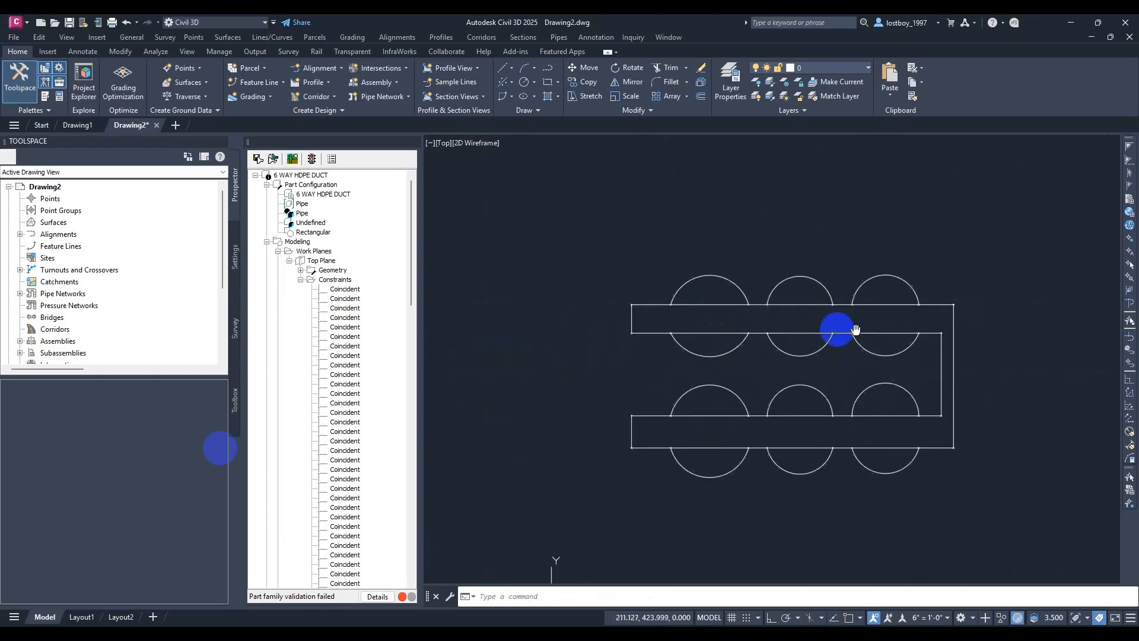
Add an equal distance constraint matching the gaps between the second and third ducts on the upper arm's top and bottom edges
{"action": "scroll", "coordinate": [843, 329], "scroll_direction": "down", "scroll_amount": 1}
{"action": "middle_click_drag", "start_coordinate": [659, 353], "coordinate": [804, 372]}
{"action": "key", "text": "space"}
{"action": "left_click", "coordinate": [648, 364]}
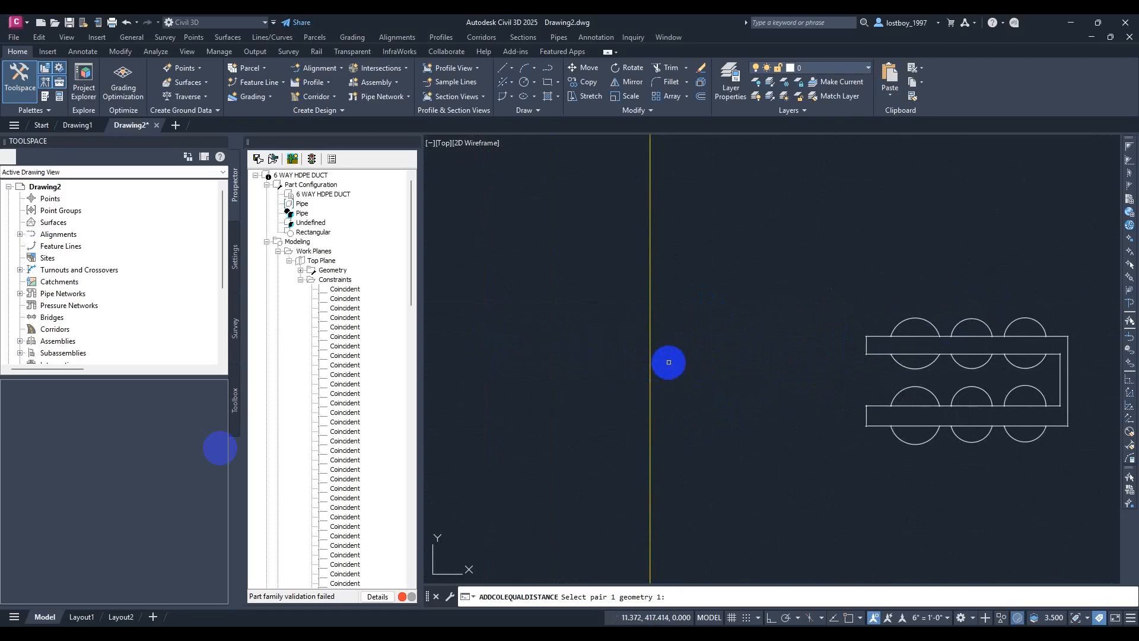
{"action": "scroll", "coordinate": [961, 341], "scroll_direction": "up", "scroll_amount": 5}
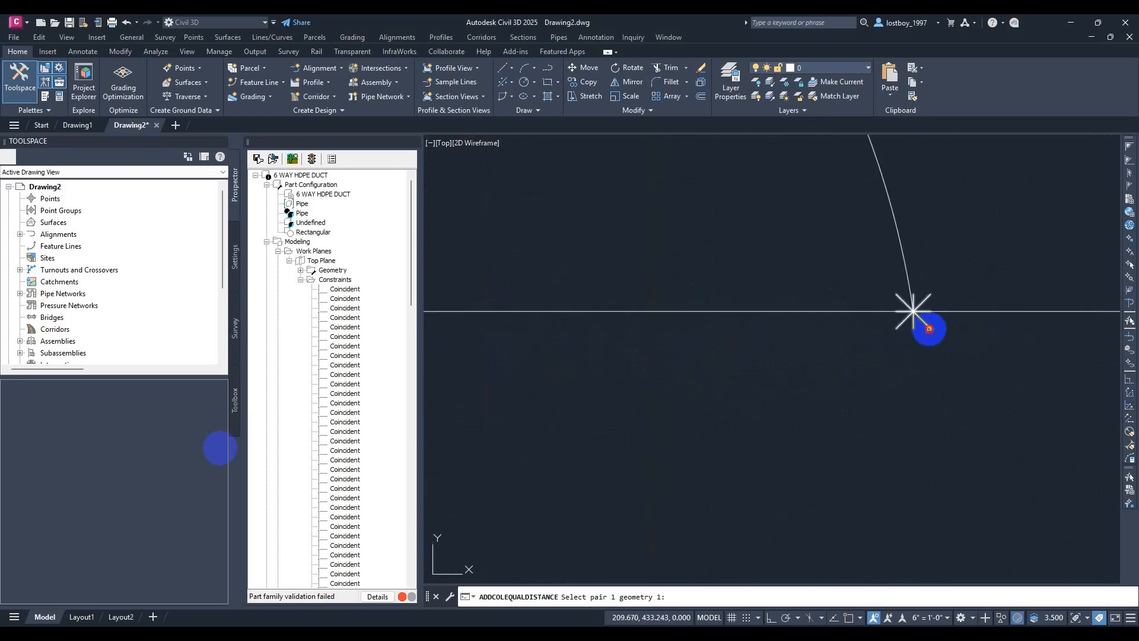
{"action": "left_click", "coordinate": [929, 328]}
{"action": "scroll", "coordinate": [834, 366], "scroll_direction": "down", "scroll_amount": 3}
{"action": "scroll", "coordinate": [866, 358], "scroll_direction": "up", "scroll_amount": 3}
{"action": "left_click", "coordinate": [888, 350]}
{"action": "scroll", "coordinate": [870, 318], "scroll_direction": "down", "scroll_amount": 3}
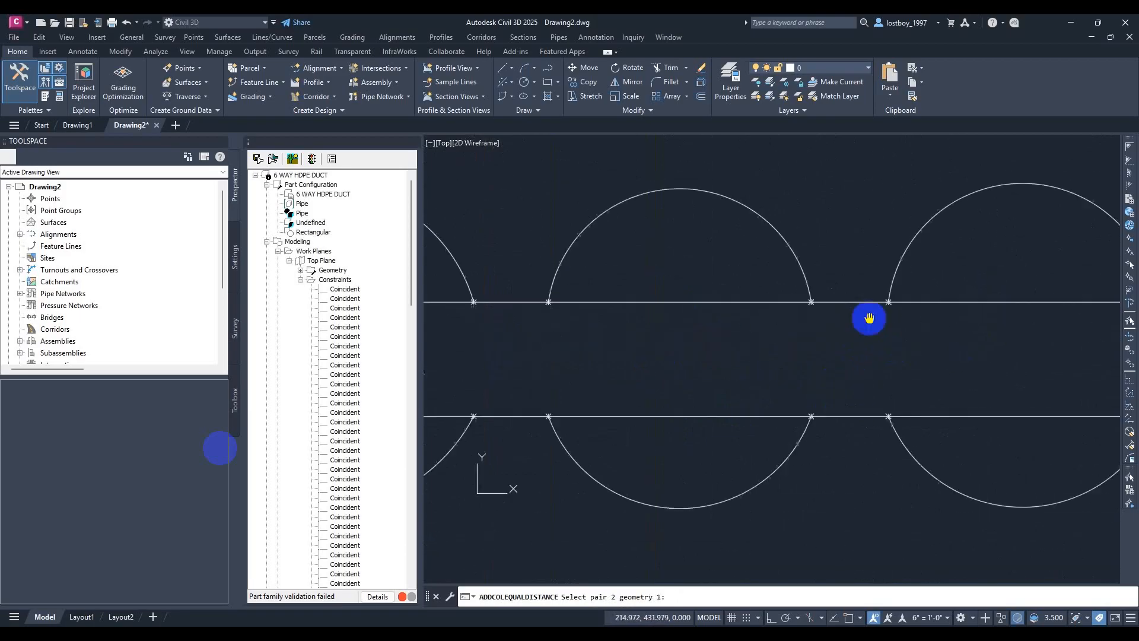
{"action": "scroll", "coordinate": [809, 415], "scroll_direction": "up", "scroll_amount": 3}
{"action": "scroll", "coordinate": [903, 427], "scroll_direction": "down", "scroll_amount": 4}
{"action": "middle_click_drag", "start_coordinate": [1034, 455], "coordinate": [875, 430]}
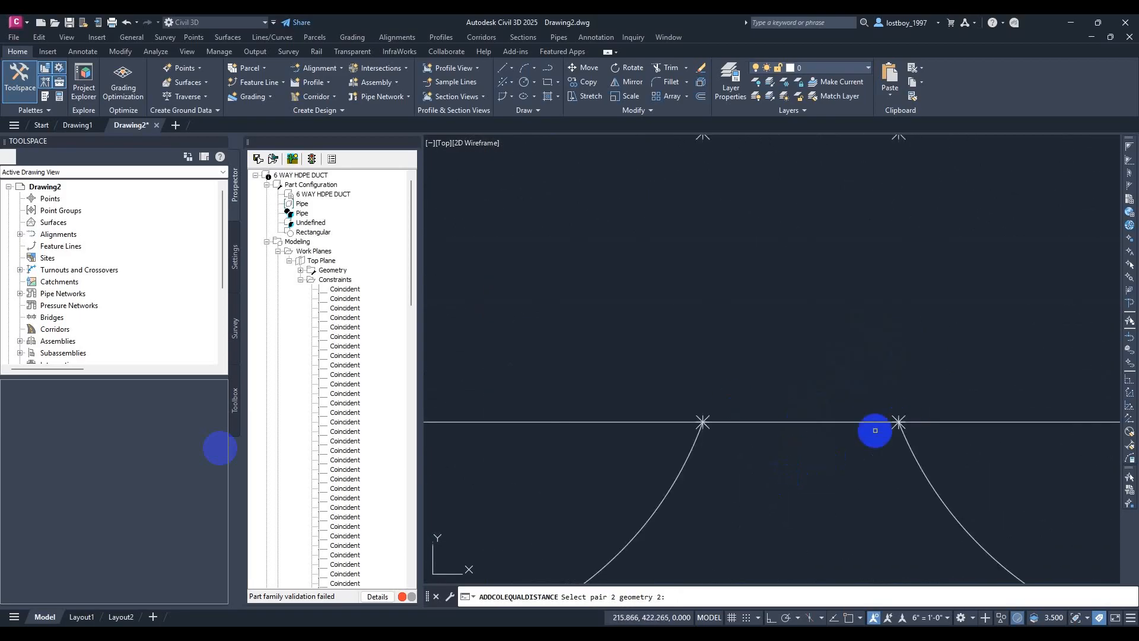
{"action": "scroll", "coordinate": [879, 432], "scroll_direction": "up", "scroll_amount": 4}
{"action": "left_click", "coordinate": [918, 382]}
{"action": "scroll", "coordinate": [826, 381], "scroll_direction": "down", "scroll_amount": 7}
{"action": "middle_click_drag", "start_coordinate": [823, 380], "coordinate": [868, 365]}
{"action": "scroll", "coordinate": [855, 363], "scroll_direction": "down", "scroll_amount": 7}
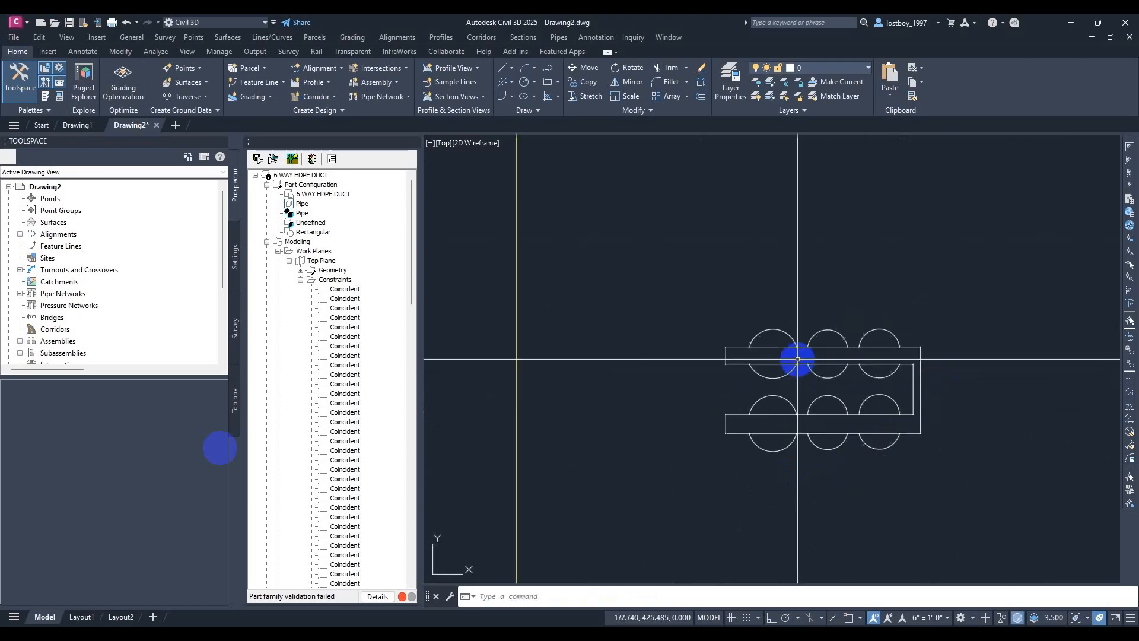
Constrain the endpoint spacing of the rightmost duct's two arcs to equal distance on the upper arm's top and bottom edges
{"action": "middle_click_drag", "start_coordinate": [796, 360], "coordinate": [870, 349]}
{"action": "key", "text": "space"}
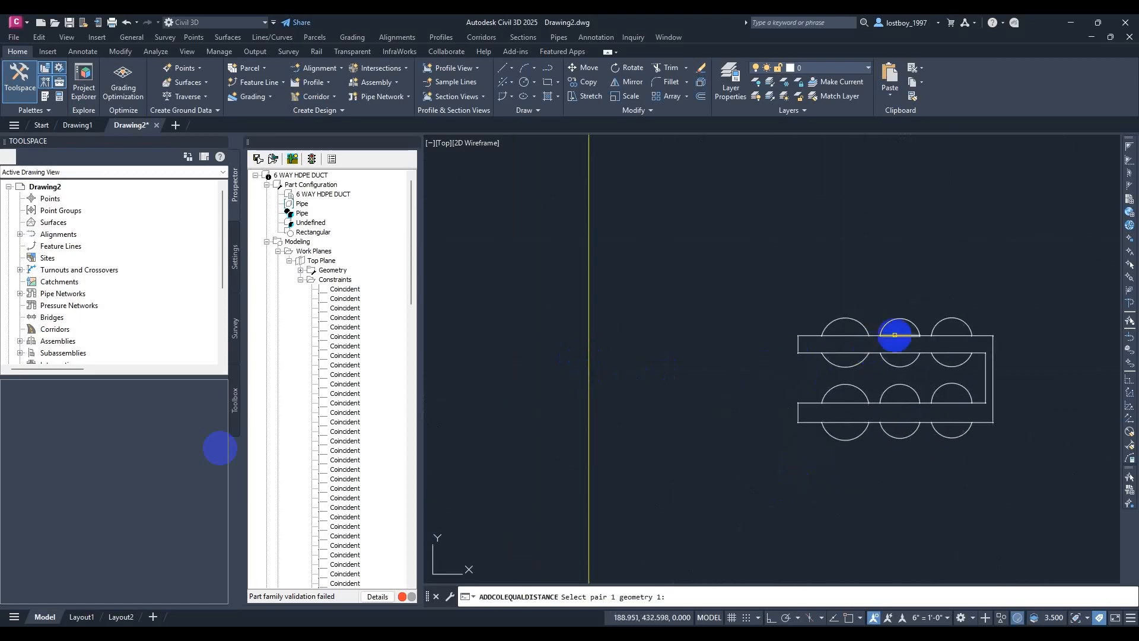
{"action": "scroll", "coordinate": [895, 335], "scroll_direction": "up", "scroll_amount": 7}
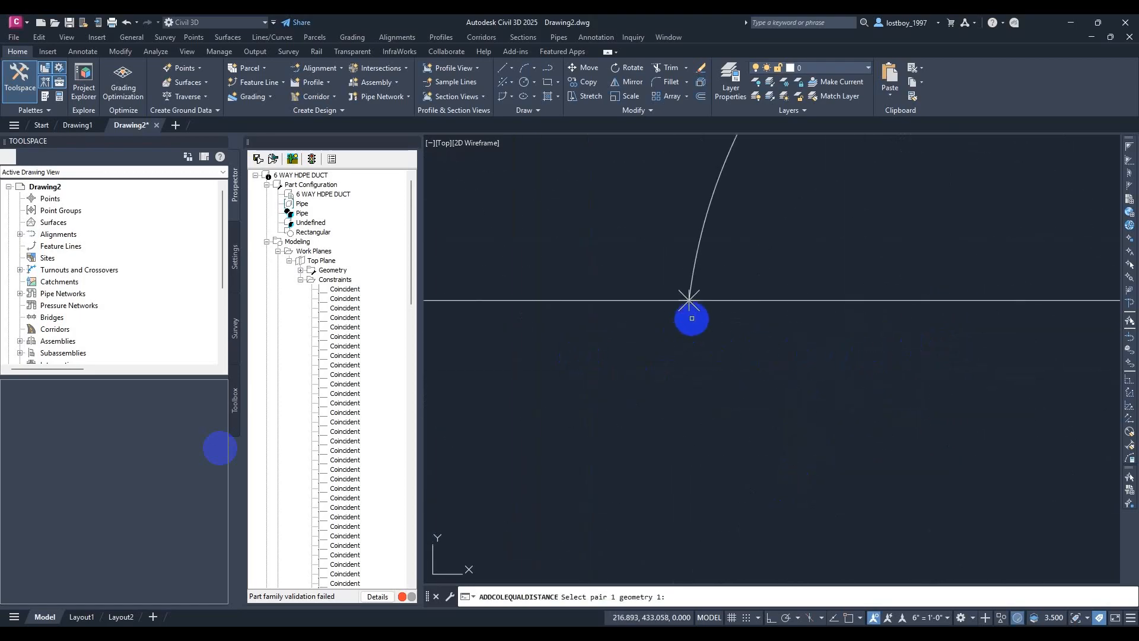
{"action": "left_click", "coordinate": [698, 309]}
{"action": "scroll", "coordinate": [816, 369], "scroll_direction": "down", "scroll_amount": 7}
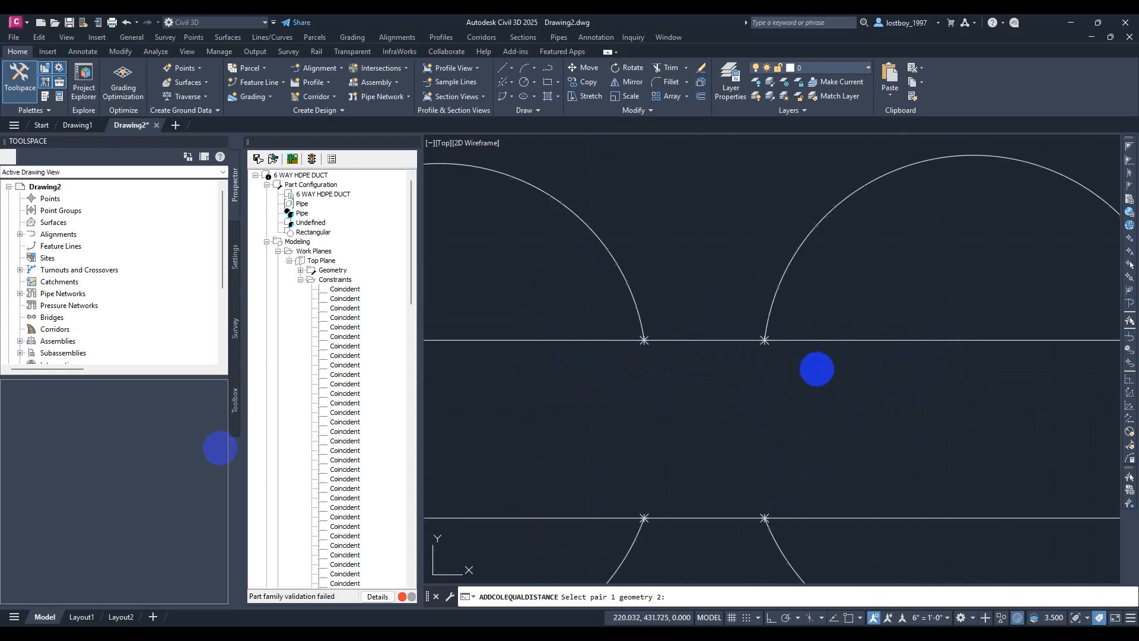
{"action": "scroll", "coordinate": [691, 382], "scroll_direction": "up", "scroll_amount": 1}
{"action": "scroll", "coordinate": [866, 347], "scroll_direction": "up", "scroll_amount": 5}
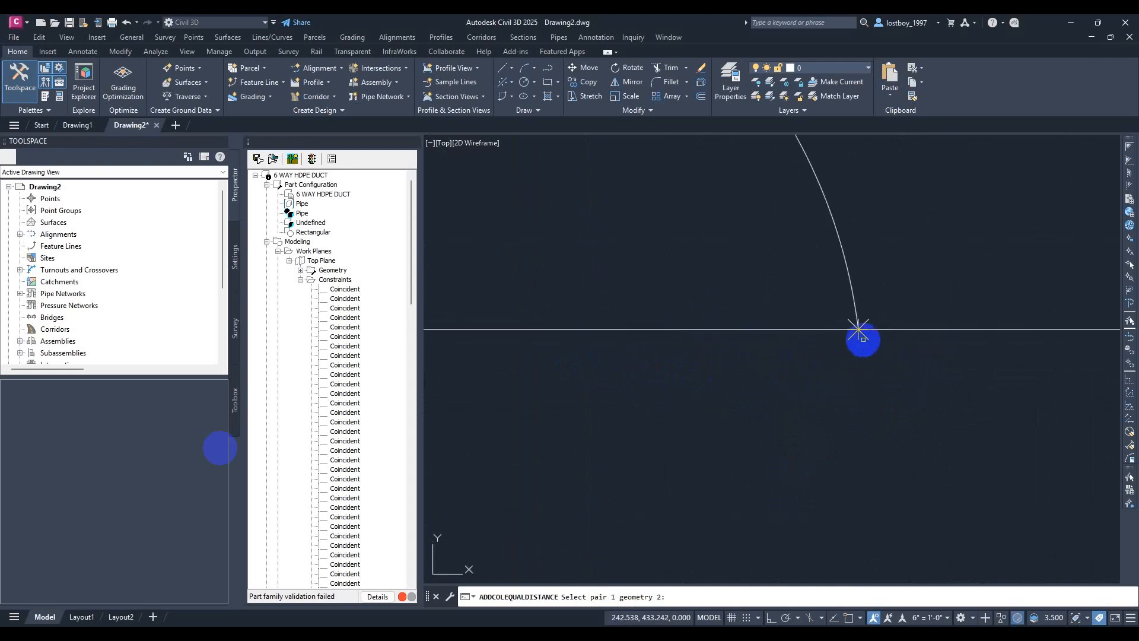
{"action": "scroll", "coordinate": [839, 321], "scroll_direction": "down", "scroll_amount": 5}
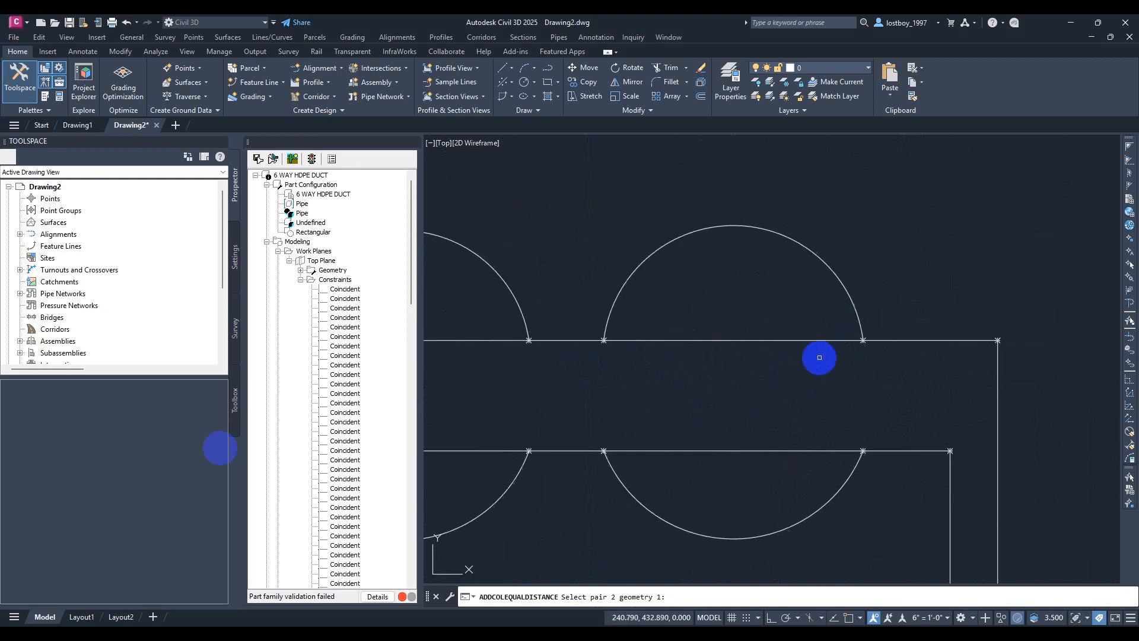
{"action": "scroll", "coordinate": [600, 459], "scroll_direction": "up", "scroll_amount": 5}
{"action": "left_click", "coordinate": [615, 445]}
{"action": "scroll", "coordinate": [809, 427], "scroll_direction": "down", "scroll_amount": 4}
{"action": "scroll", "coordinate": [890, 431], "scroll_direction": "up", "scroll_amount": 4}
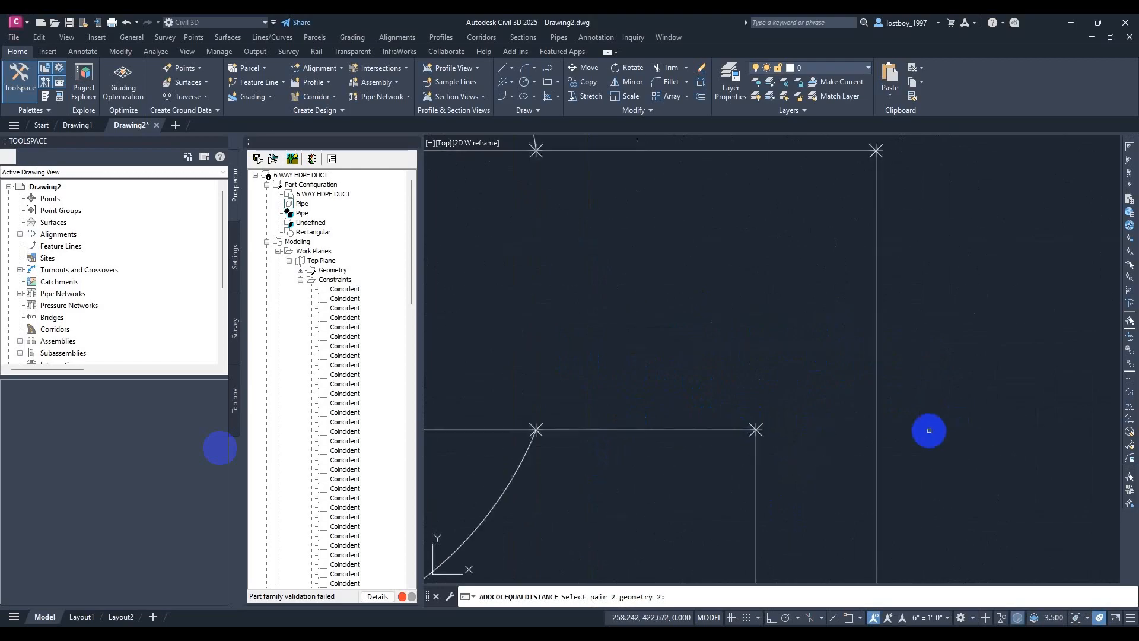
{"action": "left_click", "coordinate": [543, 421]}
{"action": "scroll", "coordinate": [784, 323], "scroll_direction": "down", "scroll_amount": 5}
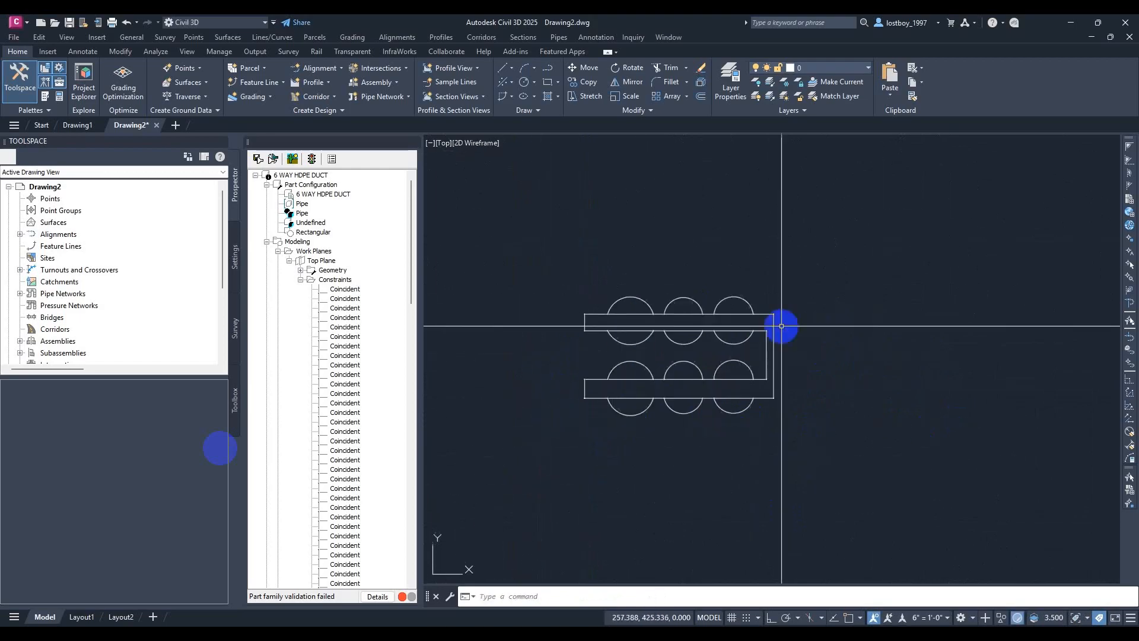
{"action": "scroll", "coordinate": [751, 338], "scroll_direction": "up", "scroll_amount": 3}
{"action": "key", "text": "Return"}
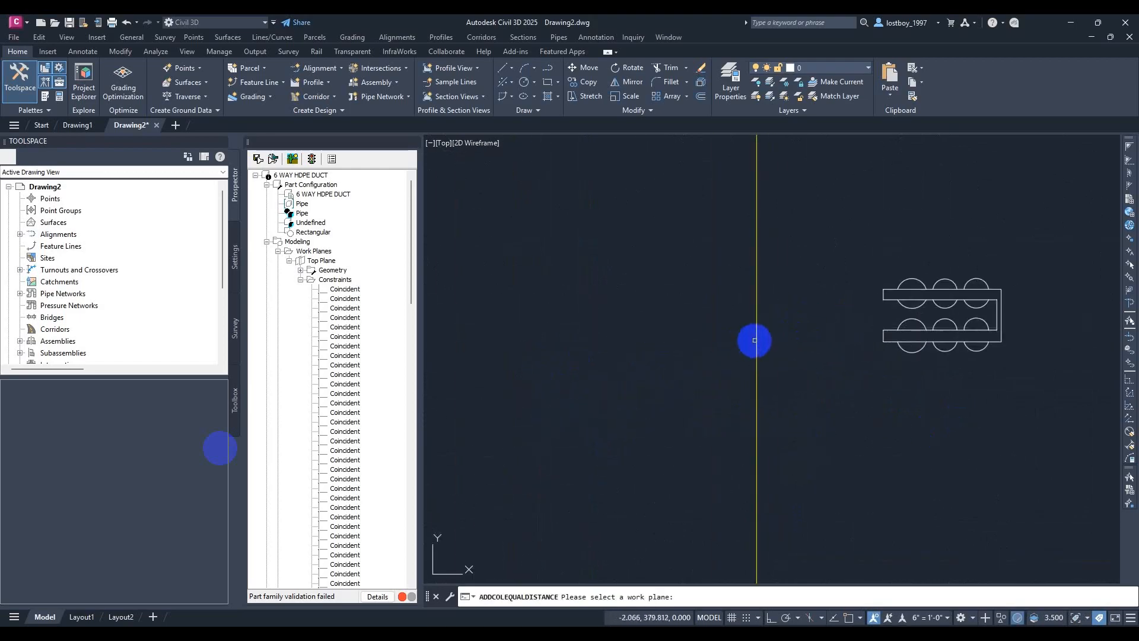
{"action": "left_click", "coordinate": [757, 340]}
{"action": "scroll", "coordinate": [888, 287], "scroll_direction": "up", "scroll_amount": 7}
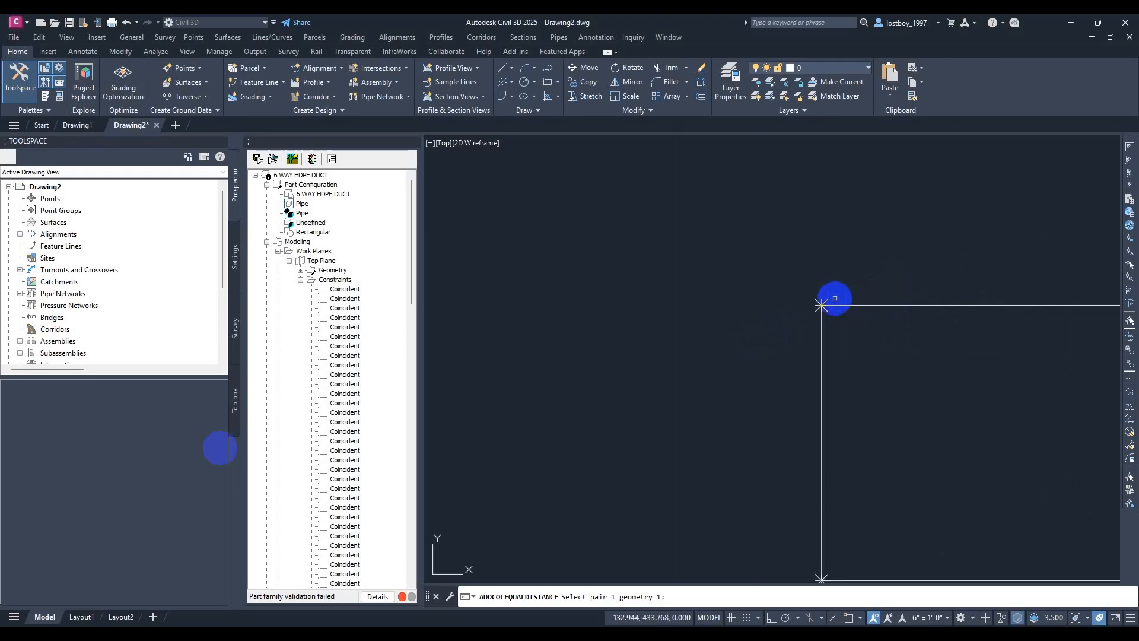
{"action": "left_click", "coordinate": [829, 299]}
{"action": "scroll", "coordinate": [825, 296], "scroll_direction": "down", "scroll_amount": 5}
{"action": "scroll", "coordinate": [763, 279], "scroll_direction": "up", "scroll_amount": 5}
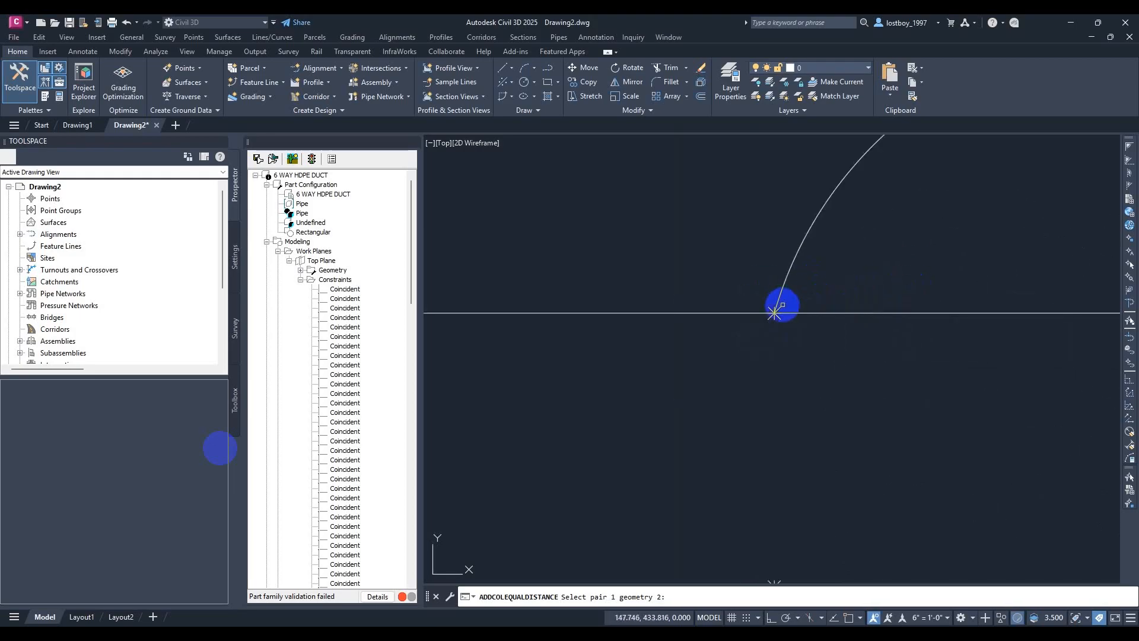
{"action": "scroll", "coordinate": [782, 305], "scroll_direction": "up", "scroll_amount": 3}
{"action": "scroll", "coordinate": [819, 262], "scroll_direction": "down", "scroll_amount": 5}
{"action": "scroll", "coordinate": [668, 373], "scroll_direction": "up", "scroll_amount": 6}
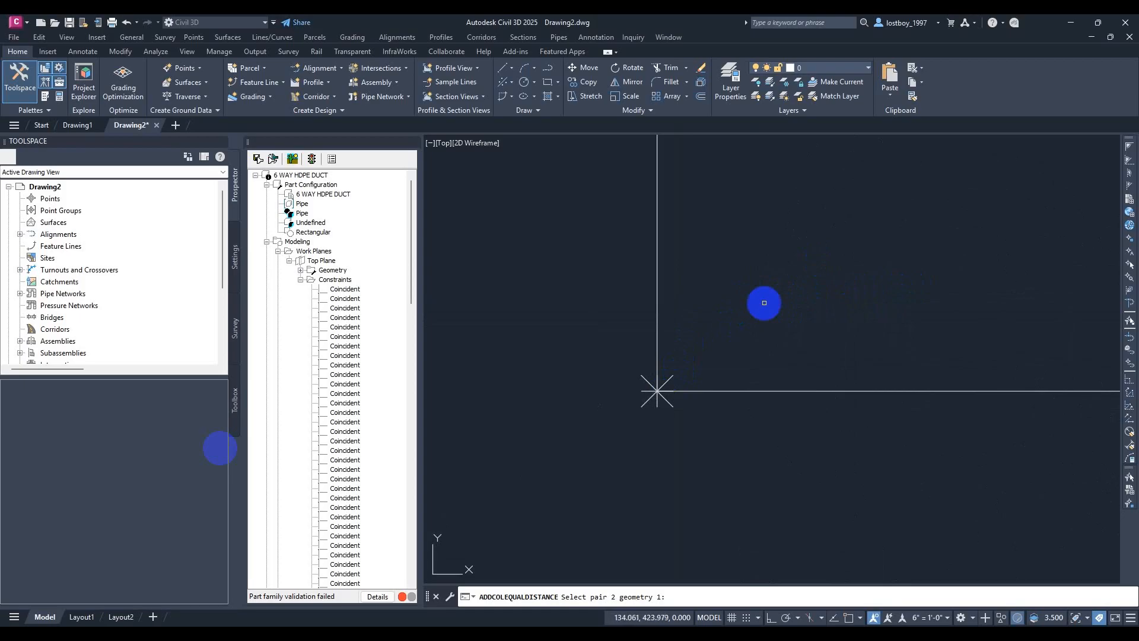
{"action": "key", "text": "Escape"}
{"action": "scroll", "coordinate": [839, 295], "scroll_direction": "down", "scroll_amount": 6}
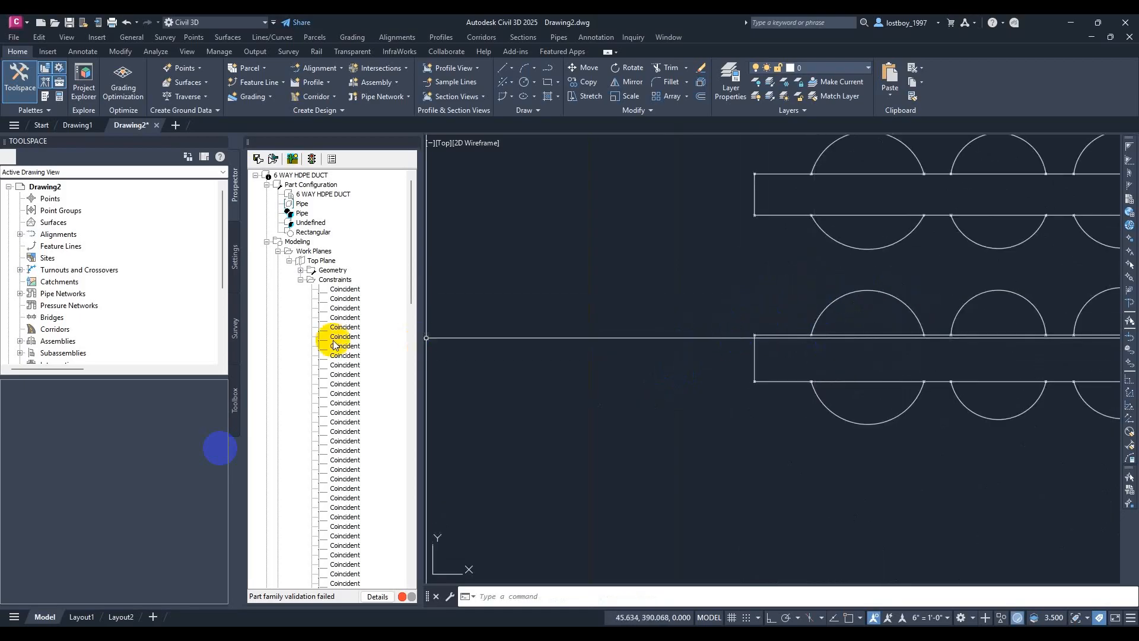
Add an equal distance constraint matching the spacing from the lower arm's left corners to the first duct's arcs on its top and bottom edges
{"action": "right_click", "coordinate": [321, 262]}
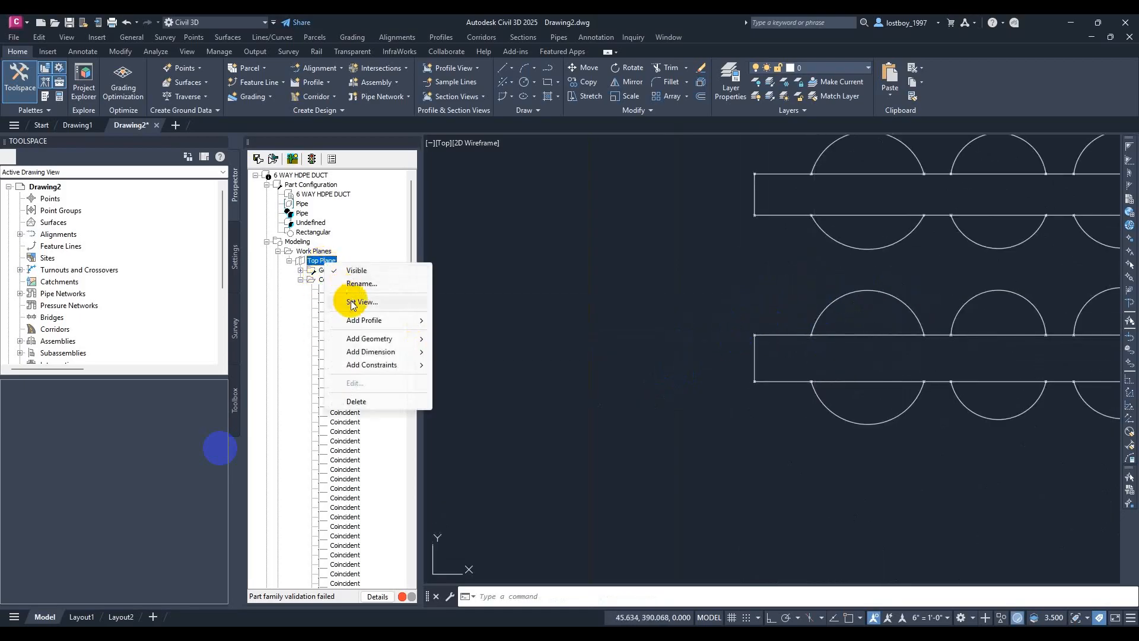
{"action": "mouse_move", "coordinate": [398, 365]}
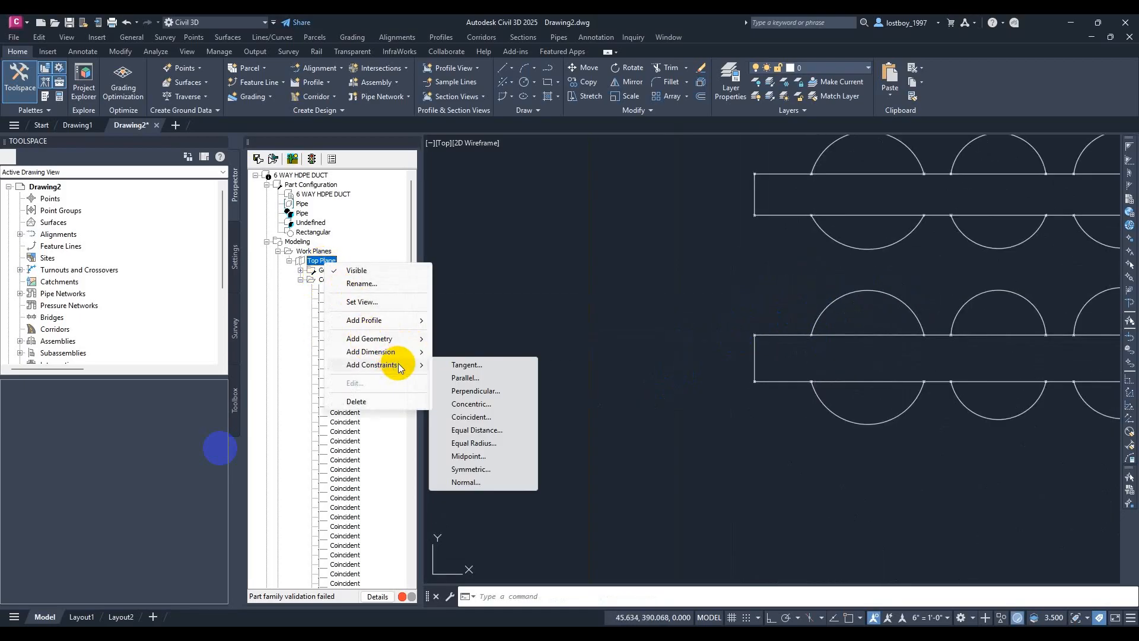
{"action": "left_click", "coordinate": [470, 432]}
{"action": "scroll", "coordinate": [700, 374], "scroll_direction": "up", "scroll_amount": 6}
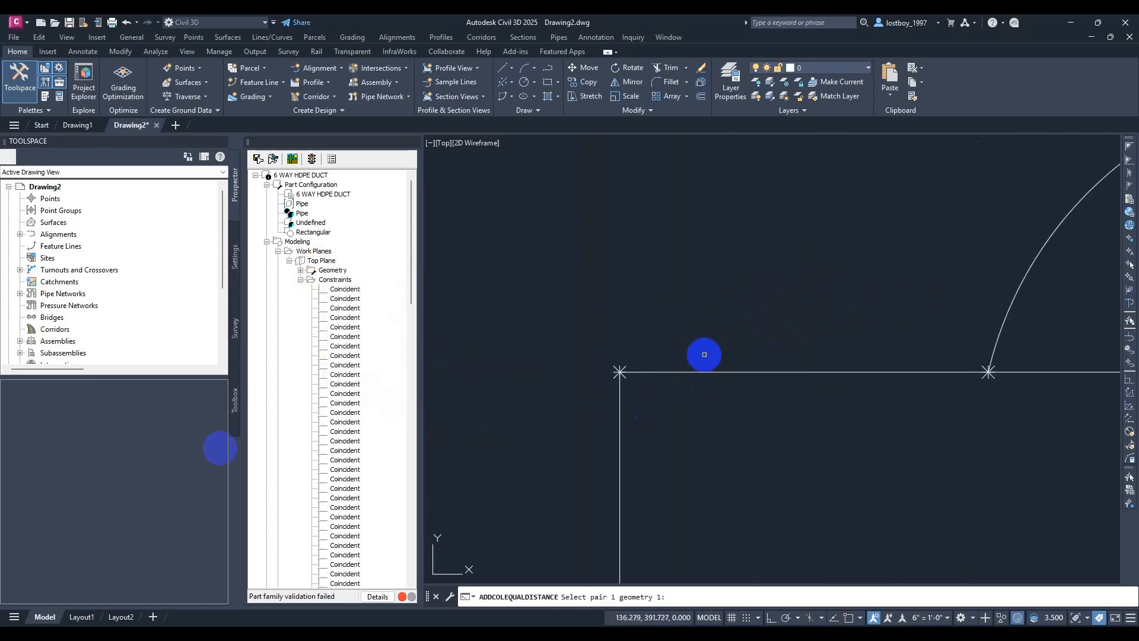
{"action": "scroll", "coordinate": [677, 352], "scroll_direction": "down", "scroll_amount": 4}
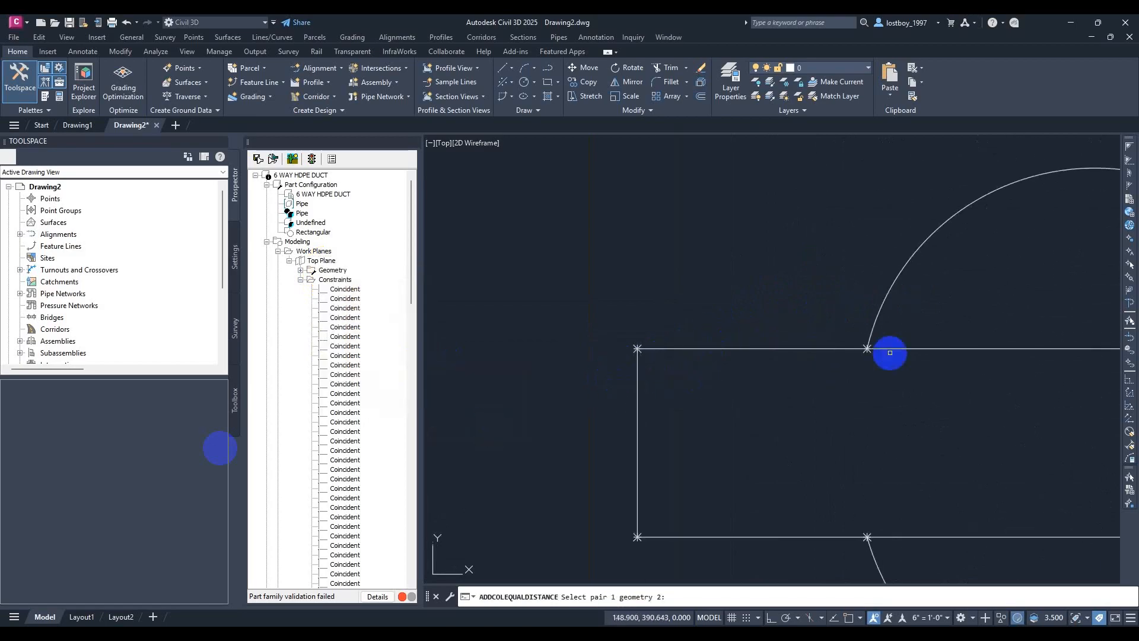
{"action": "scroll", "coordinate": [890, 348], "scroll_direction": "up", "scroll_amount": 4}
{"action": "left_click", "coordinate": [785, 320]}
{"action": "scroll", "coordinate": [698, 364], "scroll_direction": "down", "scroll_amount": 4}
{"action": "scroll", "coordinate": [679, 369], "scroll_direction": "up", "scroll_amount": 6}
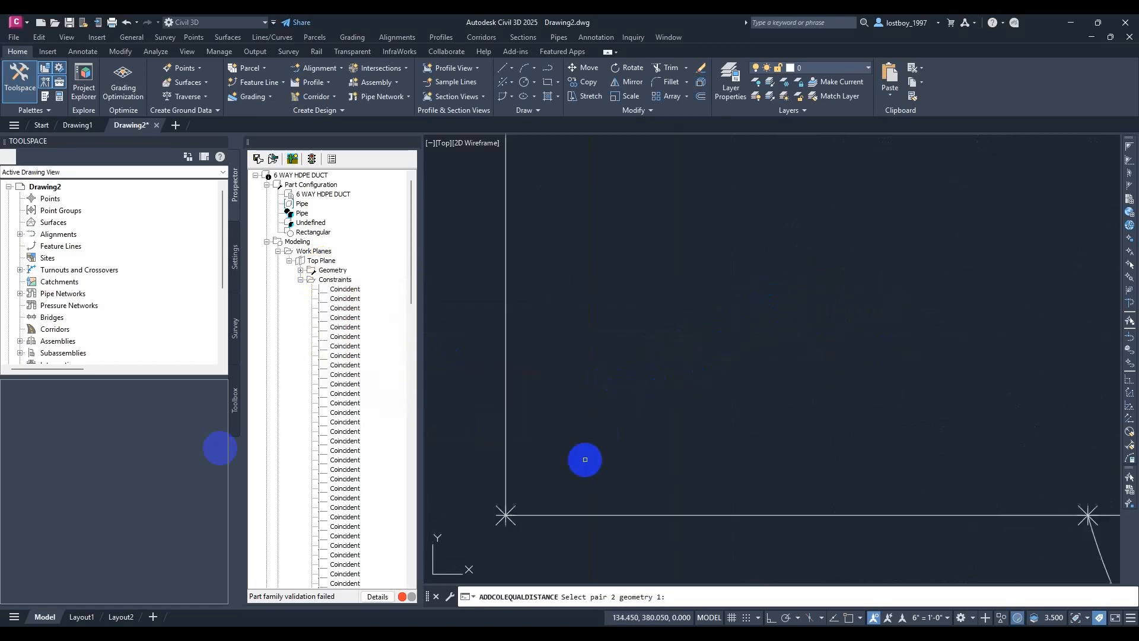
{"action": "left_click", "coordinate": [691, 380]}
{"action": "scroll", "coordinate": [878, 338], "scroll_direction": "down", "scroll_amount": 3}
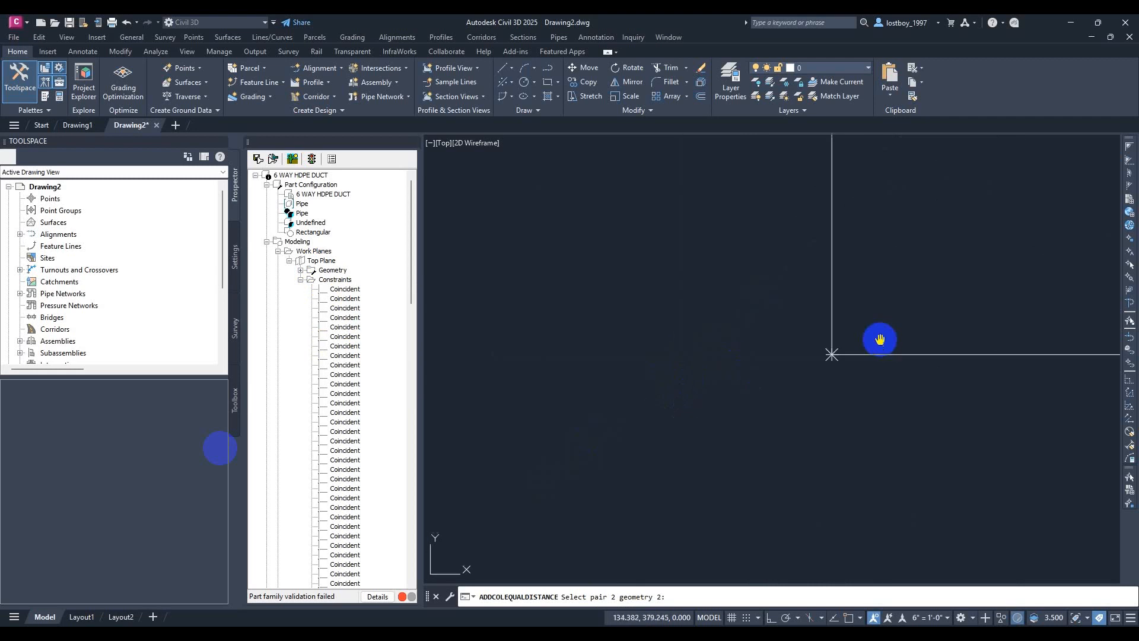
{"action": "scroll", "coordinate": [1018, 349], "scroll_direction": "up", "scroll_amount": 4}
{"action": "left_click", "coordinate": [1012, 341]}
{"action": "scroll", "coordinate": [902, 330], "scroll_direction": "down", "scroll_amount": 3}
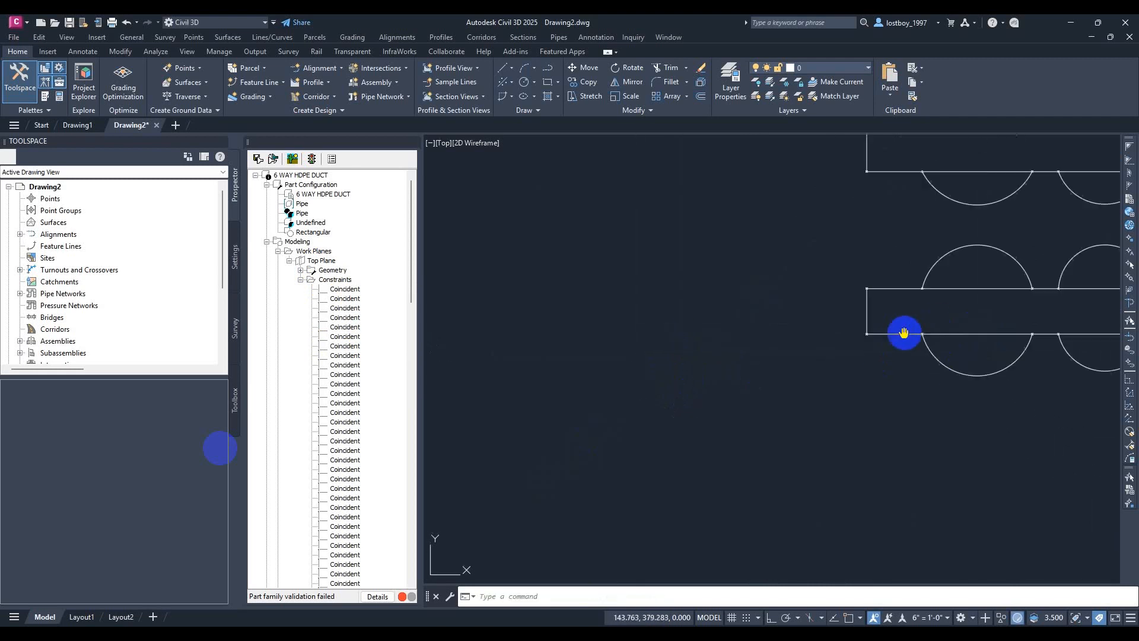
Try to constrain the endpoint spacing of the leftmost duct's two arcs to equal distance on the lower arm
{"action": "scroll", "coordinate": [917, 304], "scroll_direction": "up", "scroll_amount": 8}
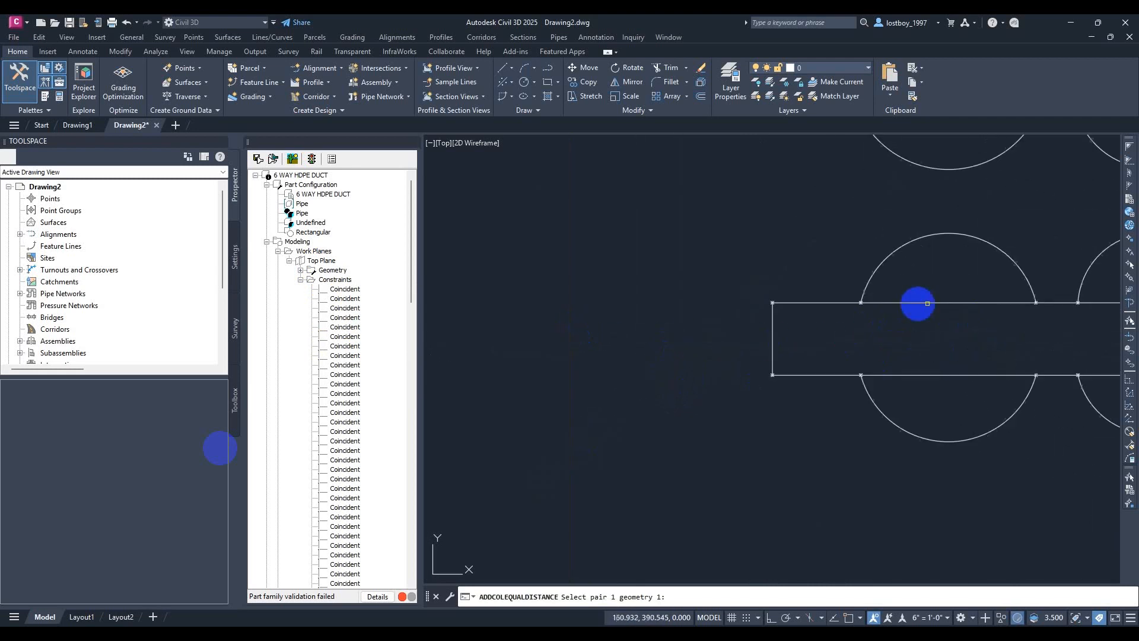
{"action": "left_click", "coordinate": [775, 296]}
{"action": "scroll", "coordinate": [712, 338], "scroll_direction": "down", "scroll_amount": 4}
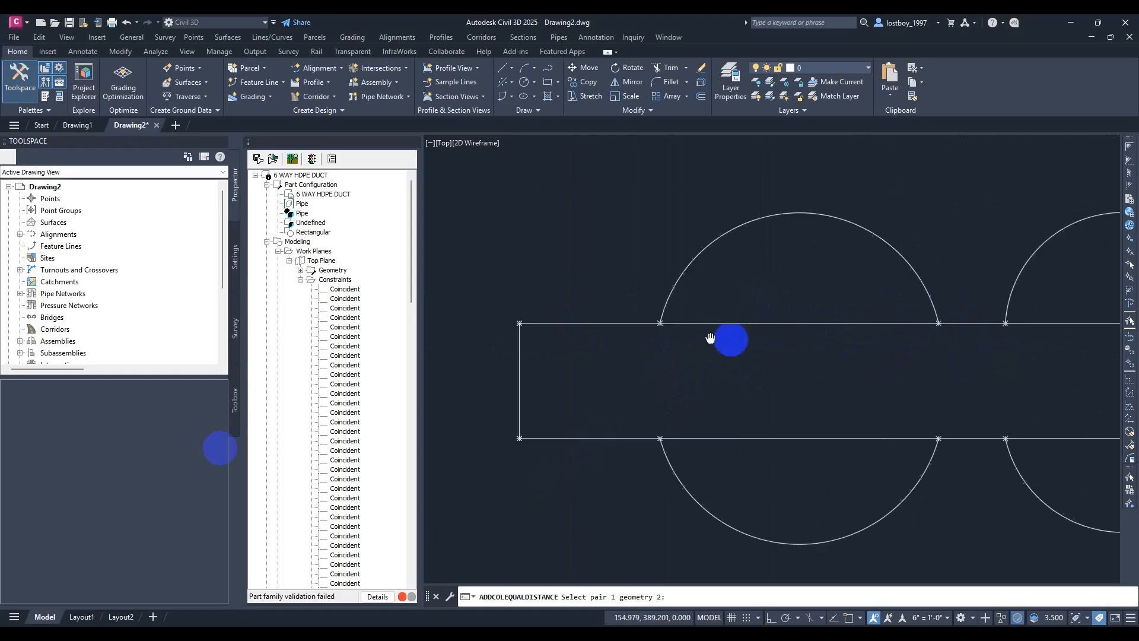
{"action": "scroll", "coordinate": [919, 326], "scroll_direction": "up", "scroll_amount": 4}
{"action": "left_click", "coordinate": [909, 305]}
{"action": "scroll", "coordinate": [839, 325], "scroll_direction": "down", "scroll_amount": 4}
{"action": "scroll", "coordinate": [709, 373], "scroll_direction": "up", "scroll_amount": 4}
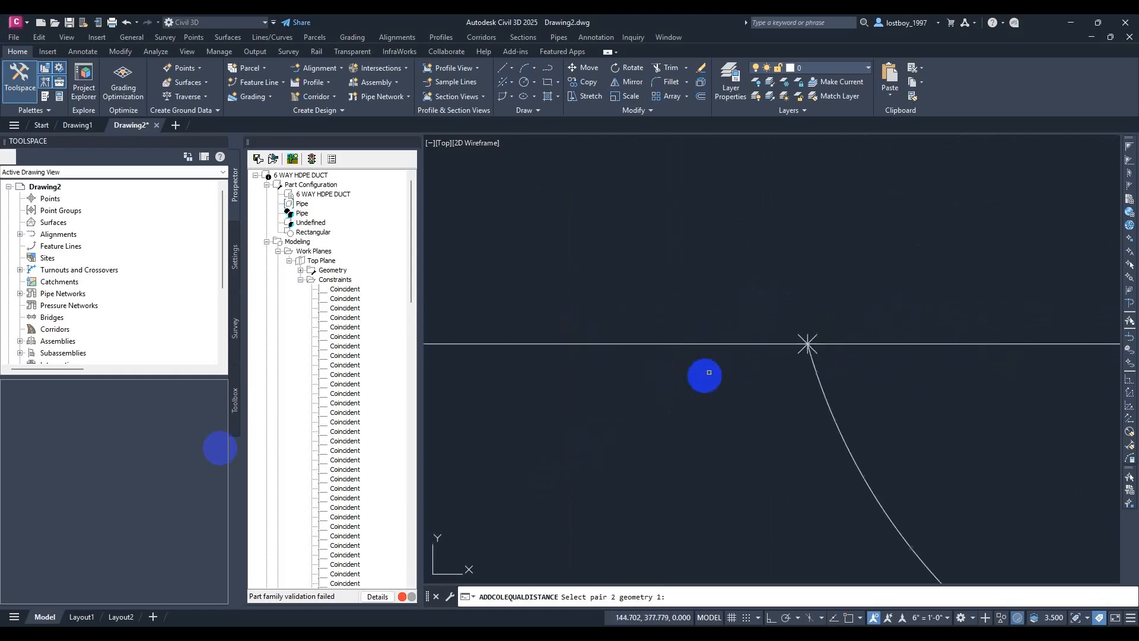
{"action": "scroll", "coordinate": [768, 297], "scroll_direction": "down", "scroll_amount": 4}
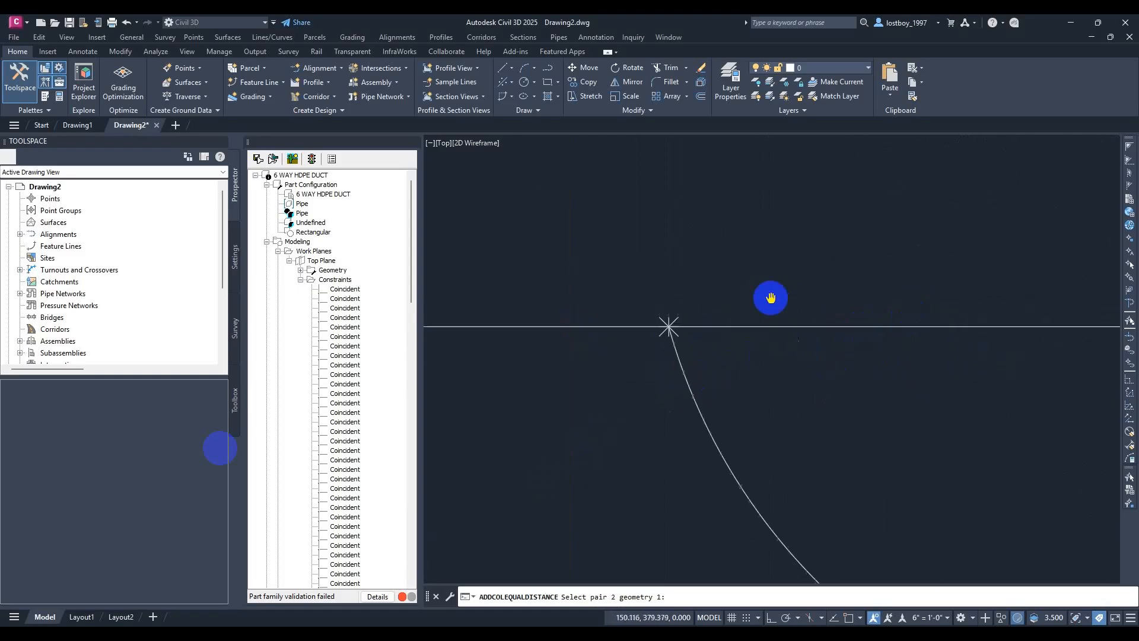
{"action": "scroll", "coordinate": [957, 339], "scroll_direction": "up", "scroll_amount": 4}
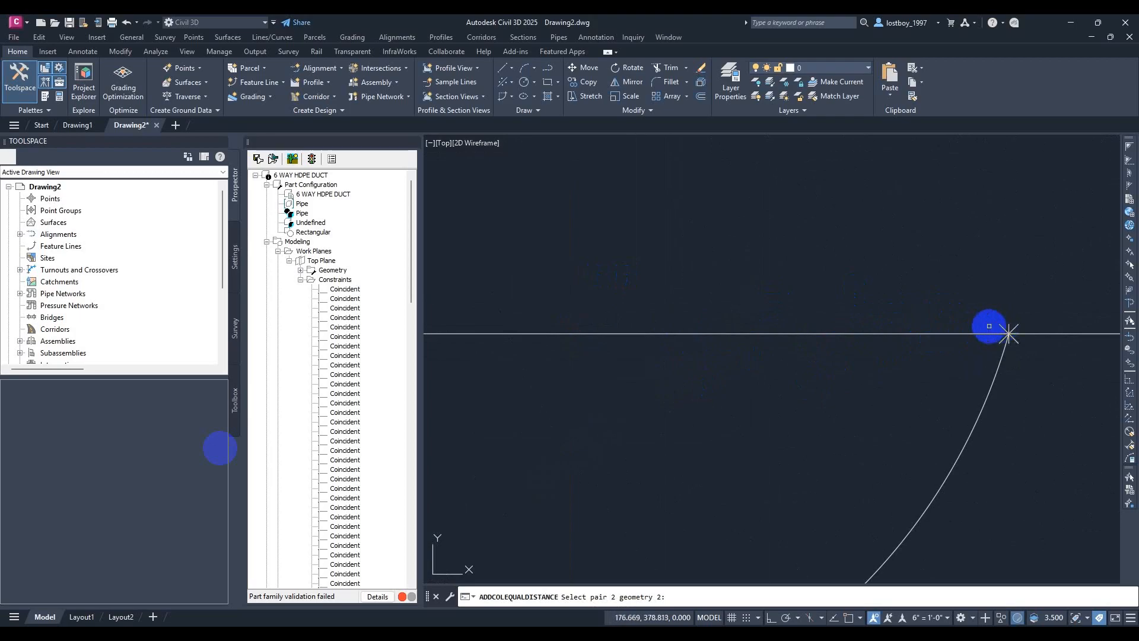
{"action": "scroll", "coordinate": [827, 324], "scroll_direction": "down", "scroll_amount": 4}
{"action": "left_click", "coordinate": [747, 287]}
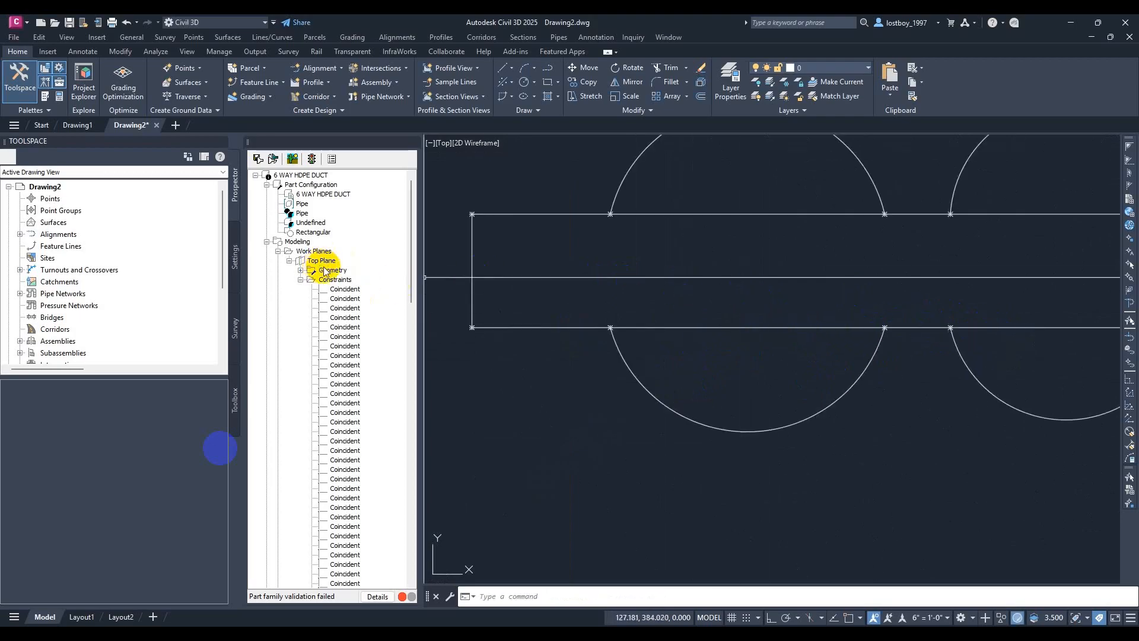
Constrain the endpoint spacing of the leftmost duct's two arcs to equal distance on the lower arm's top and bottom edges
{"action": "key", "text": "Return"}
{"action": "scroll", "coordinate": [600, 319], "scroll_direction": "down", "scroll_amount": 6}
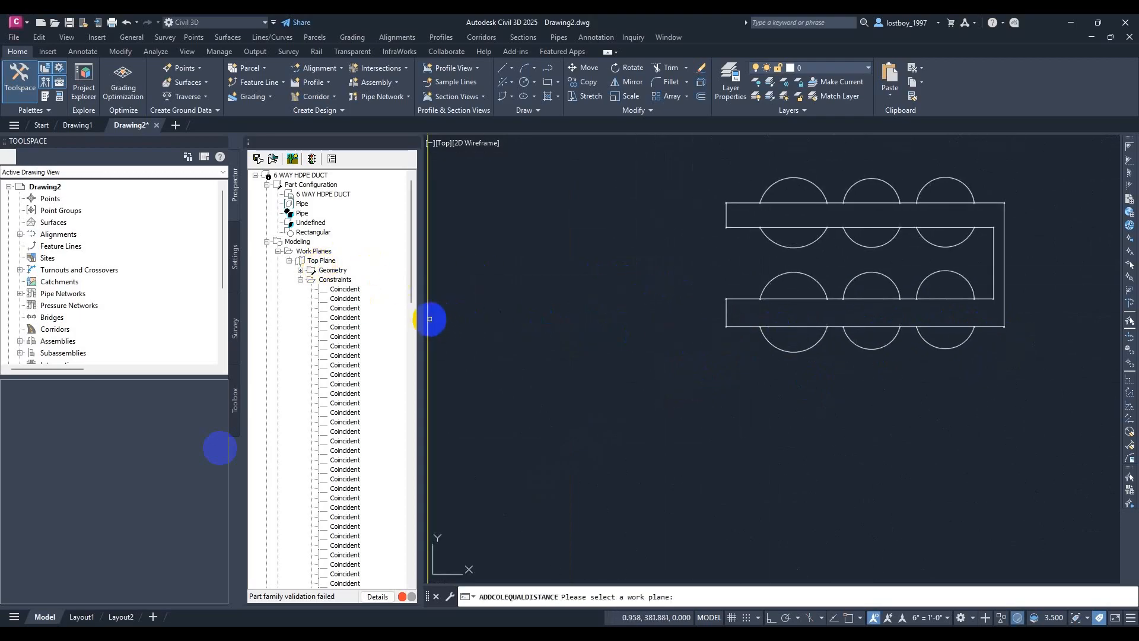
{"action": "left_click", "coordinate": [430, 318]}
{"action": "scroll", "coordinate": [674, 318], "scroll_direction": "up", "scroll_amount": 8}
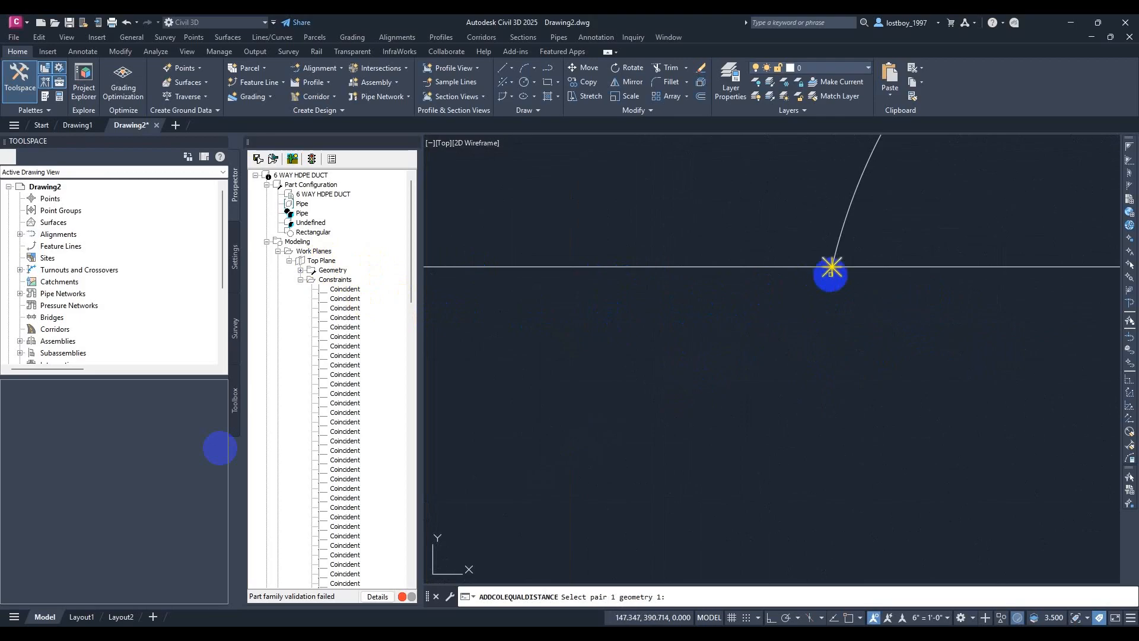
{"action": "scroll", "coordinate": [806, 331], "scroll_direction": "down", "scroll_amount": 5}
{"action": "scroll", "coordinate": [933, 319], "scroll_direction": "up", "scroll_amount": 5}
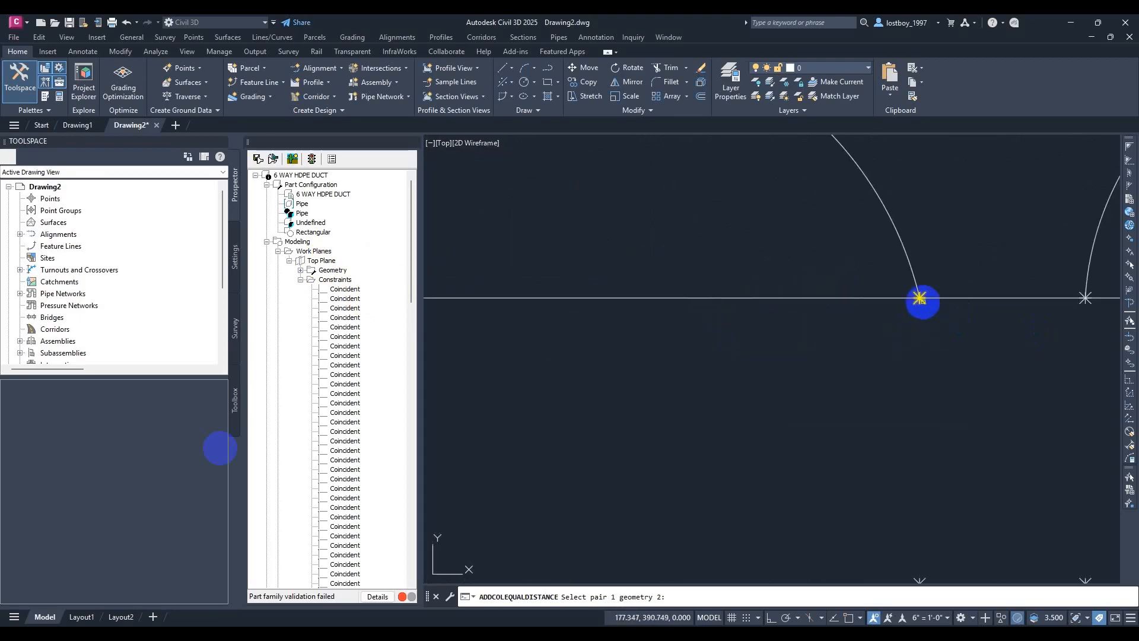
{"action": "left_click", "coordinate": [924, 302]}
{"action": "scroll", "coordinate": [864, 371], "scroll_direction": "down", "scroll_amount": 6}
{"action": "middle_click_drag", "start_coordinate": [858, 374], "coordinate": [907, 320]}
{"action": "scroll", "coordinate": [774, 358], "scroll_direction": "up", "scroll_amount": 8}
{"action": "left_click", "coordinate": [714, 417]}
{"action": "scroll", "coordinate": [840, 381], "scroll_direction": "down", "scroll_amount": 5}
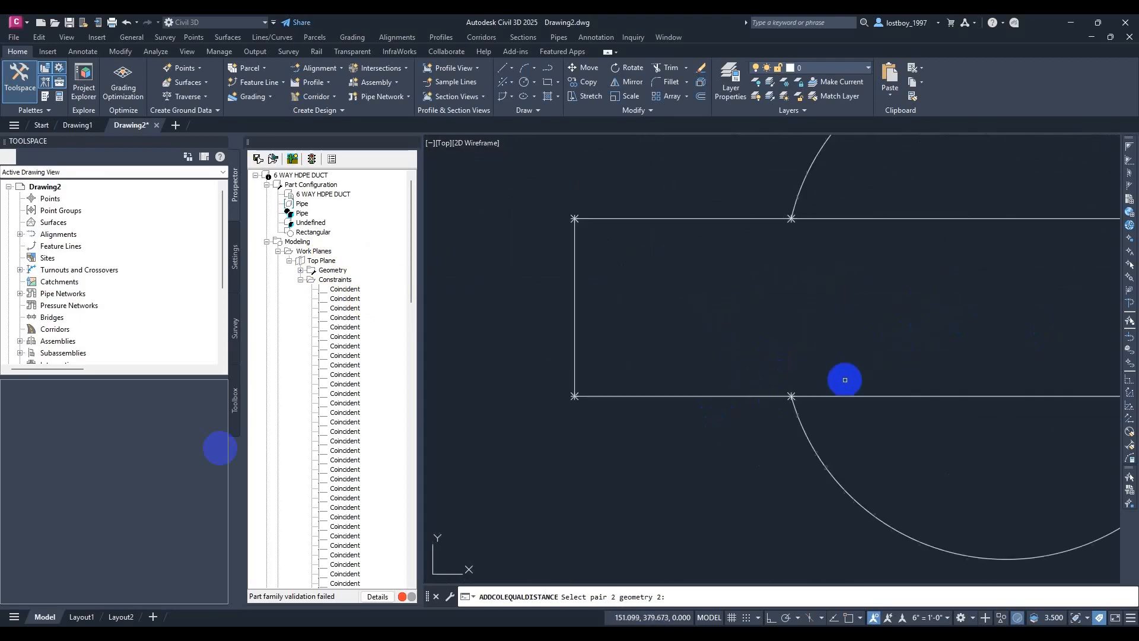
{"action": "scroll", "coordinate": [845, 379], "scroll_direction": "down", "scroll_amount": 3}
{"action": "middle_click_drag", "start_coordinate": [1083, 374], "coordinate": [786, 359]}
{"action": "scroll", "coordinate": [786, 359], "scroll_direction": "up", "scroll_amount": 8}
{"action": "left_click", "coordinate": [766, 413]}
{"action": "scroll", "coordinate": [767, 411], "scroll_direction": "down", "scroll_amount": 12}
Add an equal distance constraint matching the gaps between the first and second ducts on the lower arm's top and bottom edges
{"action": "middle_click_drag", "start_coordinate": [758, 396], "coordinate": [878, 321]}
{"action": "scroll", "coordinate": [878, 321], "scroll_direction": "down", "scroll_amount": 2}
{"action": "key", "text": "Return"}
{"action": "left_click", "coordinate": [643, 325]}
{"action": "scroll", "coordinate": [896, 322], "scroll_direction": "up", "scroll_amount": 8}
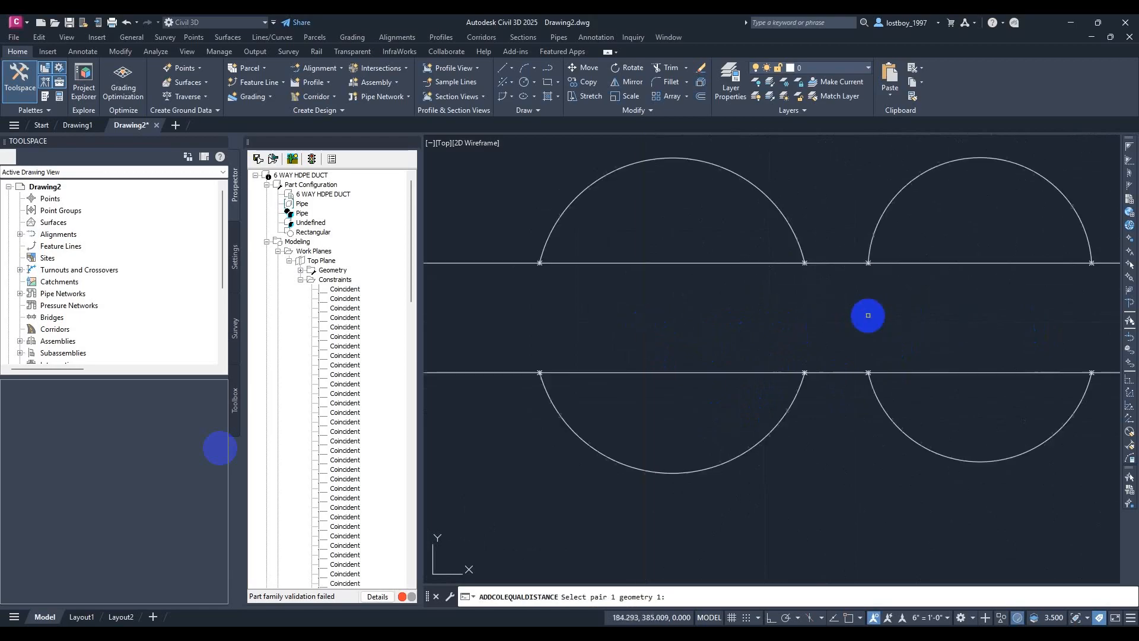
{"action": "scroll", "coordinate": [784, 283], "scroll_direction": "up", "scroll_amount": 8}
{"action": "middle_click_drag", "start_coordinate": [785, 283], "coordinate": [841, 369]}
{"action": "scroll", "coordinate": [840, 369], "scroll_direction": "down", "scroll_amount": 2}
{"action": "left_click", "coordinate": [952, 300]}
{"action": "scroll", "coordinate": [994, 318], "scroll_direction": "down", "scroll_amount": 4}
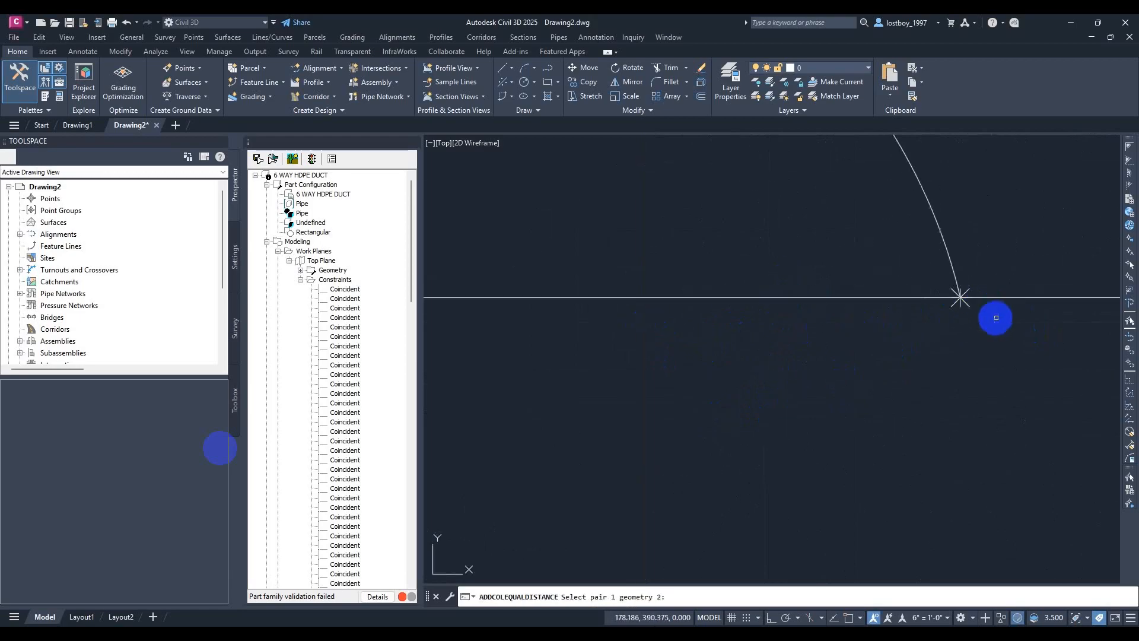
{"action": "middle_click_drag", "start_coordinate": [995, 318], "coordinate": [736, 355]}
{"action": "scroll", "coordinate": [866, 348], "scroll_direction": "up", "scroll_amount": 7}
{"action": "left_click", "coordinate": [884, 337]}
{"action": "scroll", "coordinate": [797, 401], "scroll_direction": "down", "scroll_amount": 5}
{"action": "scroll", "coordinate": [798, 401], "scroll_direction": "down", "scroll_amount": 3}
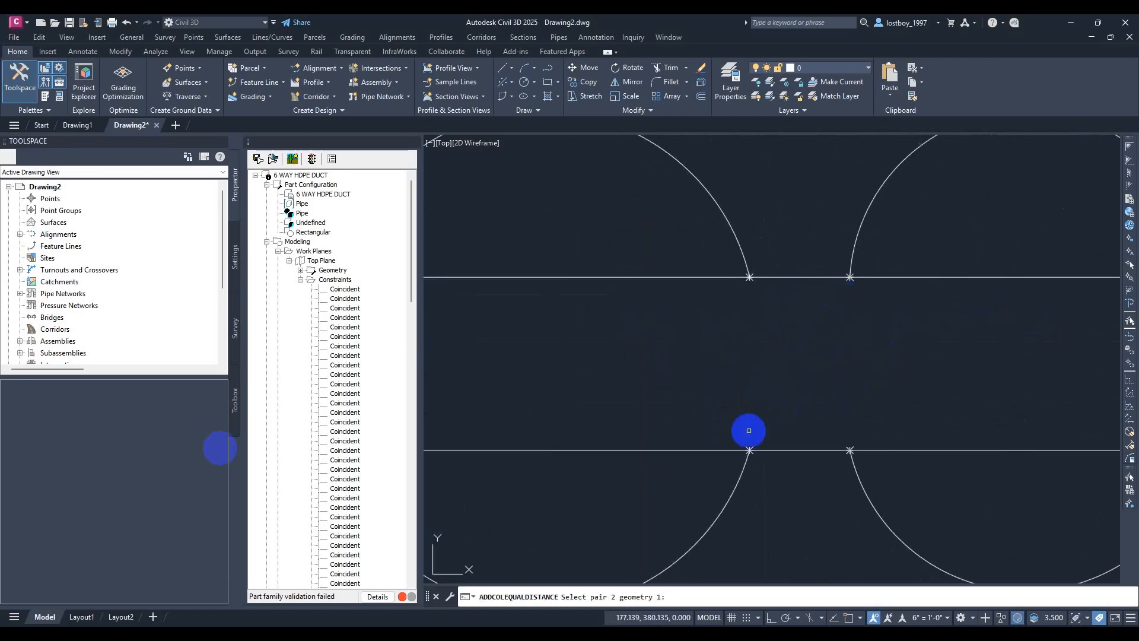
{"action": "scroll", "coordinate": [736, 442], "scroll_direction": "up", "scroll_amount": 6}
{"action": "scroll", "coordinate": [723, 425], "scroll_direction": "down", "scroll_amount": 4}
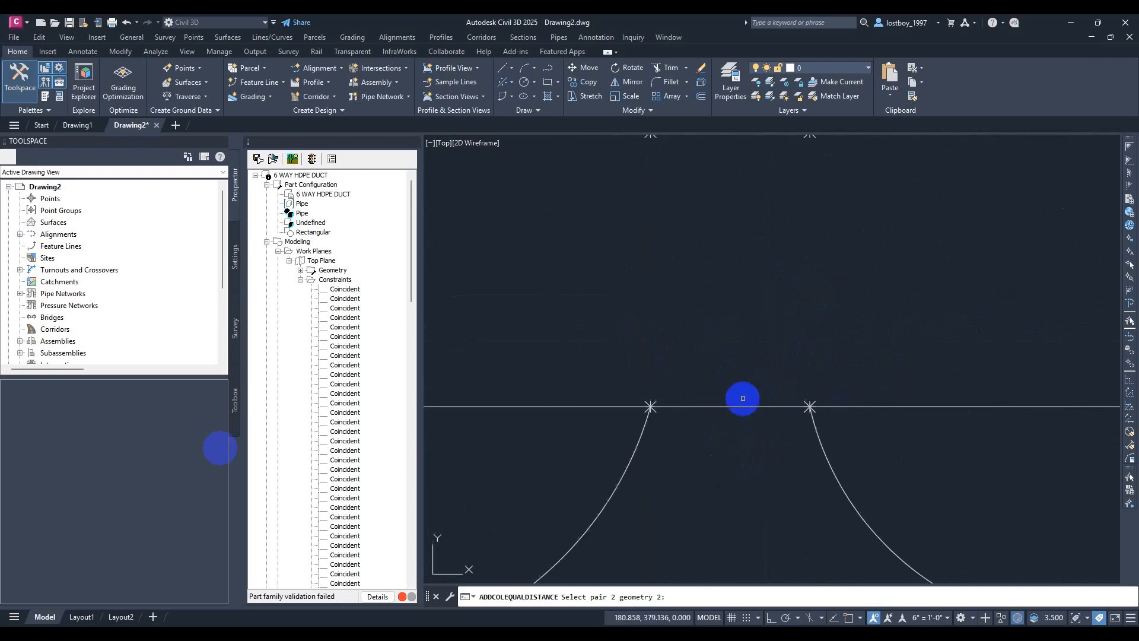
{"action": "scroll", "coordinate": [849, 391], "scroll_direction": "up", "scroll_amount": 4}
{"action": "left_click", "coordinate": [873, 383]}
Constrain the endpoint spacing of the middle duct's two arcs to equal distance on the lower arm's top and bottom edges
{"action": "scroll", "coordinate": [745, 330], "scroll_direction": "down", "scroll_amount": 6}
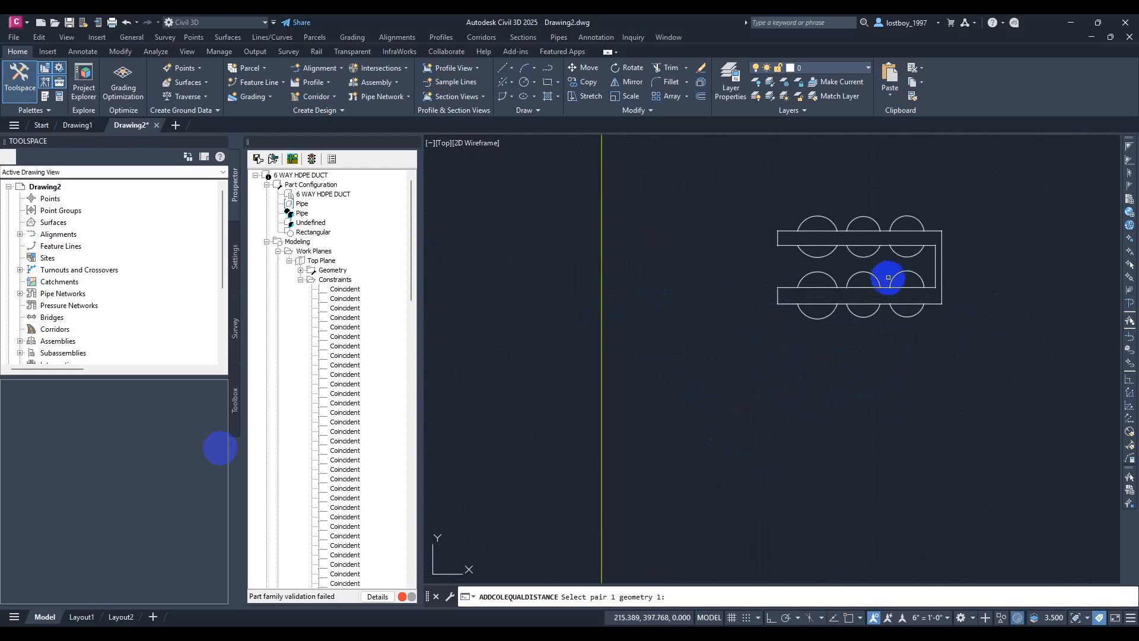
{"action": "scroll", "coordinate": [888, 277], "scroll_direction": "up", "scroll_amount": 6}
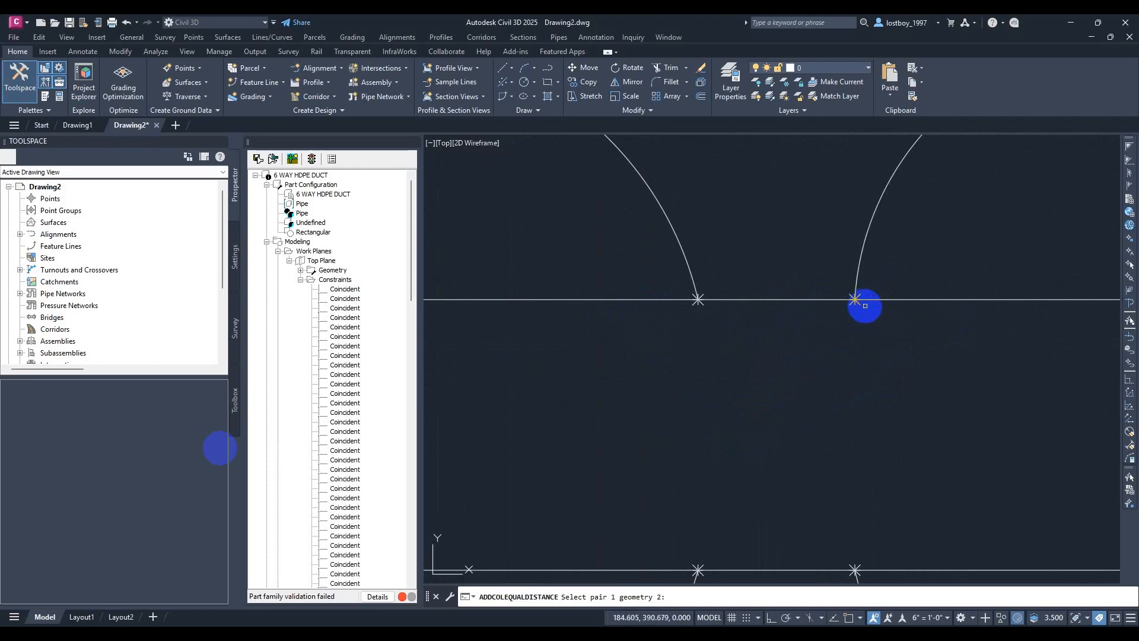
{"action": "scroll", "coordinate": [865, 314], "scroll_direction": "down", "scroll_amount": 3}
{"action": "scroll", "coordinate": [854, 326], "scroll_direction": "up", "scroll_amount": 5}
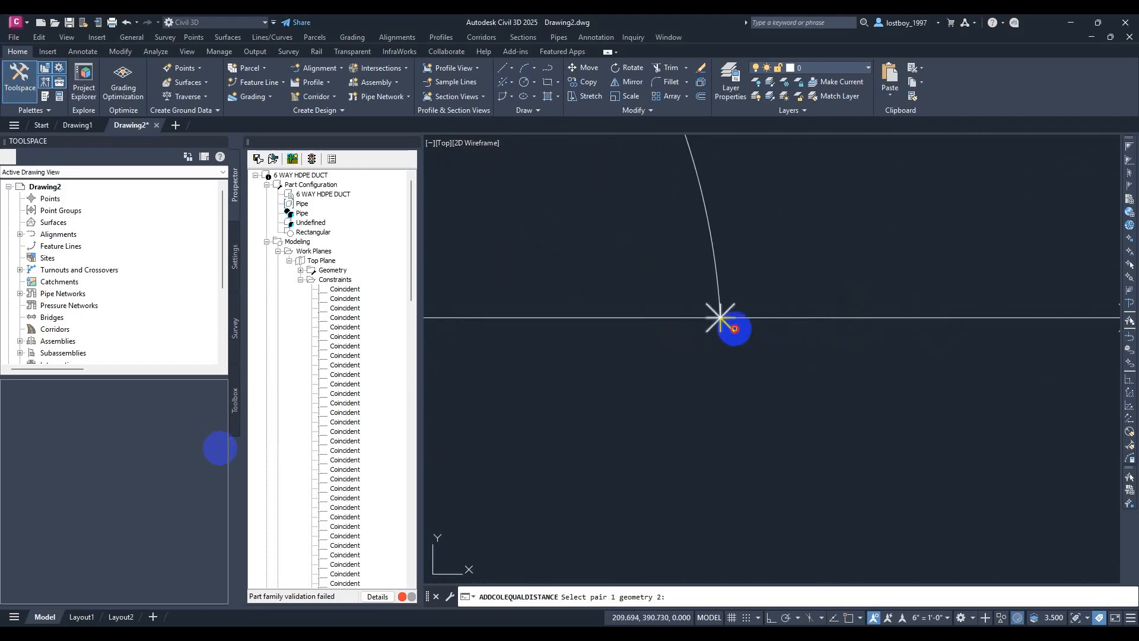
{"action": "left_click", "coordinate": [734, 329]}
{"action": "scroll", "coordinate": [796, 282], "scroll_direction": "down", "scroll_amount": 3}
{"action": "scroll", "coordinate": [796, 282], "scroll_direction": "up", "scroll_amount": 3}
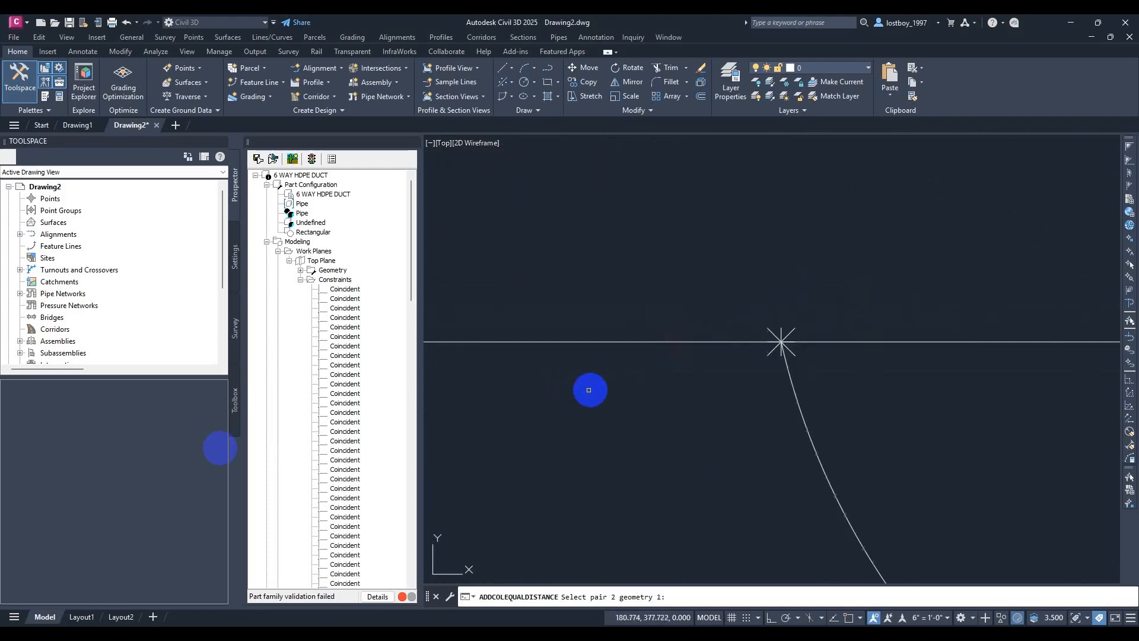
{"action": "left_click", "coordinate": [782, 329]}
{"action": "scroll", "coordinate": [907, 320], "scroll_direction": "down", "scroll_amount": 3}
{"action": "scroll", "coordinate": [909, 318], "scroll_direction": "up", "scroll_amount": 3}
{"action": "left_click", "coordinate": [899, 363]}
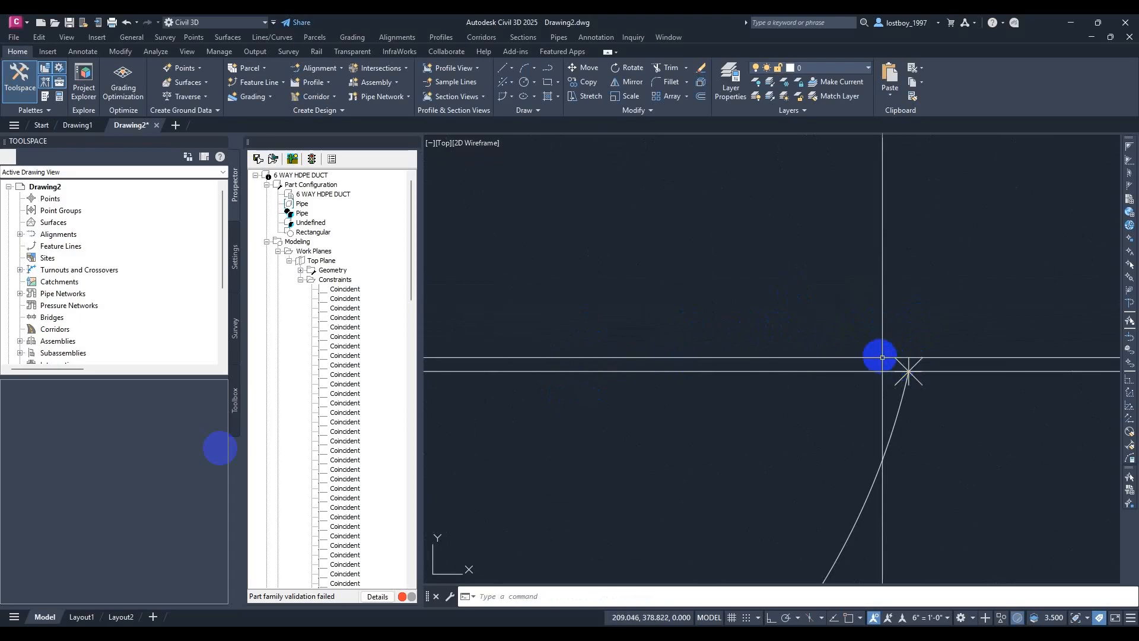
Add an equal distance constraint matching the gaps between the second and third ducts on the lower arm's top and bottom edges
{"action": "scroll", "coordinate": [882, 332], "scroll_direction": "down", "scroll_amount": 3}
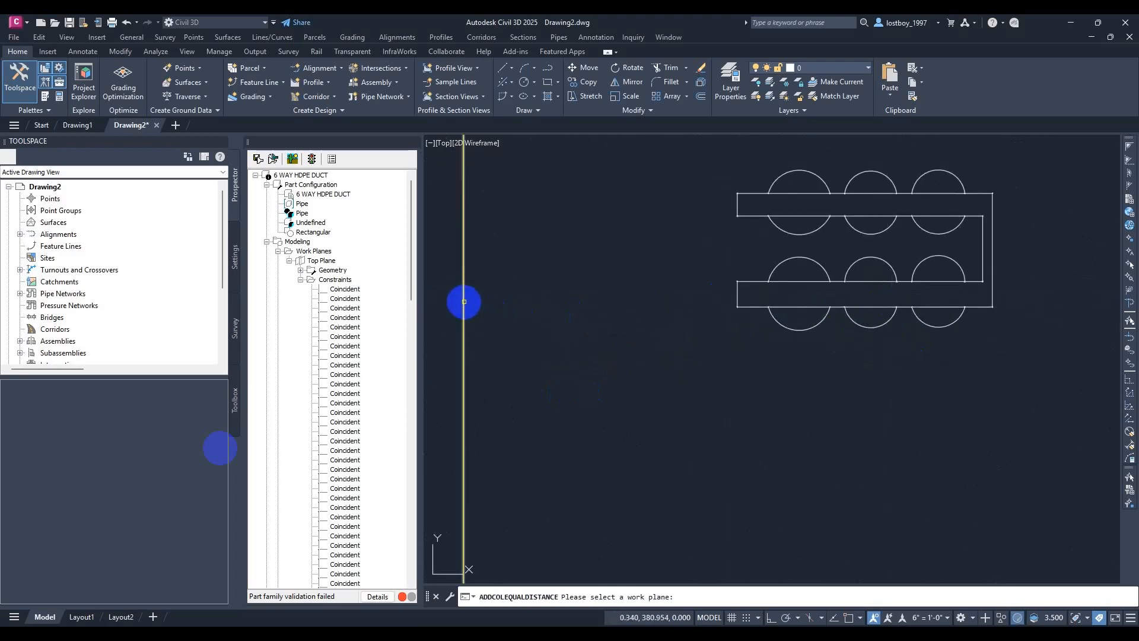
{"action": "left_click", "coordinate": [463, 301]}
{"action": "scroll", "coordinate": [888, 320], "scroll_direction": "up", "scroll_amount": 3}
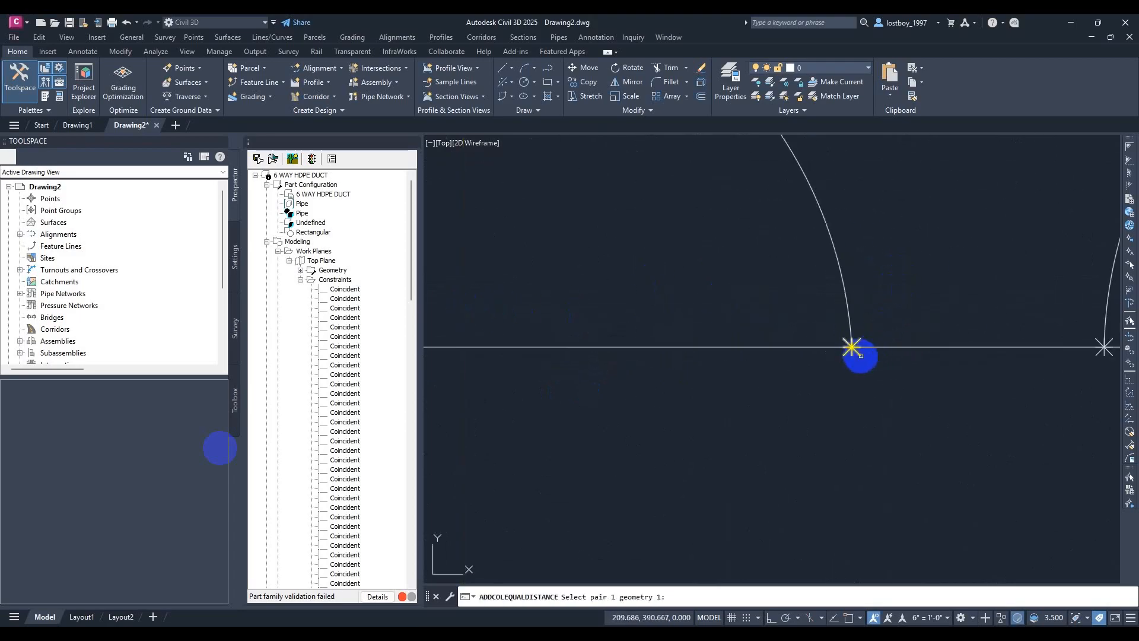
{"action": "middle_click_drag", "start_coordinate": [1014, 363], "coordinate": [762, 362]}
{"action": "scroll", "coordinate": [762, 362], "scroll_direction": "up", "scroll_amount": 2}
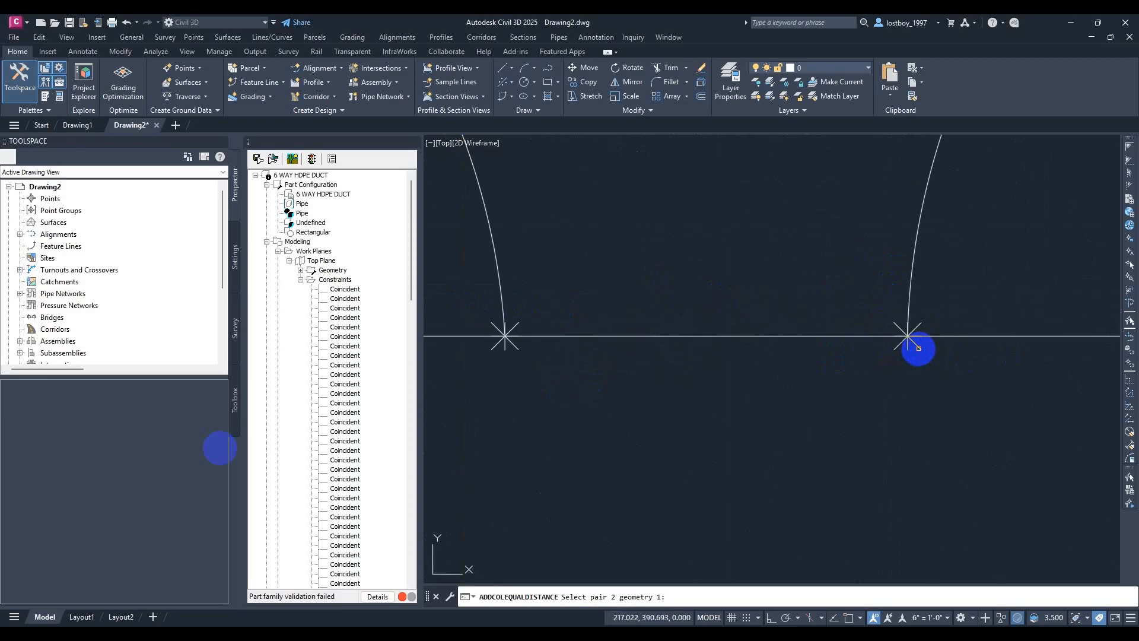
{"action": "scroll", "coordinate": [831, 318], "scroll_direction": "down", "scroll_amount": 3}
{"action": "scroll", "coordinate": [788, 432], "scroll_direction": "up", "scroll_amount": 3}
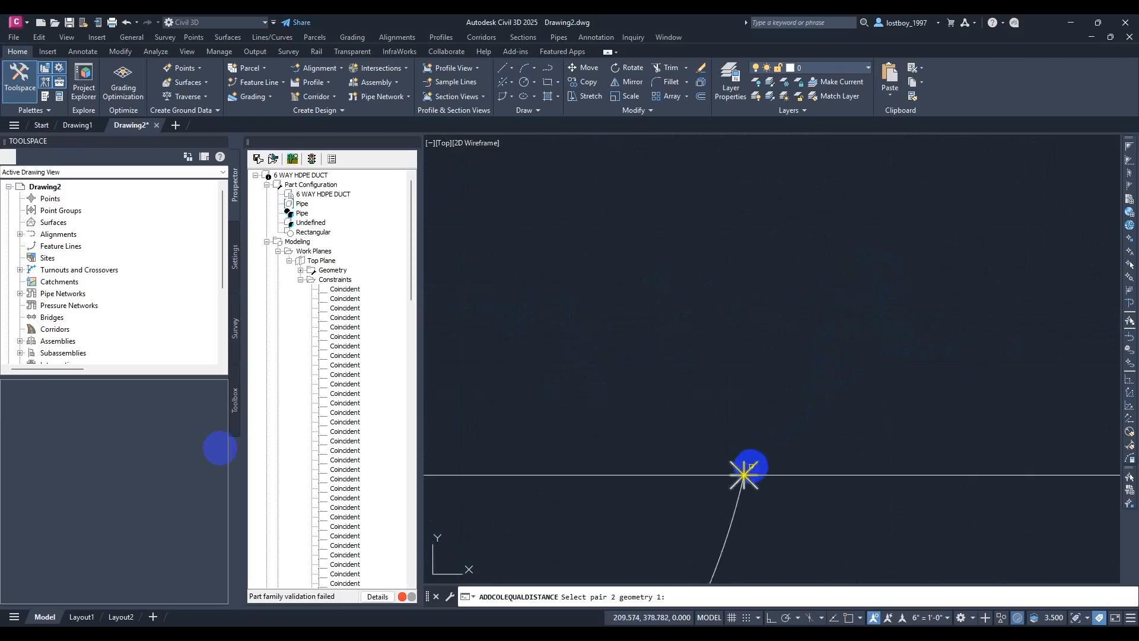
{"action": "scroll", "coordinate": [772, 427], "scroll_direction": "down", "scroll_amount": 3}
{"action": "scroll", "coordinate": [755, 409], "scroll_direction": "up", "scroll_amount": 3}
{"action": "left_click", "coordinate": [666, 387]}
{"action": "left_click", "coordinate": [663, 387]}
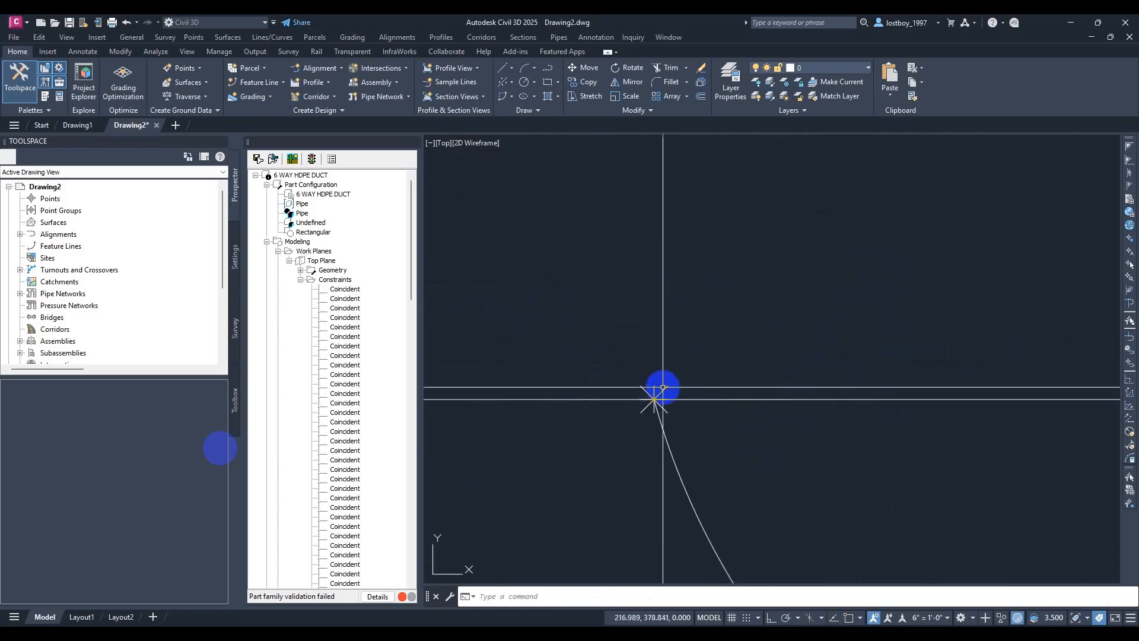
Constrain the endpoint spacing of the rightmost duct's two arcs to equal distance on the lower arm's top and bottom edges
{"action": "scroll", "coordinate": [679, 310], "scroll_direction": "down", "scroll_amount": 6}
{"action": "middle_click_drag", "start_coordinate": [679, 308], "coordinate": [762, 288]}
{"action": "middle_click_drag", "start_coordinate": [684, 280], "coordinate": [922, 316]}
{"action": "scroll", "coordinate": [923, 317], "scroll_direction": "down", "scroll_amount": 2}
{"action": "key", "text": "Return"}
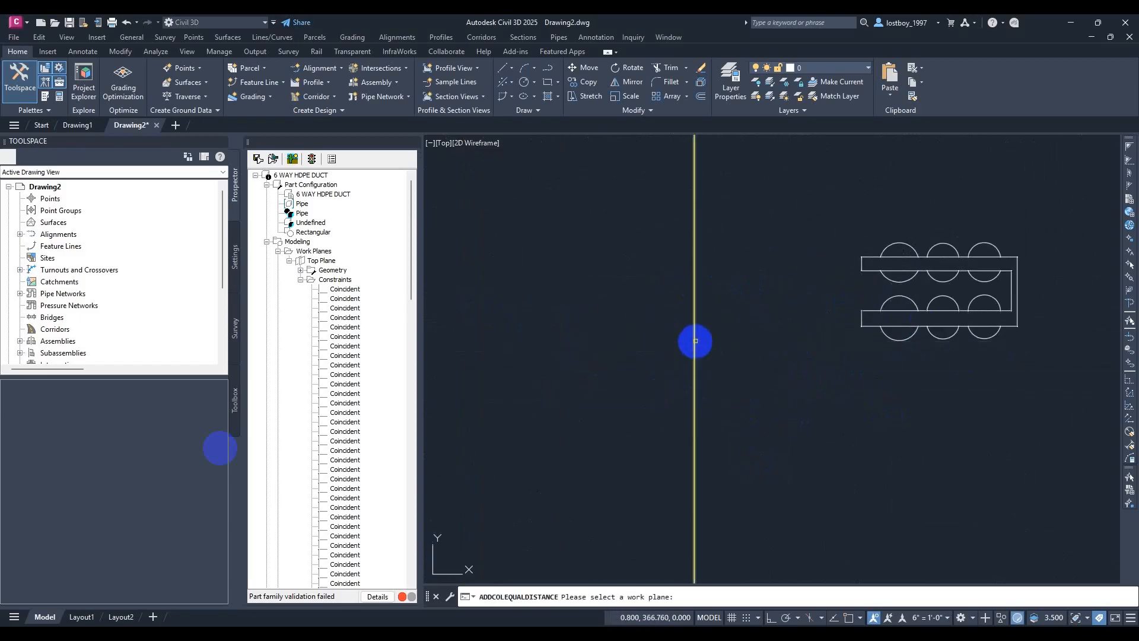
{"action": "left_click", "coordinate": [695, 341]}
{"action": "scroll", "coordinate": [973, 321], "scroll_direction": "up", "scroll_amount": 5}
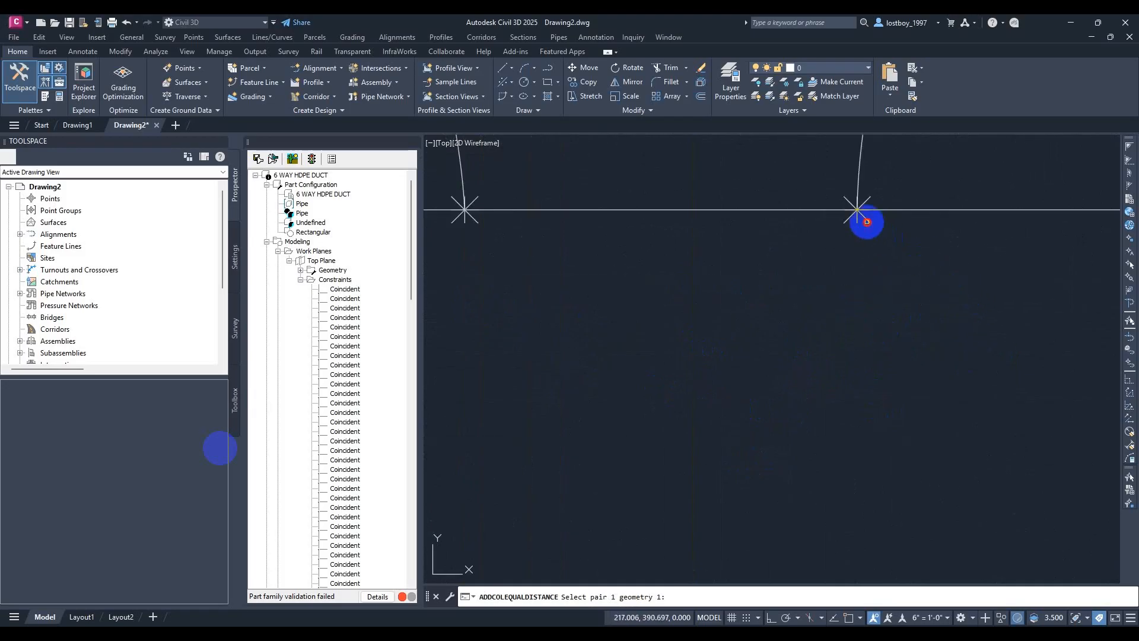
{"action": "scroll", "coordinate": [872, 250], "scroll_direction": "down", "scroll_amount": 4}
{"action": "middle_click_drag", "start_coordinate": [880, 257], "coordinate": [630, 273]}
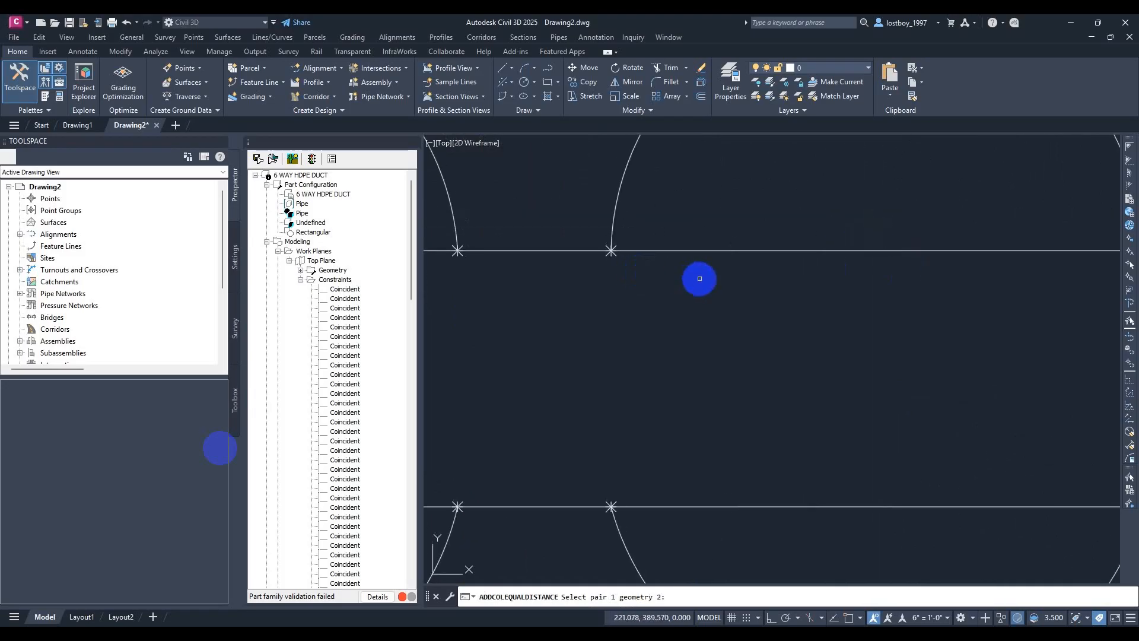
{"action": "middle_click_drag", "start_coordinate": [818, 300], "coordinate": [576, 305]}
{"action": "scroll", "coordinate": [860, 273], "scroll_direction": "up", "scroll_amount": 2}
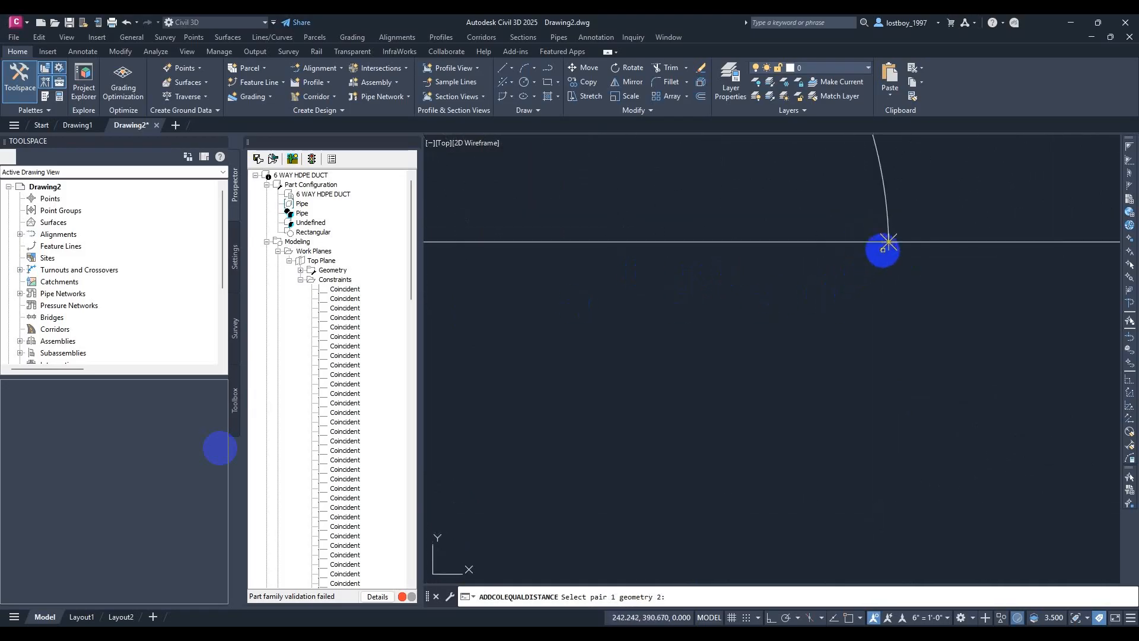
{"action": "scroll", "coordinate": [821, 289], "scroll_direction": "down", "scroll_amount": 4}
{"action": "scroll", "coordinate": [692, 355], "scroll_direction": "up", "scroll_amount": 4}
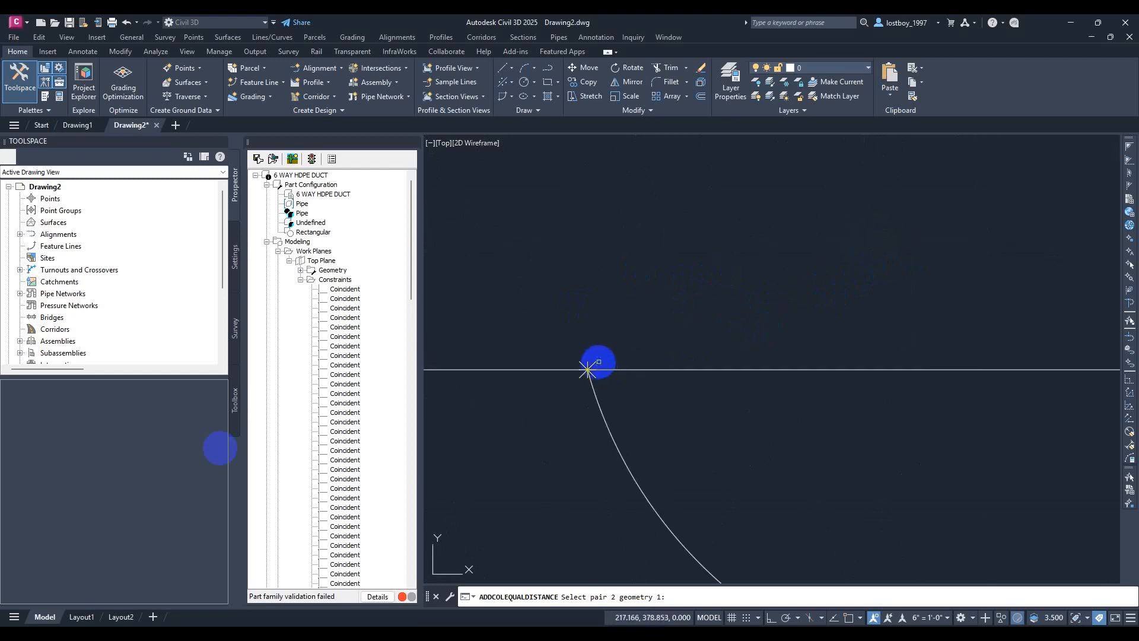
{"action": "left_click", "coordinate": [588, 369]}
{"action": "scroll", "coordinate": [745, 333], "scroll_direction": "down", "scroll_amount": 4}
{"action": "scroll", "coordinate": [671, 348], "scroll_direction": "up", "scroll_amount": 4}
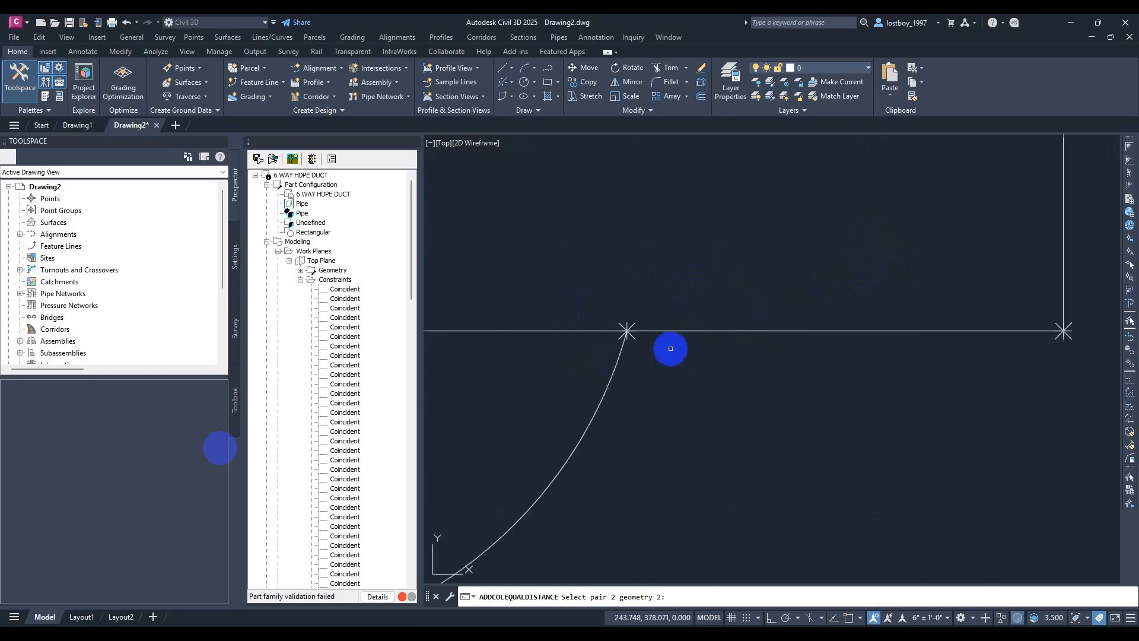
{"action": "left_click", "coordinate": [622, 322]}
Add an equal distance constraint matching the left corner-to-first-arc spacing on the lower arm's top edge and the upper arm's bottom edge
{"action": "scroll", "coordinate": [750, 325], "scroll_direction": "down", "scroll_amount": 5}
{"action": "scroll", "coordinate": [669, 295], "scroll_direction": "up", "scroll_amount": 2}
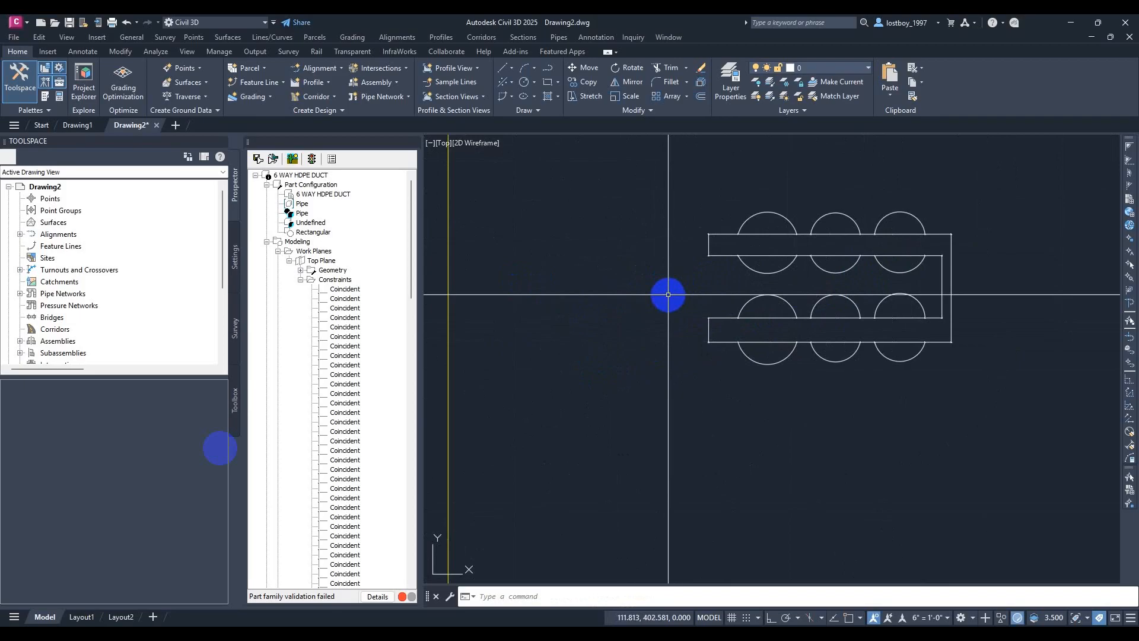
{"action": "key", "text": "Return"}
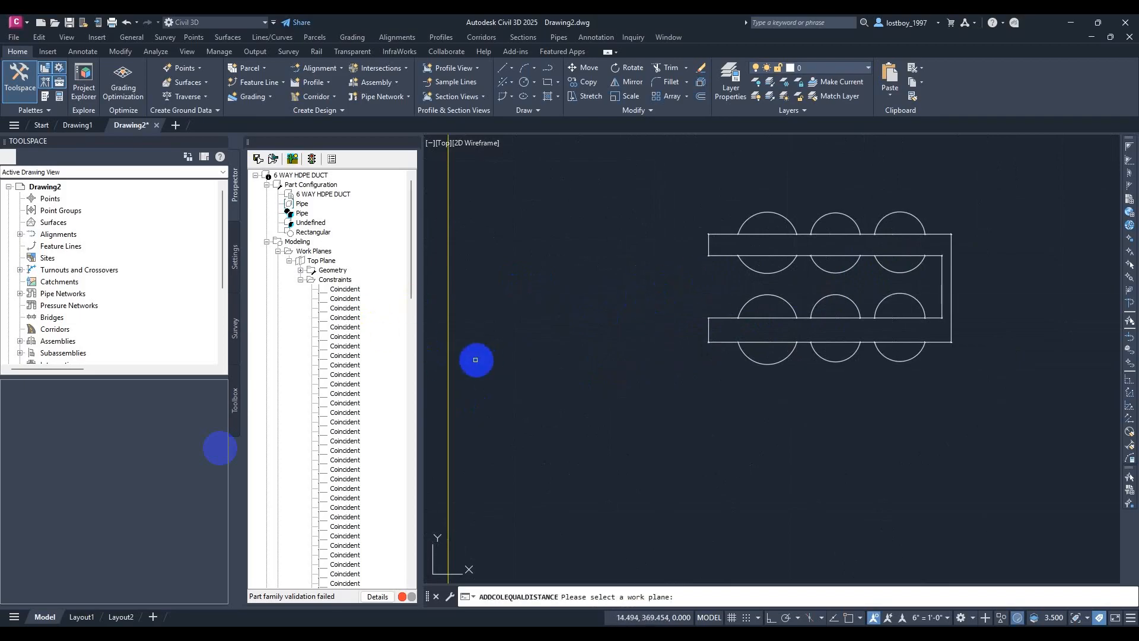
{"action": "left_click", "coordinate": [449, 334]}
{"action": "scroll", "coordinate": [706, 332], "scroll_direction": "up", "scroll_amount": 6}
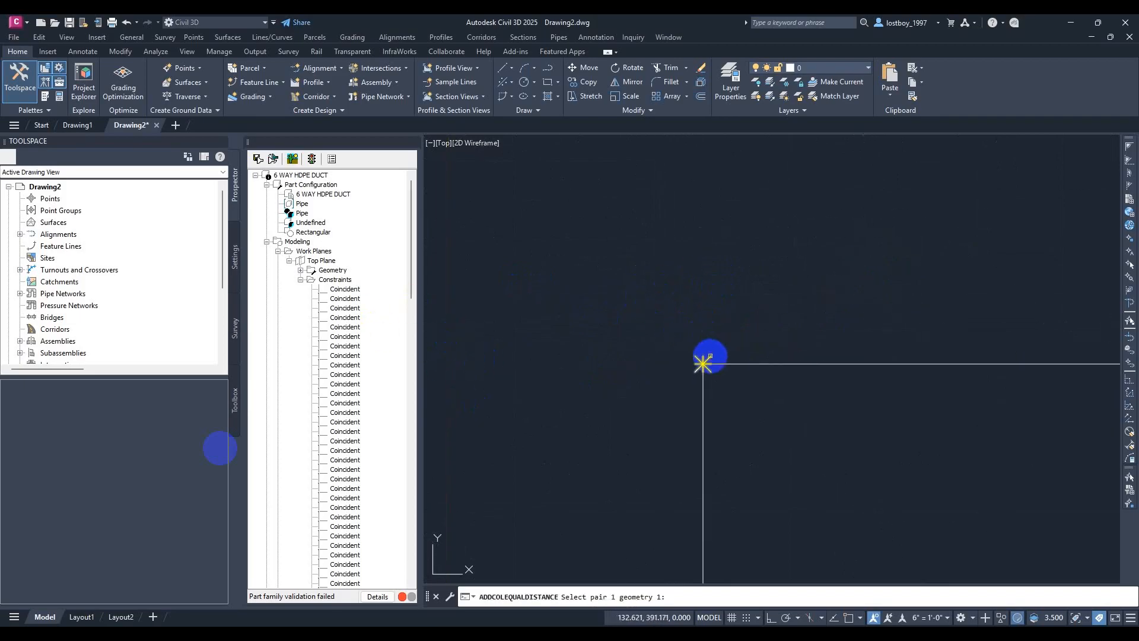
{"action": "left_click", "coordinate": [710, 356]}
{"action": "scroll", "coordinate": [801, 325], "scroll_direction": "down", "scroll_amount": 3}
{"action": "scroll", "coordinate": [718, 382], "scroll_direction": "up", "scroll_amount": 4}
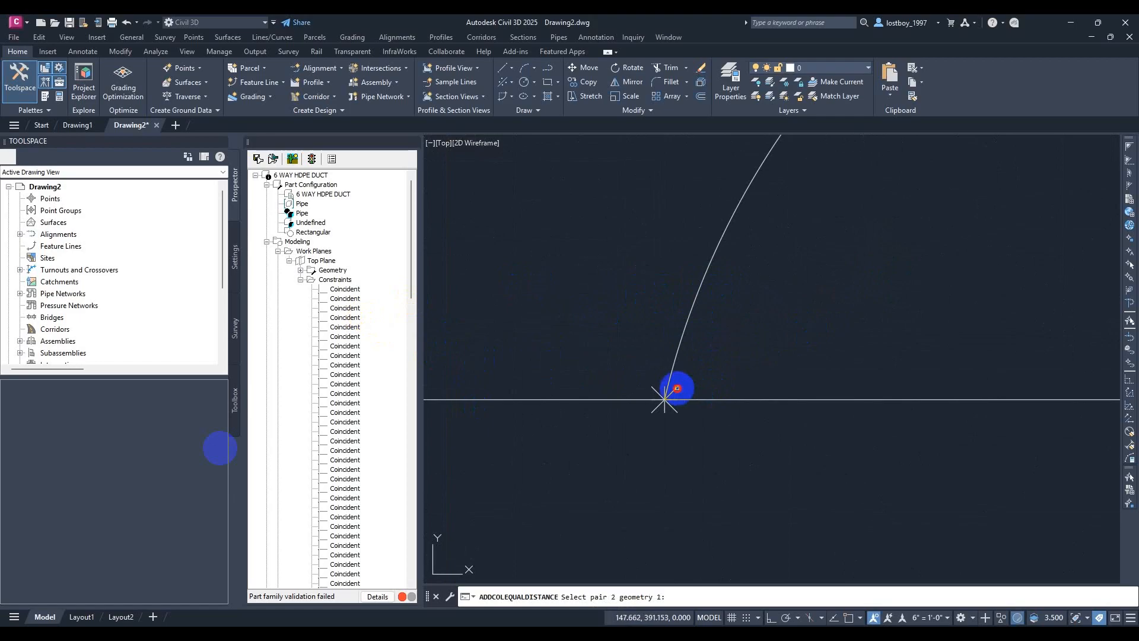
{"action": "scroll", "coordinate": [659, 403], "scroll_direction": "down", "scroll_amount": 5}
{"action": "scroll", "coordinate": [611, 306], "scroll_direction": "up", "scroll_amount": 5}
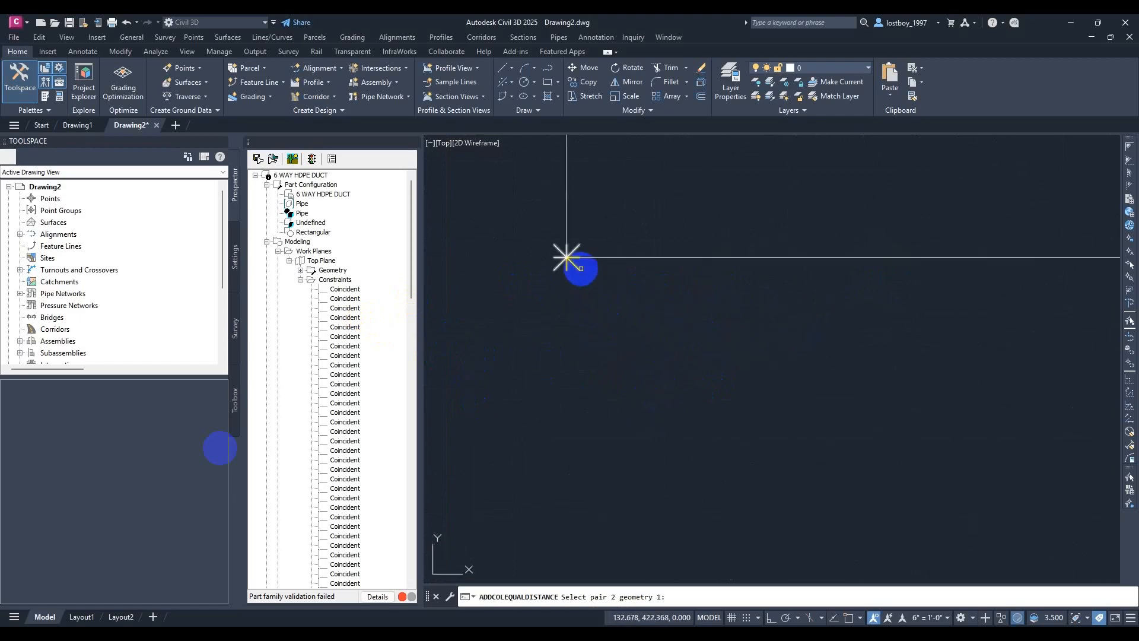
{"action": "scroll", "coordinate": [687, 303], "scroll_direction": "down", "scroll_amount": 4}
{"action": "scroll", "coordinate": [763, 343], "scroll_direction": "up", "scroll_amount": 4}
{"action": "left_click", "coordinate": [715, 385]}
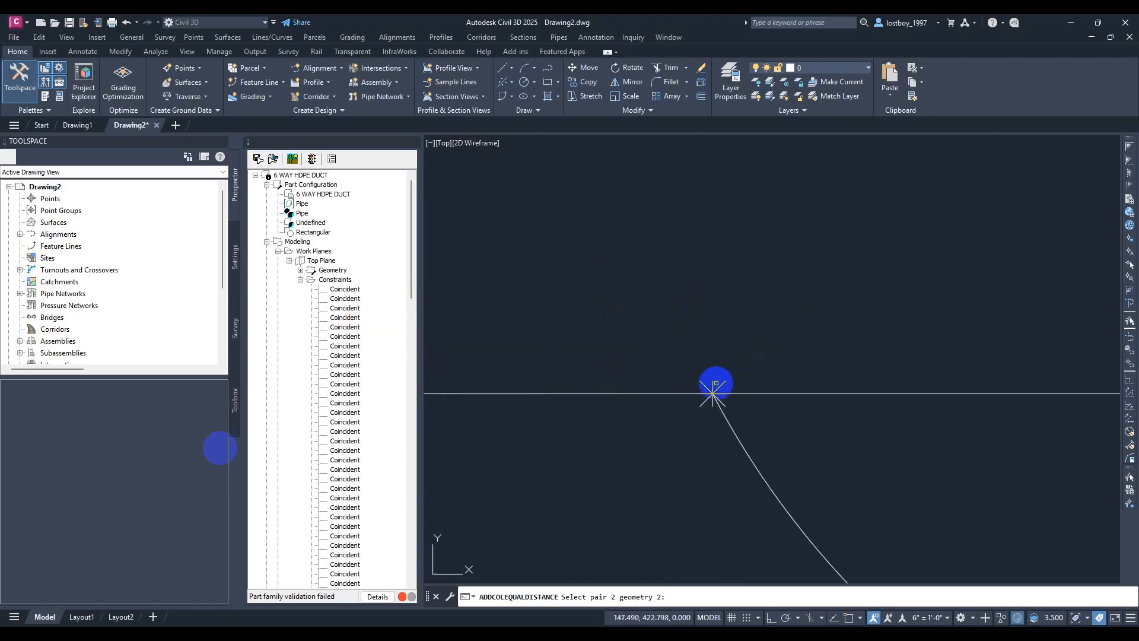
{"action": "left_click", "coordinate": [723, 384]}
Constrain the gaps between the first and second ducts to equal distance on the lower arm's top edge and the upper arm's bottom edge
{"action": "scroll", "coordinate": [741, 362], "scroll_direction": "down", "scroll_amount": 6}
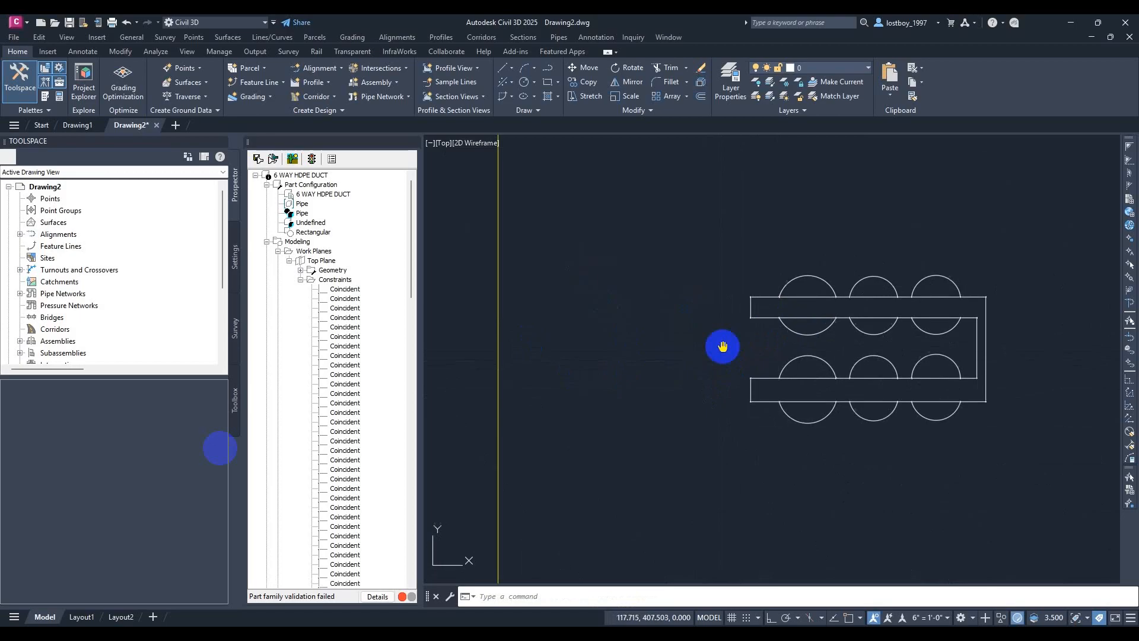
{"action": "left_click", "coordinate": [519, 348]}
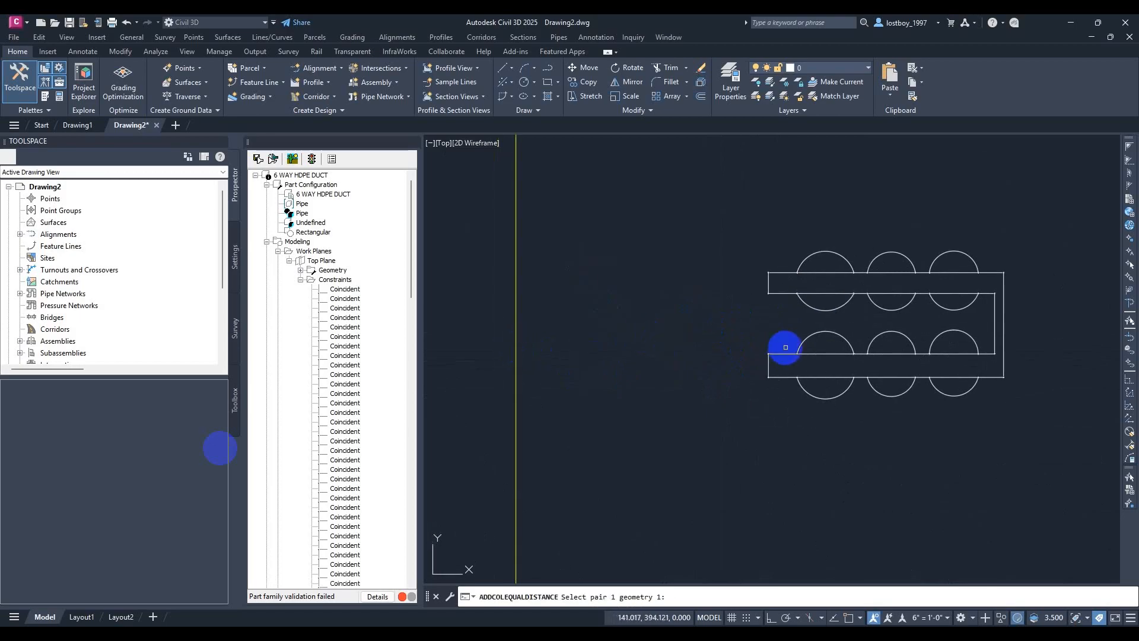
{"action": "scroll", "coordinate": [862, 354], "scroll_direction": "up", "scroll_amount": 6}
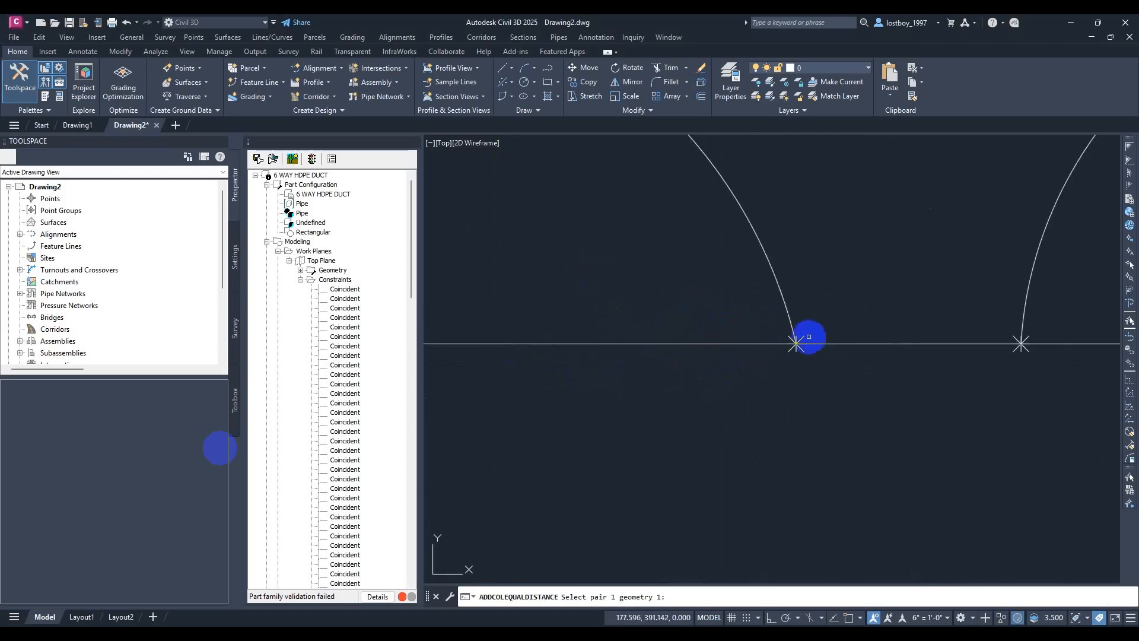
{"action": "left_click", "coordinate": [796, 343]}
{"action": "scroll", "coordinate": [831, 338], "scroll_direction": "down", "scroll_amount": 5}
{"action": "scroll", "coordinate": [914, 366], "scroll_direction": "up", "scroll_amount": 5}
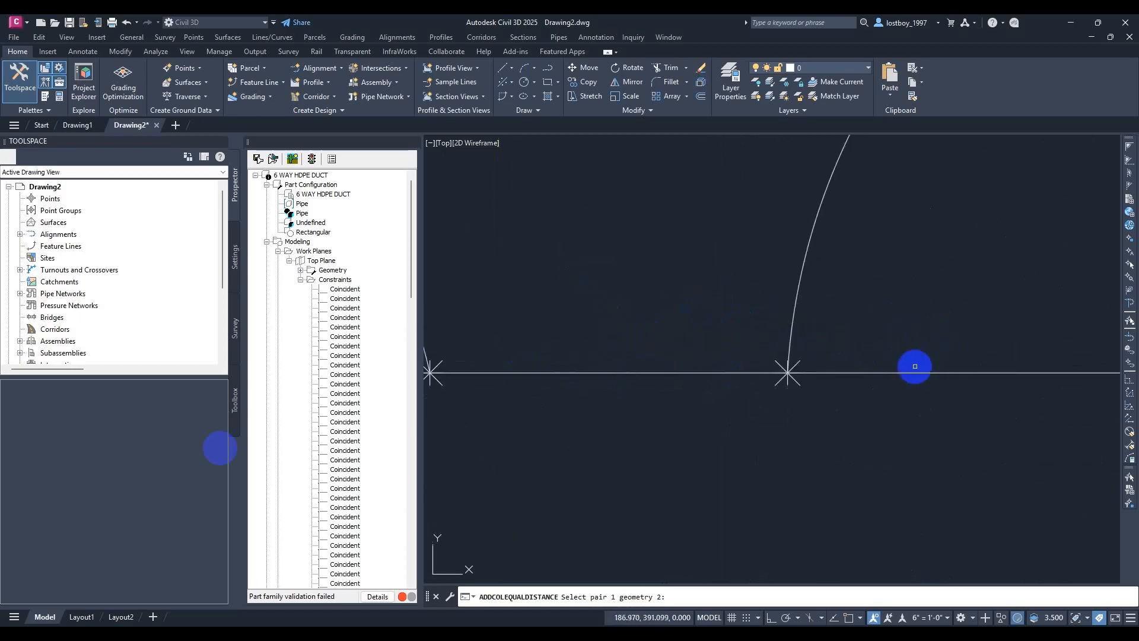
{"action": "left_click", "coordinate": [777, 363]}
{"action": "scroll", "coordinate": [765, 347], "scroll_direction": "down", "scroll_amount": 5}
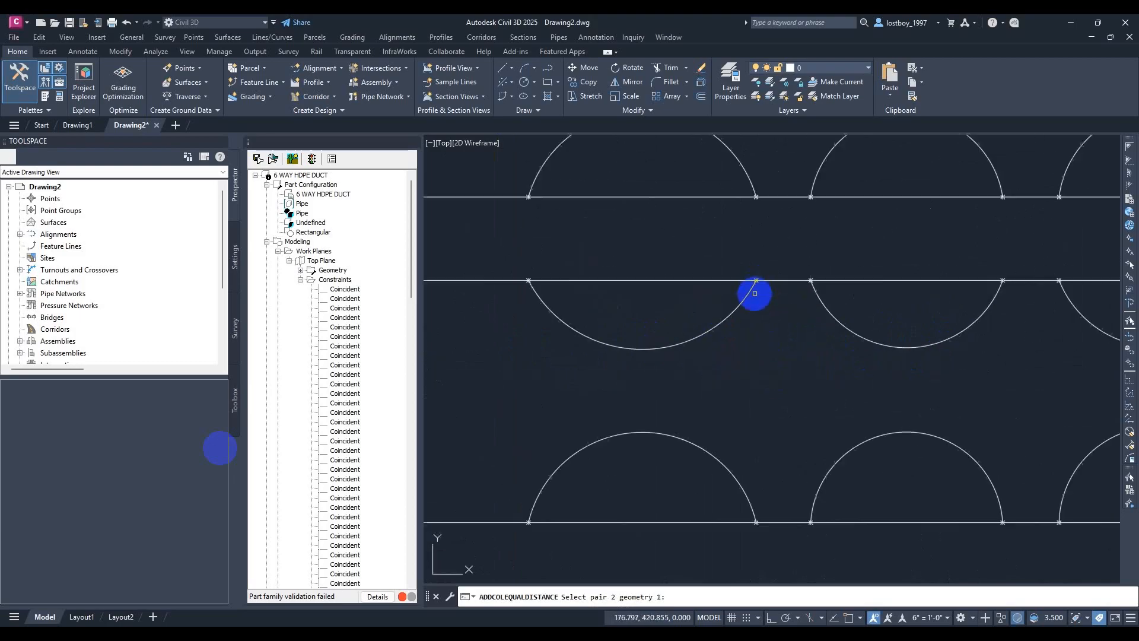
{"action": "scroll", "coordinate": [753, 297], "scroll_direction": "up", "scroll_amount": 5}
{"action": "left_click", "coordinate": [788, 368]}
{"action": "scroll", "coordinate": [824, 380], "scroll_direction": "down", "scroll_amount": 5}
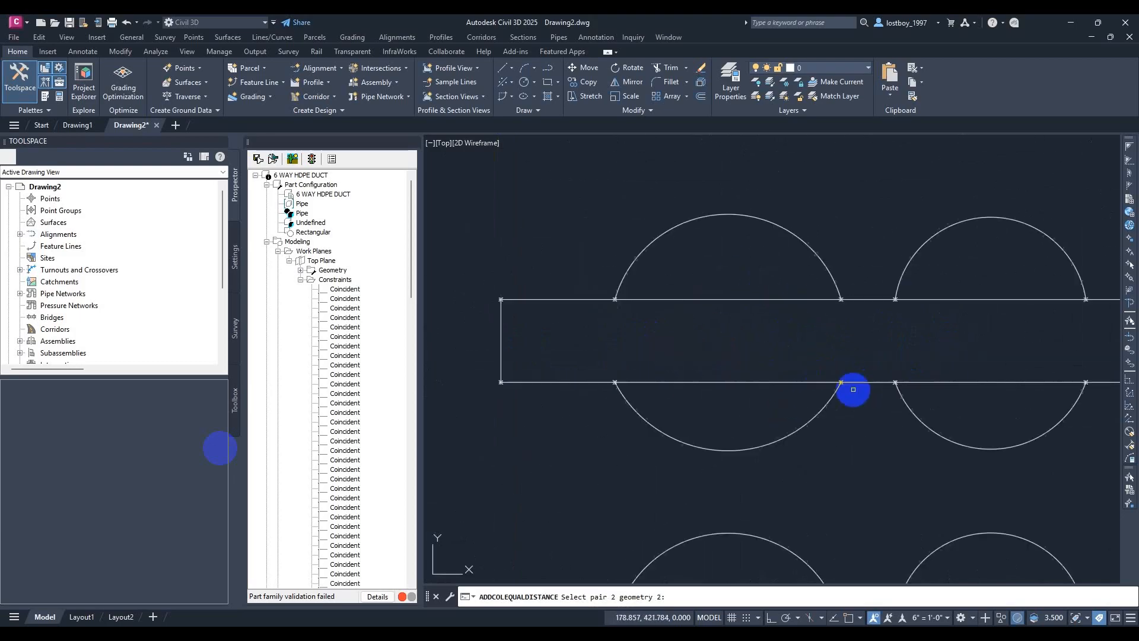
{"action": "scroll", "coordinate": [843, 394], "scroll_direction": "up", "scroll_amount": 5}
{"action": "left_click", "coordinate": [797, 403]}
{"action": "scroll", "coordinate": [777, 380], "scroll_direction": "down", "scroll_amount": 5}
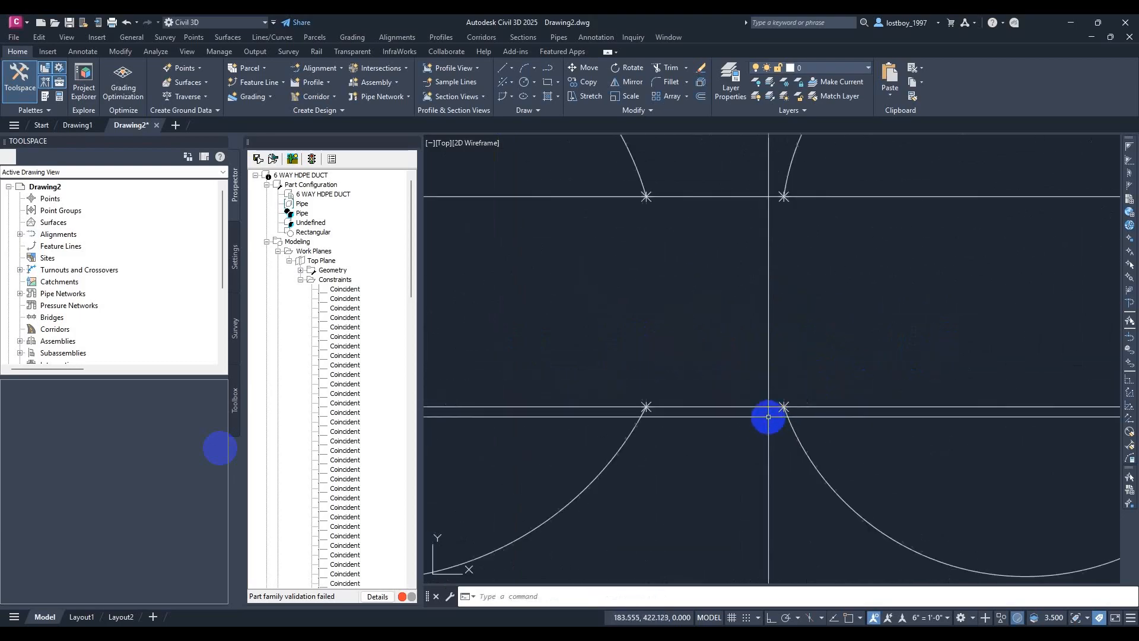
Constrain the gaps between the second and third ducts to equal distance on the lower arm's top edge and the upper arm's bottom edge
{"action": "scroll", "coordinate": [677, 389], "scroll_direction": "down", "scroll_amount": 3}
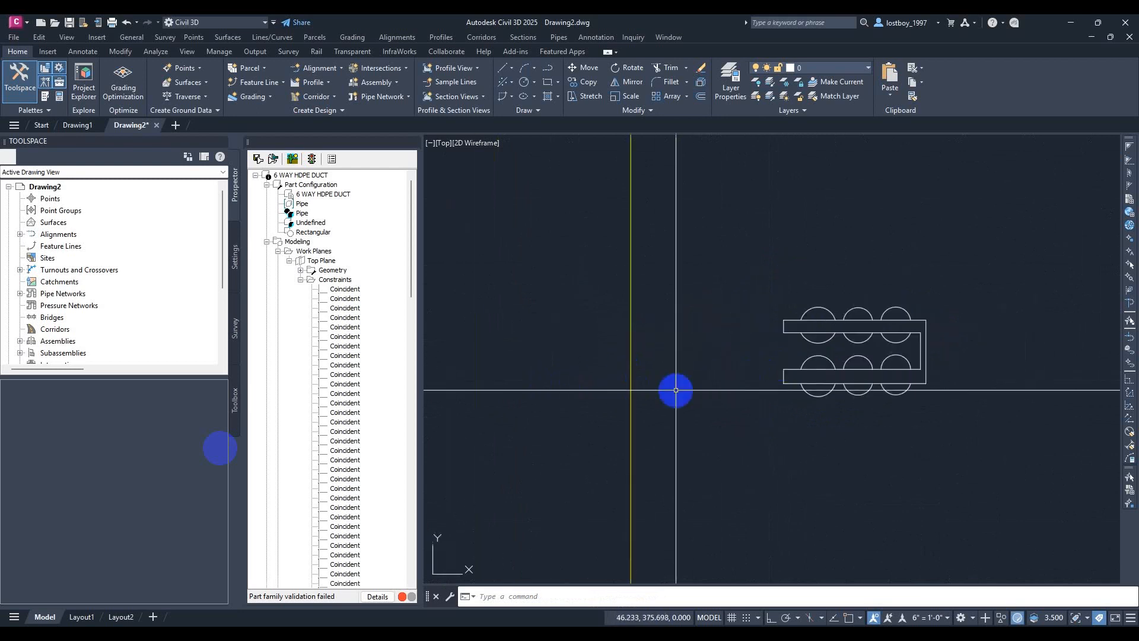
{"action": "key", "text": "Return"}
{"action": "left_click", "coordinate": [629, 432]}
{"action": "scroll", "coordinate": [807, 386], "scroll_direction": "up", "scroll_amount": 5}
{"action": "scroll", "coordinate": [801, 403], "scroll_direction": "up", "scroll_amount": 5}
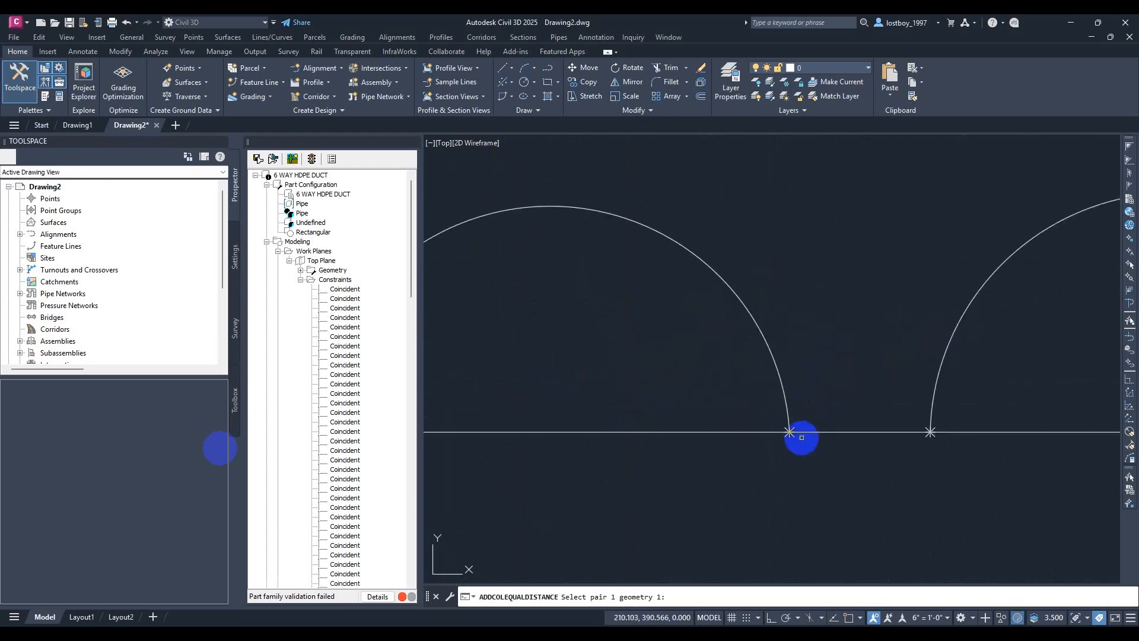
{"action": "scroll", "coordinate": [819, 415], "scroll_direction": "down", "scroll_amount": 4}
{"action": "scroll", "coordinate": [885, 461], "scroll_direction": "up", "scroll_amount": 5}
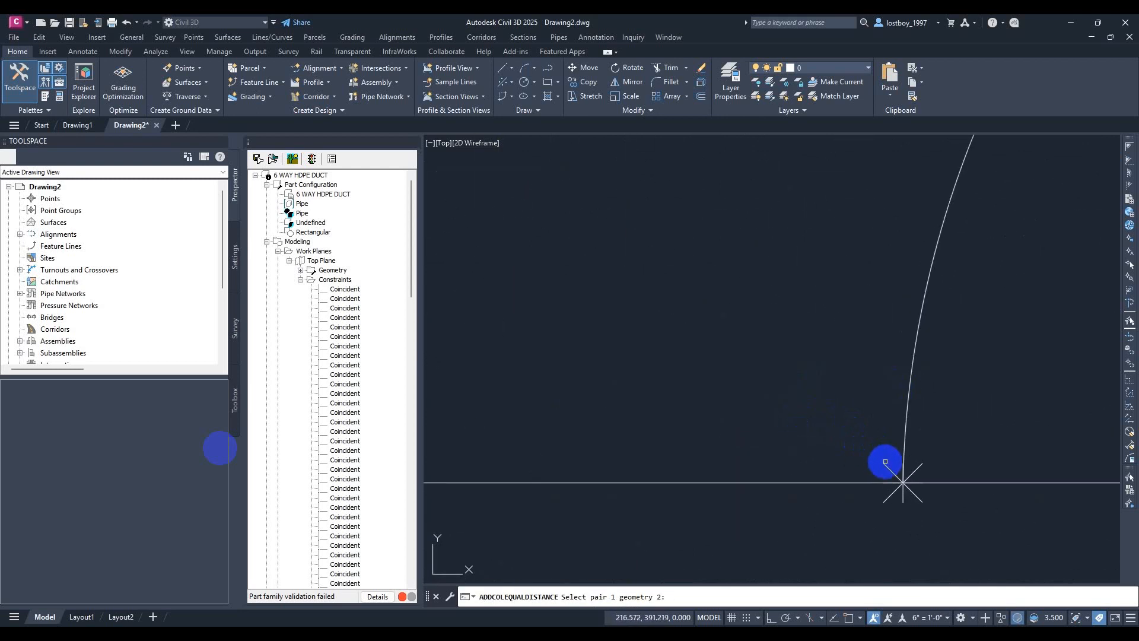
{"action": "scroll", "coordinate": [879, 463], "scroll_direction": "down", "scroll_amount": 4}
{"action": "scroll", "coordinate": [750, 276], "scroll_direction": "up", "scroll_amount": 5}
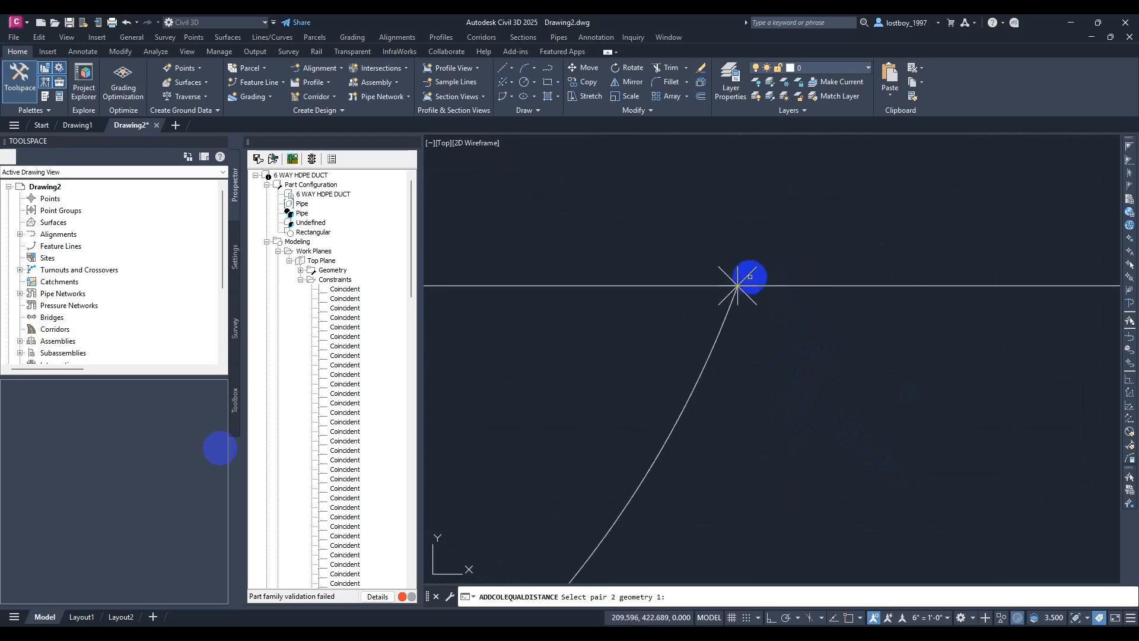
{"action": "scroll", "coordinate": [748, 272], "scroll_direction": "down", "scroll_amount": 4}
{"action": "scroll", "coordinate": [803, 348], "scroll_direction": "up", "scroll_amount": 5}
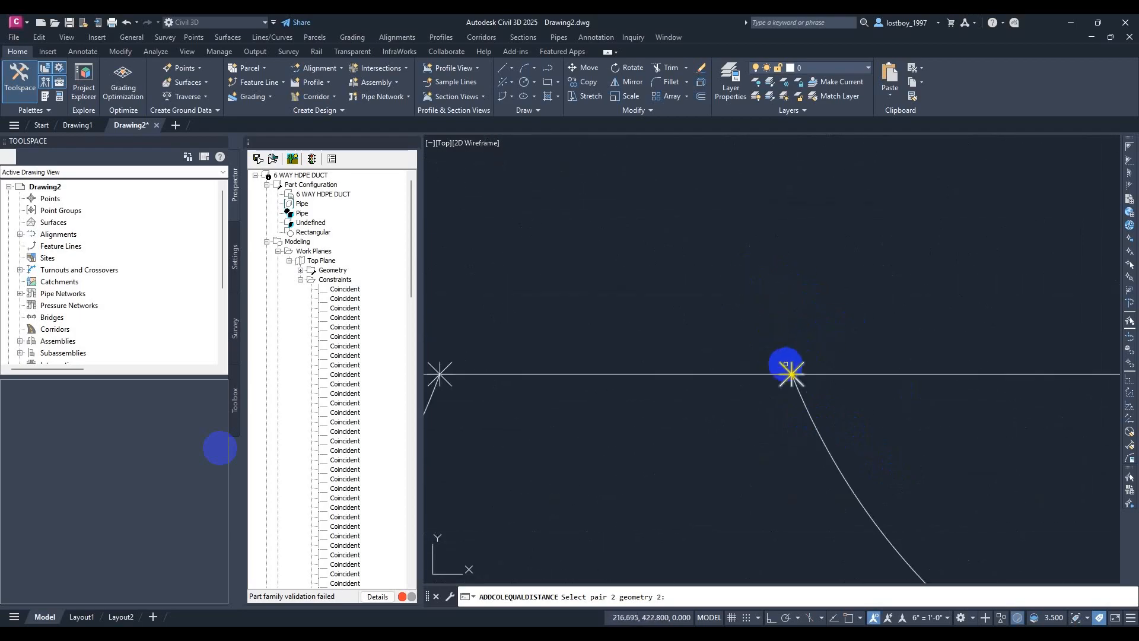
{"action": "left_click", "coordinate": [792, 374]}
{"action": "scroll", "coordinate": [808, 303], "scroll_direction": "down", "scroll_amount": 6}
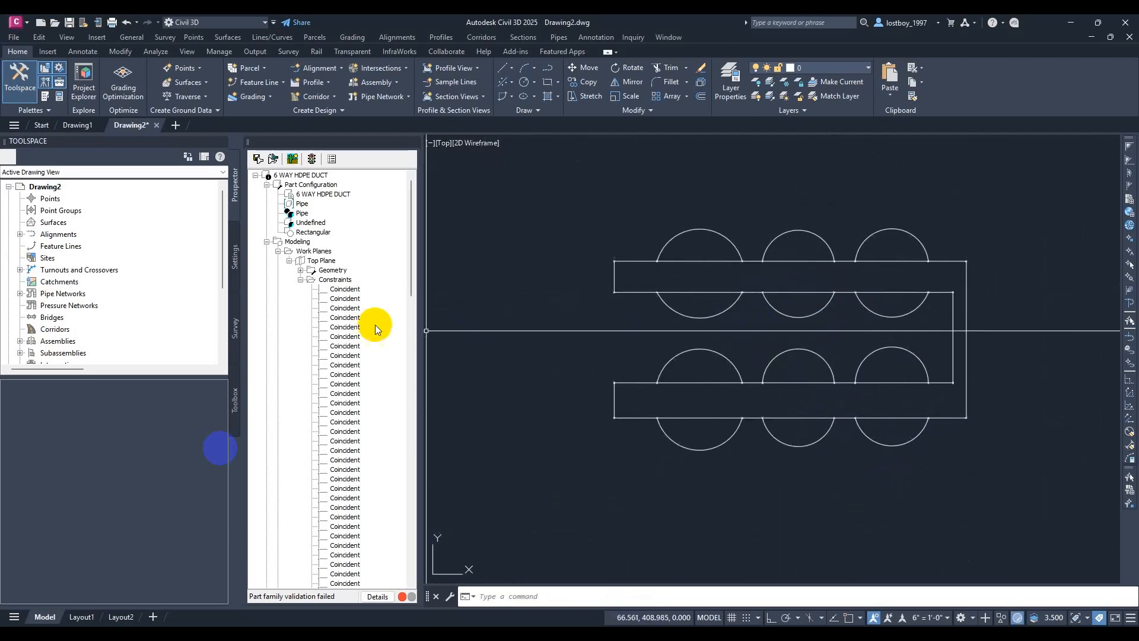
Examine the Top Plane's equal distance constraints one by one, checking which duct and arm points each one relates
{"action": "scroll", "coordinate": [375, 325], "scroll_direction": "down", "scroll_amount": 5}
{"action": "scroll", "coordinate": [369, 396], "scroll_direction": "down", "scroll_amount": 3}
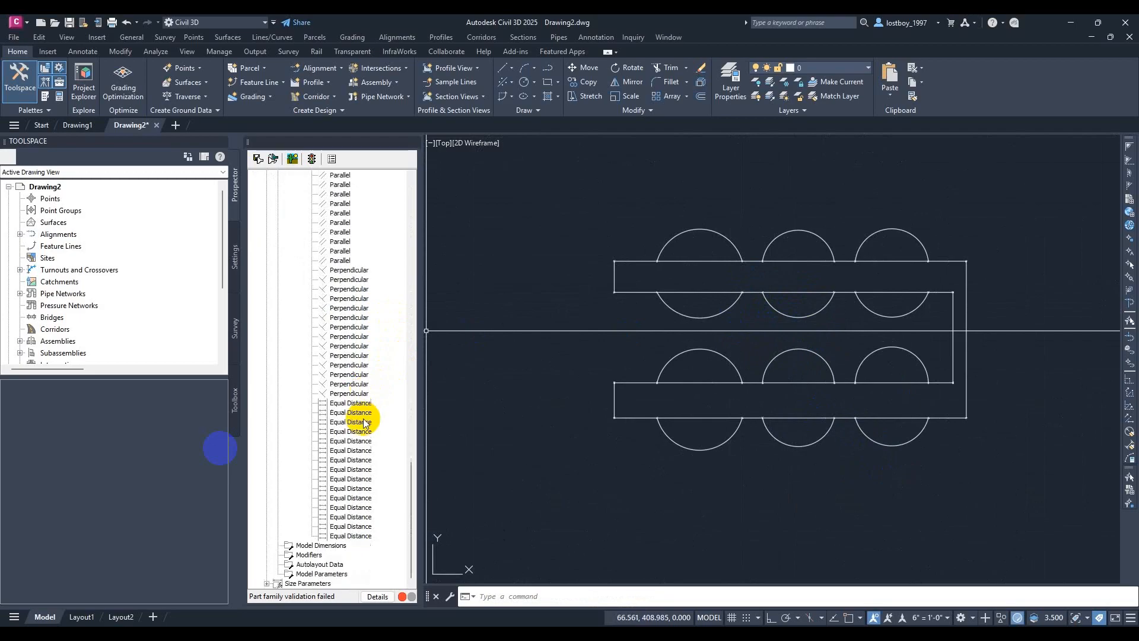
{"action": "left_click", "coordinate": [362, 404]}
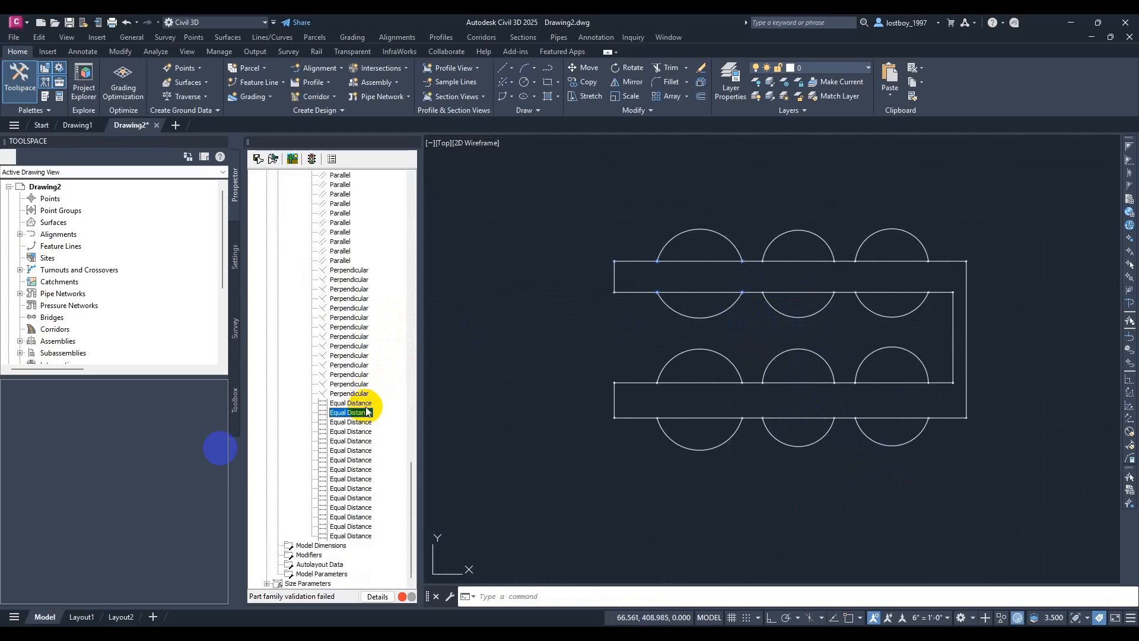
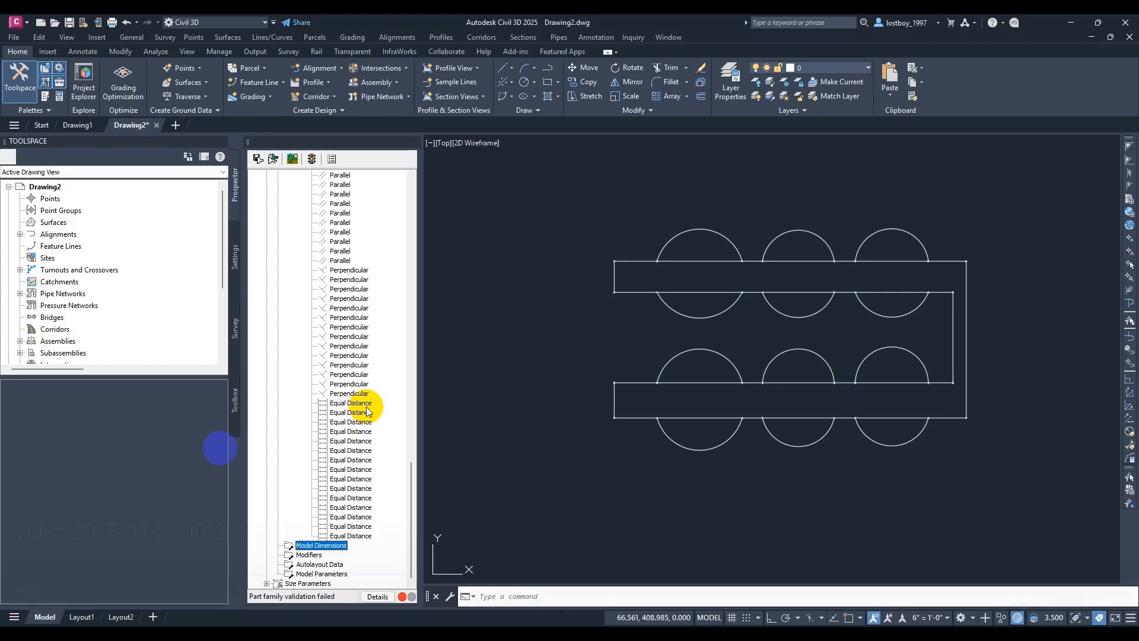
{"action": "key", "text": "space"}
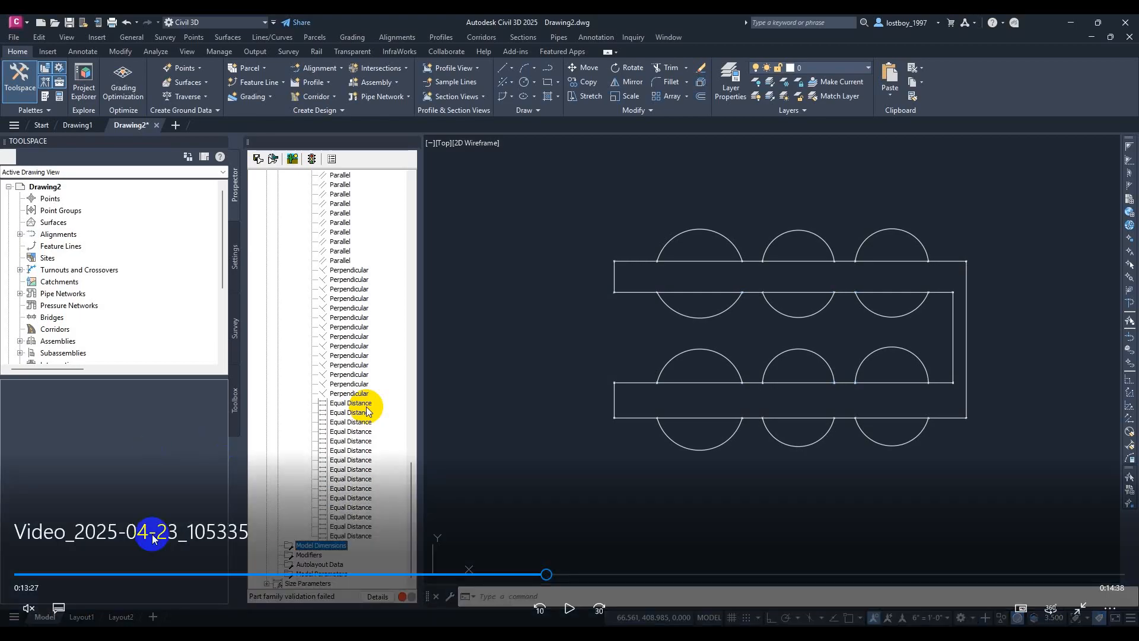
{"action": "left_click", "coordinate": [540, 608]}
{"action": "left_click", "coordinate": [604, 415]}
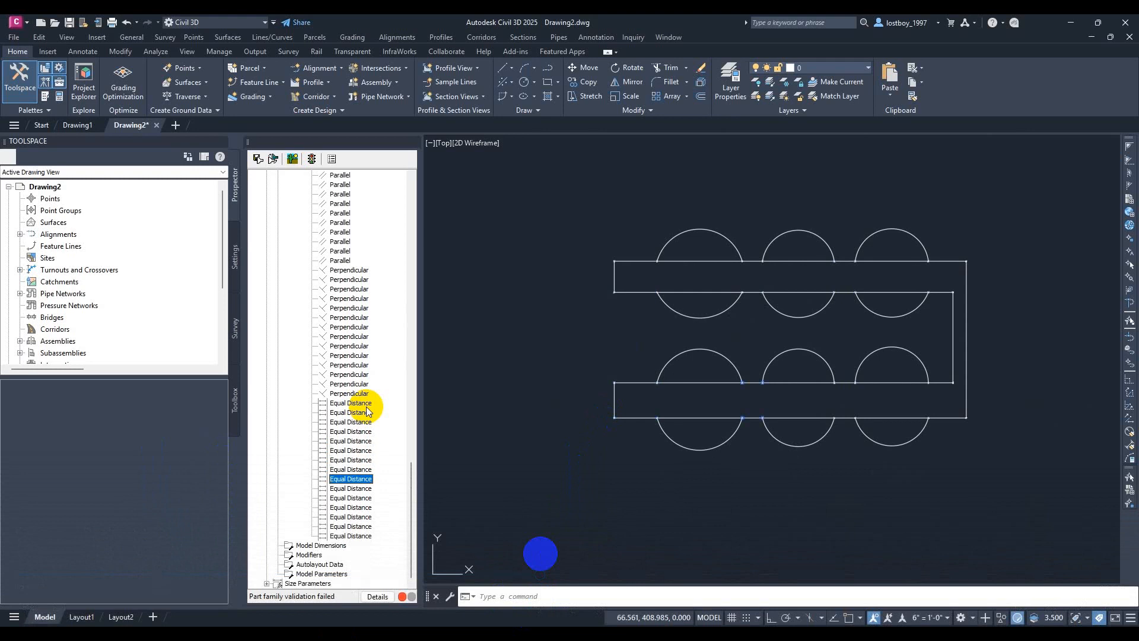
{"action": "left_click", "coordinate": [542, 557]}
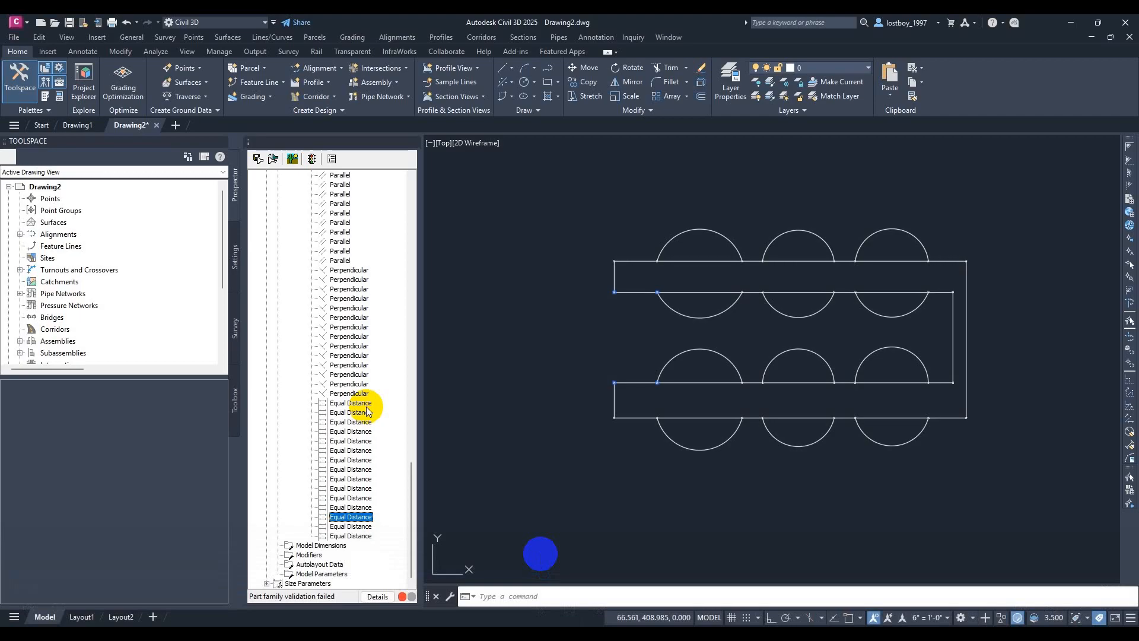
{"action": "key", "text": "space"}
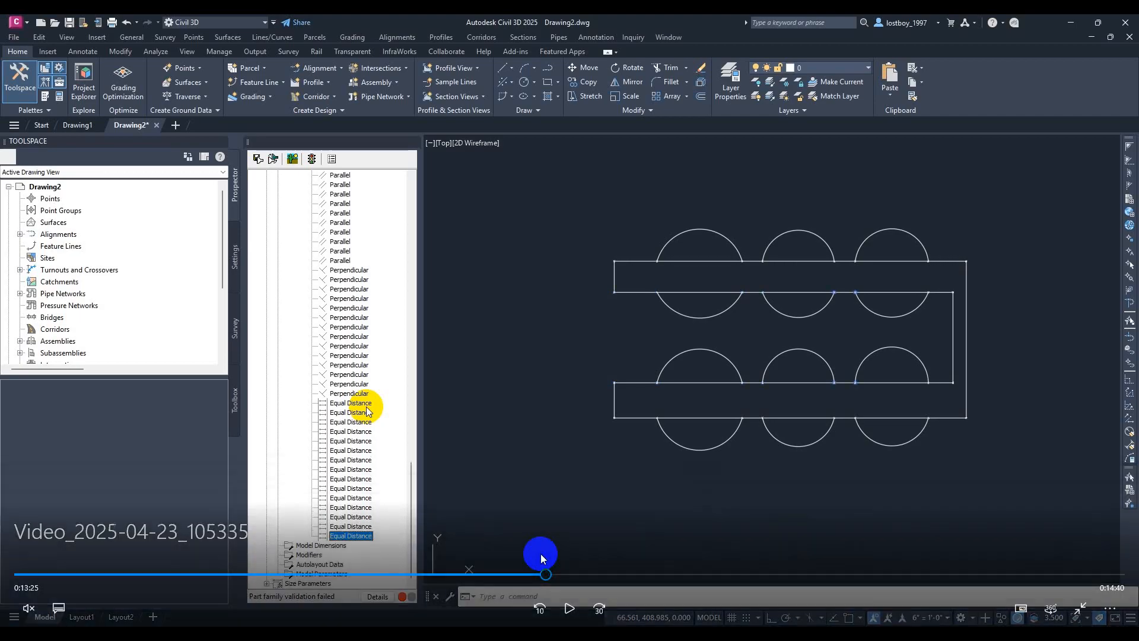
{"action": "key", "text": "space"}
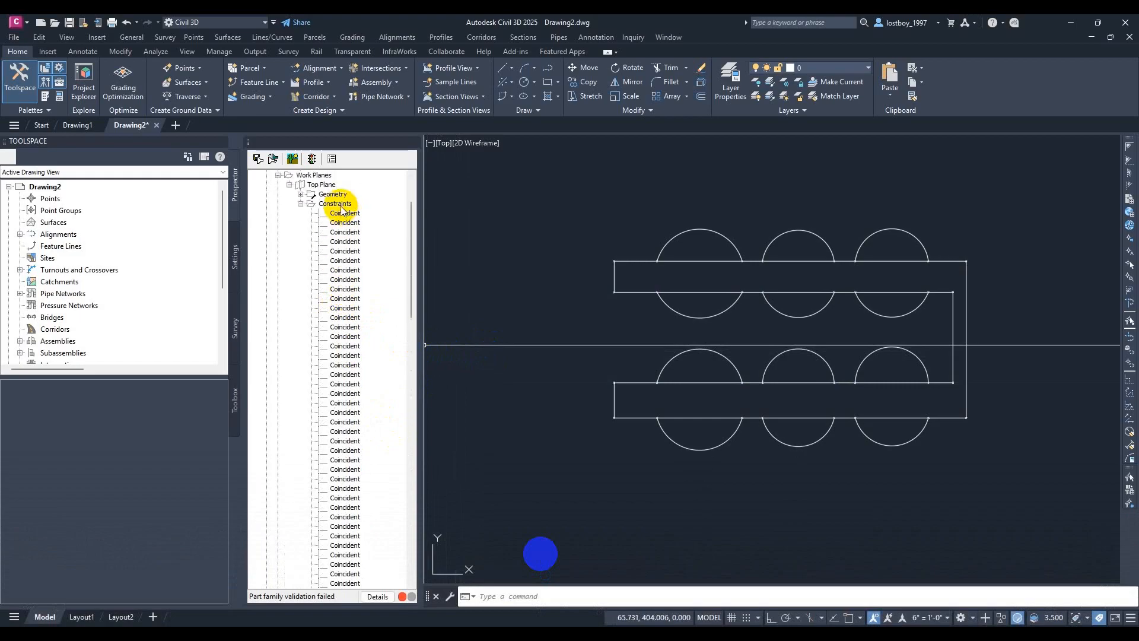
Add an equal distance constraint on the Top Plane between the left-end corner pairs of the upper and lower arms
{"action": "left_click", "coordinate": [335, 204]}
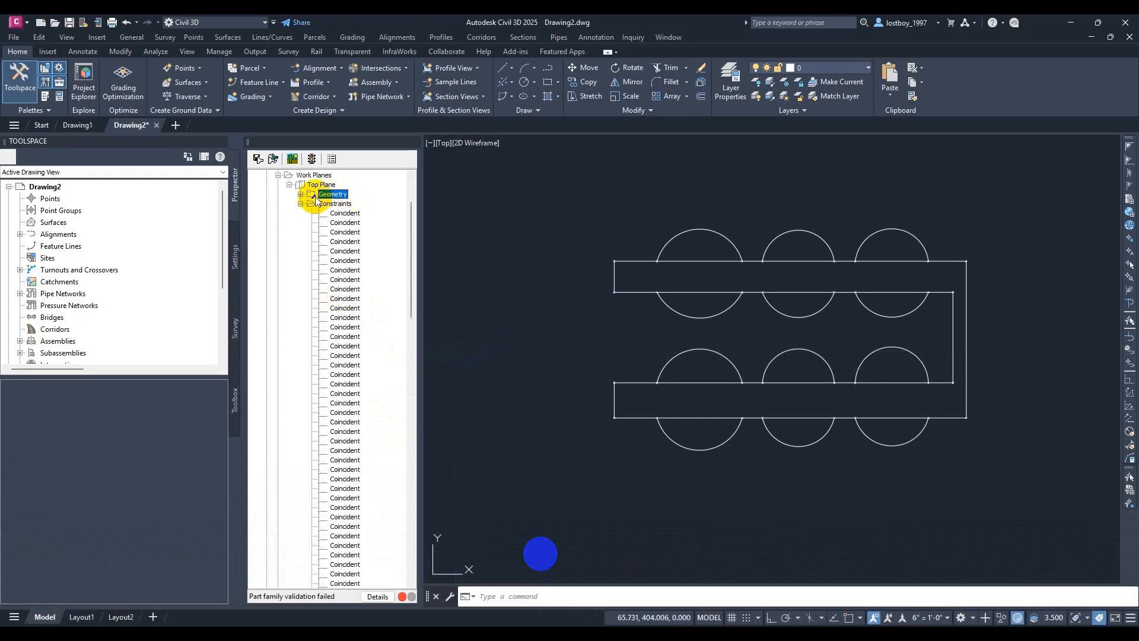
{"action": "right_click", "coordinate": [323, 186]}
{"action": "mouse_move", "coordinate": [390, 293]}
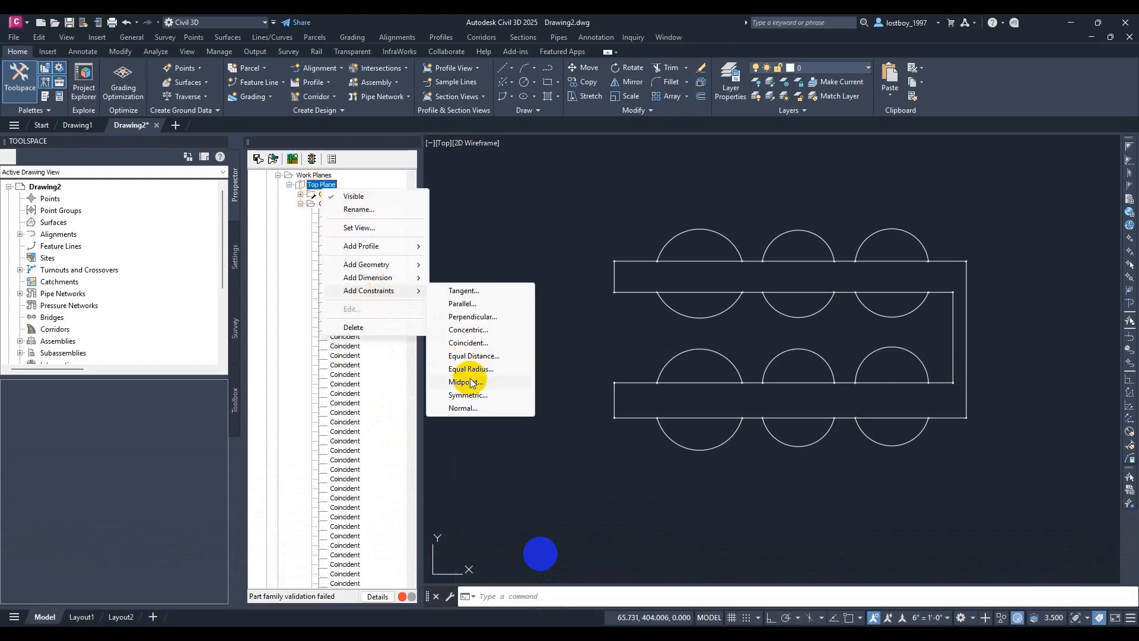
{"action": "left_click", "coordinate": [474, 356]}
{"action": "scroll", "coordinate": [610, 254], "scroll_direction": "up", "scroll_amount": 6}
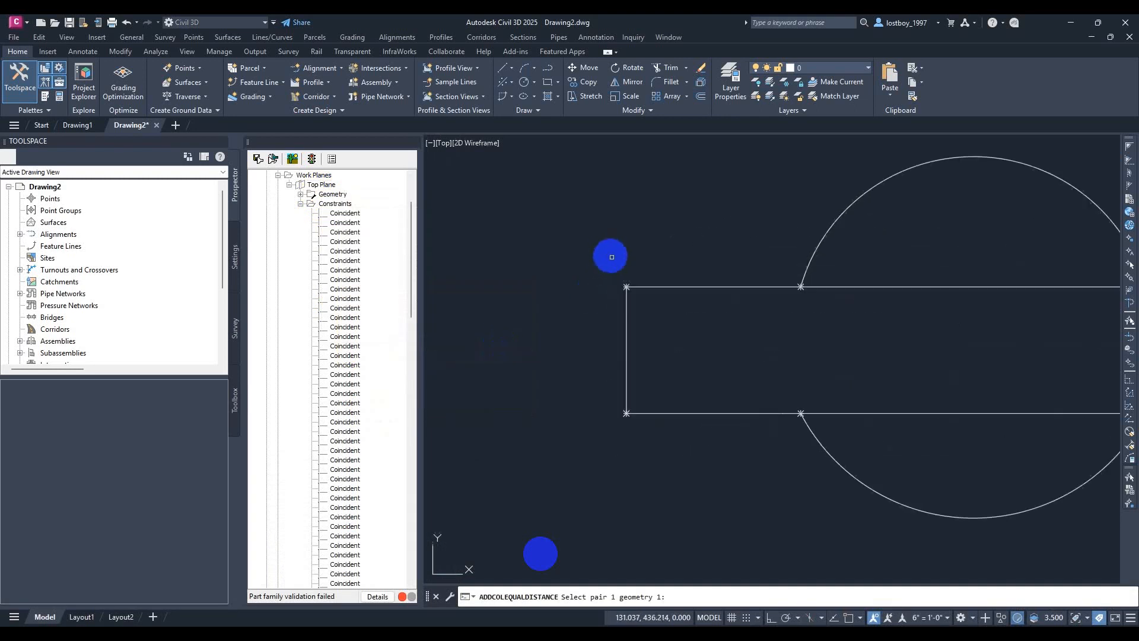
{"action": "left_click", "coordinate": [621, 282]}
{"action": "scroll", "coordinate": [610, 376], "scroll_direction": "up", "scroll_amount": 2}
{"action": "scroll", "coordinate": [610, 376], "scroll_direction": "up", "scroll_amount": 2}
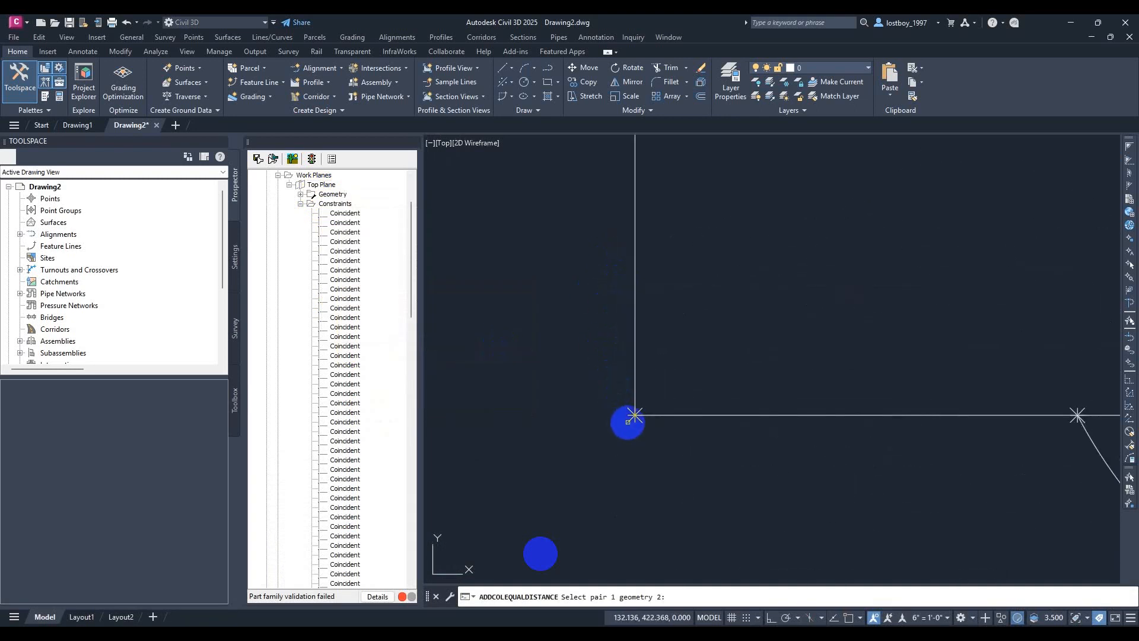
{"action": "scroll", "coordinate": [616, 418], "scroll_direction": "down", "scroll_amount": 6}
{"action": "scroll", "coordinate": [593, 461], "scroll_direction": "up", "scroll_amount": 5}
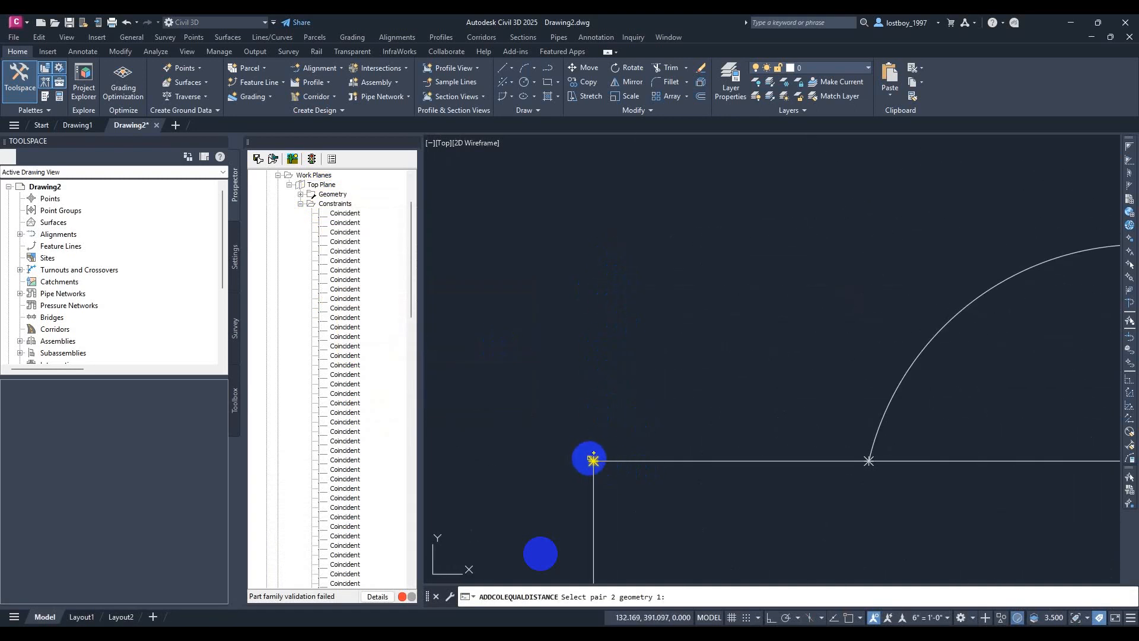
{"action": "left_click", "coordinate": [589, 458]}
{"action": "scroll", "coordinate": [572, 424], "scroll_direction": "down", "scroll_amount": 5}
{"action": "scroll", "coordinate": [595, 438], "scroll_direction": "up", "scroll_amount": 5}
{"action": "left_click", "coordinate": [589, 369]}
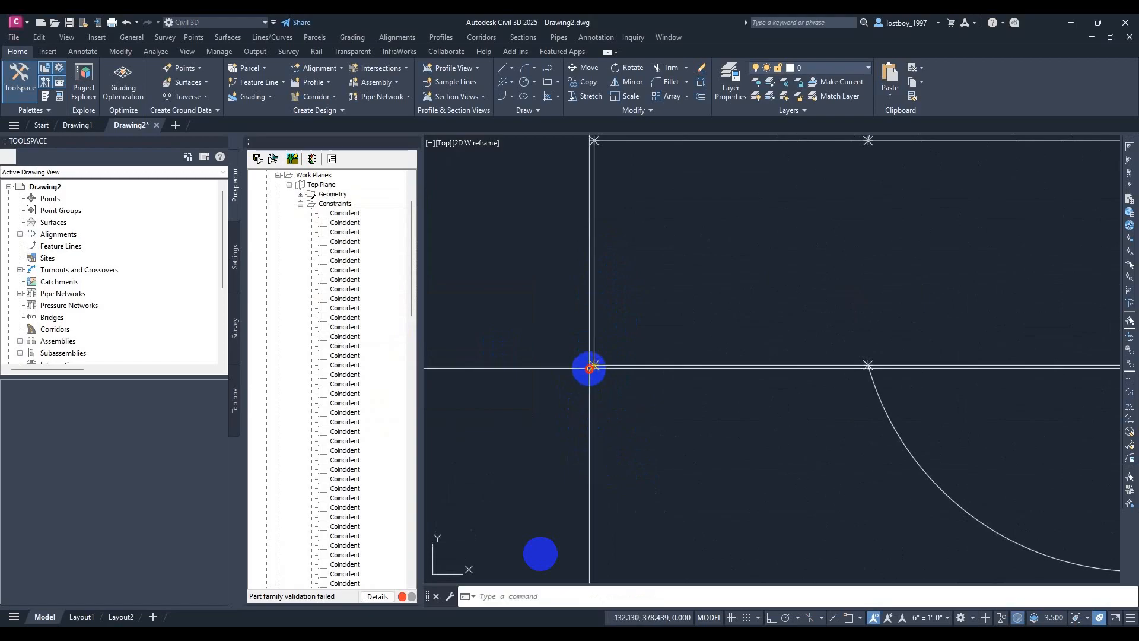
Constrain the last-arc-to-inner-right-corner spacing to equal distance on the upper arm's bottom edge and the lower arm's top edge
{"action": "scroll", "coordinate": [614, 412], "scroll_direction": "down", "scroll_amount": 5}
{"action": "scroll", "coordinate": [819, 359], "scroll_direction": "up", "scroll_amount": 3}
{"action": "scroll", "coordinate": [749, 354], "scroll_direction": "down", "scroll_amount": 3}
{"action": "middle_click_drag", "start_coordinate": [744, 355], "coordinate": [751, 352]}
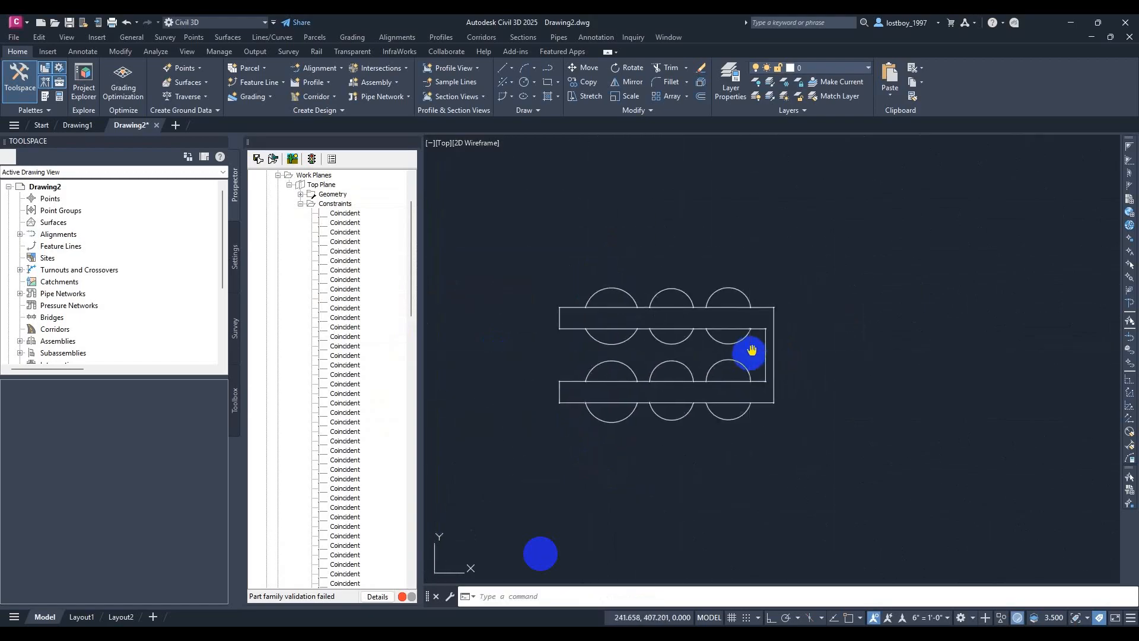
{"action": "scroll", "coordinate": [612, 354], "scroll_direction": "down", "scroll_amount": 3}
{"action": "key", "text": "Return"}
{"action": "scroll", "coordinate": [750, 341], "scroll_direction": "up", "scroll_amount": 7}
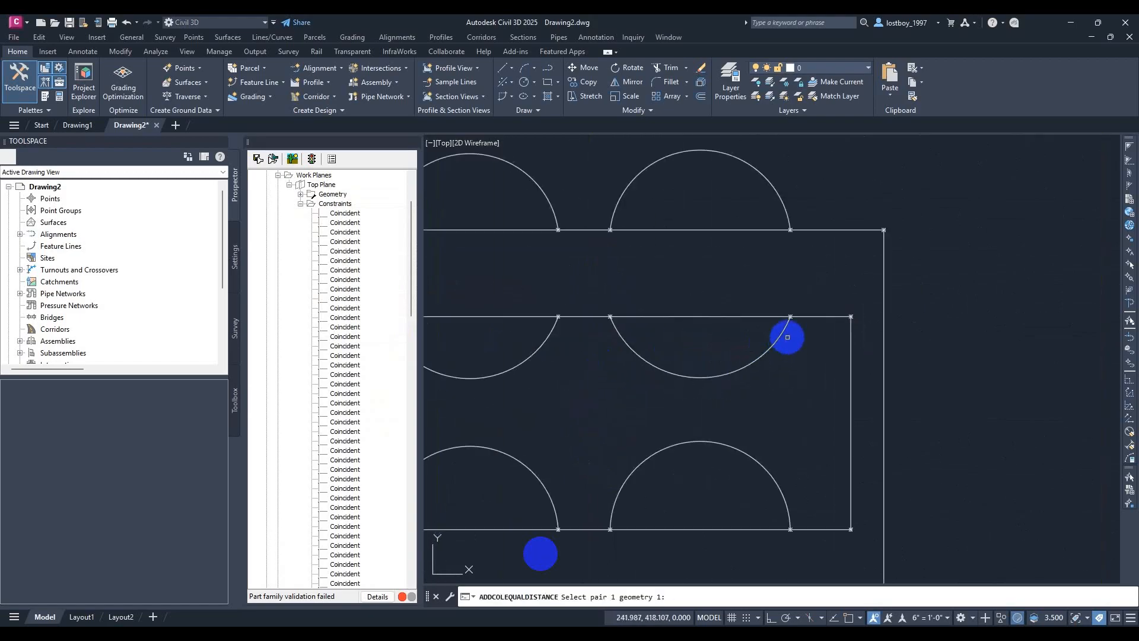
{"action": "scroll", "coordinate": [772, 356], "scroll_direction": "up", "scroll_amount": 4}
{"action": "left_click", "coordinate": [739, 341]}
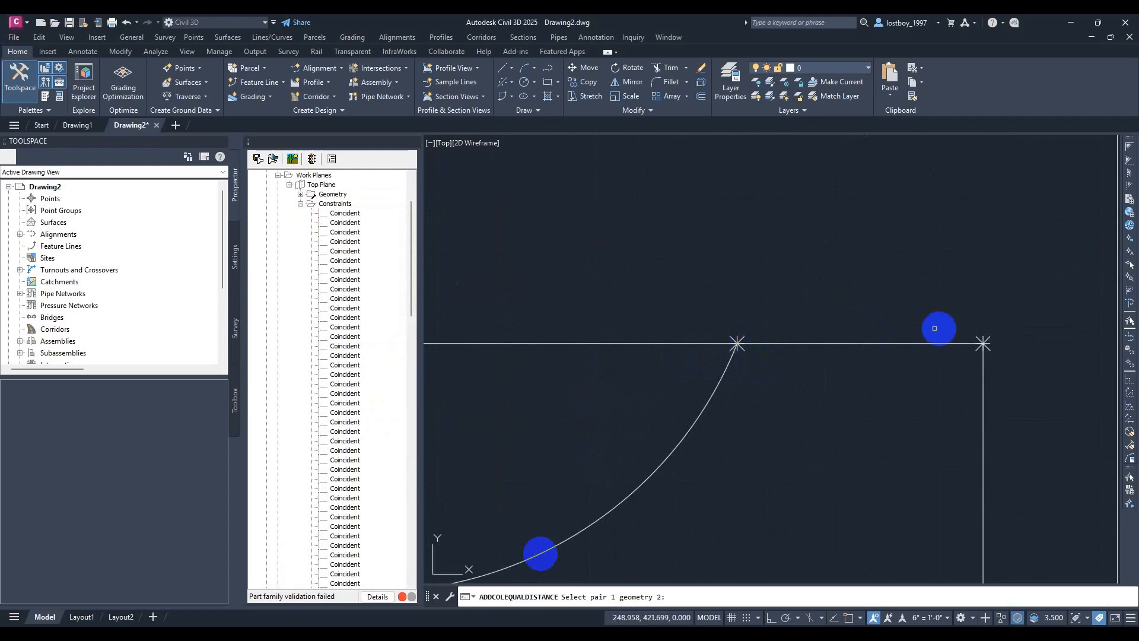
{"action": "left_click", "coordinate": [979, 343]}
{"action": "scroll", "coordinate": [872, 412], "scroll_direction": "down", "scroll_amount": 4}
{"action": "scroll", "coordinate": [847, 455], "scroll_direction": "up", "scroll_amount": 5}
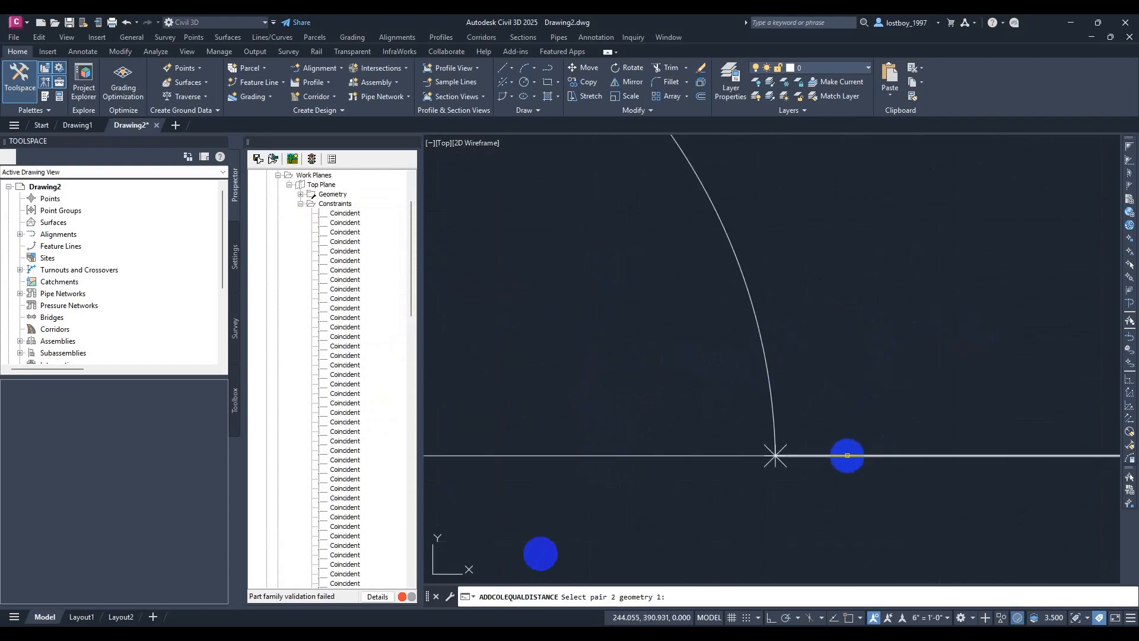
{"action": "left_click", "coordinate": [776, 454]}
{"action": "scroll", "coordinate": [877, 427], "scroll_direction": "down", "scroll_amount": 3}
{"action": "scroll", "coordinate": [843, 439], "scroll_direction": "up", "scroll_amount": 4}
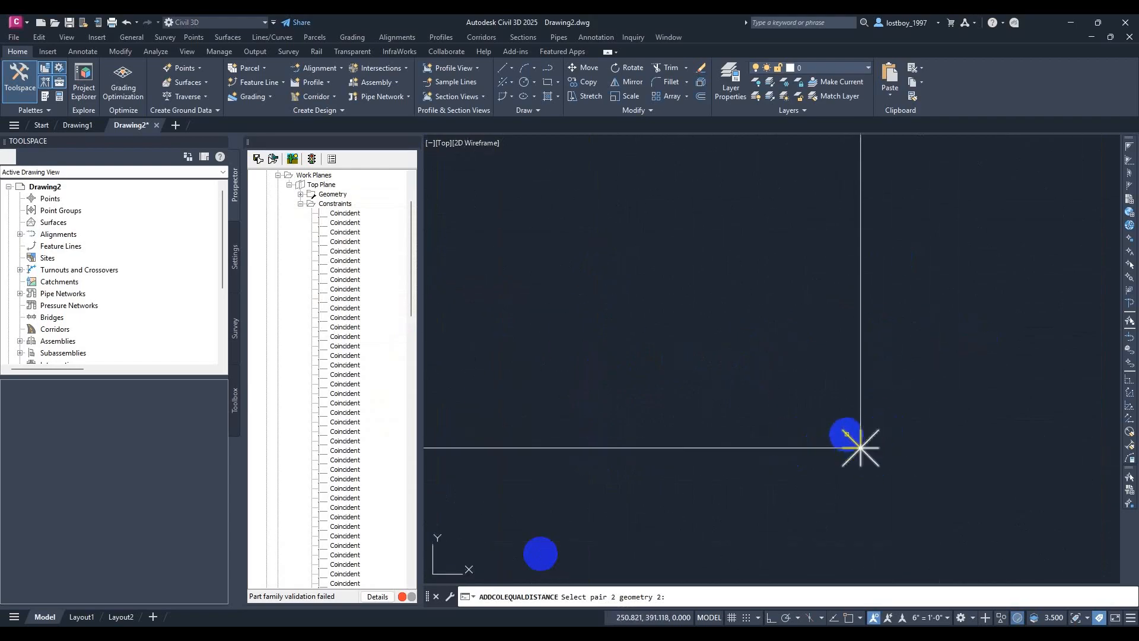
{"action": "left_click", "coordinate": [847, 434]}
{"action": "scroll", "coordinate": [793, 376], "scroll_direction": "down", "scroll_amount": 5}
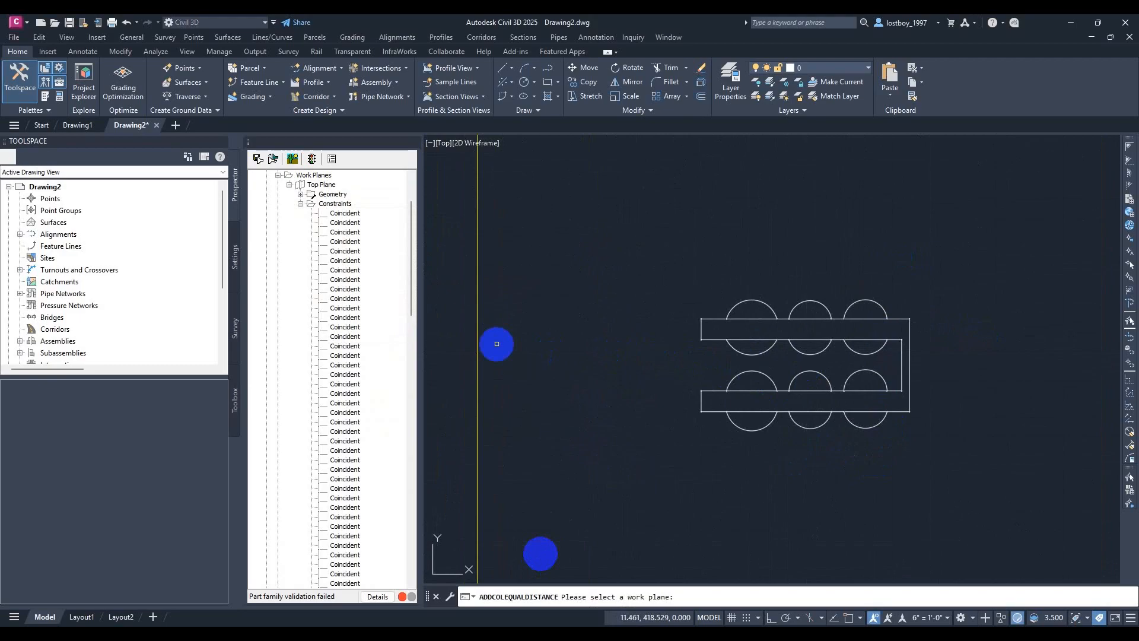
Add an equal distance constraint between the upper bar's left edge endpoints and the span from its top-left corner to the first arc's start
{"action": "left_click", "coordinate": [477, 338]}
{"action": "scroll", "coordinate": [641, 332], "scroll_direction": "up", "scroll_amount": 6}
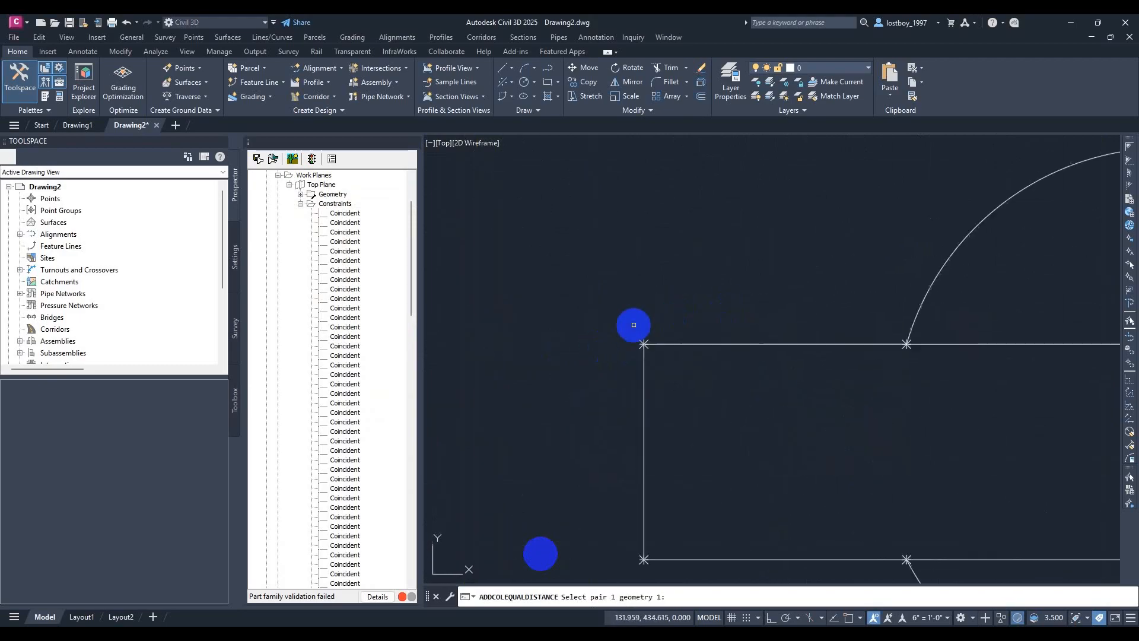
{"action": "scroll", "coordinate": [634, 325], "scroll_direction": "up", "scroll_amount": 3}
{"action": "scroll", "coordinate": [662, 369], "scroll_direction": "down", "scroll_amount": 3}
{"action": "scroll", "coordinate": [665, 472], "scroll_direction": "up", "scroll_amount": 3}
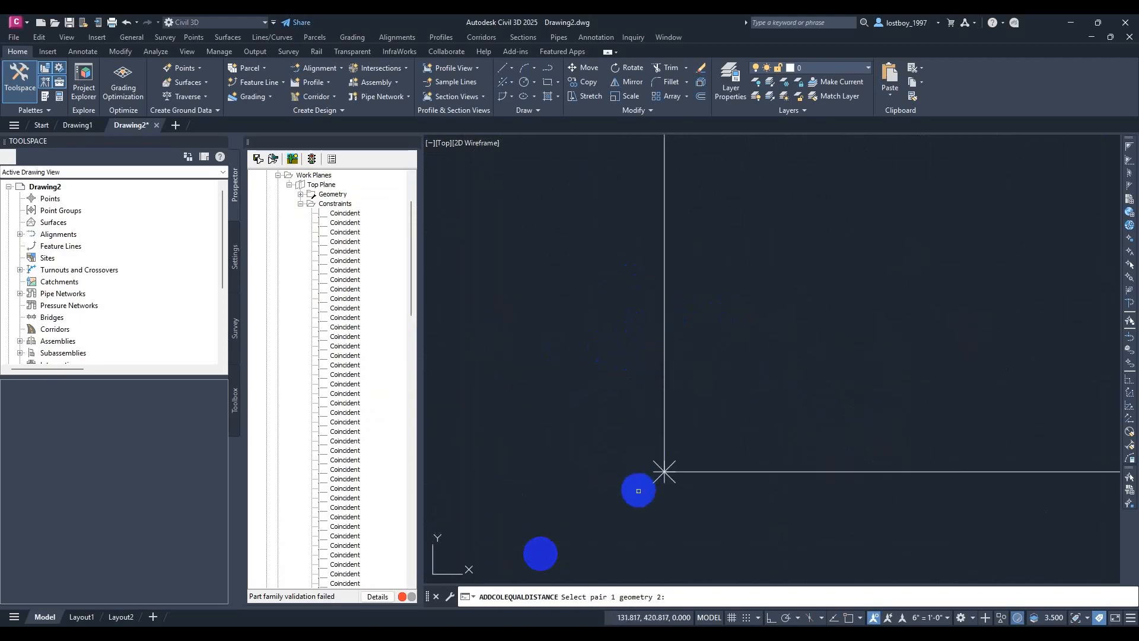
{"action": "scroll", "coordinate": [638, 528], "scroll_direction": "down", "scroll_amount": 3}
{"action": "scroll", "coordinate": [652, 387], "scroll_direction": "up", "scroll_amount": 4}
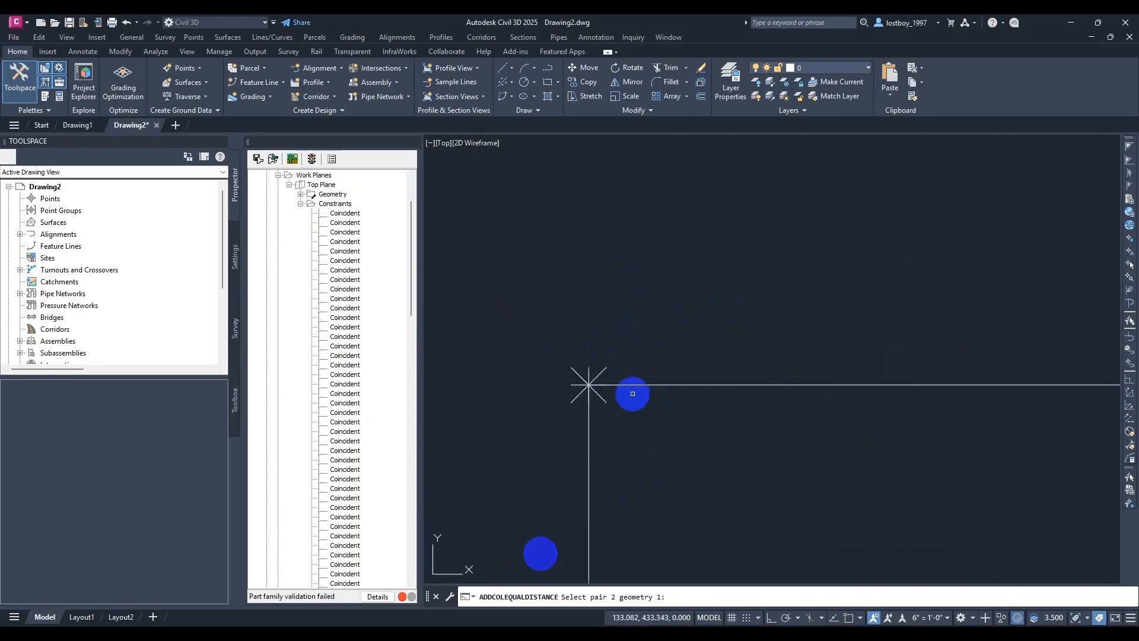
{"action": "left_click", "coordinate": [603, 371]}
{"action": "scroll", "coordinate": [811, 351], "scroll_direction": "down", "scroll_amount": 4}
{"action": "scroll", "coordinate": [674, 372], "scroll_direction": "up", "scroll_amount": 3}
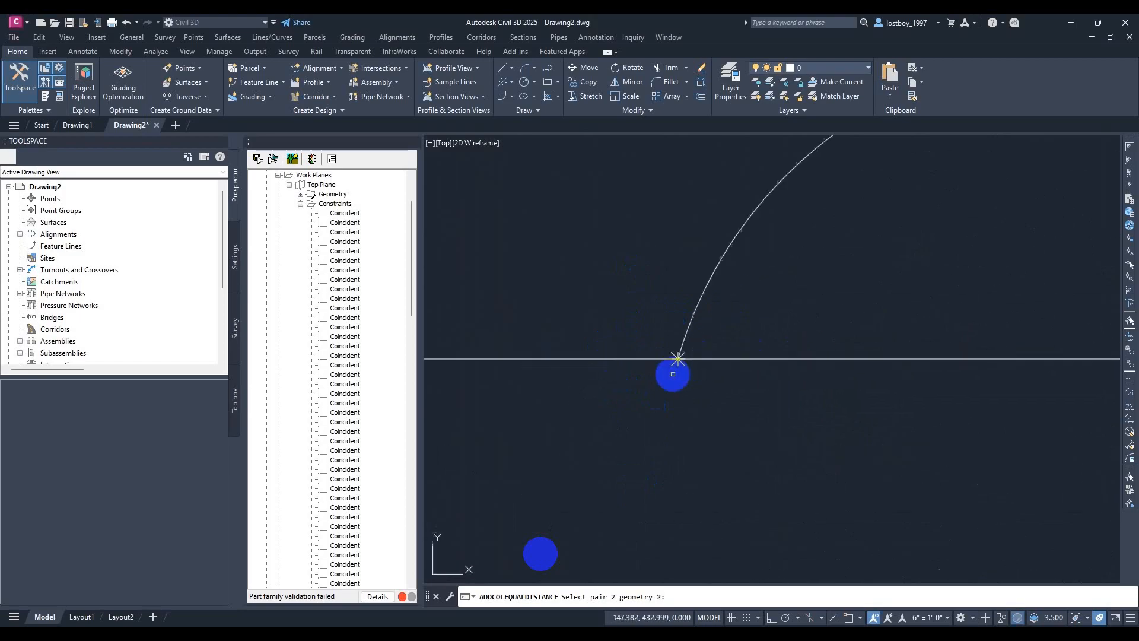
{"action": "left_click", "coordinate": [673, 341]}
{"action": "scroll", "coordinate": [688, 354], "scroll_direction": "down", "scroll_amount": 4}
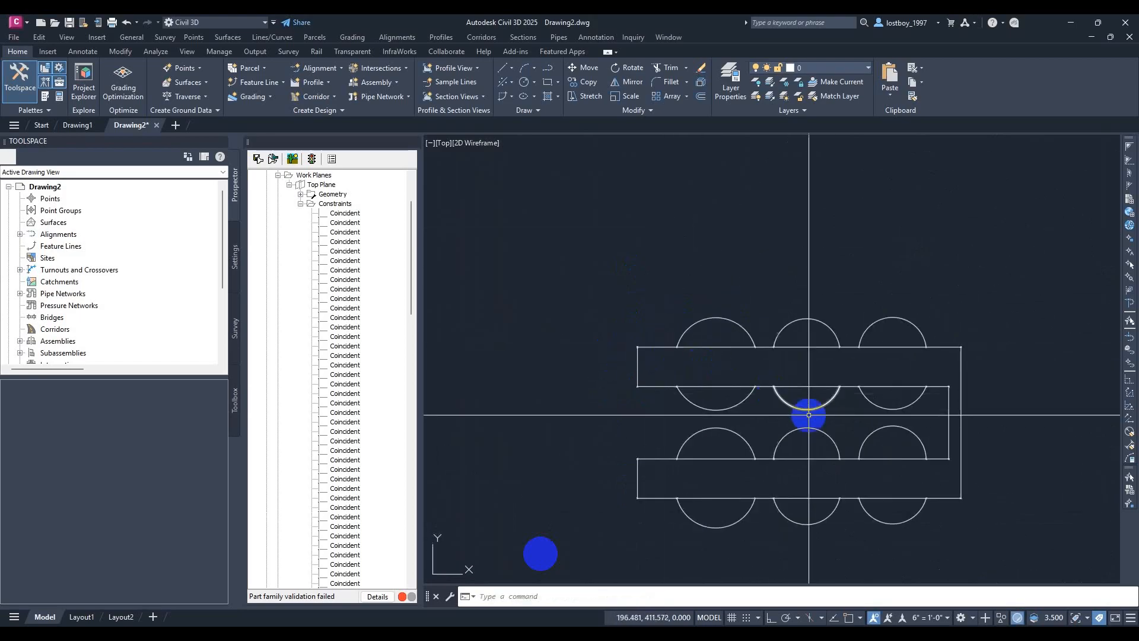
Add an equal radius constraint to the Top Plane between the upper and lower arcs of the upper bar's left-hand duct
{"action": "scroll", "coordinate": [736, 439], "scroll_direction": "down", "scroll_amount": 2}
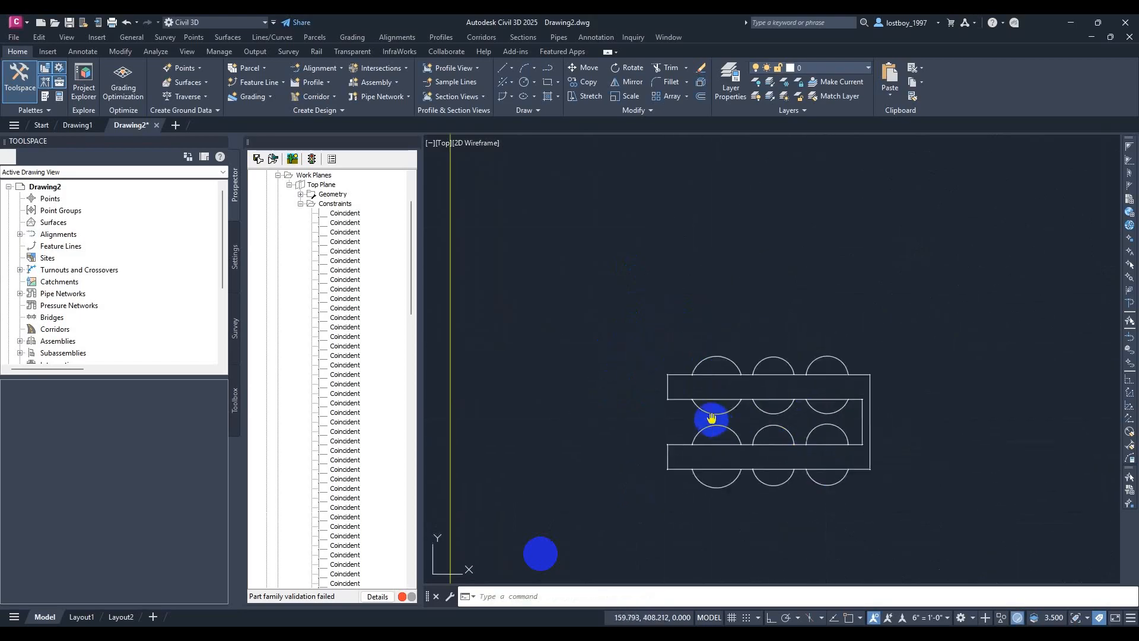
{"action": "scroll", "coordinate": [749, 368], "scroll_direction": "up", "scroll_amount": 2}
{"action": "scroll", "coordinate": [748, 367], "scroll_direction": "up", "scroll_amount": 2}
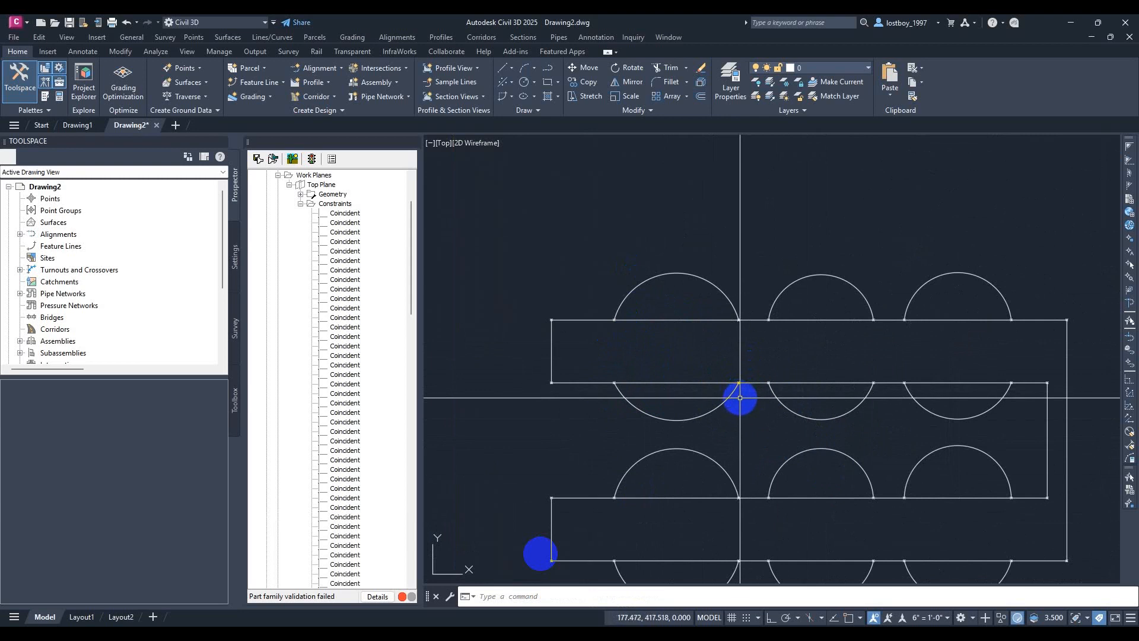
{"action": "left_click", "coordinate": [301, 204]}
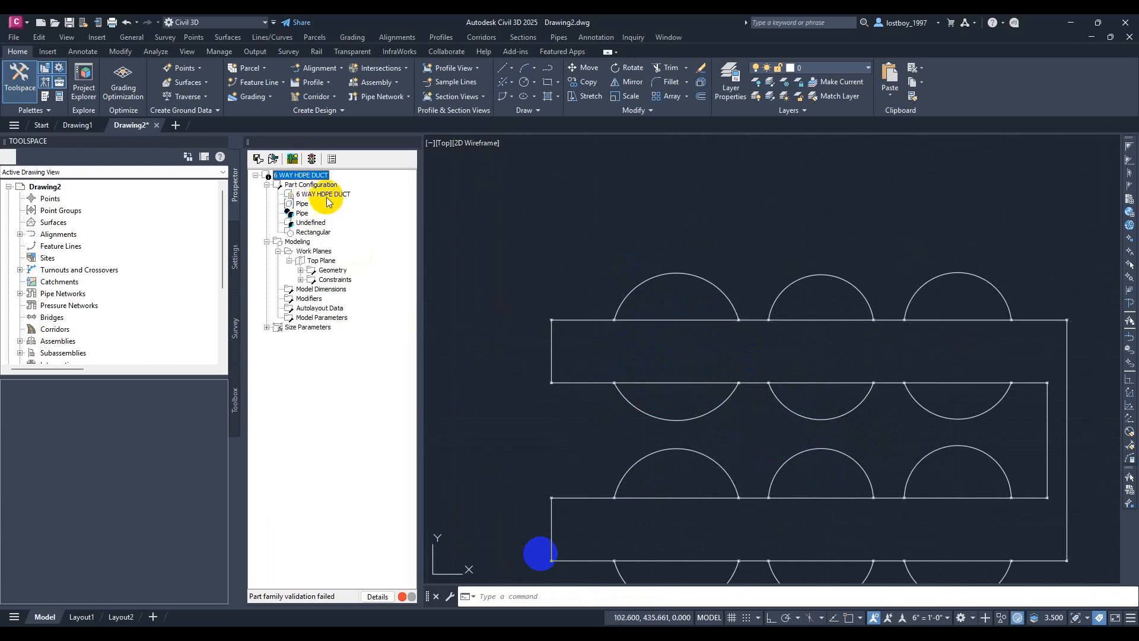
{"action": "right_click", "coordinate": [321, 265]}
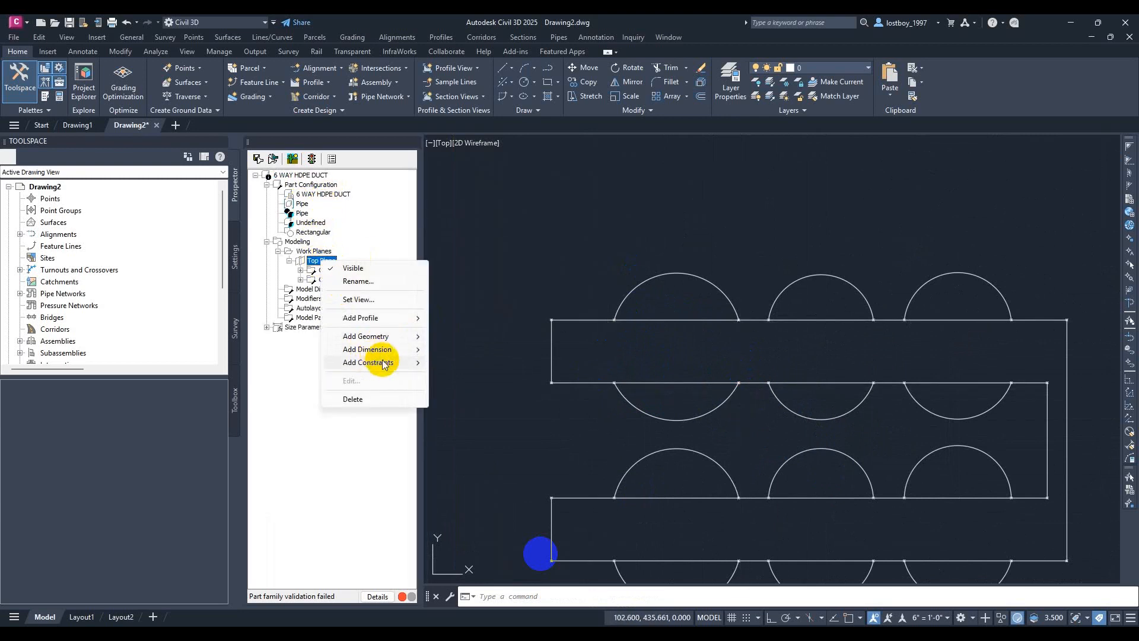
{"action": "mouse_move", "coordinate": [377, 362]}
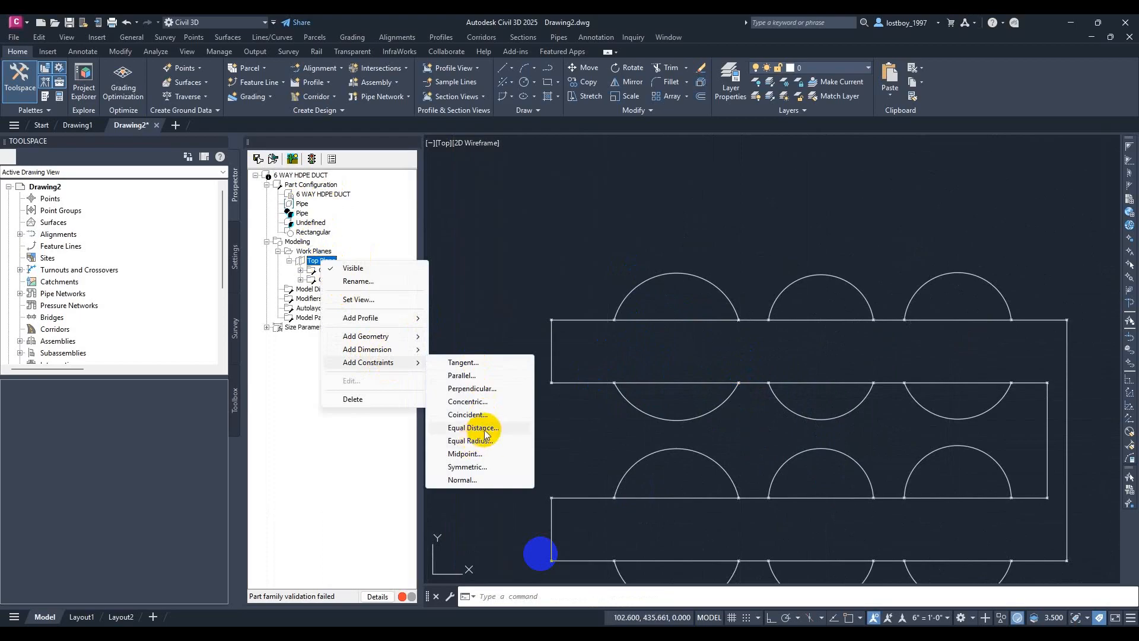
{"action": "left_click", "coordinate": [470, 441]}
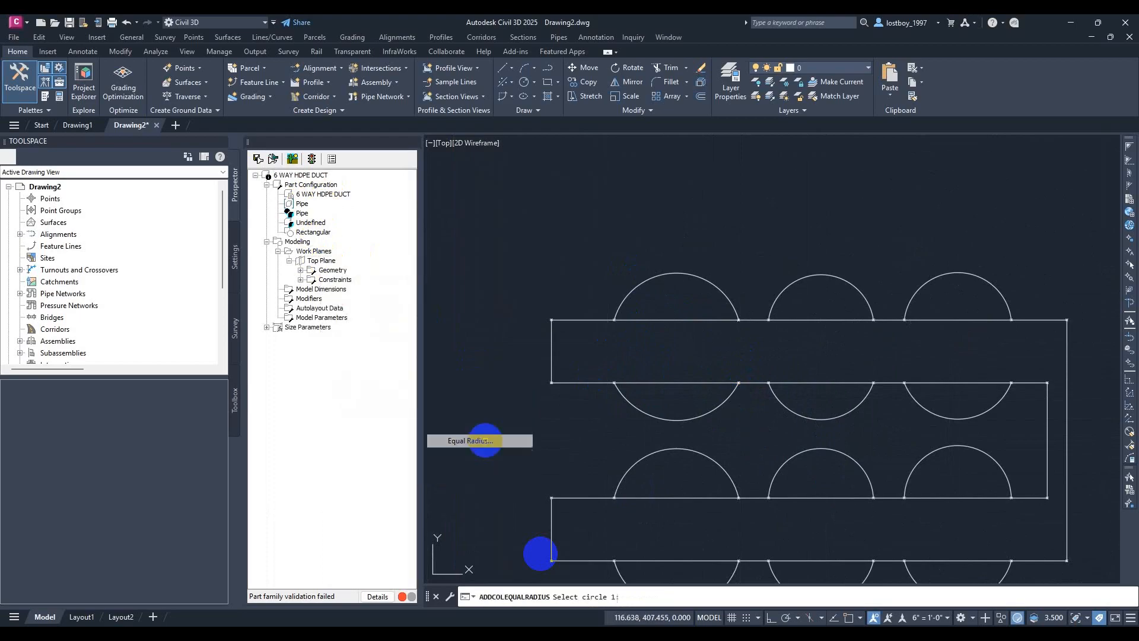
{"action": "left_click", "coordinate": [711, 283]}
{"action": "left_click", "coordinate": [722, 404]}
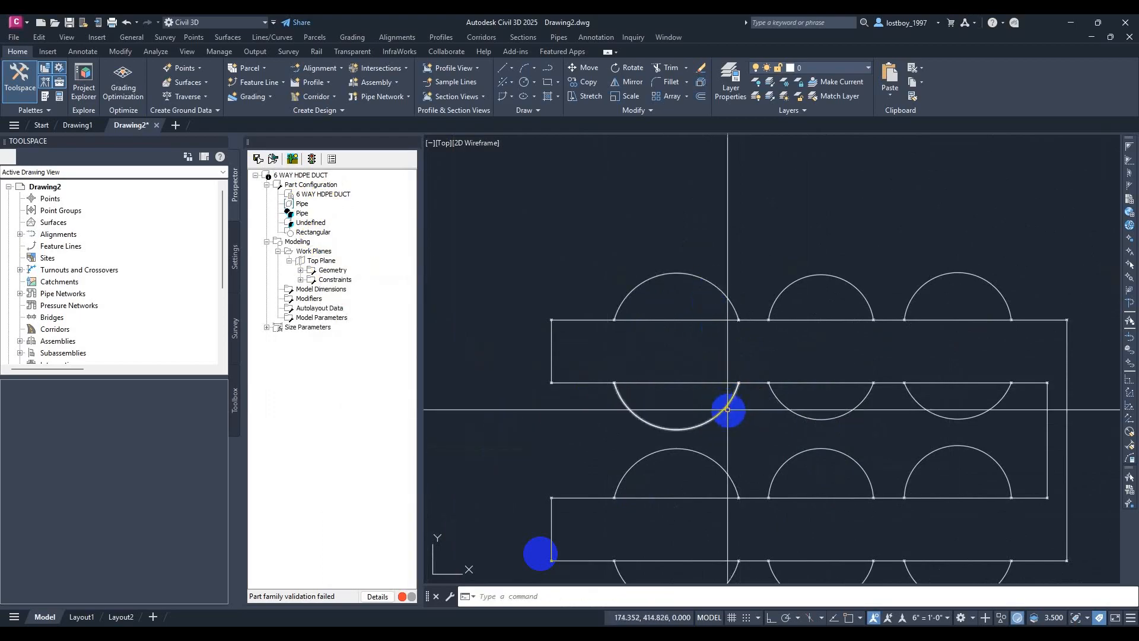
Constrain the upper and lower arcs to equal radius for the upper bar's middle duct and for its right-hand duct
{"action": "scroll", "coordinate": [731, 406], "scroll_direction": "down", "scroll_amount": 5}
{"action": "left_click", "coordinate": [567, 390]}
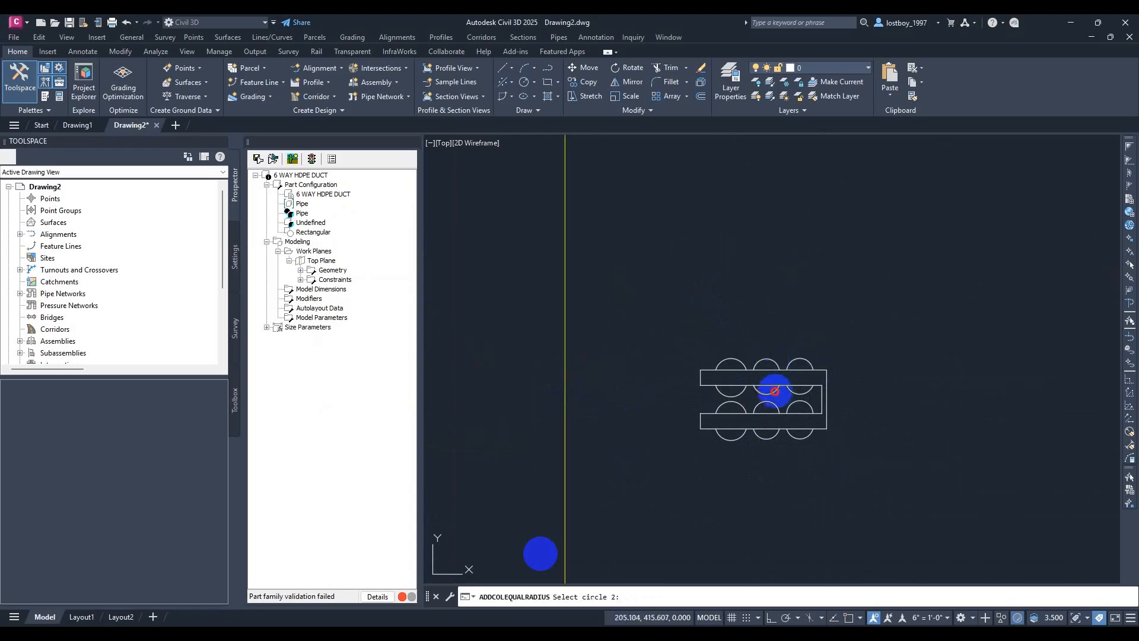
{"action": "left_click", "coordinate": [774, 390]}
{"action": "left_click", "coordinate": [565, 389]}
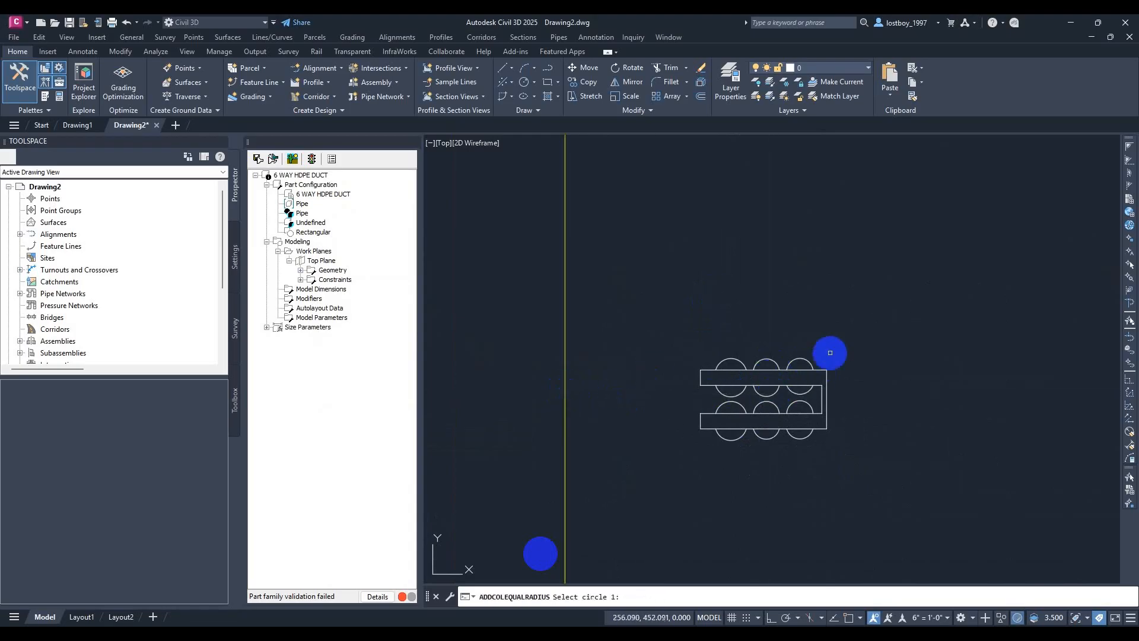
{"action": "left_click", "coordinate": [802, 359]}
{"action": "left_click", "coordinate": [805, 390]}
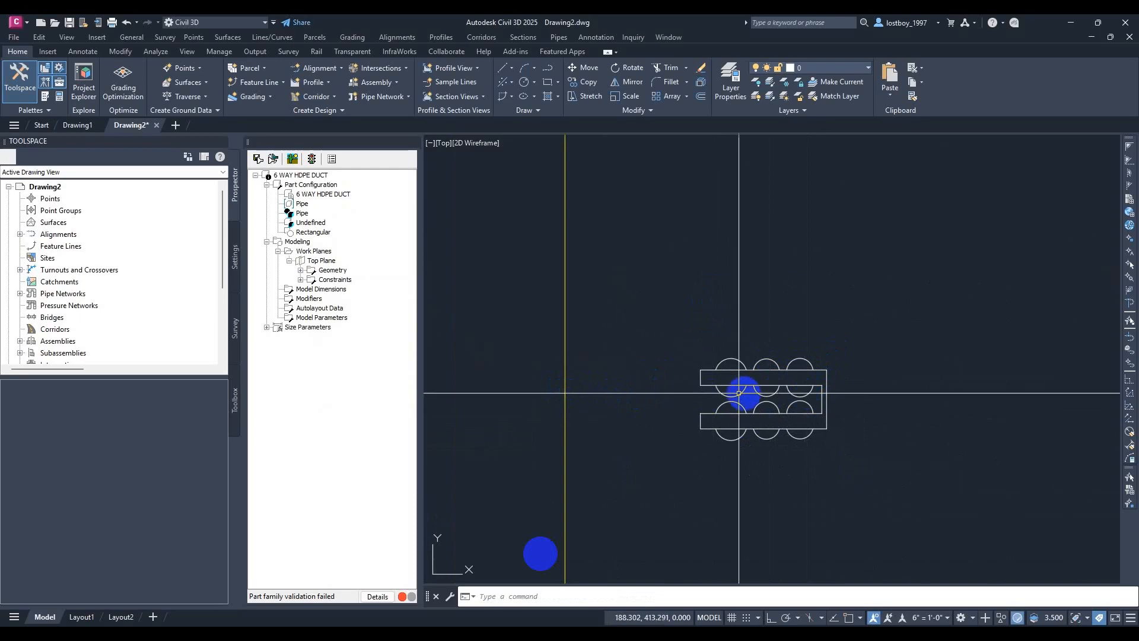
Constrain the upper and lower arcs of each of the lower bar's three ducts to equal radius
{"action": "left_click", "coordinate": [563, 428]}
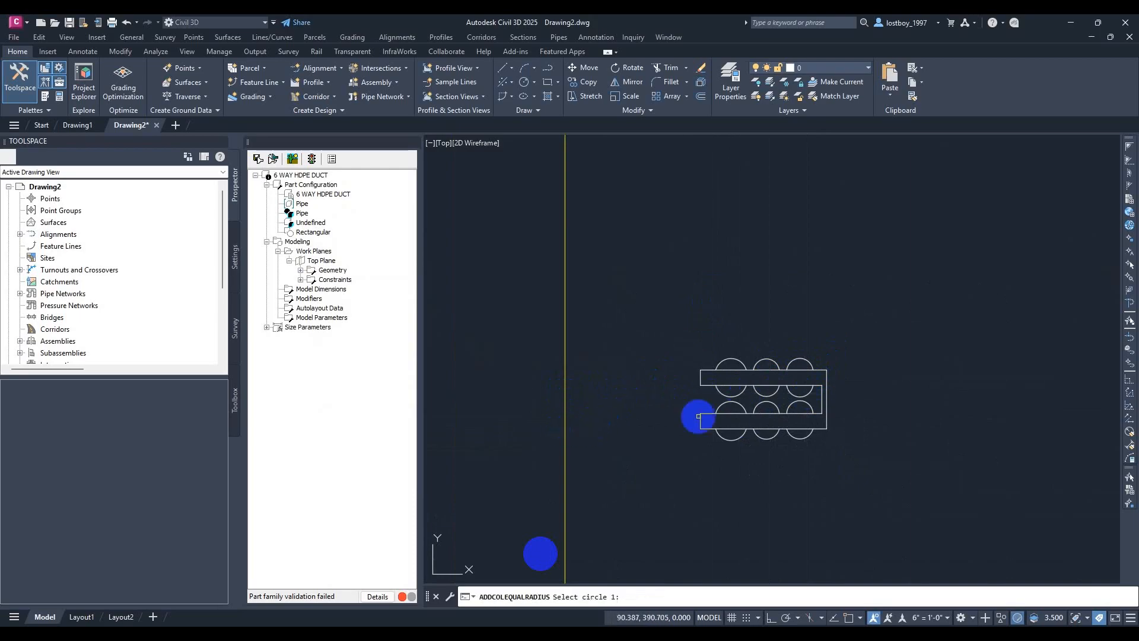
{"action": "left_click", "coordinate": [731, 440]}
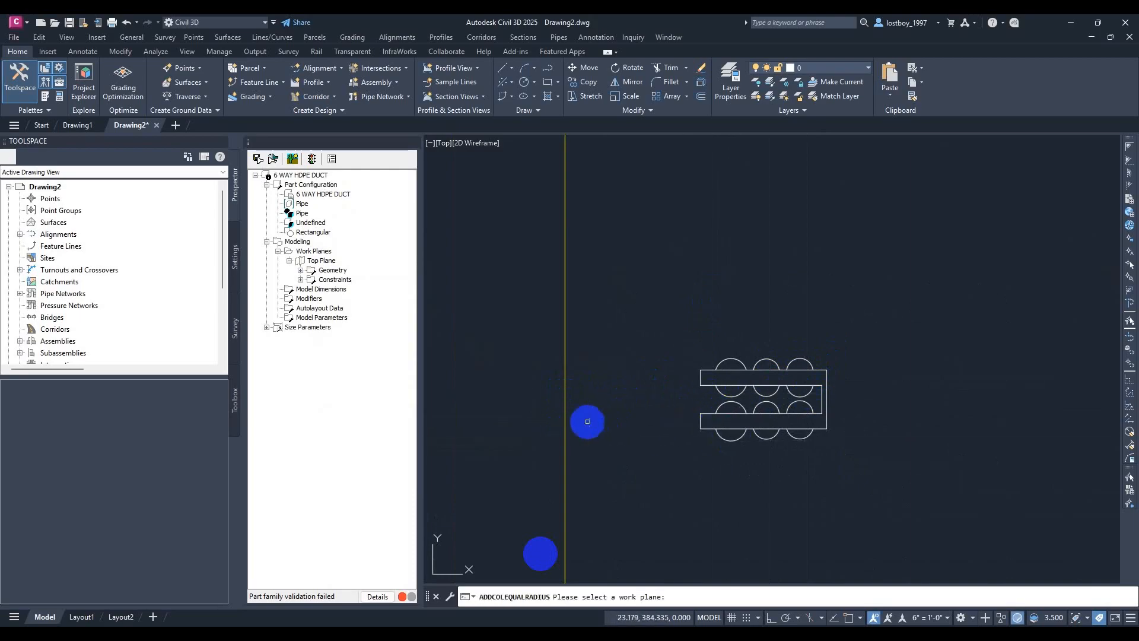
{"action": "left_click", "coordinate": [759, 404]}
{"action": "left_click", "coordinate": [770, 440]}
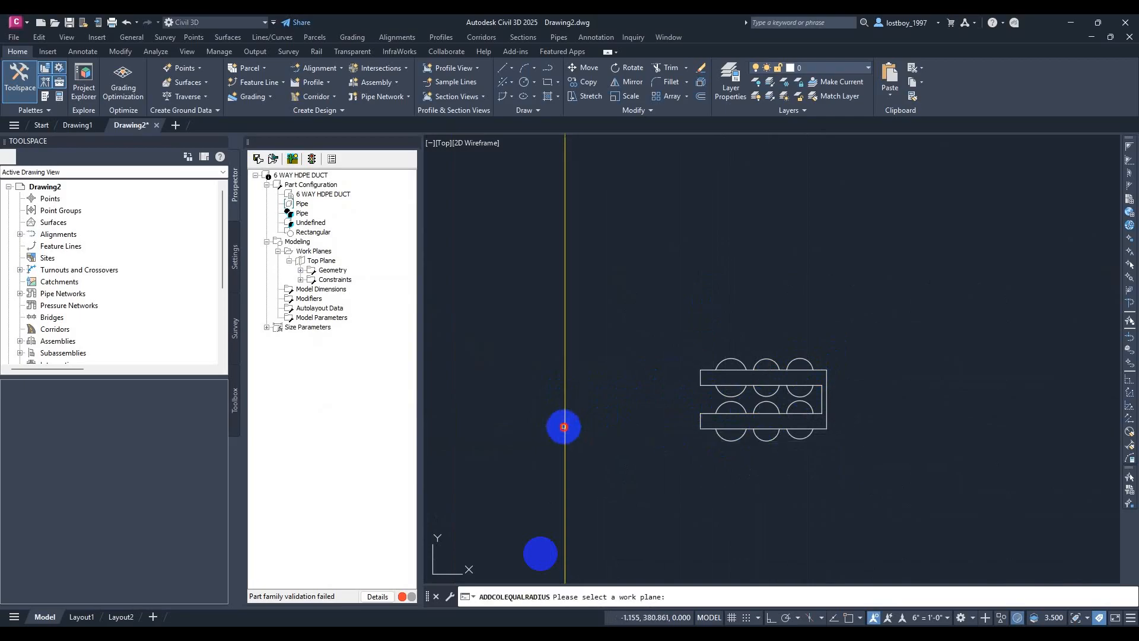
{"action": "left_click", "coordinate": [566, 429]}
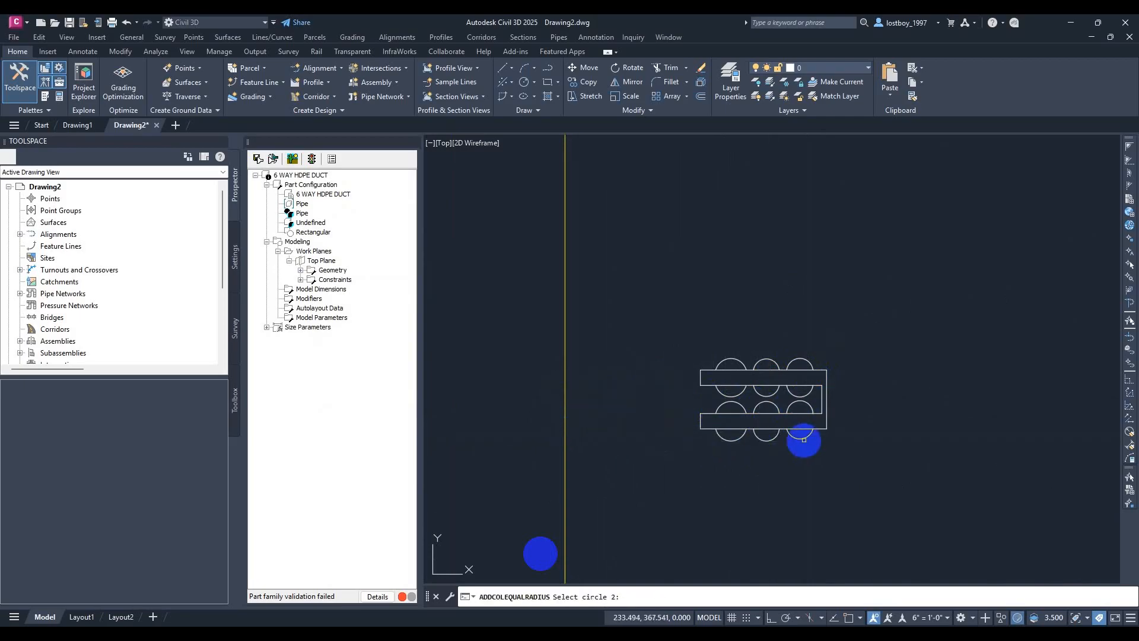
{"action": "left_click", "coordinate": [802, 438]}
Add a distance dimension to the Top Plane between the endpoints of the upper bar's top-left arc, placed above the arc
{"action": "scroll", "coordinate": [766, 396], "scroll_direction": "down", "scroll_amount": 2}
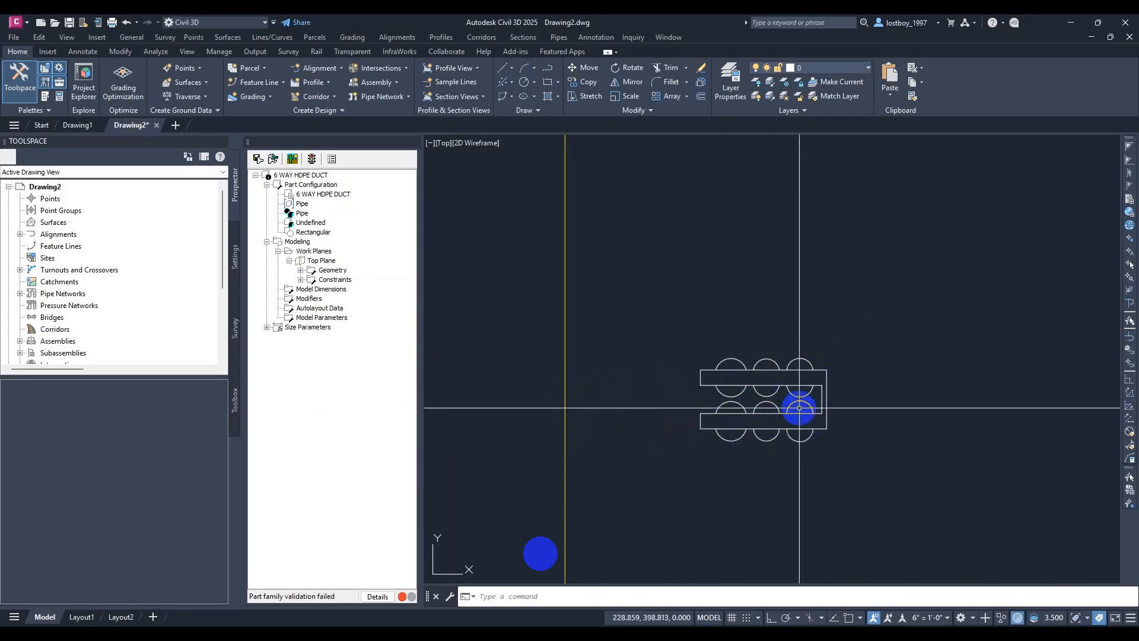
{"action": "scroll", "coordinate": [795, 386], "scroll_direction": "up", "scroll_amount": 5}
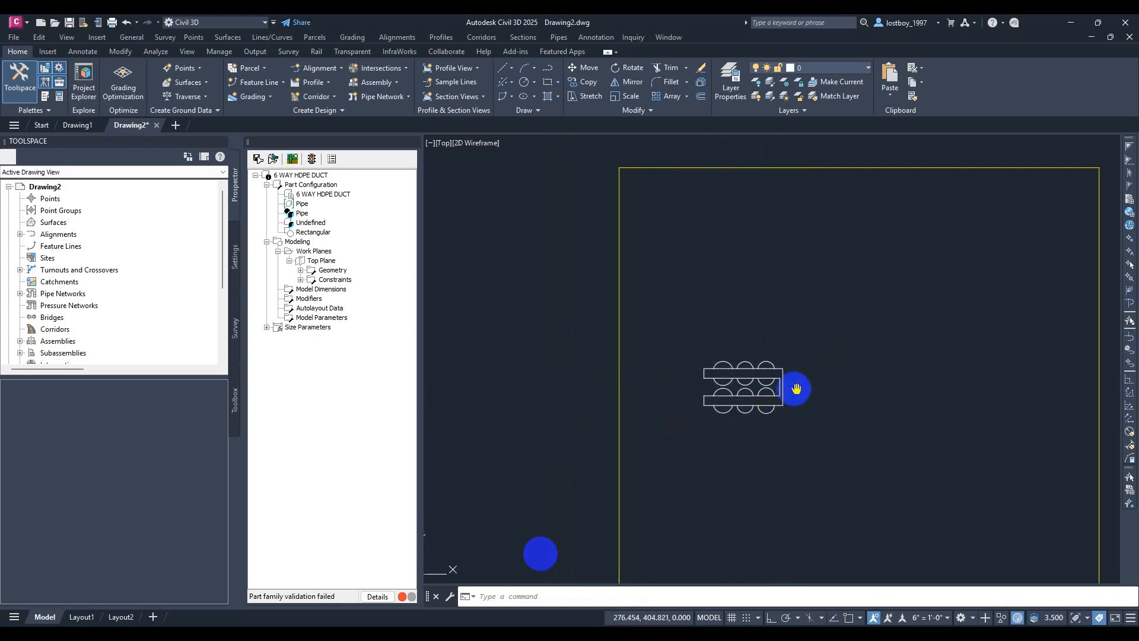
{"action": "middle_click_drag", "start_coordinate": [645, 366], "coordinate": [710, 366]}
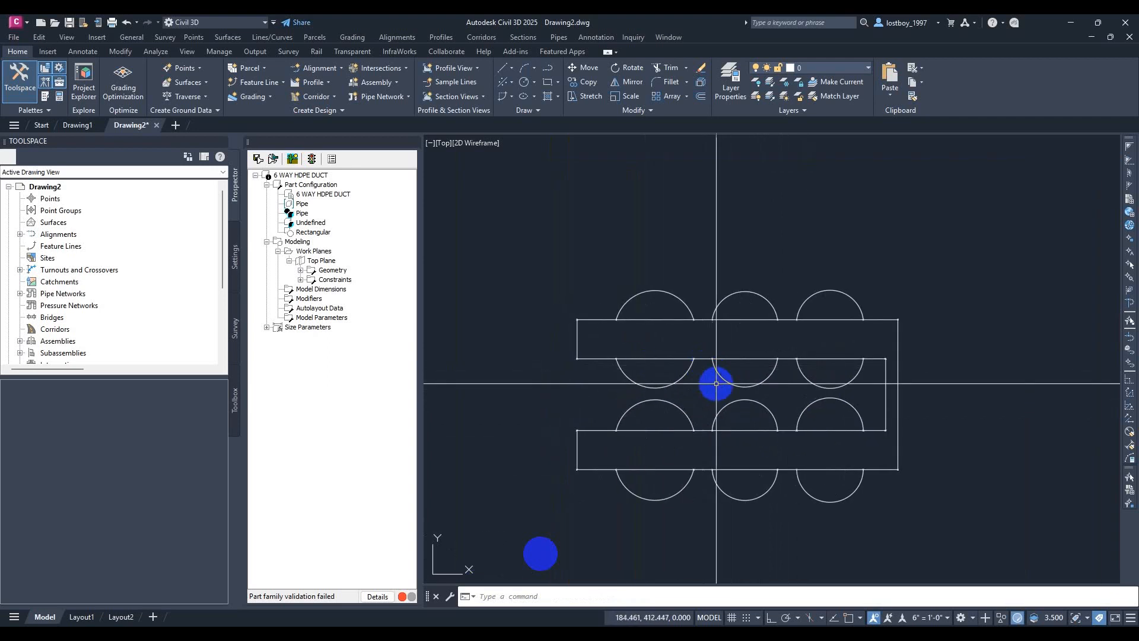
{"action": "mouse_move", "coordinate": [728, 394]}
{"action": "middle_mouse_down"}
{"action": "mouse_move", "coordinate": [687, 368]}
{"action": "mouse_move", "coordinate": [718, 375]}
{"action": "middle_mouse_up"}
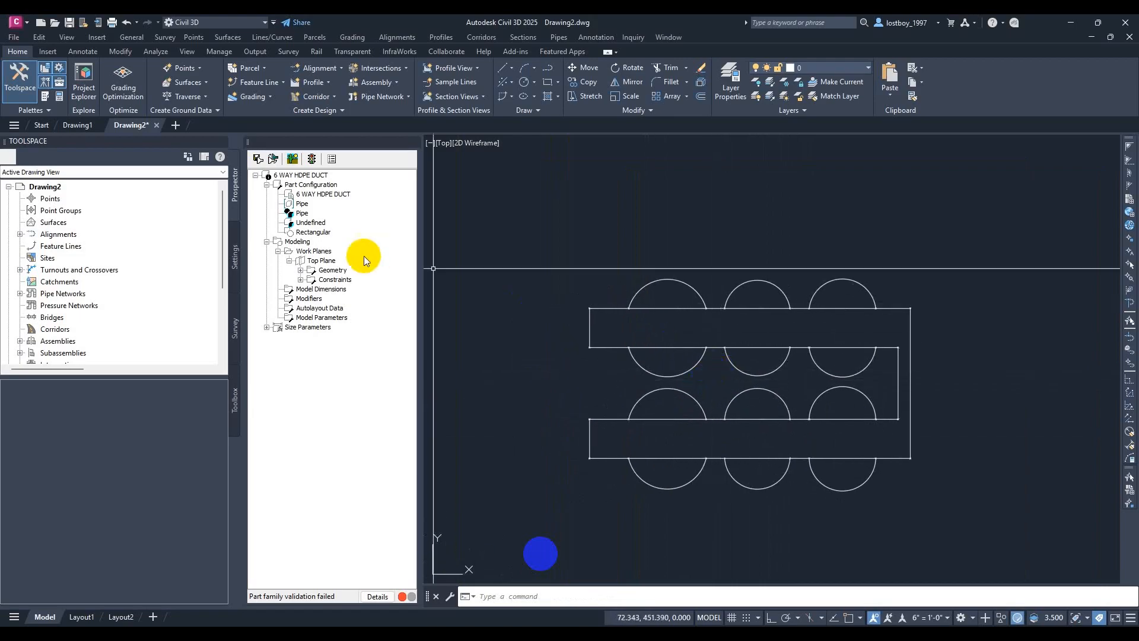
{"action": "right_click", "coordinate": [321, 264]}
{"action": "mouse_move", "coordinate": [423, 349]}
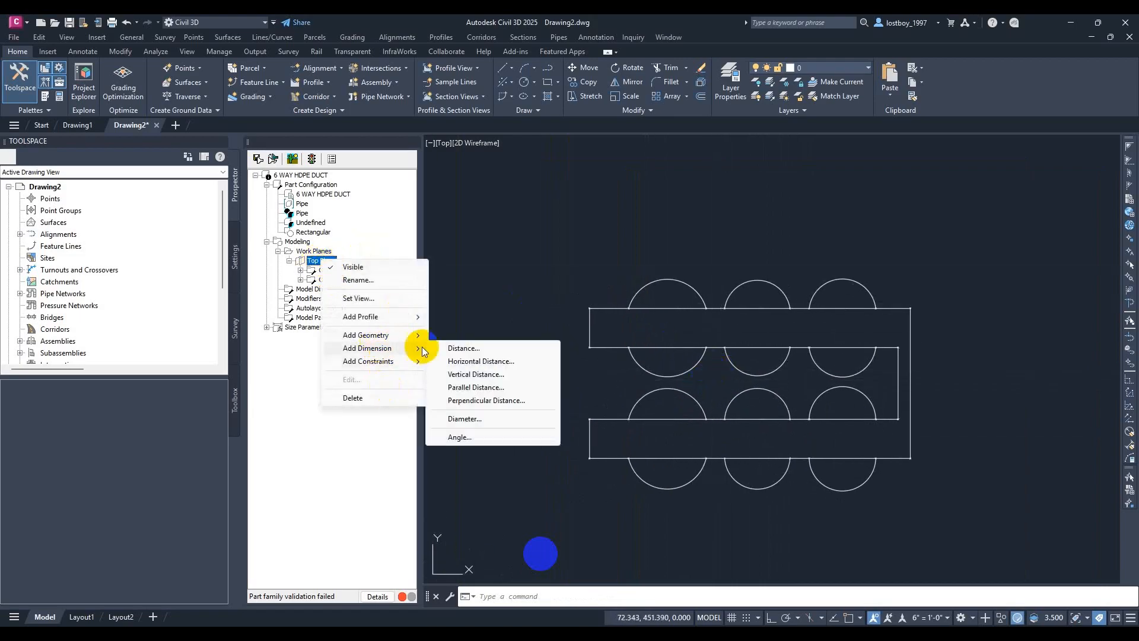
{"action": "left_click", "coordinate": [526, 348]}
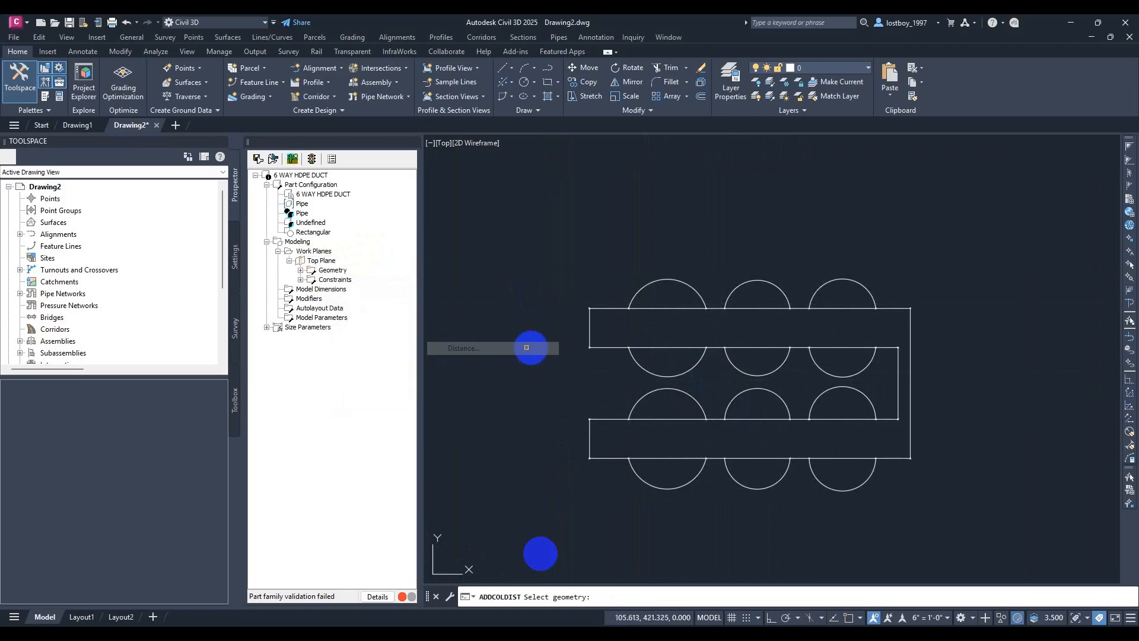
{"action": "scroll", "coordinate": [631, 313], "scroll_direction": "up", "scroll_amount": 8}
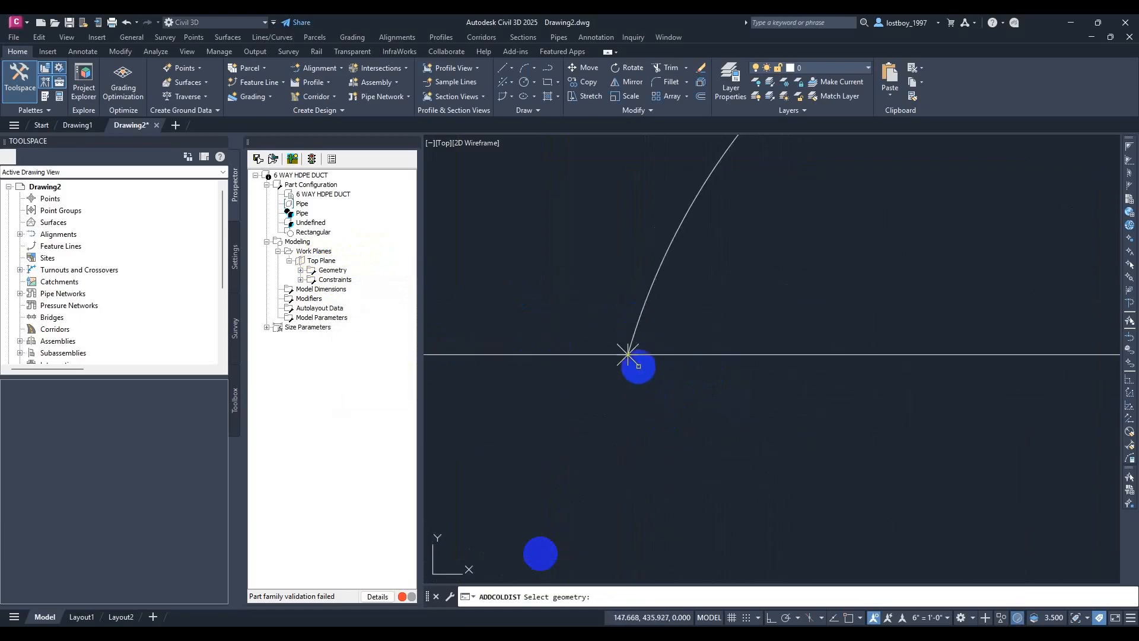
{"action": "left_click", "coordinate": [637, 362]}
{"action": "scroll", "coordinate": [595, 407], "scroll_direction": "down", "scroll_amount": 5}
{"action": "scroll", "coordinate": [841, 414], "scroll_direction": "up", "scroll_amount": 5}
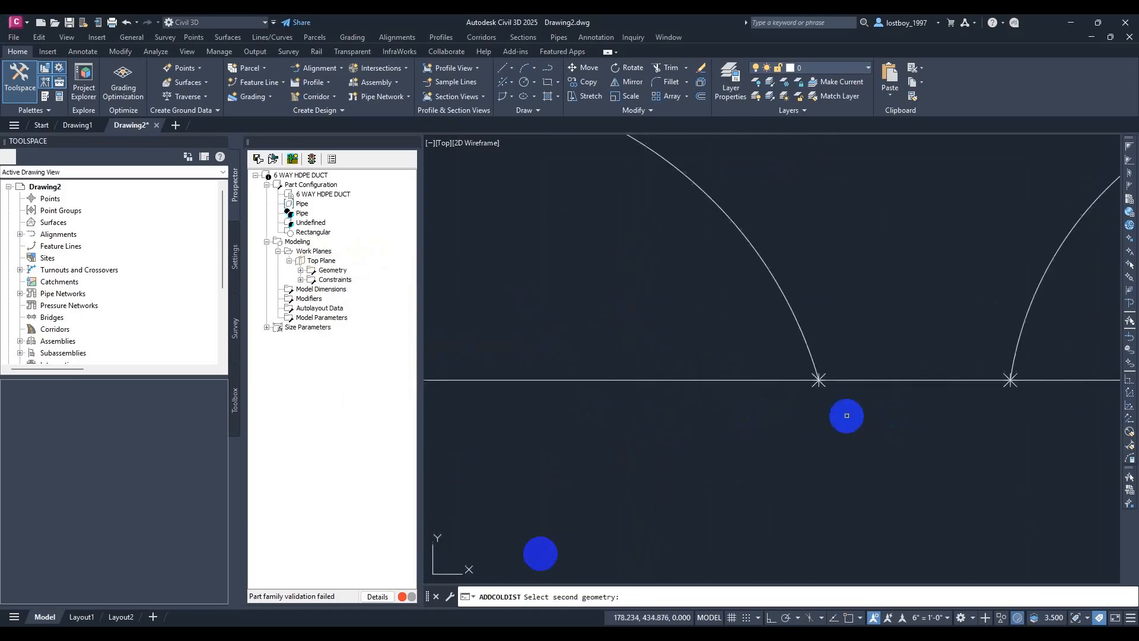
{"action": "left_click", "coordinate": [812, 368]}
{"action": "scroll", "coordinate": [708, 326], "scroll_direction": "down", "scroll_amount": 5}
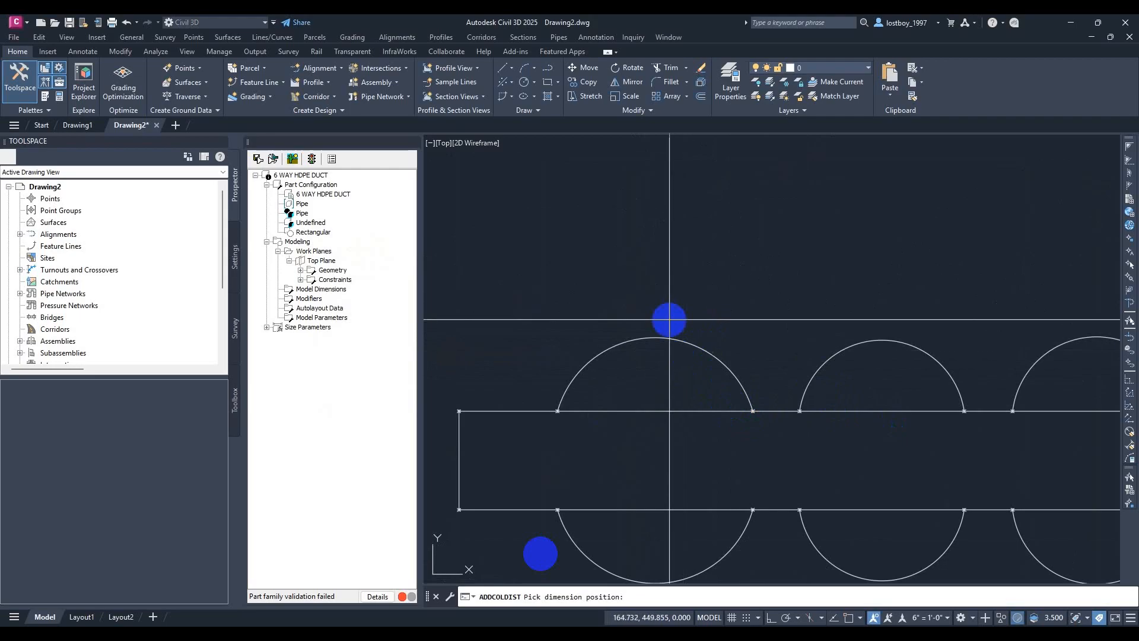
{"action": "left_click", "coordinate": [666, 277]}
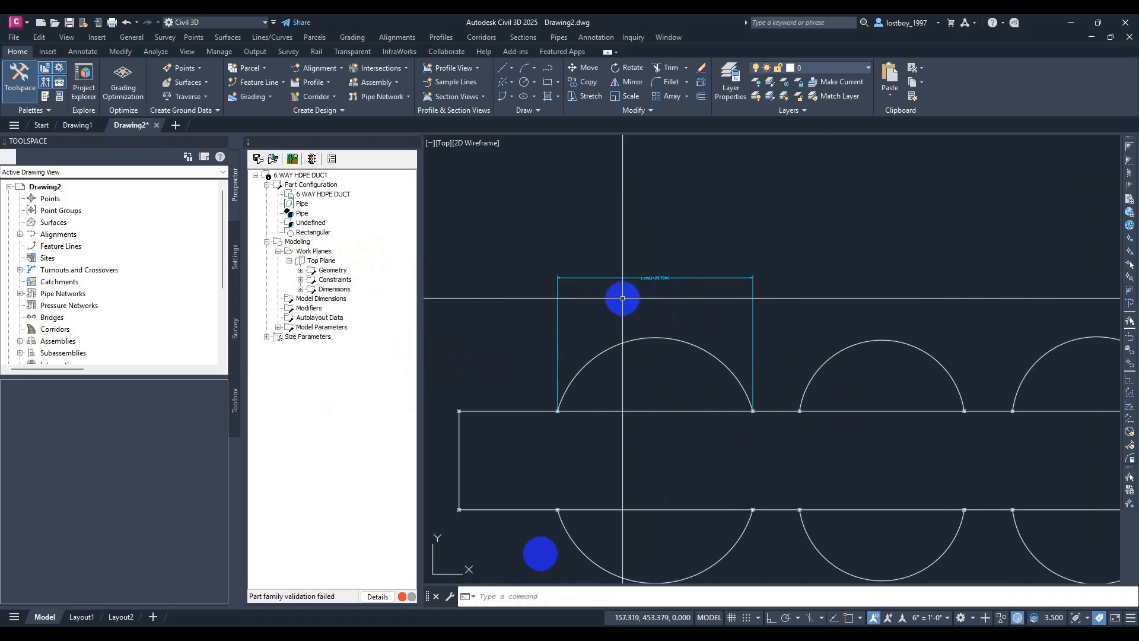
Set the top-left arc's LenA1 distance dimension to 35
{"action": "left_click", "coordinate": [300, 289]}
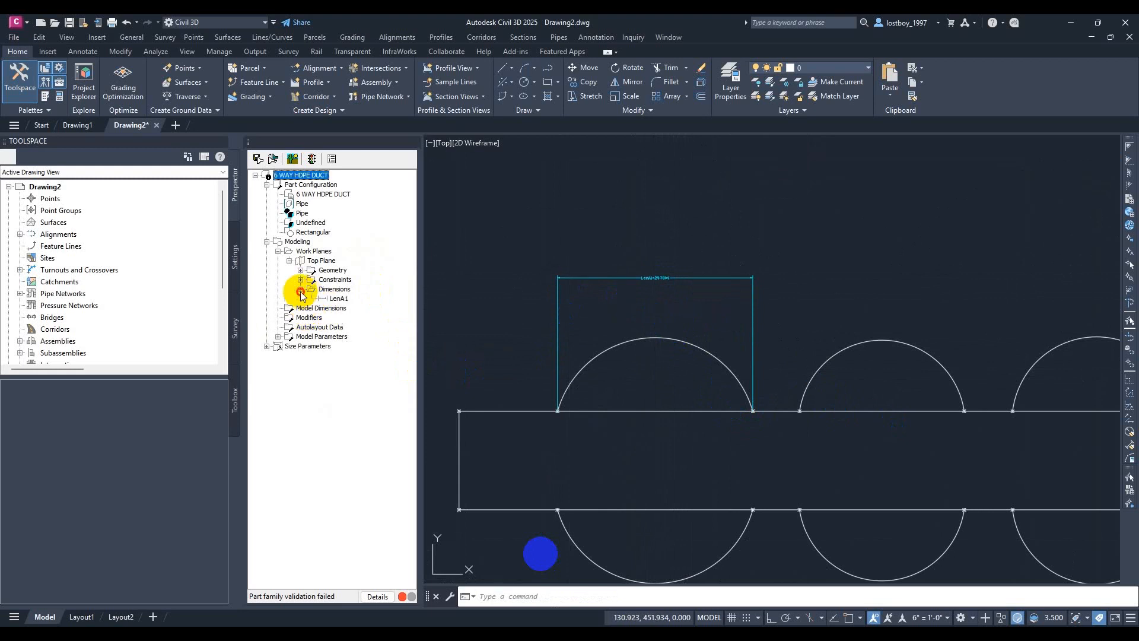
{"action": "left_click", "coordinate": [335, 298]}
{"action": "right_click", "coordinate": [334, 298]}
{"action": "left_click", "coordinate": [364, 321]}
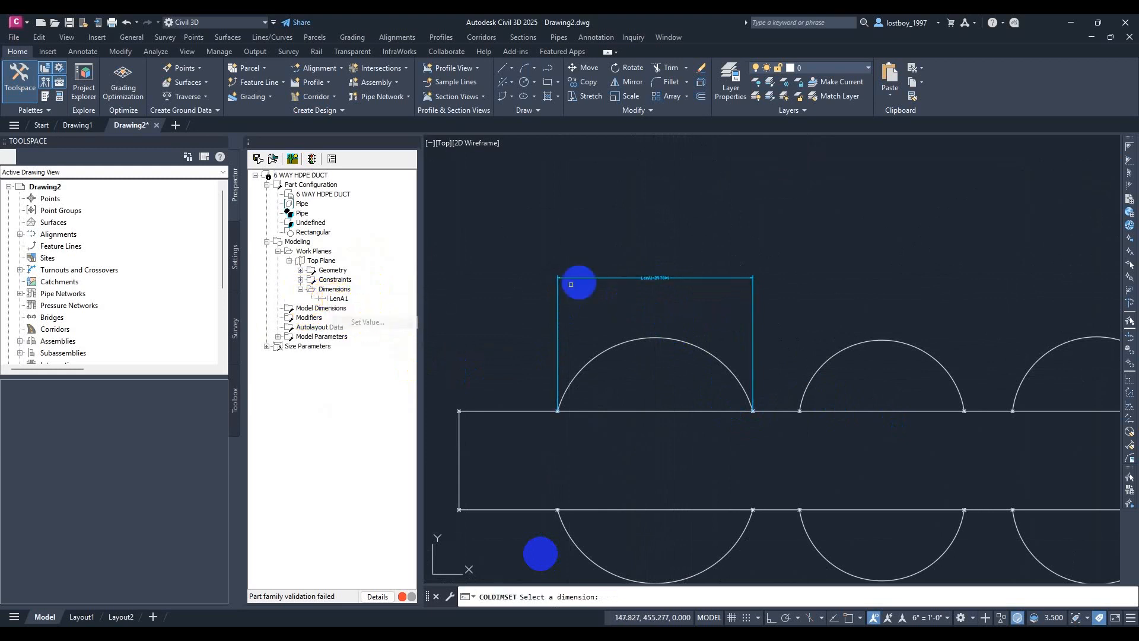
{"action": "left_click", "coordinate": [676, 279]}
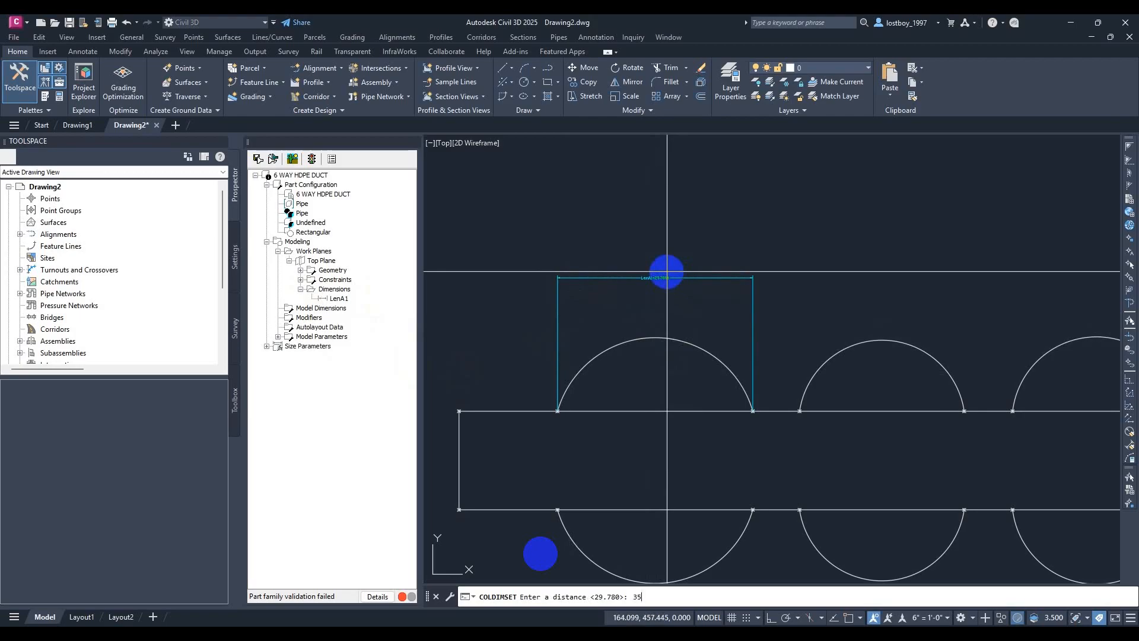
{"action": "type", "text": "35"}
{"action": "key", "text": "Return"}
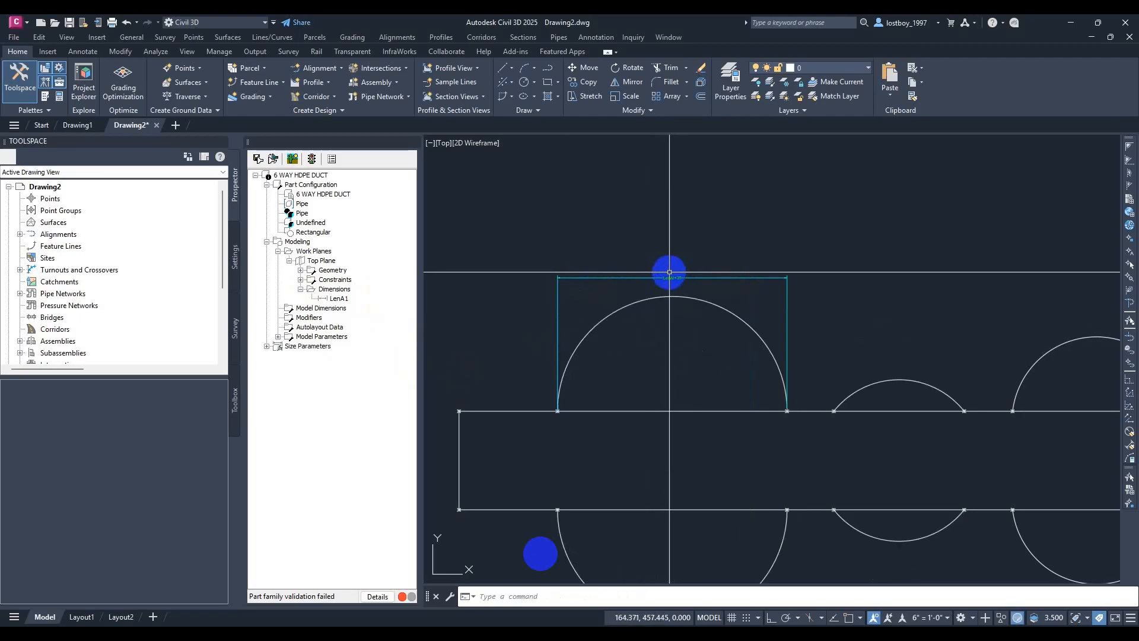
{"action": "scroll", "coordinate": [691, 364], "scroll_direction": "down", "scroll_amount": 2}
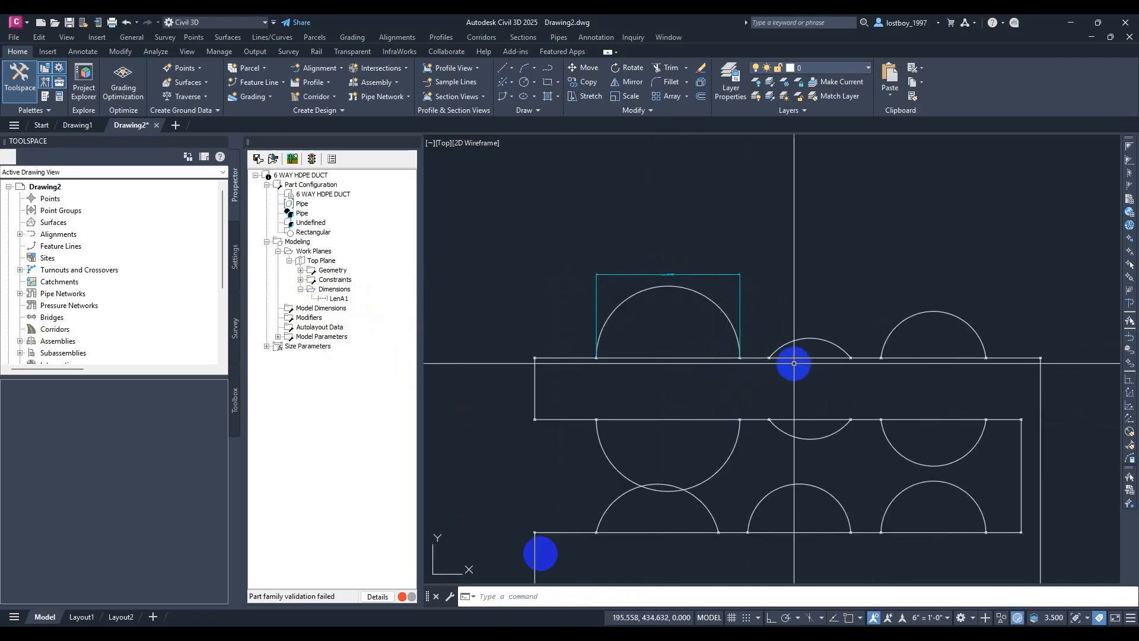
{"action": "scroll", "coordinate": [794, 364], "scroll_direction": "up", "scroll_amount": 2}
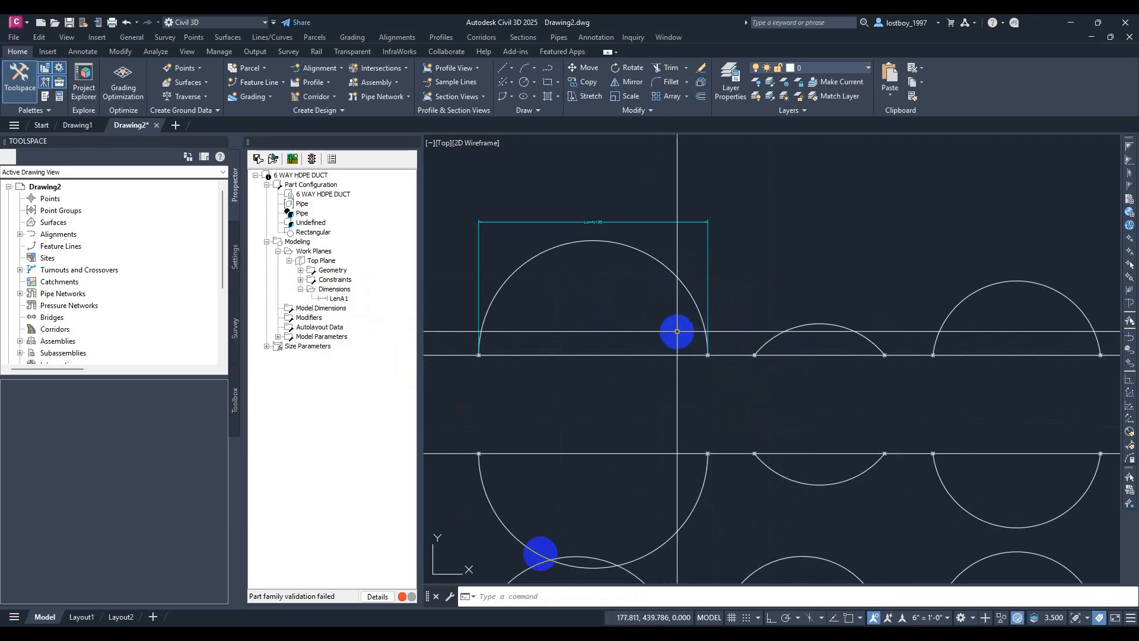
{"action": "scroll", "coordinate": [643, 331], "scroll_direction": "down", "scroll_amount": 2}
{"action": "middle_click_drag", "start_coordinate": [644, 330], "coordinate": [681, 341]}
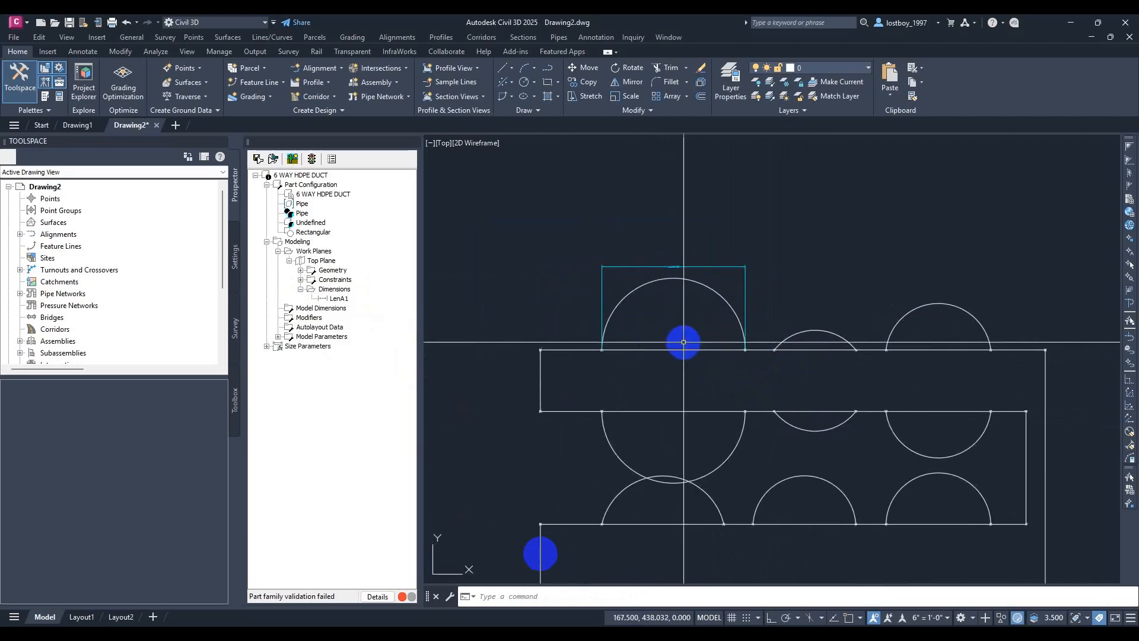
{"action": "scroll", "coordinate": [656, 346], "scroll_direction": "up", "scroll_amount": 2}
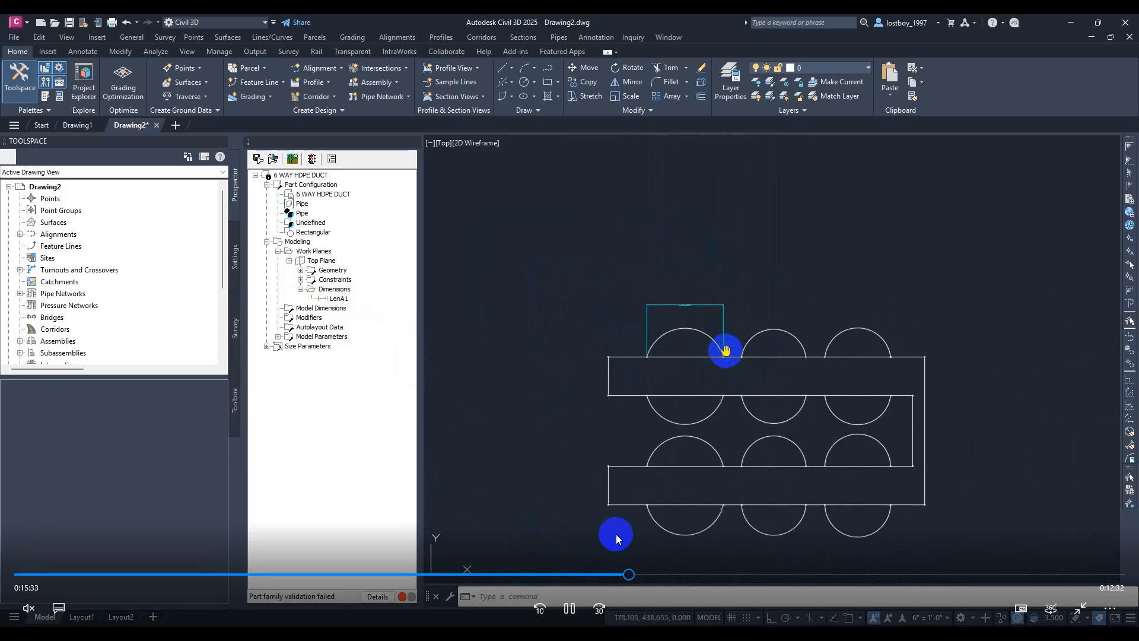
{"action": "left_click", "coordinate": [571, 613]}
{"action": "left_click", "coordinate": [571, 612]}
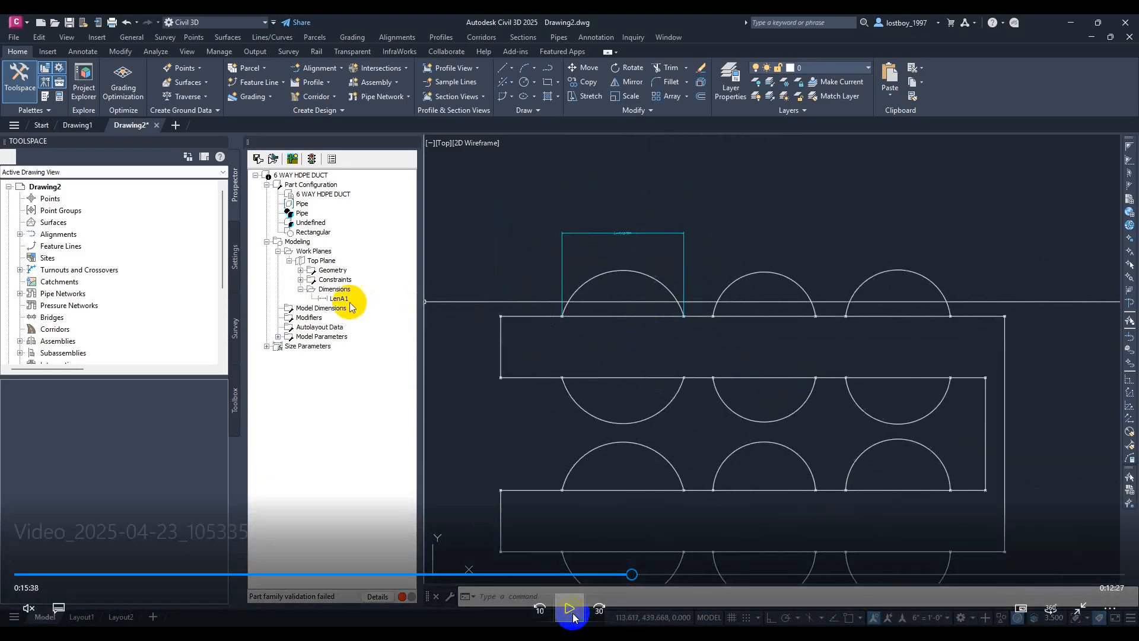
{"action": "left_click", "coordinate": [572, 613]}
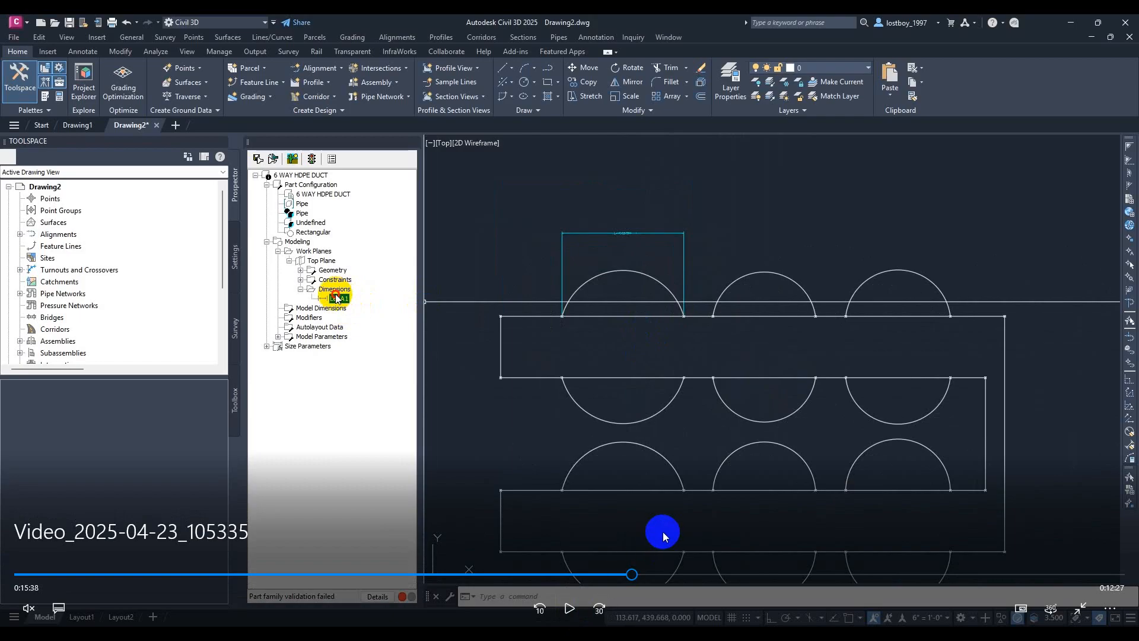
{"action": "left_click", "coordinate": [565, 609]}
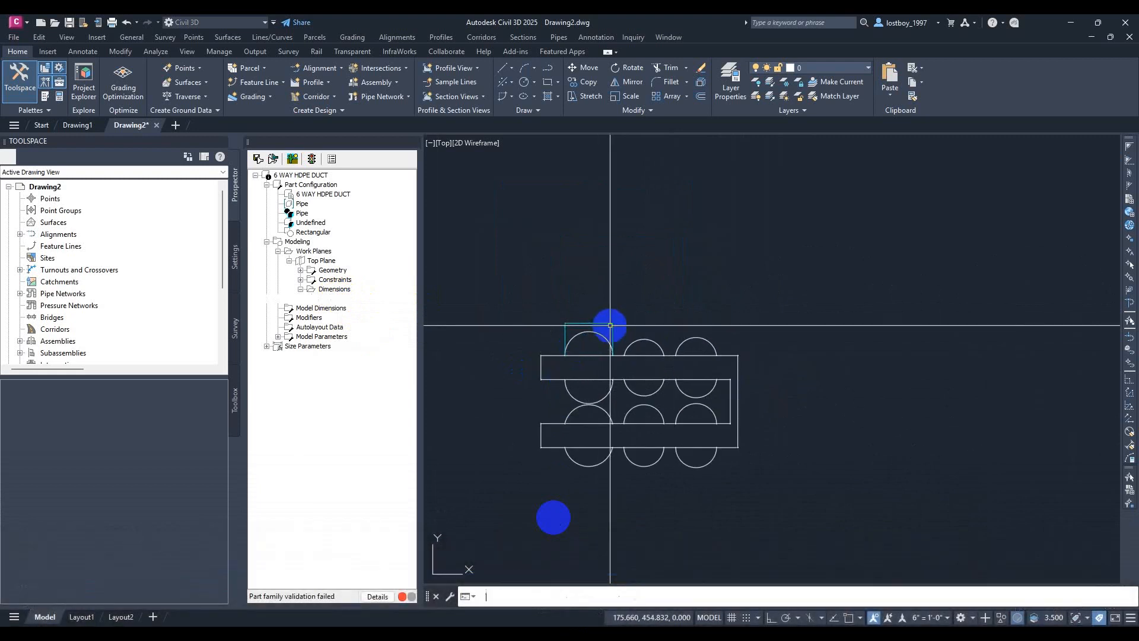
{"action": "mouse_move", "coordinate": [547, 586]}
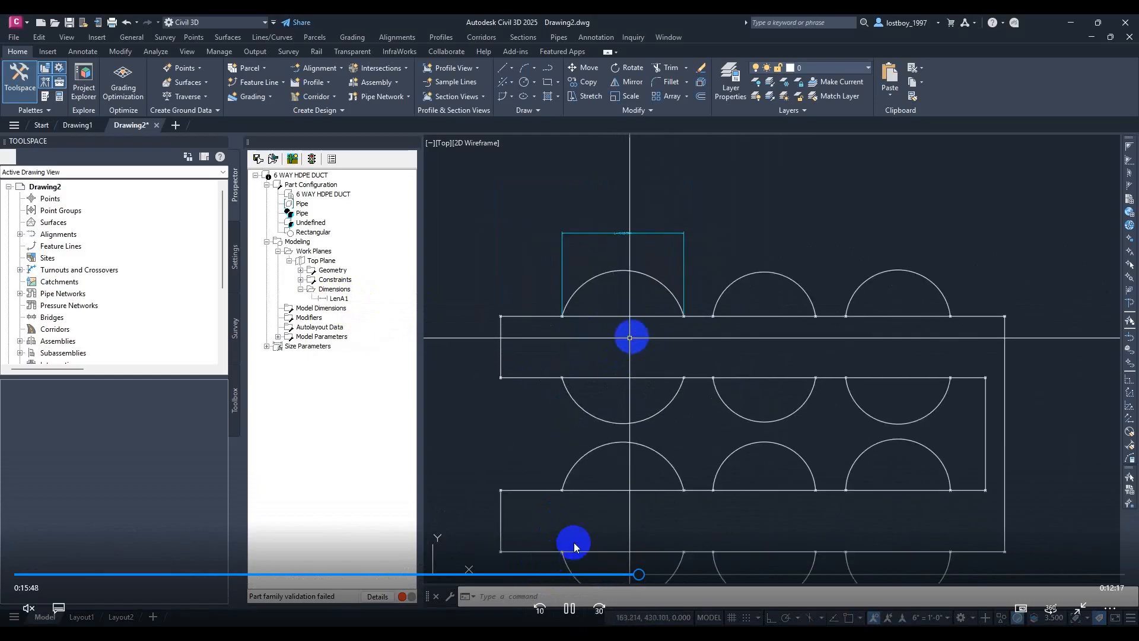
{"action": "left_click", "coordinate": [568, 611]}
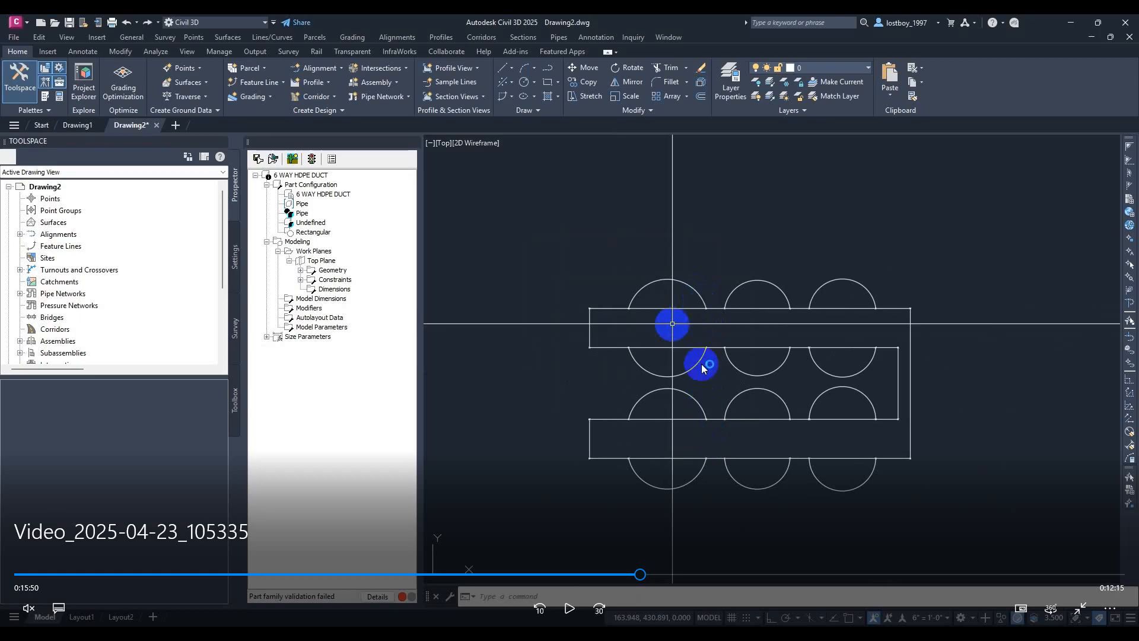
{"action": "left_click", "coordinate": [570, 609]}
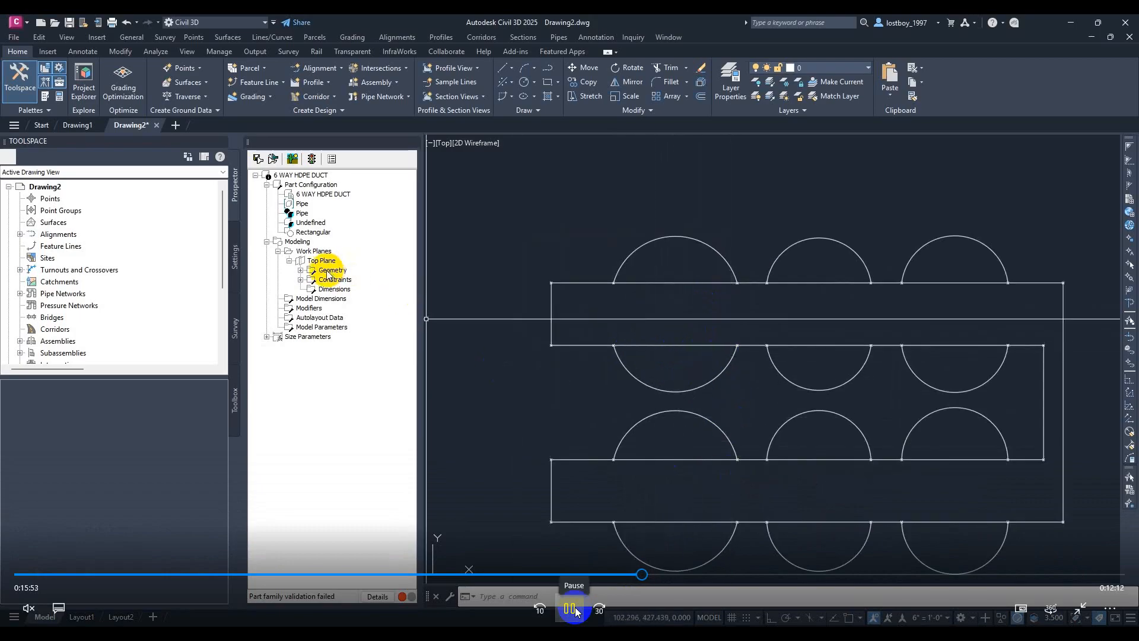
{"action": "left_click", "coordinate": [574, 609]}
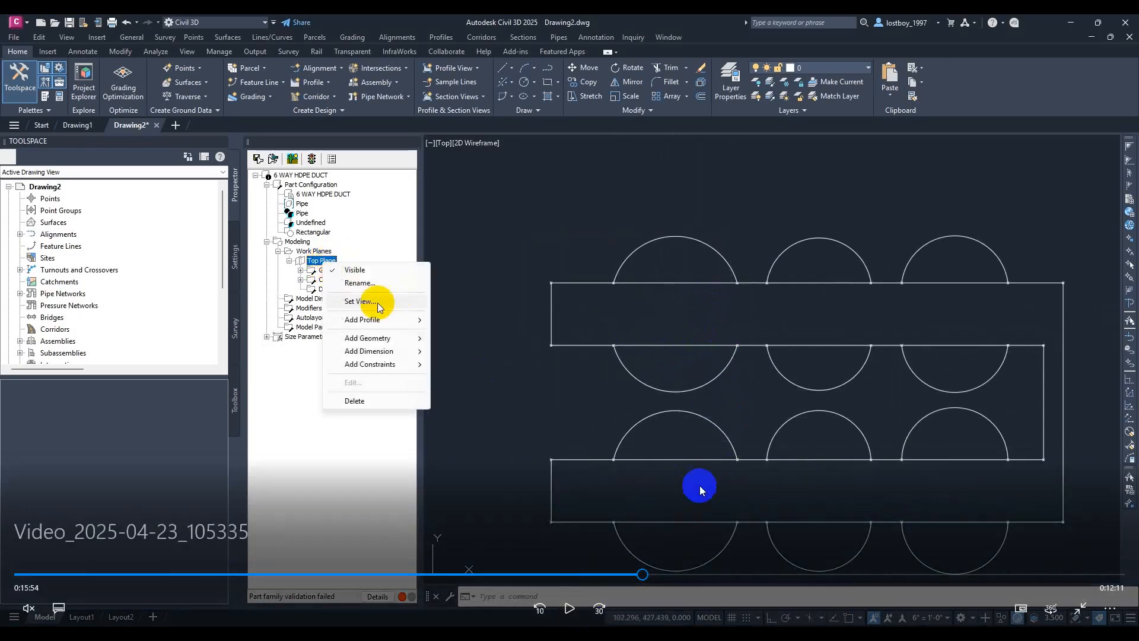
{"action": "left_click", "coordinate": [572, 627]}
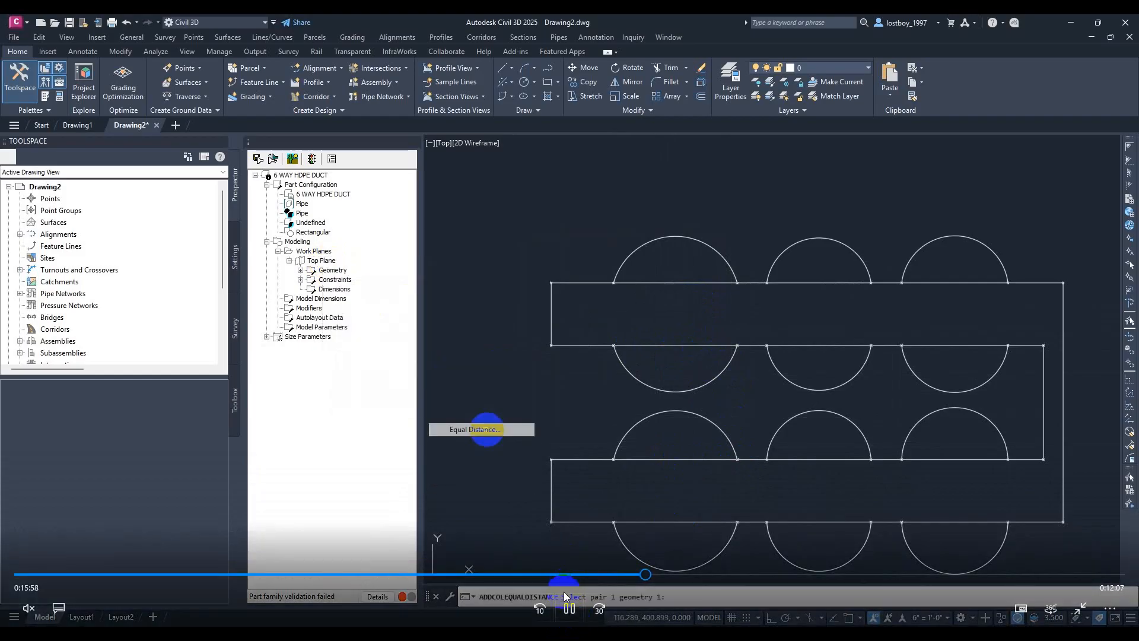
{"action": "left_click", "coordinate": [569, 606]}
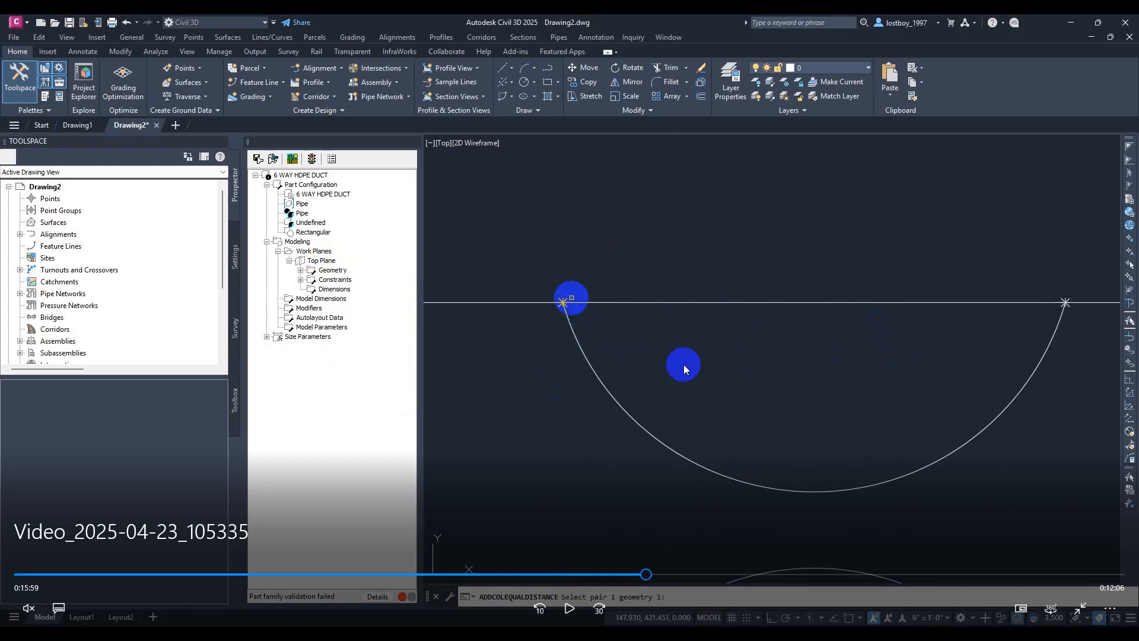
{"action": "left_click", "coordinate": [571, 610]}
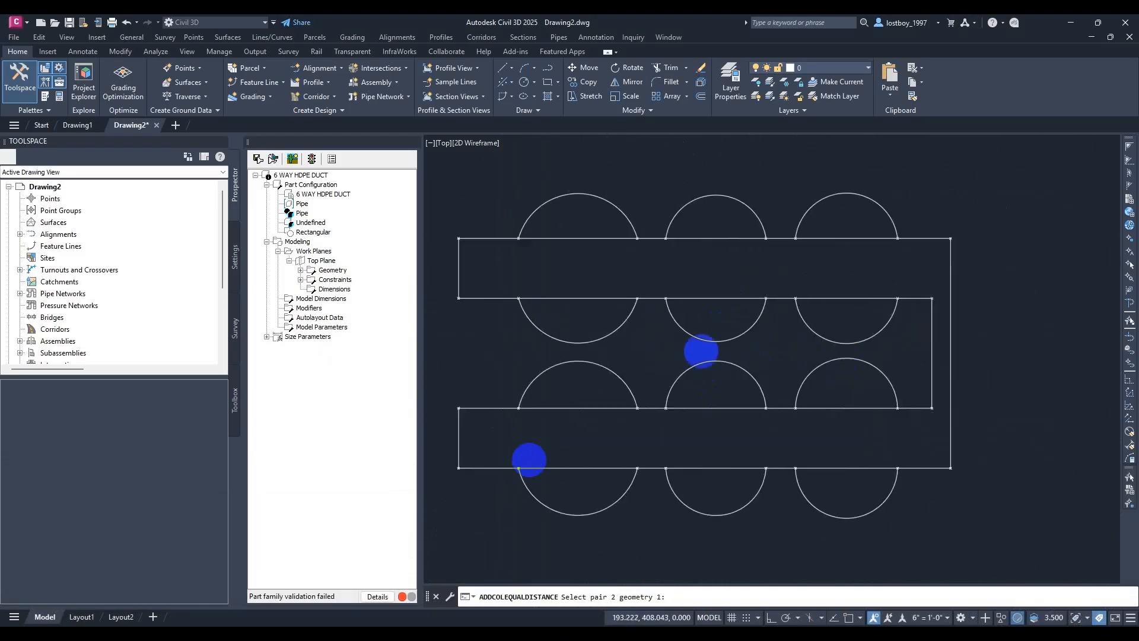
Finish the middle-duct Equal Distance constraint by selecting both endpoints of the lower bar's upper middle arc as the second pair
{"action": "scroll", "coordinate": [632, 425], "scroll_direction": "up", "scroll_amount": 4}
{"action": "left_click", "coordinate": [607, 438]}
{"action": "scroll", "coordinate": [859, 367], "scroll_direction": "down", "scroll_amount": 6}
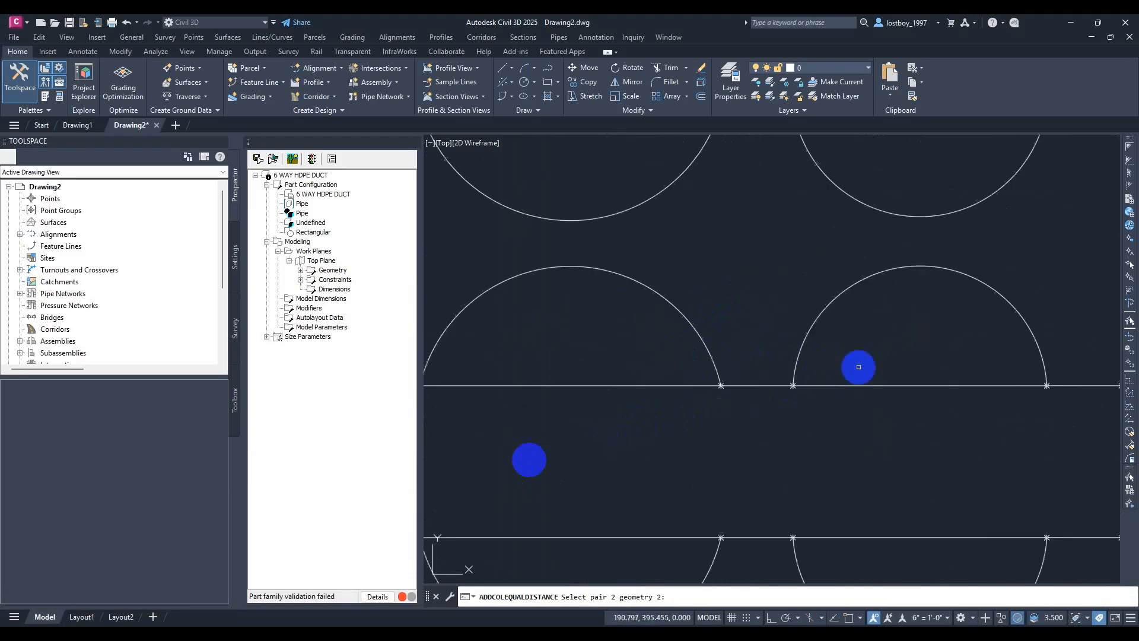
{"action": "middle_click_drag", "start_coordinate": [766, 380], "coordinate": [862, 361]}
{"action": "scroll", "coordinate": [862, 361], "scroll_direction": "up", "scroll_amount": 6}
{"action": "left_click", "coordinate": [687, 396]}
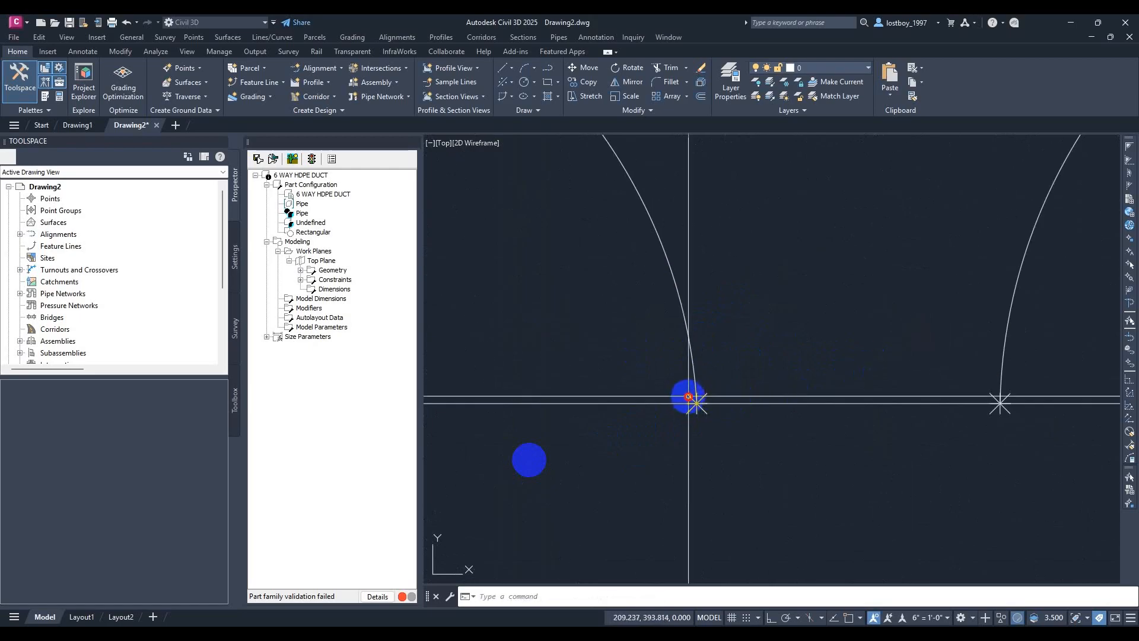
{"action": "scroll", "coordinate": [699, 364], "scroll_direction": "down", "scroll_amount": 5}
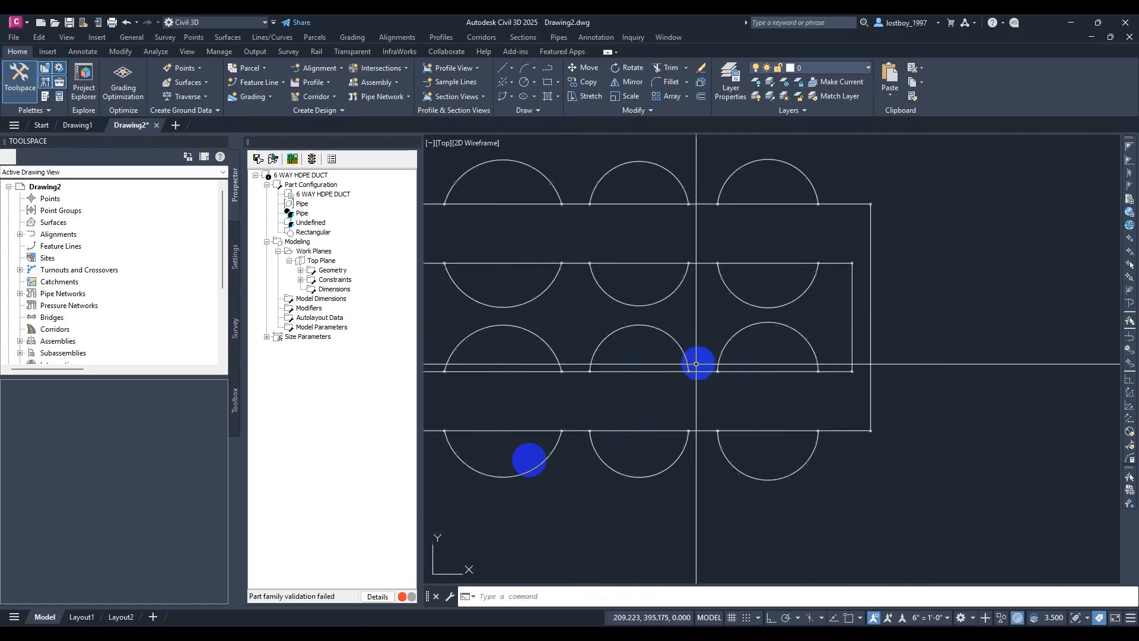
Add an Equal Distance constraint between the endpoints of the upper bar's lower right-hand arc and those of the lower bar's upper right-hand arc
{"action": "left_click", "coordinate": [492, 327]}
{"action": "scroll", "coordinate": [831, 309], "scroll_direction": "up", "scroll_amount": 8}
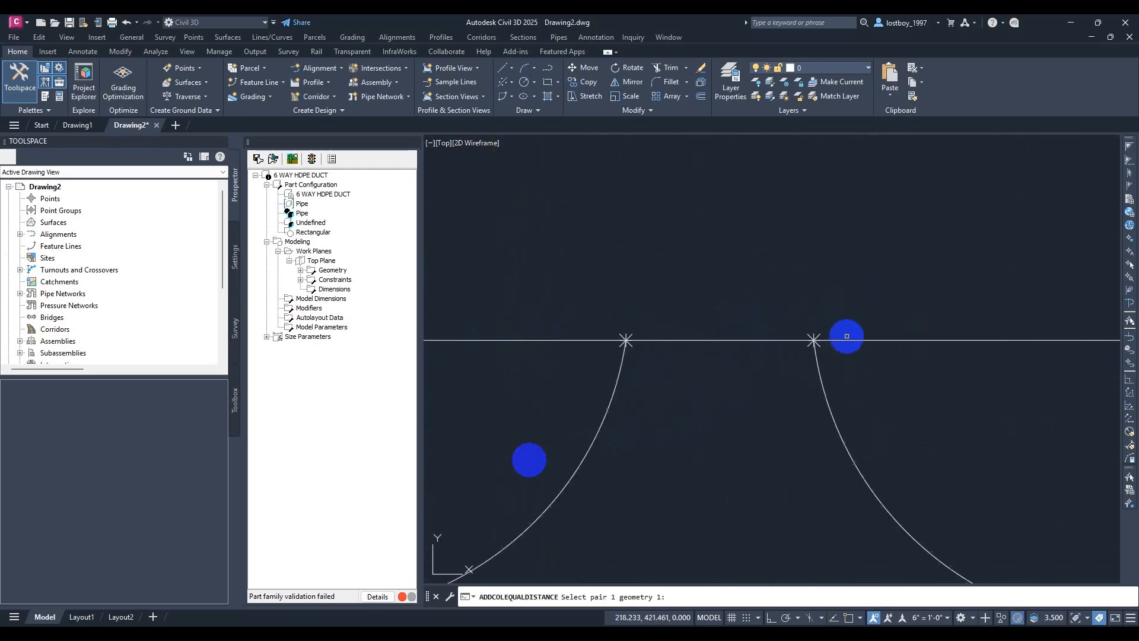
{"action": "left_click", "coordinate": [778, 330]}
{"action": "scroll", "coordinate": [819, 318], "scroll_direction": "down", "scroll_amount": 4}
{"action": "scroll", "coordinate": [866, 333], "scroll_direction": "up", "scroll_amount": 5}
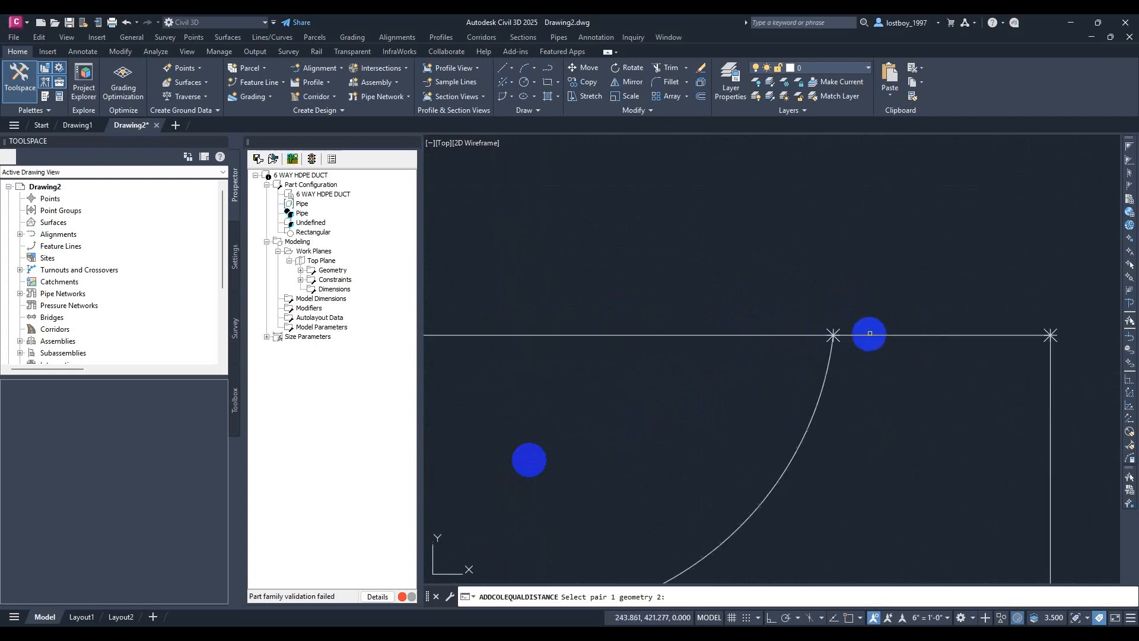
{"action": "scroll", "coordinate": [767, 342], "scroll_direction": "down", "scroll_amount": 3}
{"action": "scroll", "coordinate": [758, 333], "scroll_direction": "up", "scroll_amount": 4}
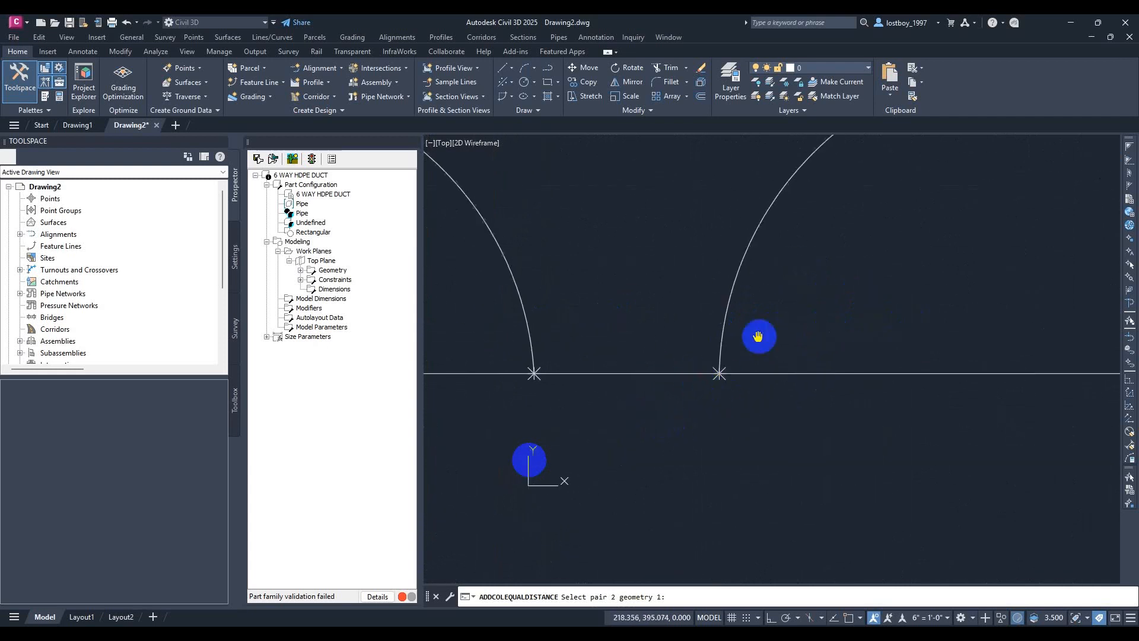
{"action": "scroll", "coordinate": [715, 361], "scroll_direction": "down", "scroll_amount": 3}
{"action": "scroll", "coordinate": [666, 356], "scroll_direction": "up", "scroll_amount": 4}
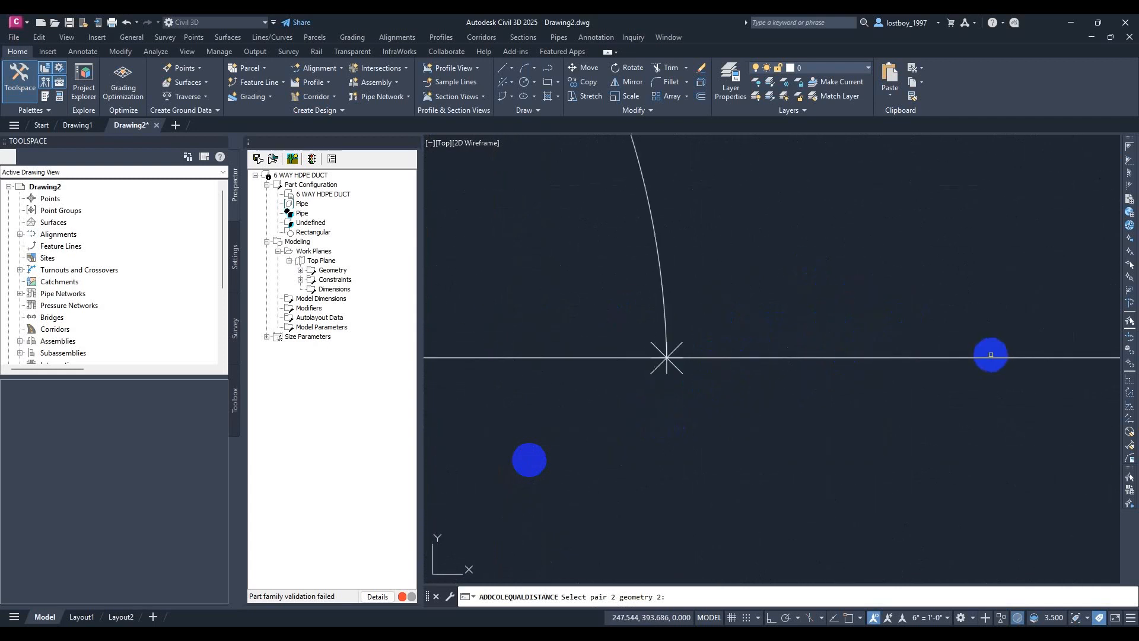
{"action": "left_click", "coordinate": [666, 357]}
{"action": "scroll", "coordinate": [667, 358], "scroll_direction": "down", "scroll_amount": 3}
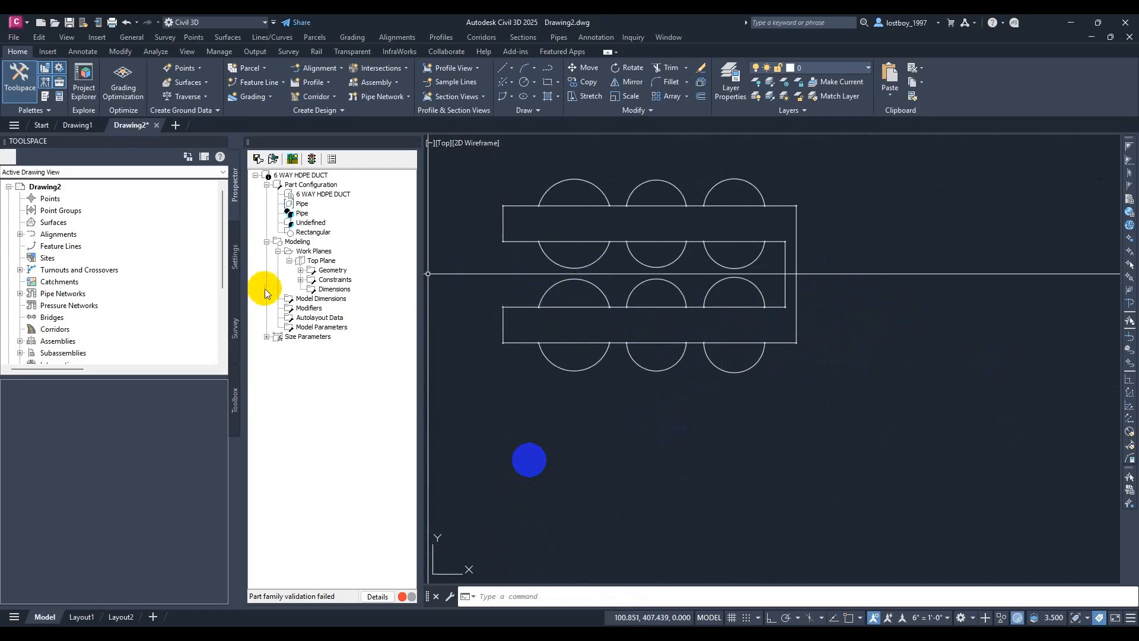
Review the Top Plane's constraint list, checking the most recent Equal Distance entries against the profile
{"action": "left_click", "coordinate": [300, 279]}
{"action": "scroll", "coordinate": [346, 351], "scroll_direction": "down", "scroll_amount": 6}
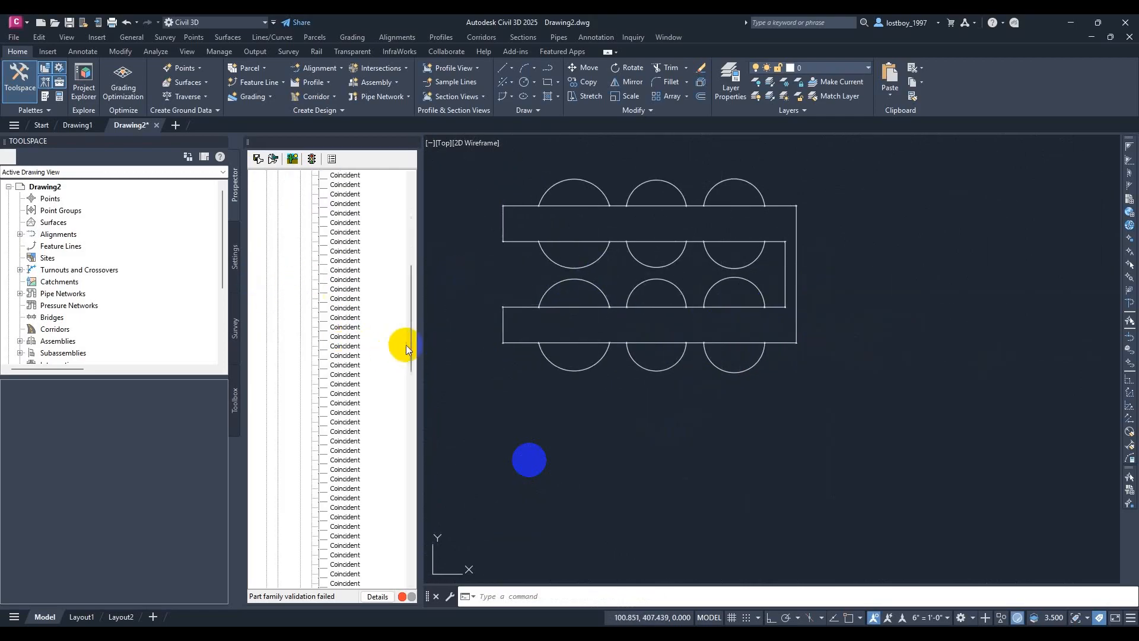
{"action": "left_click_drag", "start_coordinate": [408, 344], "coordinate": [433, 542]}
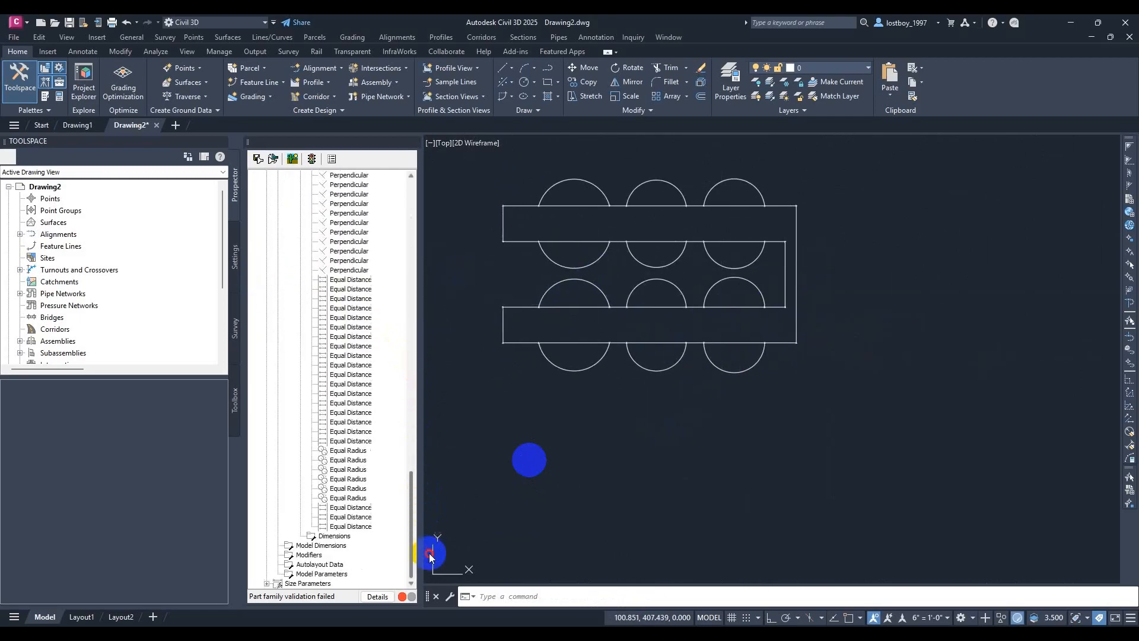
{"action": "left_click", "coordinate": [351, 508]}
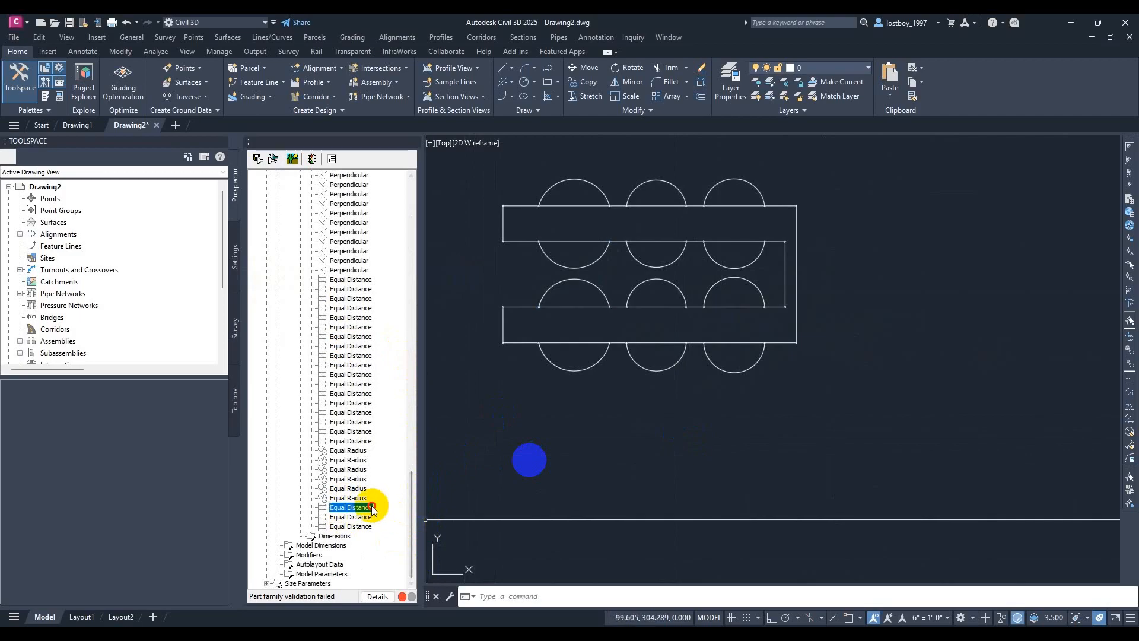
{"action": "key", "text": "Down"}
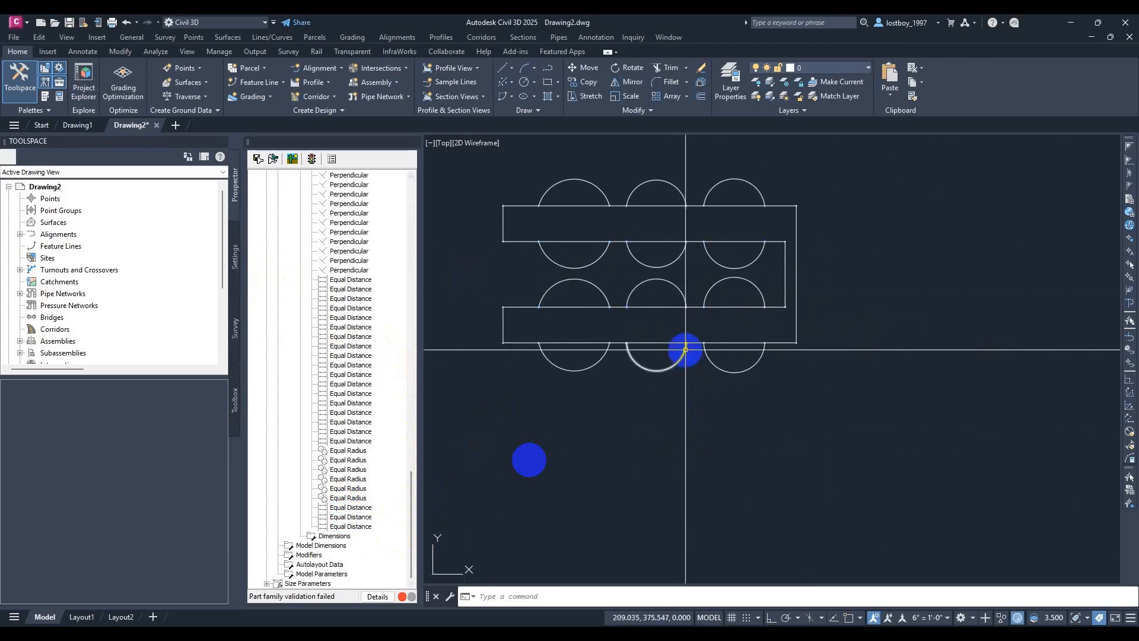
{"action": "middle_click_drag", "start_coordinate": [602, 328], "coordinate": [748, 379]}
{"action": "scroll", "coordinate": [332, 255], "scroll_direction": "up", "scroll_amount": 1}
{"action": "scroll", "coordinate": [330, 252], "scroll_direction": "up", "scroll_amount": 20}
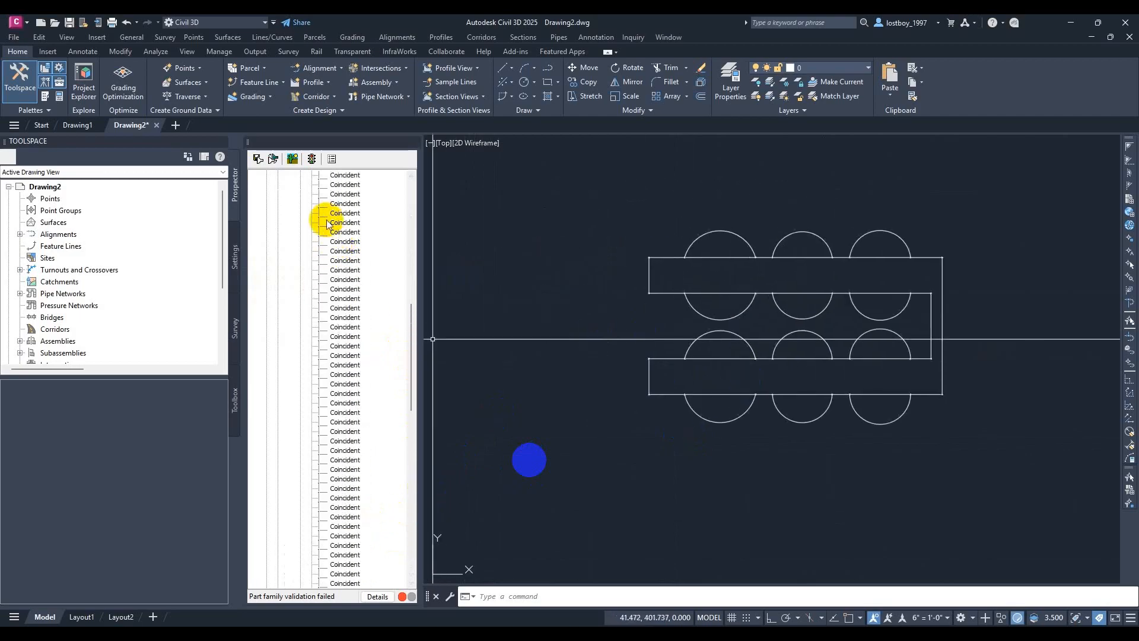
{"action": "left_click", "coordinate": [300, 280]}
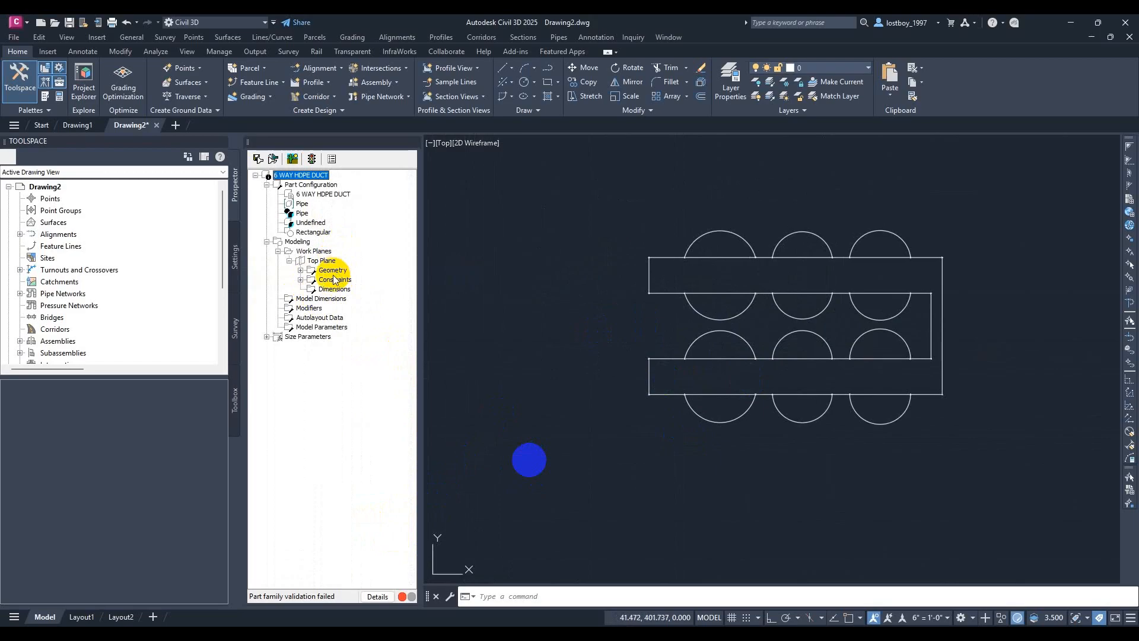
Add a distance dimension to the Top Plane between the endpoints of the upper bar's top-left arc, placed above the arc
{"action": "right_click", "coordinate": [327, 265]}
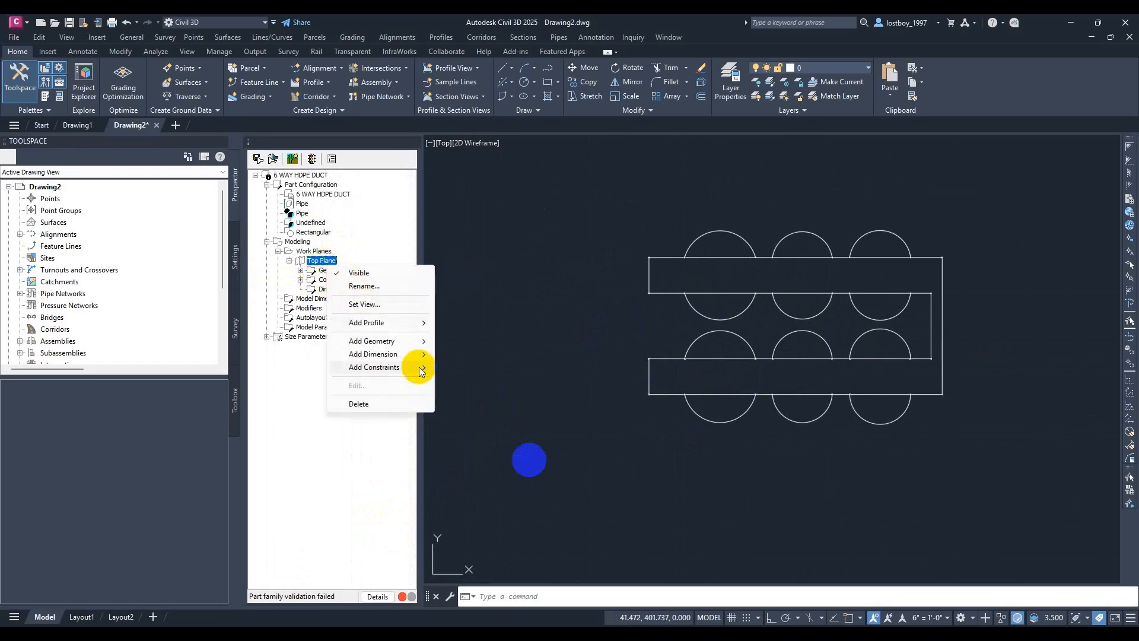
{"action": "mouse_move", "coordinate": [403, 356]}
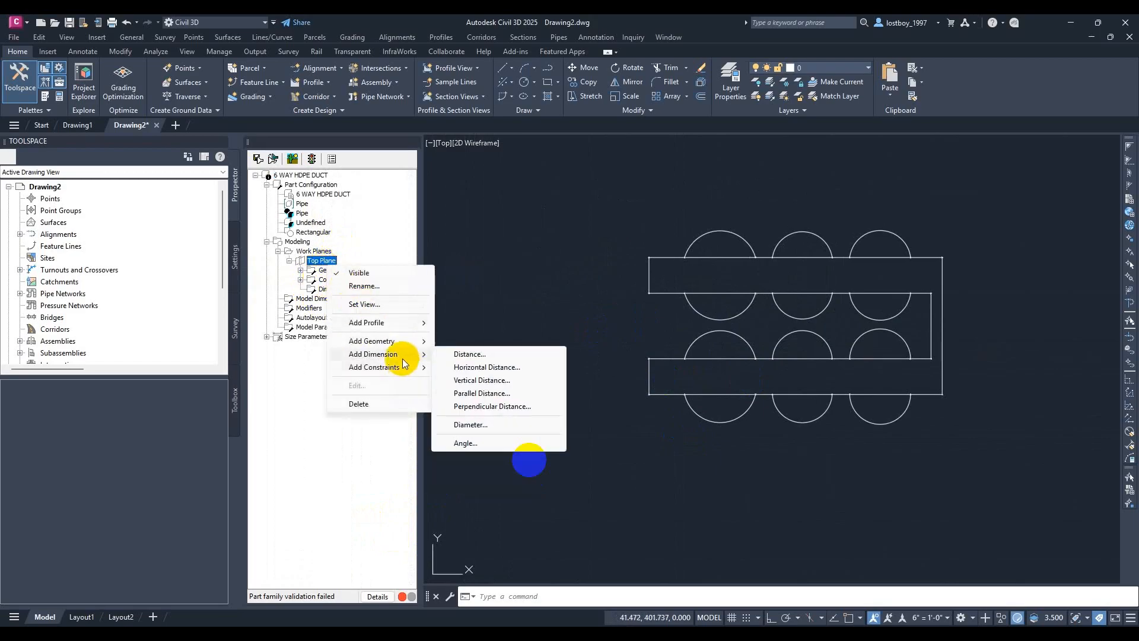
{"action": "left_click", "coordinate": [469, 355]}
{"action": "scroll", "coordinate": [721, 272], "scroll_direction": "up", "scroll_amount": 8}
{"action": "middle_click_drag", "start_coordinate": [514, 187], "coordinate": [656, 343]}
{"action": "scroll", "coordinate": [657, 344], "scroll_direction": "up", "scroll_amount": 4}
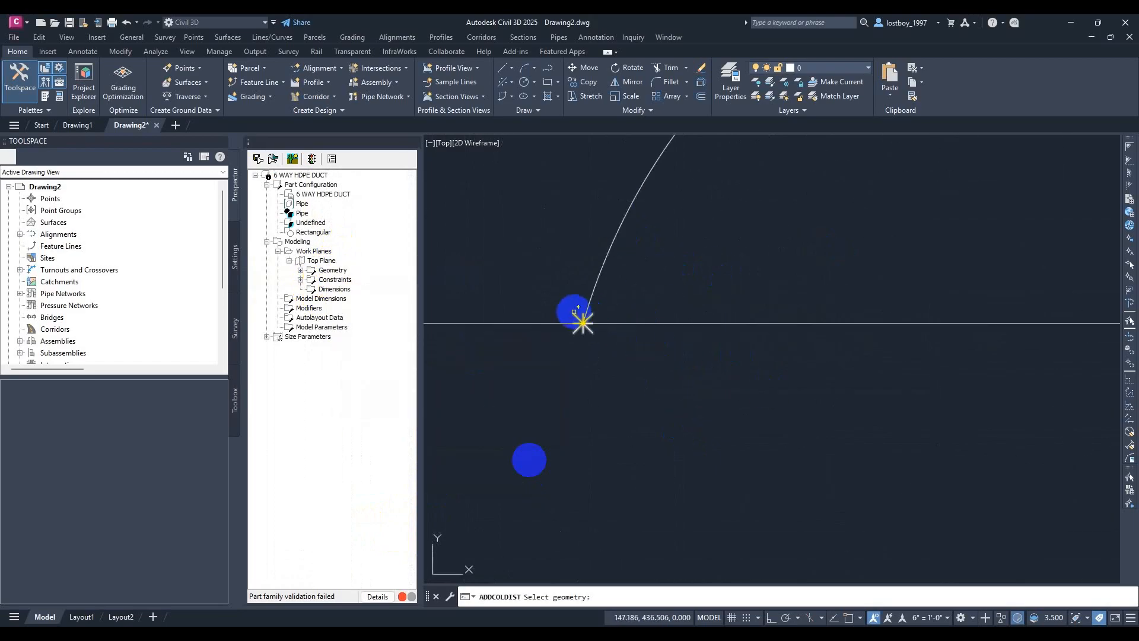
{"action": "scroll", "coordinate": [695, 351], "scroll_direction": "down", "scroll_amount": 3}
{"action": "scroll", "coordinate": [823, 432], "scroll_direction": "up", "scroll_amount": 5}
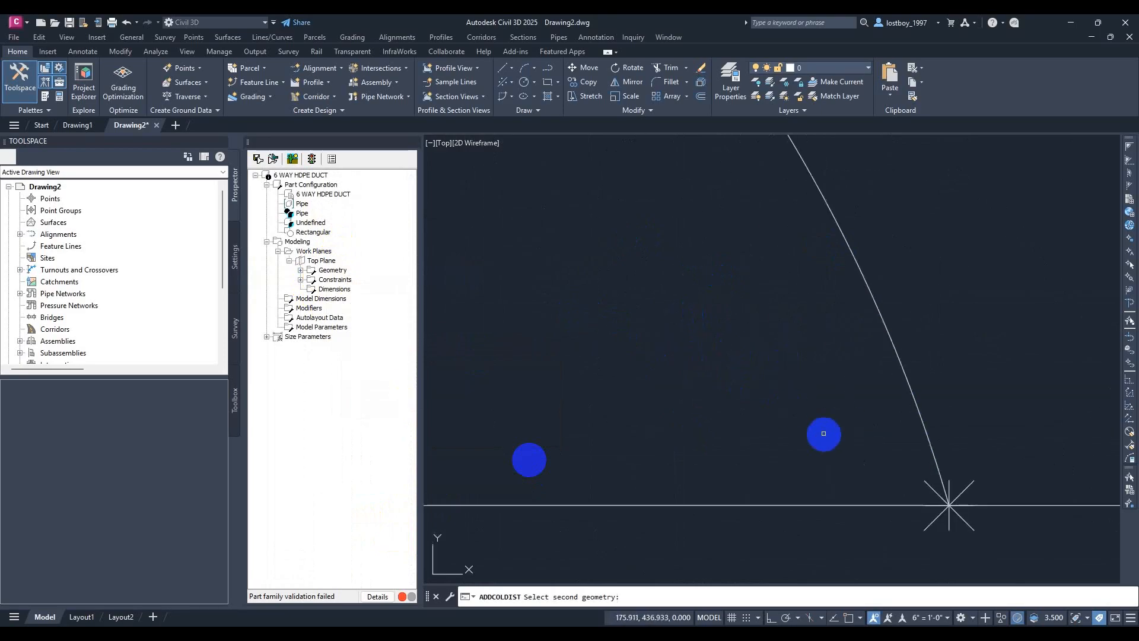
{"action": "left_click", "coordinate": [931, 487]}
{"action": "scroll", "coordinate": [728, 402], "scroll_direction": "down", "scroll_amount": 6}
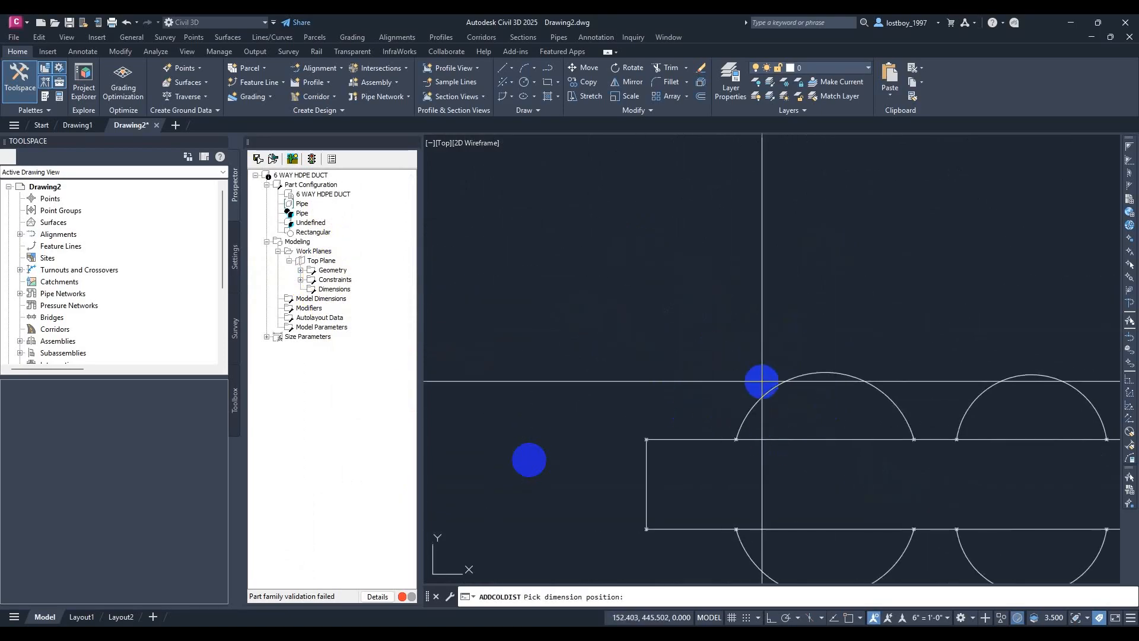
{"action": "left_click", "coordinate": [723, 368]}
{"action": "scroll", "coordinate": [723, 369], "scroll_direction": "up", "scroll_amount": 6}
Set the LenA1 distance dimension on the upper bar's top-left arc to 35
{"action": "scroll", "coordinate": [808, 290], "scroll_direction": "down", "scroll_amount": 12}
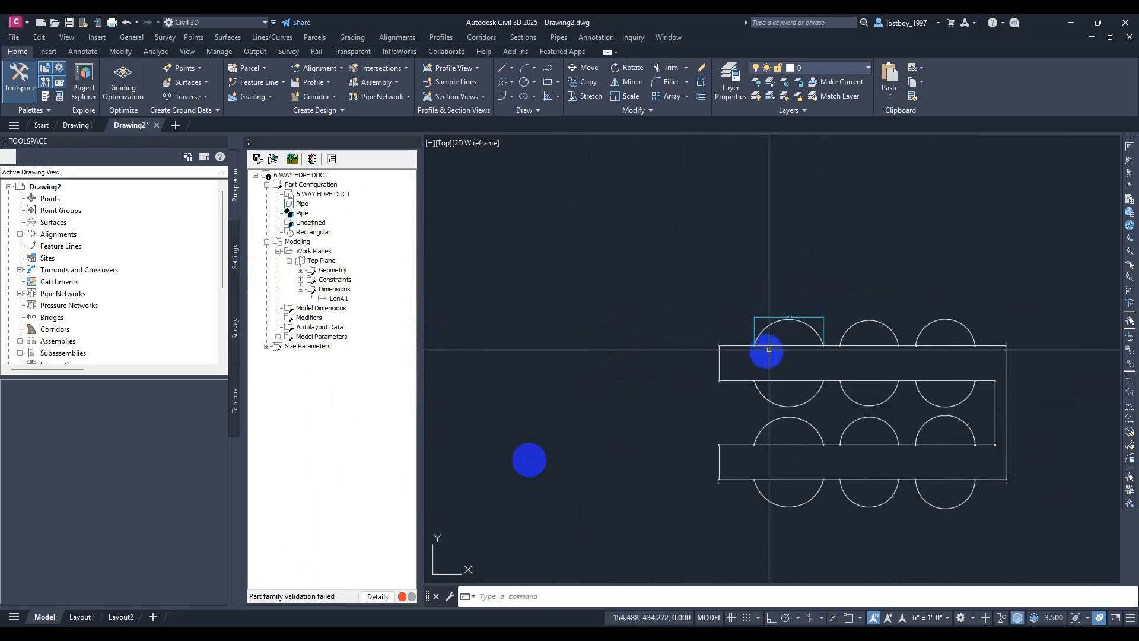
{"action": "right_click", "coordinate": [337, 300]}
{"action": "left_click", "coordinate": [362, 322]}
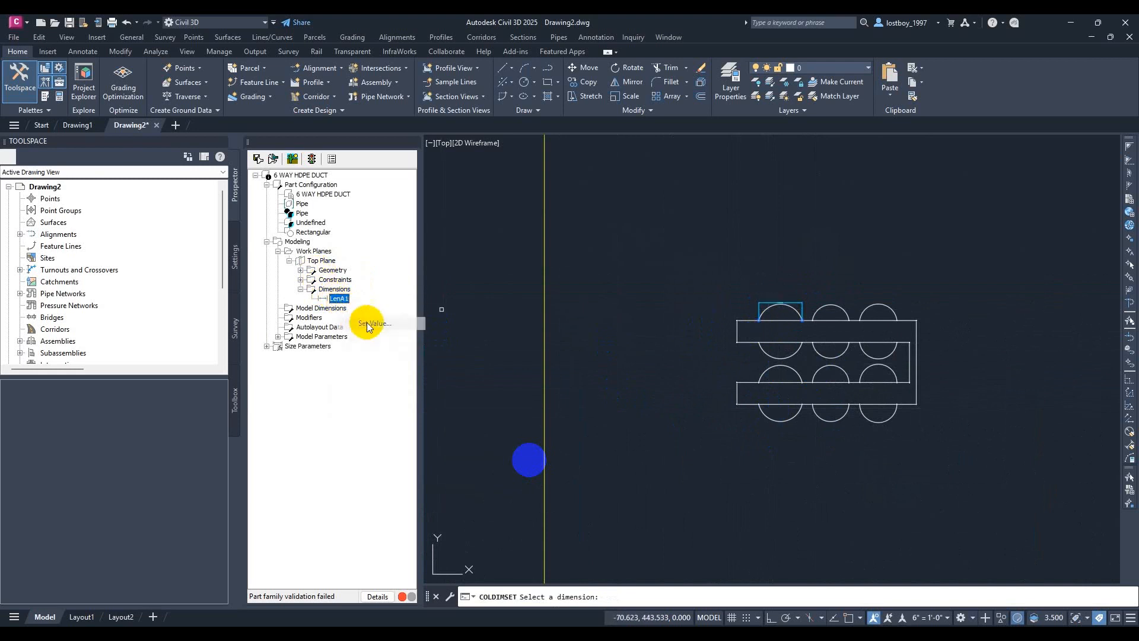
{"action": "left_click", "coordinate": [765, 302]}
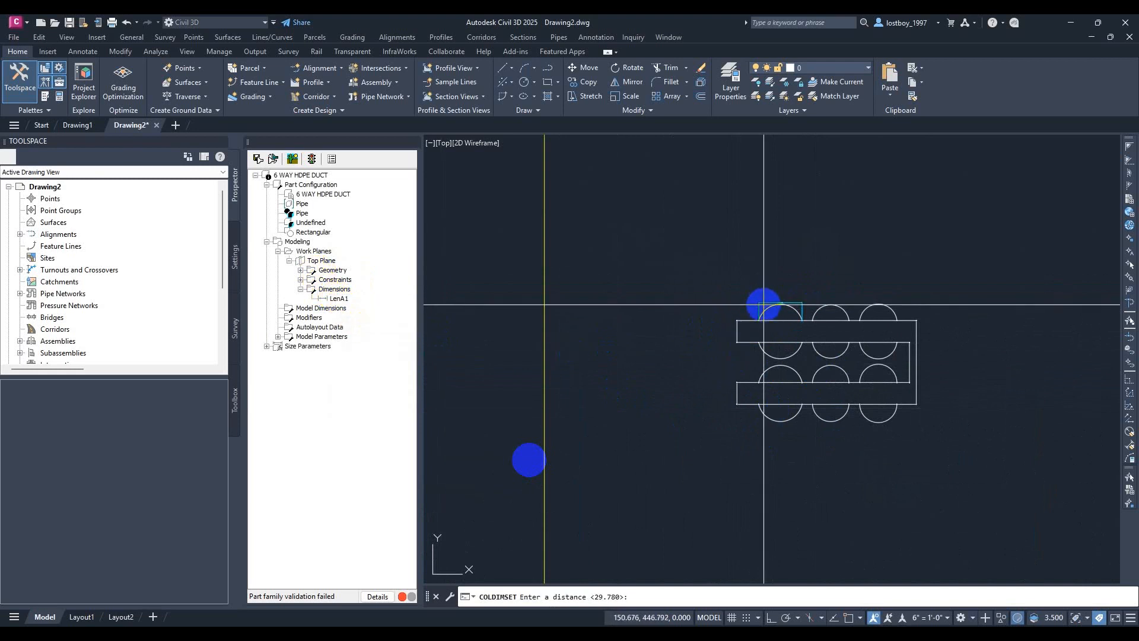
{"action": "type", "text": "35"}
{"action": "key", "text": "Return"}
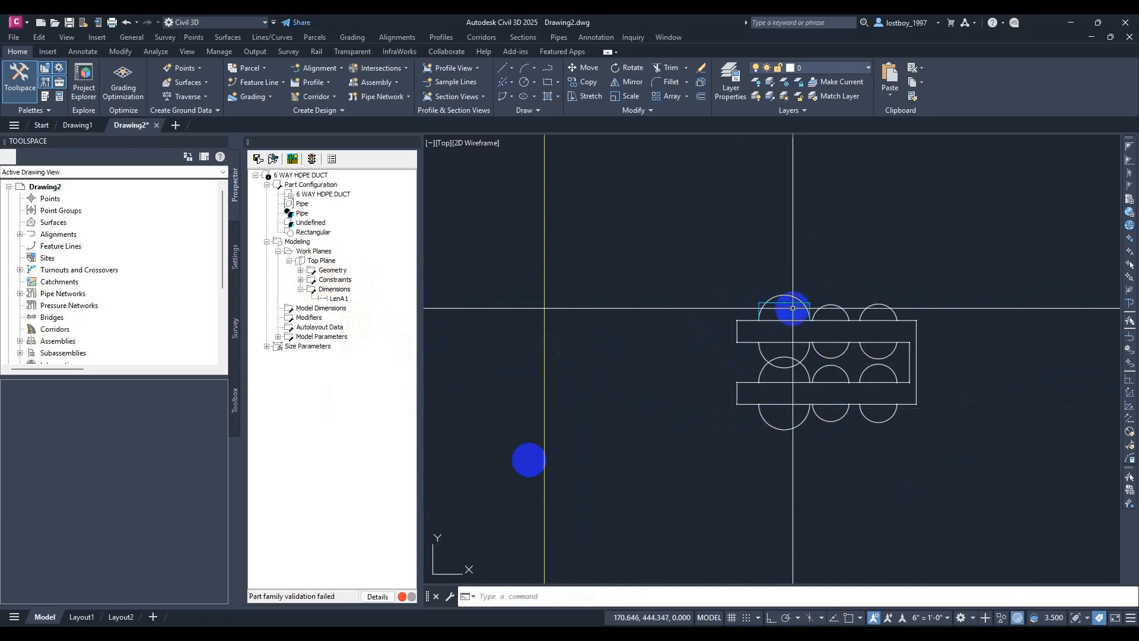
Add a distance dimension to the Top Plane between the endpoints of the upper bar's top-middle arc, placed above the arc
{"action": "scroll", "coordinate": [783, 316], "scroll_direction": "up", "scroll_amount": 5}
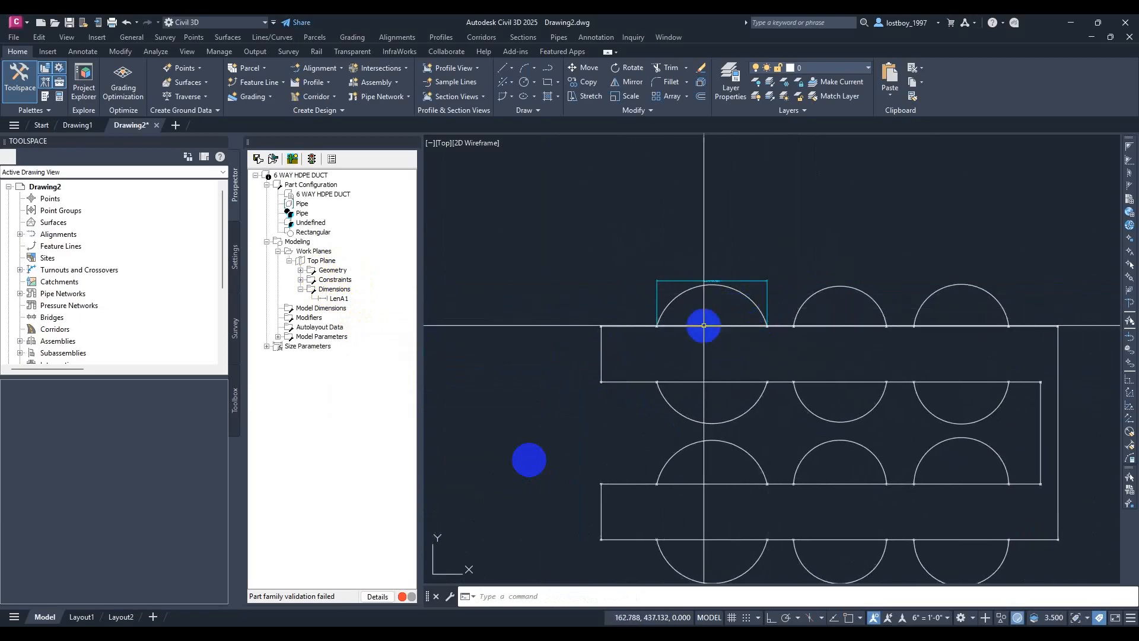
{"action": "right_click", "coordinate": [322, 262]}
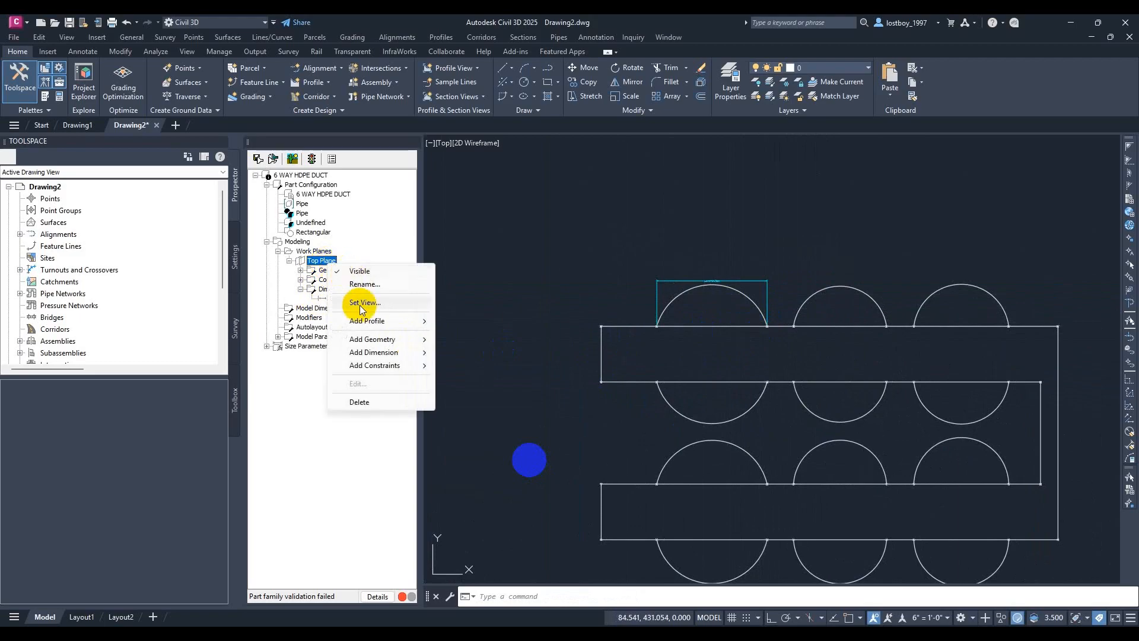
{"action": "mouse_move", "coordinate": [391, 353]}
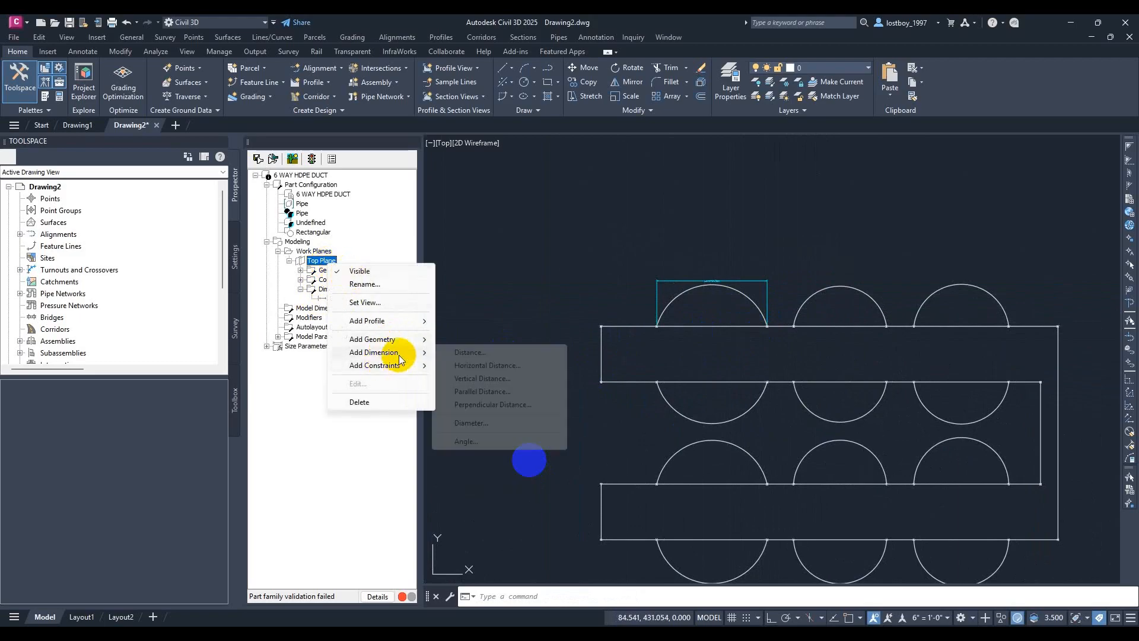
{"action": "left_click", "coordinate": [466, 353]}
{"action": "scroll", "coordinate": [709, 369], "scroll_direction": "up", "scroll_amount": 8}
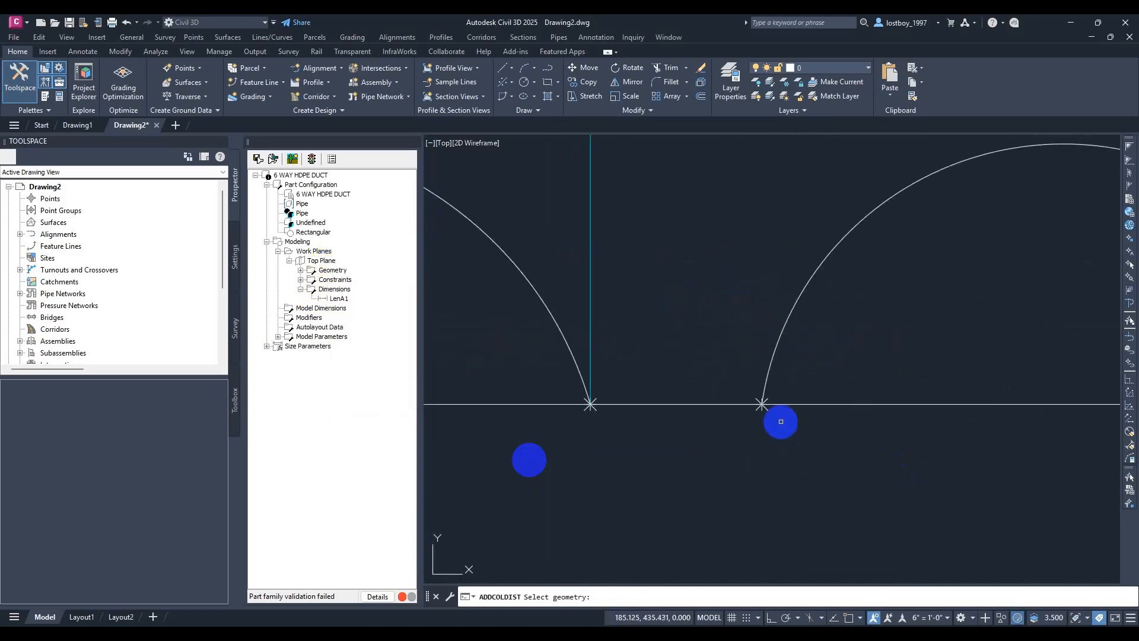
{"action": "left_click", "coordinate": [745, 396]}
{"action": "scroll", "coordinate": [886, 412], "scroll_direction": "down", "scroll_amount": 4}
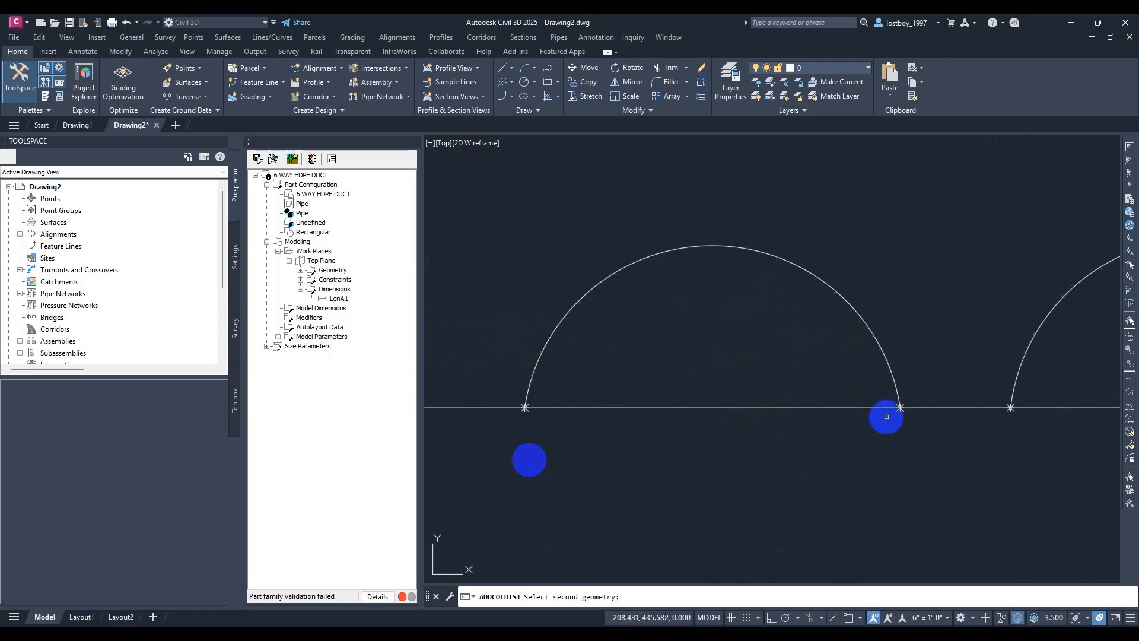
{"action": "scroll", "coordinate": [917, 405], "scroll_direction": "up", "scroll_amount": 4}
{"action": "left_click", "coordinate": [914, 404]}
{"action": "scroll", "coordinate": [914, 404], "scroll_direction": "down", "scroll_amount": 6}
{"action": "middle_click_drag", "start_coordinate": [869, 392], "coordinate": [844, 483]}
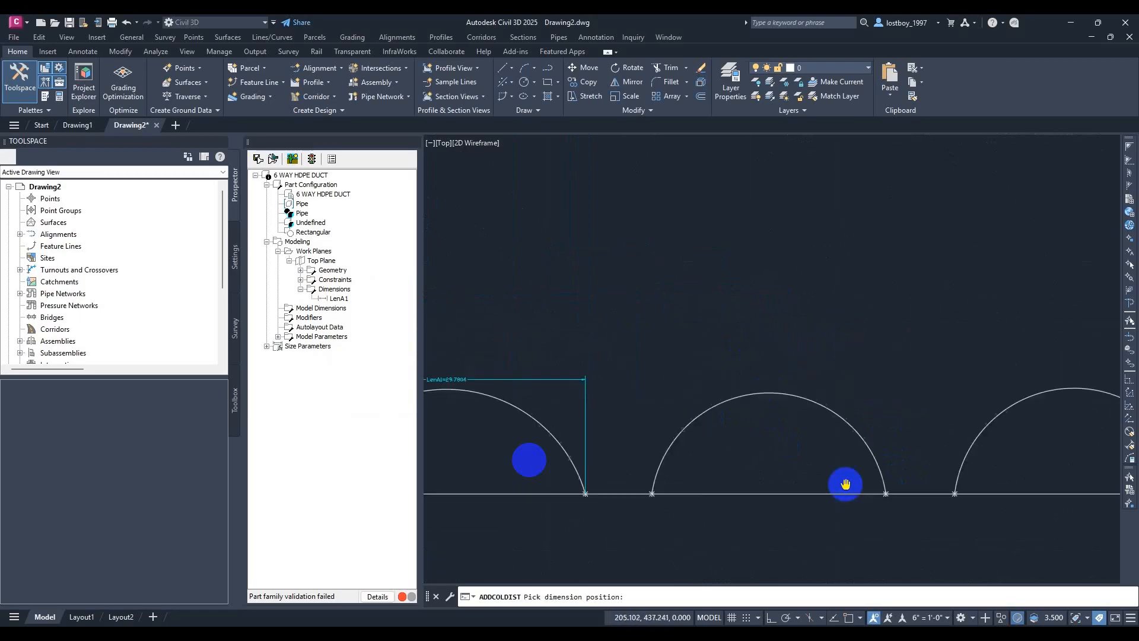
{"action": "left_click", "coordinate": [808, 366]}
{"action": "scroll", "coordinate": [800, 428], "scroll_direction": "down", "scroll_amount": 2}
{"action": "middle_click_drag", "start_coordinate": [800, 427], "coordinate": [870, 330]}
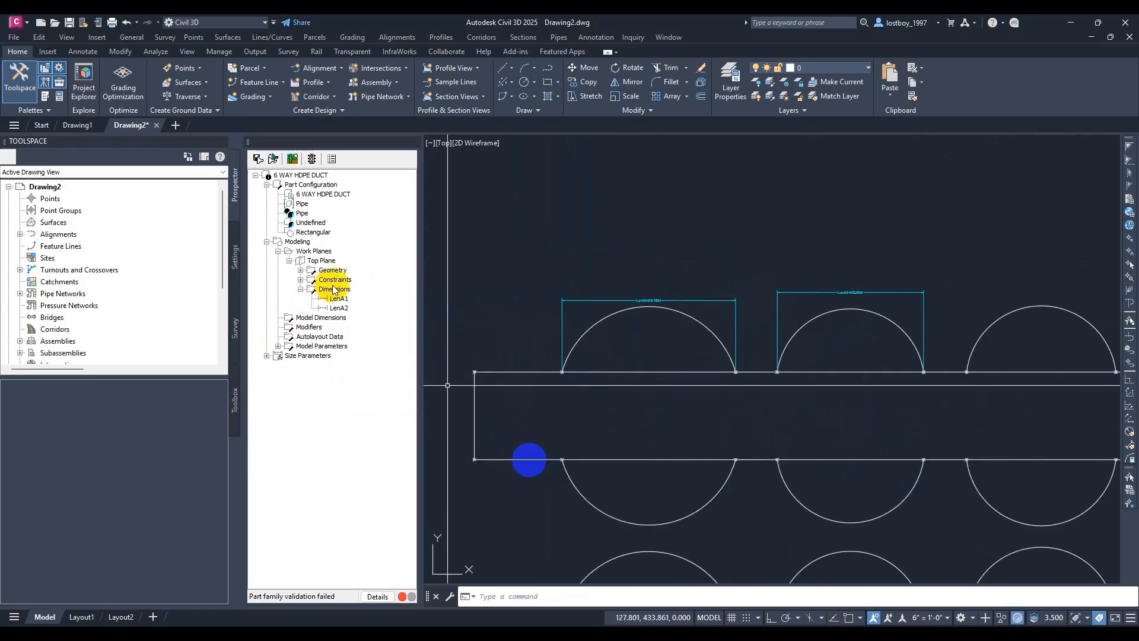
Add a distance dimension to the Top Plane between the endpoints of the upper bar's top-right arc, placed above the arc
{"action": "right_click", "coordinate": [328, 262]}
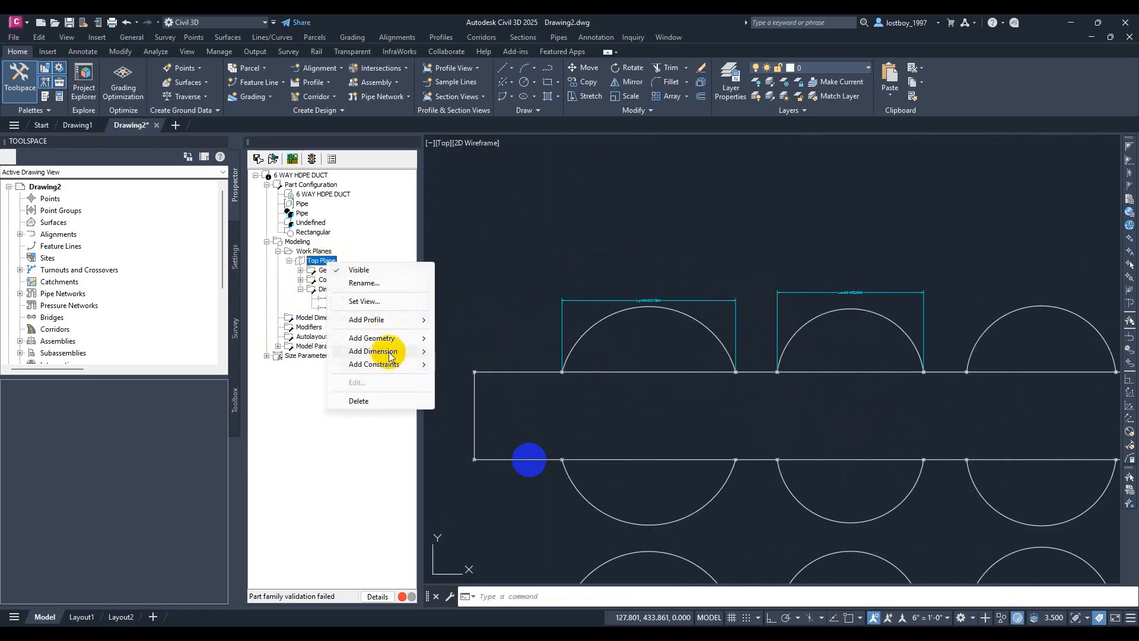
{"action": "mouse_move", "coordinate": [390, 354]}
{"action": "left_click", "coordinate": [471, 353]}
{"action": "scroll", "coordinate": [910, 400], "scroll_direction": "up", "scroll_amount": 5}
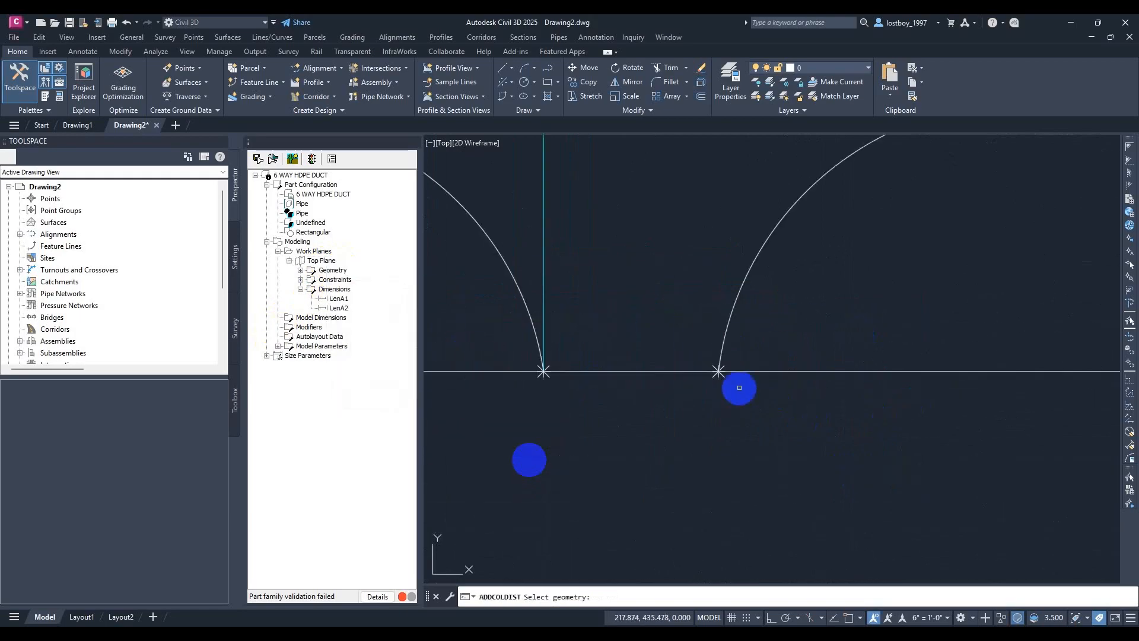
{"action": "left_click", "coordinate": [719, 371]}
{"action": "scroll", "coordinate": [748, 386], "scroll_direction": "down", "scroll_amount": 3}
{"action": "scroll", "coordinate": [705, 433], "scroll_direction": "up", "scroll_amount": 4}
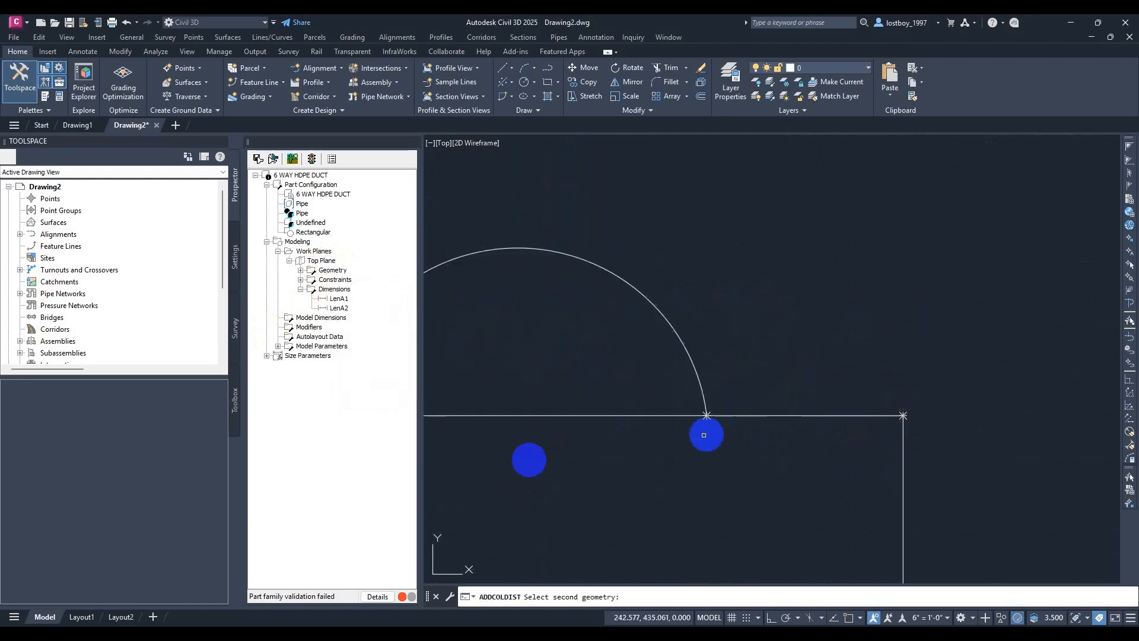
{"action": "left_click", "coordinate": [709, 404]}
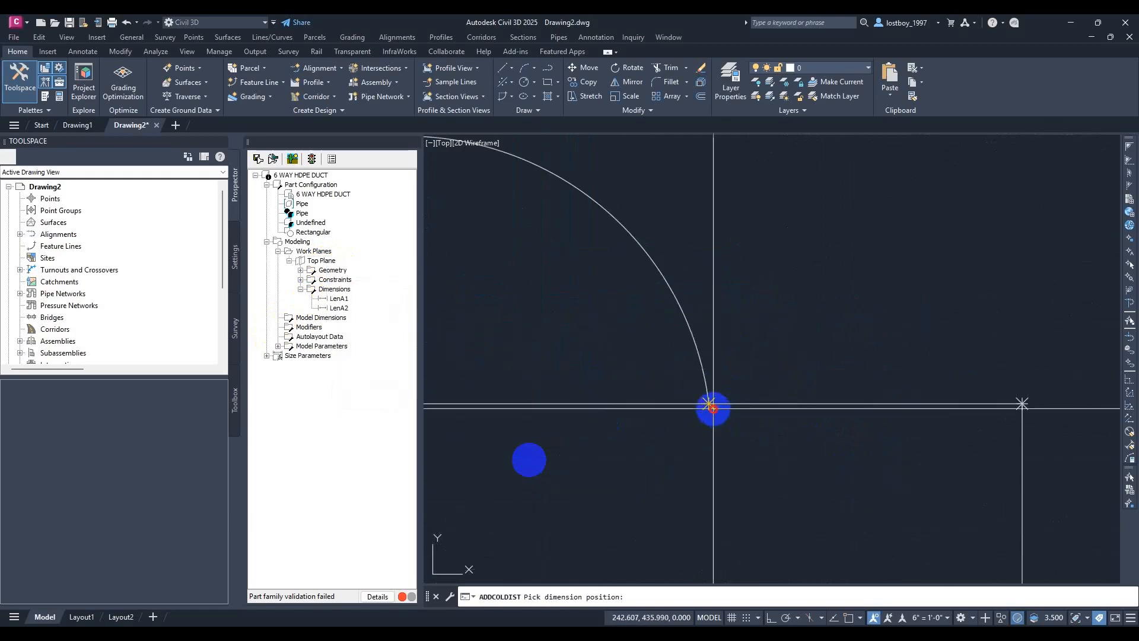
{"action": "scroll", "coordinate": [750, 483], "scroll_direction": "down", "scroll_amount": 4}
{"action": "scroll", "coordinate": [657, 420], "scroll_direction": "down", "scroll_amount": 2}
{"action": "middle_click_drag", "start_coordinate": [564, 453], "coordinate": [801, 360]}
{"action": "scroll", "coordinate": [803, 414], "scroll_direction": "down", "scroll_amount": 2}
{"action": "mouse_move", "coordinate": [797, 432]}
{"action": "middle_mouse_down"}
{"action": "mouse_move", "coordinate": [790, 440]}
{"action": "mouse_move", "coordinate": [785, 388]}
{"action": "middle_mouse_up"}
{"action": "scroll", "coordinate": [745, 398], "scroll_direction": "up", "scroll_amount": 2}
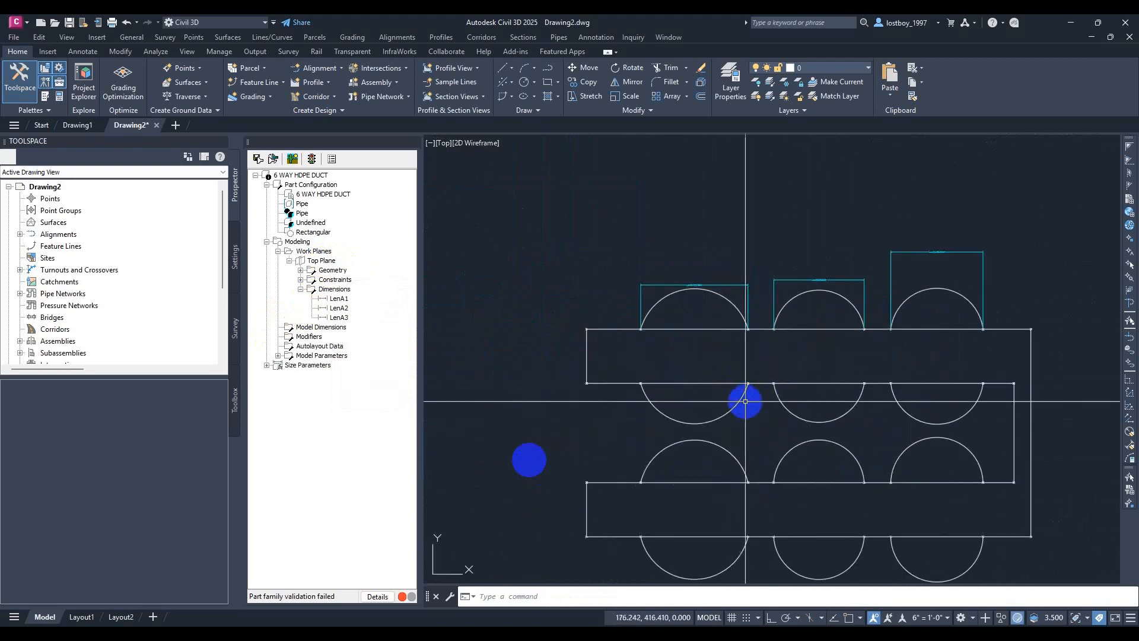
Dimension the gap between the upper bar's top-left and top-middle arcs with a distance dimension, placed above the arcs
{"action": "right_click", "coordinate": [328, 264]}
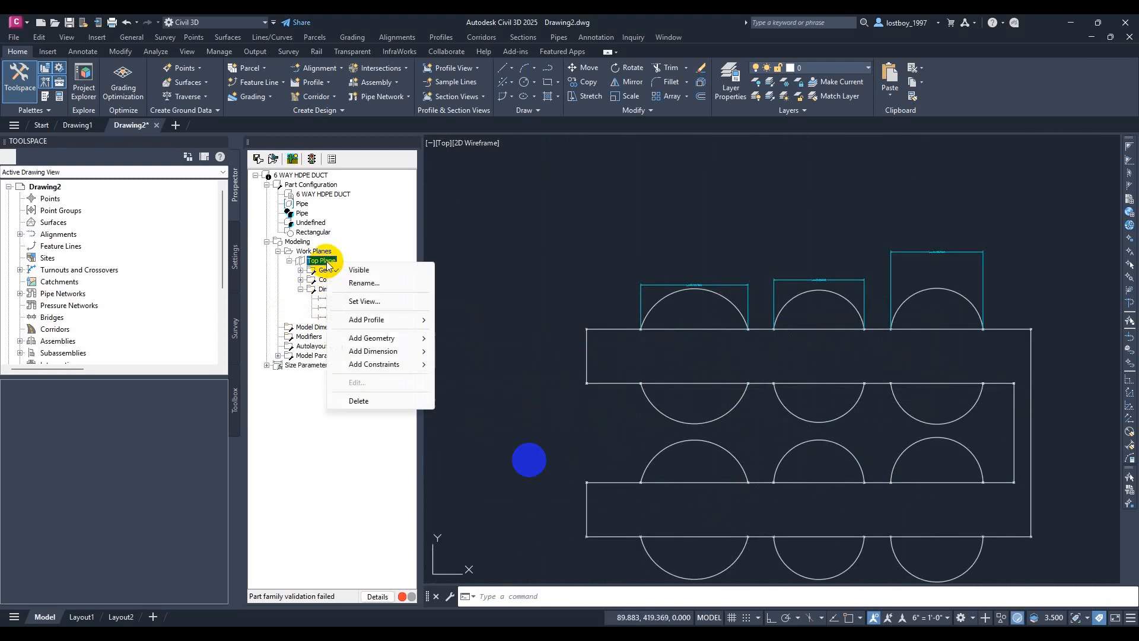
{"action": "mouse_move", "coordinate": [380, 352]}
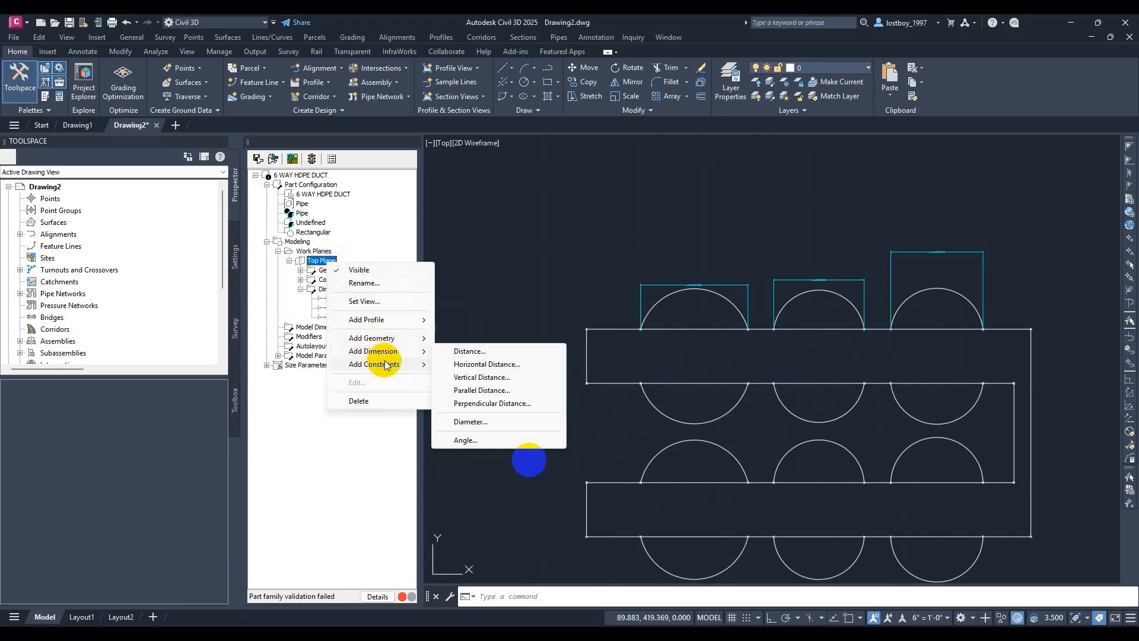
{"action": "left_click", "coordinate": [467, 350]}
{"action": "scroll", "coordinate": [680, 324], "scroll_direction": "up", "scroll_amount": 3}
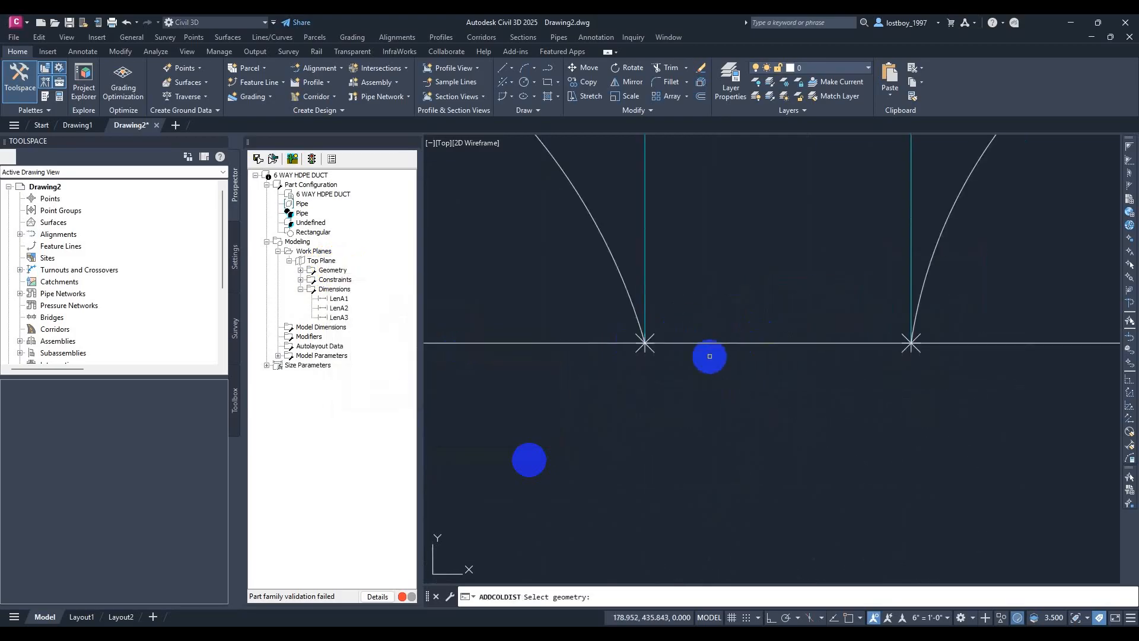
{"action": "scroll", "coordinate": [611, 332], "scroll_direction": "down", "scroll_amount": 1}
{"action": "left_click", "coordinate": [654, 385]}
{"action": "scroll", "coordinate": [706, 393], "scroll_direction": "up", "scroll_amount": 2}
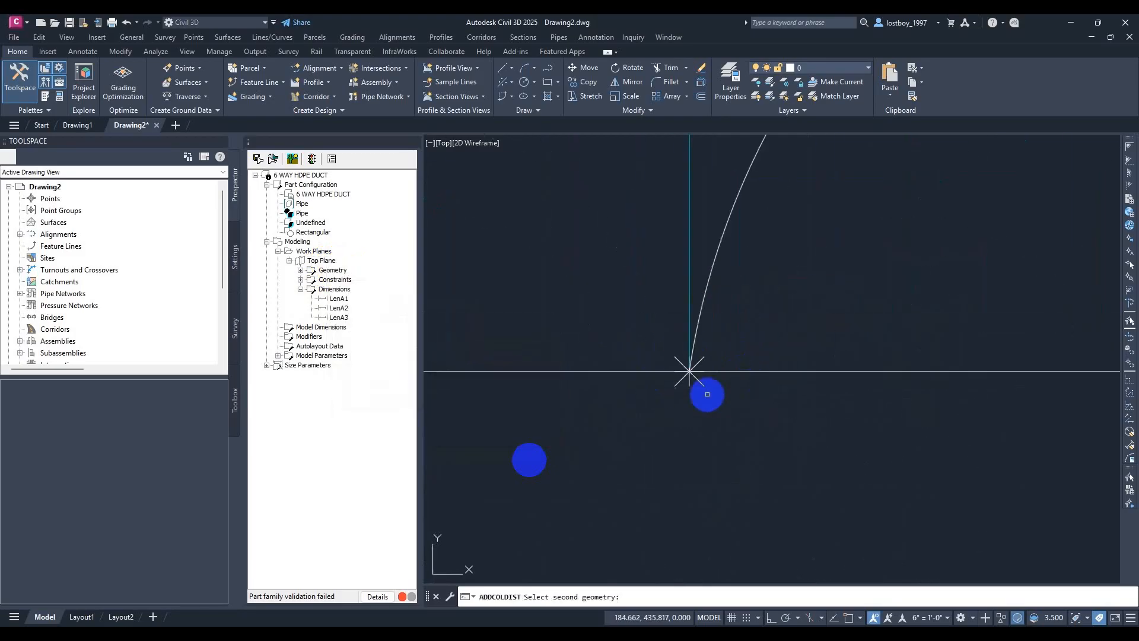
{"action": "left_click", "coordinate": [706, 386]}
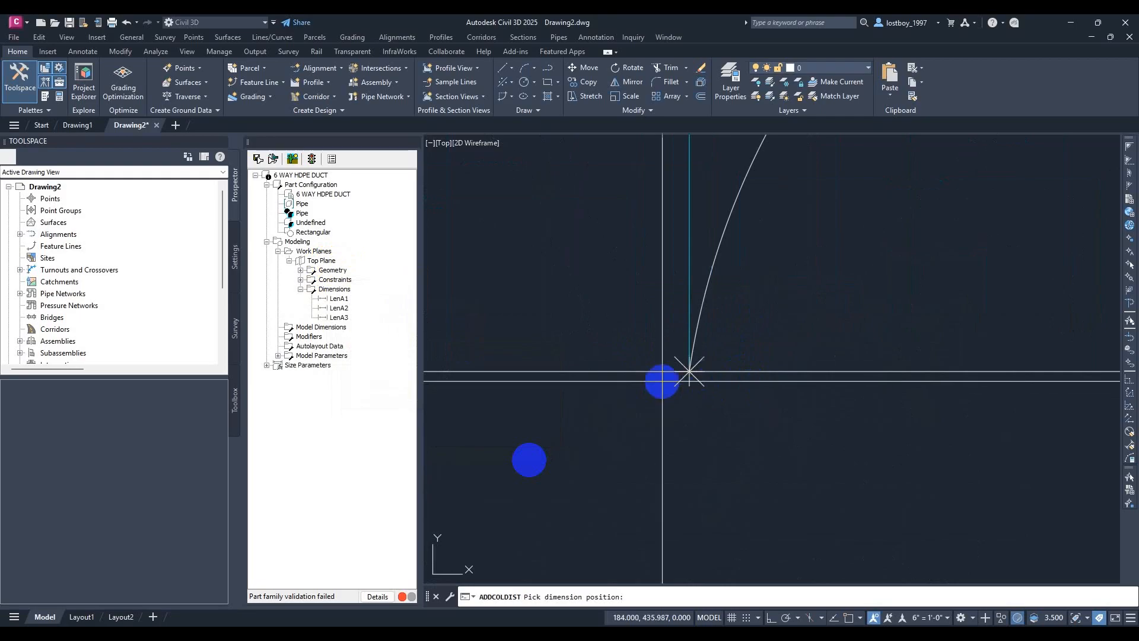
{"action": "scroll", "coordinate": [678, 427], "scroll_direction": "down", "scroll_amount": 3}
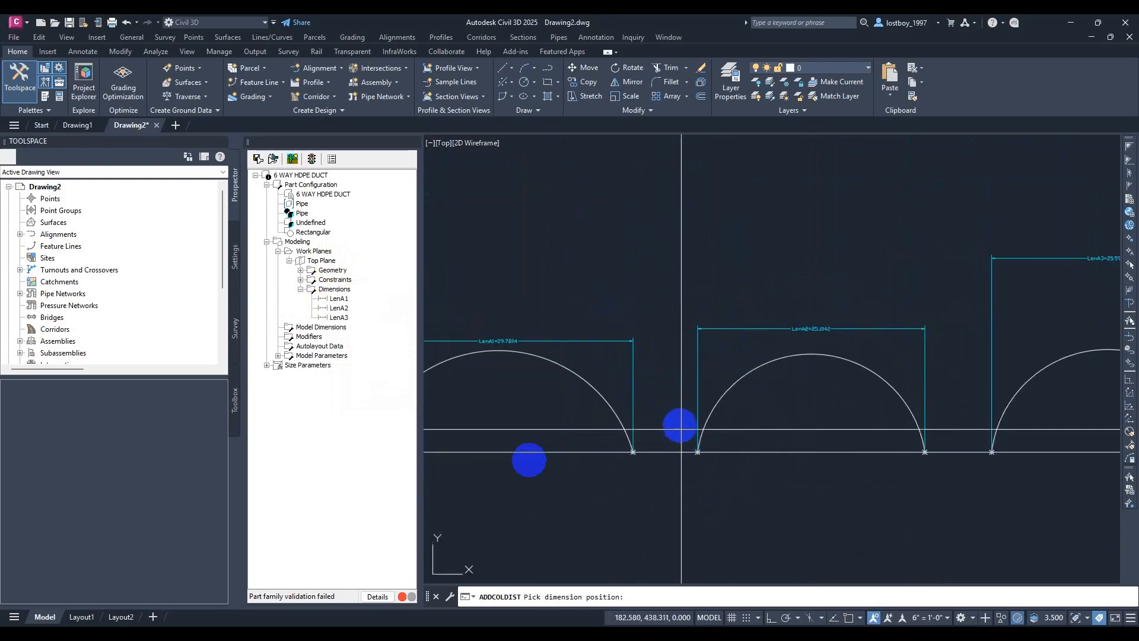
{"action": "left_click", "coordinate": [671, 267]}
{"action": "middle_click_drag", "start_coordinate": [679, 364], "coordinate": [679, 356]}
{"action": "mouse_move", "coordinate": [636, 470]}
{"action": "middle_mouse_down"}
{"action": "mouse_move", "coordinate": [704, 386]}
{"action": "mouse_move", "coordinate": [722, 394]}
{"action": "mouse_move", "coordinate": [704, 407]}
{"action": "middle_mouse_up"}
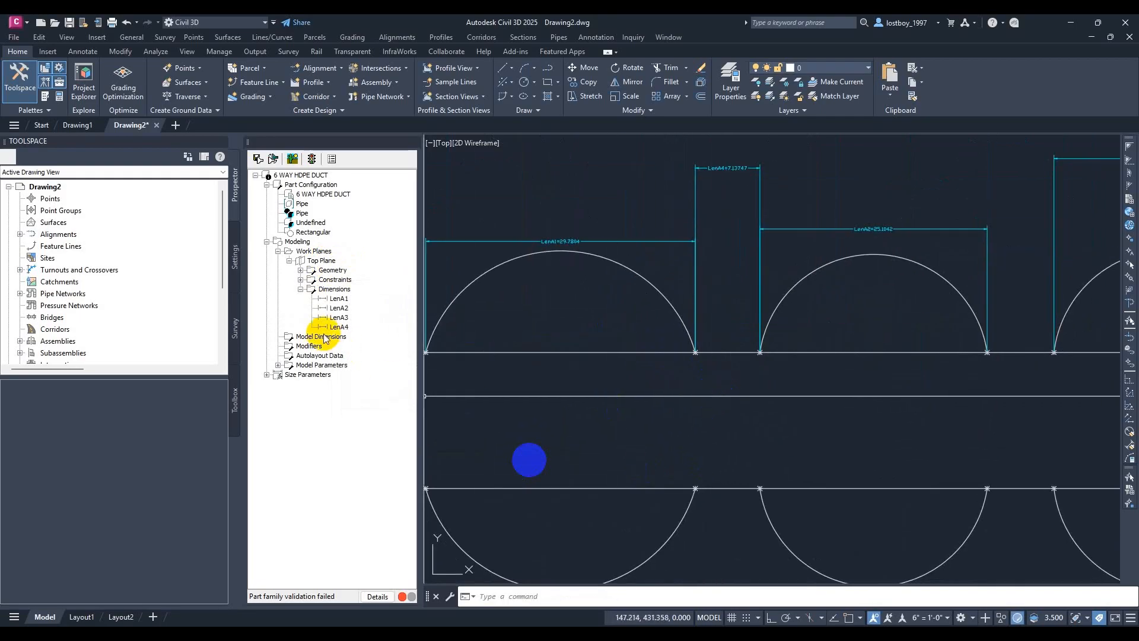
Dimension the gap between the upper bar's top-middle and top-right arcs with a distance dimension, placed above the arcs
{"action": "left_click", "coordinate": [335, 290]}
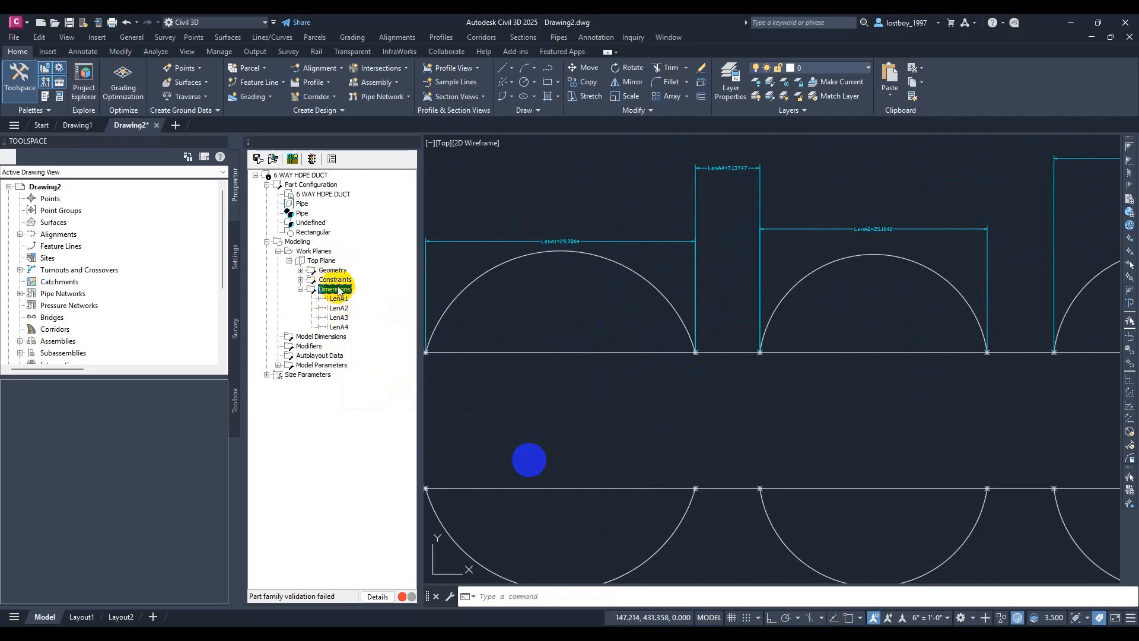
{"action": "right_click", "coordinate": [326, 267]}
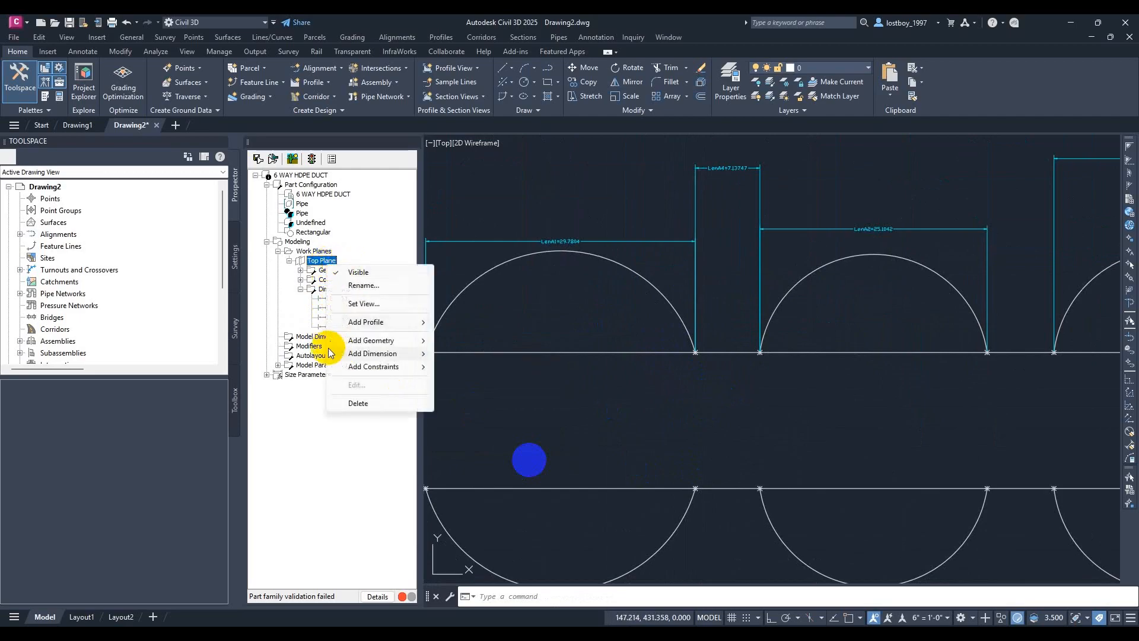
{"action": "mouse_move", "coordinate": [373, 353]}
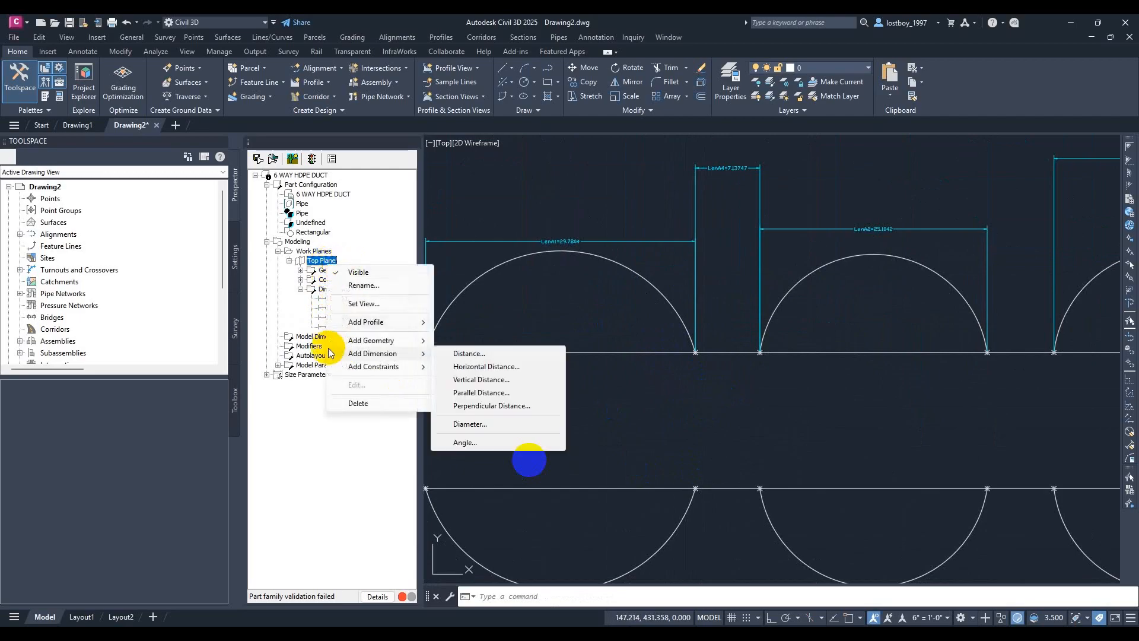
{"action": "left_click", "coordinate": [476, 355]}
{"action": "scroll", "coordinate": [996, 368], "scroll_direction": "up", "scroll_amount": 5}
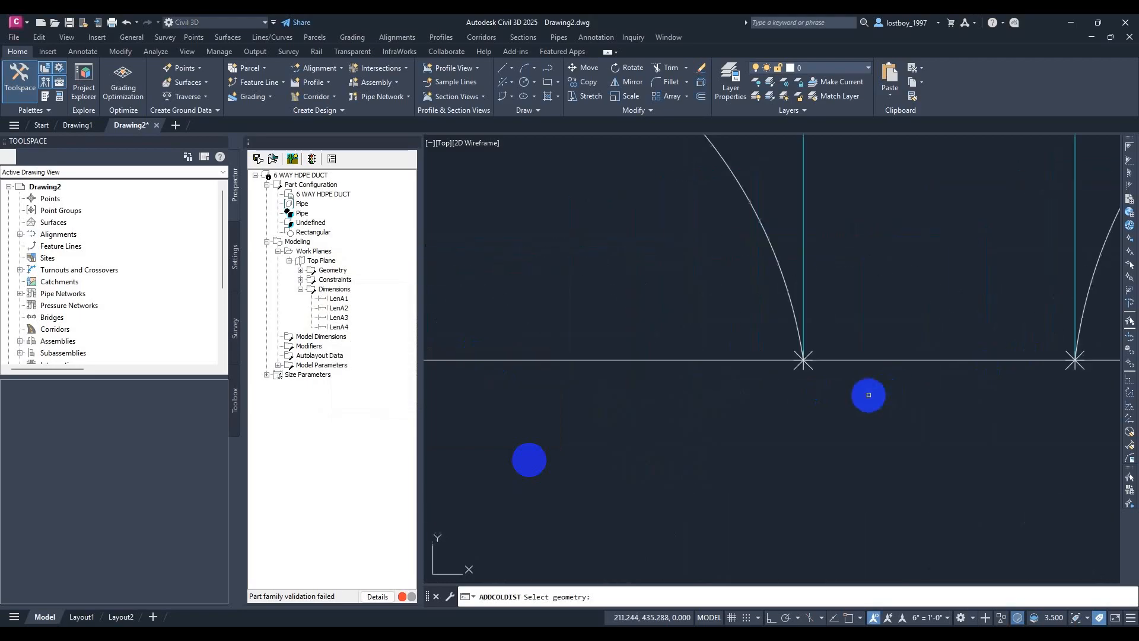
{"action": "left_click", "coordinate": [810, 365]}
{"action": "scroll", "coordinate": [913, 422], "scroll_direction": "up", "scroll_amount": 3}
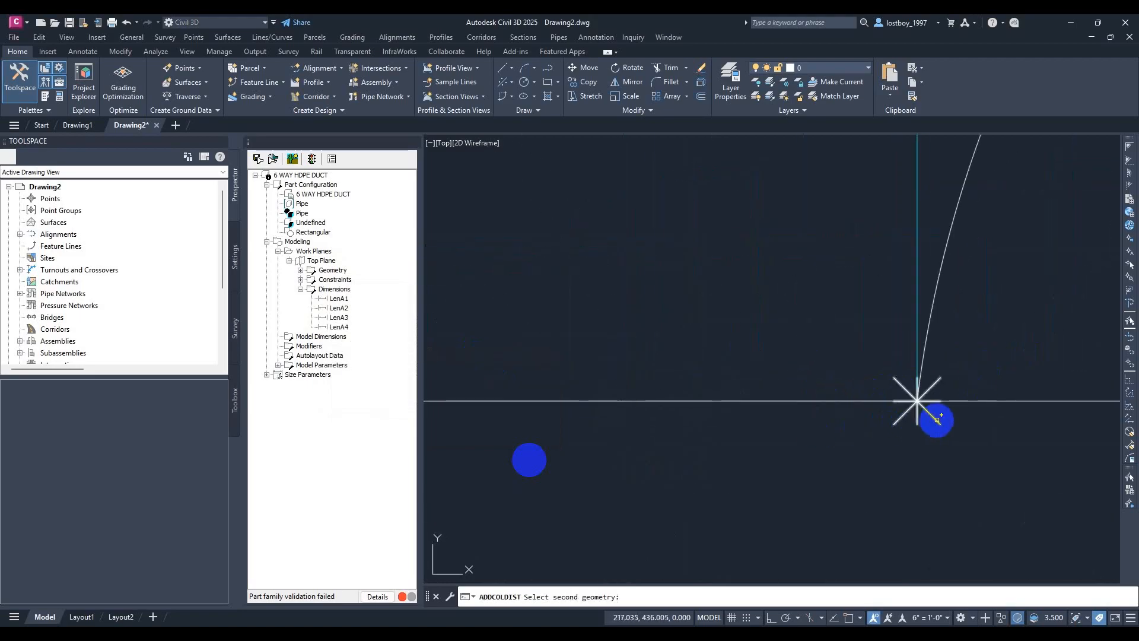
{"action": "left_click", "coordinate": [937, 420]}
{"action": "scroll", "coordinate": [831, 368], "scroll_direction": "down", "scroll_amount": 5}
{"action": "left_click", "coordinate": [780, 252]}
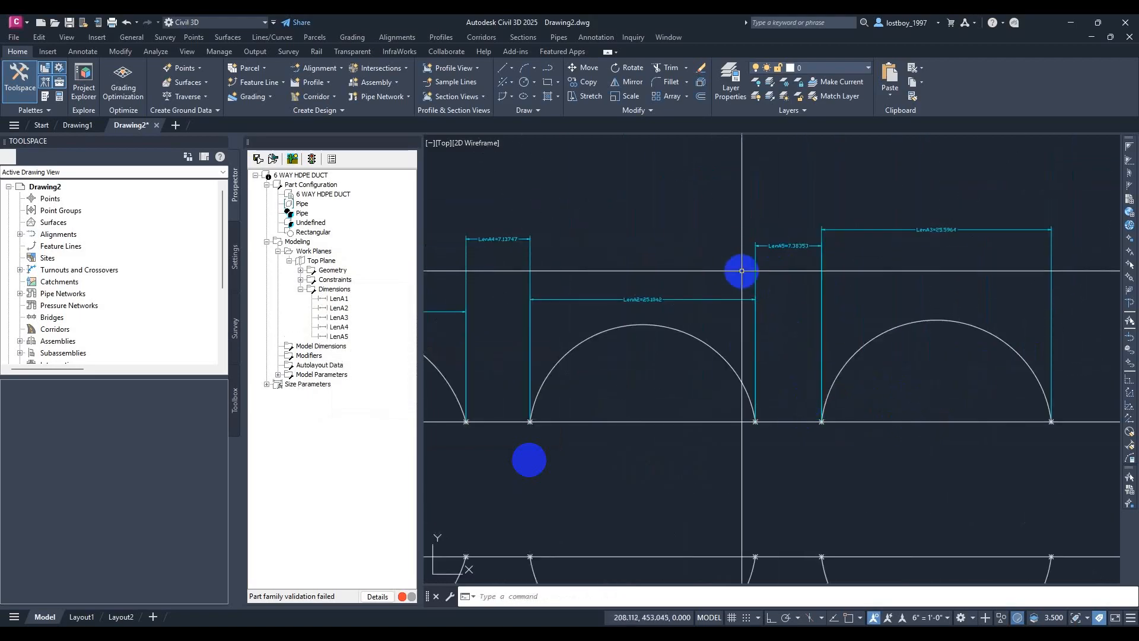
{"action": "scroll", "coordinate": [742, 271], "scroll_direction": "down", "scroll_amount": 4}
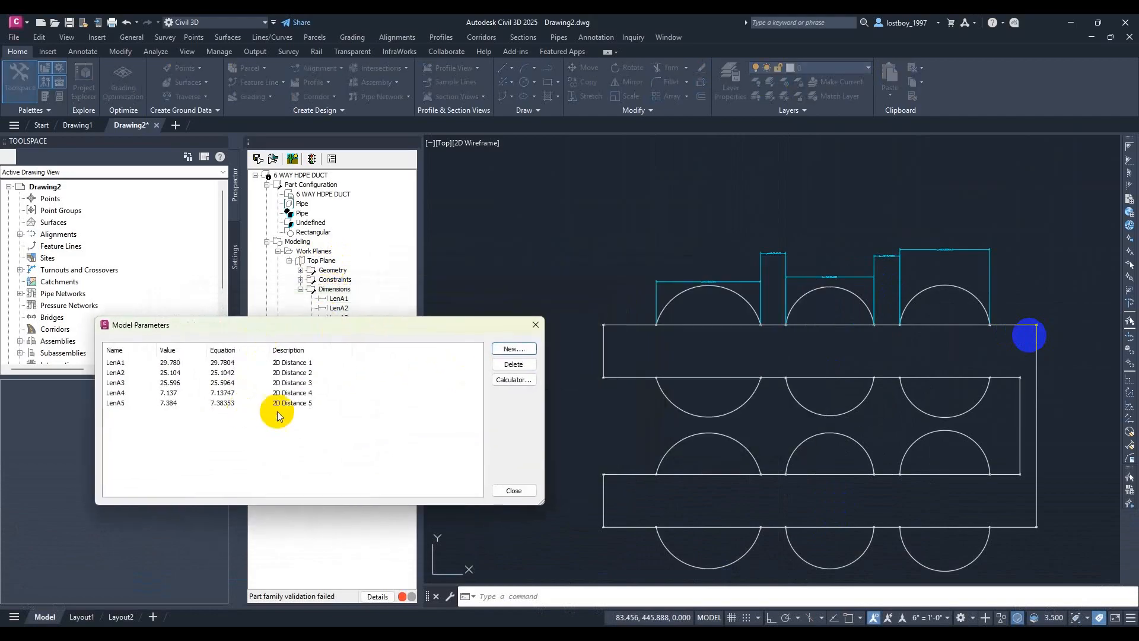
{"action": "left_click", "coordinate": [223, 362]}
{"action": "left_click", "coordinate": [223, 361]}
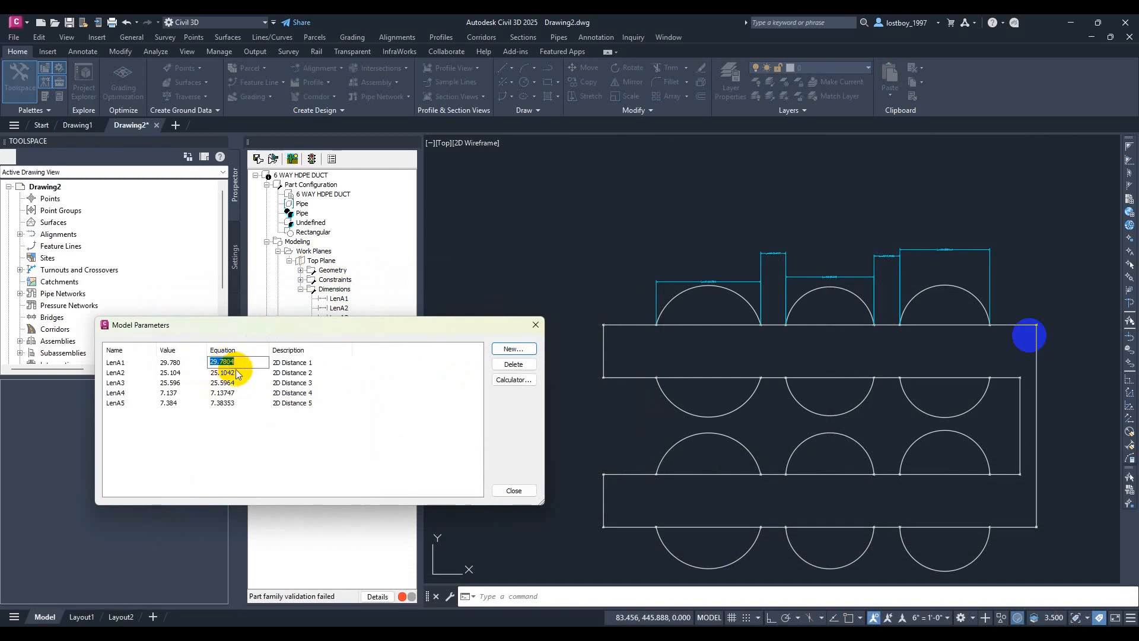
{"action": "left_click", "coordinate": [507, 490]}
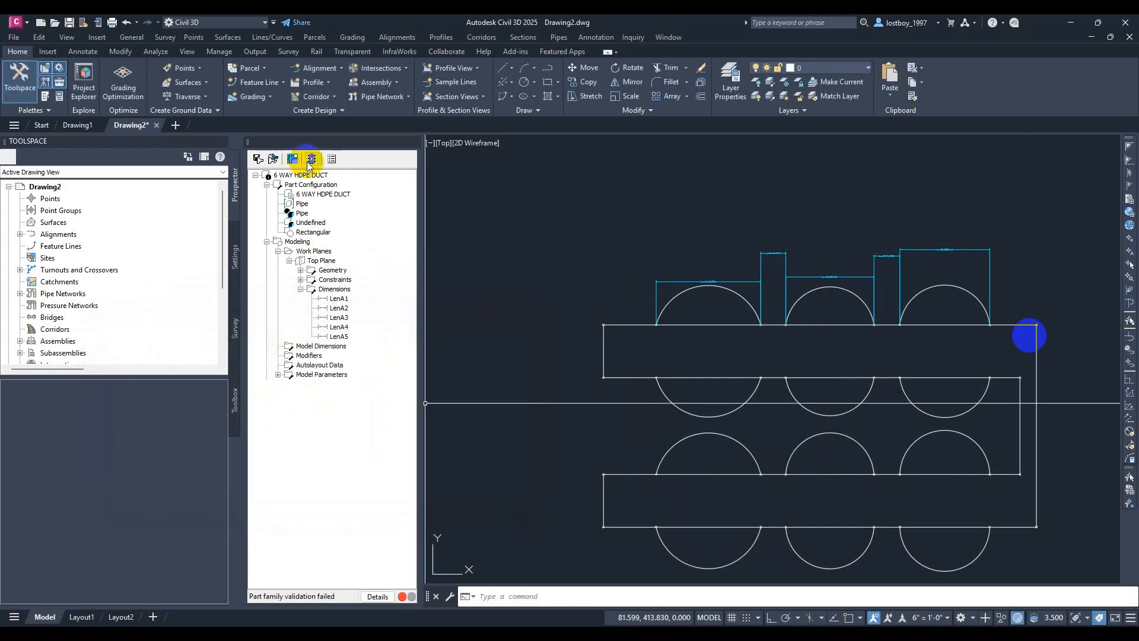
Open the part's model parameters for editing
{"action": "right_click", "coordinate": [326, 375]}
{"action": "left_click", "coordinate": [342, 383]}
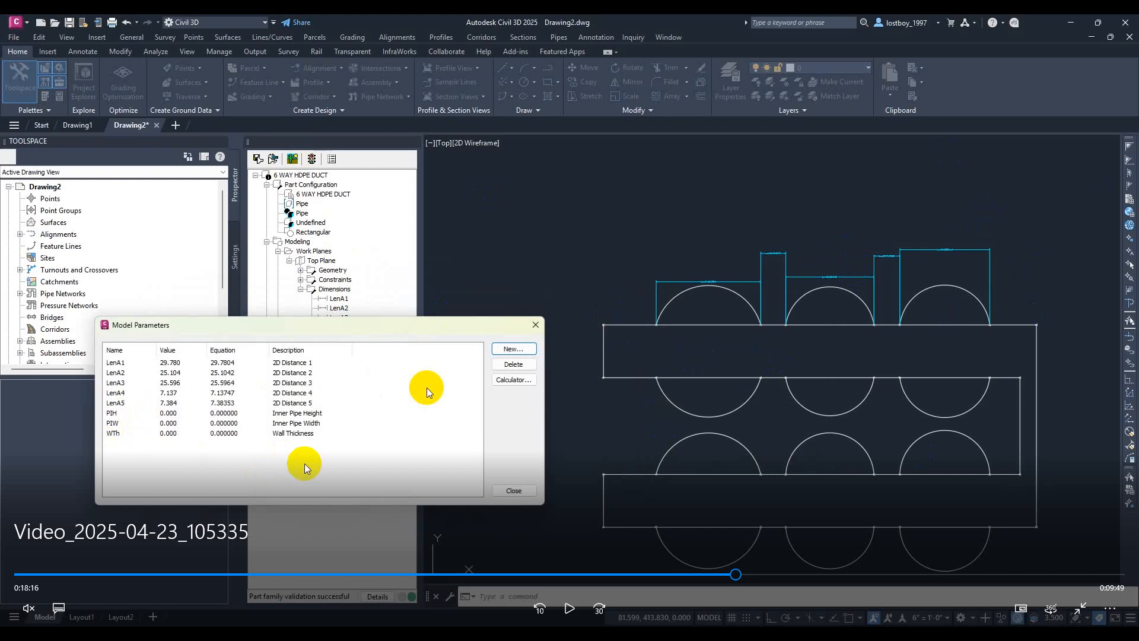
{"action": "left_click", "coordinate": [569, 610]}
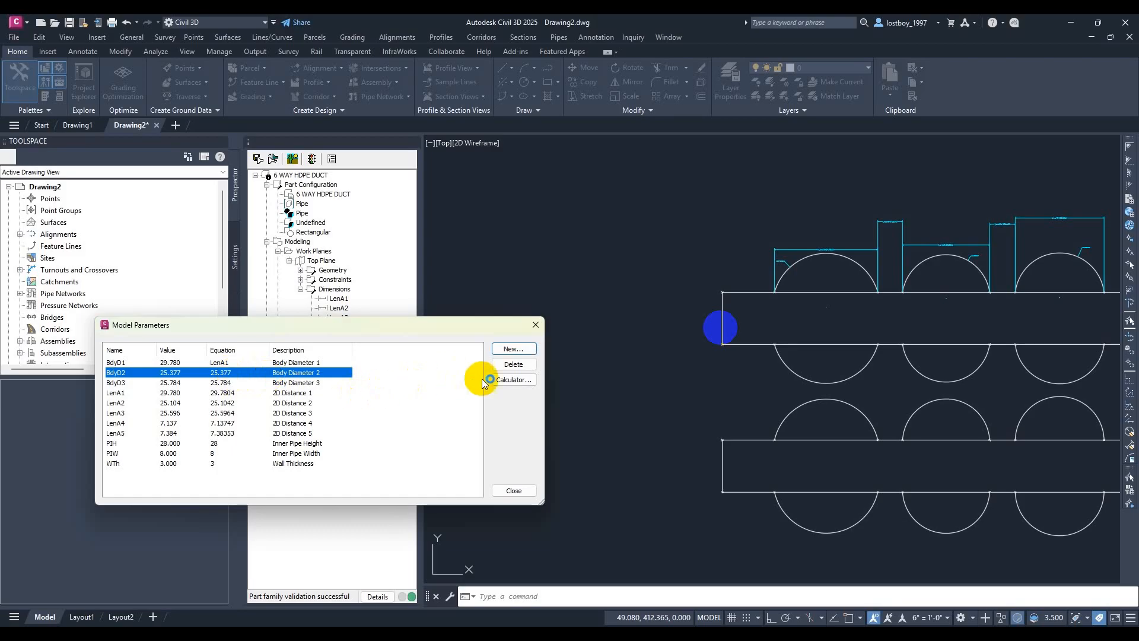
Set the equation of model parameter BdyD2 to the variable LenA2 with the Equation Assistant
{"action": "left_click", "coordinate": [502, 379]}
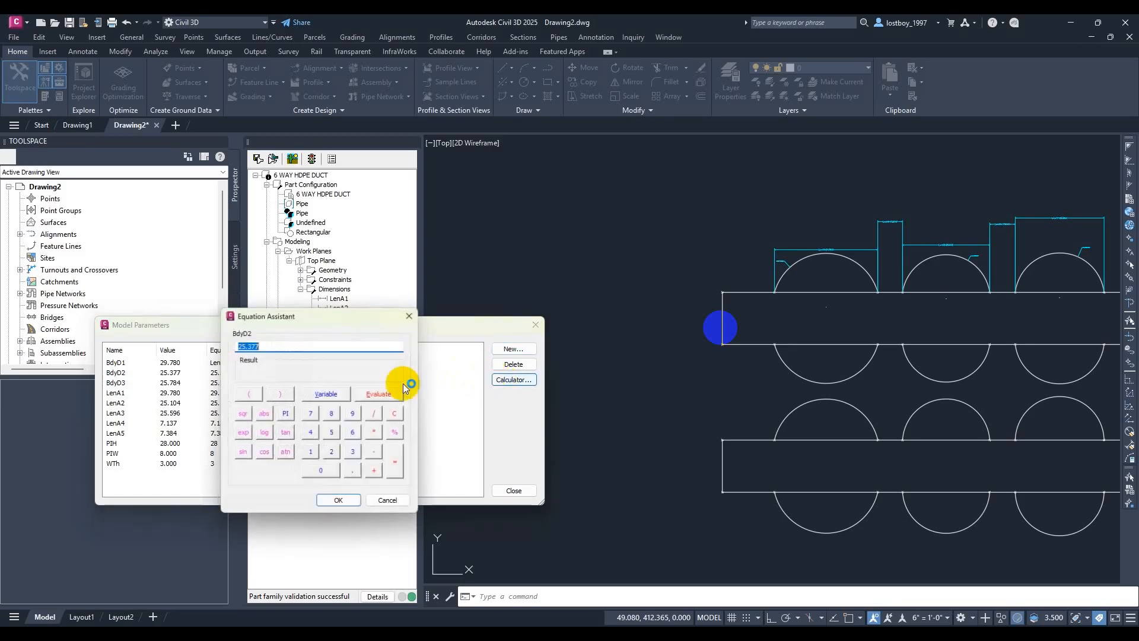
{"action": "left_click", "coordinate": [333, 397]}
{"action": "left_click", "coordinate": [390, 442]}
{"action": "left_click", "coordinate": [336, 503]}
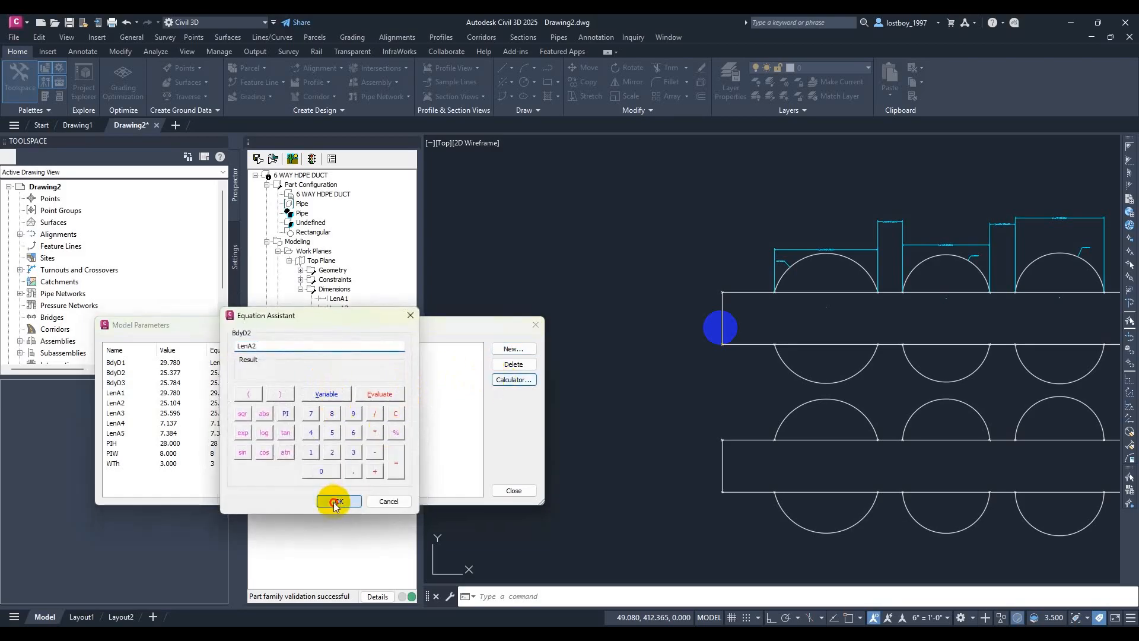
Set the equation of model parameter BdyD3 to the variable LenA3 with the Equation Assistant
{"action": "left_click", "coordinate": [220, 383]}
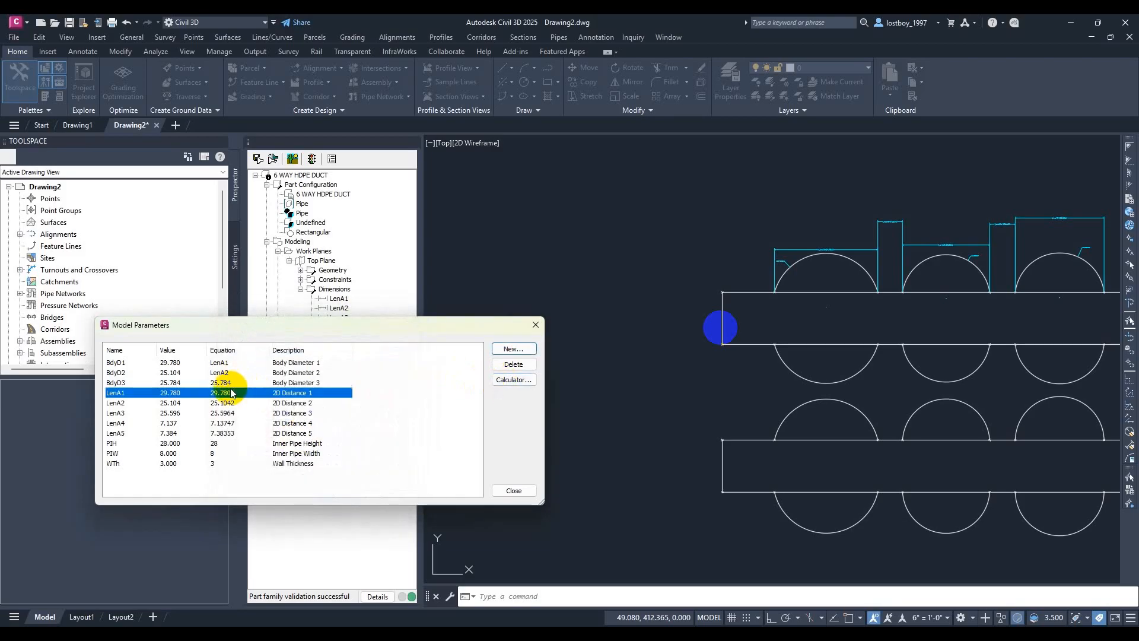
{"action": "left_click", "coordinate": [502, 383]}
{"action": "left_click", "coordinate": [326, 394]}
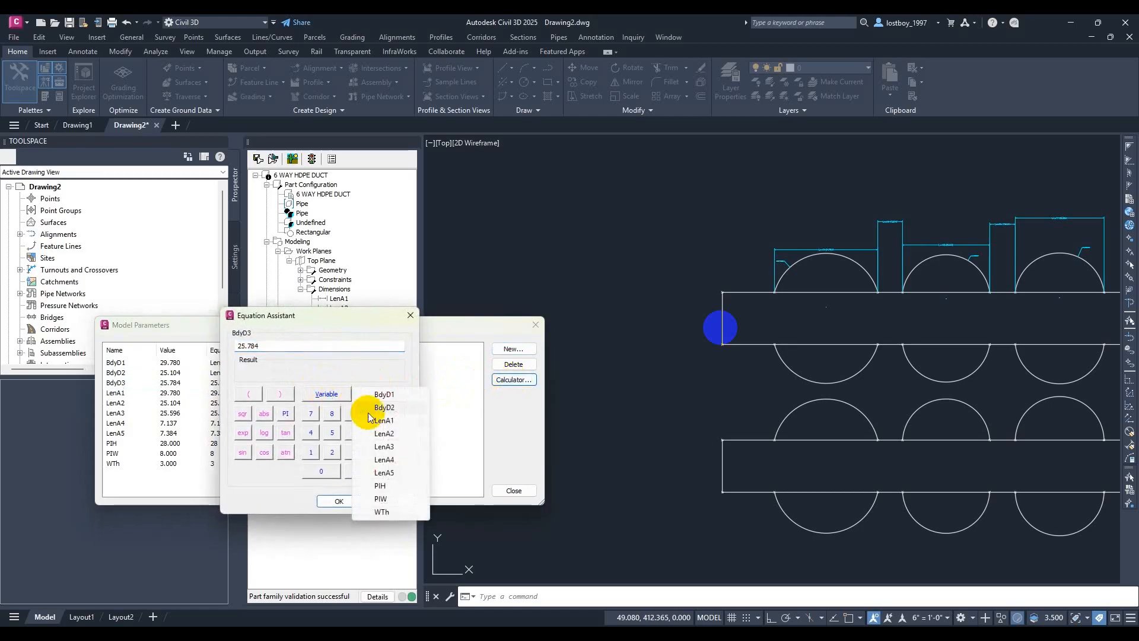
{"action": "left_click", "coordinate": [389, 449]}
{"action": "left_click", "coordinate": [335, 502]}
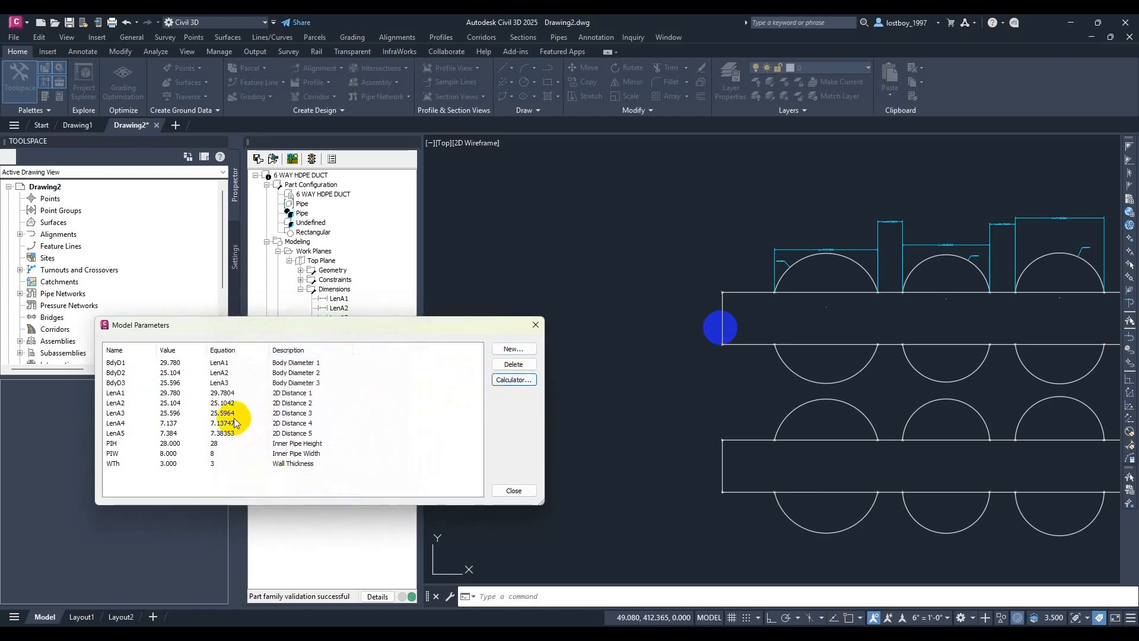
Set the equations of model parameters LenA1, LenA2 and LenA3 to PIH
{"action": "left_click", "coordinate": [228, 393]}
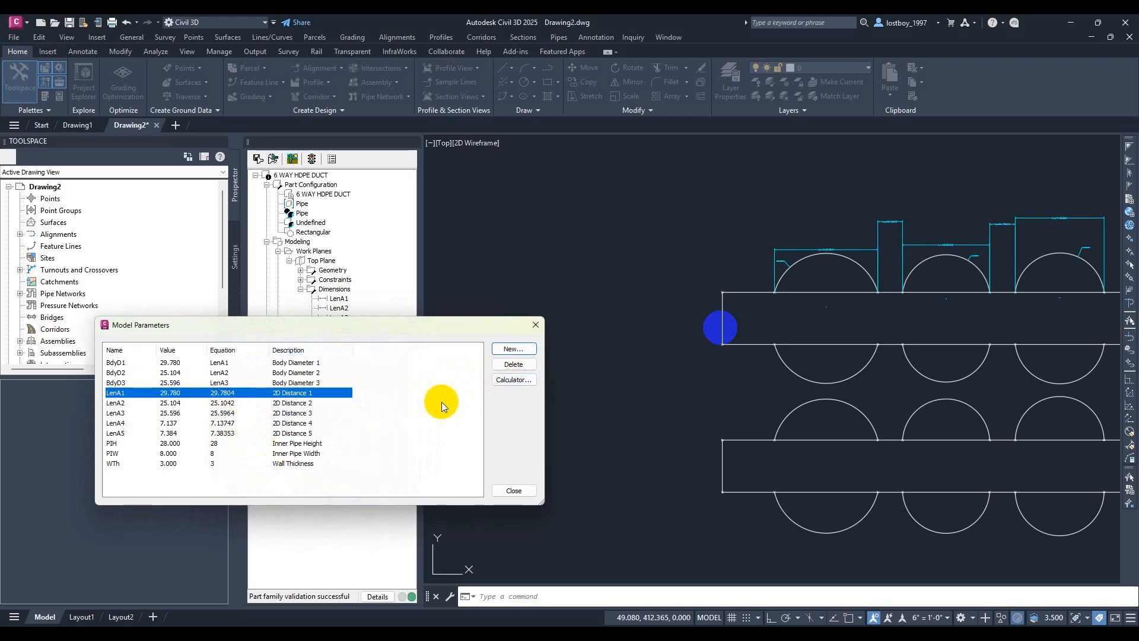
{"action": "left_click", "coordinate": [248, 396]}
{"action": "type", "text": "PI"}
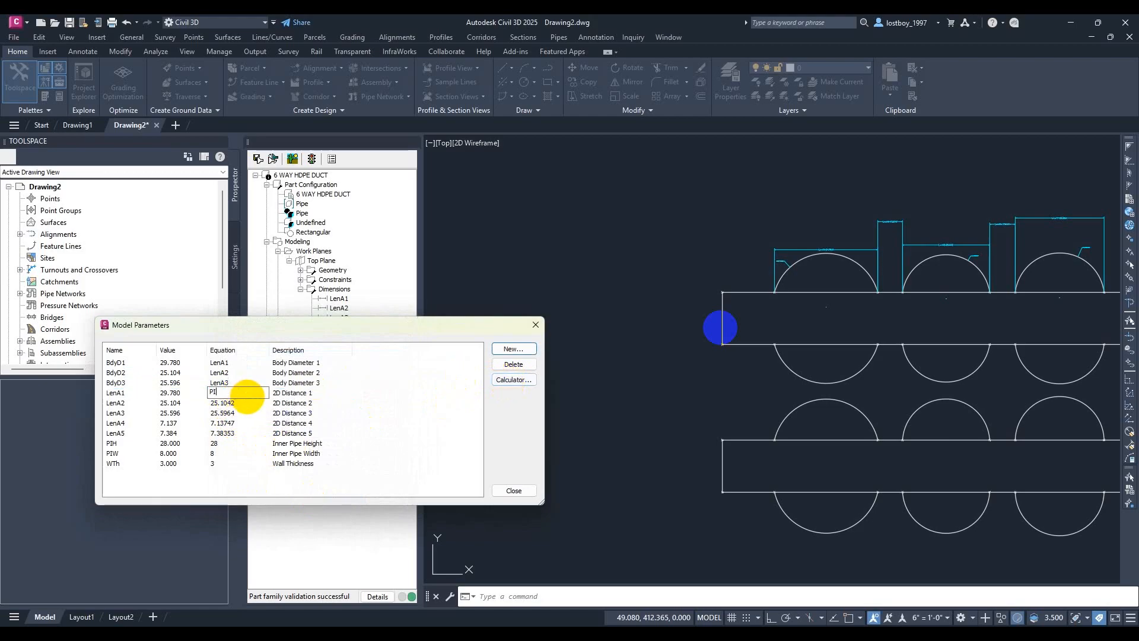
{"action": "type", "text": "H"}
{"action": "left_click", "coordinate": [231, 403]}
{"action": "left_click", "coordinate": [230, 403]}
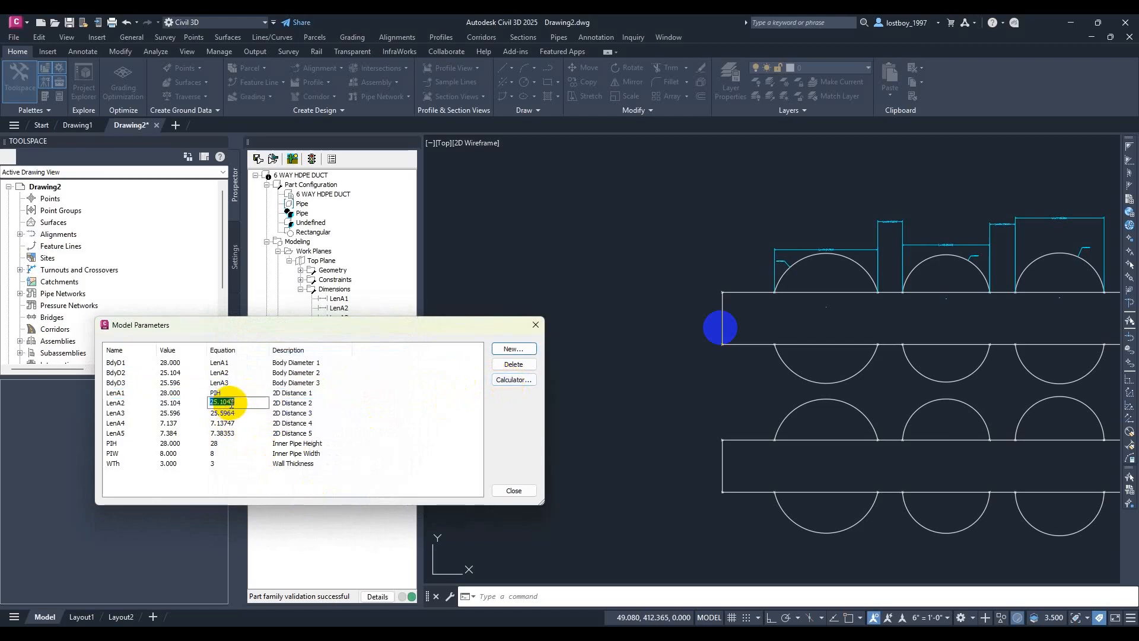
{"action": "left_click", "coordinate": [228, 414]}
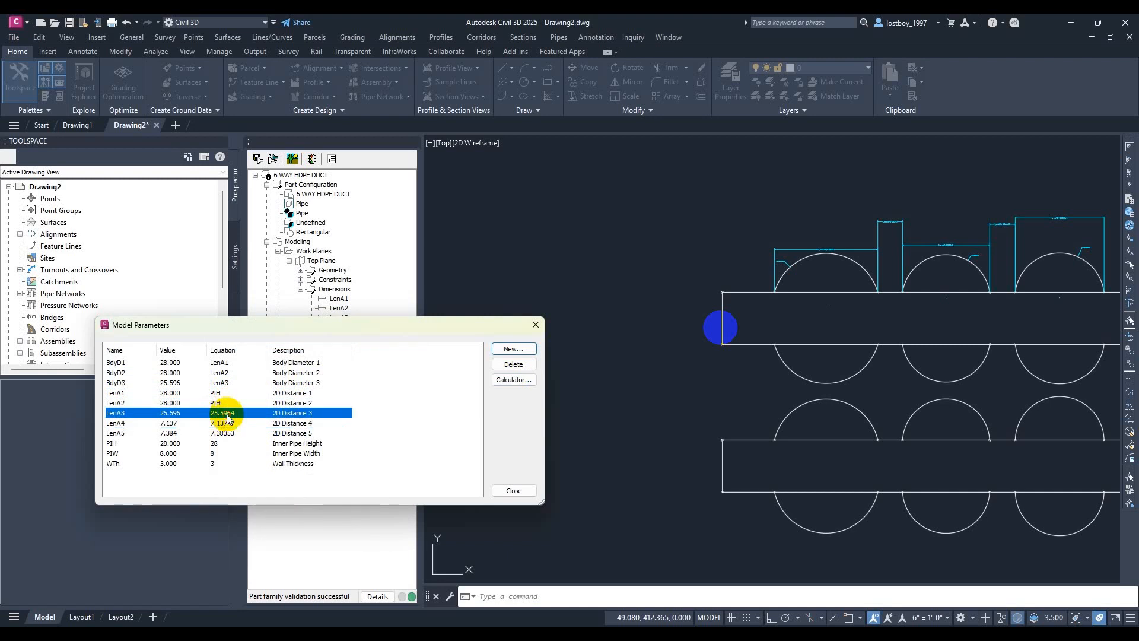
{"action": "left_click", "coordinate": [228, 413]}
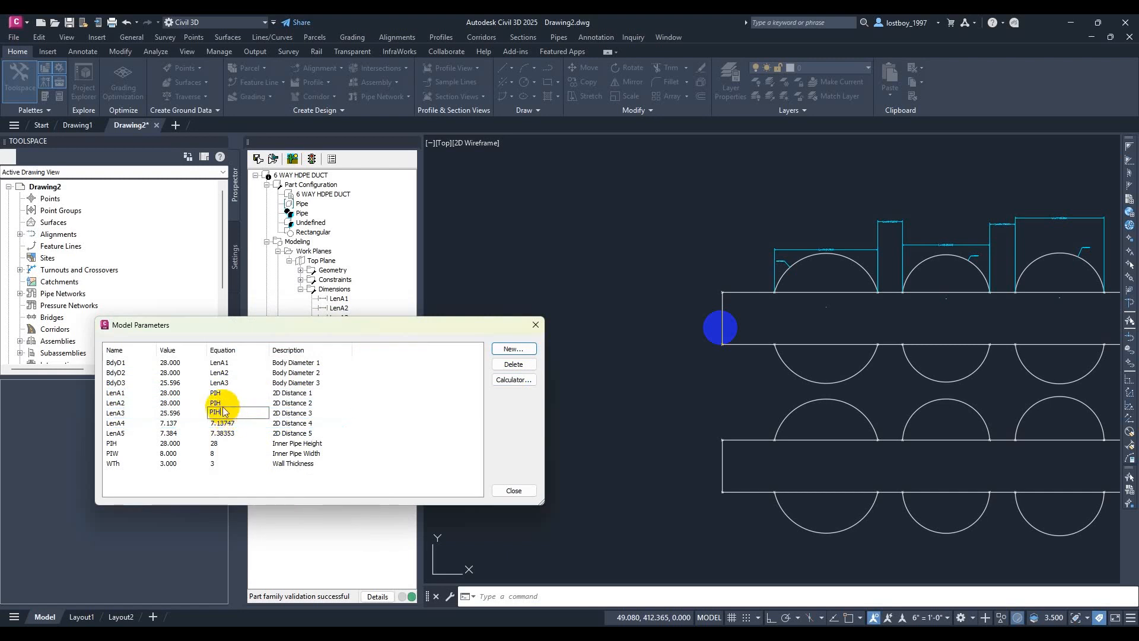
{"action": "key", "text": "Return"}
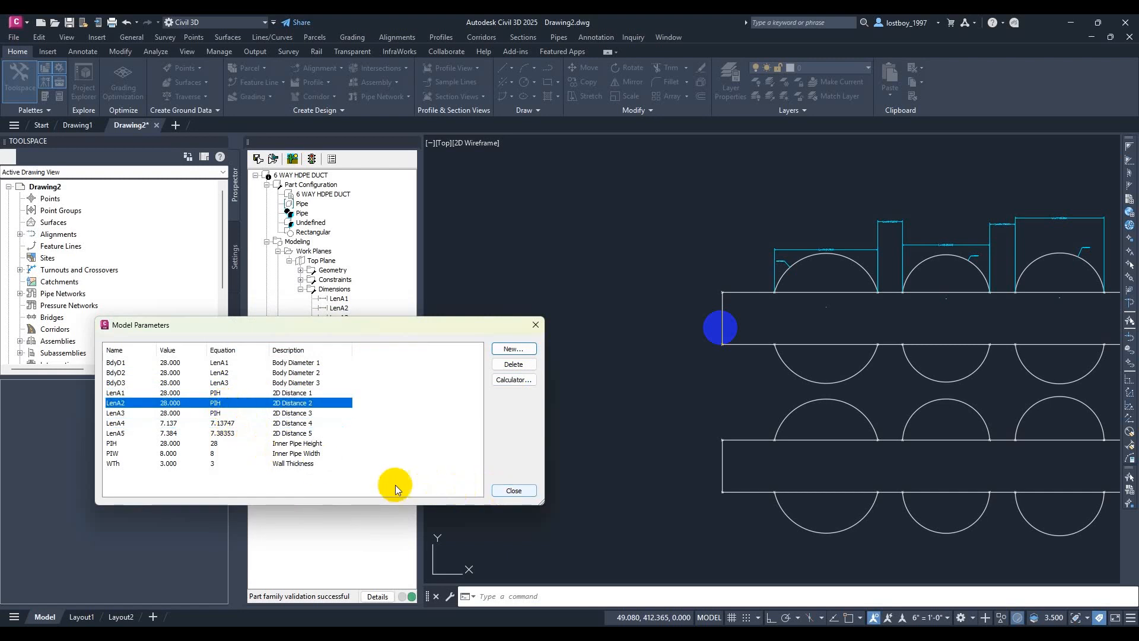
Set the equations of model parameters LenA4 and LenA5 to PIW and close the model parameters
{"action": "double_click", "coordinate": [221, 423]}
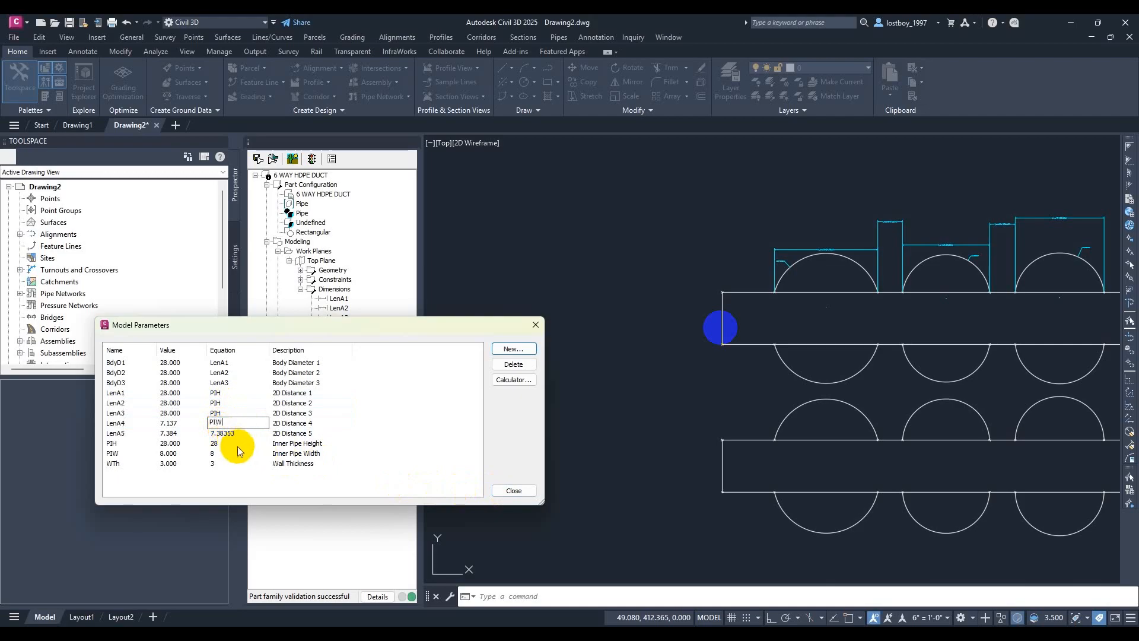
{"action": "type", "text": "PIW"}
{"action": "left_click", "coordinate": [230, 436]}
{"action": "left_click", "coordinate": [231, 436]}
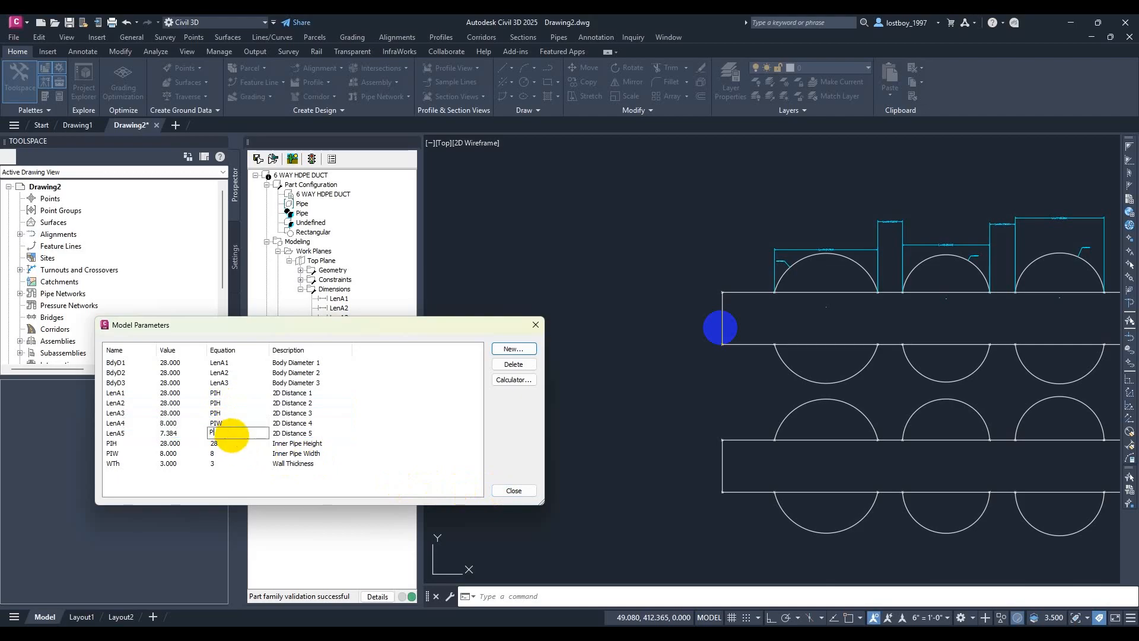
{"action": "left_click", "coordinate": [503, 492]}
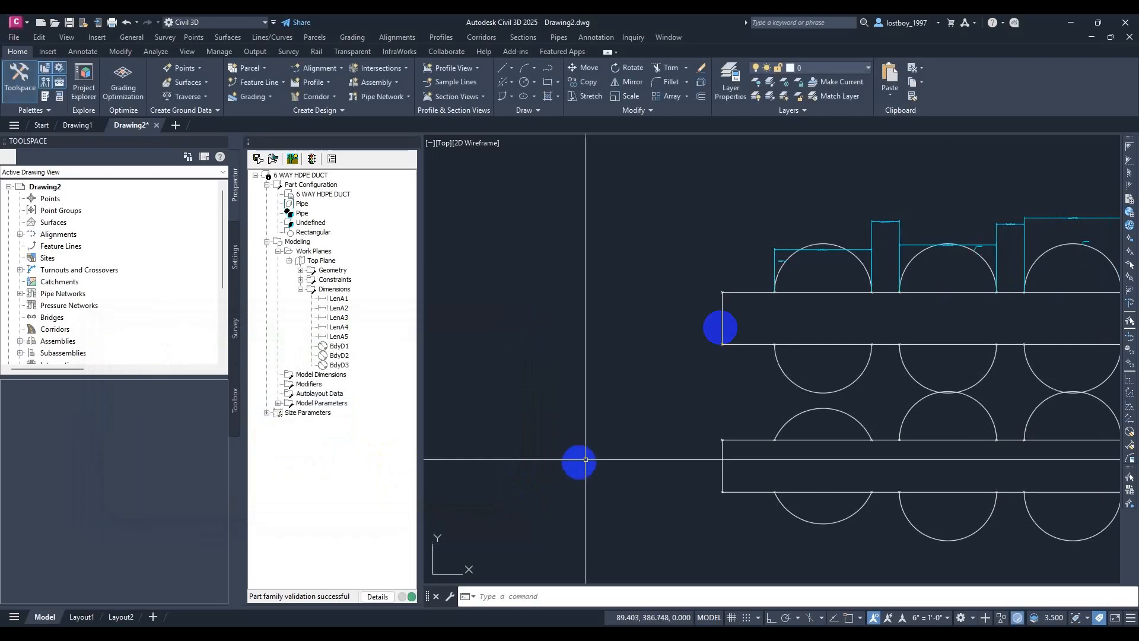
Examine the profile to check whether the arcs on both bars match each other in size and spacing
{"action": "scroll", "coordinate": [756, 366], "scroll_direction": "down", "scroll_amount": 3}
{"action": "scroll", "coordinate": [764, 332], "scroll_direction": "up", "scroll_amount": 4}
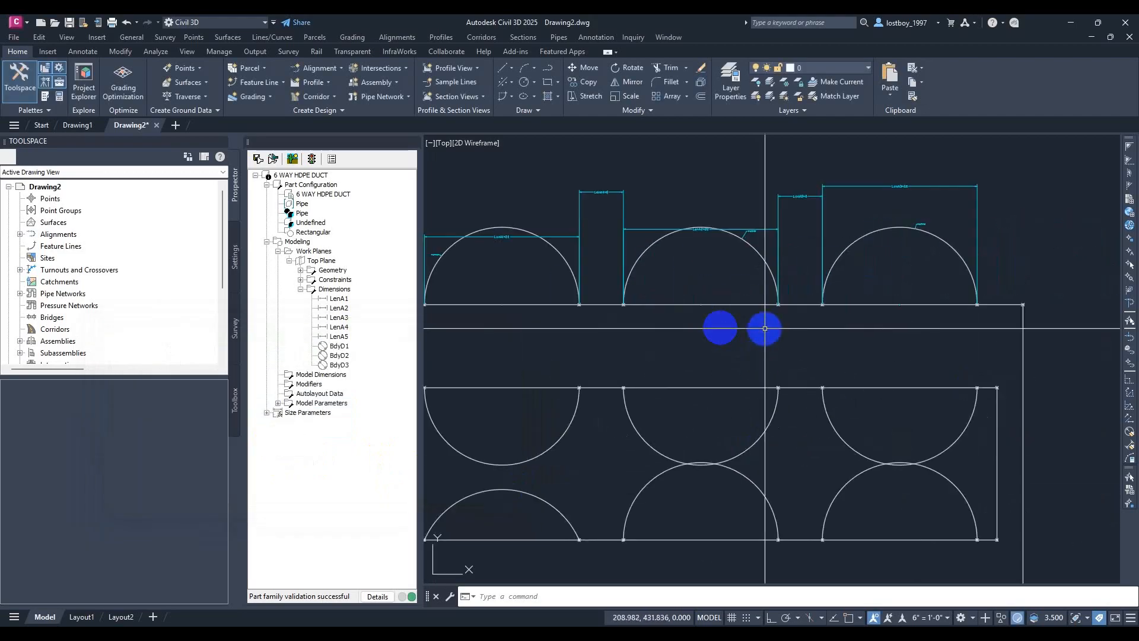
{"action": "middle_click_drag", "start_coordinate": [763, 329], "coordinate": [755, 277]}
{"action": "scroll", "coordinate": [755, 278], "scroll_direction": "down", "scroll_amount": 2}
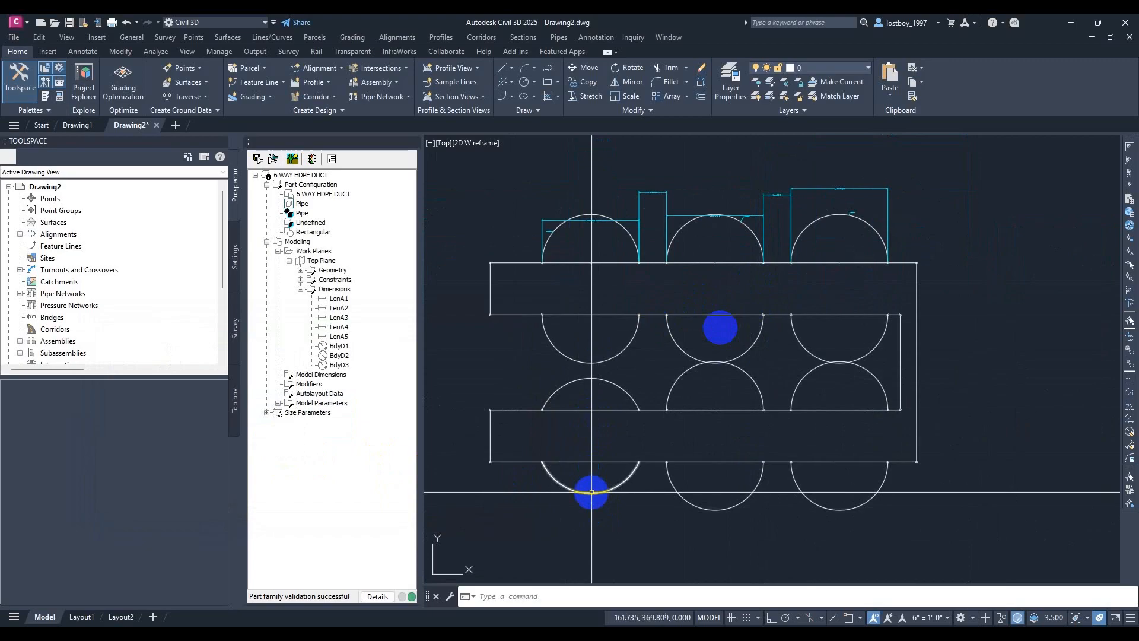
{"action": "scroll", "coordinate": [593, 323], "scroll_direction": "up", "scroll_amount": 5}
{"action": "scroll", "coordinate": [586, 316], "scroll_direction": "down", "scroll_amount": 5}
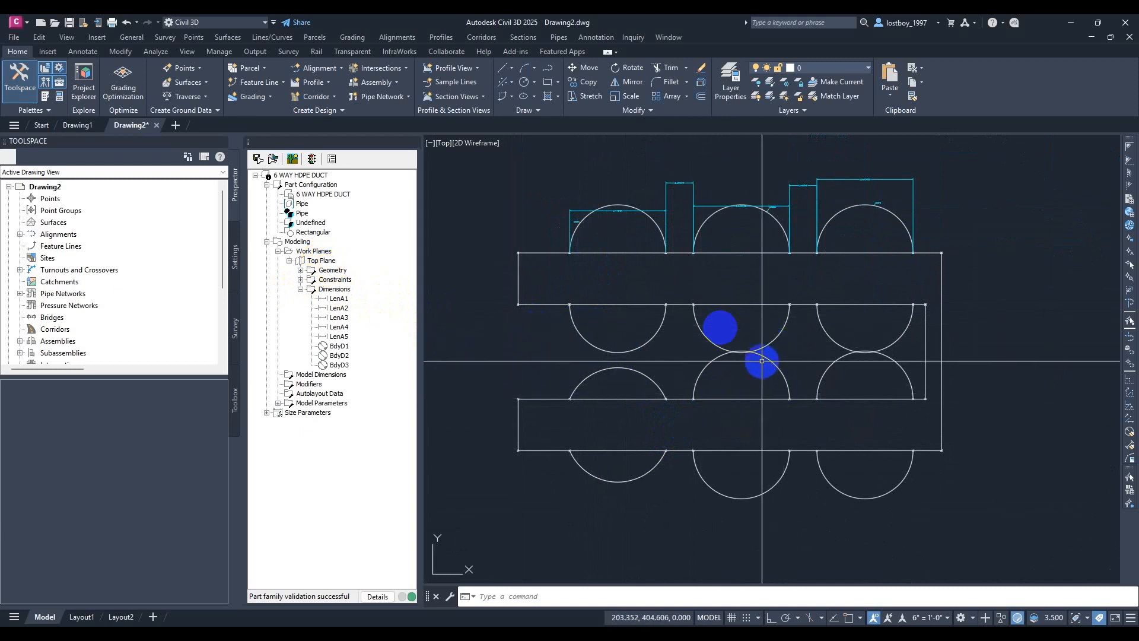
{"action": "left_click", "coordinate": [567, 605]}
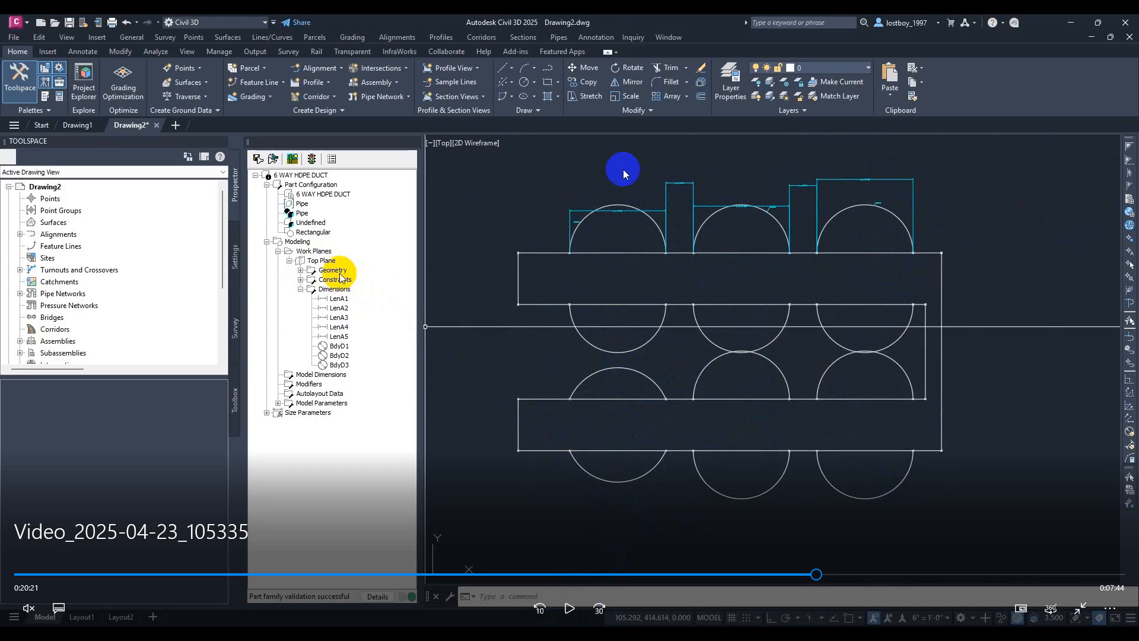
{"action": "left_click", "coordinate": [579, 617]}
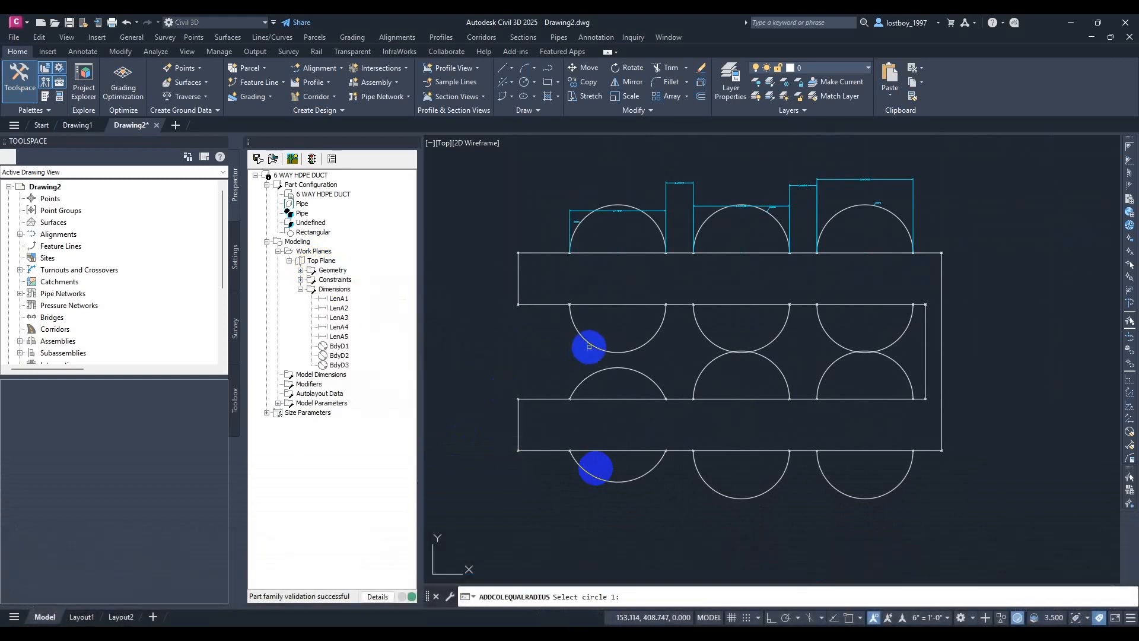
Apply equal radius constraints between the facing arcs of the upper and lower bars in the left and middle columns
{"action": "left_click", "coordinate": [592, 376]}
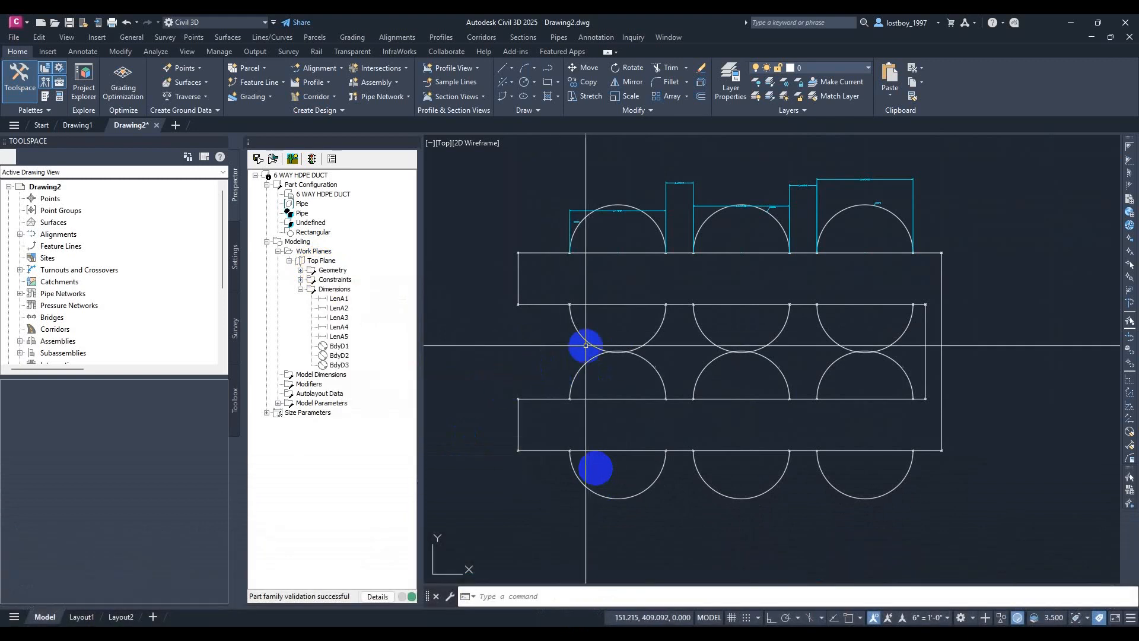
{"action": "scroll", "coordinate": [702, 328], "scroll_direction": "down", "scroll_amount": 5}
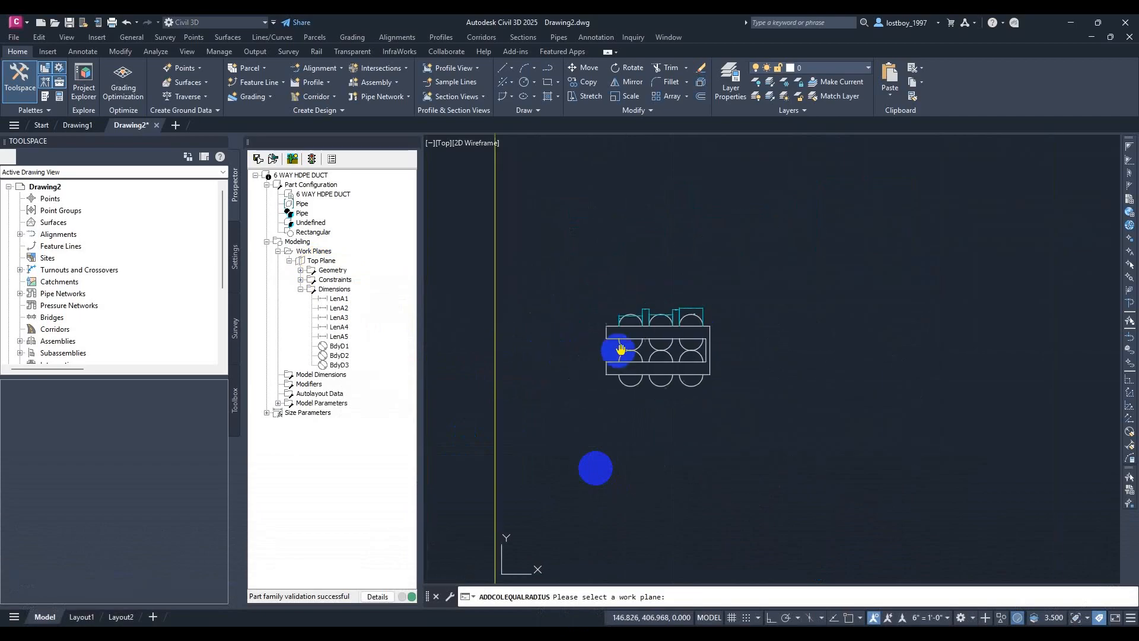
{"action": "left_click", "coordinate": [497, 351]}
{"action": "scroll", "coordinate": [643, 342], "scroll_direction": "up", "scroll_amount": 5}
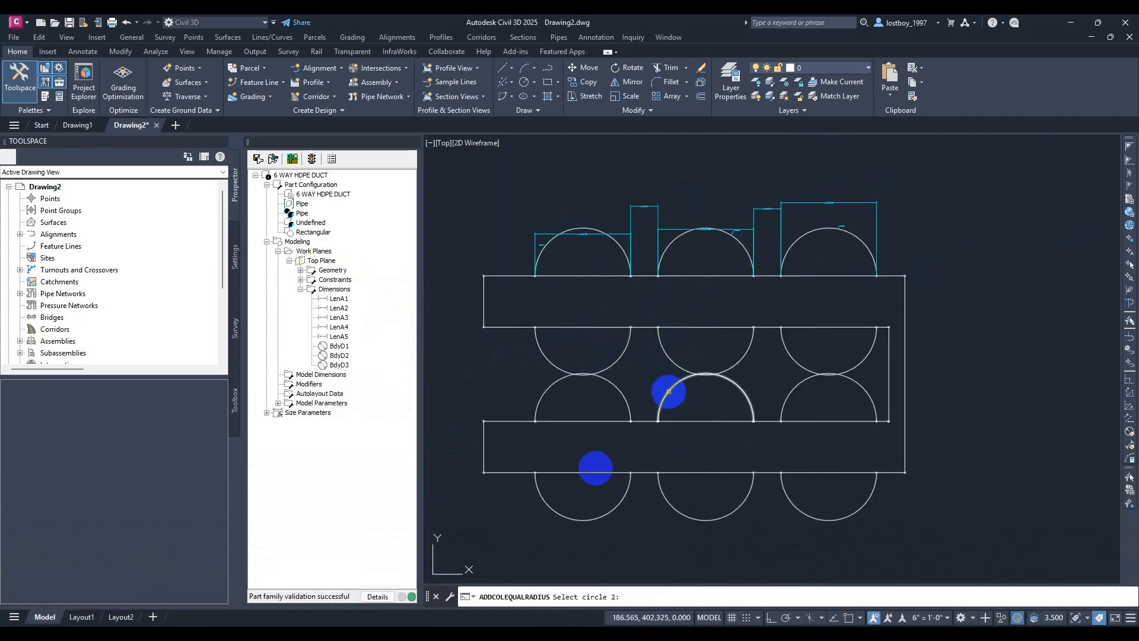
{"action": "left_click", "coordinate": [668, 391]}
{"action": "scroll", "coordinate": [771, 362], "scroll_direction": "down", "scroll_amount": 2}
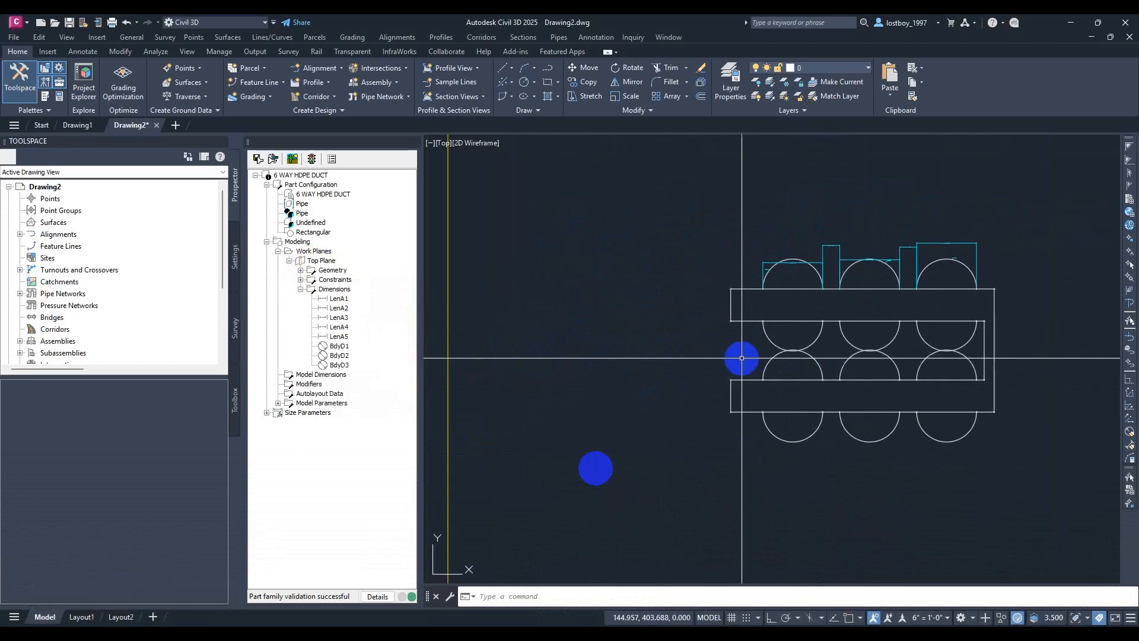
Apply an equal radius constraint on the Top Plane to the facing arcs of the two bars in the right column
{"action": "scroll", "coordinate": [744, 358], "scroll_direction": "down", "scroll_amount": 2}
{"action": "key", "text": "Return"}
{"action": "left_click", "coordinate": [563, 352]}
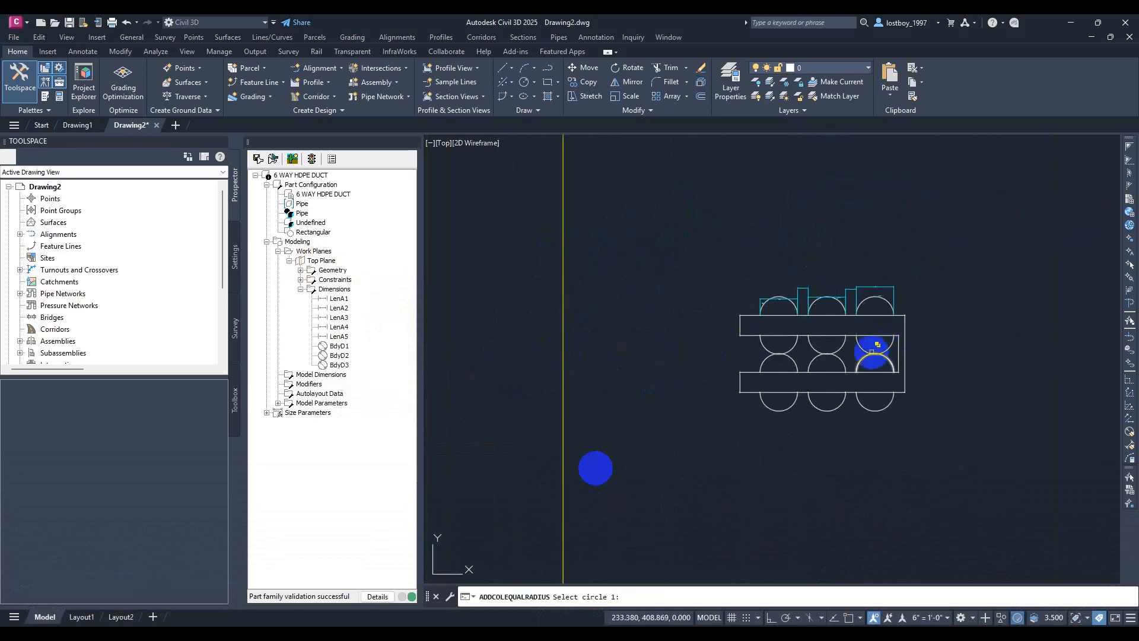
{"action": "left_click", "coordinate": [863, 361]}
Set the equation of model parameter PIH, the inner pipe height, to 24 and close the model parameters
{"action": "scroll", "coordinate": [861, 362], "scroll_direction": "up", "scroll_amount": 4}
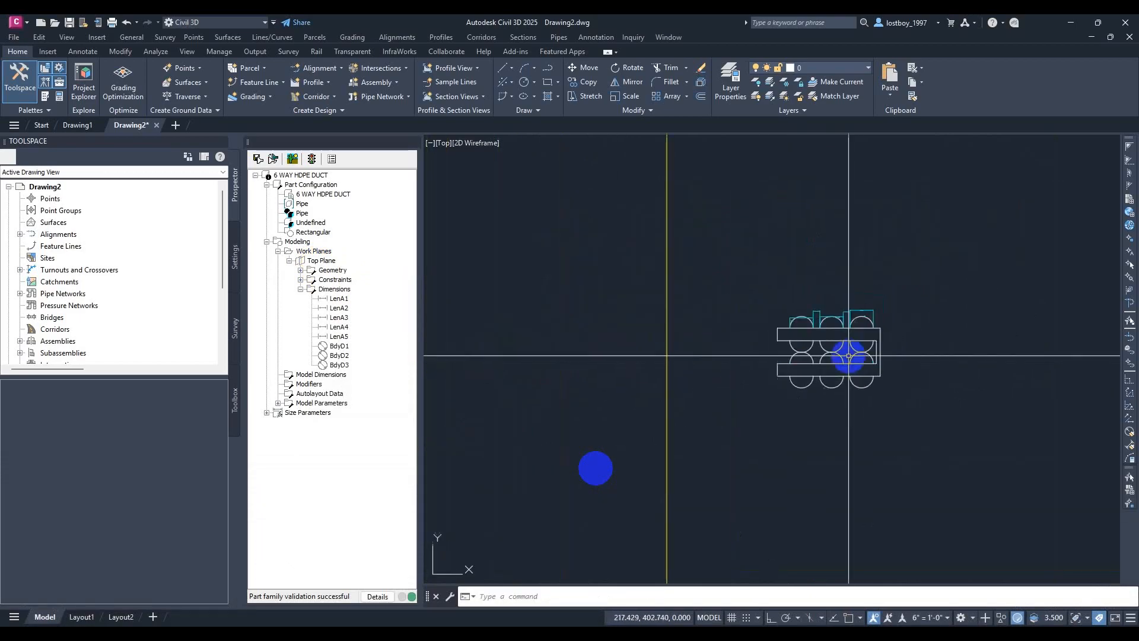
{"action": "middle_click_drag", "start_coordinate": [764, 340], "coordinate": [774, 341]}
{"action": "middle_click_drag", "start_coordinate": [678, 302], "coordinate": [704, 343]}
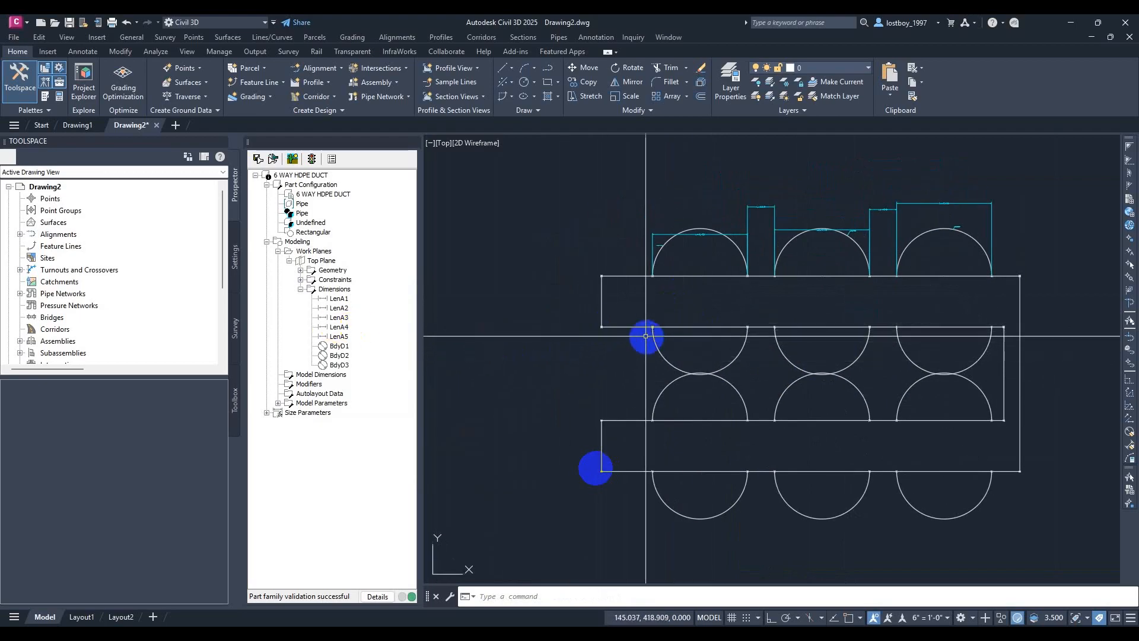
{"action": "double_click", "coordinate": [333, 404]}
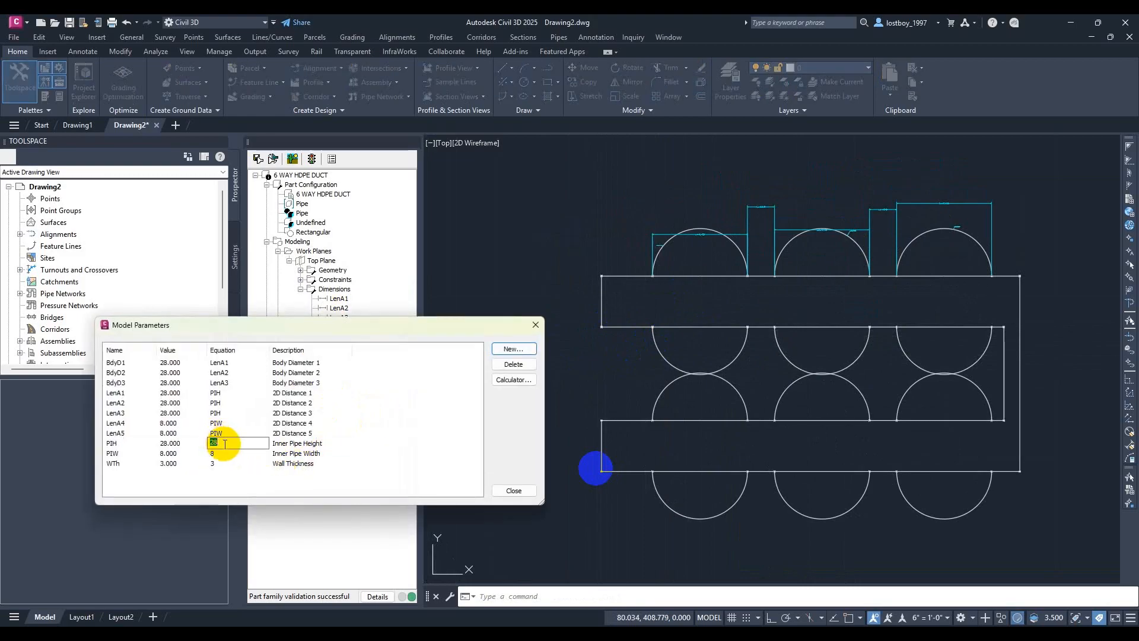
{"action": "left_click", "coordinate": [226, 443]}
{"action": "type", "text": "24"}
{"action": "key", "text": "Return"}
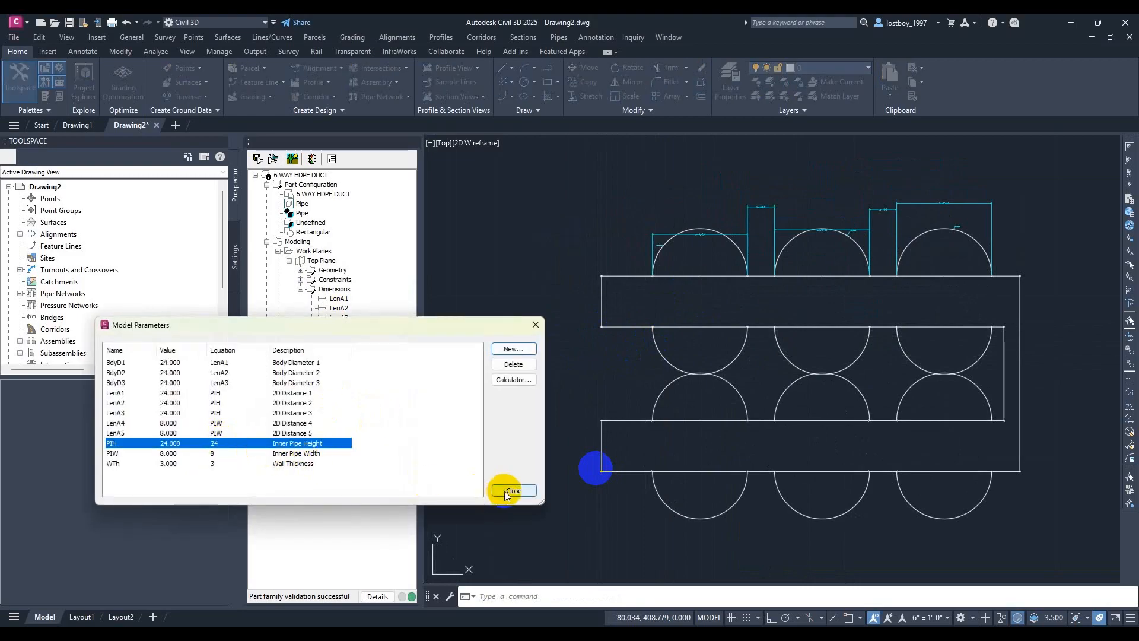
{"action": "left_click", "coordinate": [505, 491]}
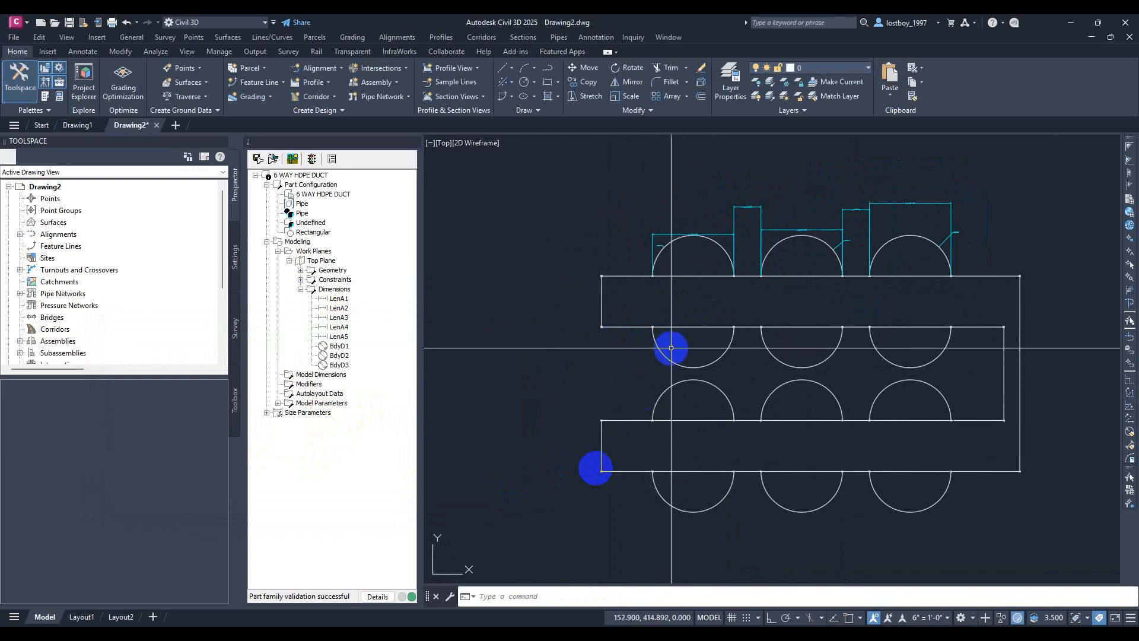
Add a distance dimension on the Top Plane between the upper bar's two left corner points, placed left of the bar
{"action": "scroll", "coordinate": [601, 330], "scroll_direction": "up", "scroll_amount": 2}
{"action": "middle_click_drag", "start_coordinate": [602, 331], "coordinate": [637, 347]}
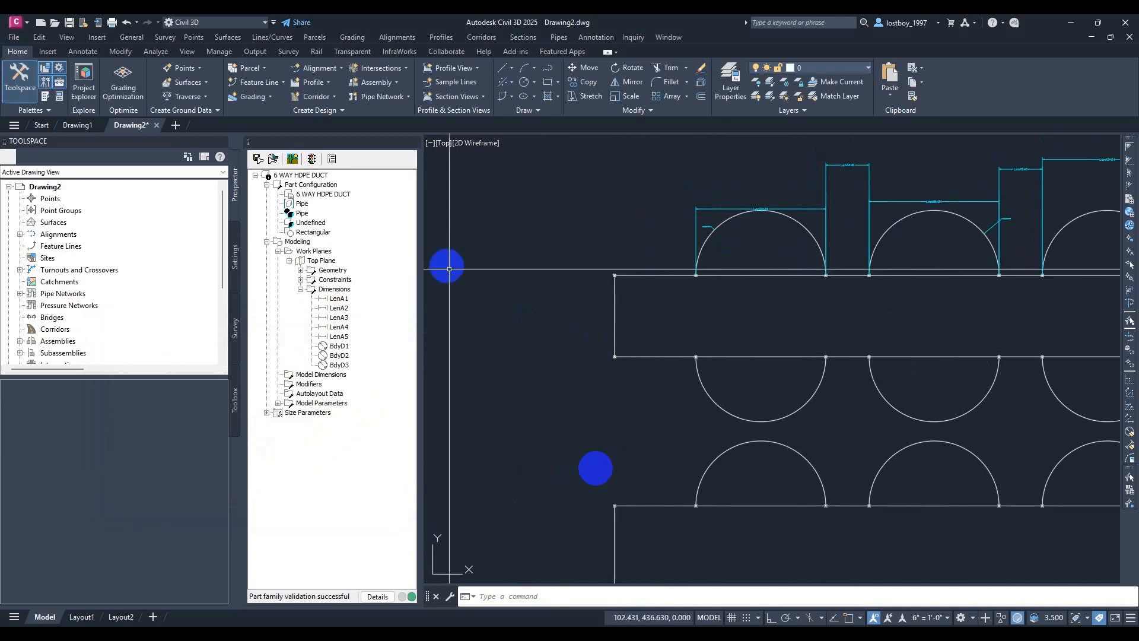
{"action": "right_click", "coordinate": [326, 264]}
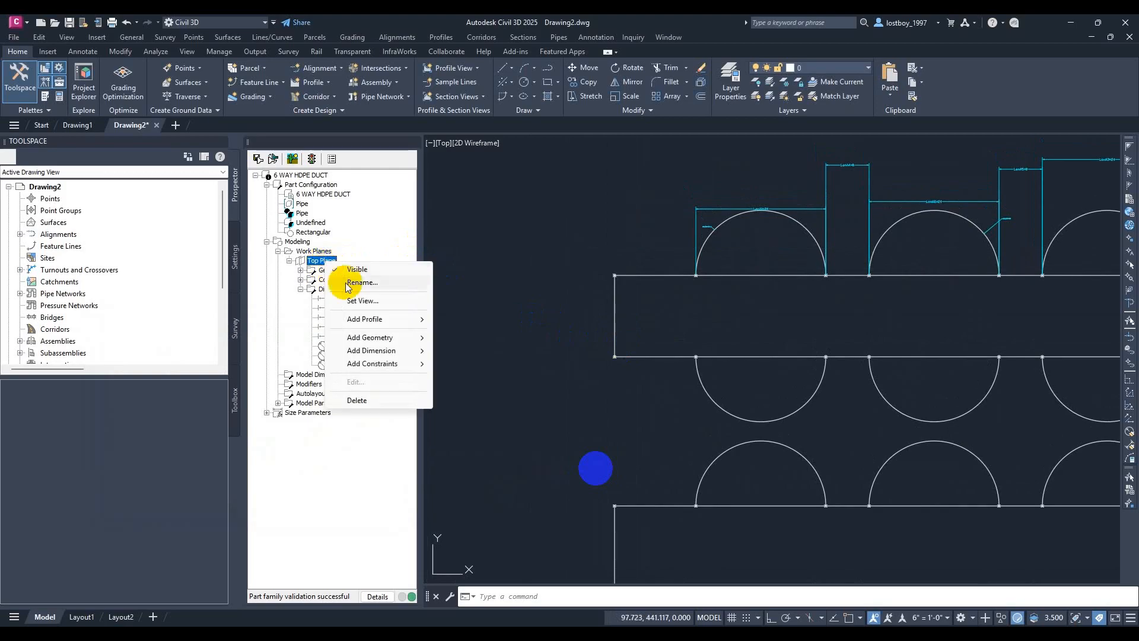
{"action": "mouse_move", "coordinate": [395, 351]}
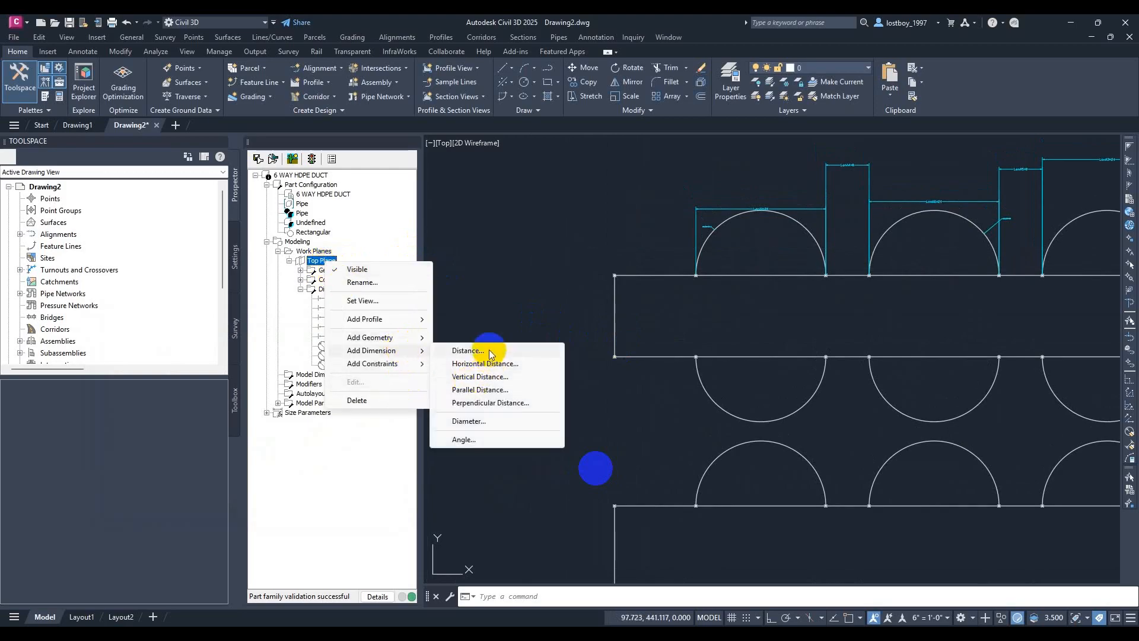
{"action": "left_click", "coordinate": [490, 353]}
{"action": "scroll", "coordinate": [623, 291], "scroll_direction": "up", "scroll_amount": 6}
{"action": "left_click", "coordinate": [623, 290]}
{"action": "scroll", "coordinate": [614, 391], "scroll_direction": "down", "scroll_amount": 5}
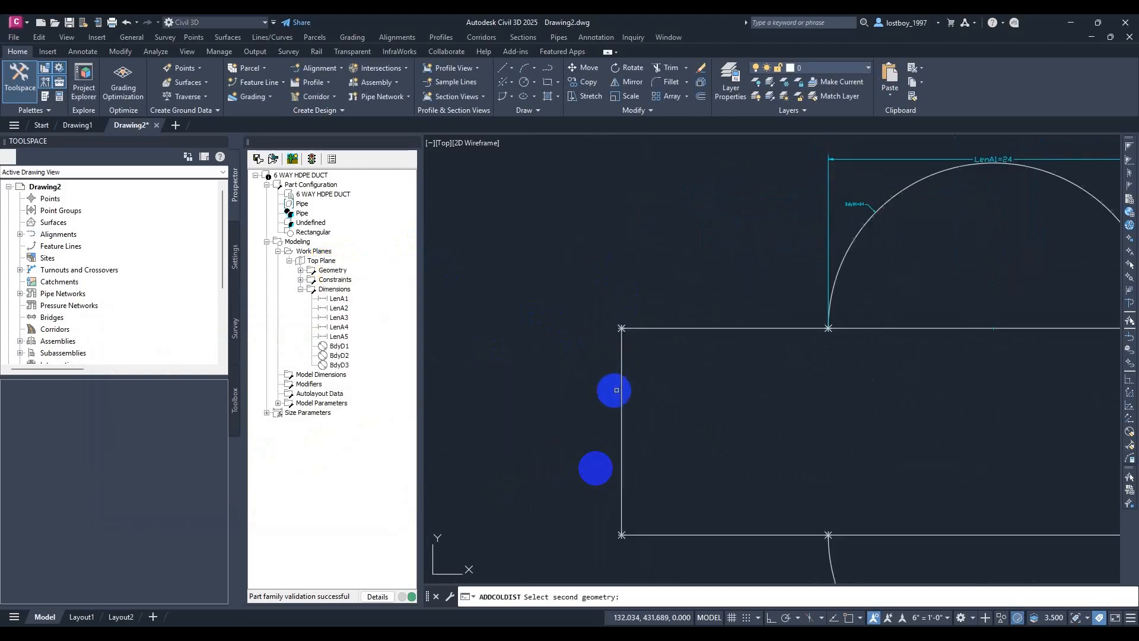
{"action": "scroll", "coordinate": [609, 418], "scroll_direction": "up", "scroll_amount": 6}
{"action": "left_click", "coordinate": [631, 450]}
{"action": "scroll", "coordinate": [554, 346], "scroll_direction": "down", "scroll_amount": 5}
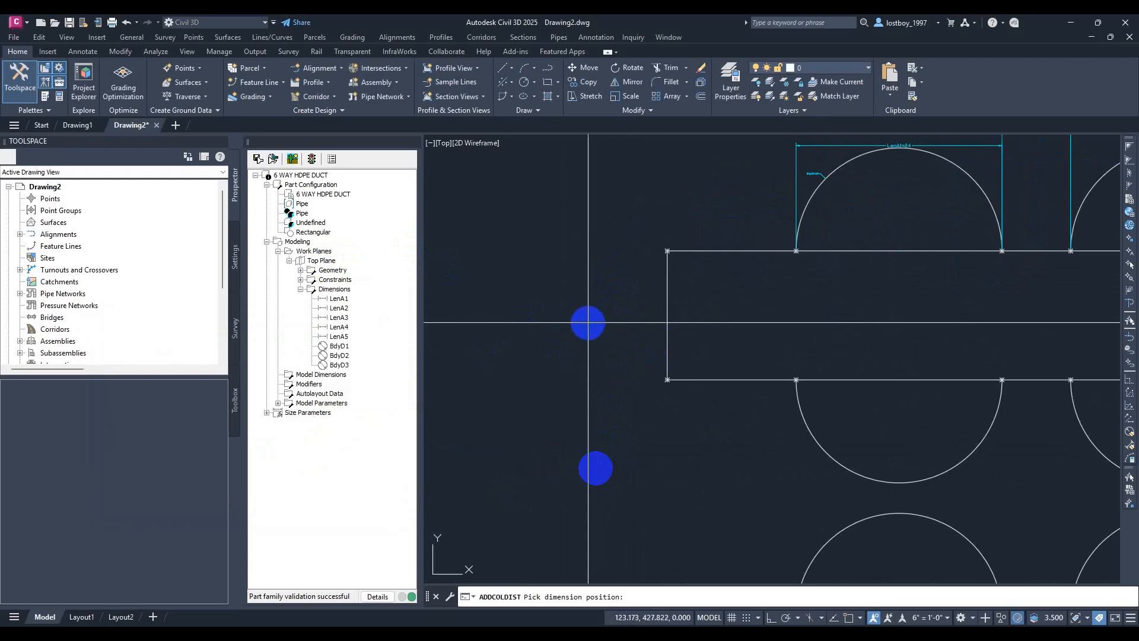
{"action": "scroll", "coordinate": [593, 318], "scroll_direction": "up", "scroll_amount": 2}
{"action": "left_click", "coordinate": [578, 300]}
{"action": "scroll", "coordinate": [579, 300], "scroll_direction": "down", "scroll_amount": 5}
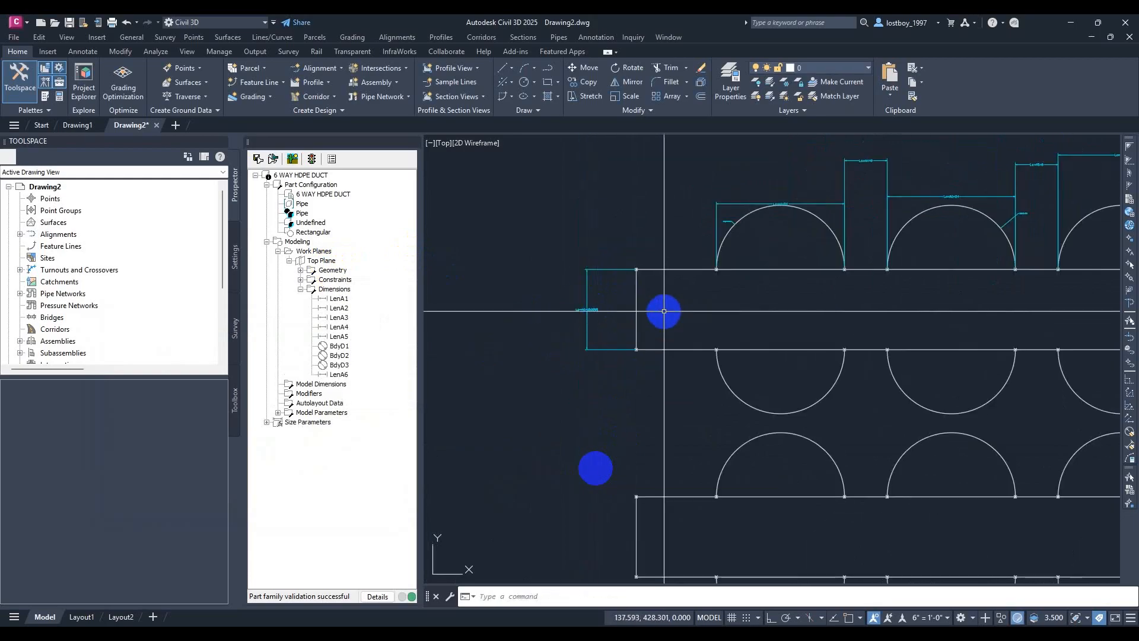
Set a smaller distance for the LenA6 dimension so the upper bar becomes a thin strip
{"action": "middle_click_drag", "start_coordinate": [572, 312], "coordinate": [594, 307]}
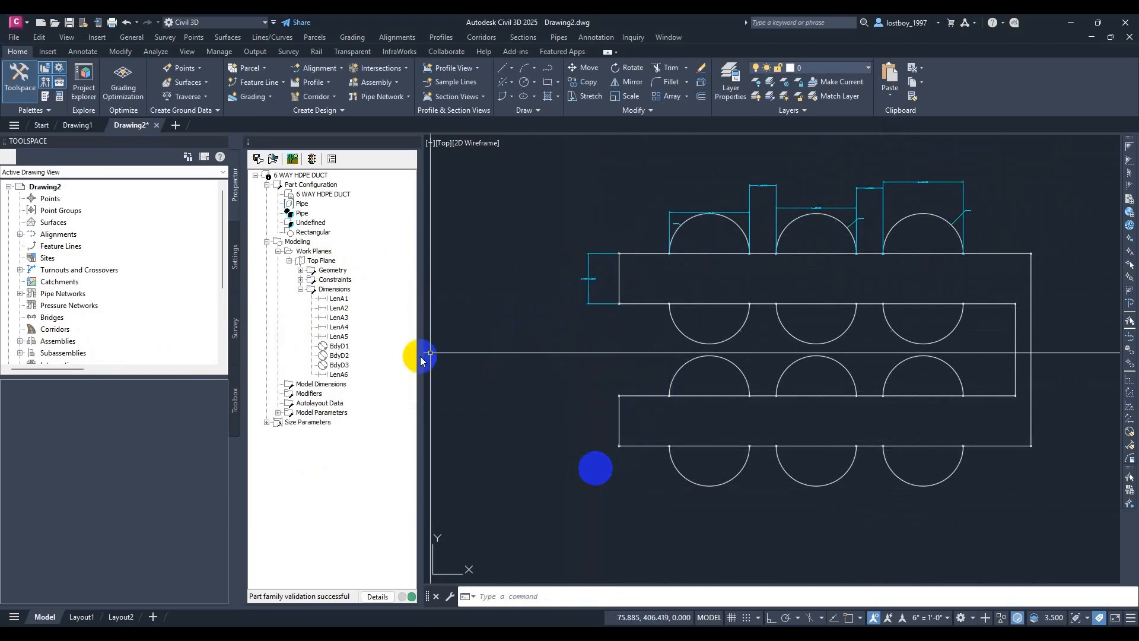
{"action": "right_click", "coordinate": [341, 375]}
{"action": "left_click", "coordinate": [381, 399]}
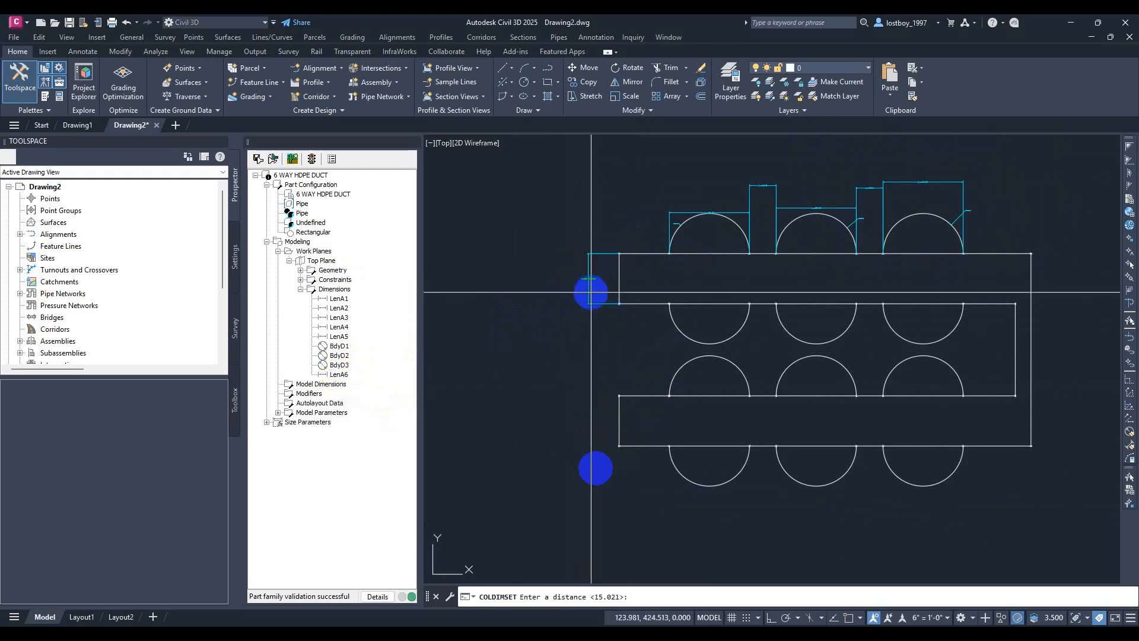
{"action": "key", "text": "Return"}
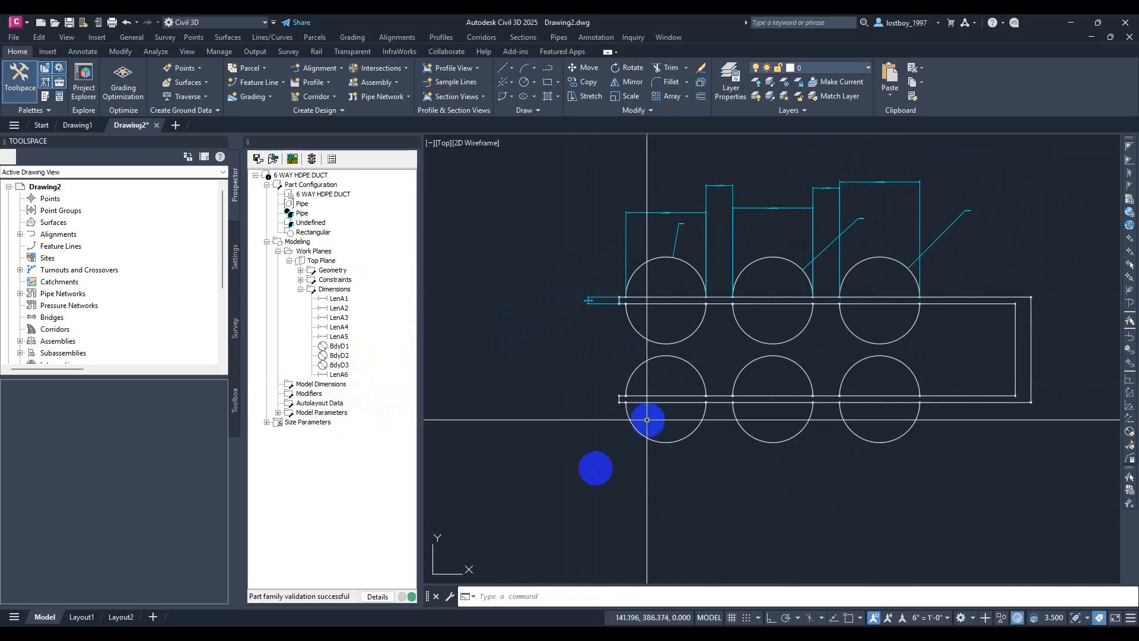
{"action": "scroll", "coordinate": [606, 312], "scroll_direction": "up", "scroll_amount": 6}
{"action": "scroll", "coordinate": [614, 316], "scroll_direction": "down", "scroll_amount": 6}
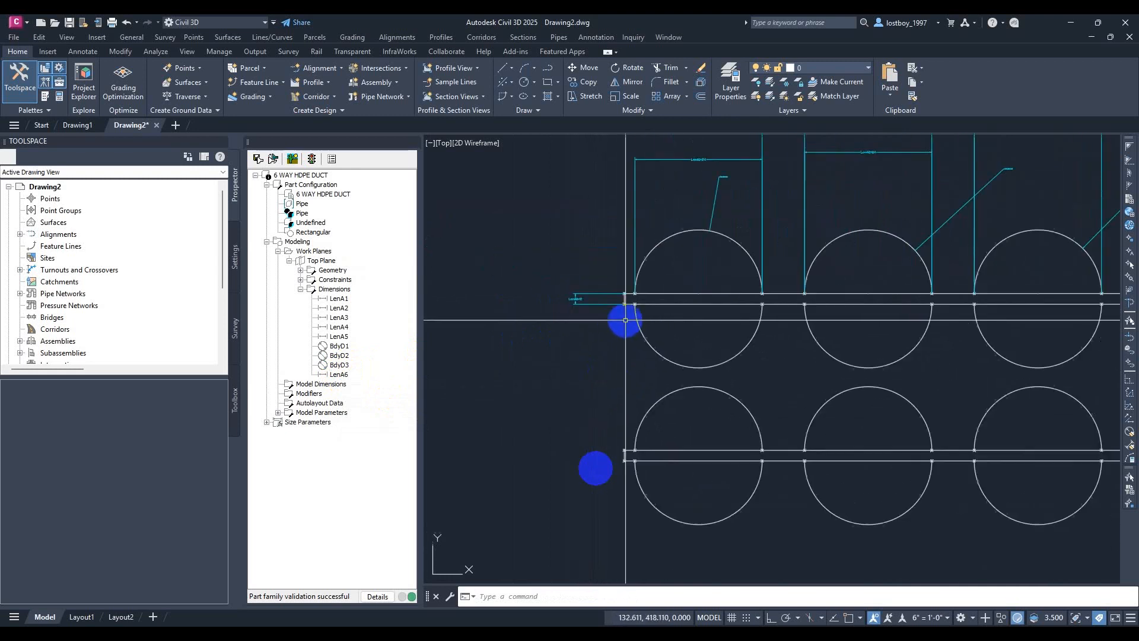
{"action": "middle_click_drag", "start_coordinate": [655, 331], "coordinate": [582, 324]}
{"action": "scroll", "coordinate": [582, 324], "scroll_direction": "down", "scroll_amount": 2}
{"action": "scroll", "coordinate": [786, 333], "scroll_direction": "up", "scroll_amount": 4}
{"action": "mouse_move", "coordinate": [750, 317]}
{"action": "middle_mouse_down"}
{"action": "mouse_move", "coordinate": [739, 313]}
{"action": "mouse_move", "coordinate": [784, 399]}
{"action": "middle_mouse_up"}
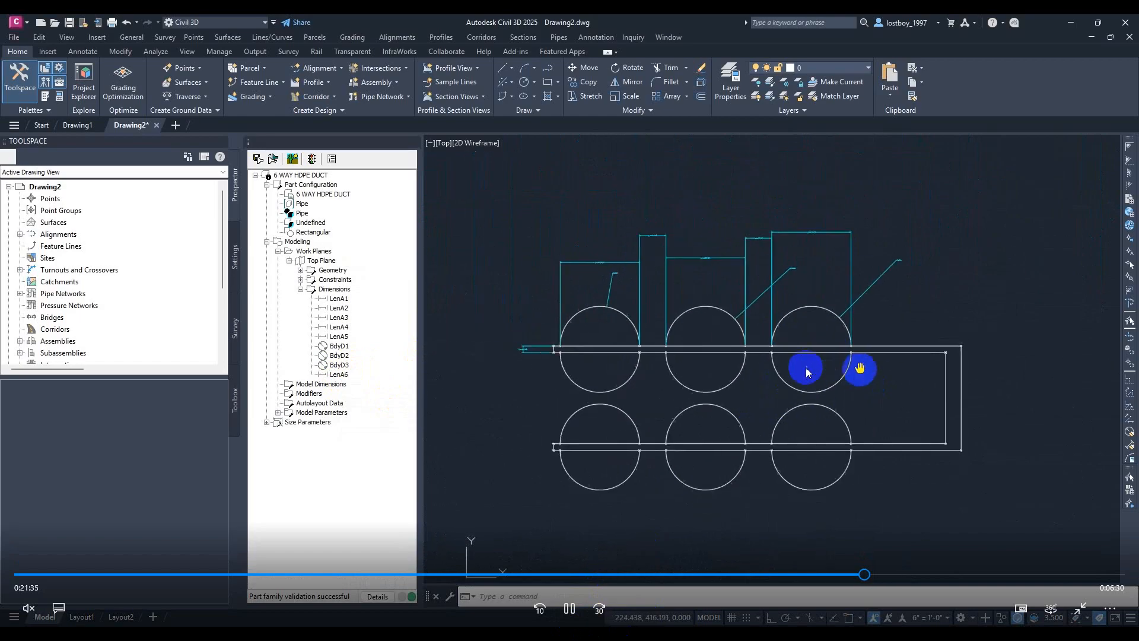
{"action": "key", "text": "space"}
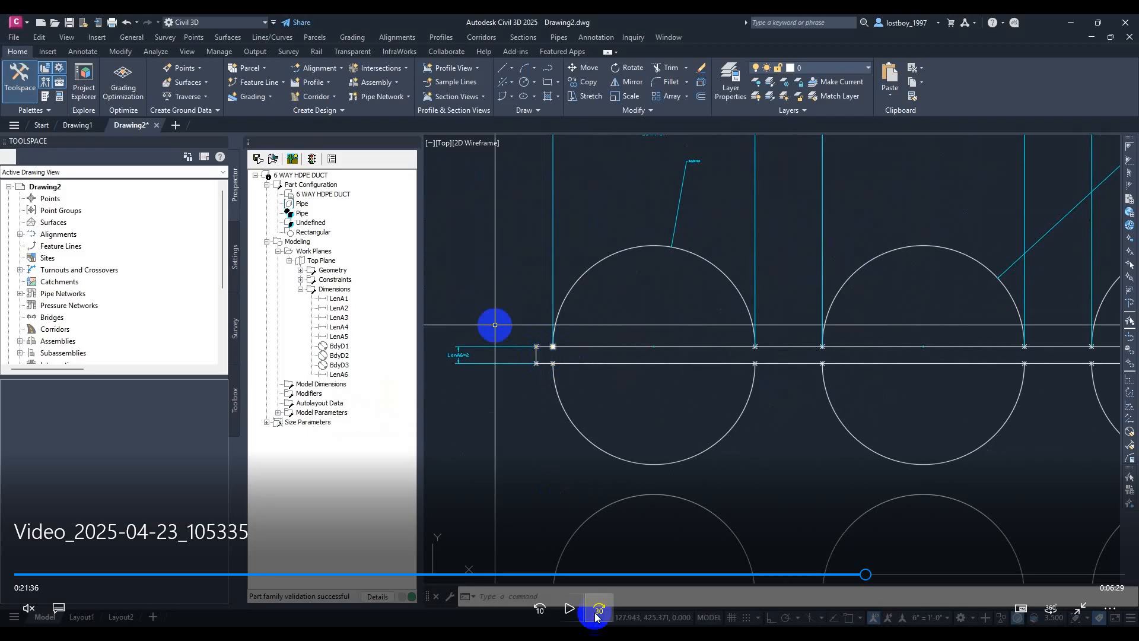
{"action": "left_click", "coordinate": [540, 609]}
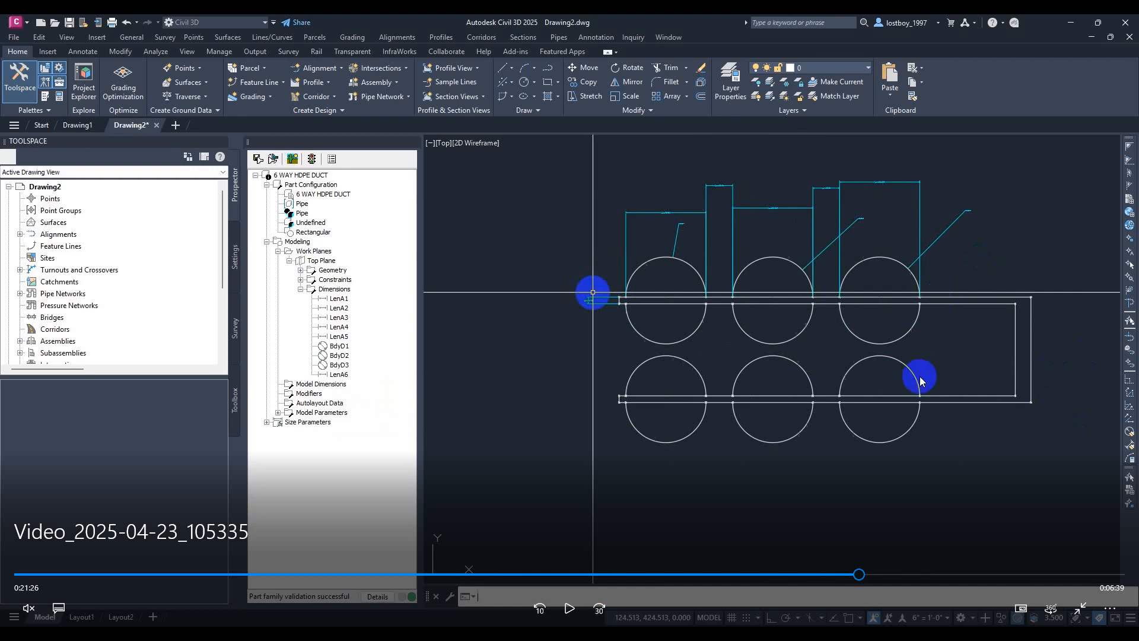
{"action": "left_click", "coordinate": [570, 608]}
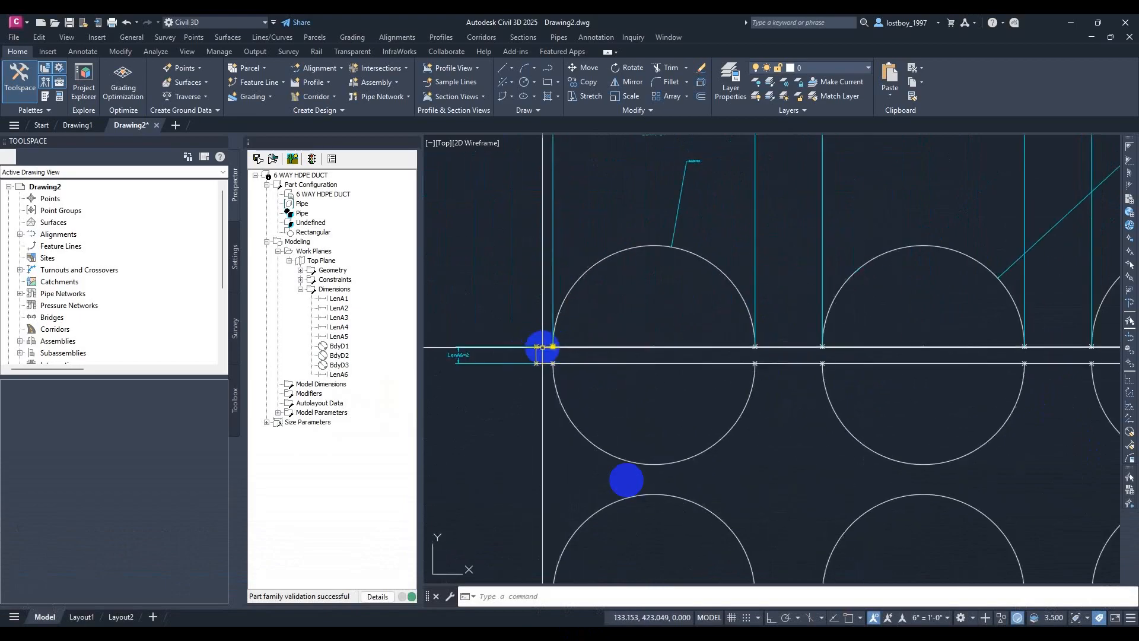
Apply an equal distance constraint on the Top Plane between the upper bar's left-edge thickness and the gap from the right duct to the inner connector line
{"action": "right_click", "coordinate": [322, 261]}
{"action": "mouse_move", "coordinate": [376, 363]}
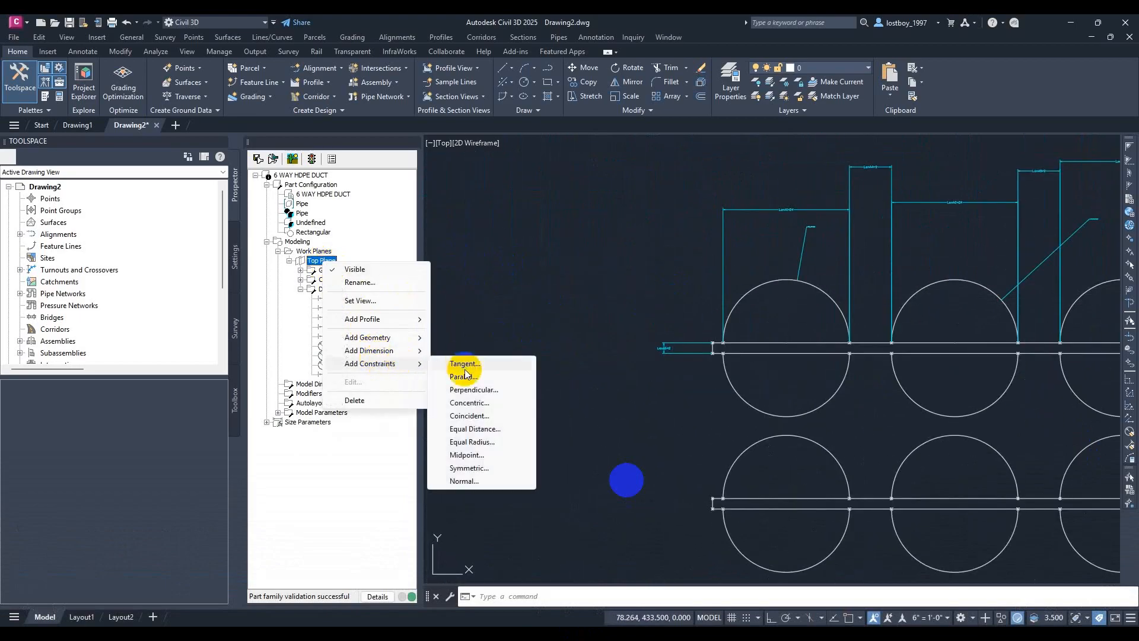
{"action": "left_click", "coordinate": [480, 431]}
{"action": "scroll", "coordinate": [656, 362], "scroll_direction": "up", "scroll_amount": 5}
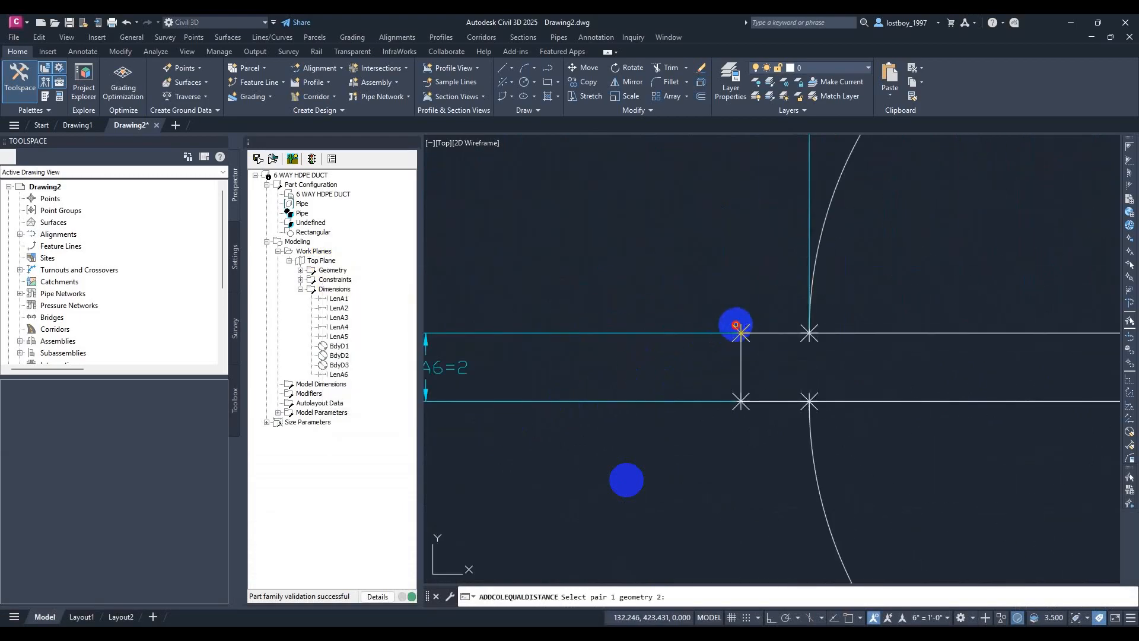
{"action": "middle_click_drag", "start_coordinate": [725, 428], "coordinate": [777, 424]}
{"action": "left_click", "coordinate": [794, 397]}
{"action": "scroll", "coordinate": [811, 433], "scroll_direction": "down", "scroll_amount": 5}
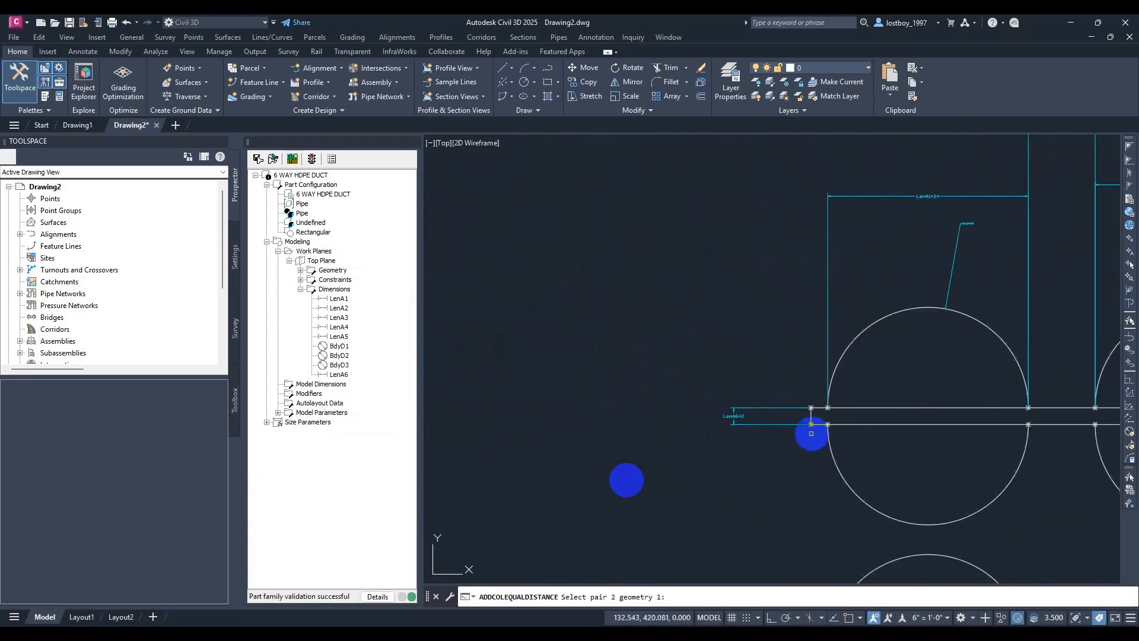
{"action": "scroll", "coordinate": [788, 389], "scroll_direction": "up", "scroll_amount": 7}
{"action": "scroll", "coordinate": [818, 401], "scroll_direction": "up", "scroll_amount": 2}
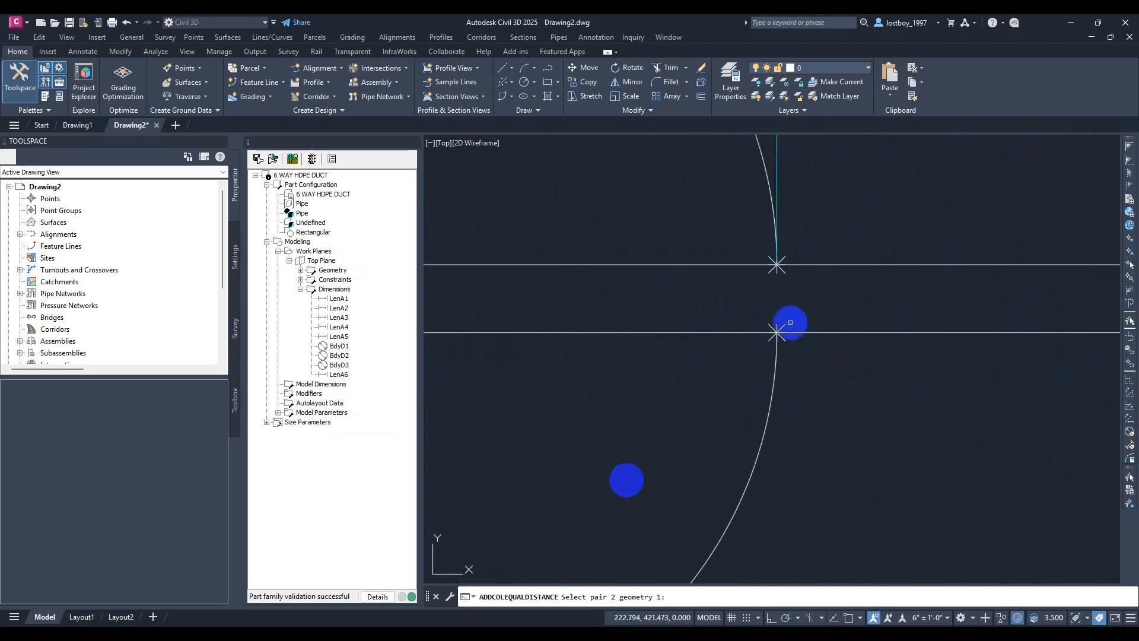
{"action": "left_click", "coordinate": [784, 325]}
{"action": "mouse_move", "coordinate": [783, 325]}
{"action": "middle_mouse_down"}
{"action": "mouse_move", "coordinate": [661, 389]}
{"action": "mouse_move", "coordinate": [747, 415]}
{"action": "mouse_move", "coordinate": [711, 403]}
{"action": "mouse_move", "coordinate": [748, 392]}
{"action": "middle_mouse_up"}
{"action": "left_click", "coordinate": [690, 386]}
{"action": "scroll", "coordinate": [729, 396], "scroll_direction": "down", "scroll_amount": 7}
{"action": "scroll", "coordinate": [672, 392], "scroll_direction": "up", "scroll_amount": 2}
{"action": "scroll", "coordinate": [748, 392], "scroll_direction": "down", "scroll_amount": 4}
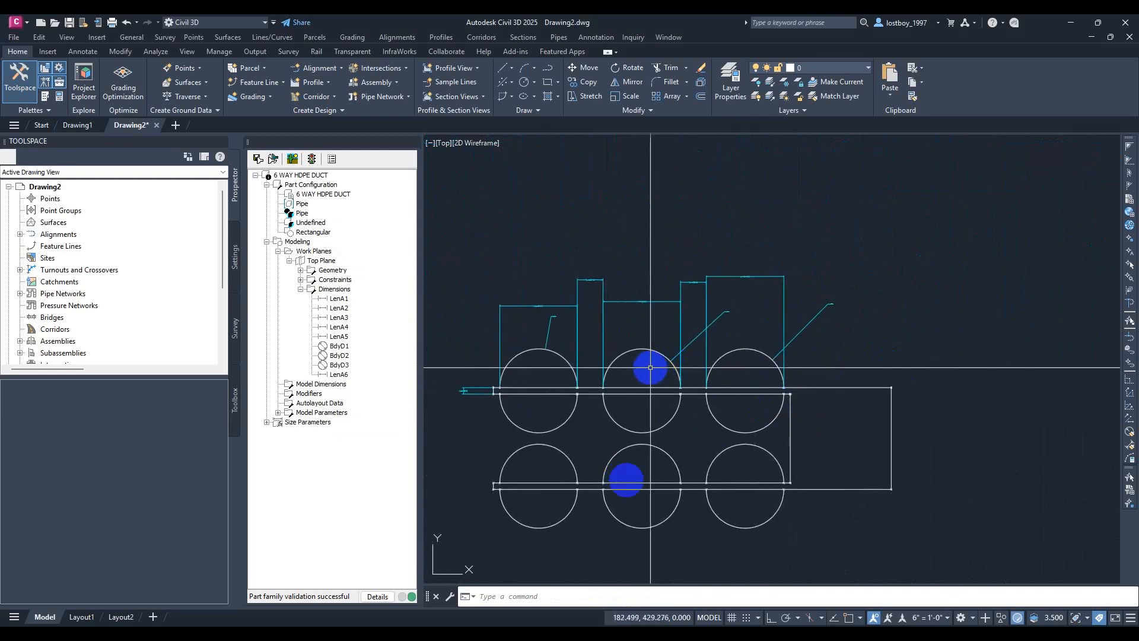
Add a distance dimension on the Top Plane from the upper-right duct arc's right endpoint to the connector's outer upper corner, placed above the bar
{"action": "right_click", "coordinate": [322, 263]}
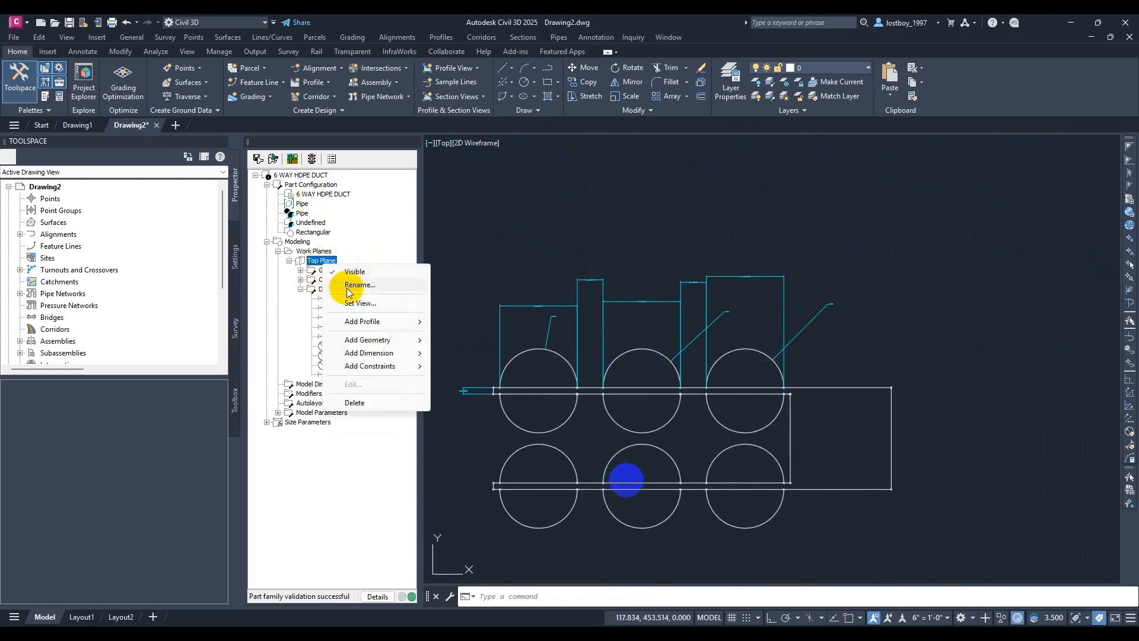
{"action": "mouse_move", "coordinate": [374, 353]}
{"action": "left_click", "coordinate": [468, 354]}
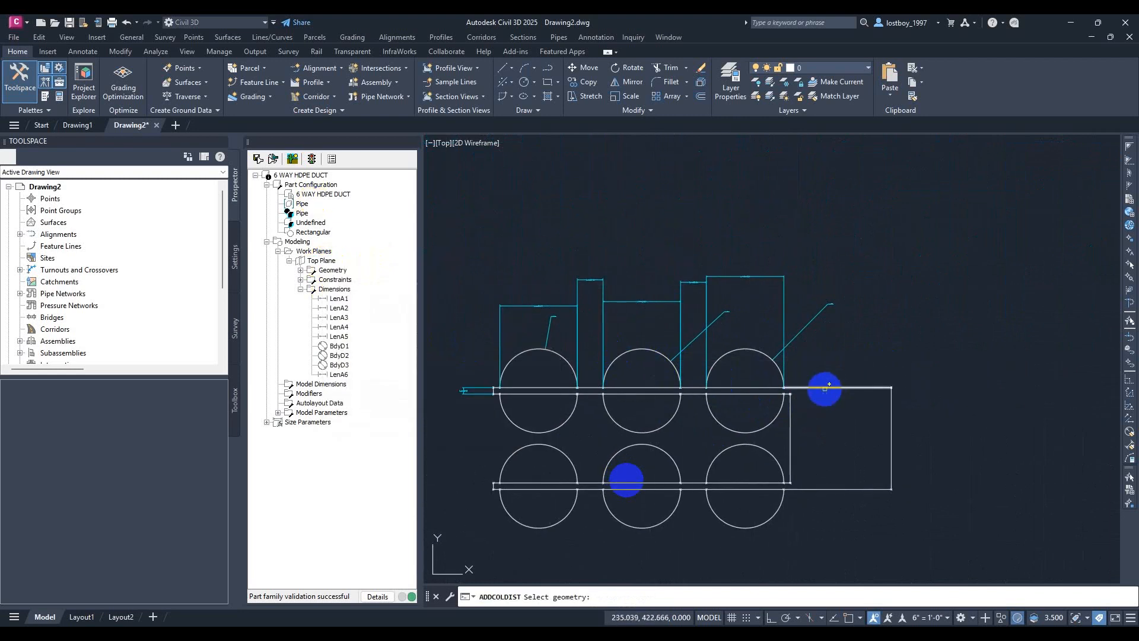
{"action": "scroll", "coordinate": [826, 389], "scroll_direction": "up", "scroll_amount": 8}
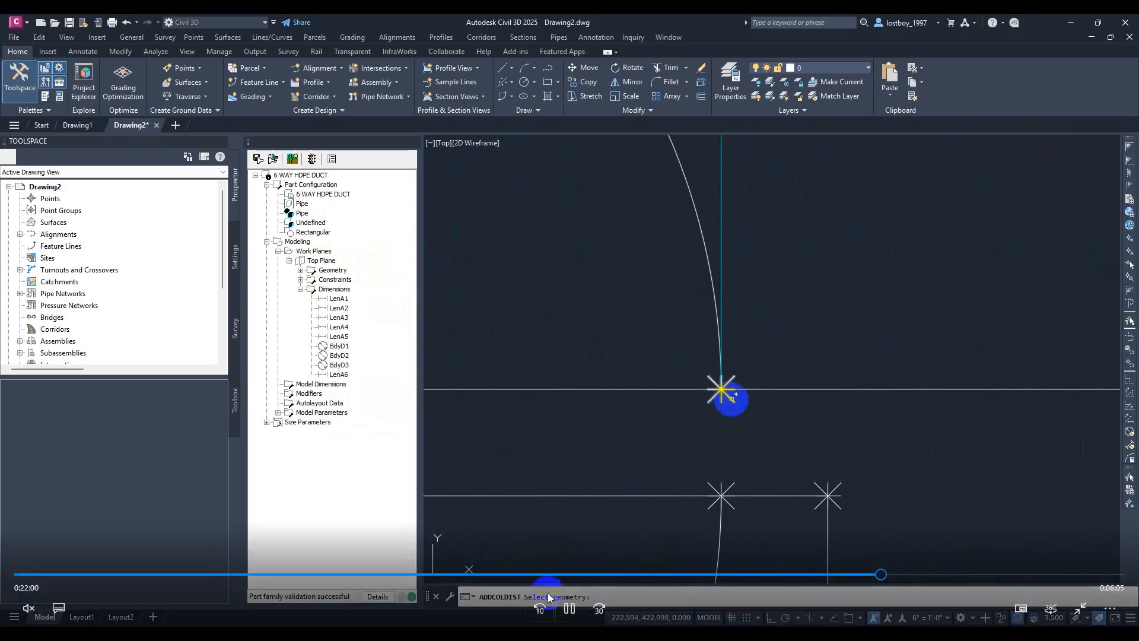
{"action": "left_click", "coordinate": [569, 609]}
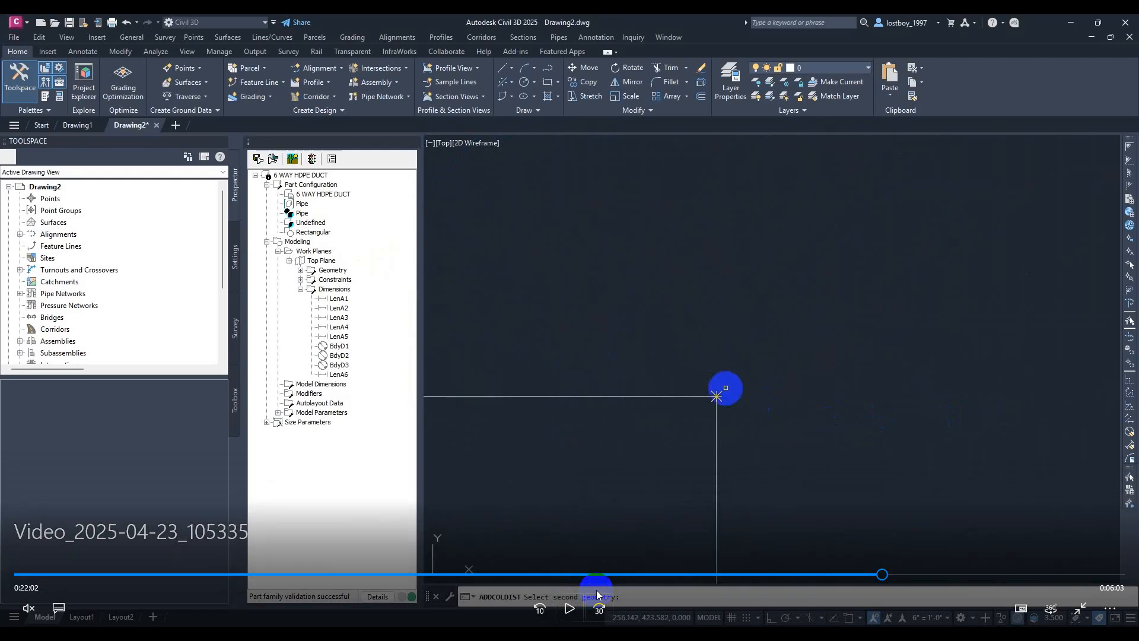
{"action": "left_click", "coordinate": [569, 609]}
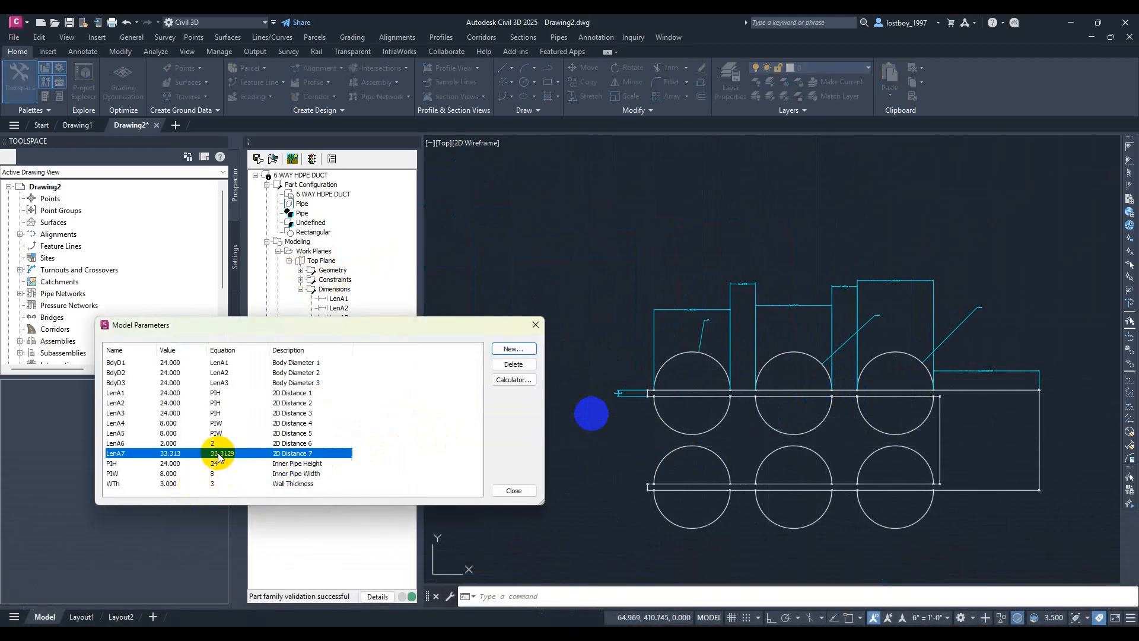
Set the model parameter equations of LenA6 to WTH and LenA7 to WTH+1, and close the model parameters
{"action": "left_click", "coordinate": [222, 443]}
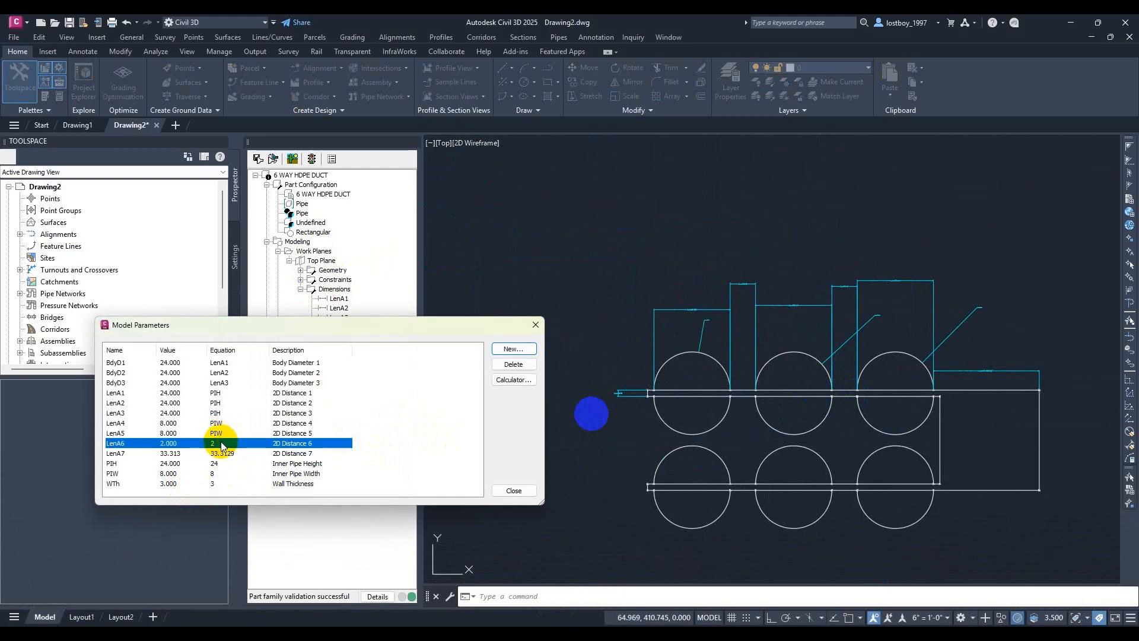
{"action": "left_click", "coordinate": [225, 444]}
{"action": "type", "text": "W"}
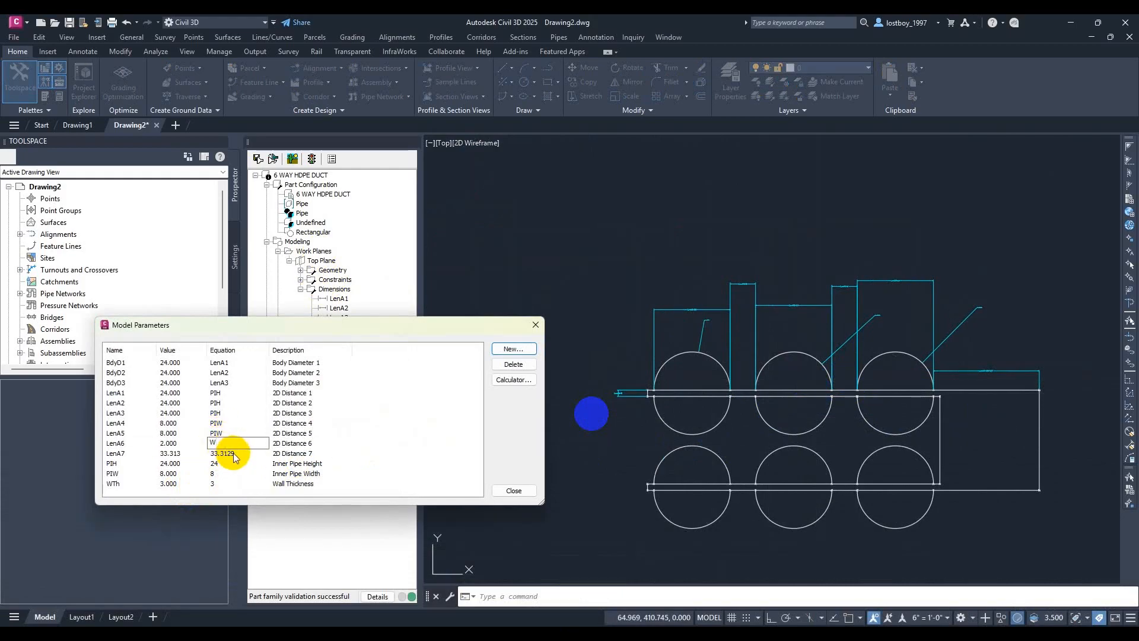
{"action": "type", "text": "TH"}
{"action": "left_click", "coordinate": [229, 455]}
{"action": "left_click", "coordinate": [229, 455]}
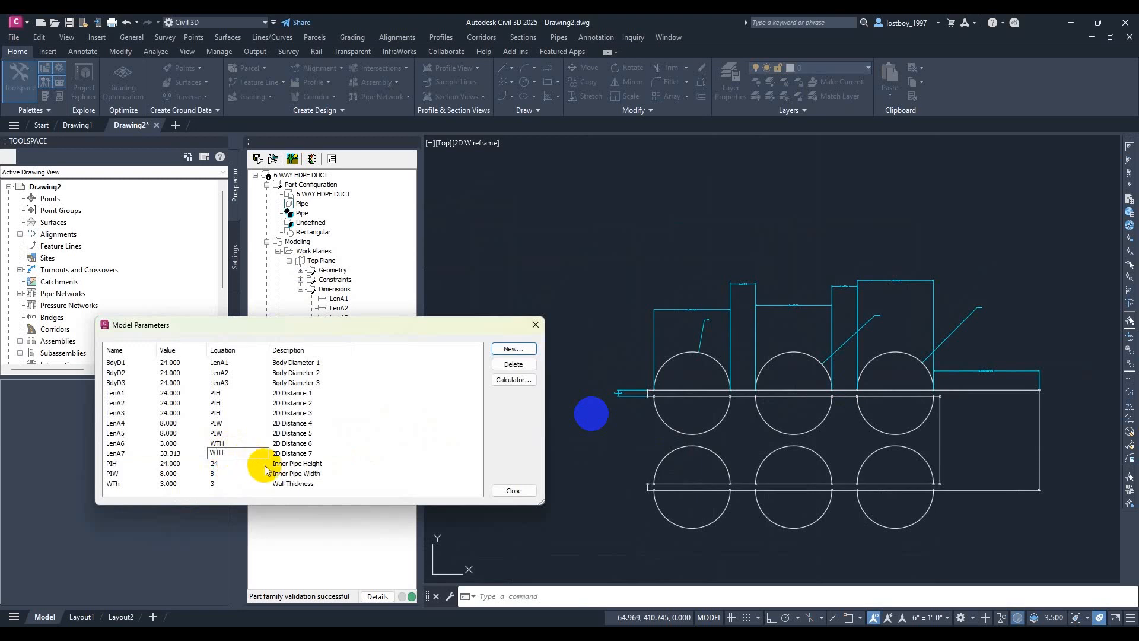
{"action": "type", "text": "WTH+1"}
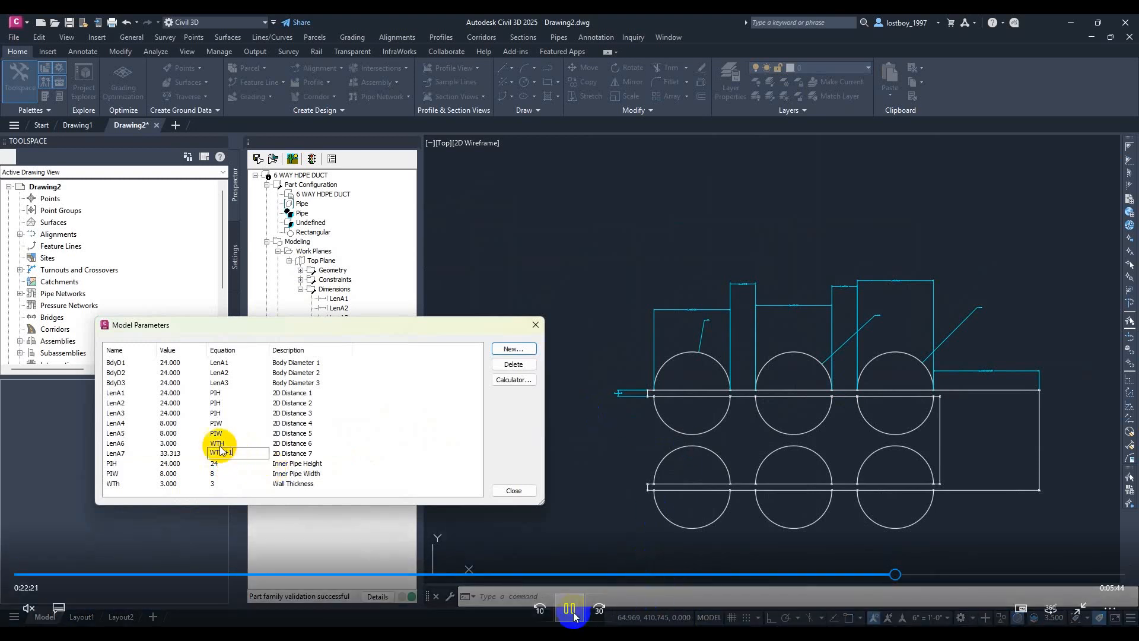
{"action": "left_click", "coordinate": [575, 609]}
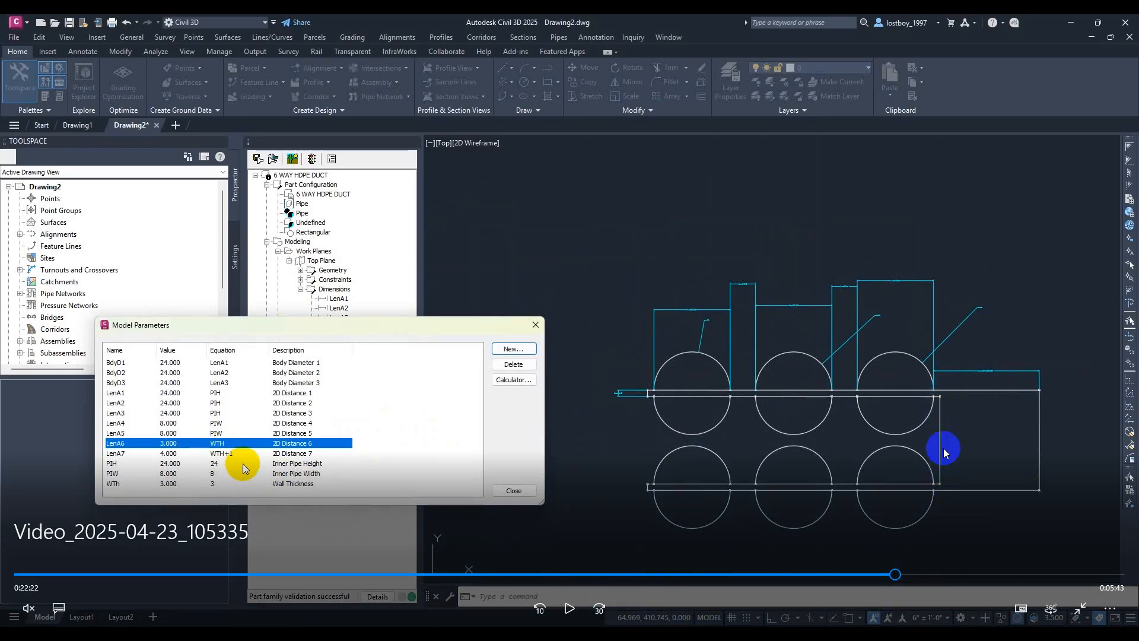
{"action": "left_click", "coordinate": [569, 608]}
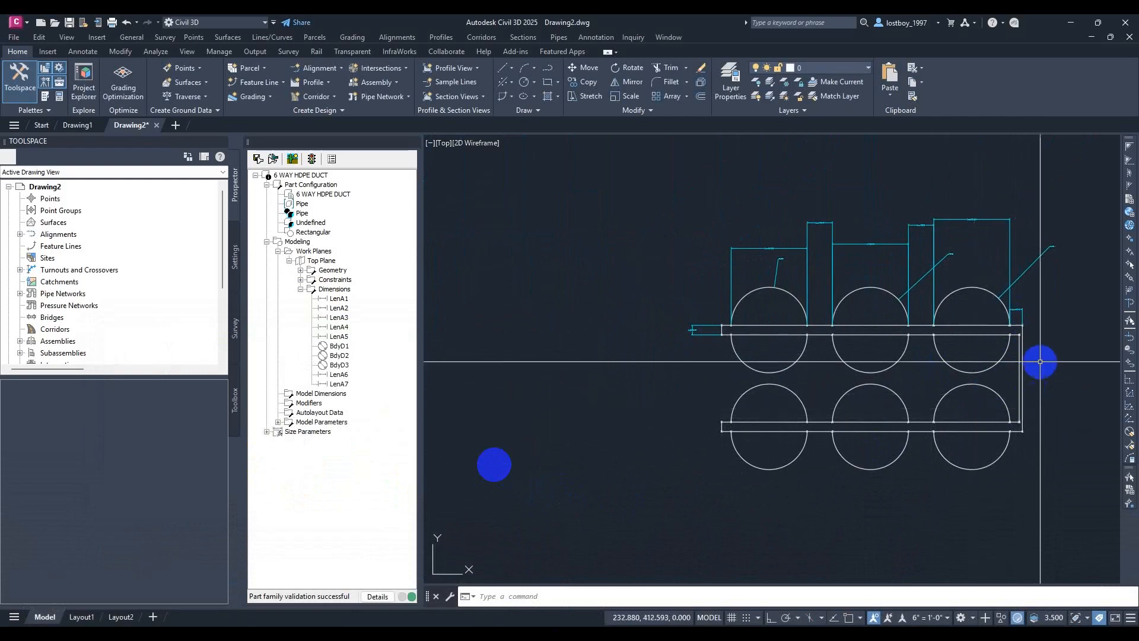
Add a distance dimension on the Top Plane between the inner connector line's upper and lower corners, placed to the right of the profile
{"action": "right_click", "coordinate": [325, 261]}
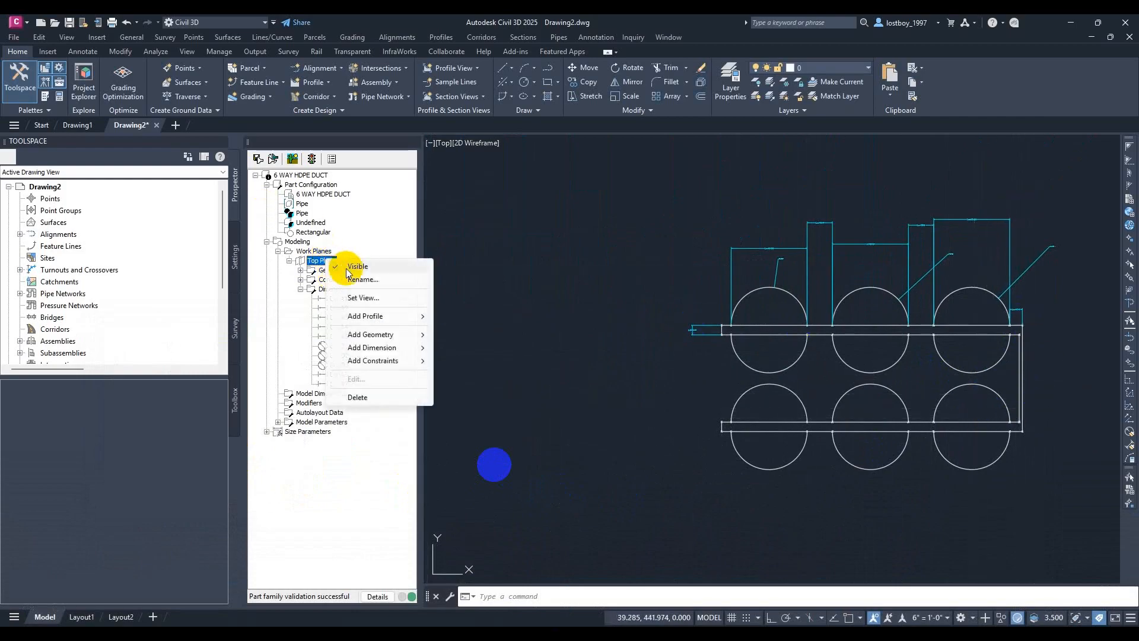
{"action": "mouse_move", "coordinate": [385, 358]}
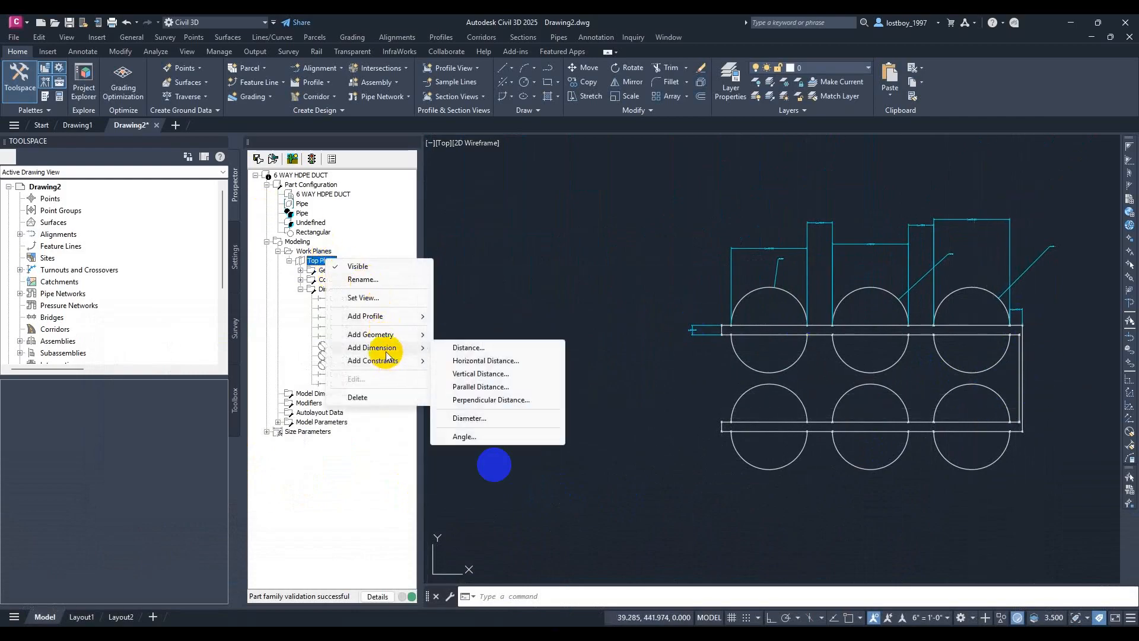
{"action": "left_click", "coordinate": [446, 348]}
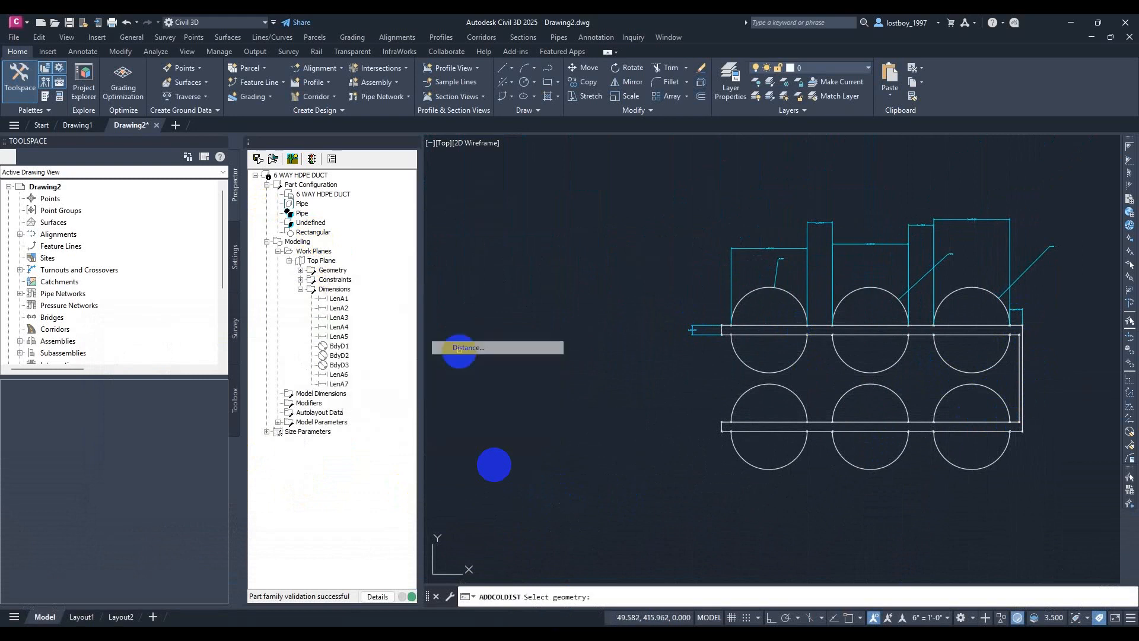
{"action": "scroll", "coordinate": [1006, 339], "scroll_direction": "up", "scroll_amount": 5}
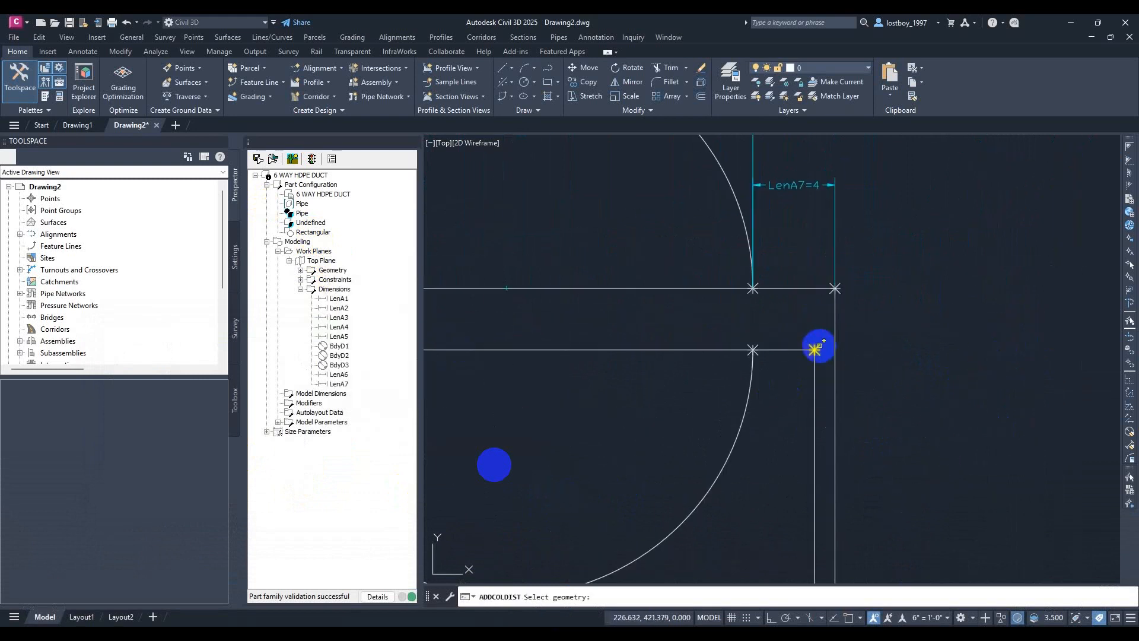
{"action": "left_click", "coordinate": [818, 349]}
{"action": "scroll", "coordinate": [807, 341], "scroll_direction": "down", "scroll_amount": 3}
{"action": "scroll", "coordinate": [801, 415], "scroll_direction": "up", "scroll_amount": 4}
{"action": "scroll", "coordinate": [829, 424], "scroll_direction": "up", "scroll_amount": 2}
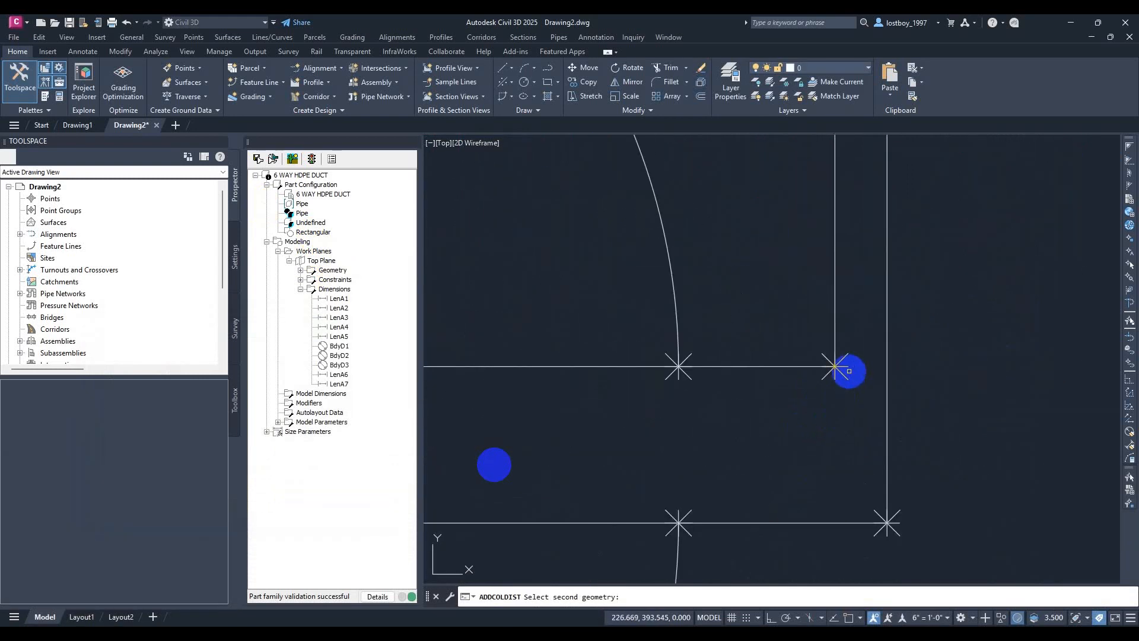
{"action": "left_click", "coordinate": [835, 367]}
{"action": "scroll", "coordinate": [780, 323], "scroll_direction": "down", "scroll_amount": 8}
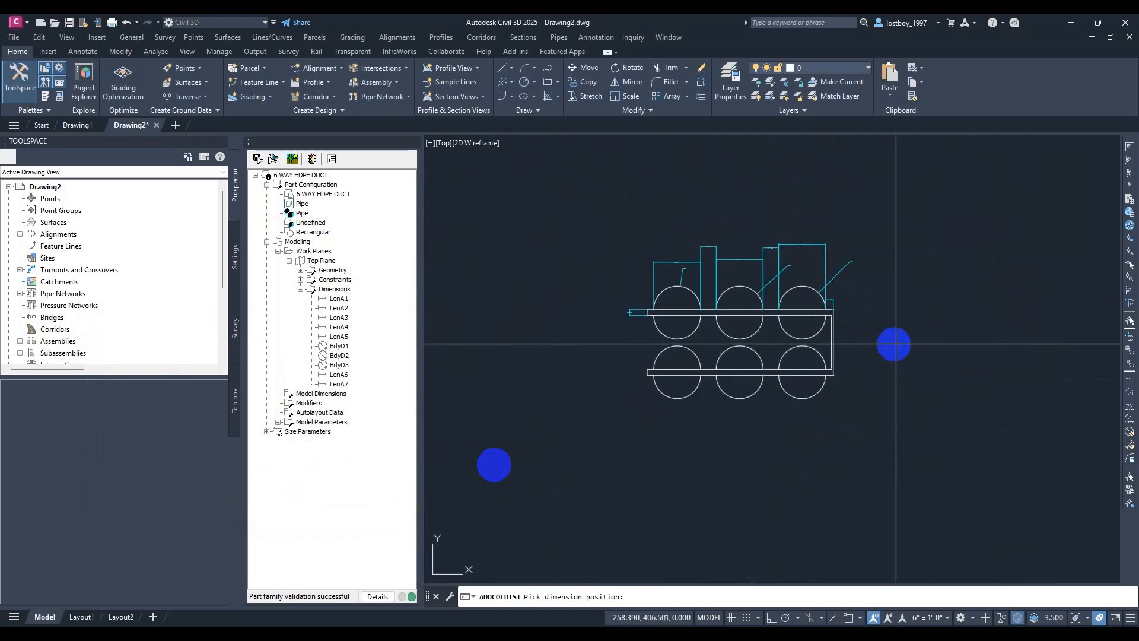
{"action": "left_click", "coordinate": [900, 340]}
{"action": "scroll", "coordinate": [878, 344], "scroll_direction": "up", "scroll_amount": 6}
{"action": "middle_click_drag", "start_coordinate": [860, 350], "coordinate": [764, 307]}
{"action": "scroll", "coordinate": [874, 305], "scroll_direction": "up", "scroll_amount": 4}
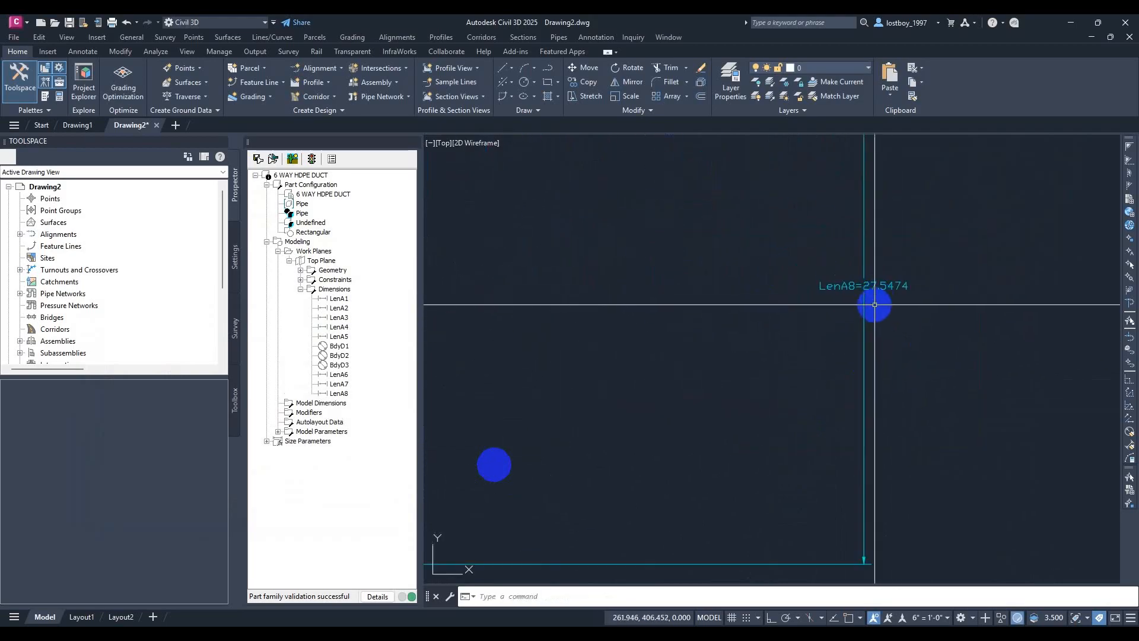
{"action": "scroll", "coordinate": [874, 305], "scroll_direction": "down", "scroll_amount": 6}
{"action": "mouse_move", "coordinate": [855, 305]}
{"action": "middle_mouse_down"}
{"action": "mouse_move", "coordinate": [824, 307]}
{"action": "mouse_move", "coordinate": [865, 306]}
{"action": "middle_mouse_up"}
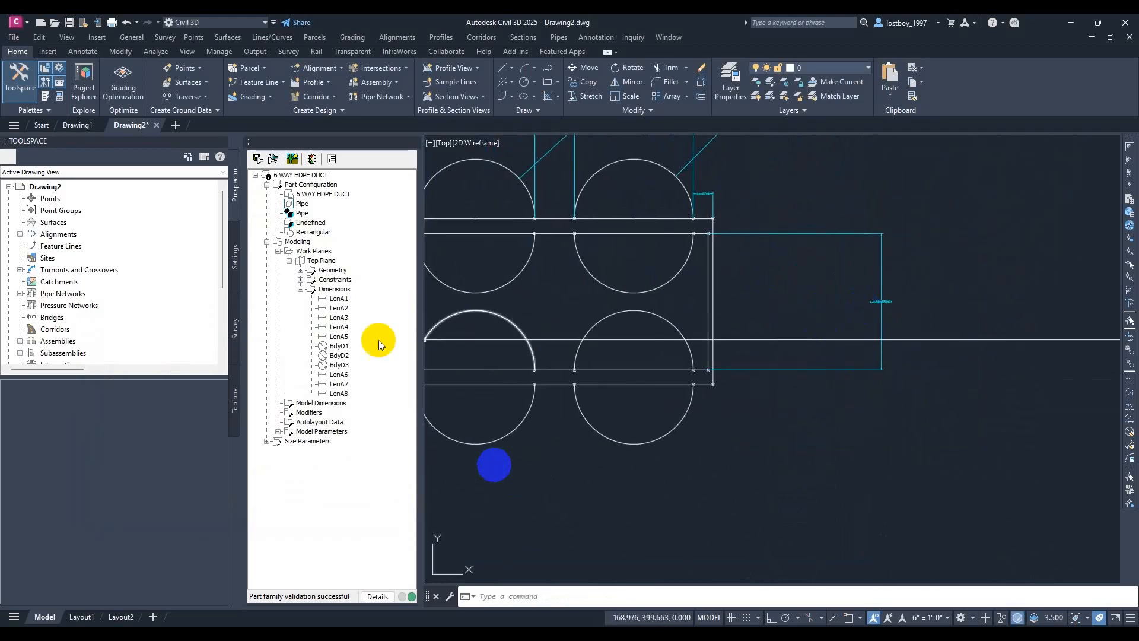
Set the equation of model parameter LenA8 to PIH+50 with the Equation Assistant and close the model parameters
{"action": "right_click", "coordinate": [342, 394]}
{"action": "double_click", "coordinate": [330, 432]}
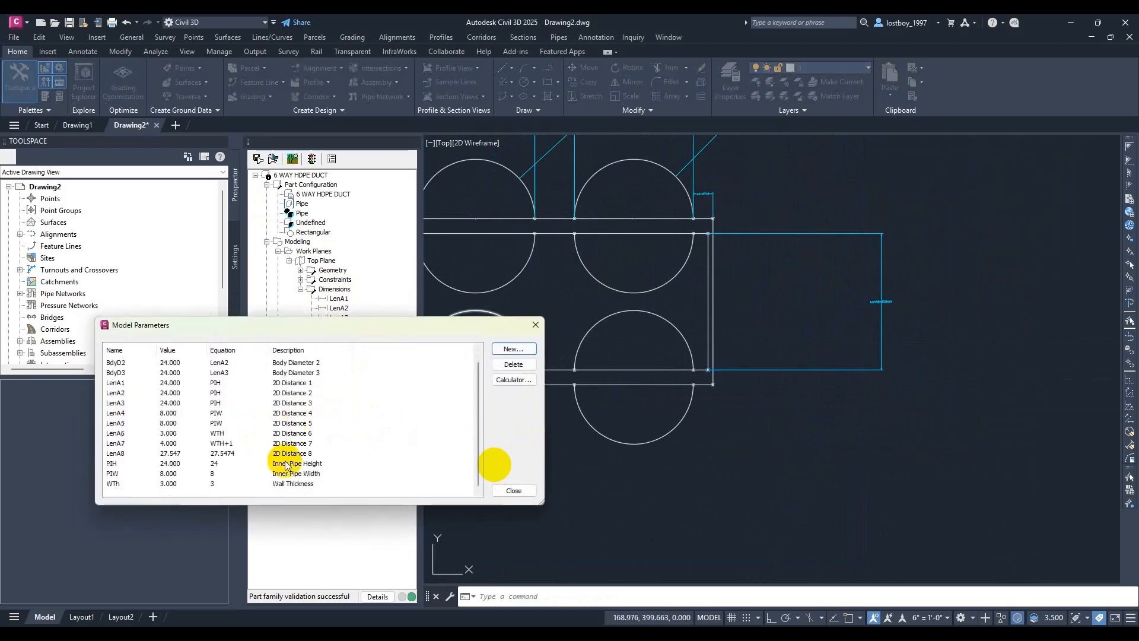
{"action": "left_click", "coordinate": [226, 455]}
{"action": "left_click", "coordinate": [514, 379]}
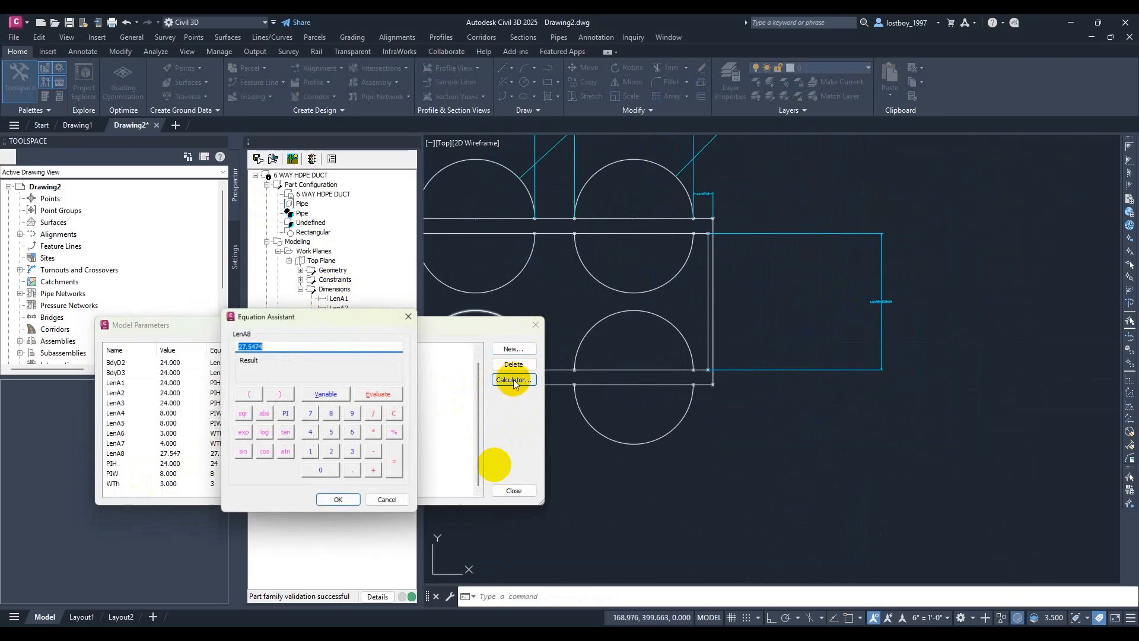
{"action": "left_click", "coordinate": [339, 394]}
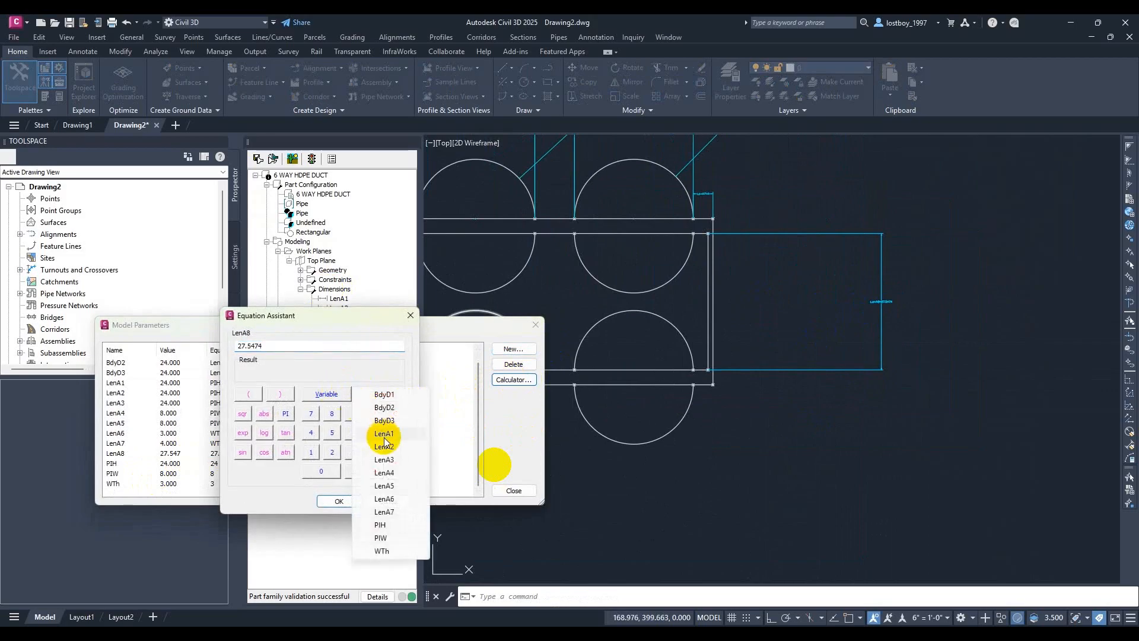
{"action": "left_click", "coordinate": [380, 525]}
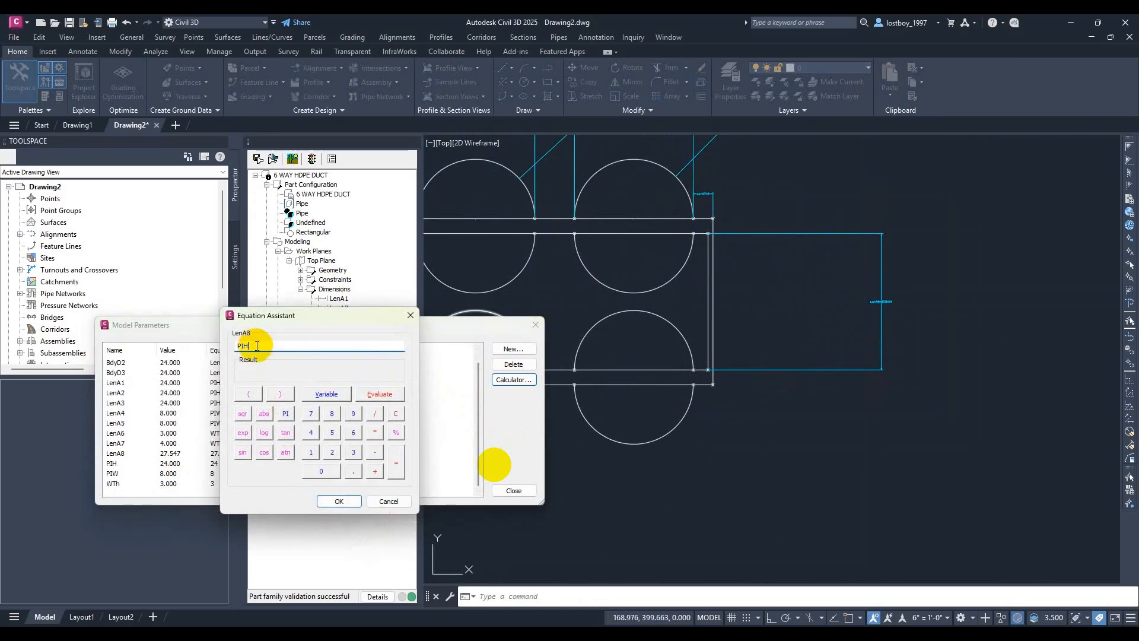
{"action": "left_click", "coordinate": [336, 502]}
{"action": "left_click", "coordinate": [514, 490]}
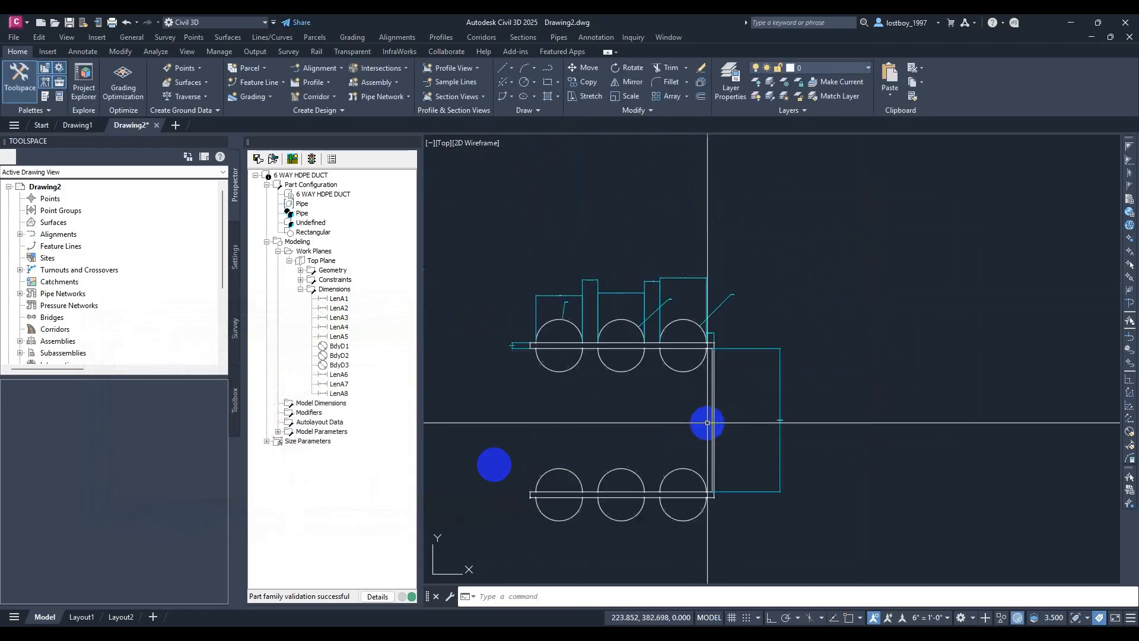
Set the model parameters PIH to 150 and PIW to 60, and close the model parameters
{"action": "scroll", "coordinate": [689, 429], "scroll_direction": "down", "scroll_amount": 1}
{"action": "mouse_move", "coordinate": [690, 429]}
{"action": "middle_mouse_down"}
{"action": "mouse_move", "coordinate": [710, 371]}
{"action": "mouse_move", "coordinate": [691, 355]}
{"action": "mouse_move", "coordinate": [767, 349]}
{"action": "middle_mouse_up"}
{"action": "scroll", "coordinate": [706, 370], "scroll_direction": "up", "scroll_amount": 2}
{"action": "scroll", "coordinate": [652, 348], "scroll_direction": "down", "scroll_amount": 1}
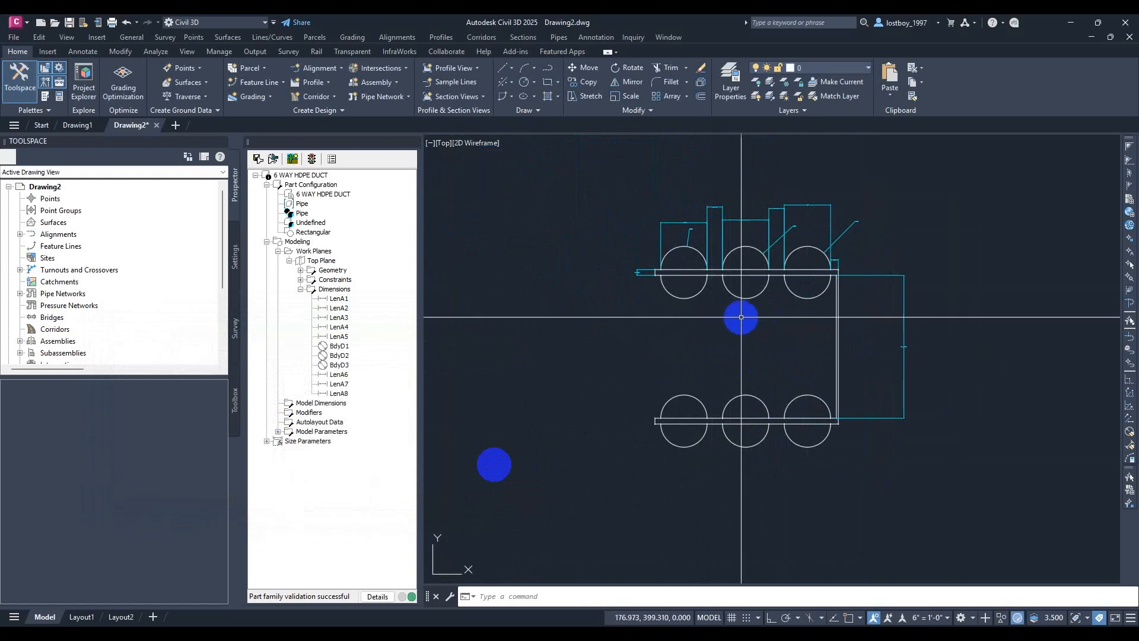
{"action": "right_click", "coordinate": [347, 438]}
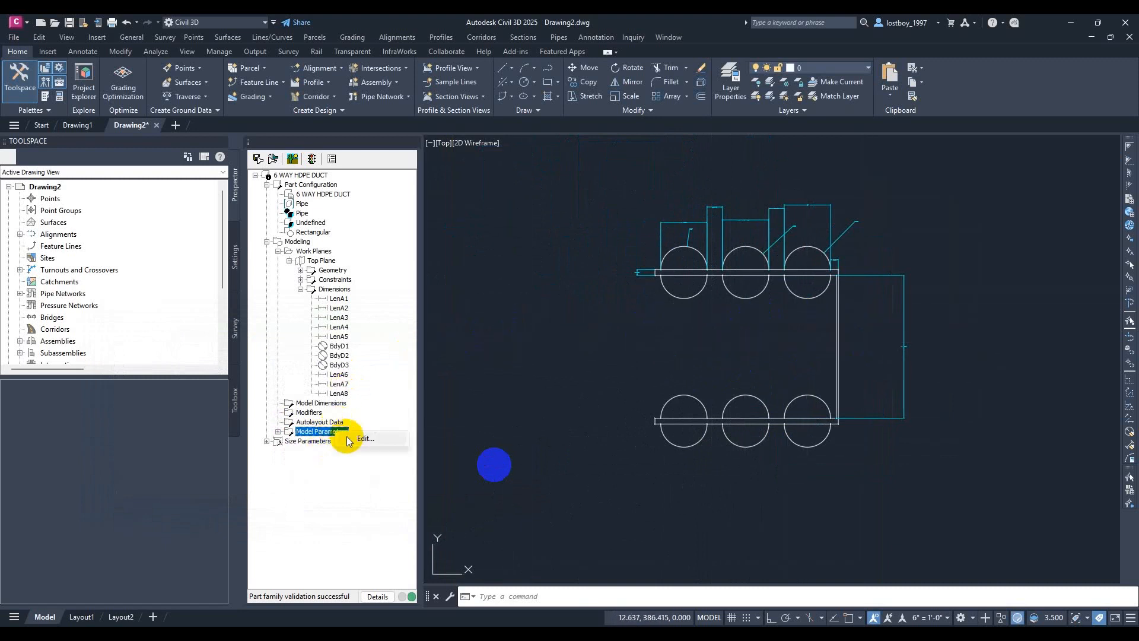
{"action": "left_click", "coordinate": [360, 437]}
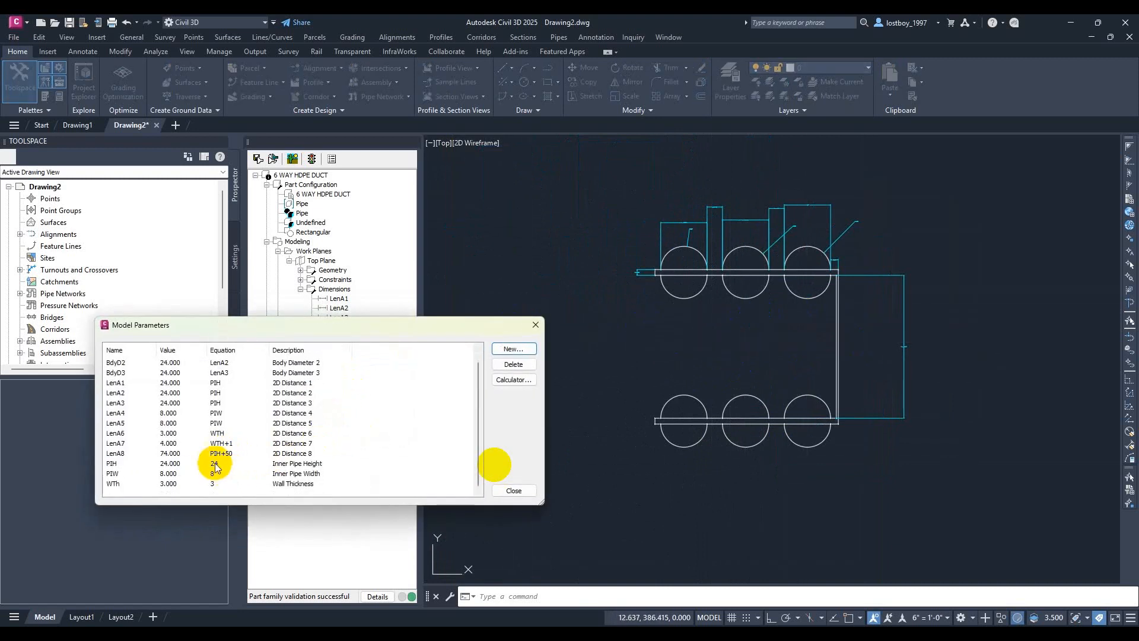
{"action": "left_click", "coordinate": [217, 466]}
{"action": "left_click", "coordinate": [219, 466]}
{"action": "type", "text": "15"}
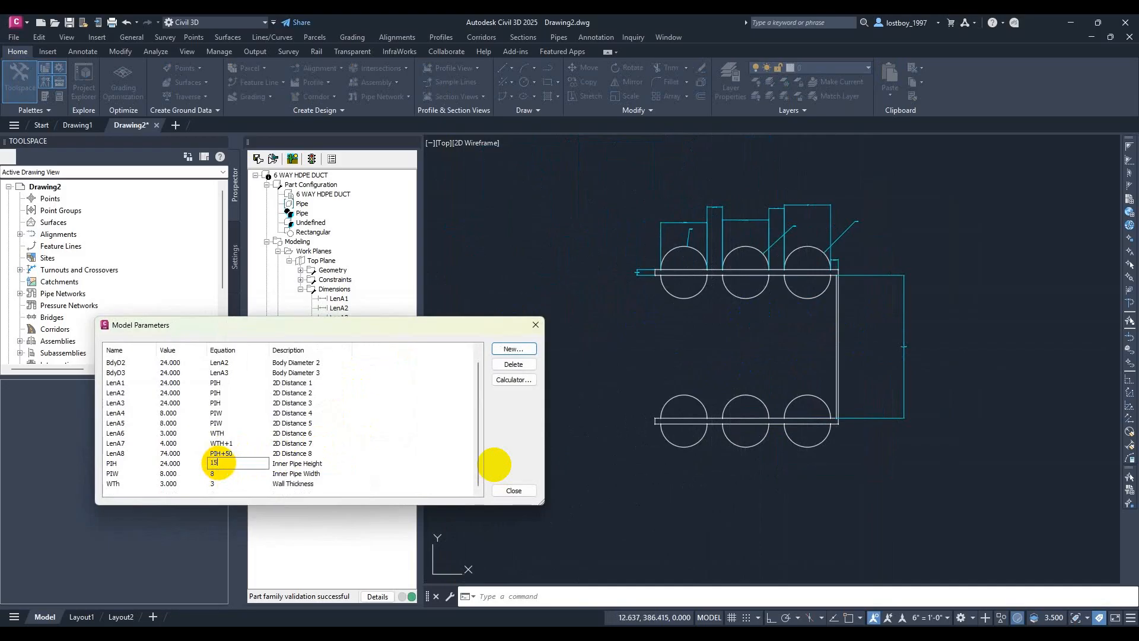
{"action": "type", "text": "0"}
{"action": "left_click", "coordinate": [212, 472]}
{"action": "left_click", "coordinate": [212, 472]}
{"action": "scroll", "coordinate": [222, 482], "scroll_direction": "down", "scroll_amount": 1}
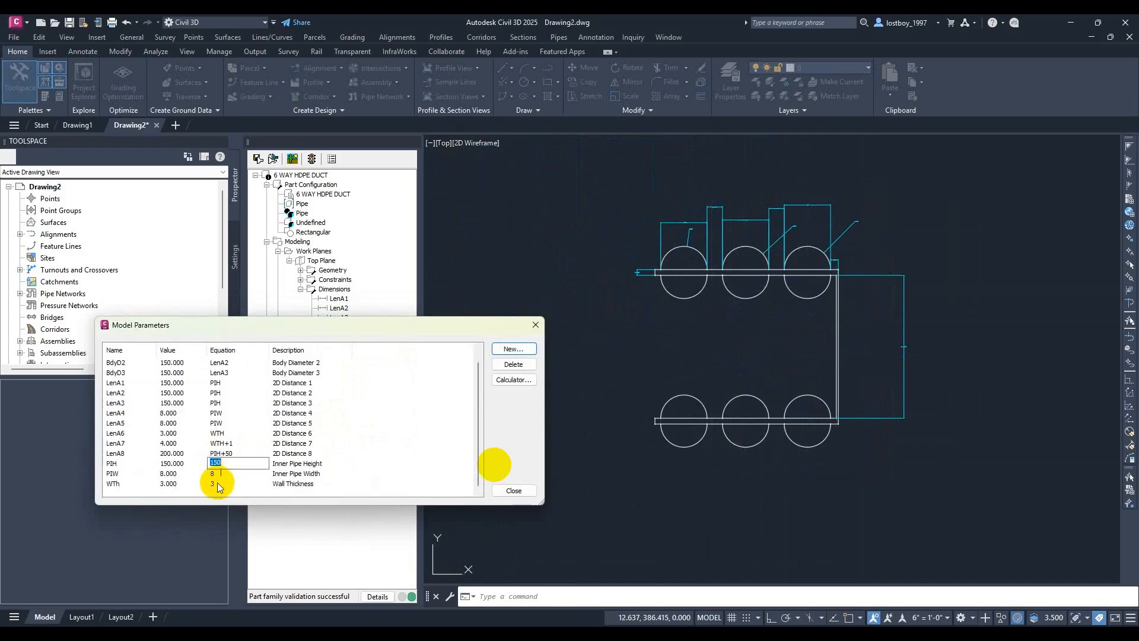
{"action": "left_click", "coordinate": [301, 443]}
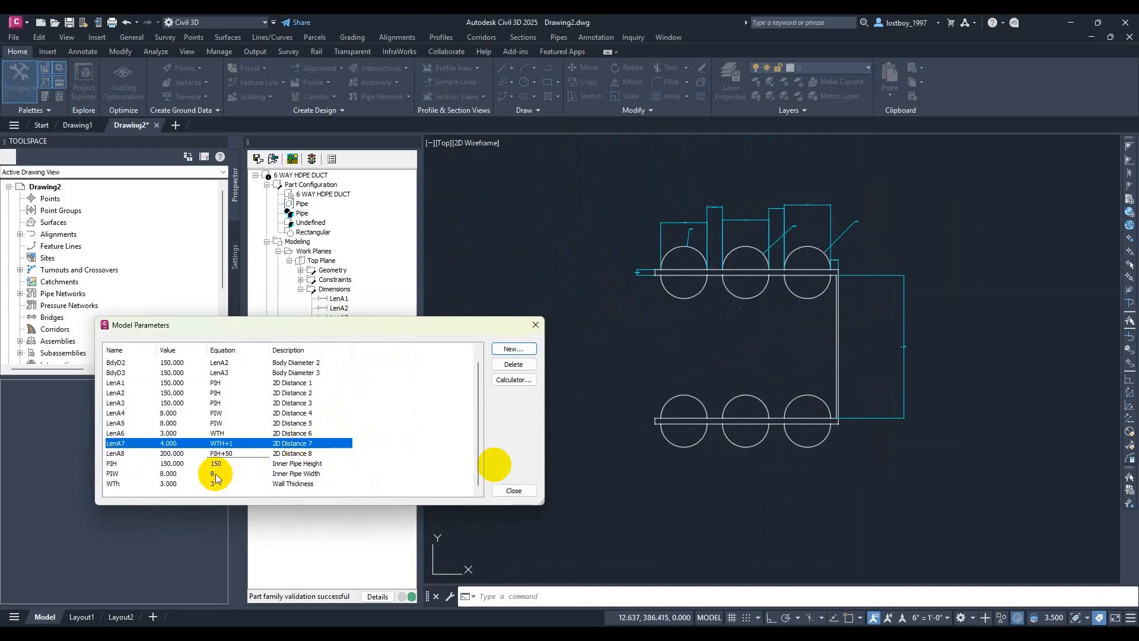
{"action": "left_click", "coordinate": [215, 473]}
{"action": "left_click", "coordinate": [228, 475]}
{"action": "type", "text": "60"}
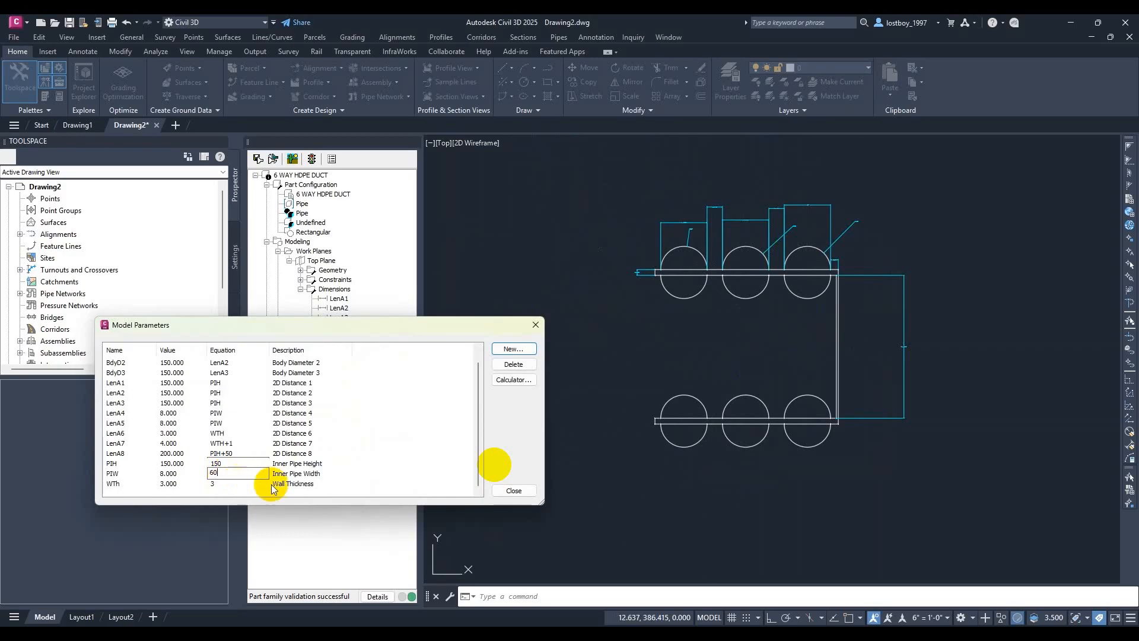
{"action": "left_click", "coordinate": [497, 491]}
Examine how the ducts, bars and dimensions of the profile respond to the new parameter values
{"action": "scroll", "coordinate": [812, 409], "scroll_direction": "down", "scroll_amount": 6}
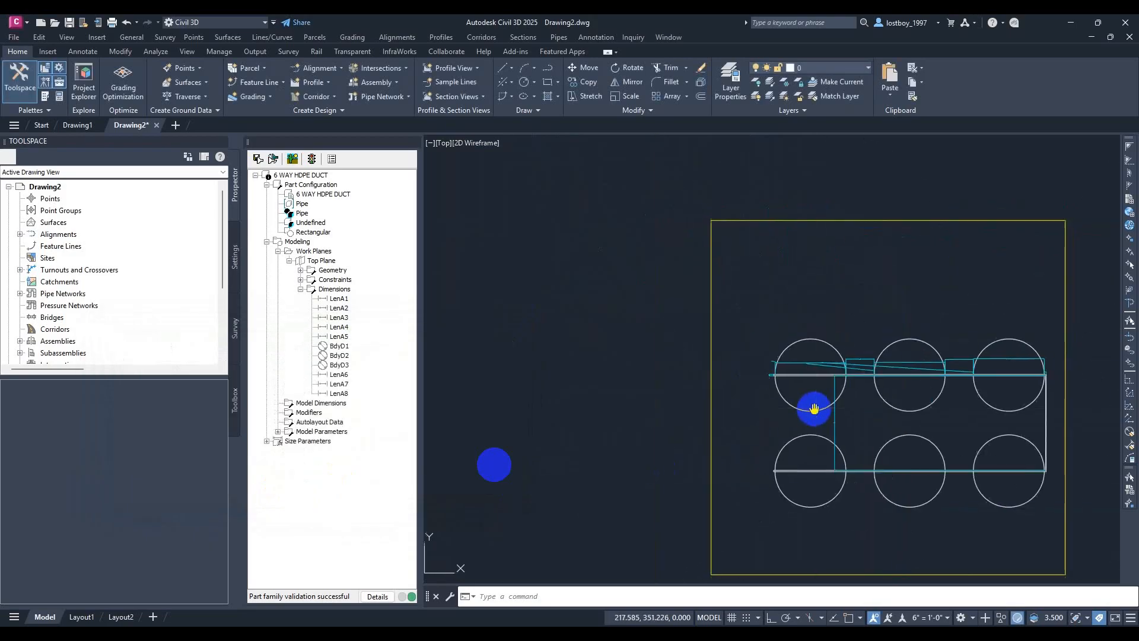
{"action": "middle_click_drag", "start_coordinate": [813, 410], "coordinate": [713, 360]}
{"action": "scroll", "coordinate": [691, 354], "scroll_direction": "up", "scroll_amount": 5}
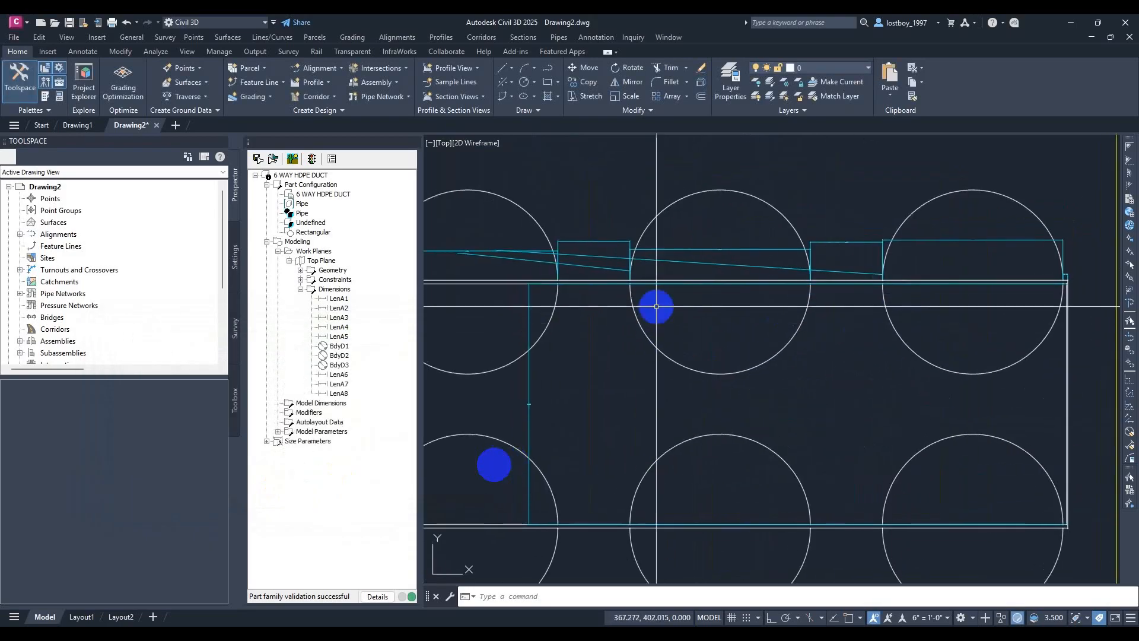
{"action": "scroll", "coordinate": [617, 279], "scroll_direction": "up", "scroll_amount": 3}
{"action": "middle_click_drag", "start_coordinate": [579, 255], "coordinate": [944, 296]}
{"action": "scroll", "coordinate": [928, 331], "scroll_direction": "down", "scroll_amount": 8}
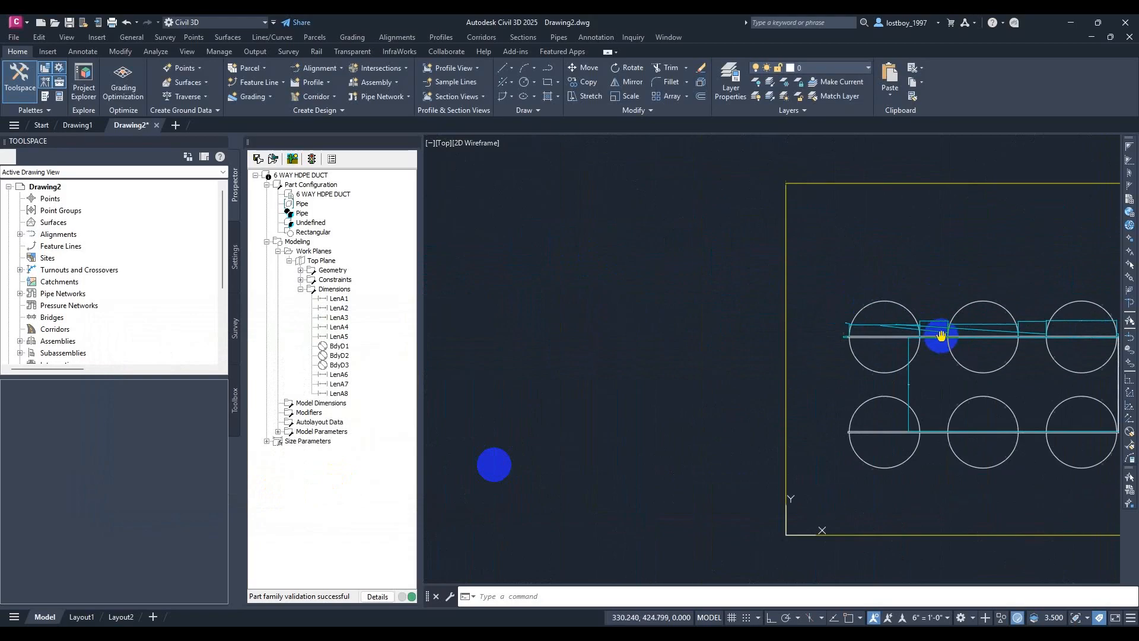
{"action": "mouse_move", "coordinate": [1046, 401]}
{"action": "middle_mouse_down"}
{"action": "mouse_move", "coordinate": [955, 333]}
{"action": "mouse_move", "coordinate": [873, 332]}
{"action": "mouse_move", "coordinate": [819, 352]}
{"action": "middle_mouse_up"}
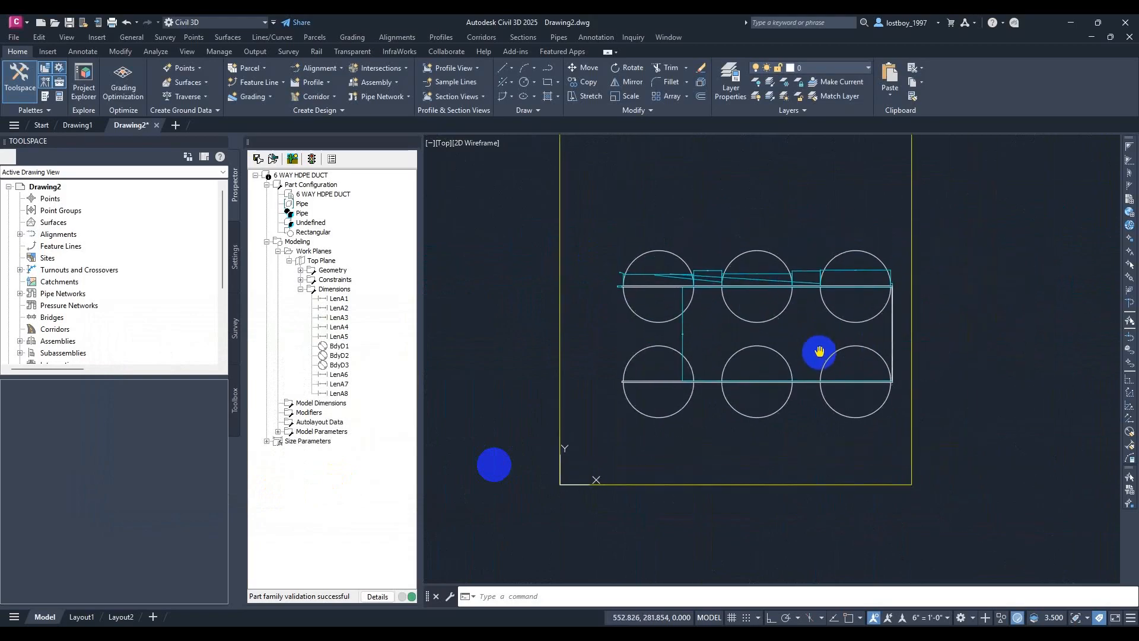
{"action": "scroll", "coordinate": [757, 338], "scroll_direction": "up", "scroll_amount": 4}
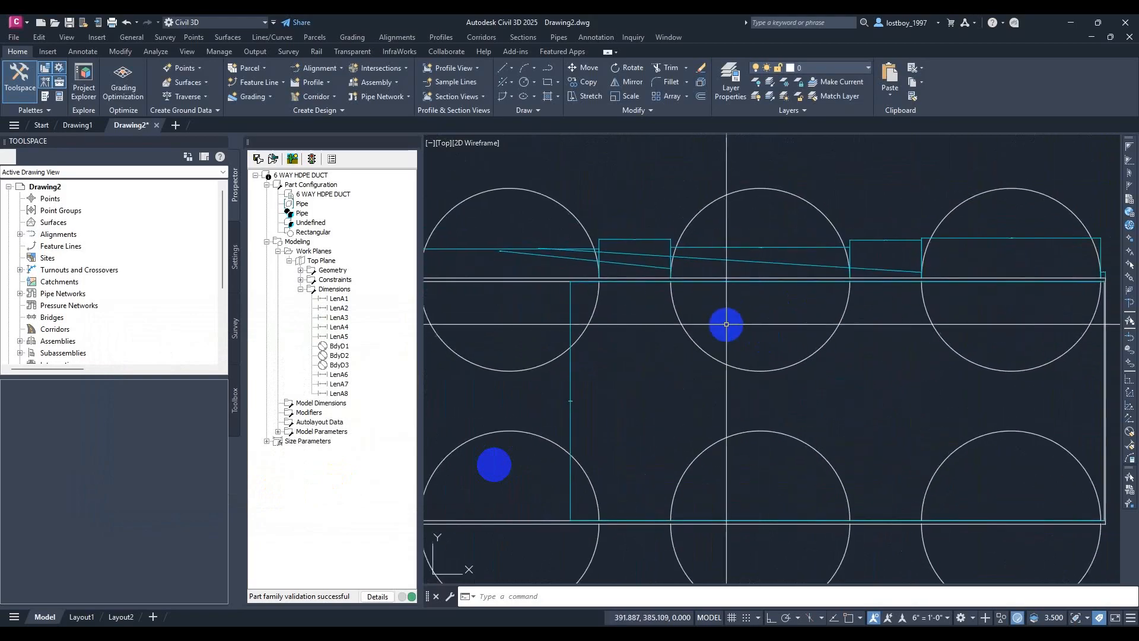
{"action": "scroll", "coordinate": [759, 344], "scroll_direction": "down", "scroll_amount": 4}
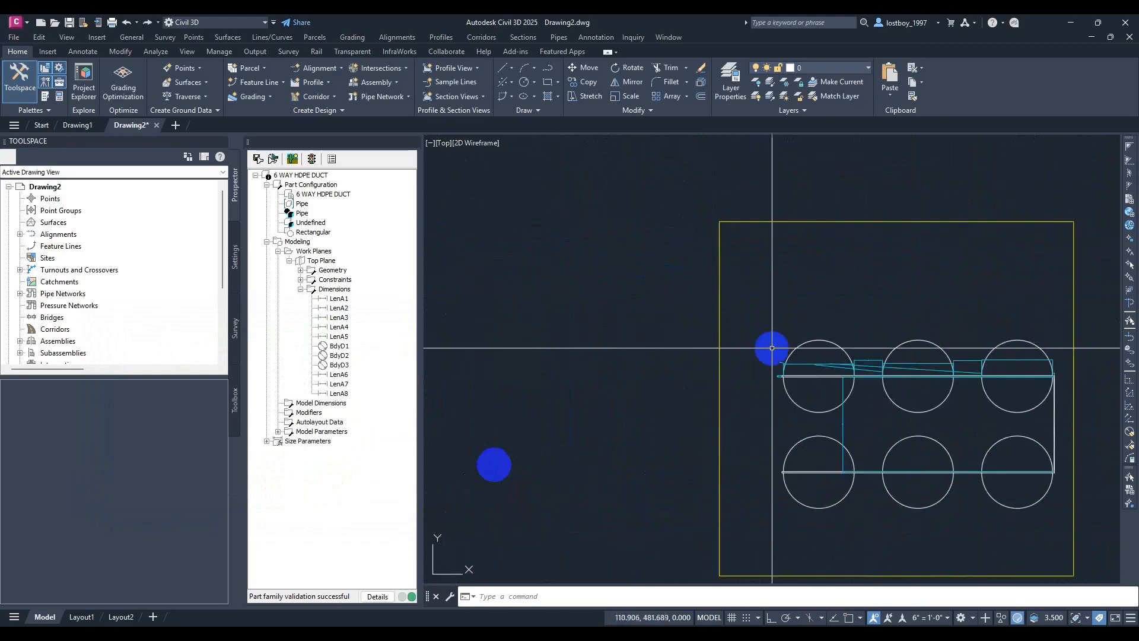
Undo the PIH and PIW changes and check the left end of the duct profile
{"action": "scroll", "coordinate": [789, 350], "scroll_direction": "up", "scroll_amount": 6}
{"action": "scroll", "coordinate": [771, 320], "scroll_direction": "down", "scroll_amount": 8}
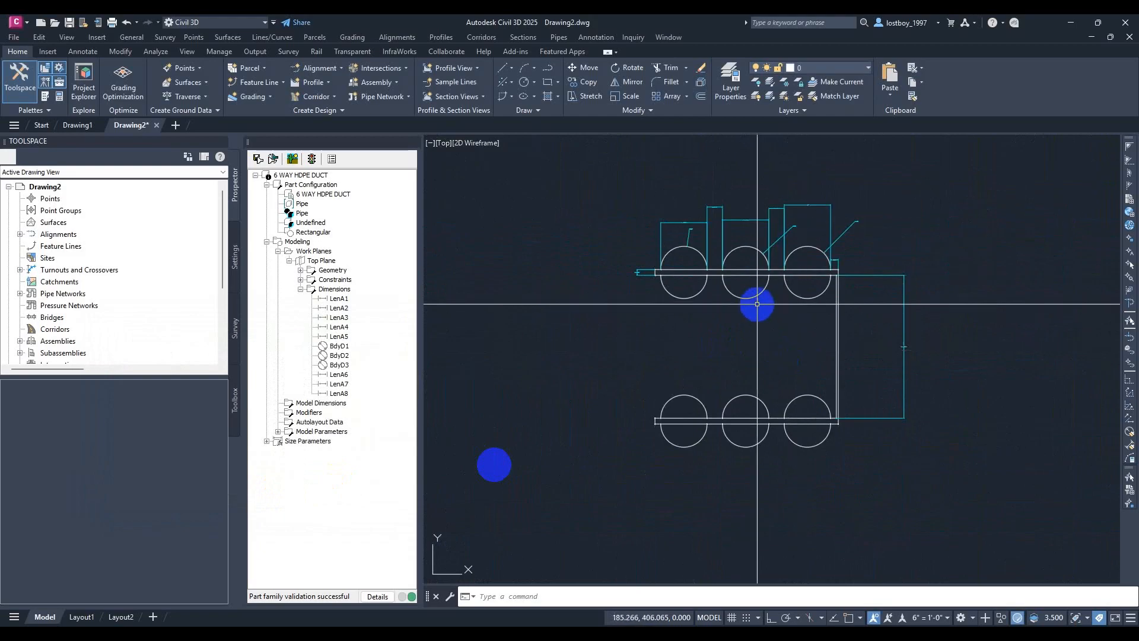
{"action": "scroll", "coordinate": [676, 309], "scroll_direction": "up", "scroll_amount": 5}
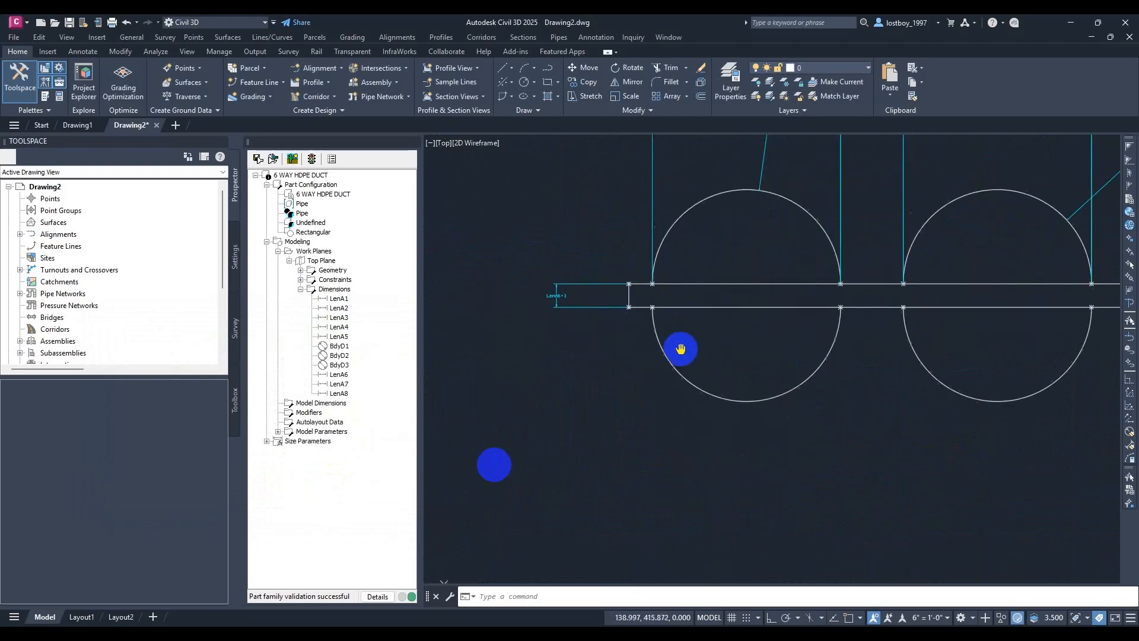
{"action": "middle_click_drag", "start_coordinate": [680, 349], "coordinate": [682, 373]}
{"action": "scroll", "coordinate": [702, 361], "scroll_direction": "down", "scroll_amount": 5}
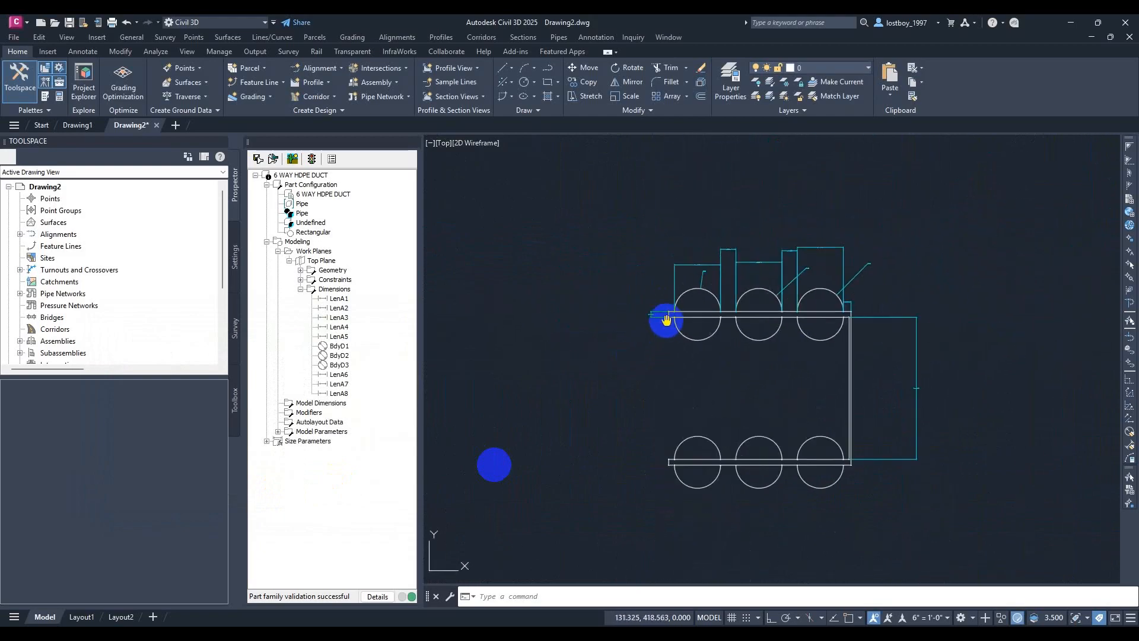
In the Top Plane geometry, turn off visibility of the upper bar's top line segments inside the three upper ducts
{"action": "left_click", "coordinate": [300, 289]}
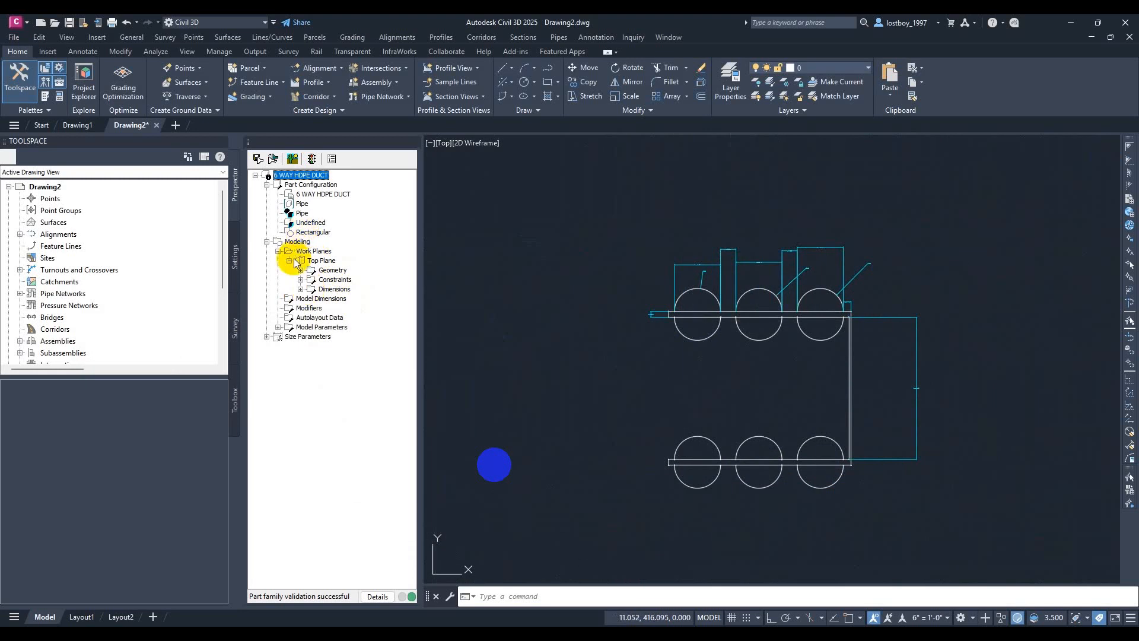
{"action": "left_click", "coordinate": [300, 270]}
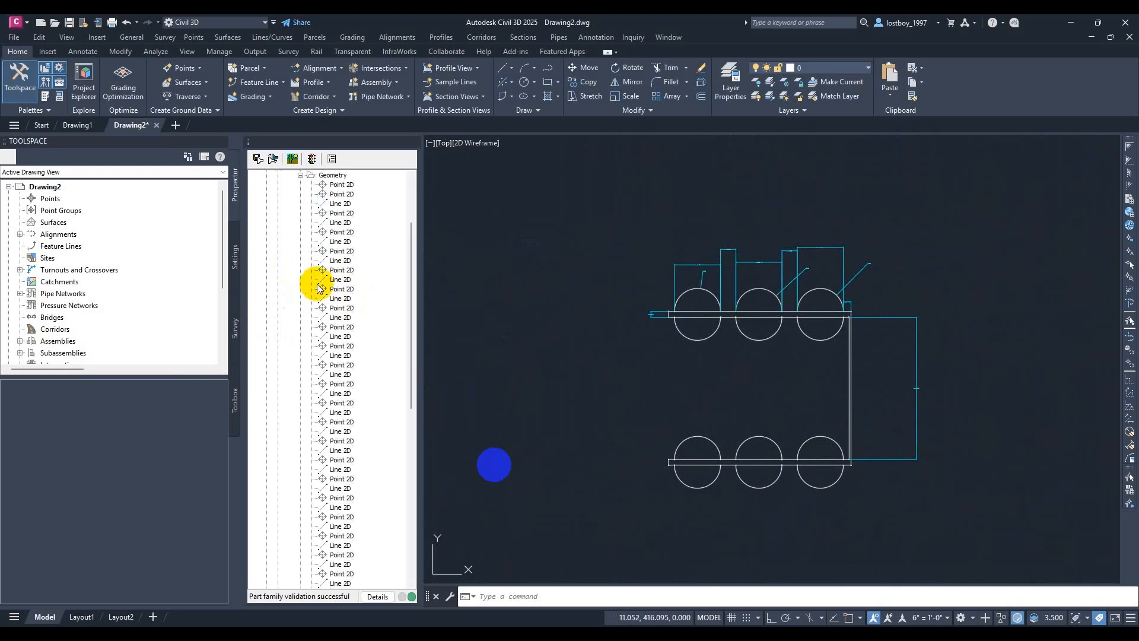
{"action": "scroll", "coordinate": [333, 279], "scroll_direction": "down", "scroll_amount": 1}
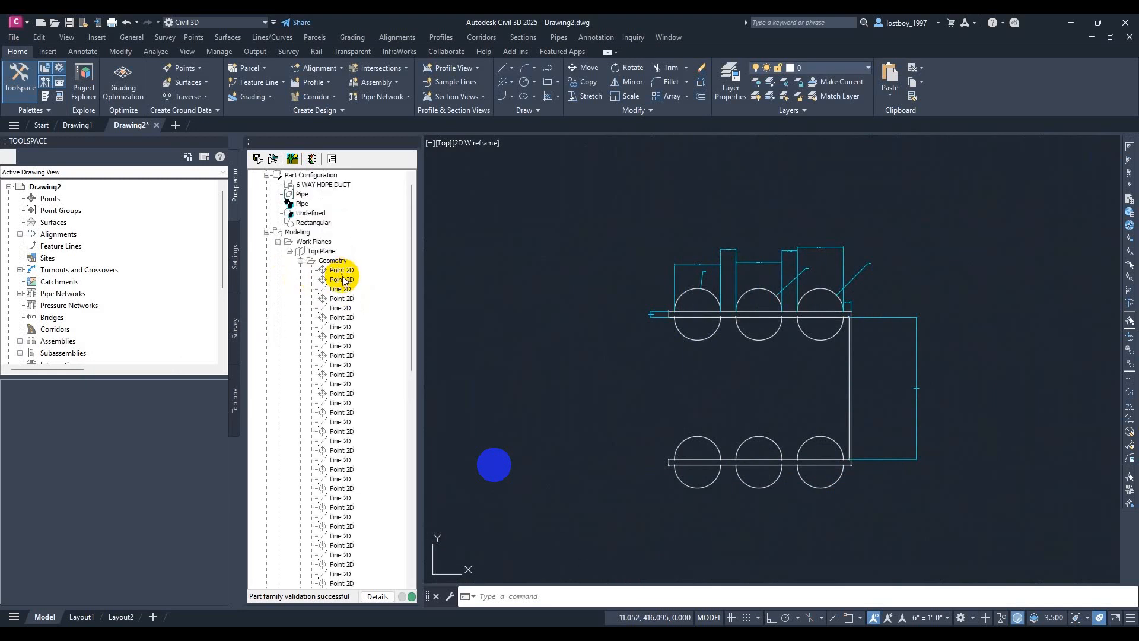
{"action": "right_click", "coordinate": [344, 307]}
{"action": "left_click", "coordinate": [368, 313]}
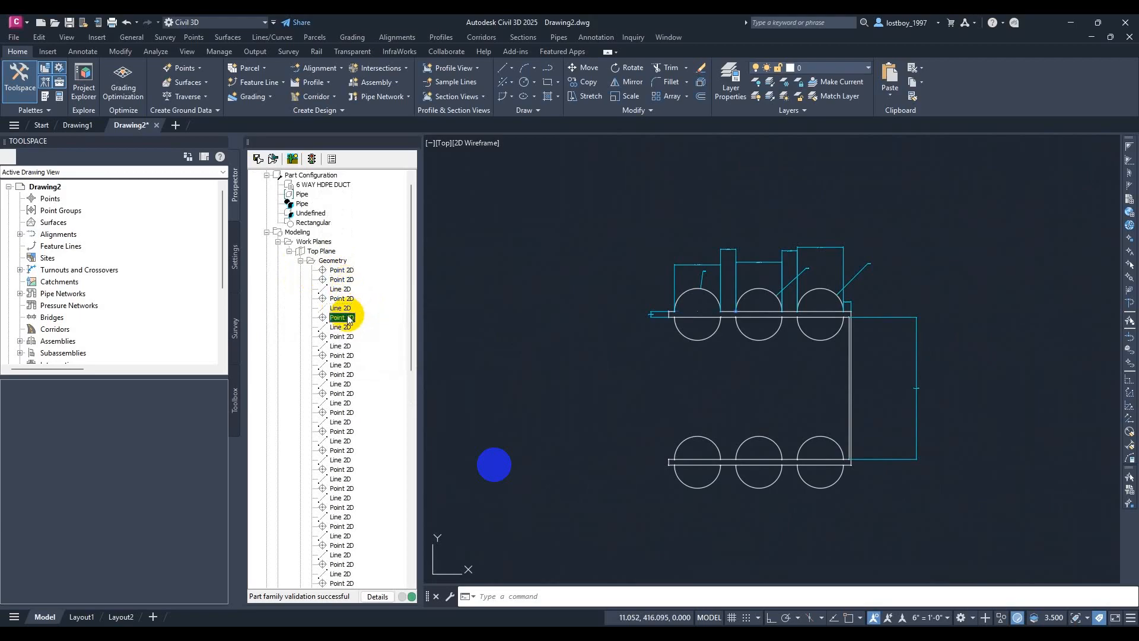
{"action": "right_click", "coordinate": [348, 348]}
{"action": "left_click", "coordinate": [371, 358]}
{"action": "key", "text": "Down"}
{"action": "key", "text": "Down"}
{"action": "key", "text": "Down"}
{"action": "key", "text": "Down"}
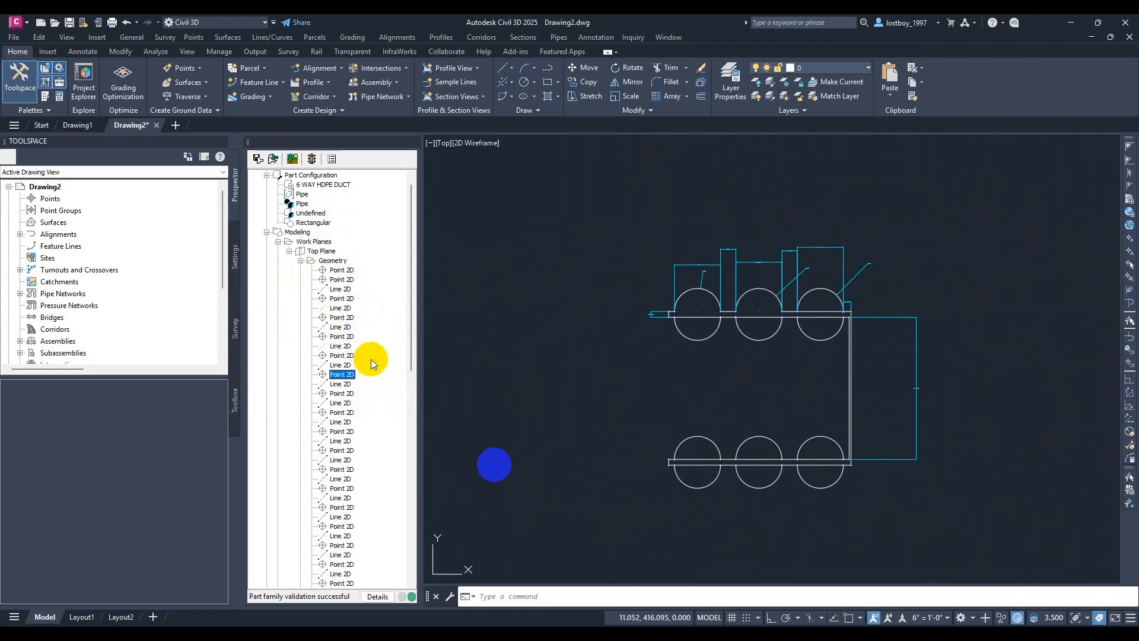
{"action": "right_click", "coordinate": [352, 384]}
{"action": "left_click", "coordinate": [367, 390]}
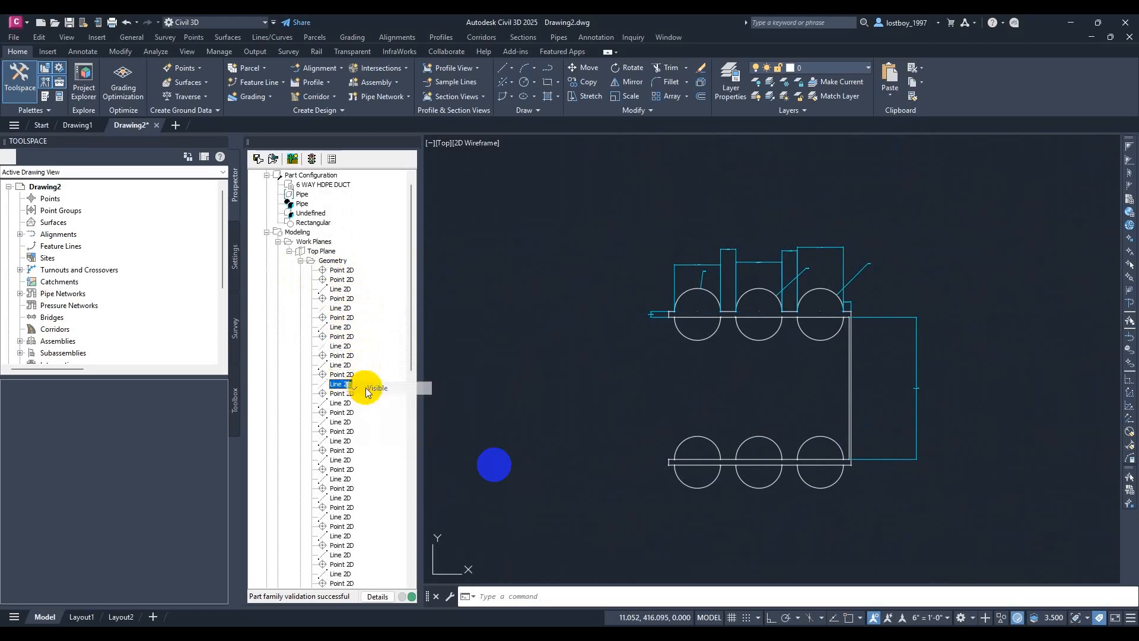
Turn off visibility of the lower bar's bottom line segments inside the three lower ducts
{"action": "key", "text": "Down"}
{"action": "key", "text": "Down"}
{"action": "key", "text": "Down"}
{"action": "key", "text": "Down"}
{"action": "key", "text": "Down"}
{"action": "key", "text": "Down"}
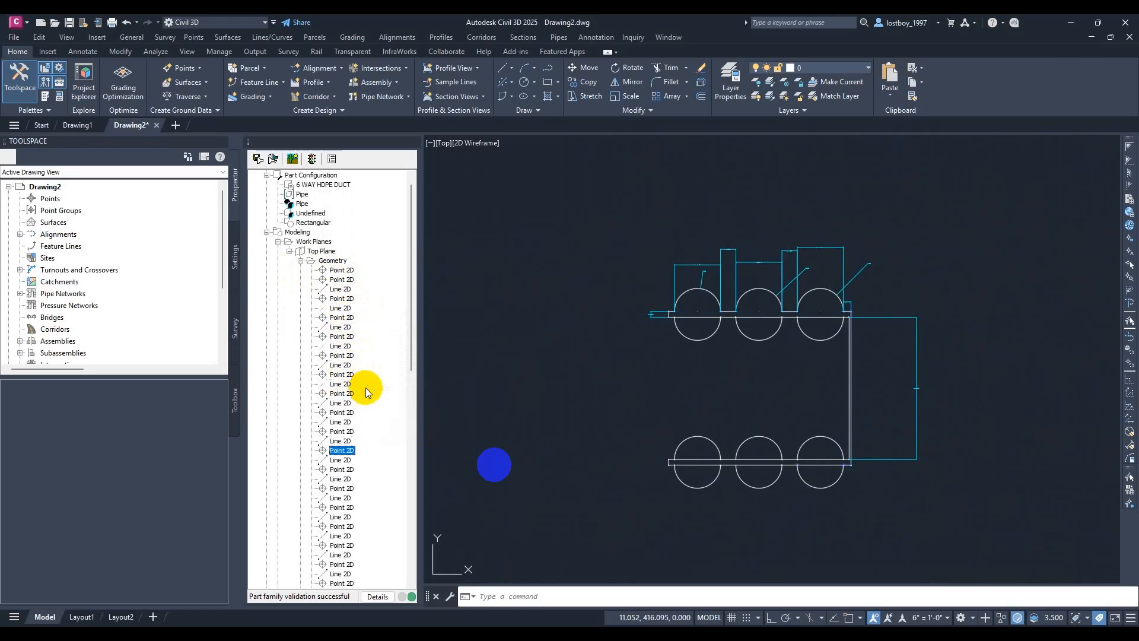
{"action": "right_click", "coordinate": [349, 459]}
{"action": "left_click", "coordinate": [365, 468]}
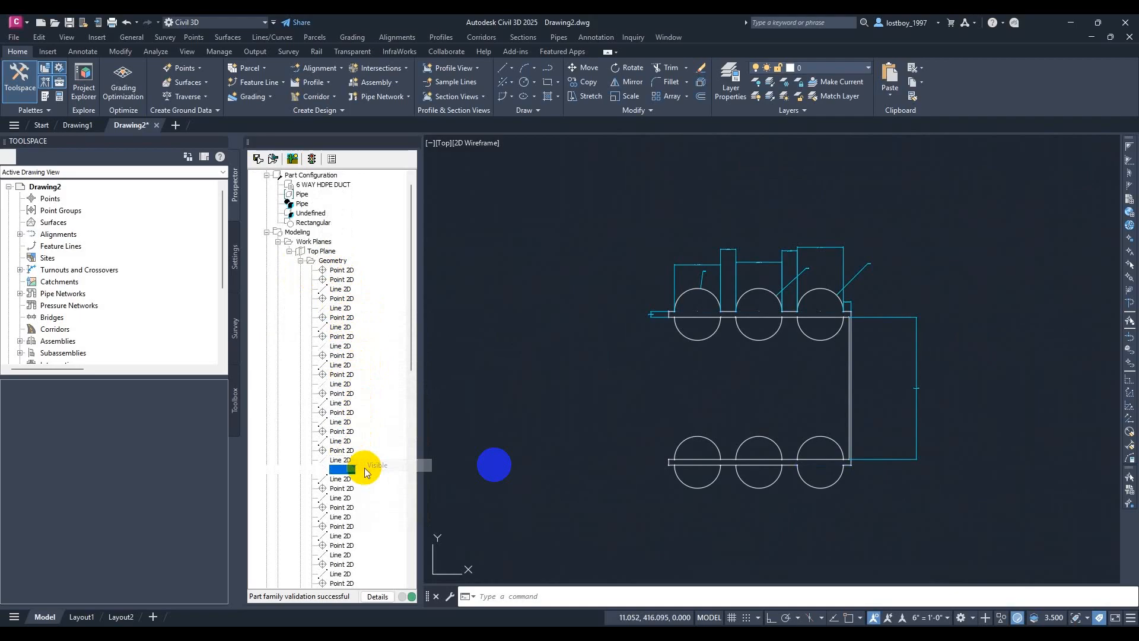
{"action": "right_click", "coordinate": [342, 498]}
{"action": "left_click", "coordinate": [364, 501]}
{"action": "key", "text": "Down"}
{"action": "key", "text": "Down"}
{"action": "key", "text": "Down"}
{"action": "key", "text": "Down"}
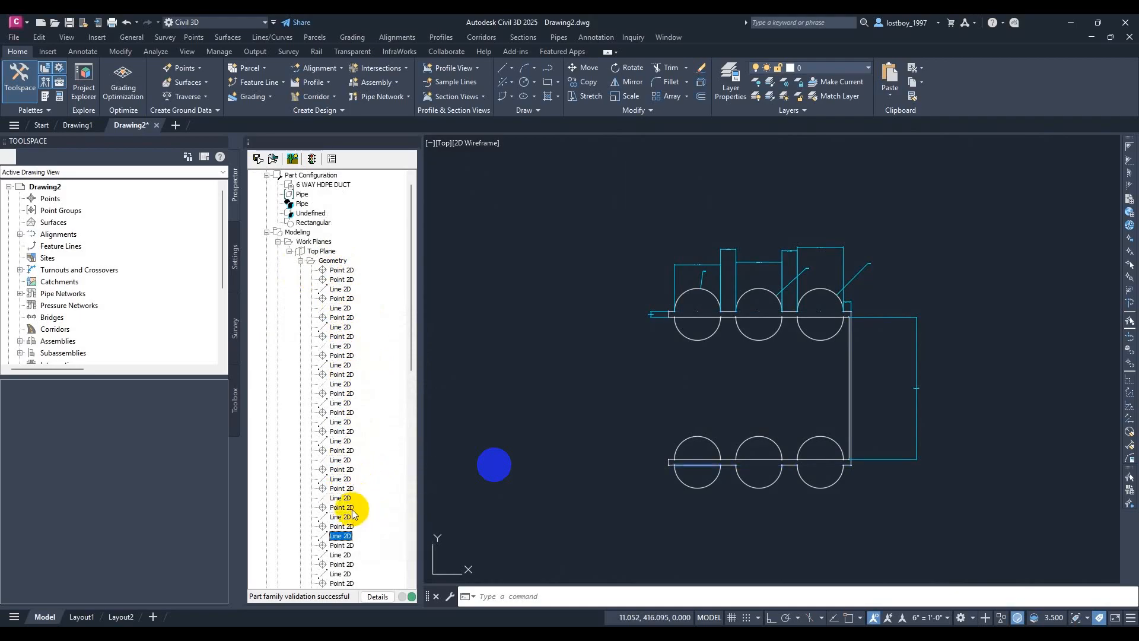
{"action": "right_click", "coordinate": [341, 536]}
{"action": "left_click", "coordinate": [362, 539]}
Turn off visibility of the lower bar's top line segments inside the three lower ducts
{"action": "key", "text": "Down"}
{"action": "key", "text": "Down"}
{"action": "key", "text": "Down"}
{"action": "key", "text": "Down"}
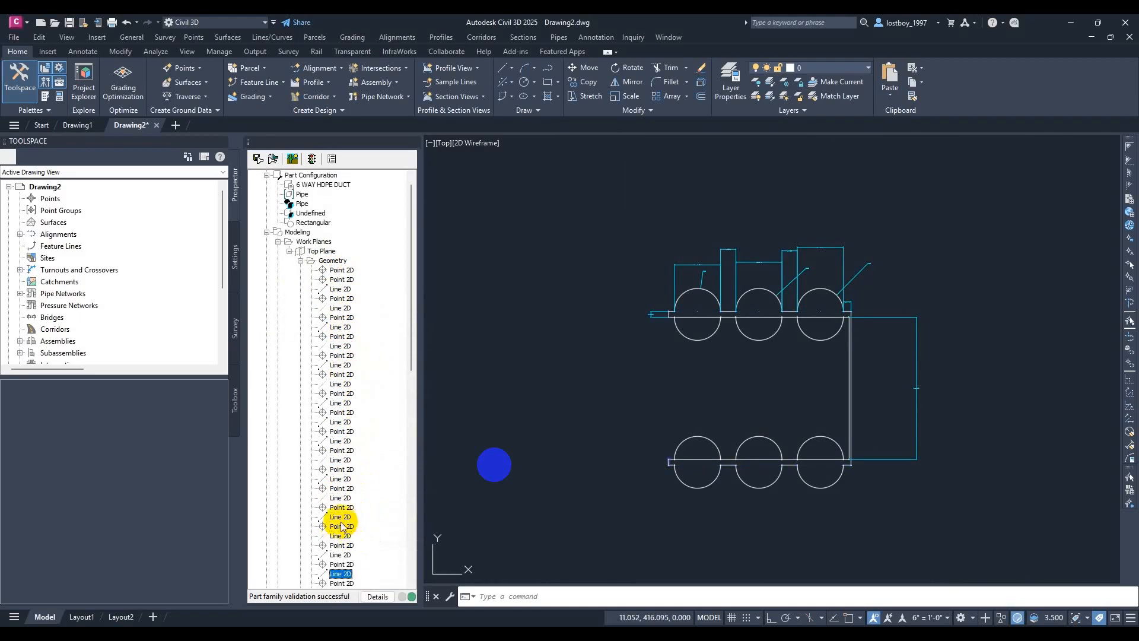
{"action": "key", "text": "Down"}
{"action": "key", "text": "Down"}
{"action": "key", "text": "Down"}
{"action": "key", "text": "Down"}
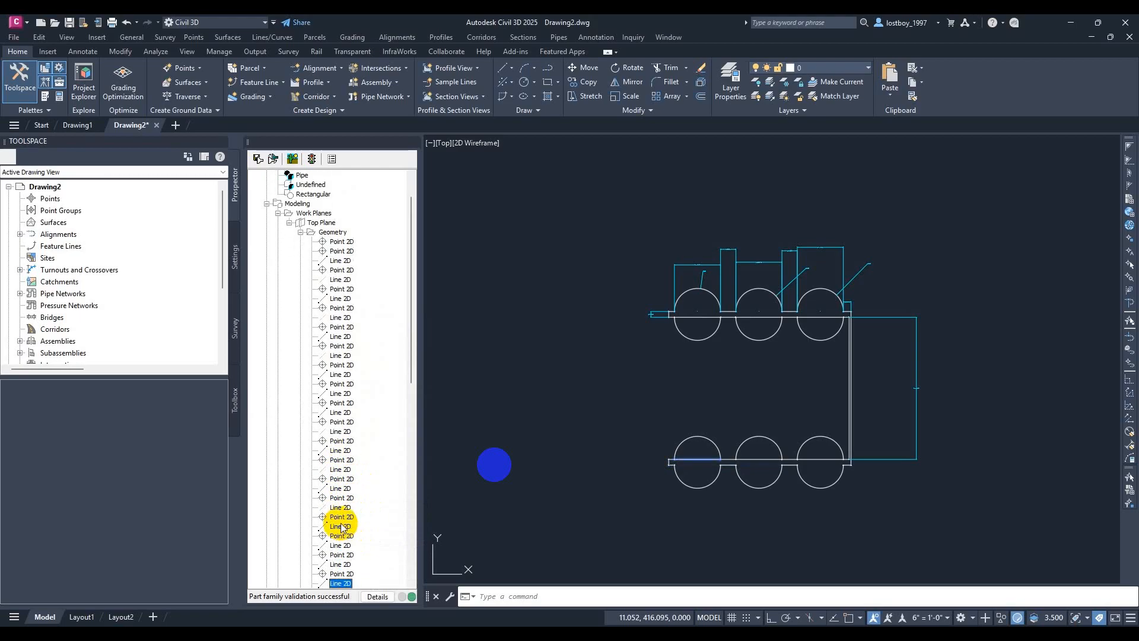
{"action": "right_click", "coordinate": [341, 583]}
{"action": "left_click", "coordinate": [363, 518]}
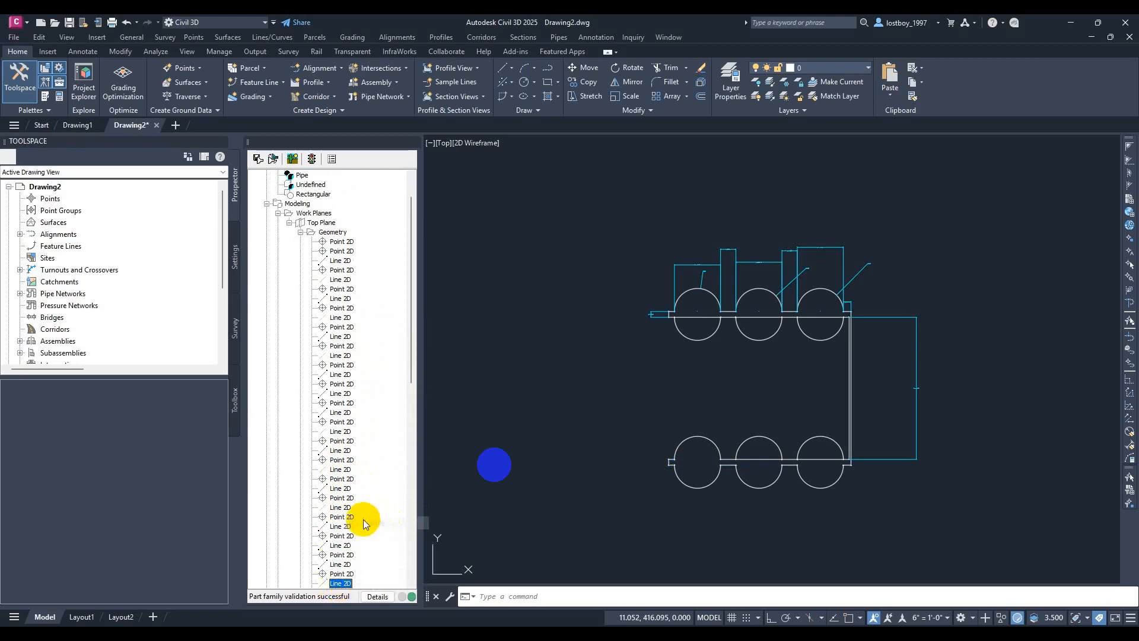
{"action": "key", "text": "Down"}
{"action": "key", "text": "Down"}
{"action": "key", "text": "Down"}
{"action": "key", "text": "Down"}
{"action": "right_click", "coordinate": [345, 585]}
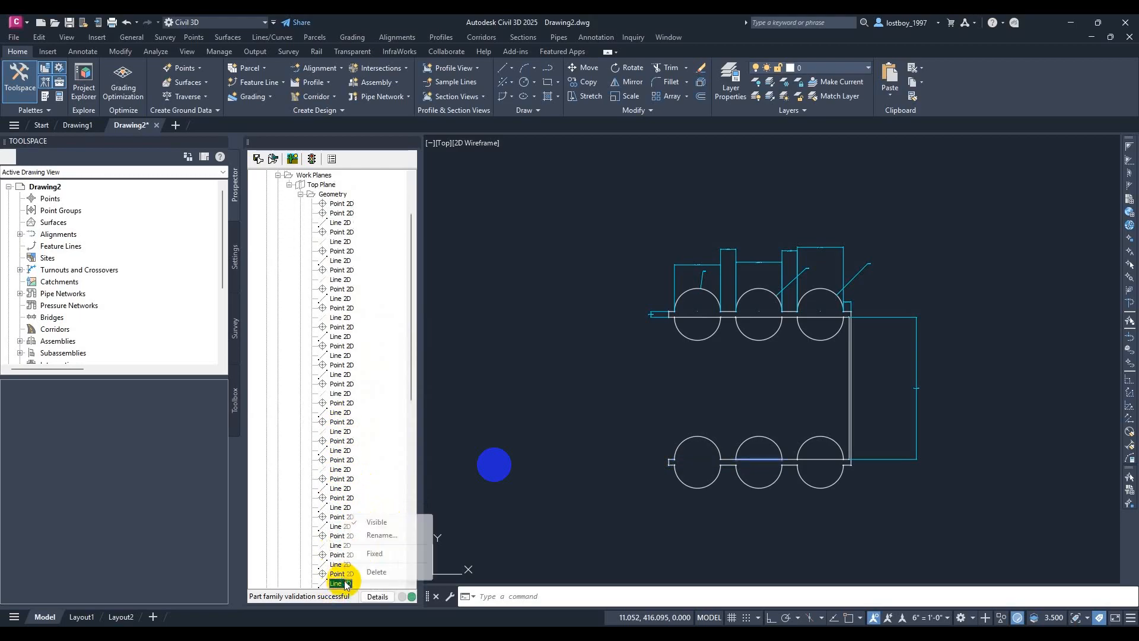
{"action": "left_click", "coordinate": [363, 520]}
{"action": "key", "text": "Down"}
{"action": "key", "text": "Down"}
{"action": "key", "text": "Down"}
{"action": "key", "text": "Down"}
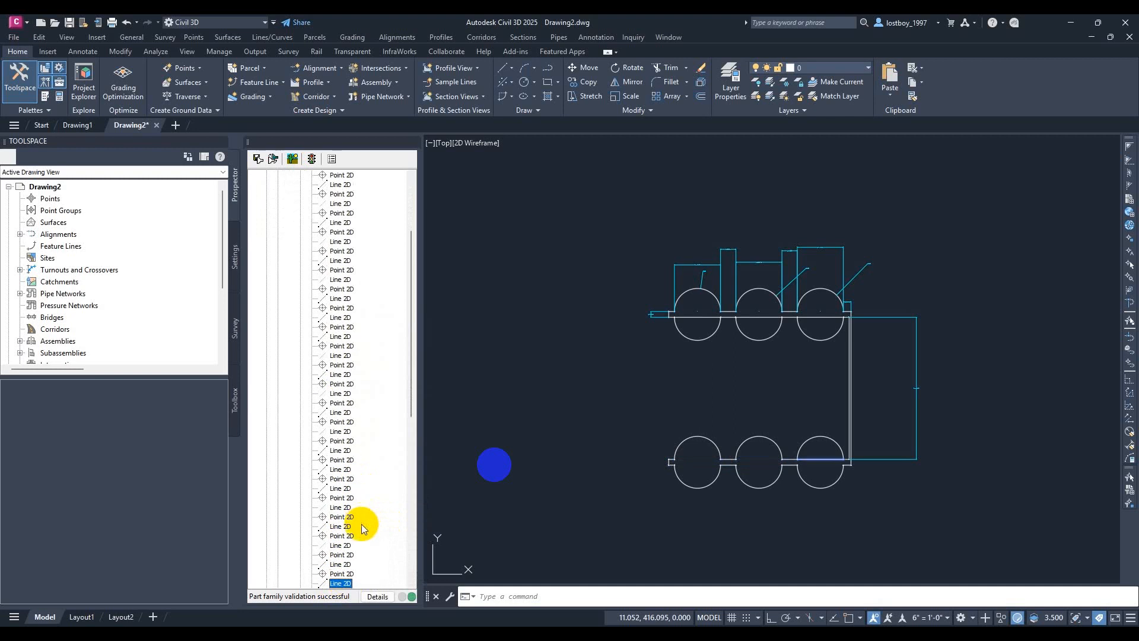
{"action": "key", "text": "Down"}
{"action": "key", "text": "Down"}
{"action": "right_click", "coordinate": [344, 583]}
{"action": "left_click", "coordinate": [387, 522]}
Turn off visibility of the upper bar's bottom line segments inside the three upper ducts
{"action": "key", "text": "Down"}
{"action": "key", "text": "Down"}
{"action": "key", "text": "Down"}
{"action": "key", "text": "Down"}
{"action": "key", "text": "Down"}
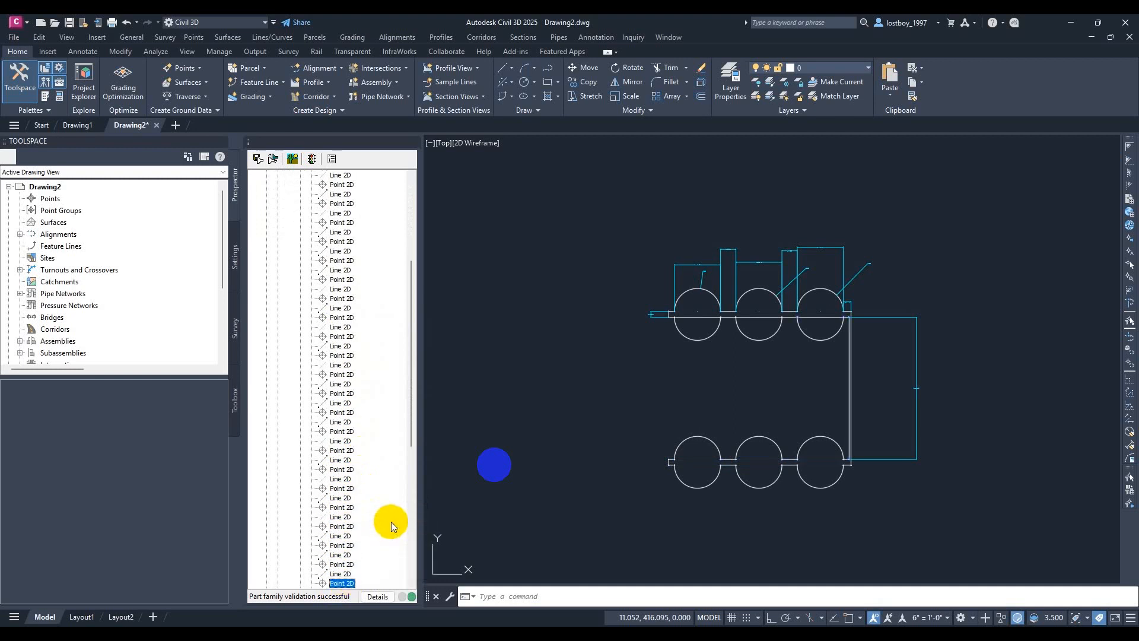
{"action": "key", "text": "Down"}
{"action": "right_click", "coordinate": [343, 584]}
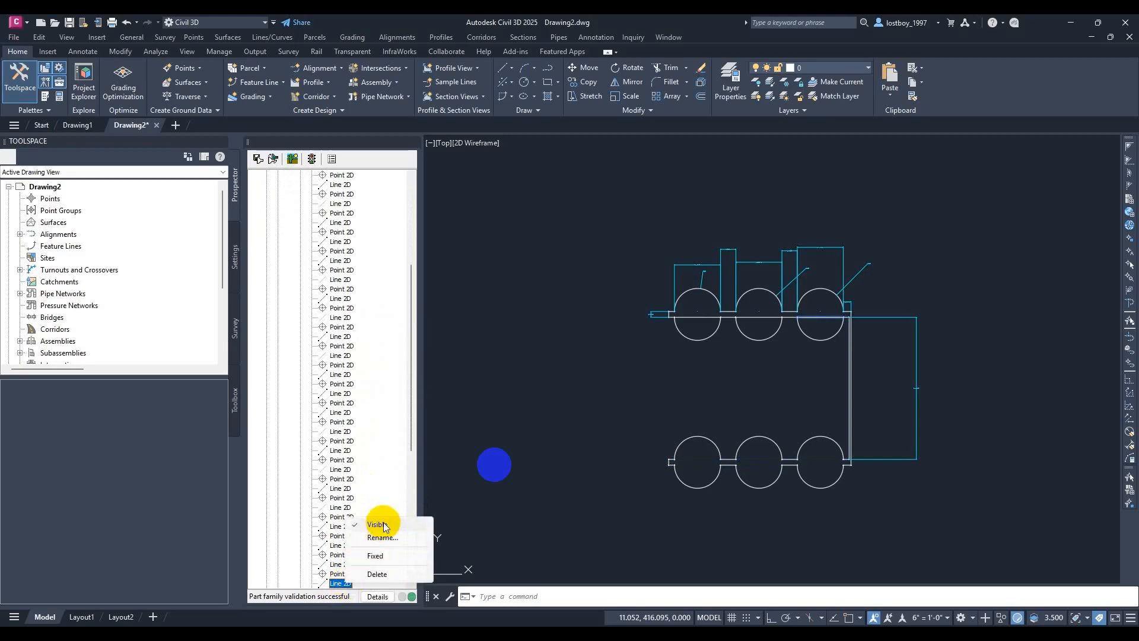
{"action": "left_click", "coordinate": [385, 524]}
{"action": "key", "text": "Down"}
{"action": "key", "text": "Down"}
{"action": "key", "text": "Down"}
{"action": "key", "text": "Down"}
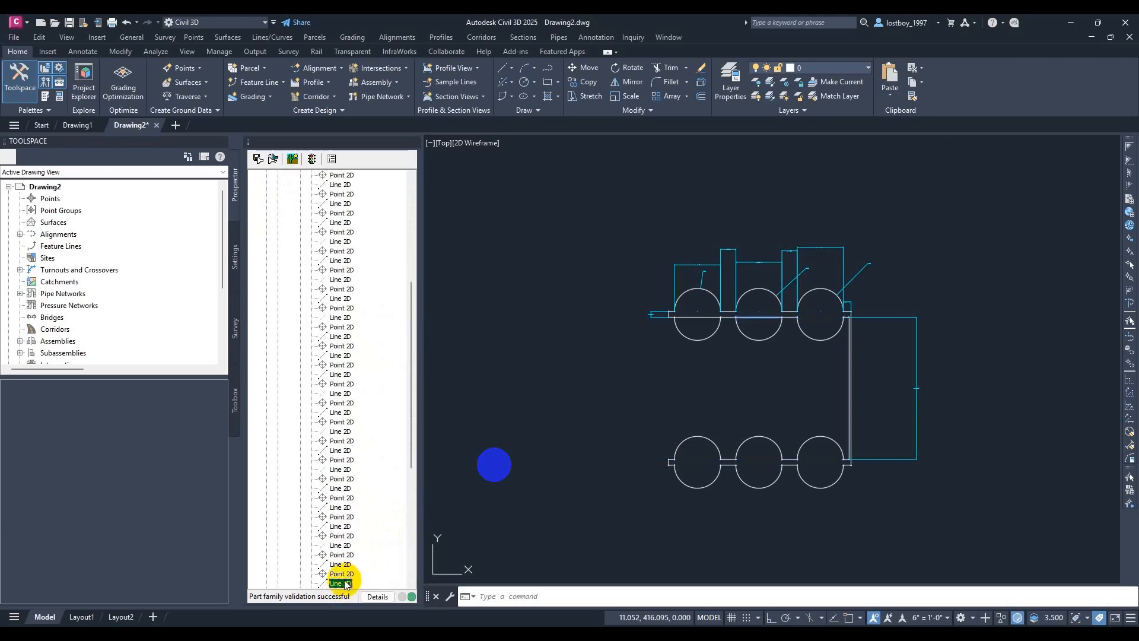
{"action": "right_click", "coordinate": [346, 583]}
{"action": "left_click", "coordinate": [382, 524]}
{"action": "key", "text": "Down"}
{"action": "key", "text": "Down"}
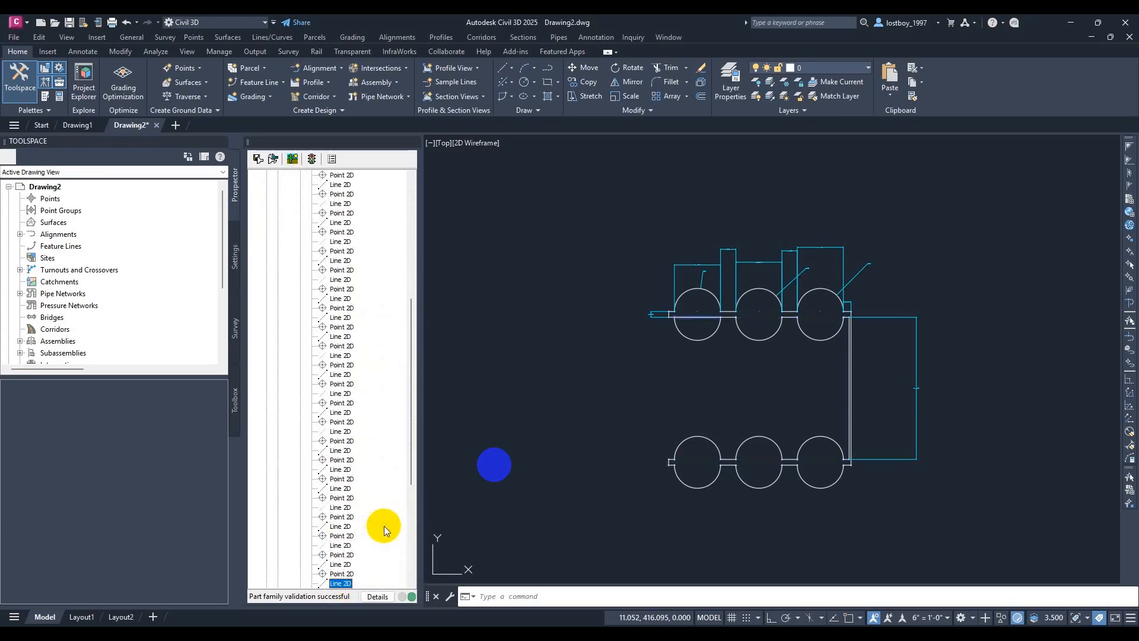
{"action": "right_click", "coordinate": [342, 583]}
{"action": "left_click", "coordinate": [390, 522]}
{"action": "key", "text": "Down"}
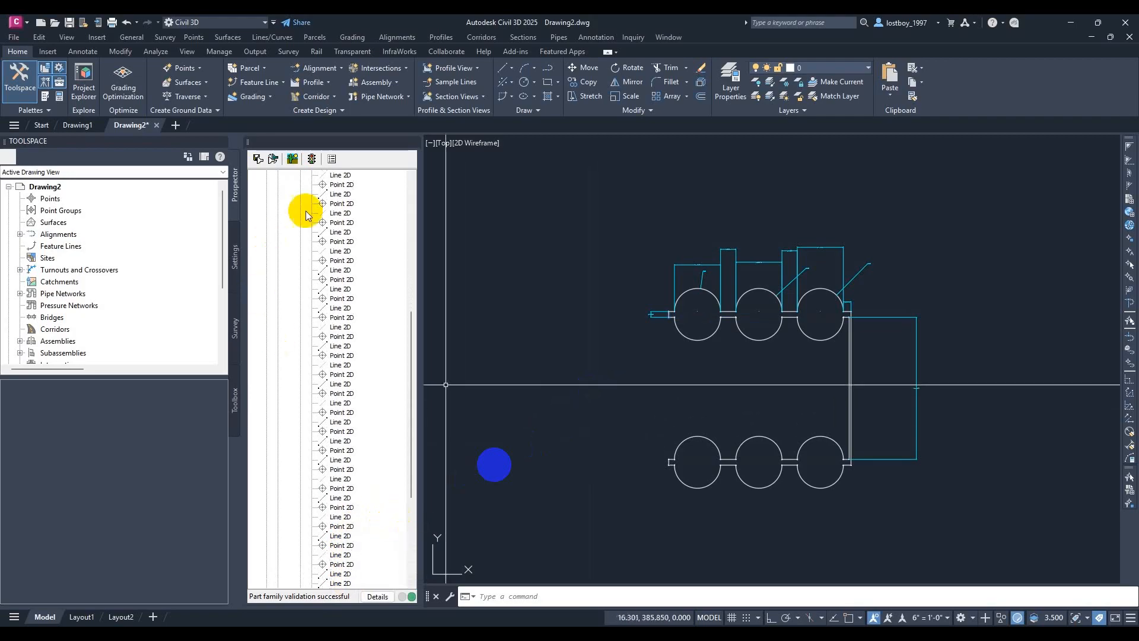
Add a custom profile named 6 WAY HDPE DUCT to the Top Plane, selecting all of the duct geometry
{"action": "left_click_drag", "start_coordinate": [408, 387], "coordinate": [436, 232]}
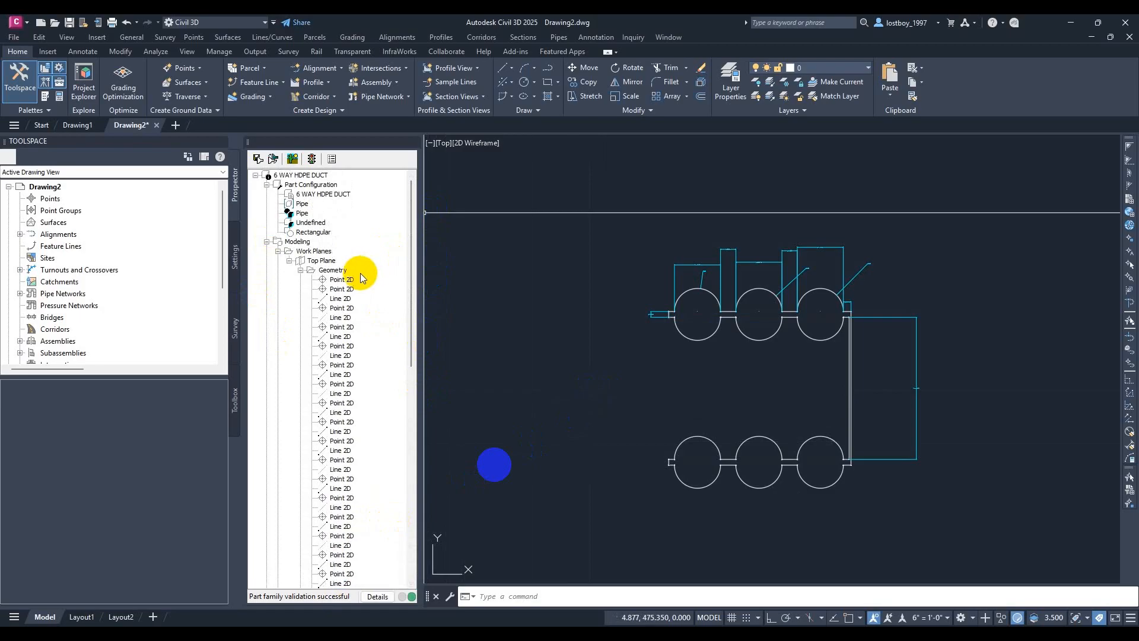
{"action": "left_click", "coordinate": [289, 261]}
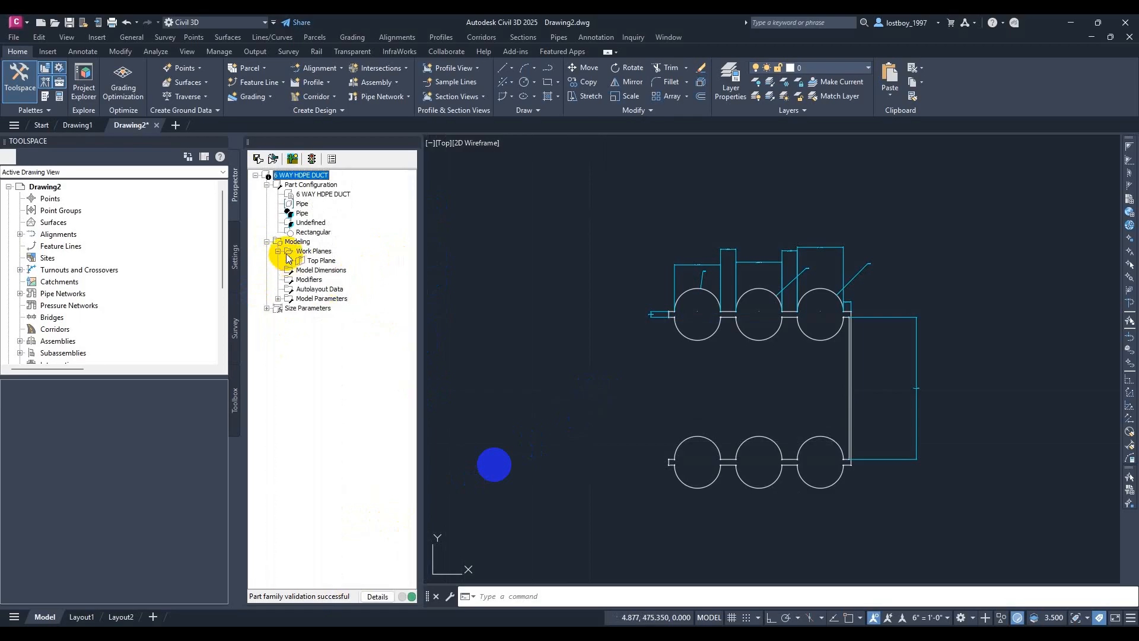
{"action": "left_click", "coordinate": [314, 261]}
{"action": "right_click", "coordinate": [309, 262]}
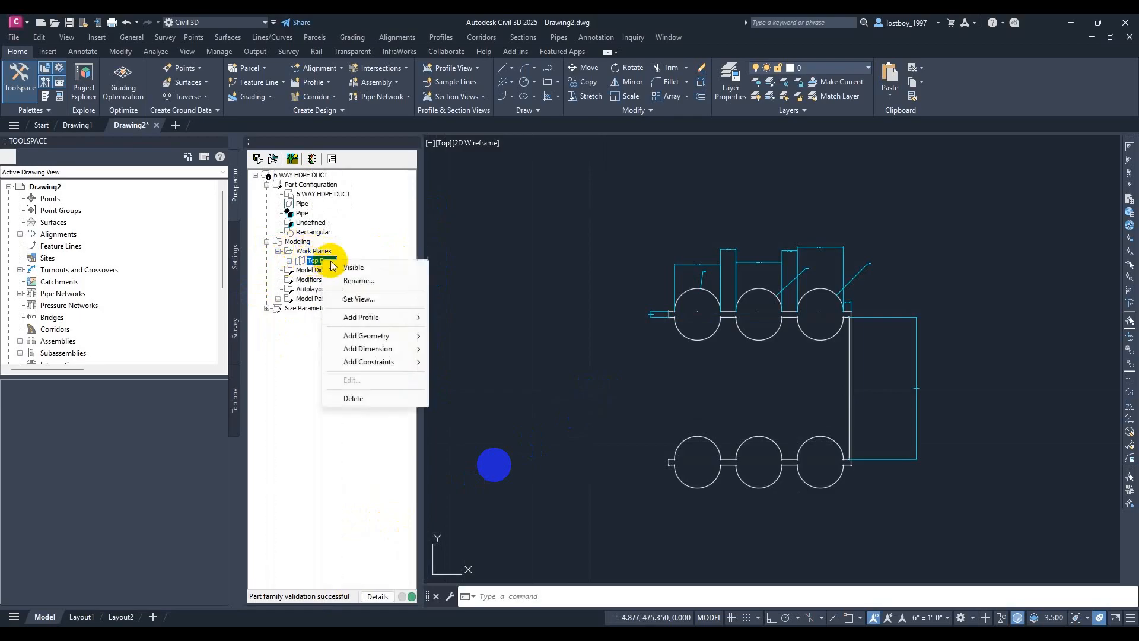
{"action": "mouse_move", "coordinate": [380, 323]}
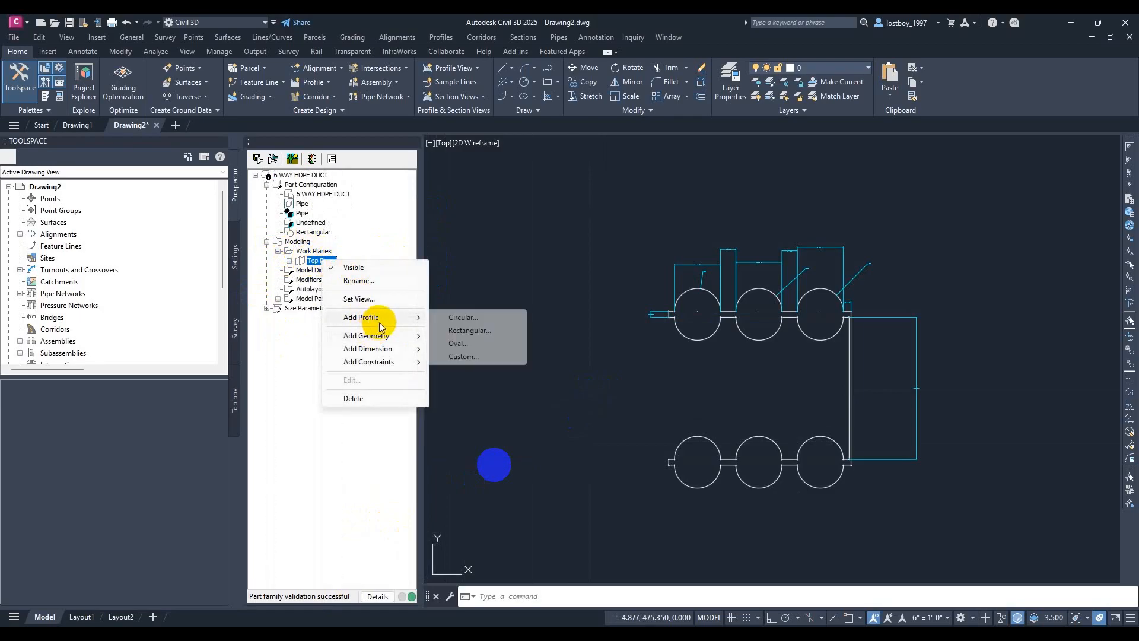
{"action": "left_click", "coordinate": [479, 357]}
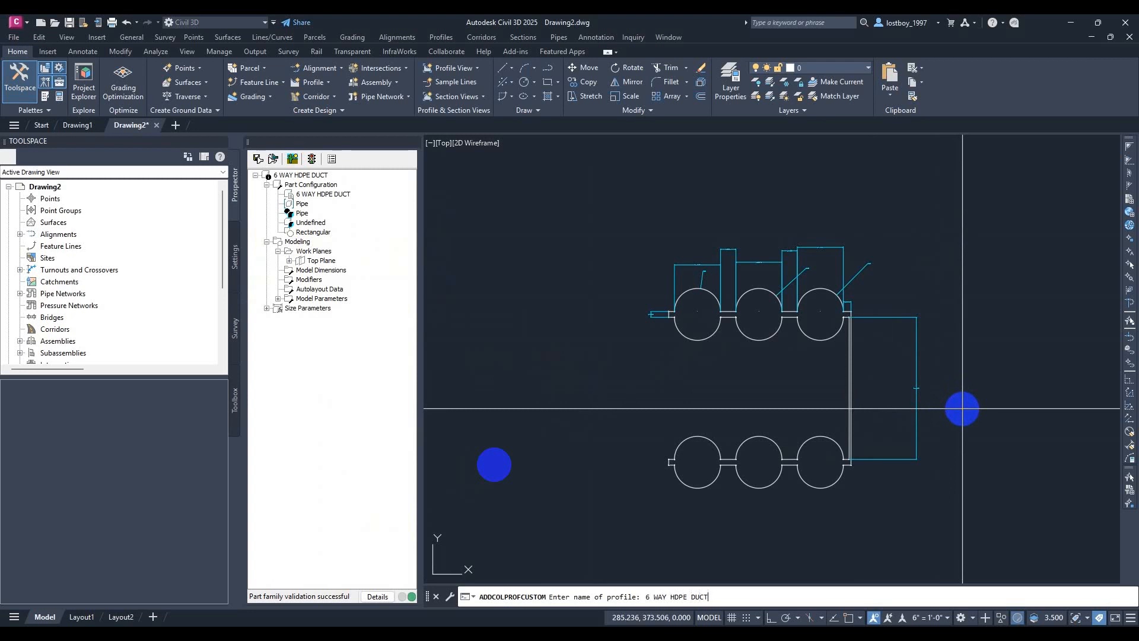
{"action": "type", "text": "6 WAY HDPE DUCT"}
{"action": "key", "text": "Return"}
{"action": "left_click", "coordinate": [997, 200]}
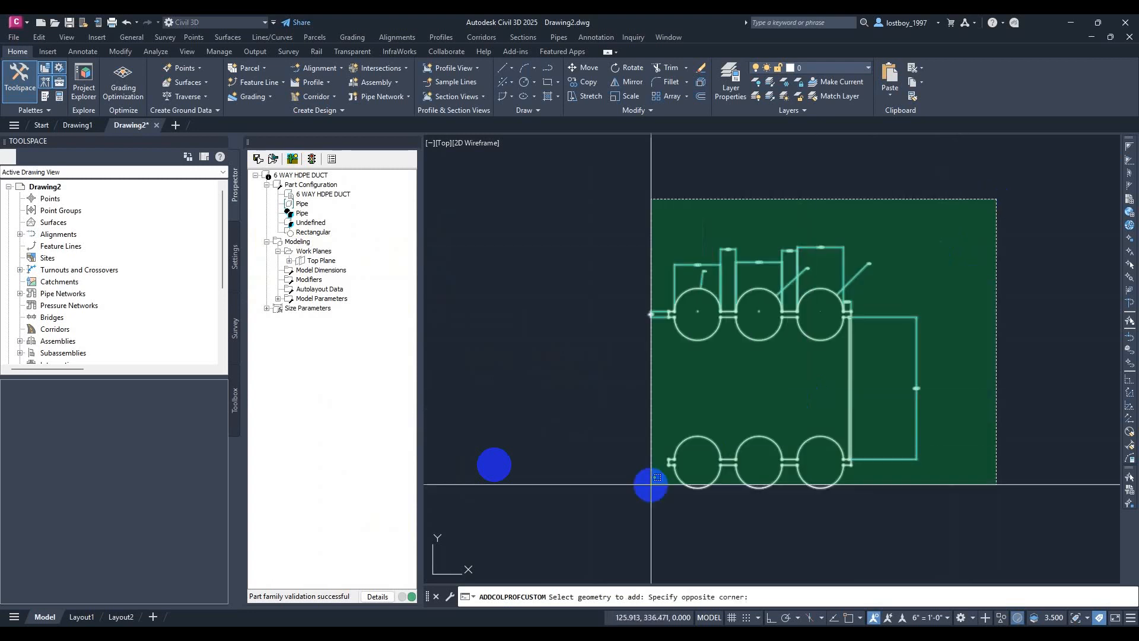
{"action": "left_click", "coordinate": [609, 544]}
{"action": "key", "text": "Return"}
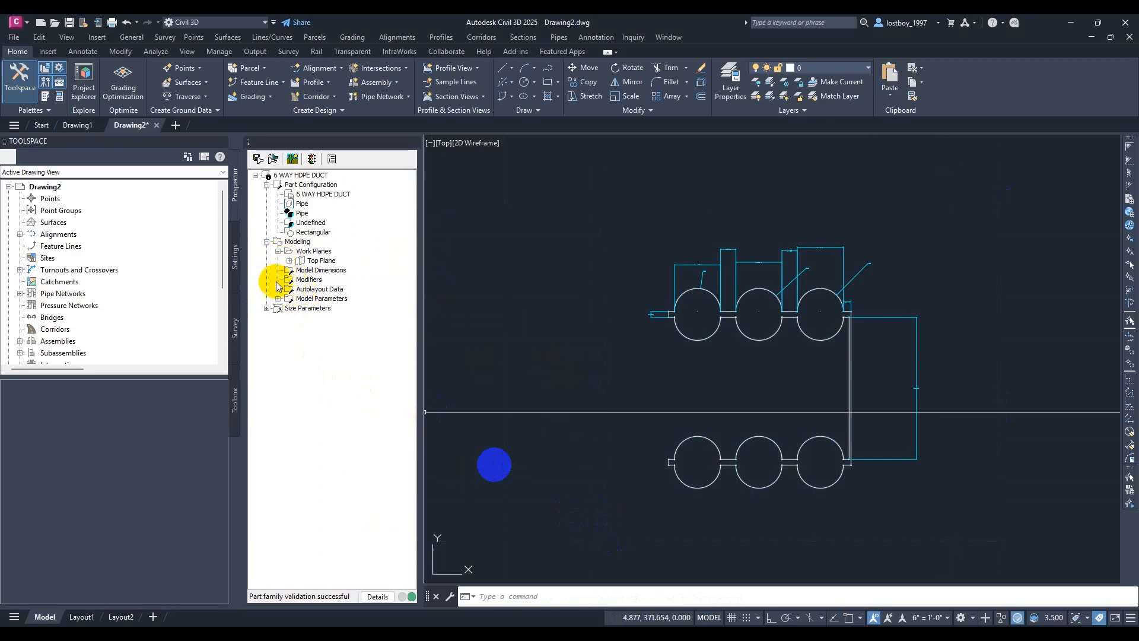
In the model parameters, set Inner Pipe Height (PIH) to 150 and Inner Pipe Width (PIW) to 40
{"action": "right_click", "coordinate": [309, 308]}
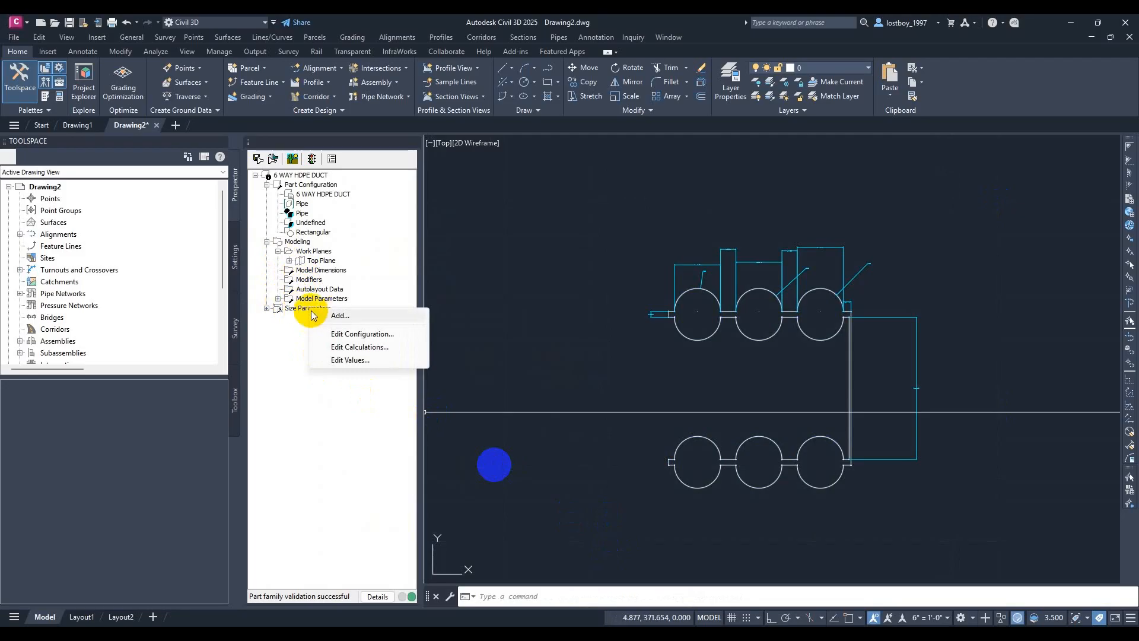
{"action": "left_click", "coordinate": [312, 300]}
{"action": "right_click", "coordinate": [302, 311]}
{"action": "right_click", "coordinate": [315, 301]}
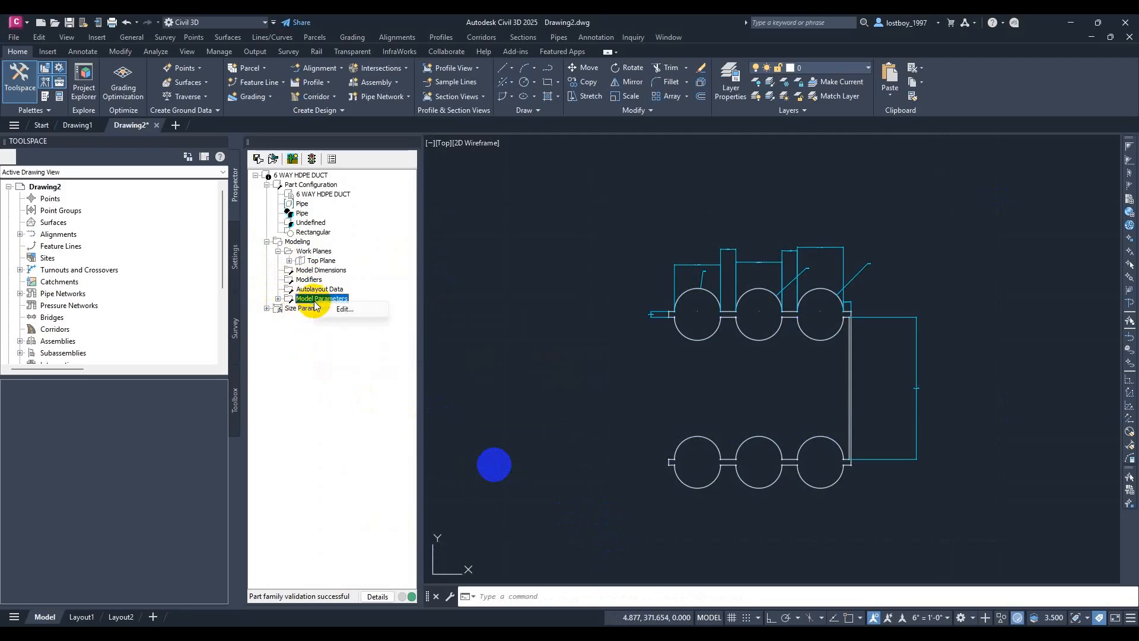
{"action": "left_click", "coordinate": [345, 309]}
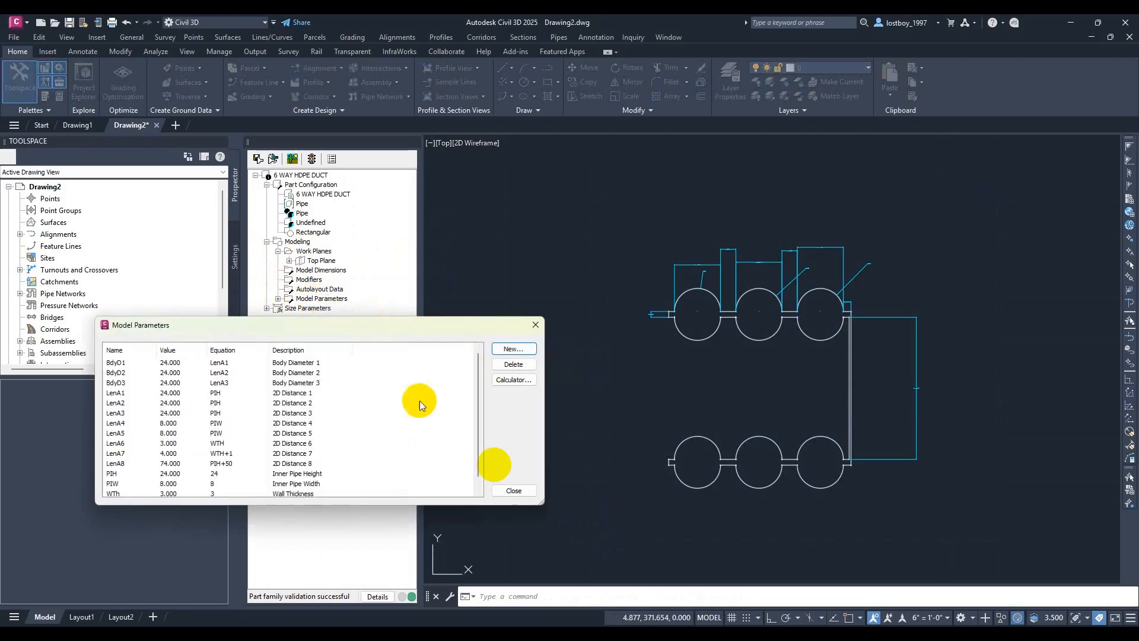
{"action": "left_click", "coordinate": [220, 475]}
{"action": "double_click", "coordinate": [218, 486]}
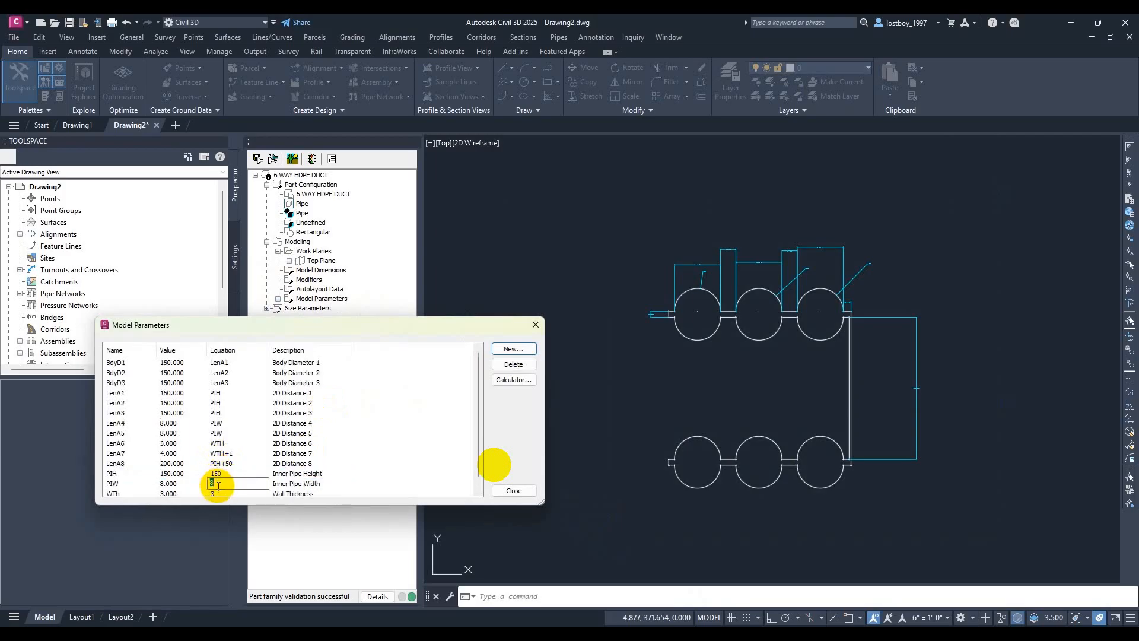
{"action": "type", "text": "60"}
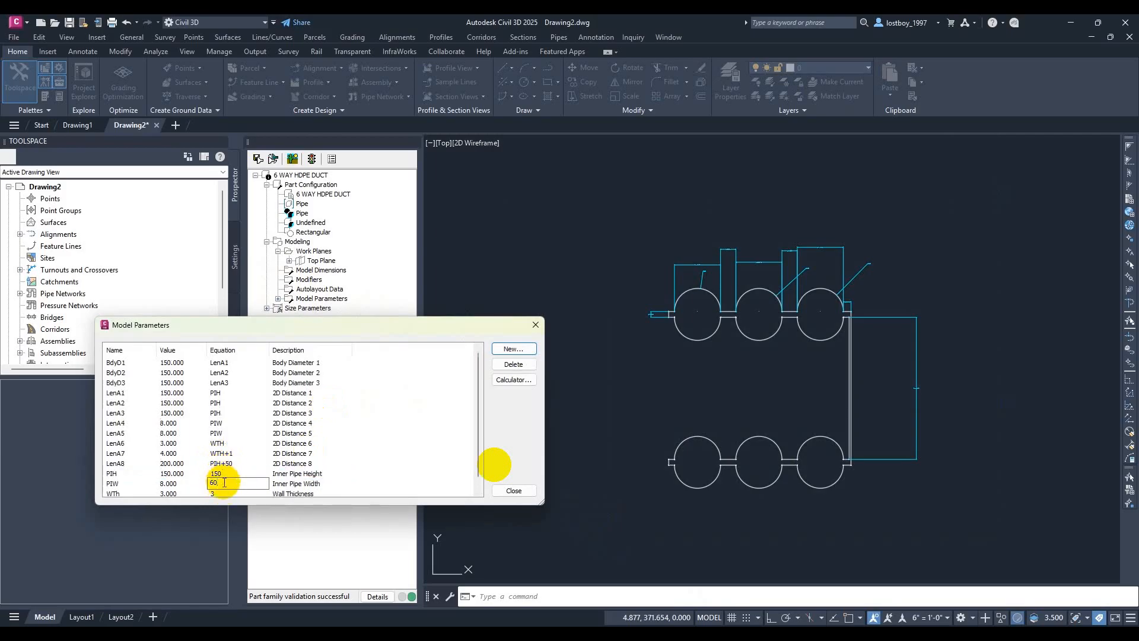
{"action": "type", "text": "40"}
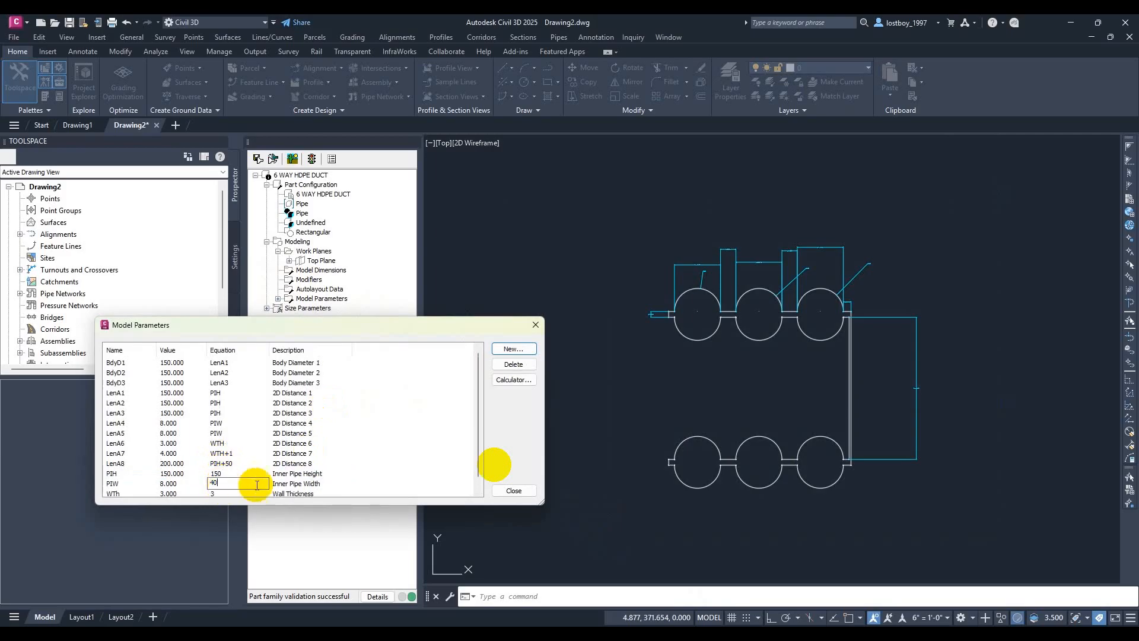
{"action": "left_click", "coordinate": [229, 475]}
{"action": "left_click", "coordinate": [513, 490]}
Save the 6 WAY HDPE DUCT part family, allow it to be inserted, and close the part editor
{"action": "scroll", "coordinate": [829, 389], "scroll_direction": "down", "scroll_amount": 5}
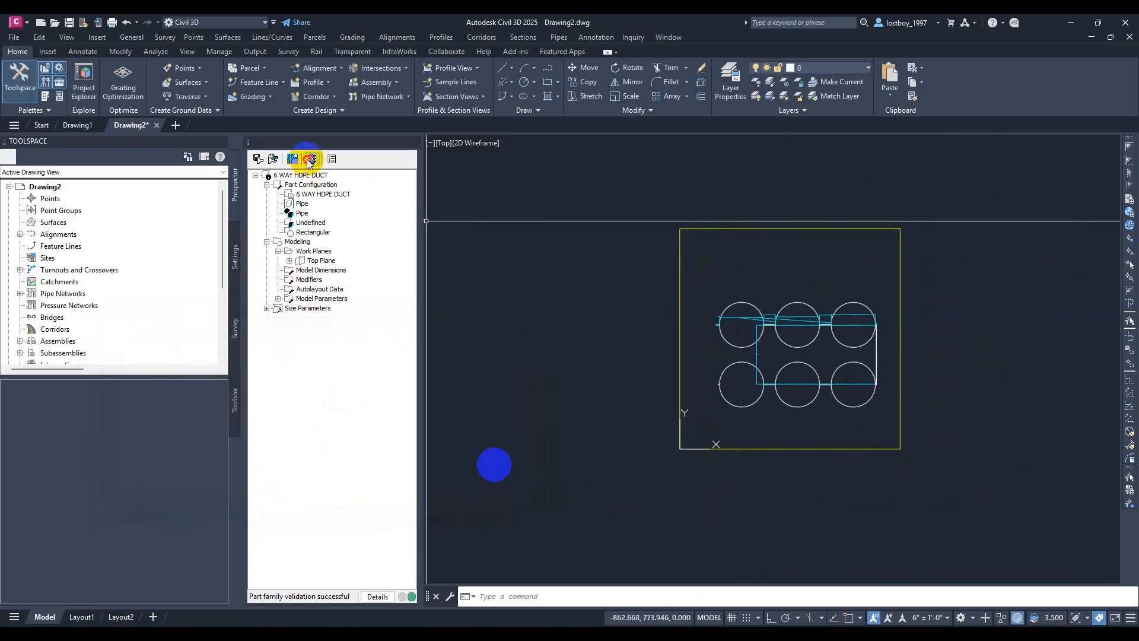
{"action": "left_click", "coordinate": [257, 158]}
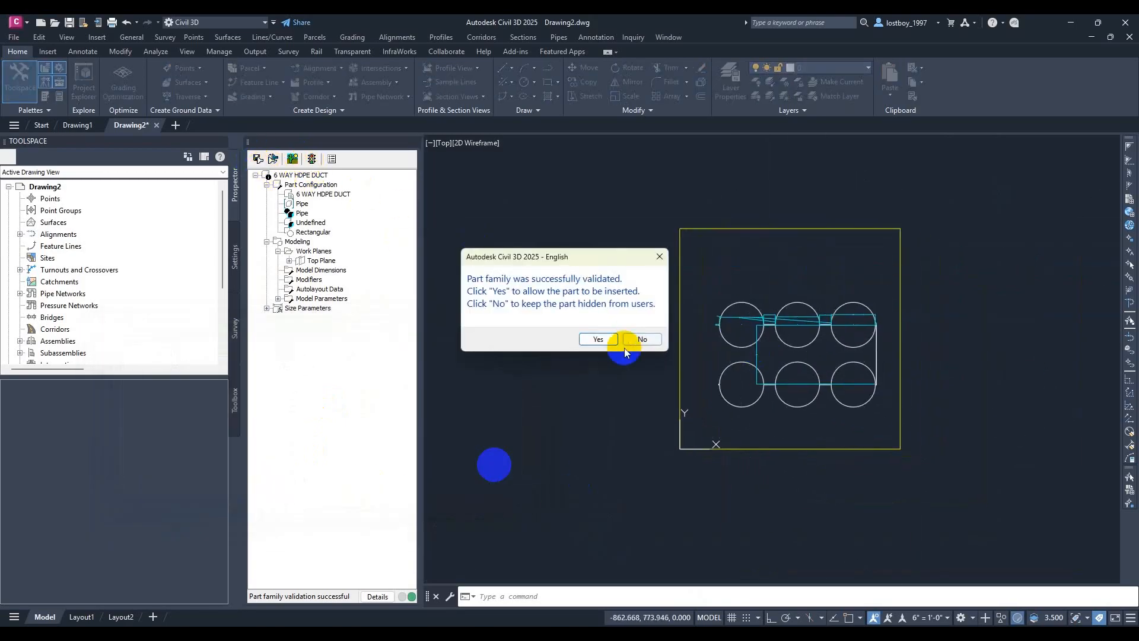
{"action": "left_click", "coordinate": [600, 339]}
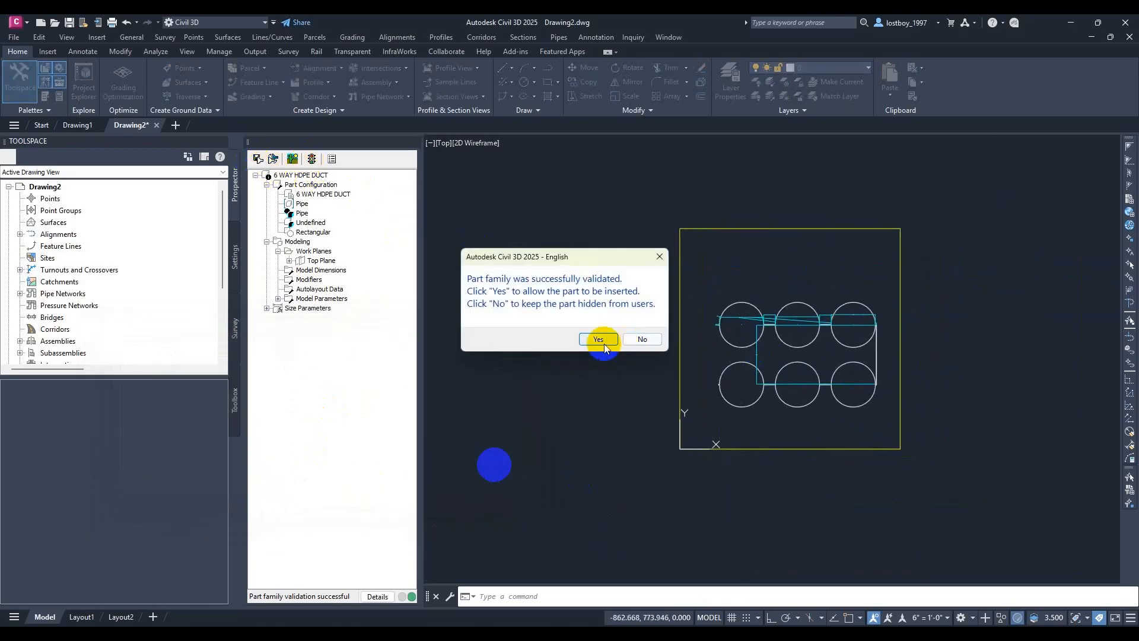
{"action": "left_click", "coordinate": [257, 159]}
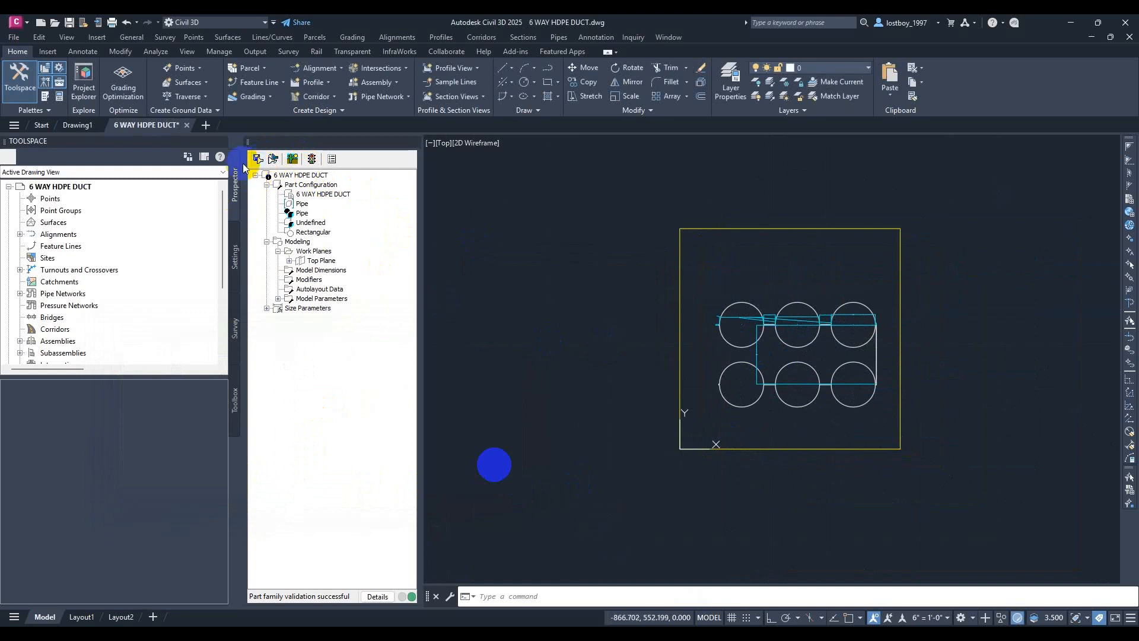
{"action": "left_click", "coordinate": [184, 125]}
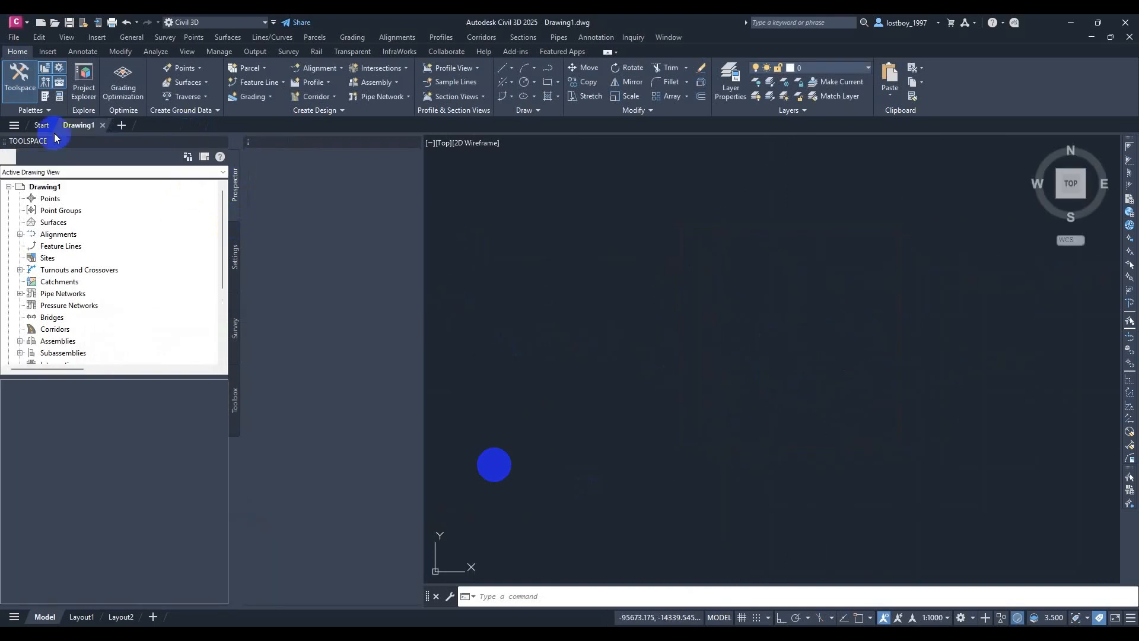
{"action": "left_click", "coordinate": [409, 135]}
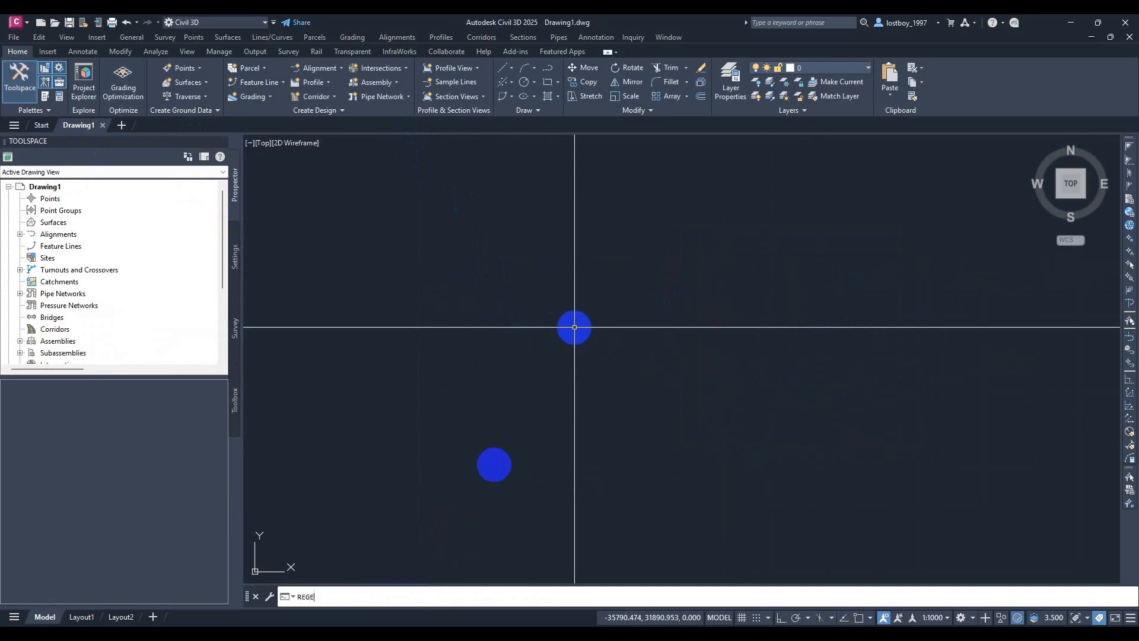
Find and start the PARTCATALOGREGEN command in Drawing1
{"action": "type", "text": "NPRESSURESOLID"}
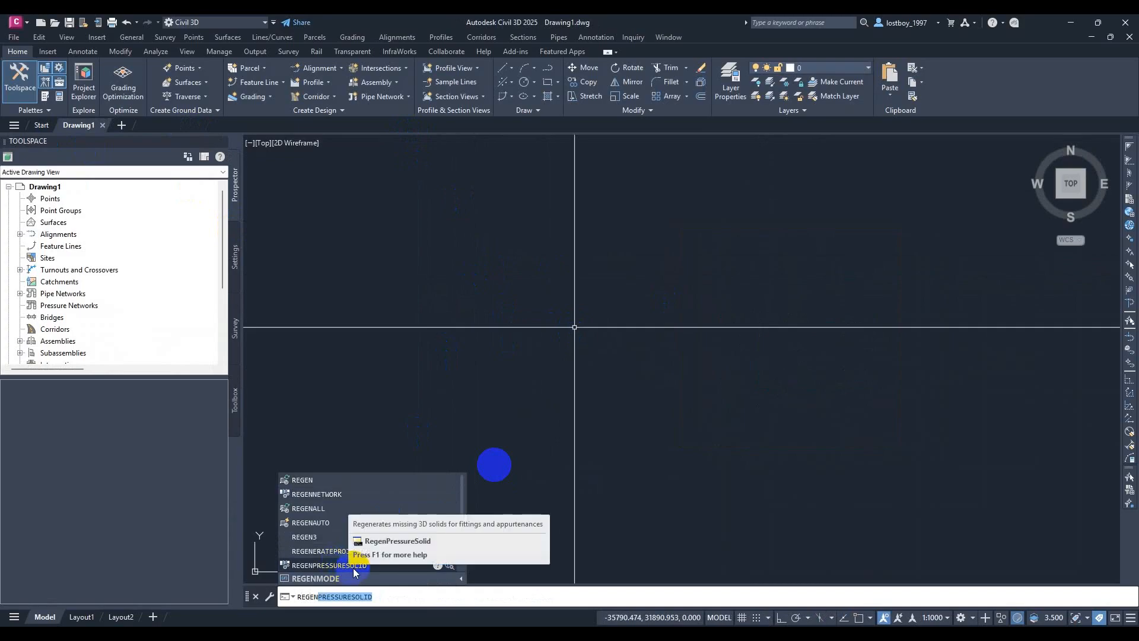
{"action": "key", "text": "Escape"}
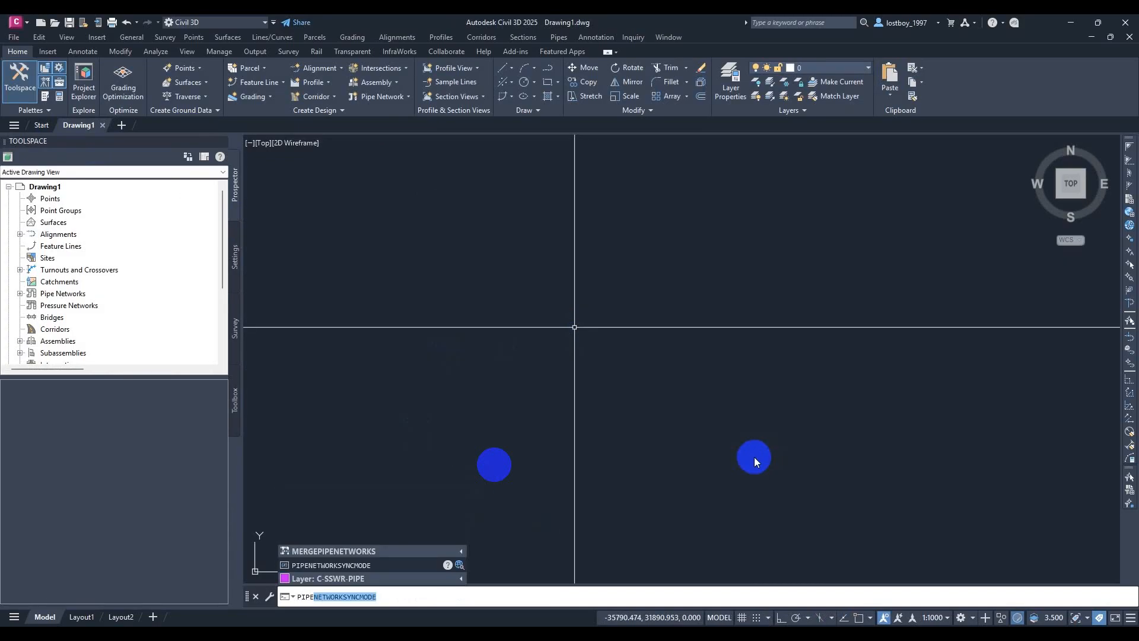
{"action": "type", "text": "PIPECATA"}
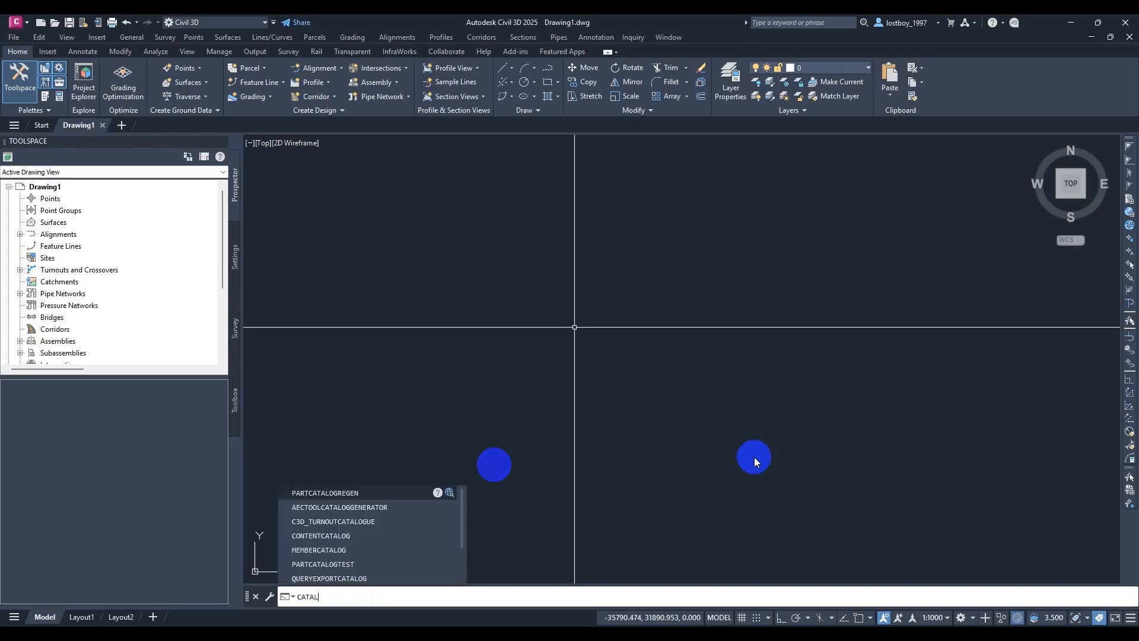
{"action": "left_click", "coordinate": [345, 493]}
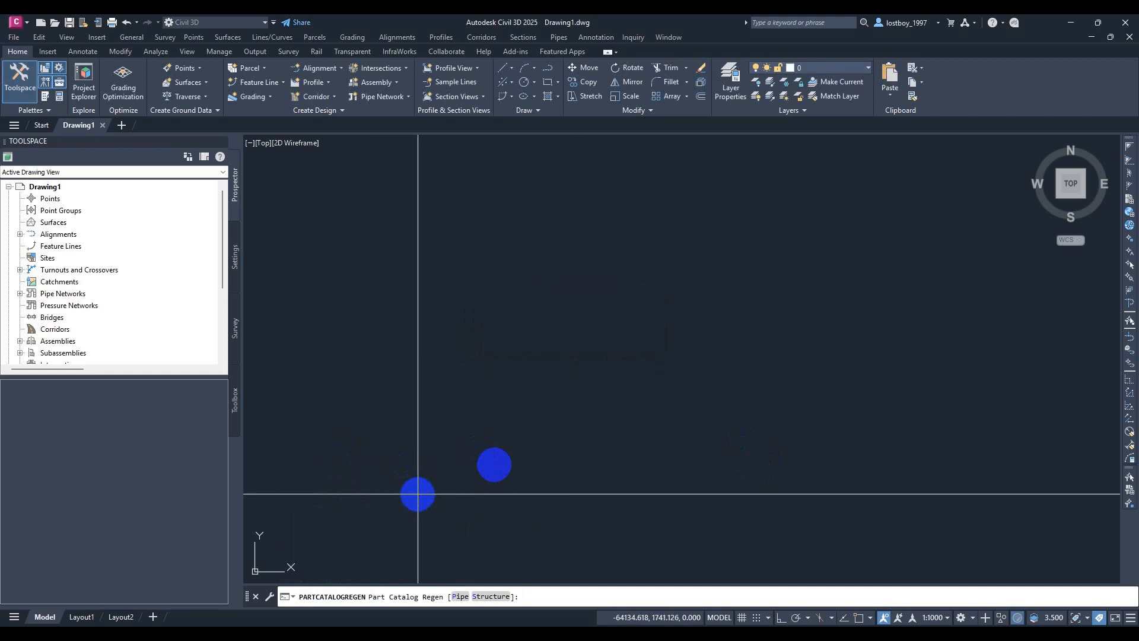
Create a new parts list under the Pipe Network settings of Drawing1
{"action": "left_click", "coordinate": [236, 257]}
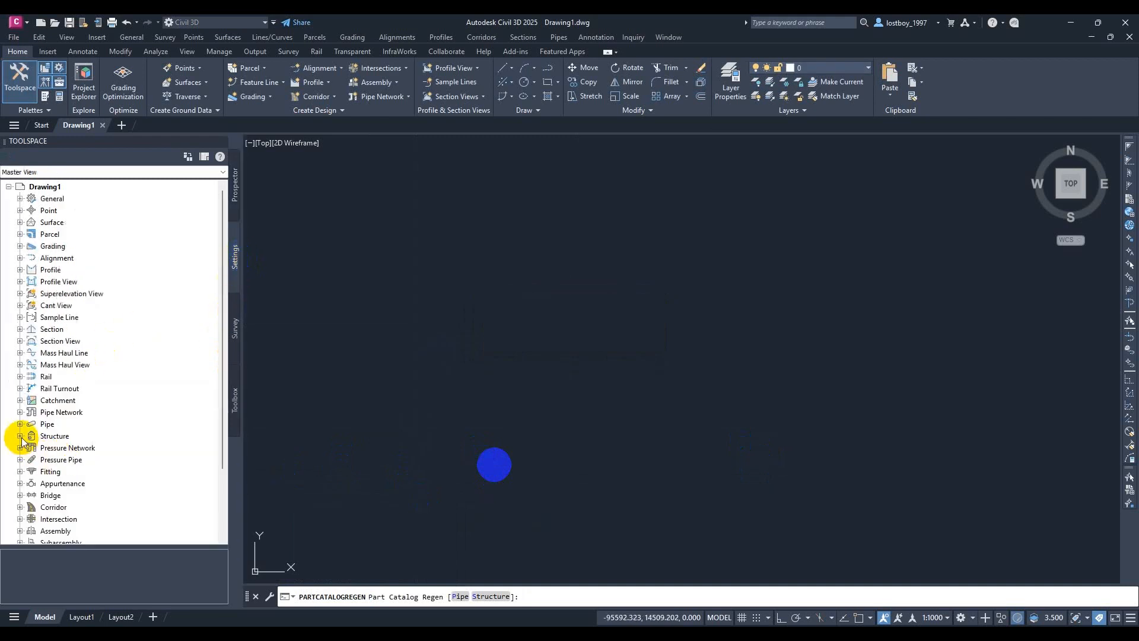
{"action": "left_click", "coordinate": [19, 412]}
{"action": "left_click", "coordinate": [32, 424]}
{"action": "right_click", "coordinate": [77, 424]}
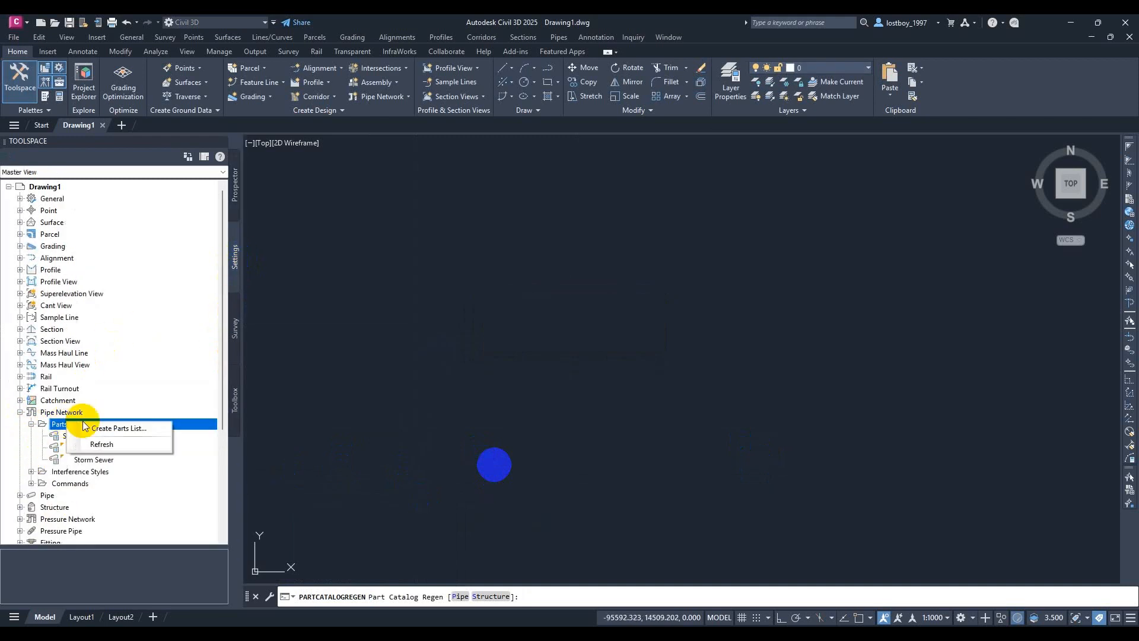
{"action": "left_click", "coordinate": [117, 436]}
Add the 6 WAY HDPE DUCT part family from CUSTOM PIPES to the pipes of the new parts list
{"action": "right_click", "coordinate": [232, 248]}
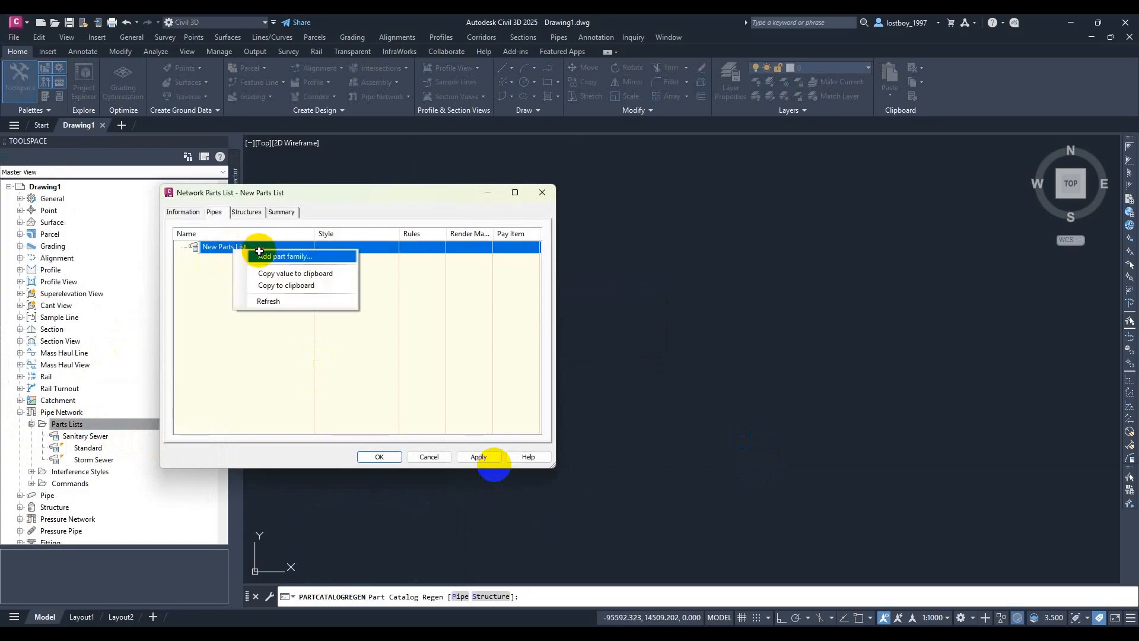
{"action": "left_click", "coordinate": [261, 254]}
{"action": "scroll", "coordinate": [437, 280], "scroll_direction": "down", "scroll_amount": 1}
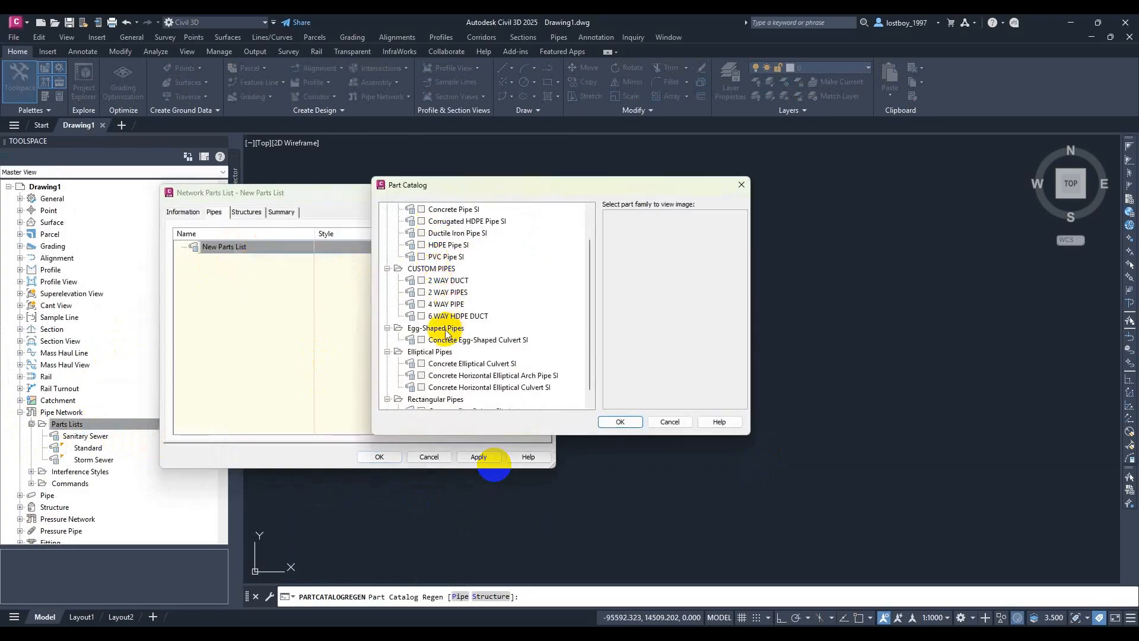
{"action": "left_click", "coordinate": [421, 316]}
{"action": "left_click", "coordinate": [633, 426]}
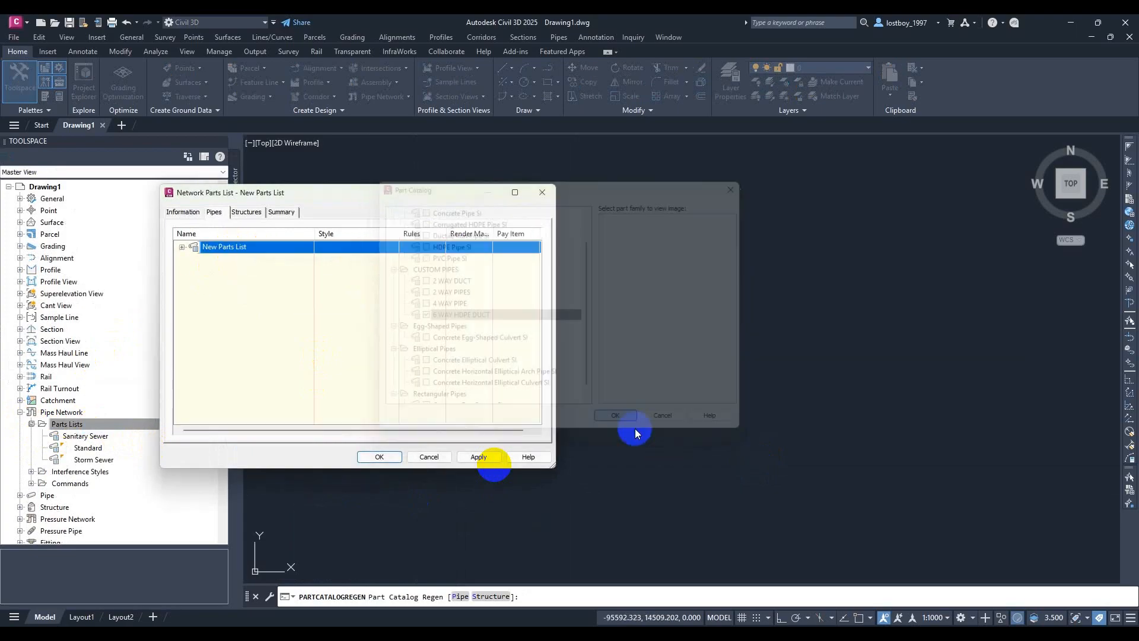
Add a part size to the 6 WAY HDPE DUCT family, keeping its default property values
{"action": "left_click", "coordinate": [182, 246]}
{"action": "right_click", "coordinate": [281, 262]}
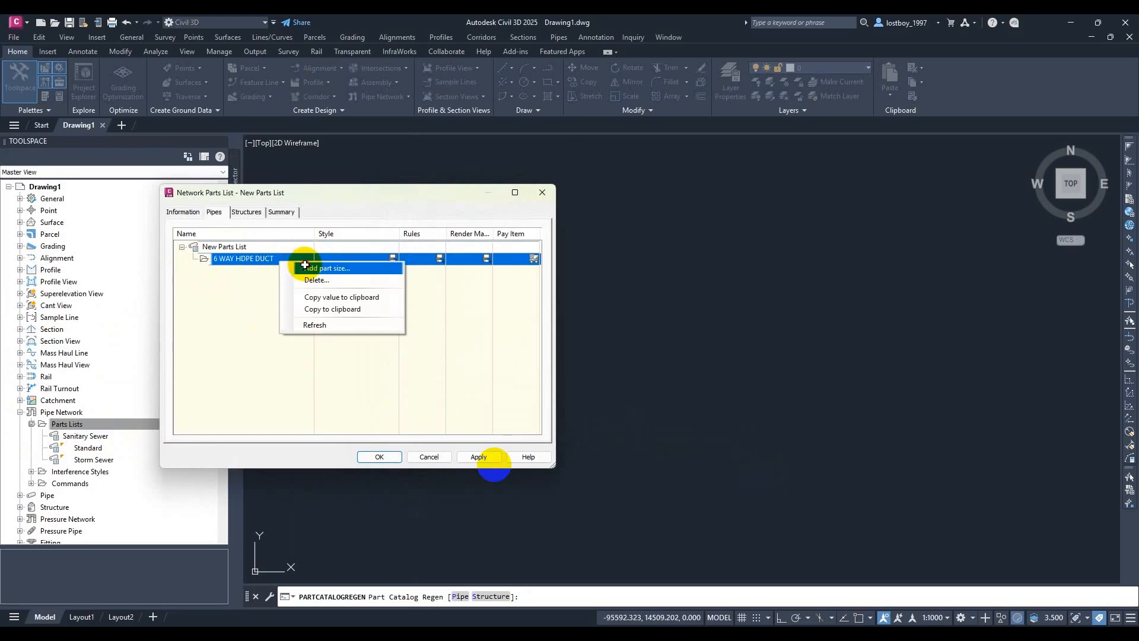
{"action": "left_click", "coordinate": [303, 269]}
{"action": "scroll", "coordinate": [599, 387], "scroll_direction": "down", "scroll_amount": 2}
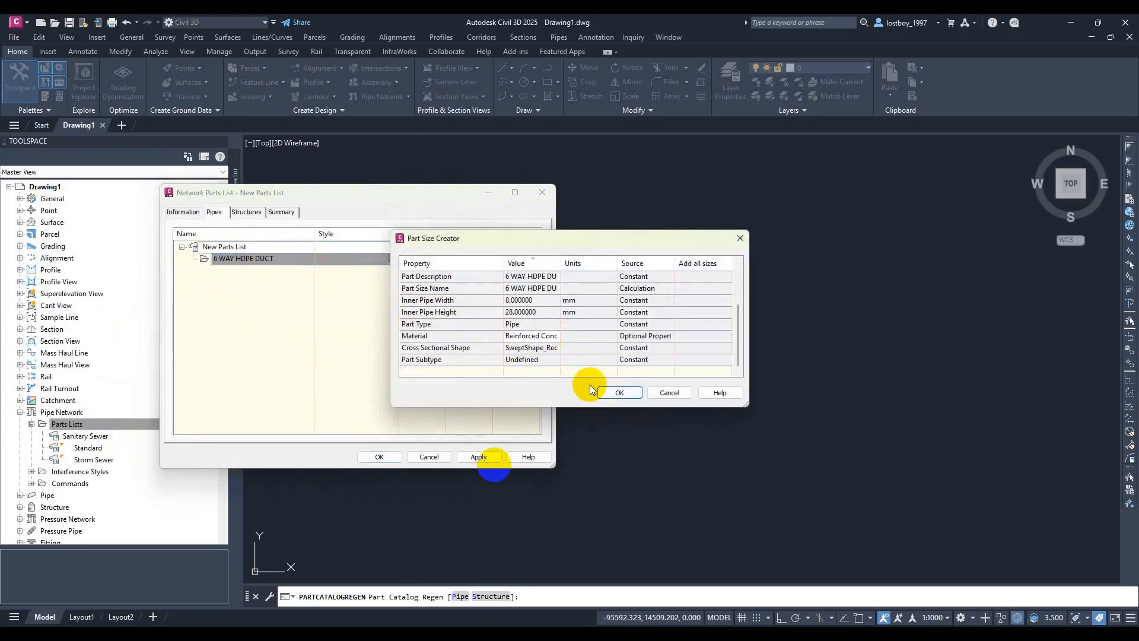
{"action": "scroll", "coordinate": [567, 338], "scroll_direction": "up", "scroll_amount": 3}
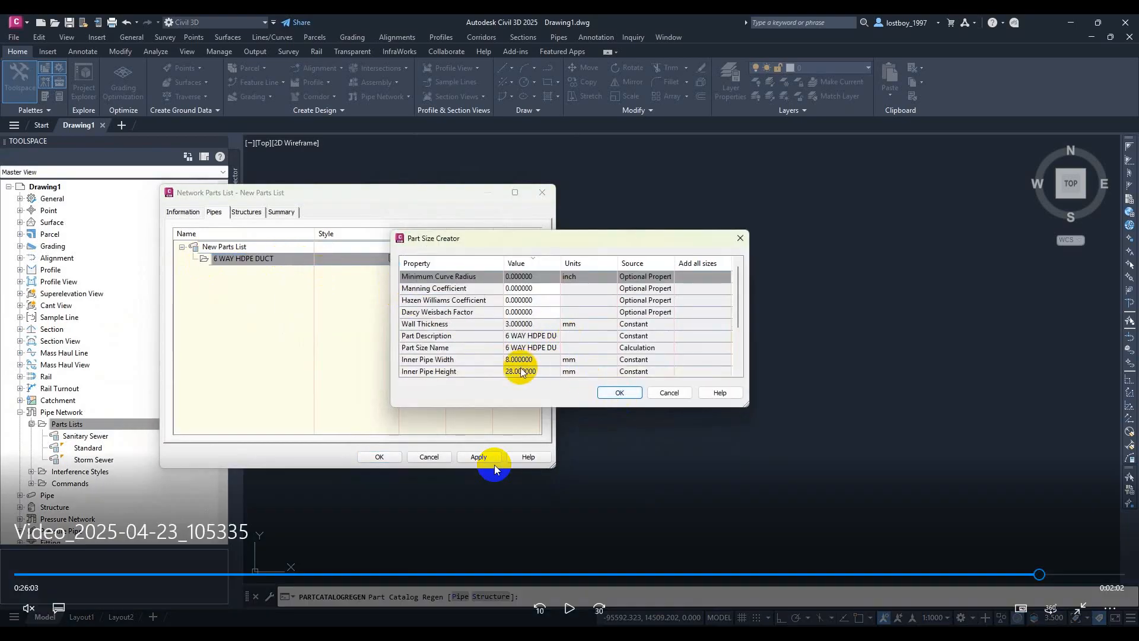
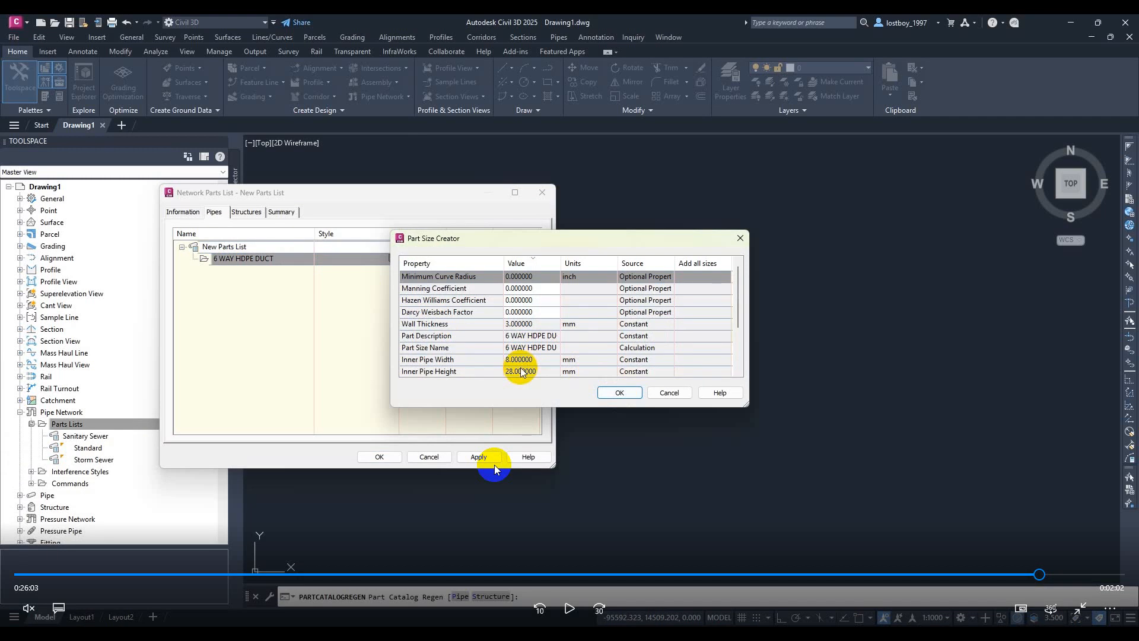
{"action": "scroll", "coordinate": [521, 372], "scroll_direction": "down", "scroll_amount": 1}
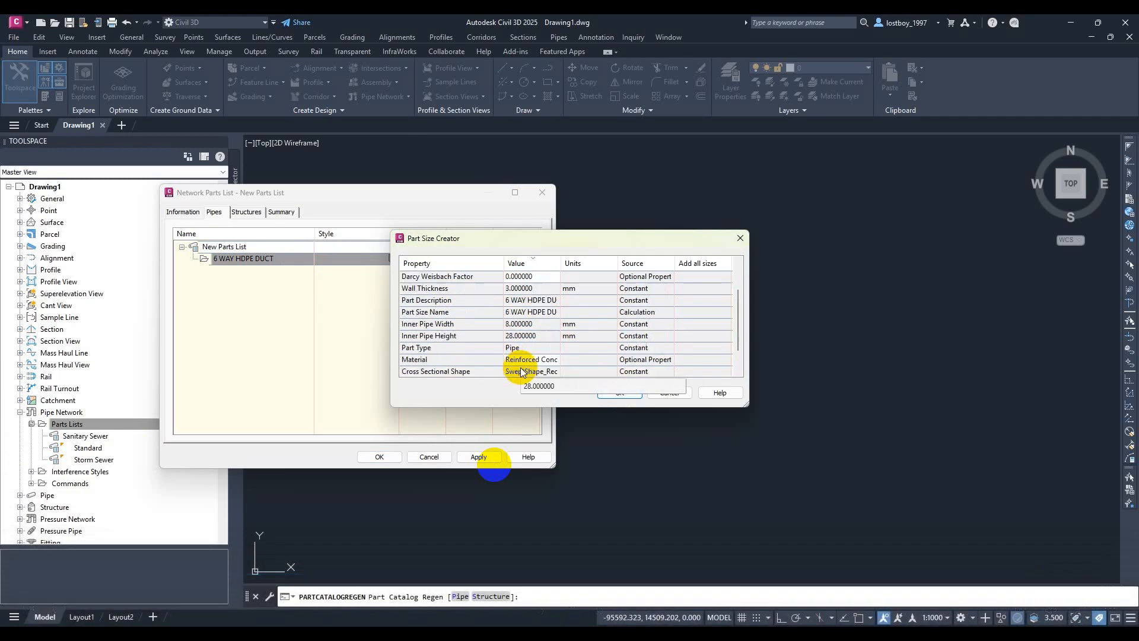
{"action": "left_click", "coordinate": [510, 338]}
{"action": "left_click", "coordinate": [619, 393]}
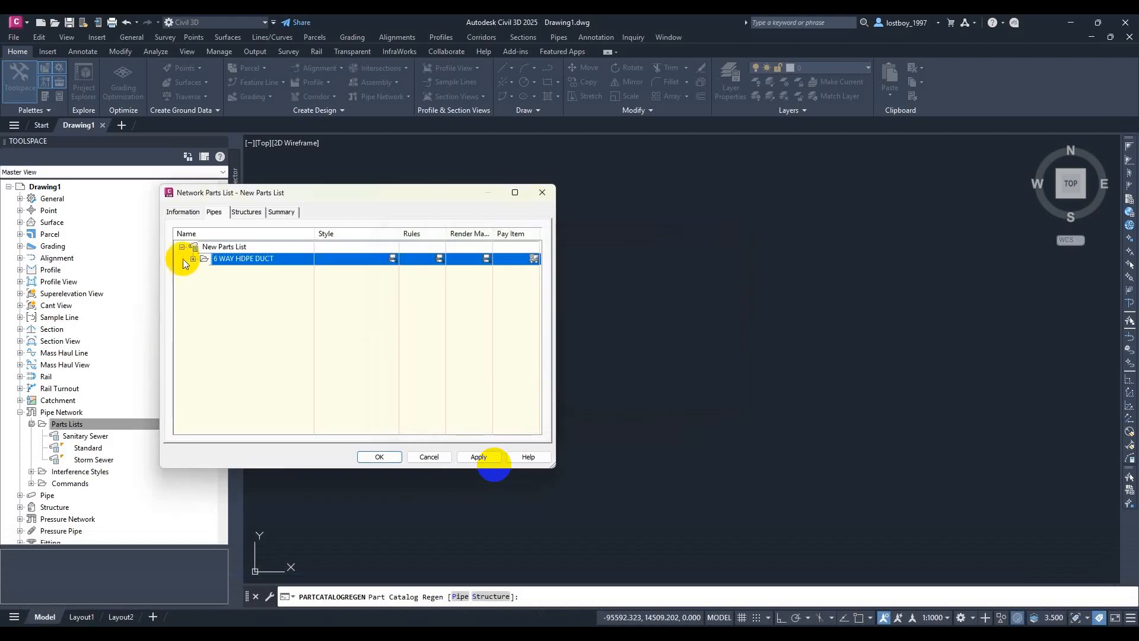
Expand the 6 WAY HDPE DUCT family to check its part size and accept the new parts list
{"action": "left_click", "coordinate": [192, 259]}
{"action": "right_click", "coordinate": [283, 271]}
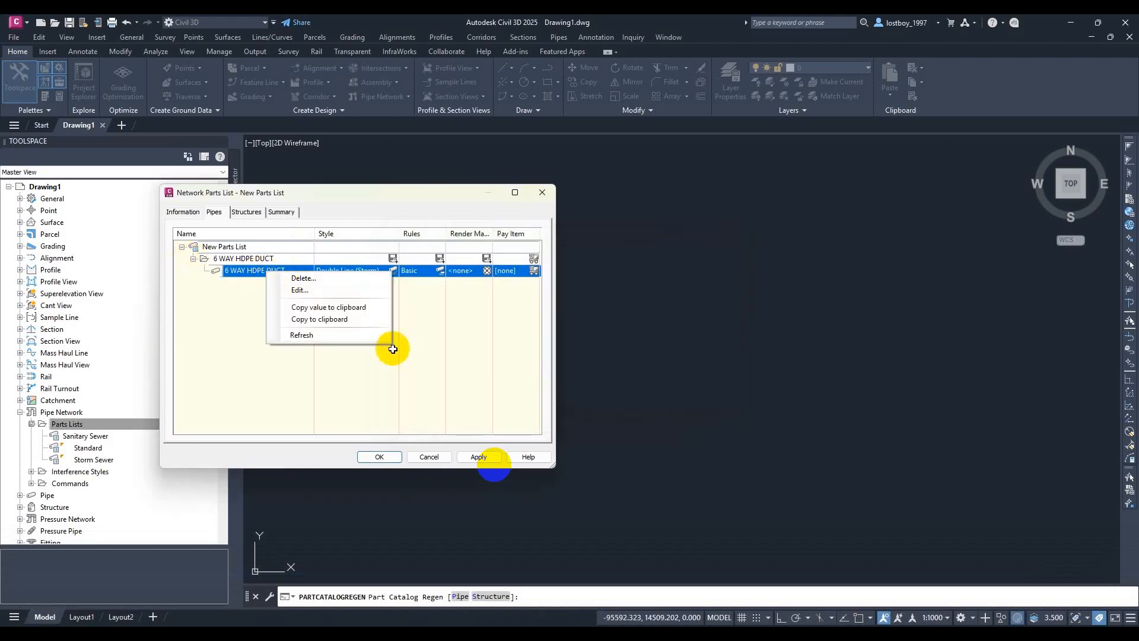
{"action": "left_click", "coordinate": [386, 457]}
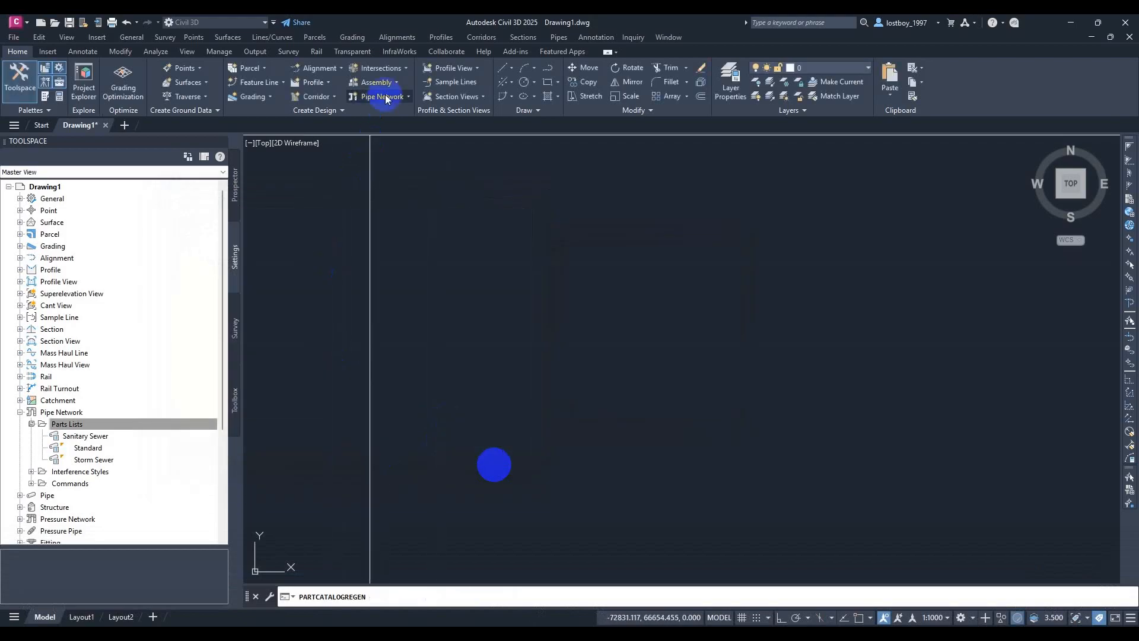
Create a pipe network that uses New Parts List, keeping the default network name
{"action": "left_click", "coordinate": [383, 96]}
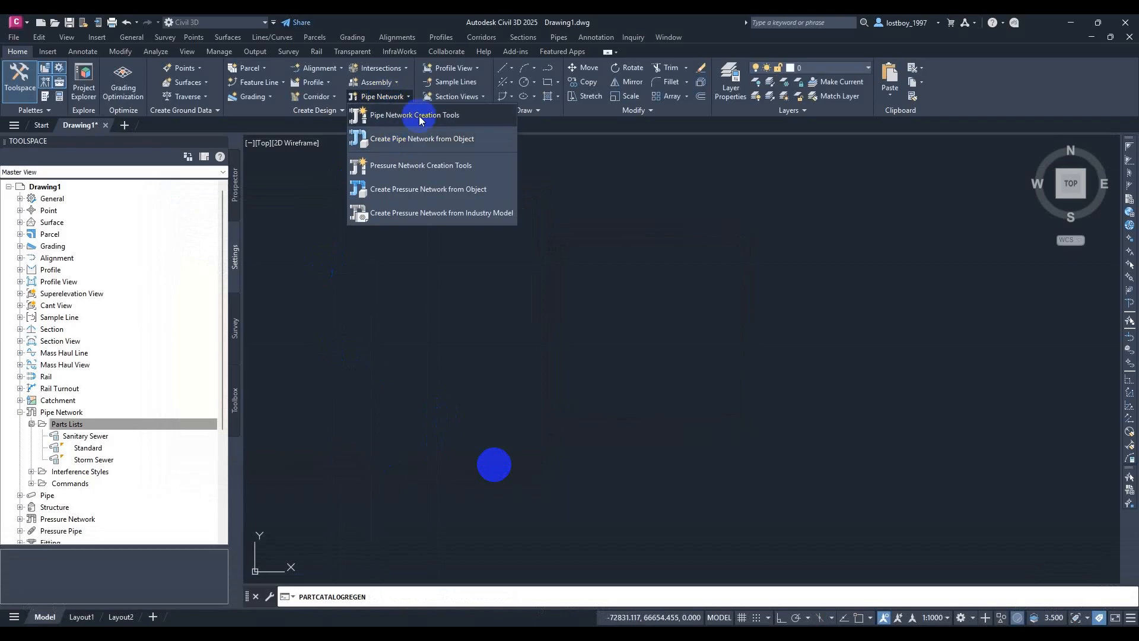
{"action": "left_click", "coordinate": [414, 114]}
{"action": "left_click", "coordinate": [588, 303]}
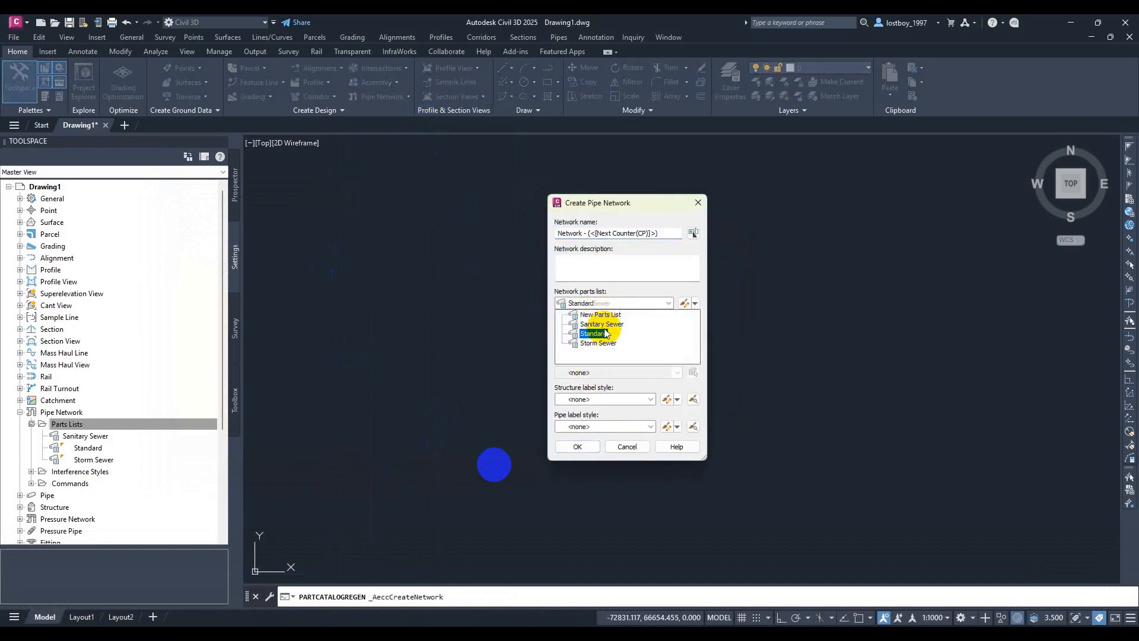
{"action": "left_click", "coordinate": [596, 326]}
{"action": "left_click", "coordinate": [598, 446]}
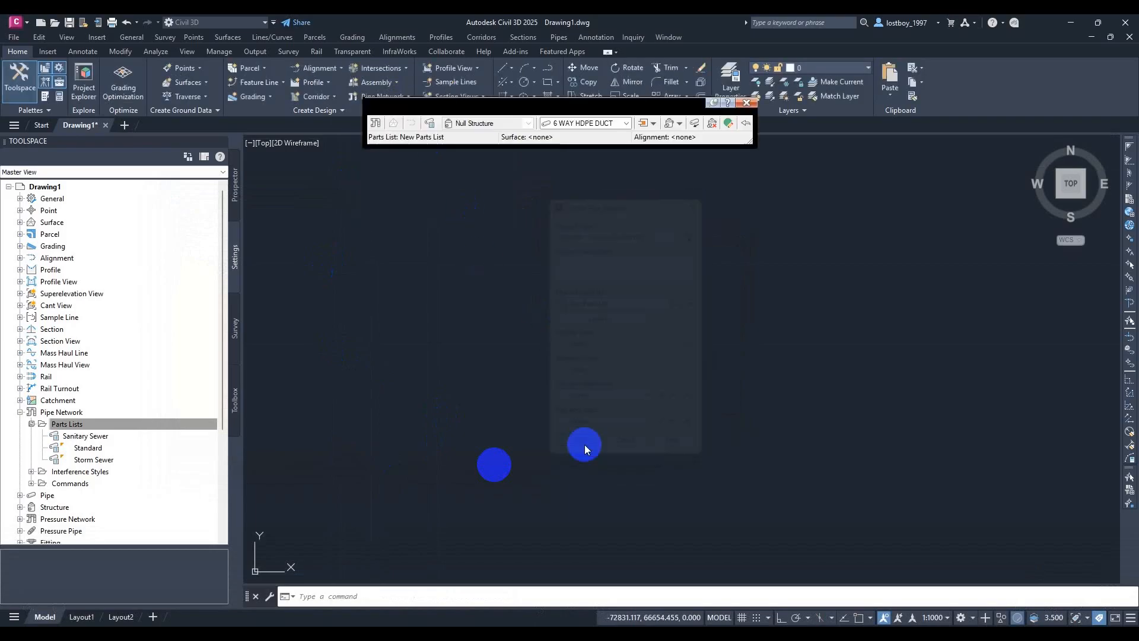
Lay out a short run of 6 WAY HDPE DUCT pipes in the pipe network, drawing pipes only
{"action": "left_click", "coordinate": [679, 124]}
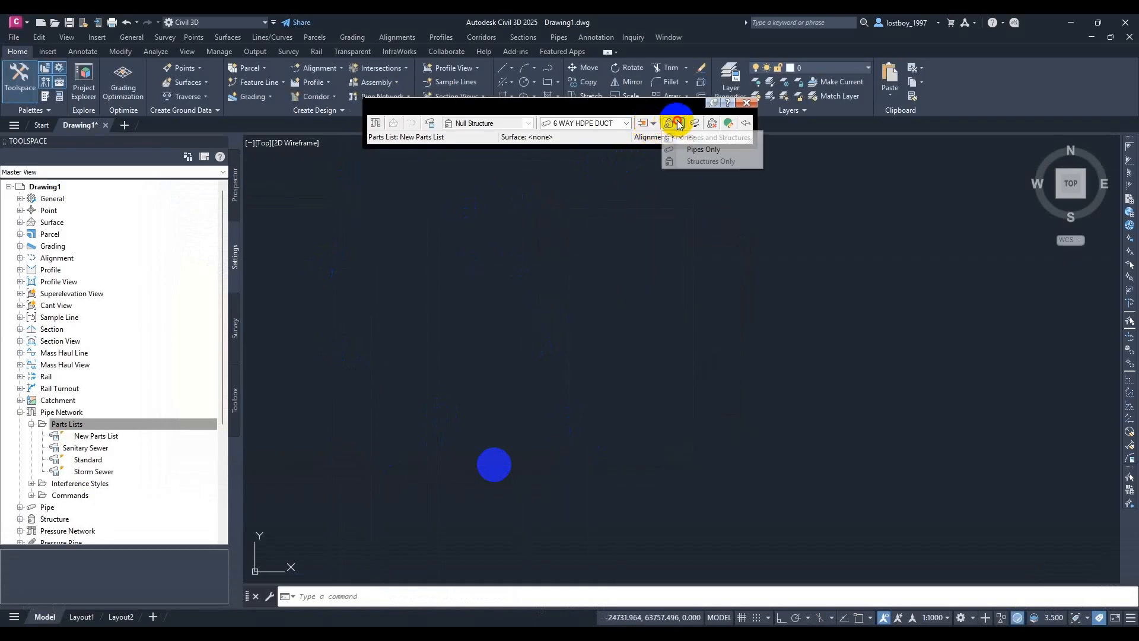
{"action": "left_click", "coordinate": [692, 149]}
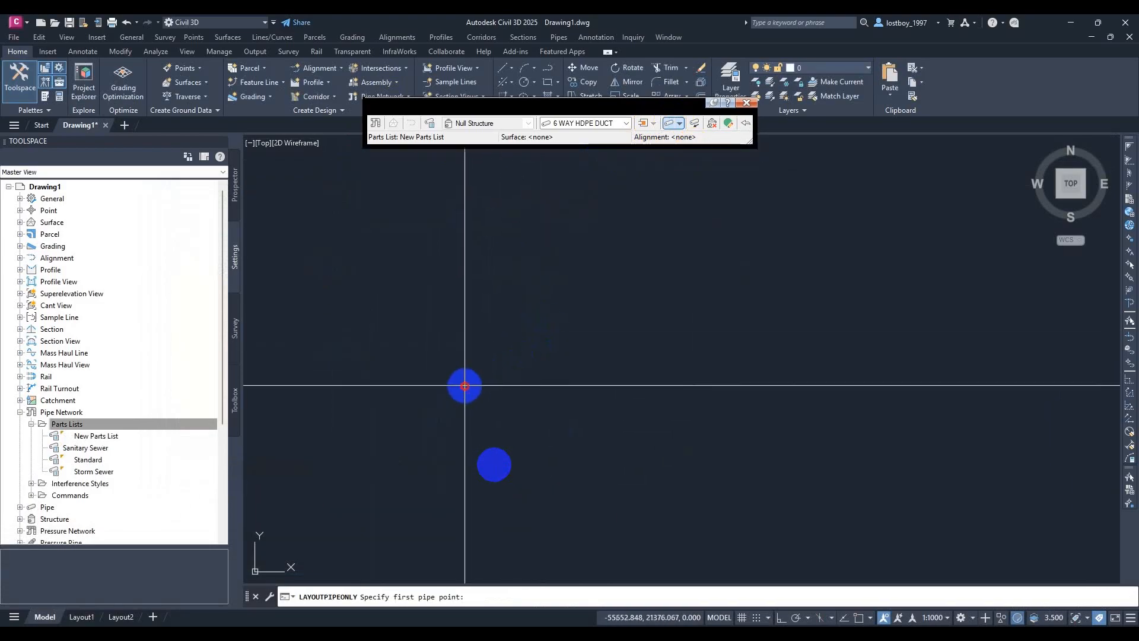
{"action": "left_click", "coordinate": [462, 386]}
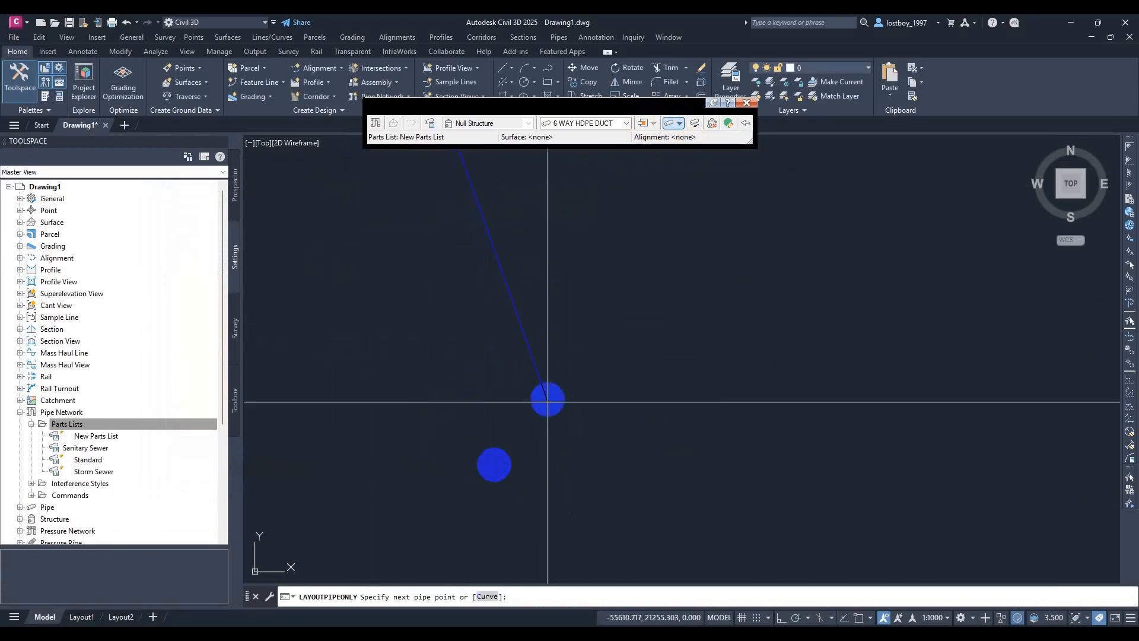
{"action": "middle_click_drag", "start_coordinate": [581, 408], "coordinate": [588, 424]}
{"action": "middle_click_drag", "start_coordinate": [566, 273], "coordinate": [578, 309]}
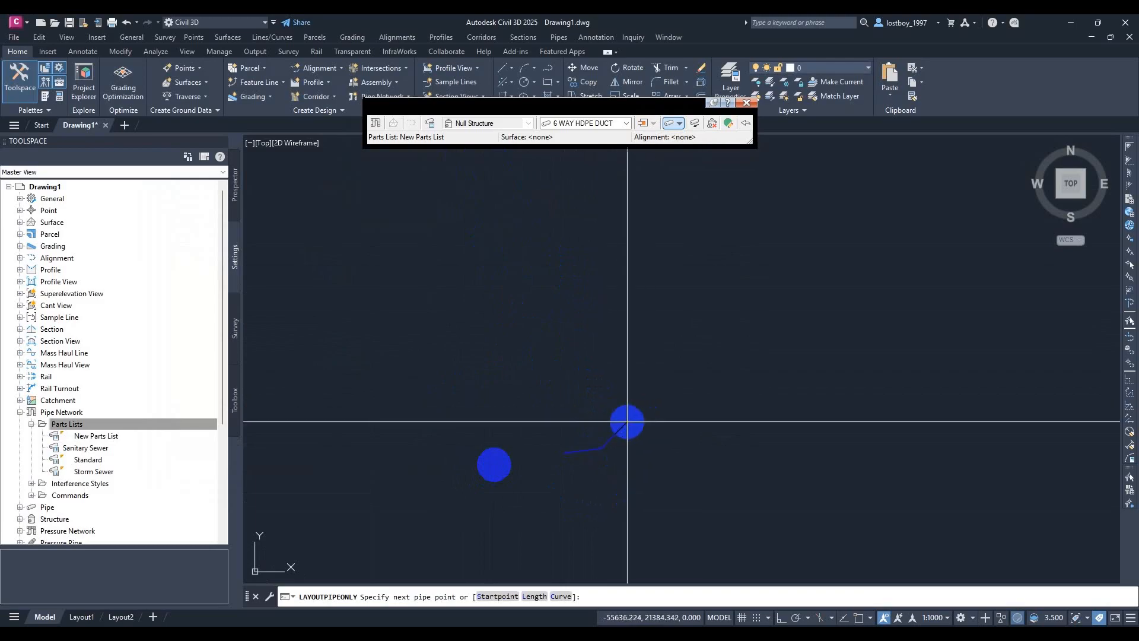
{"action": "key", "text": "Escape"}
Examine the cross-section shape of the drawn duct pipe in the Object Viewer, and close the network layout tools
{"action": "scroll", "coordinate": [586, 456], "scroll_direction": "up", "scroll_amount": 10}
{"action": "left_click", "coordinate": [678, 403]}
{"action": "right_click", "coordinate": [679, 417]}
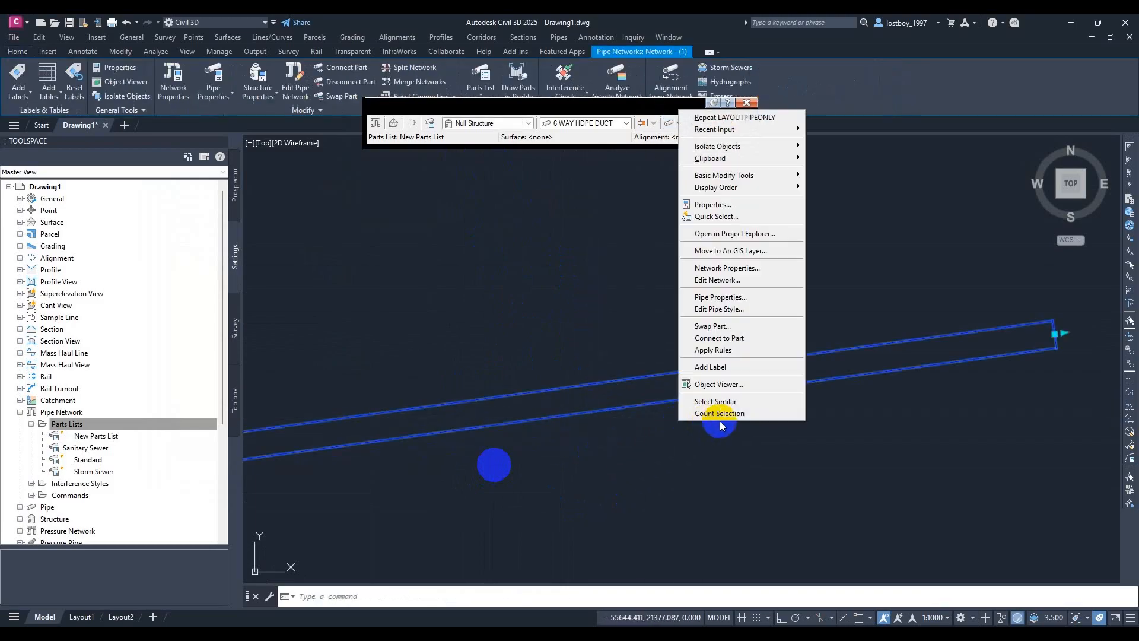
{"action": "left_click", "coordinate": [721, 380]}
{"action": "mouse_move", "coordinate": [607, 423]}
{"action": "left_mouse_down"}
{"action": "mouse_move", "coordinate": [390, 374]}
{"action": "mouse_move", "coordinate": [381, 344]}
{"action": "mouse_move", "coordinate": [738, 381]}
{"action": "mouse_move", "coordinate": [635, 427]}
{"action": "mouse_move", "coordinate": [604, 416]}
{"action": "left_mouse_up"}
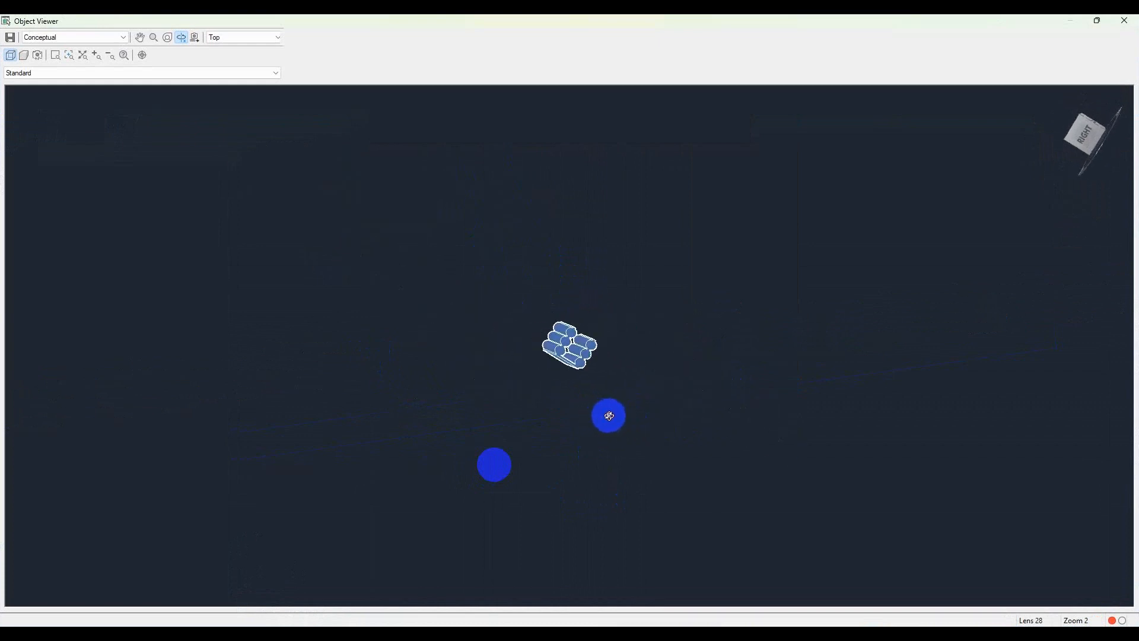
{"action": "scroll", "coordinate": [610, 416], "scroll_direction": "up", "scroll_amount": 10}
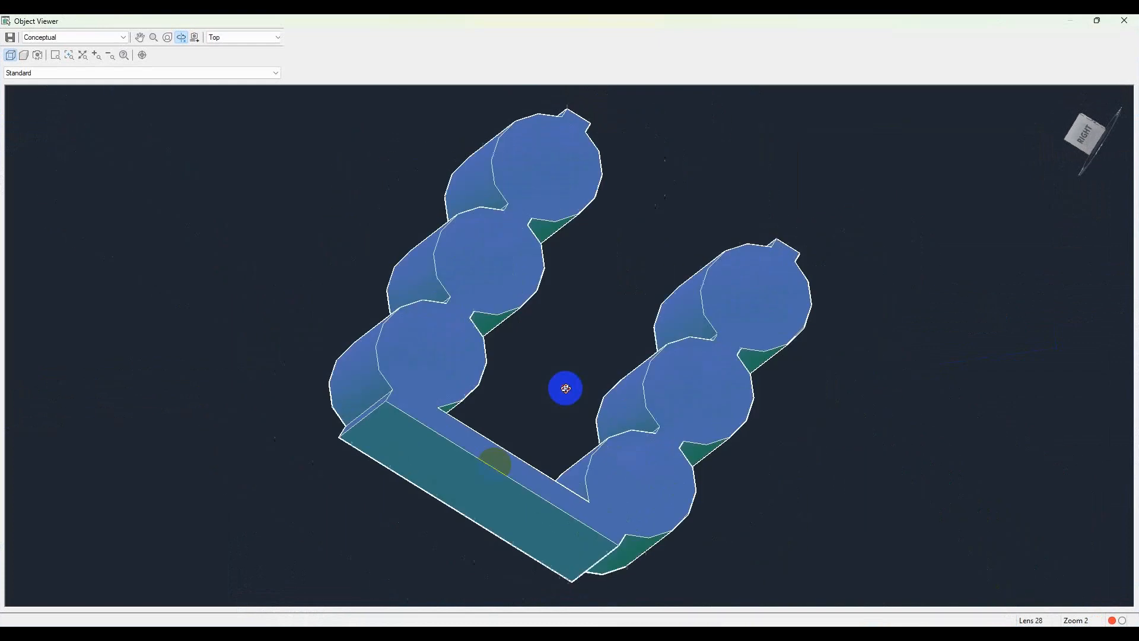
{"action": "key", "text": "Escape"}
{"action": "left_click", "coordinate": [750, 106]}
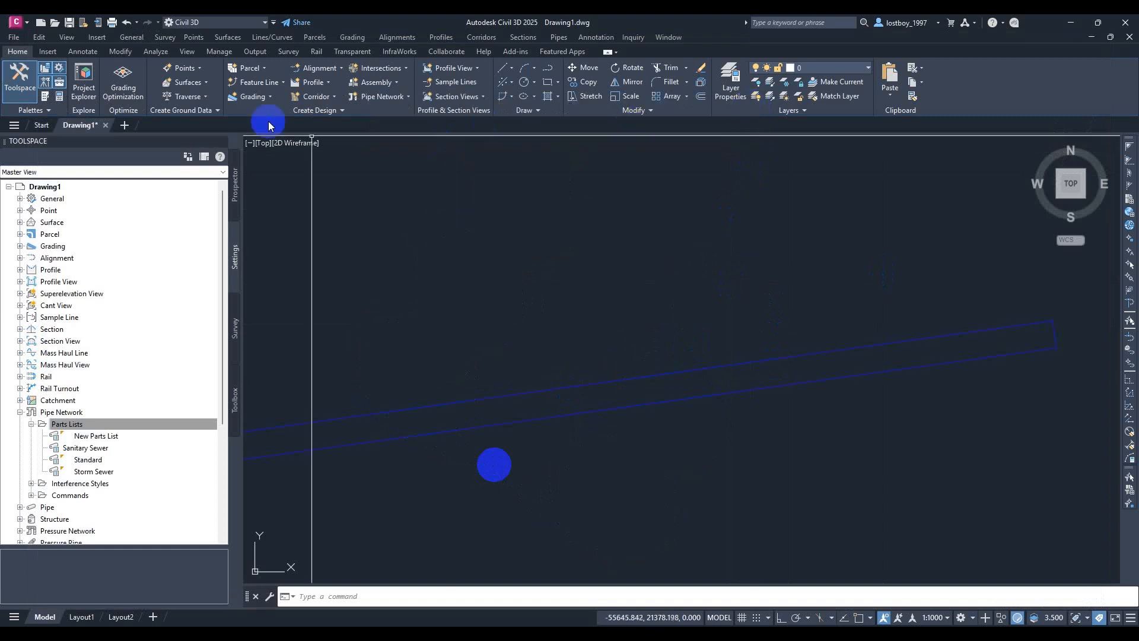
Open the 6 WAY HDPE DUCT part from CUSTOM PIPES in Part Builder
{"action": "left_click", "coordinate": [305, 110]}
{"action": "left_click", "coordinate": [694, 374]}
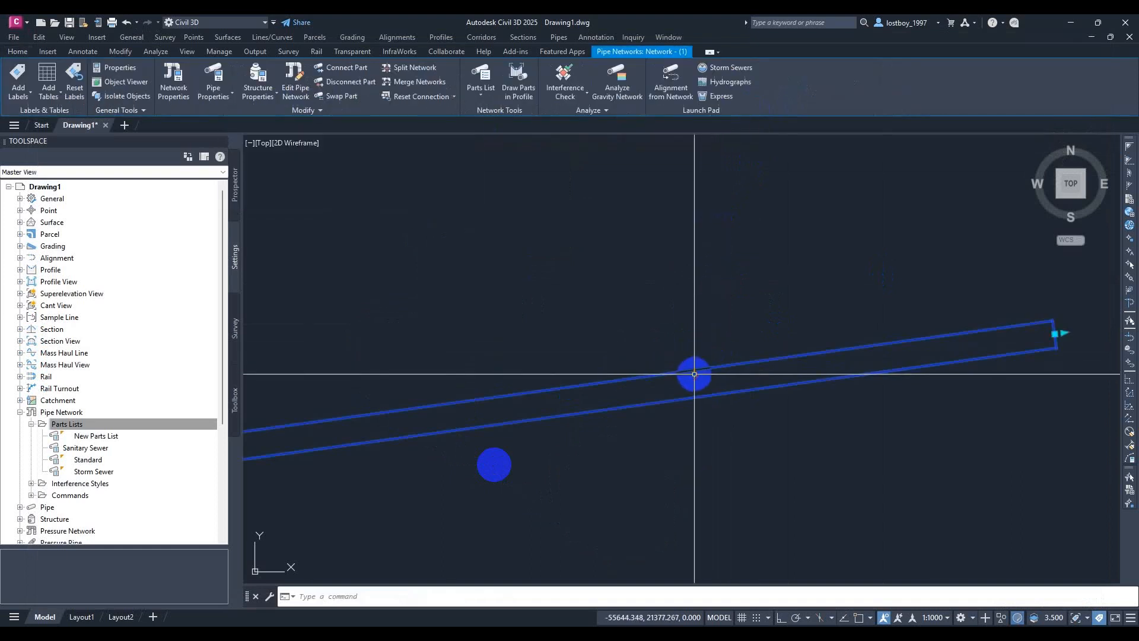
{"action": "key", "text": "Escape"}
{"action": "left_click", "coordinate": [361, 111]}
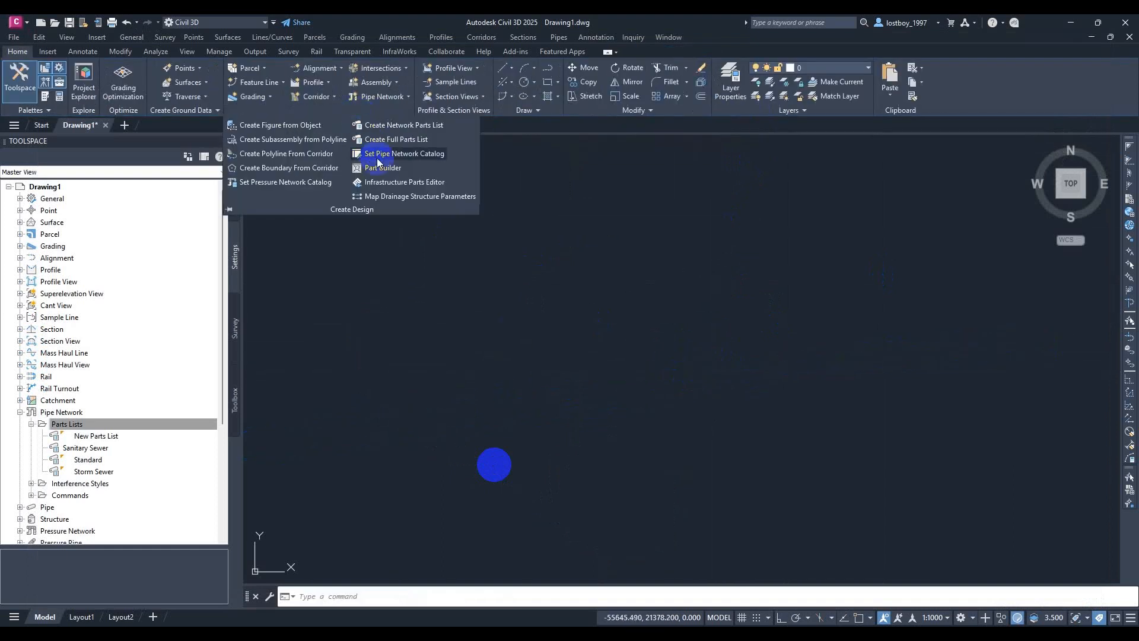
{"action": "left_click", "coordinate": [385, 172]}
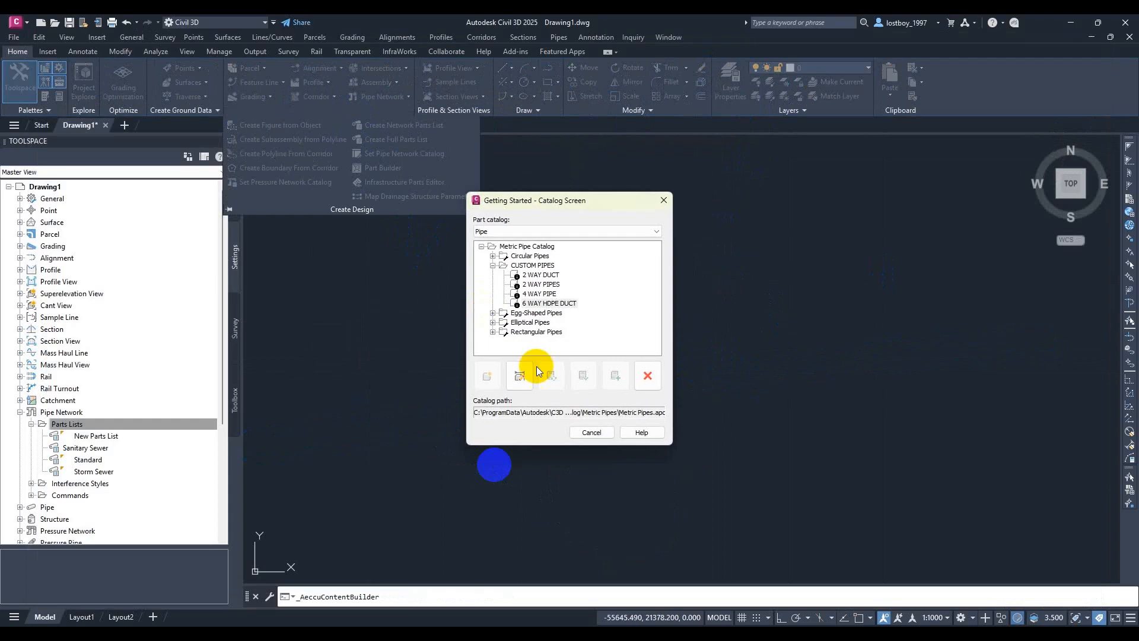
{"action": "double_click", "coordinate": [550, 304]}
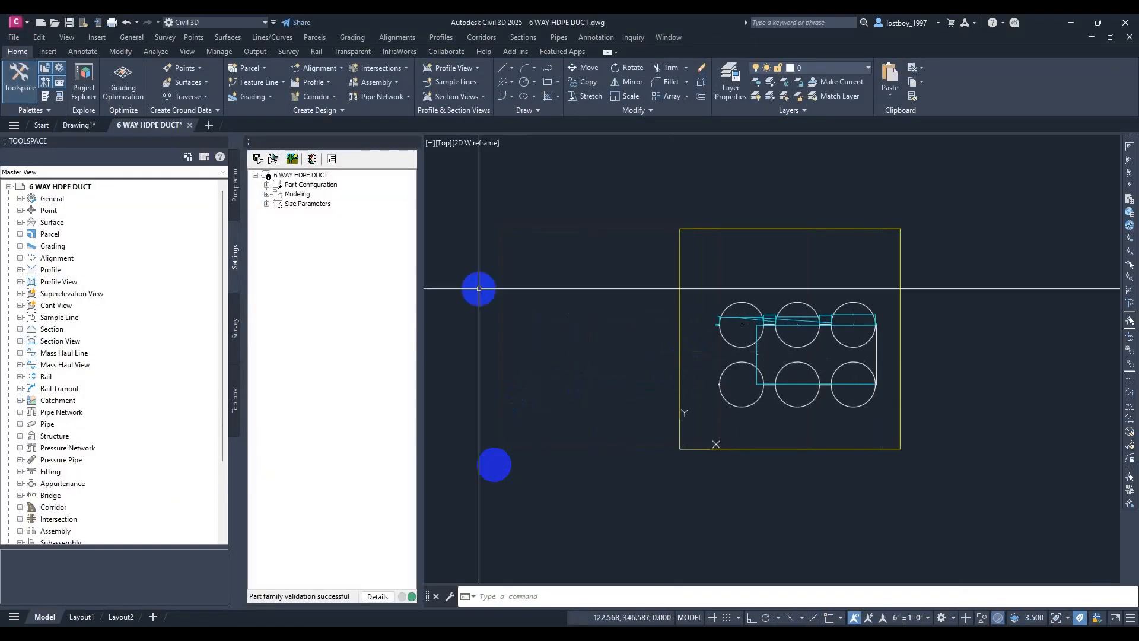
Edit the size parameter values of the 6 WAY HDPE DUCT part and set PIH to 150
{"action": "double_click", "coordinate": [289, 204]}
{"action": "left_click", "coordinate": [297, 204]}
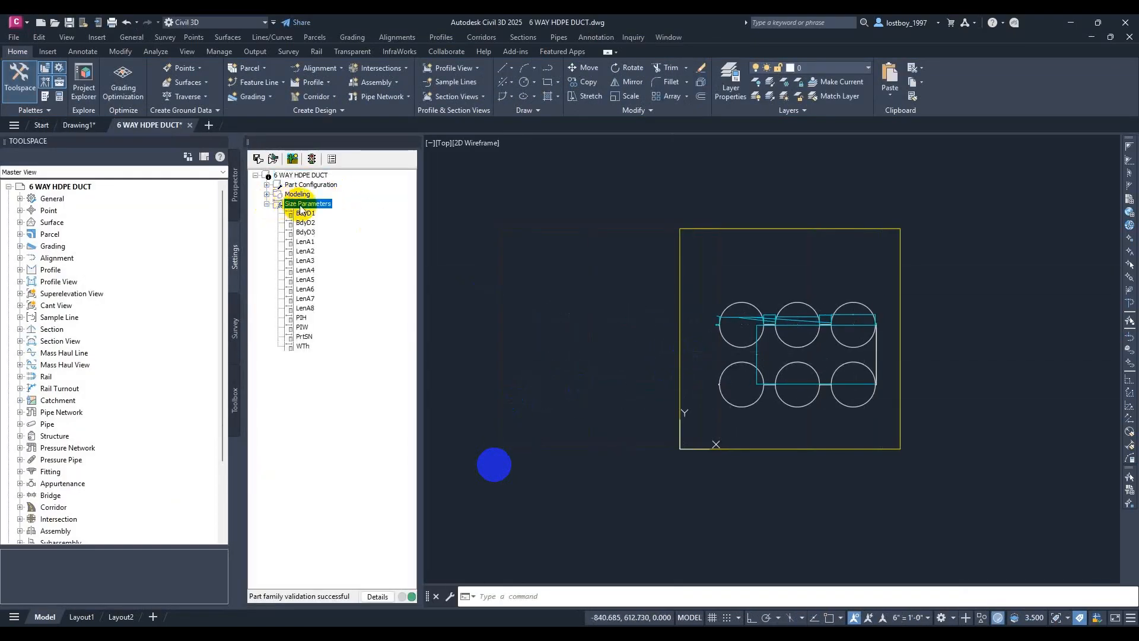
{"action": "double_click", "coordinate": [297, 201]}
{"action": "right_click", "coordinate": [297, 204]}
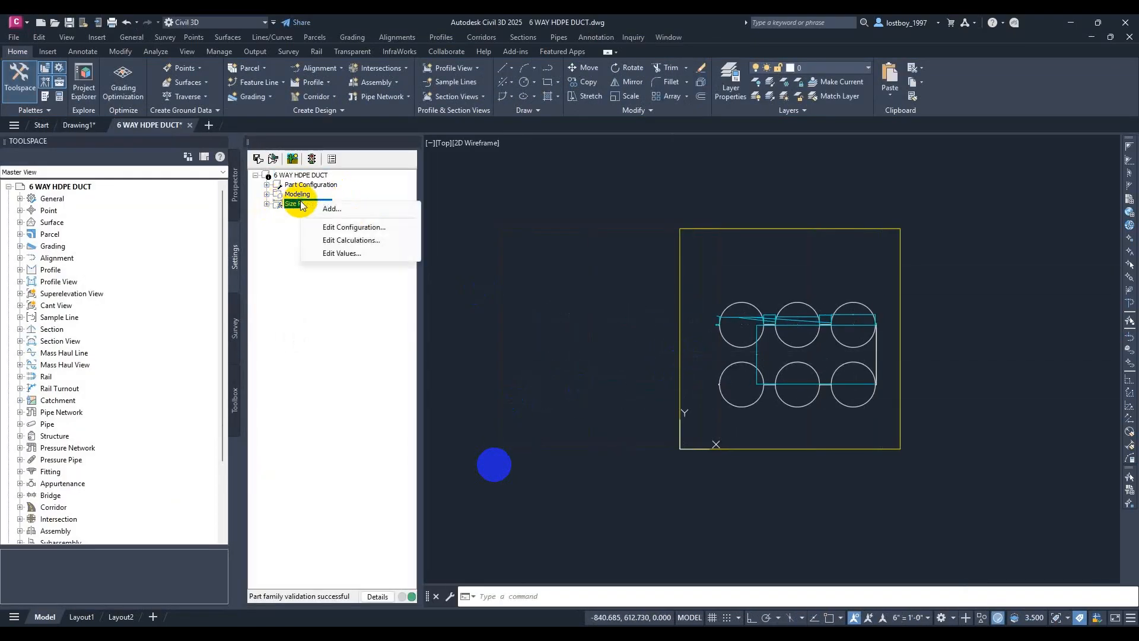
{"action": "left_click", "coordinate": [355, 254]}
{"action": "left_click", "coordinate": [454, 272]}
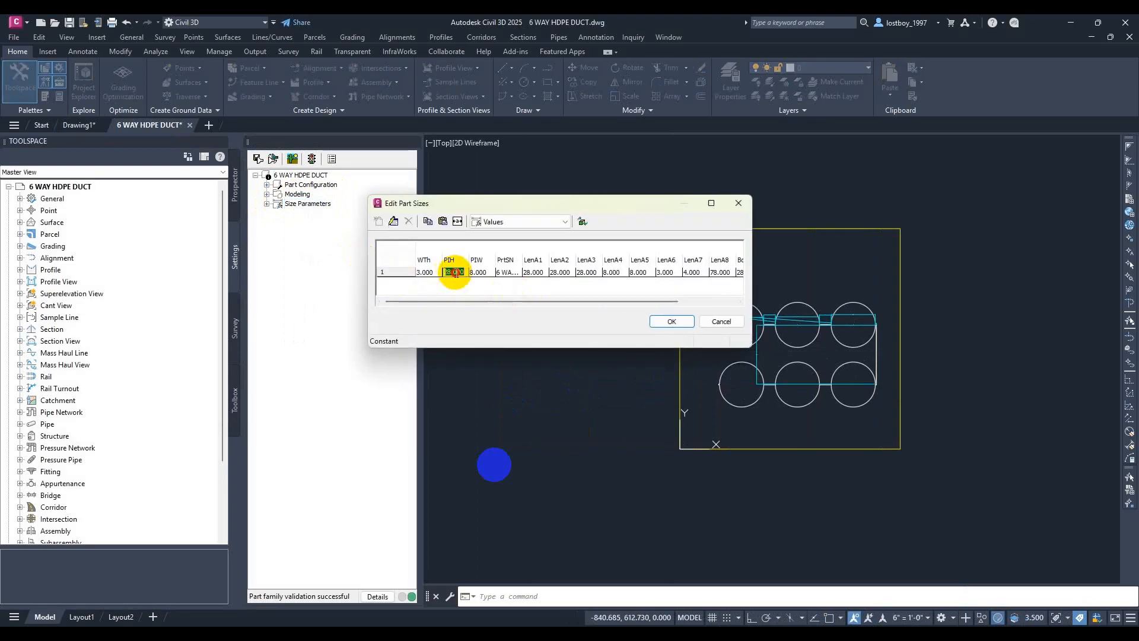
{"action": "type", "text": "150"}
Set PIW to 40 and WTh to 2 in the part sizes and accept the edited values
{"action": "left_click", "coordinate": [486, 272]}
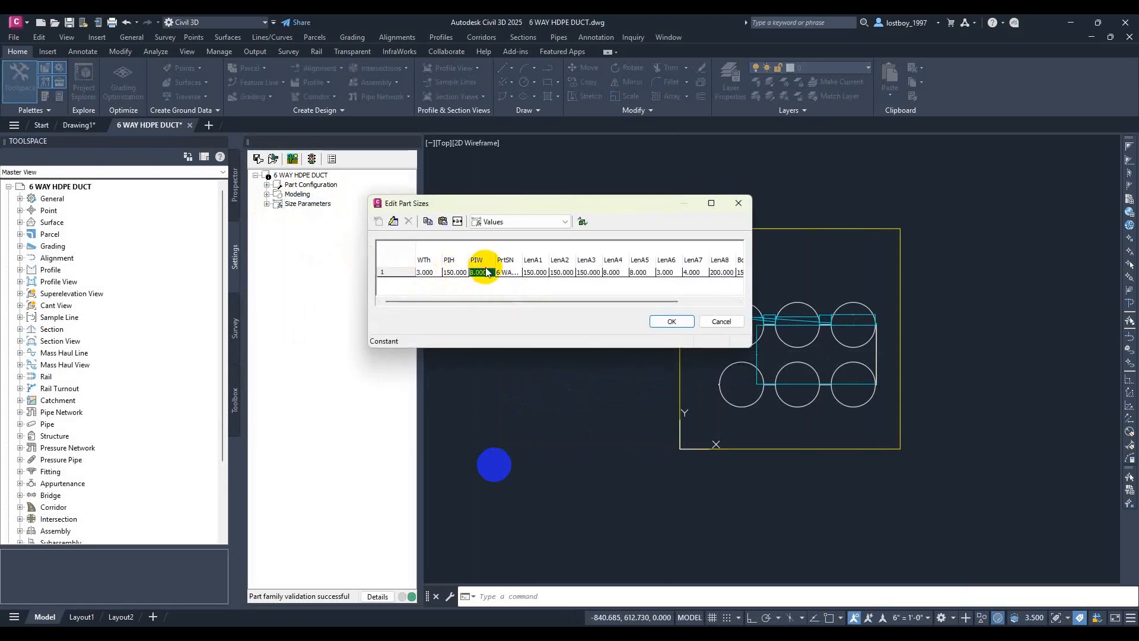
{"action": "type", "text": "4"}
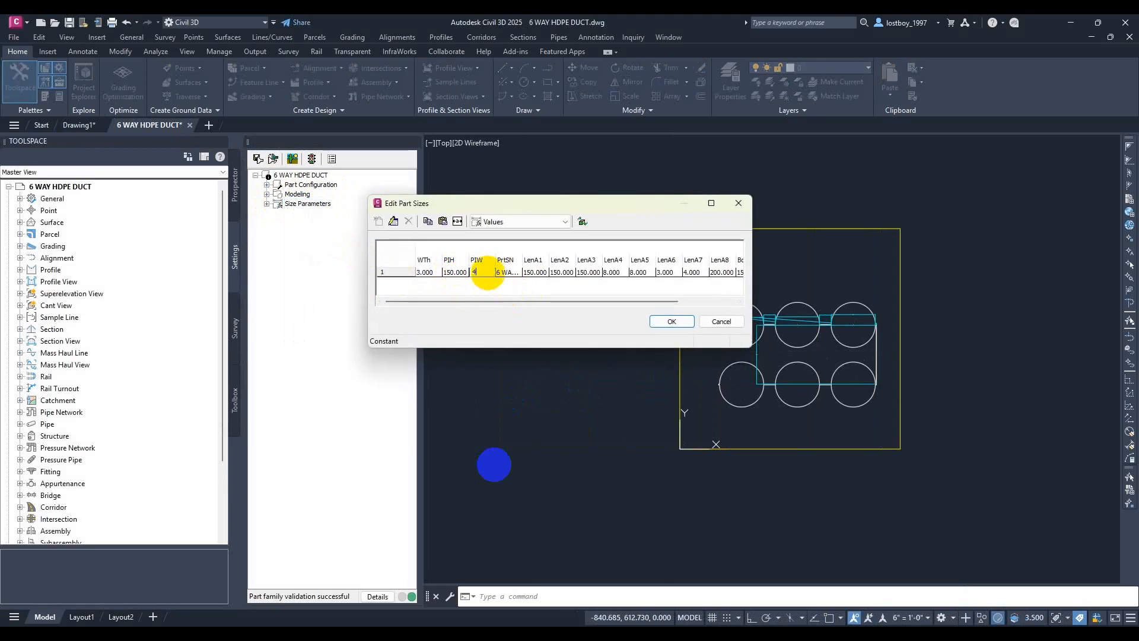
{"action": "type", "text": "0"}
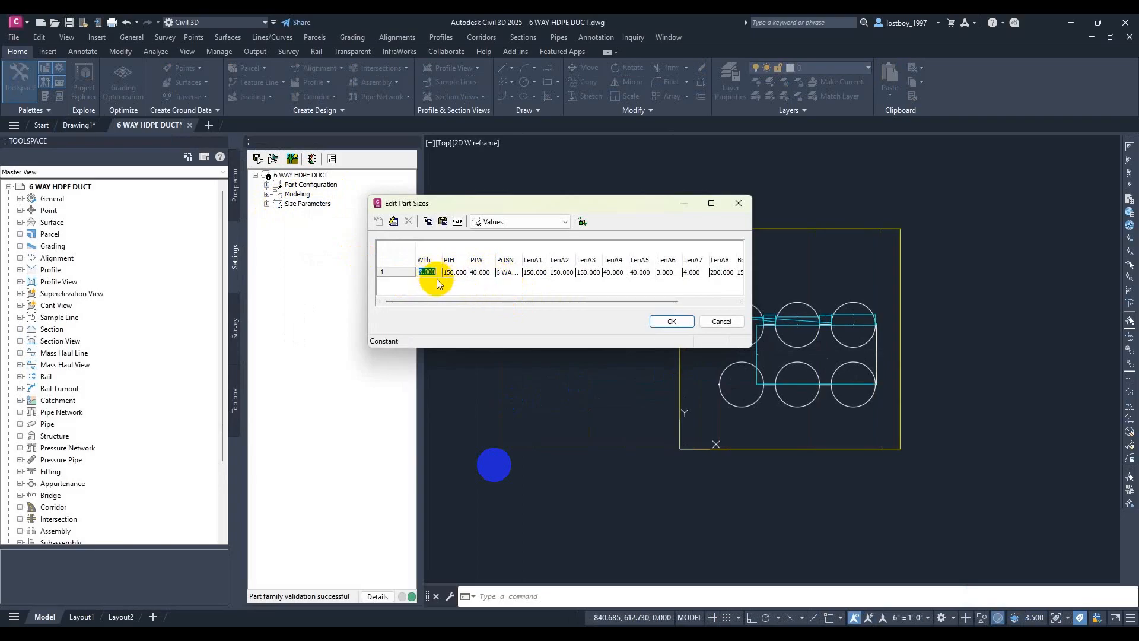
{"action": "type", "text": "2"}
{"action": "left_click", "coordinate": [449, 276]}
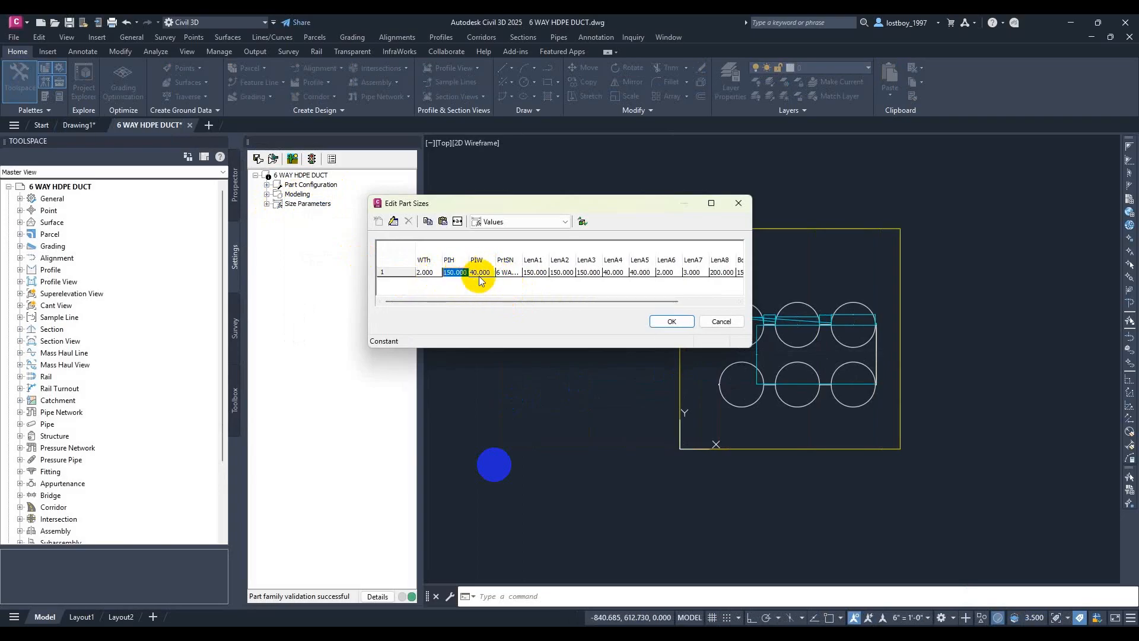
{"action": "left_click", "coordinate": [666, 320]}
Save the 6 WAY HDPE DUCT part family and close its drawing
{"action": "left_click", "coordinate": [267, 203]}
{"action": "left_click", "coordinate": [267, 203]}
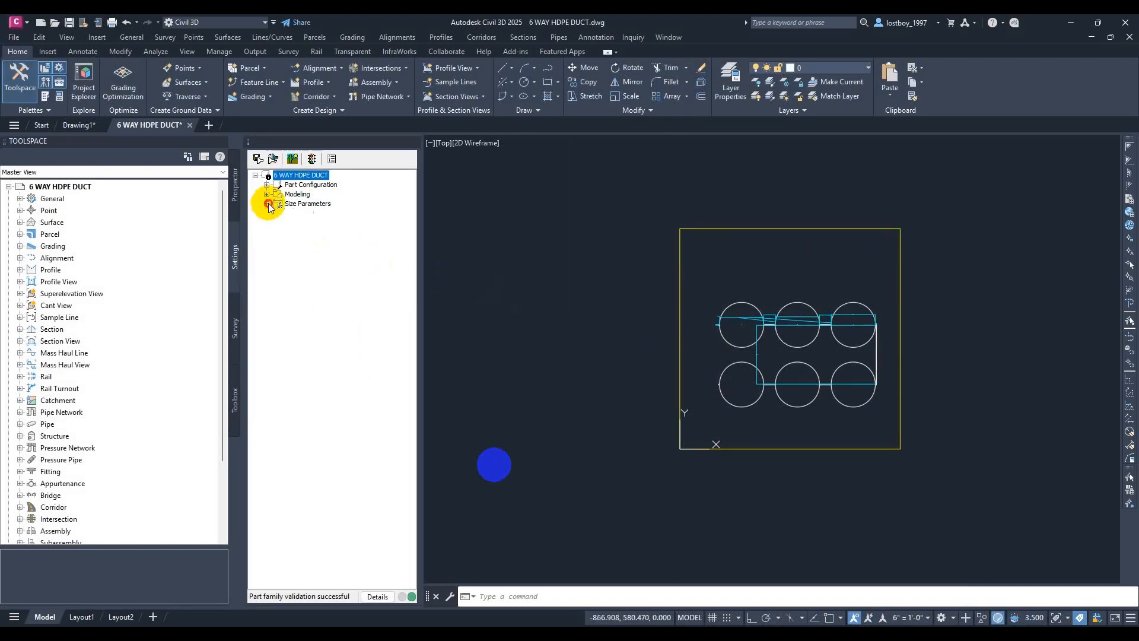
{"action": "left_click", "coordinate": [260, 159]}
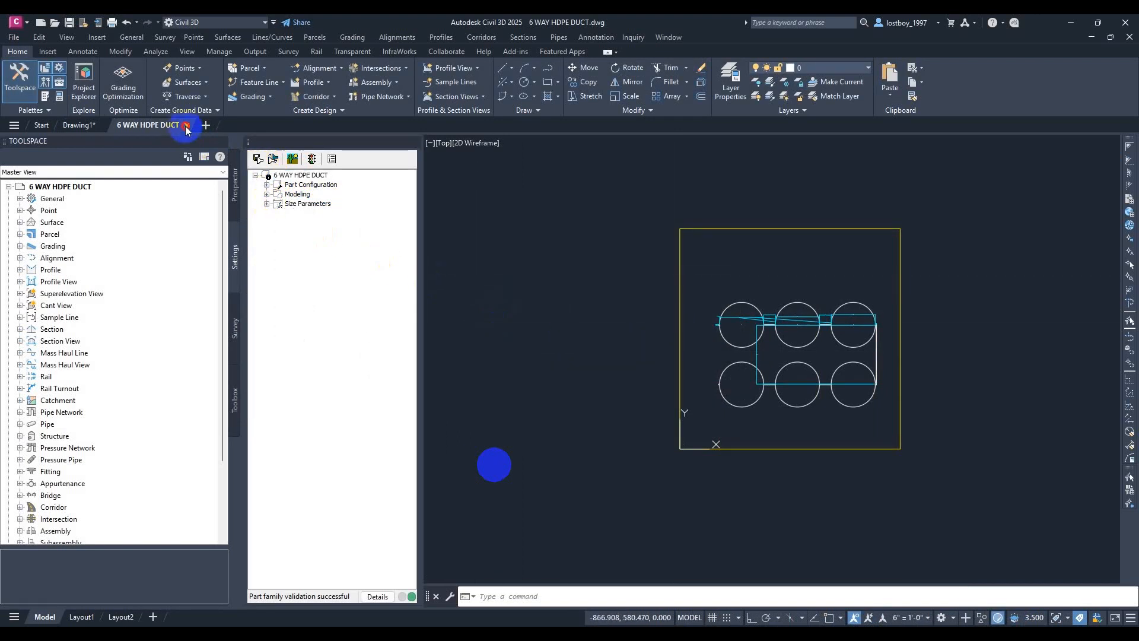
{"action": "left_click", "coordinate": [185, 127]}
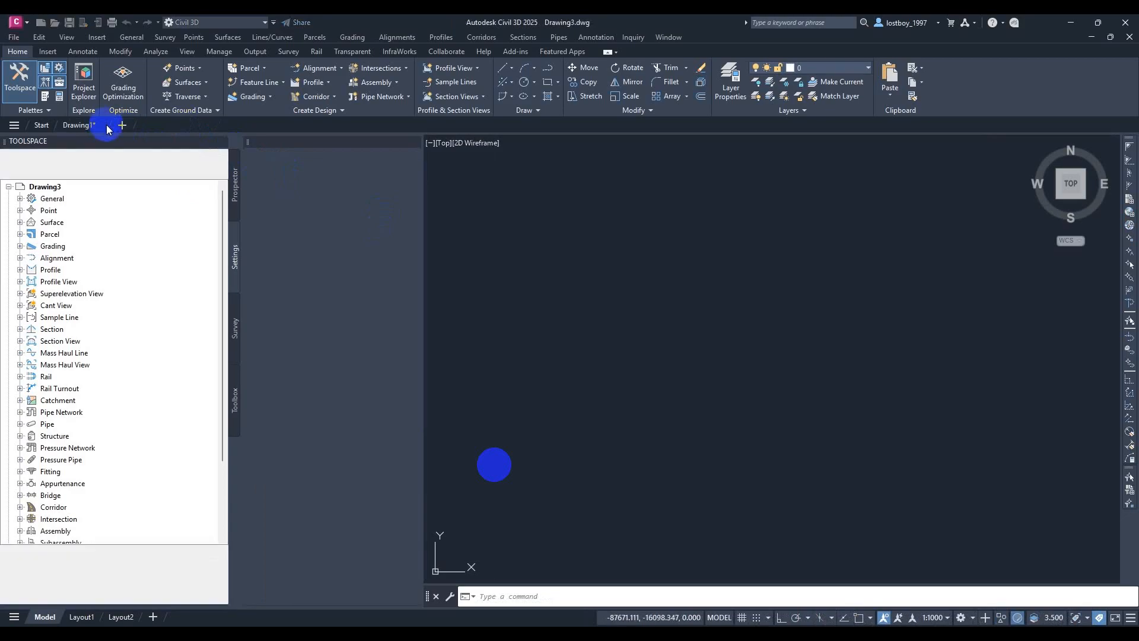
Close Drawing1 without saving changes and close the empty Part Builder palette
{"action": "left_click", "coordinate": [107, 125]}
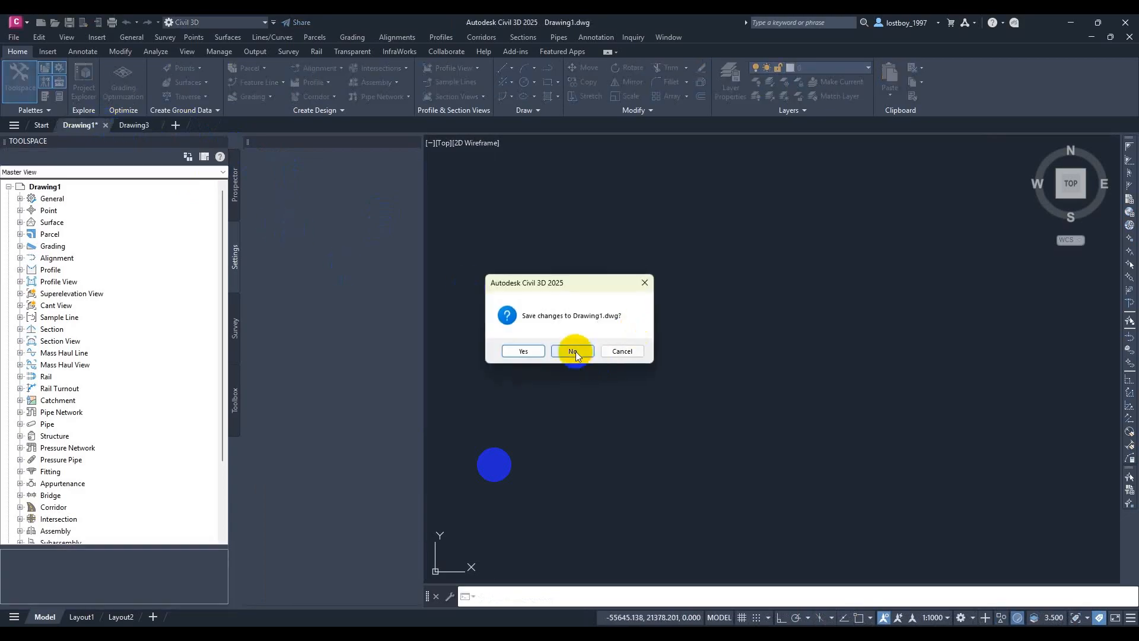
{"action": "left_click", "coordinate": [573, 351]}
{"action": "left_click", "coordinate": [153, 171]}
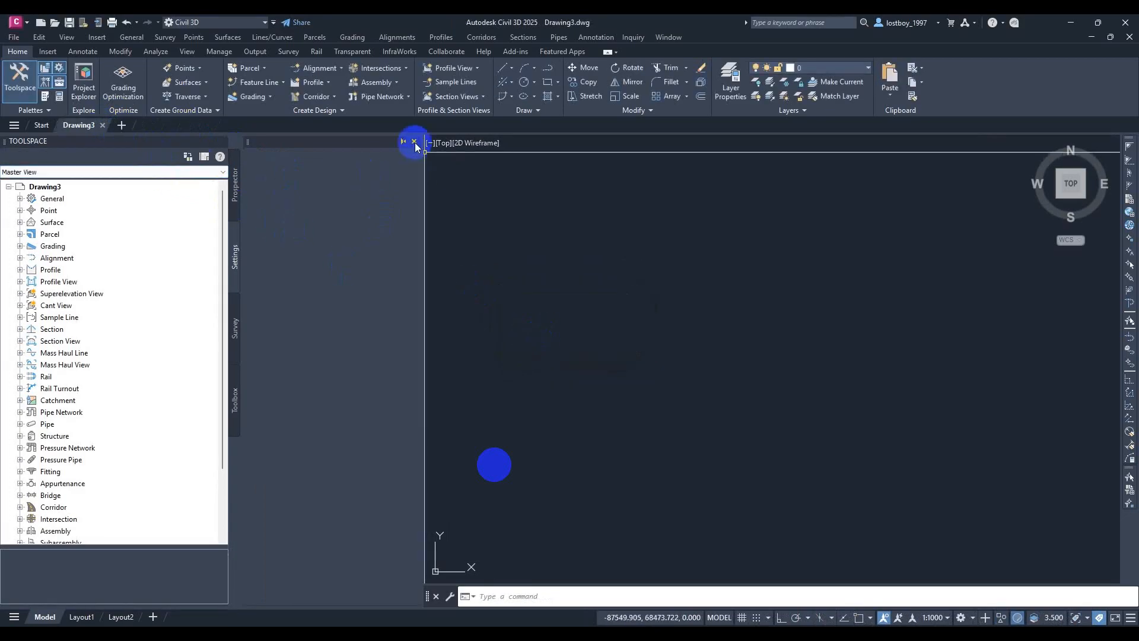
{"action": "left_click", "coordinate": [414, 142]}
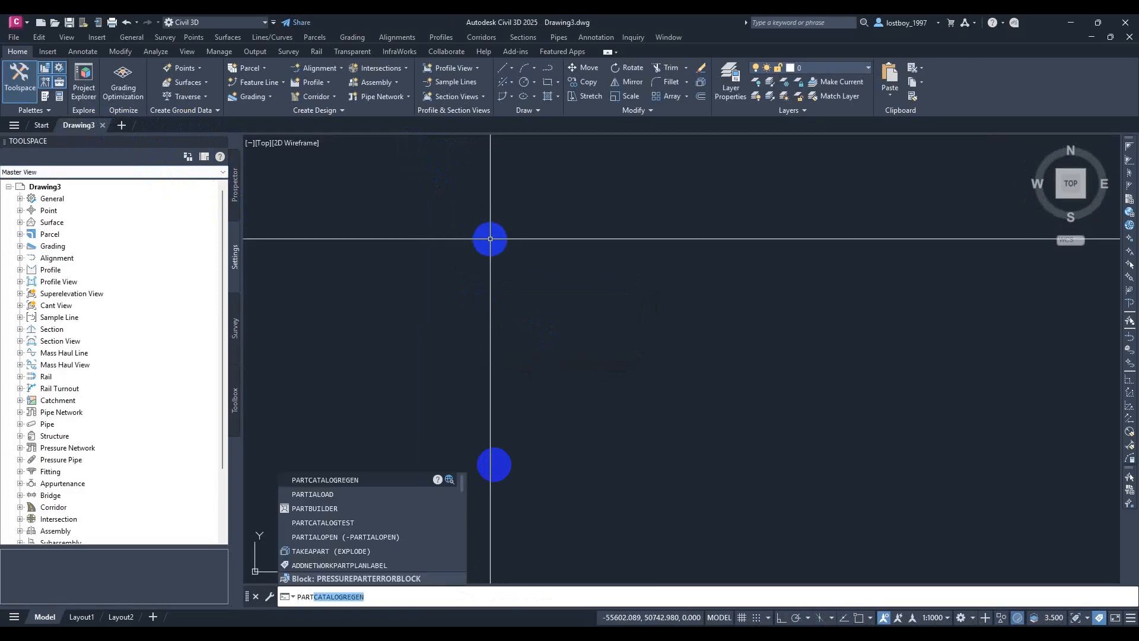
Start the PARTCATALOGREGEN command in Drawing3
{"action": "left_click", "coordinate": [358, 483]}
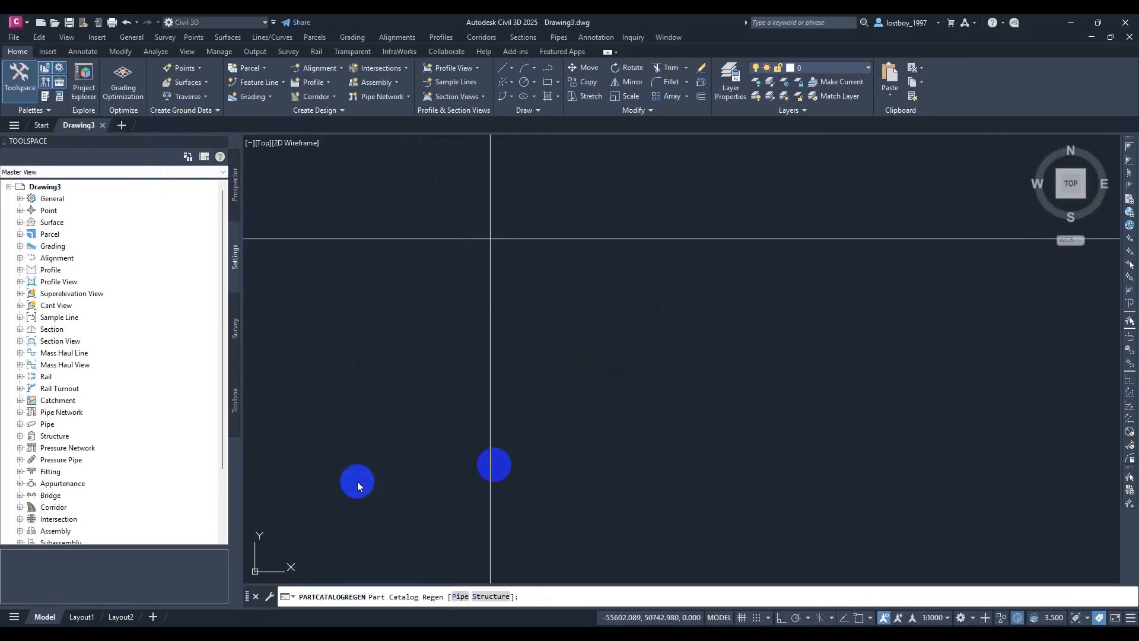
{"action": "key", "text": "Return"}
Create a new parts list under the Pipe Network settings of Drawing3
{"action": "left_click", "coordinate": [235, 194]}
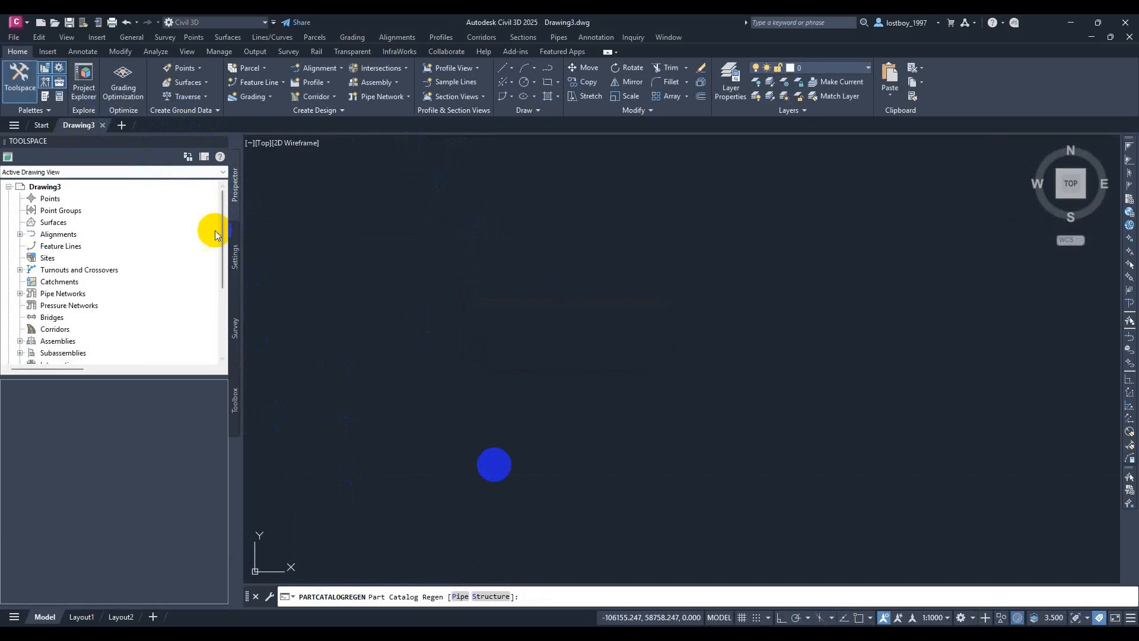
{"action": "left_click", "coordinate": [235, 250]}
{"action": "left_click", "coordinate": [19, 411]}
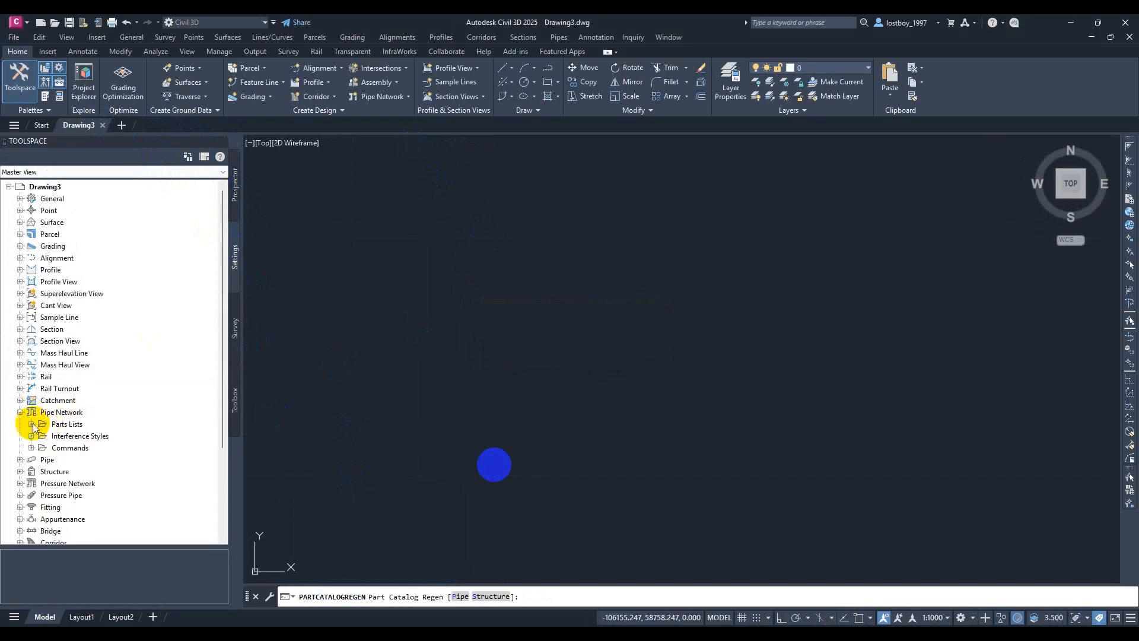
{"action": "left_click", "coordinate": [31, 423]}
{"action": "right_click", "coordinate": [68, 424]}
{"action": "left_click", "coordinate": [117, 432]}
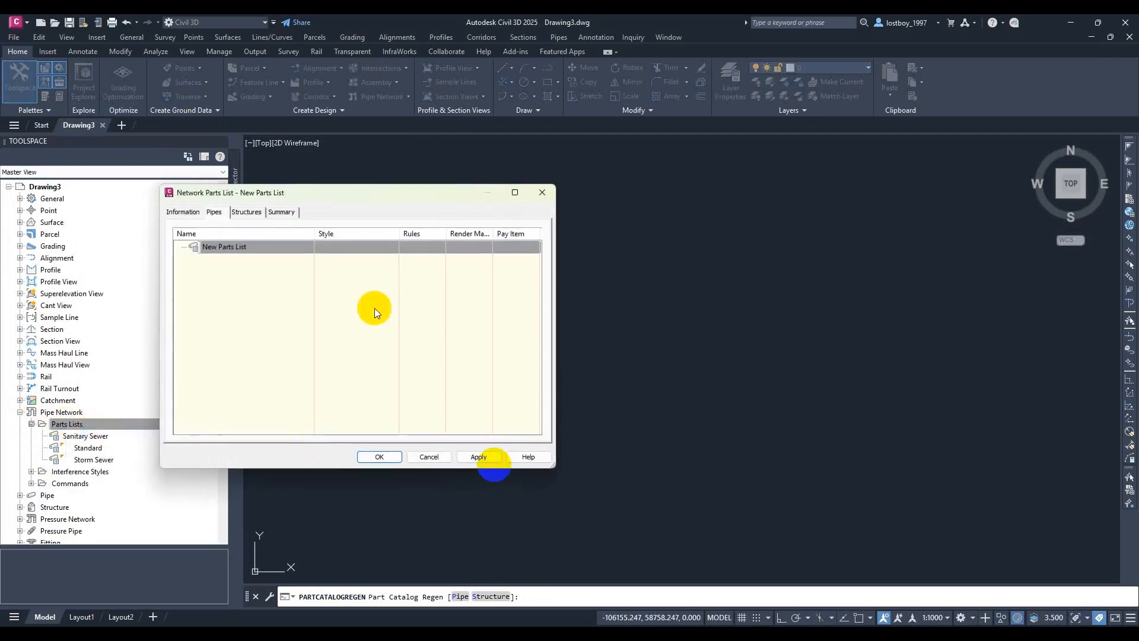
Add the 6 WAY HDPE DUCT part family from the custom pipes catalog to the new parts list
{"action": "left_click", "coordinate": [240, 248]}
{"action": "right_click", "coordinate": [243, 249]}
{"action": "left_click", "coordinate": [288, 261]}
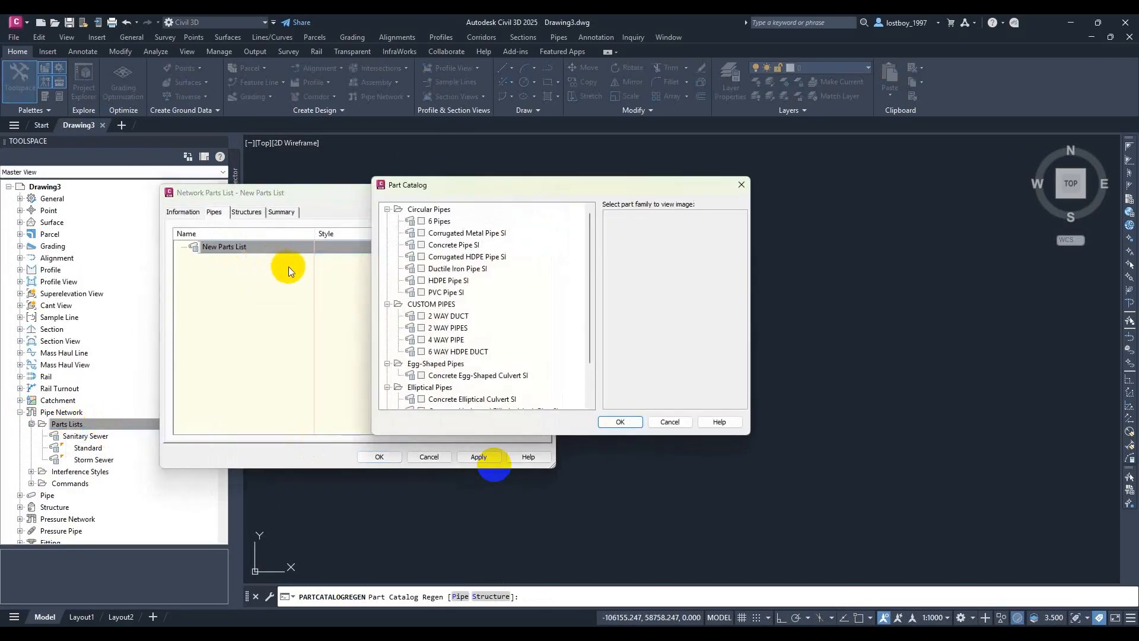
{"action": "left_click", "coordinate": [421, 351]}
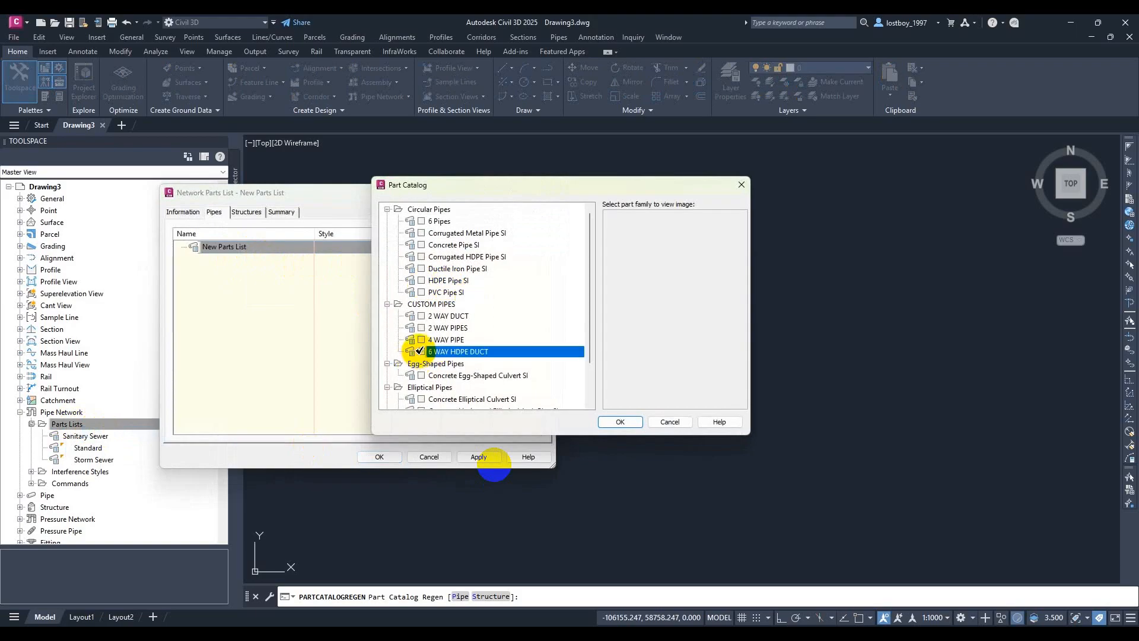
{"action": "left_click", "coordinate": [617, 413]}
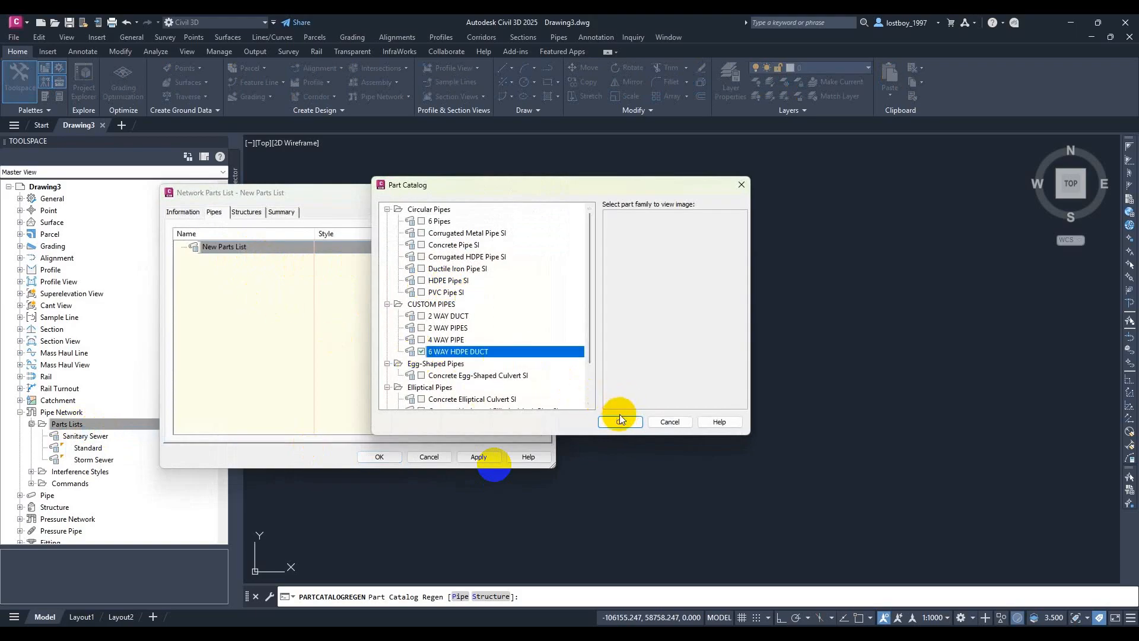
Add the part size with 40 mm inner width and 150 mm inner height to the 6 WAY HDPE DUCT family and save the parts list
{"action": "left_click", "coordinate": [182, 246]}
{"action": "right_click", "coordinate": [264, 261]}
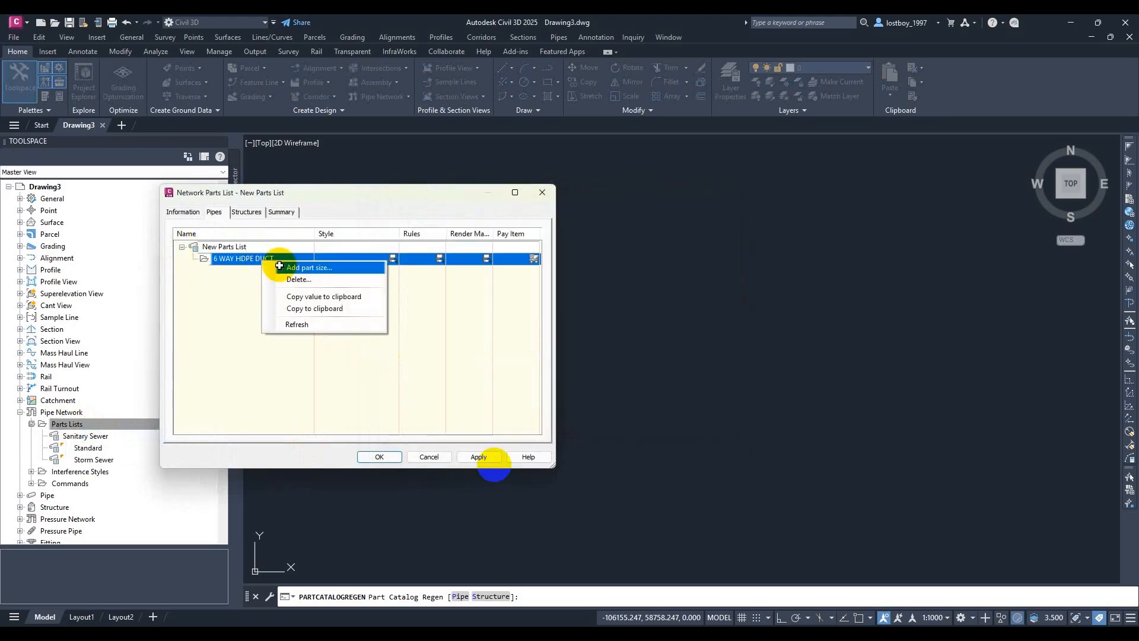
{"action": "left_click", "coordinate": [279, 266]}
{"action": "scroll", "coordinate": [558, 330], "scroll_direction": "down", "scroll_amount": 3}
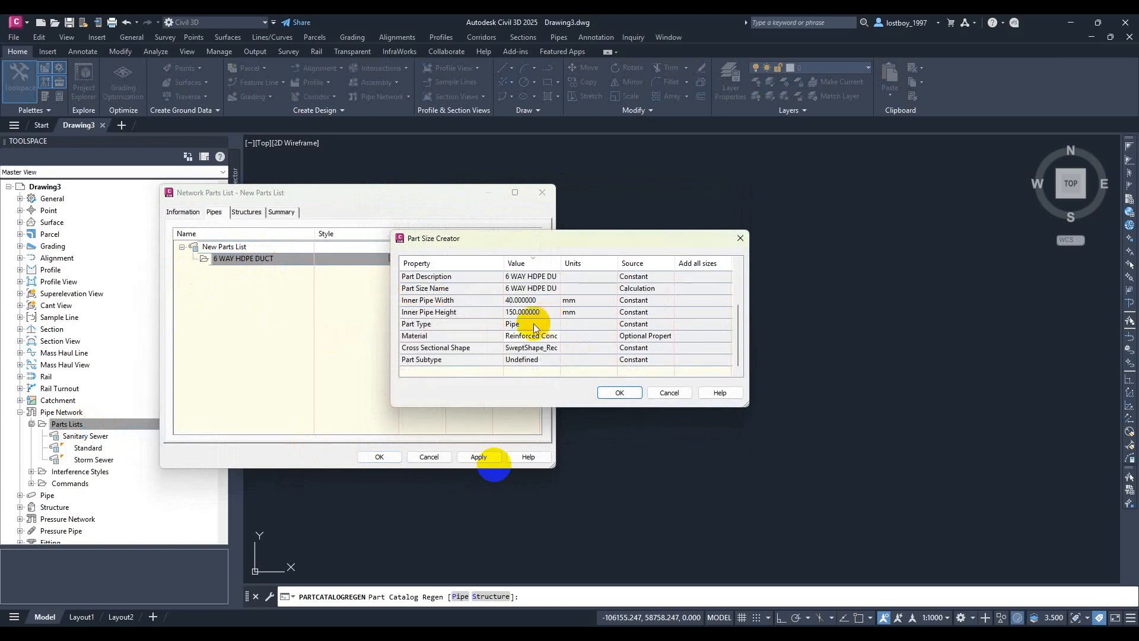
{"action": "left_click", "coordinate": [620, 392]}
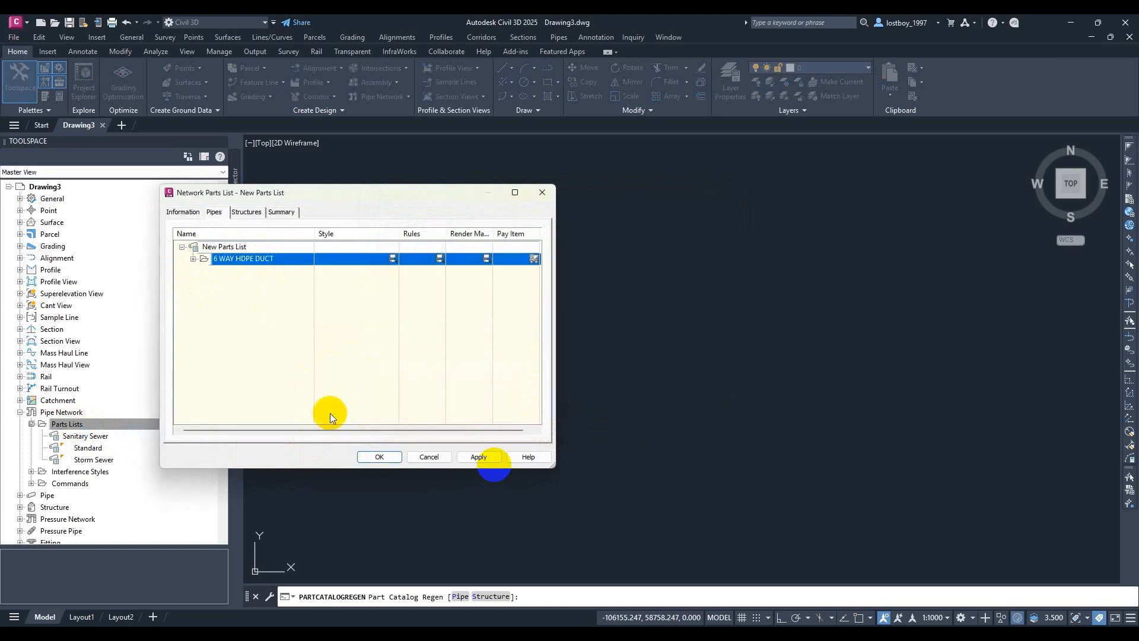
{"action": "left_click", "coordinate": [193, 258]}
{"action": "left_click", "coordinate": [379, 456]}
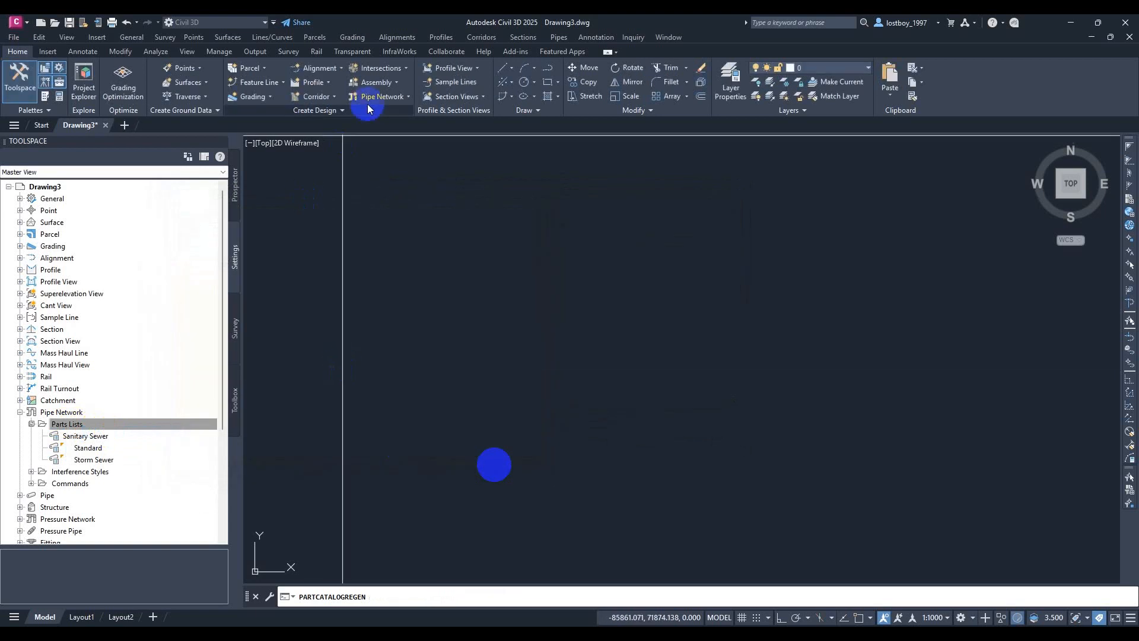
Create a pipe network with the default name that uses New Parts List as its network parts list
{"action": "left_click", "coordinate": [384, 99]}
{"action": "left_click", "coordinate": [394, 115]}
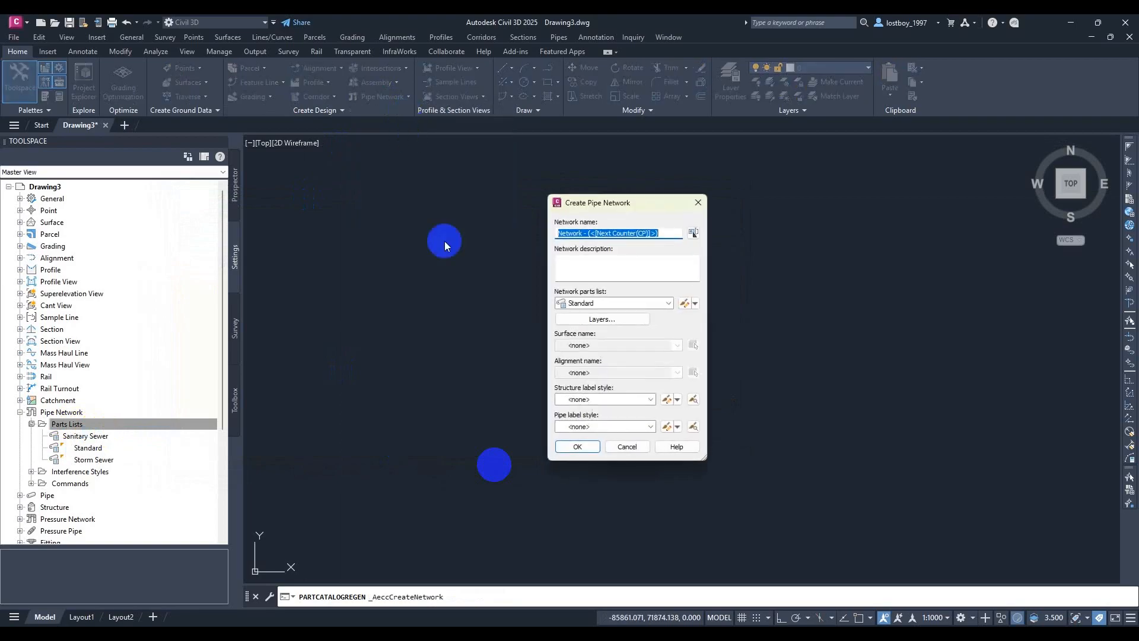
{"action": "left_click", "coordinate": [614, 304]}
{"action": "left_click", "coordinate": [610, 325]}
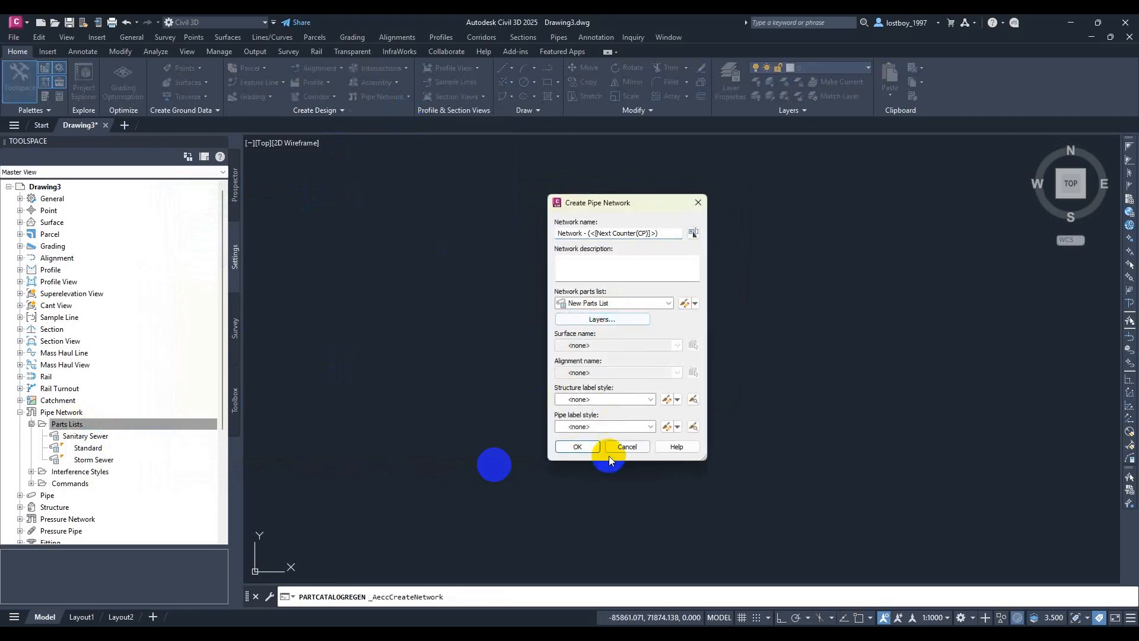
{"action": "left_click", "coordinate": [578, 447]}
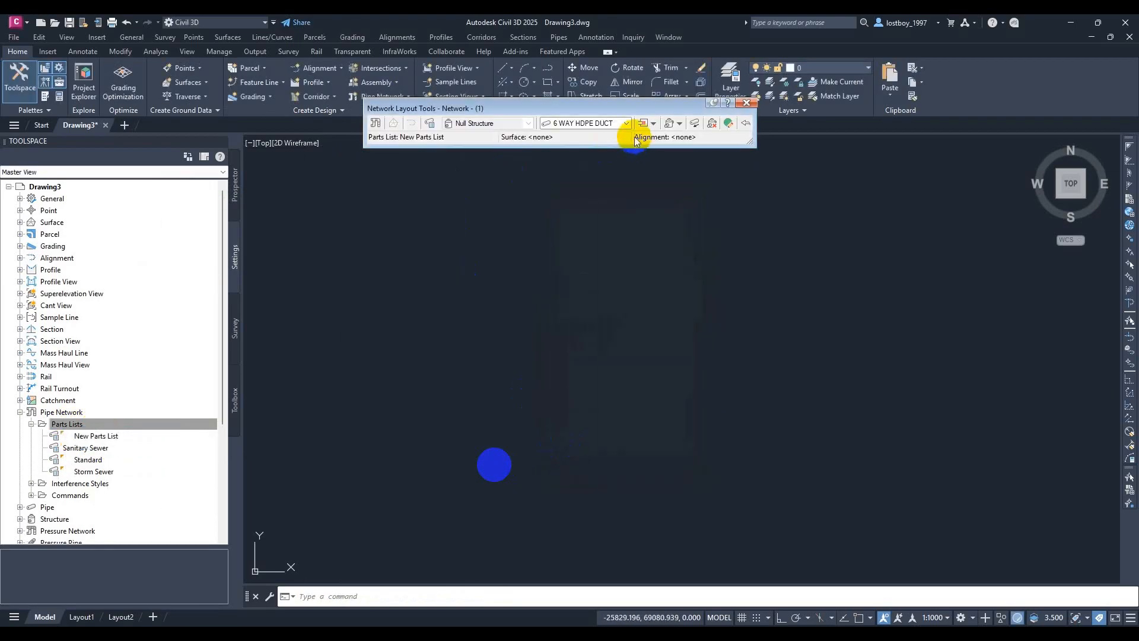
Draw one 6 WAY HDPE DUCT pipe 10 units long in the open drawing area, laying out pipes only
{"action": "left_click", "coordinate": [679, 123]}
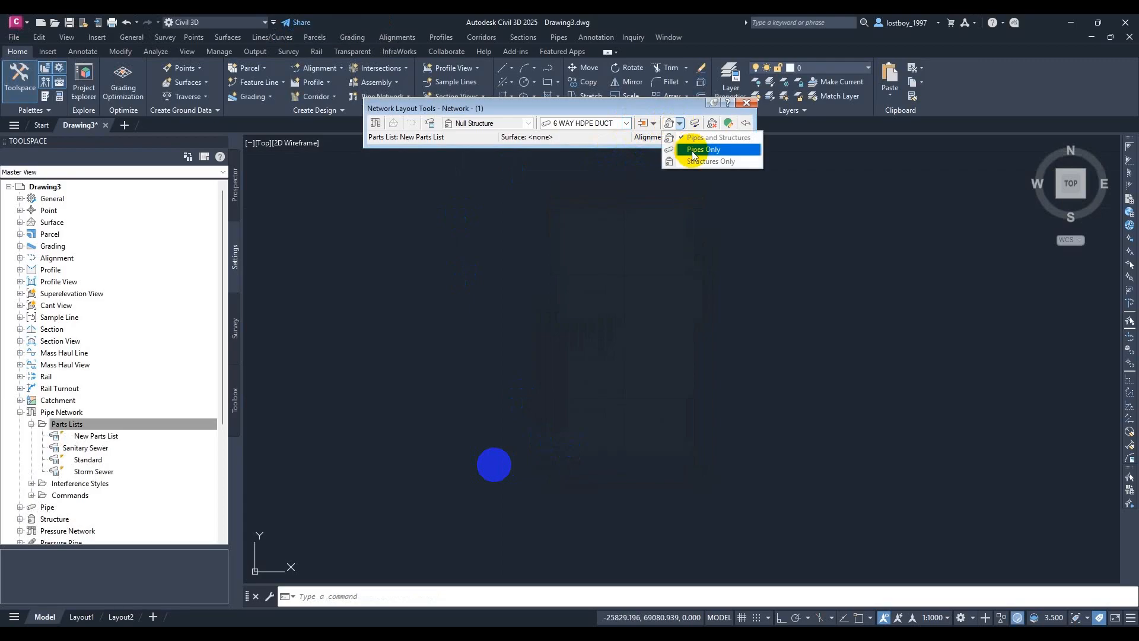
{"action": "left_click", "coordinate": [694, 150]}
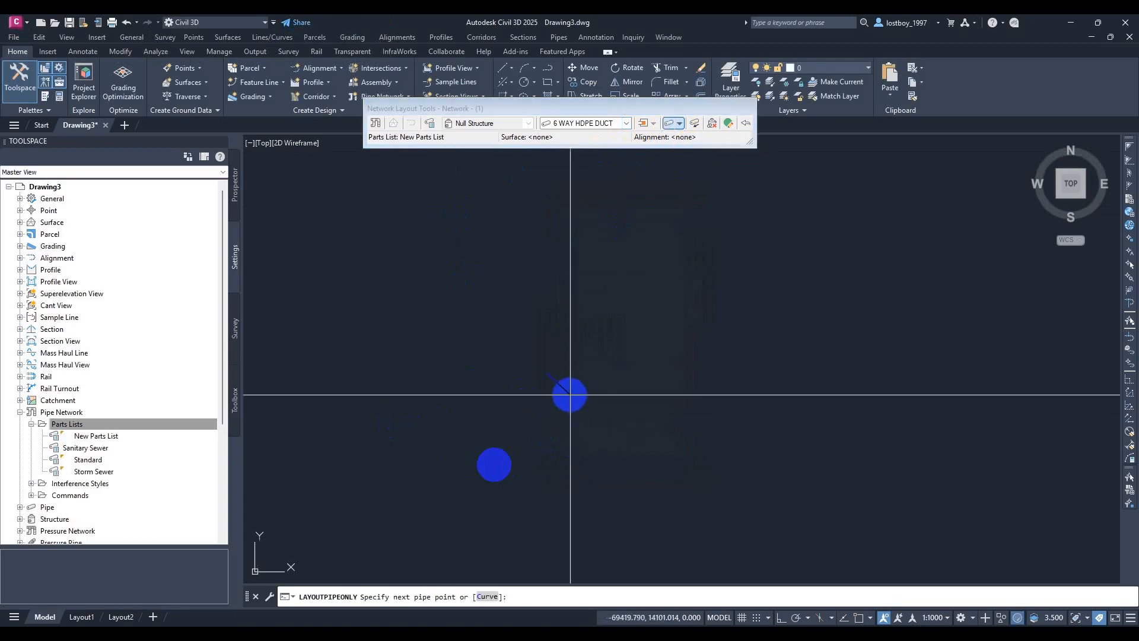
{"action": "left_click", "coordinate": [437, 303]}
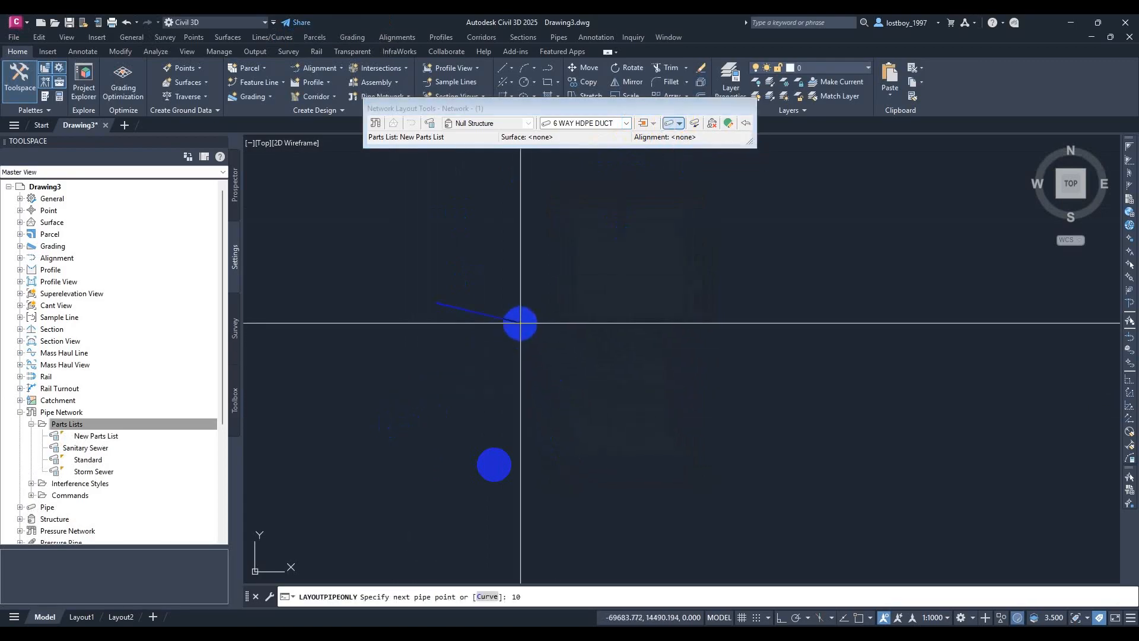
{"action": "left_click", "coordinate": [475, 309]}
{"action": "key", "text": "Escape"}
Inspect the drawn 6 WAY HDPE DUCT pipe in the Object Viewer, rotating it to check its cross-section, and close the viewer
{"action": "middle_click_drag", "start_coordinate": [449, 309], "coordinate": [501, 309]}
{"action": "scroll", "coordinate": [517, 308], "scroll_direction": "up", "scroll_amount": 10}
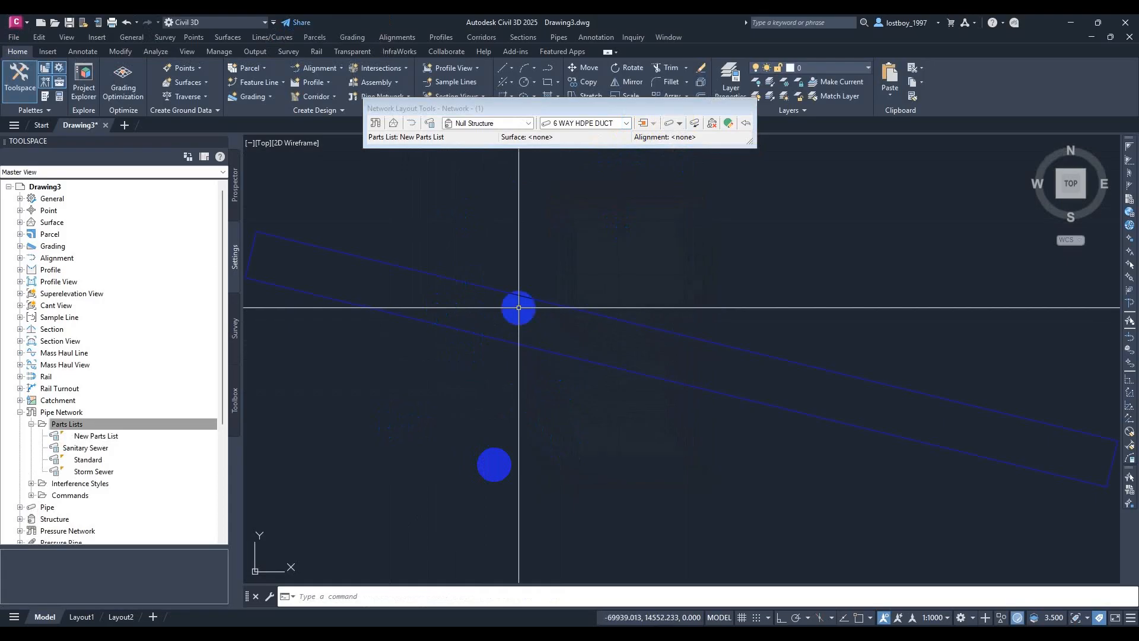
{"action": "scroll", "coordinate": [559, 347], "scroll_direction": "down", "scroll_amount": 5}
{"action": "left_click", "coordinate": [561, 348]}
{"action": "right_click", "coordinate": [560, 349]}
{"action": "left_click", "coordinate": [579, 350]}
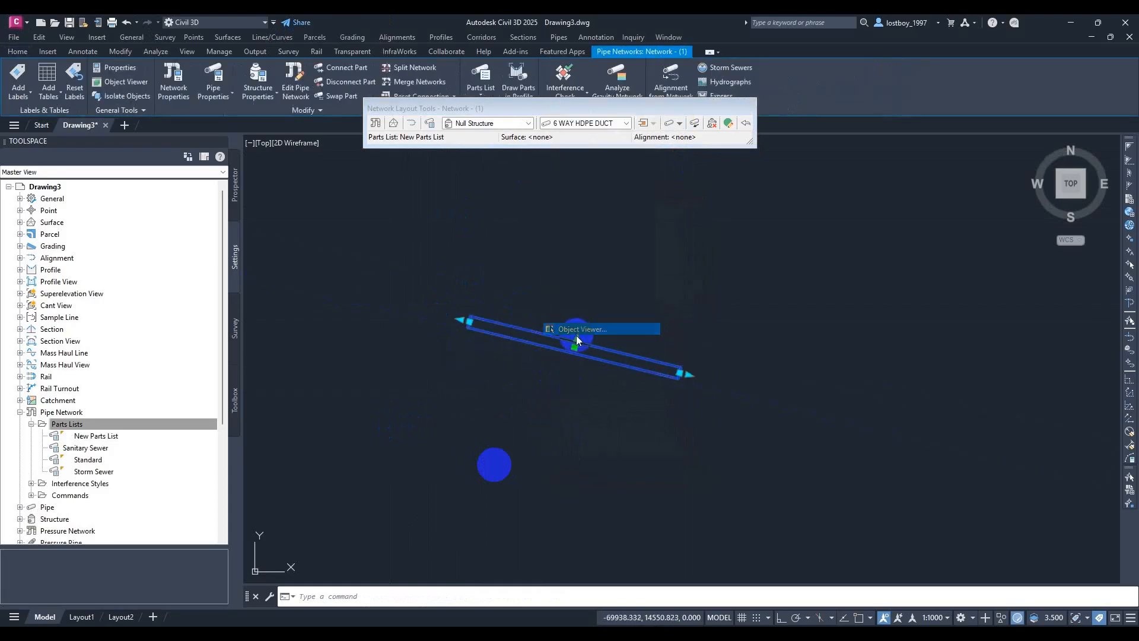
{"action": "mouse_move", "coordinate": [583, 418]}
{"action": "left_mouse_down"}
{"action": "mouse_move", "coordinate": [489, 351]}
{"action": "mouse_move", "coordinate": [425, 259]}
{"action": "mouse_move", "coordinate": [580, 255]}
{"action": "mouse_move", "coordinate": [598, 301]}
{"action": "mouse_move", "coordinate": [549, 356]}
{"action": "mouse_move", "coordinate": [566, 353]}
{"action": "left_mouse_up"}
{"action": "scroll", "coordinate": [569, 350], "scroll_direction": "up", "scroll_amount": 8}
{"action": "key", "text": "Escape"}
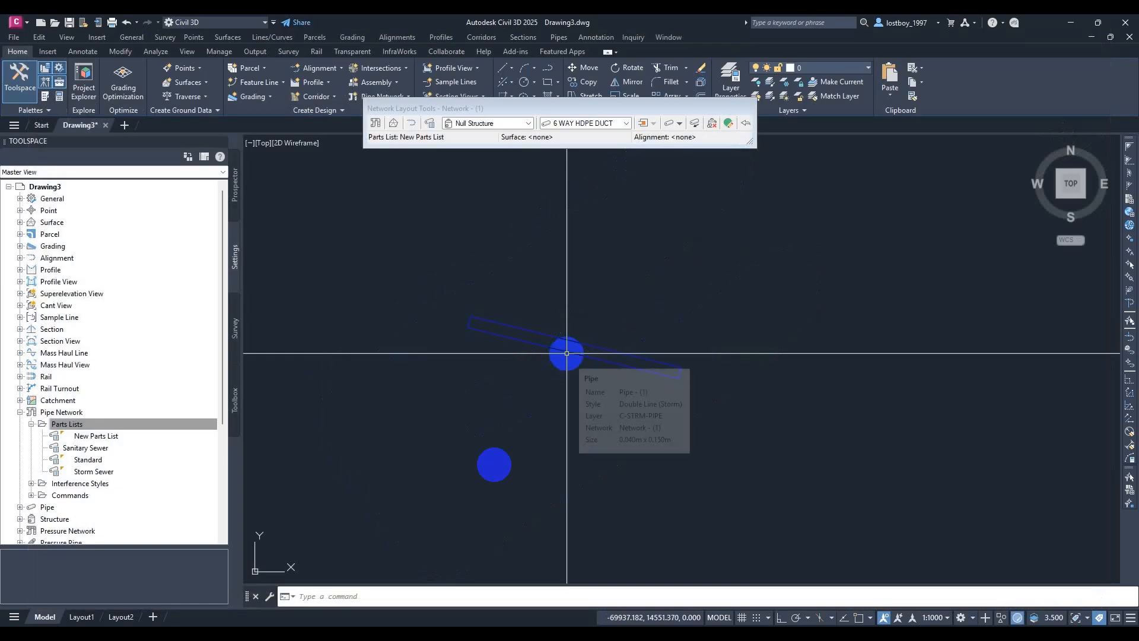